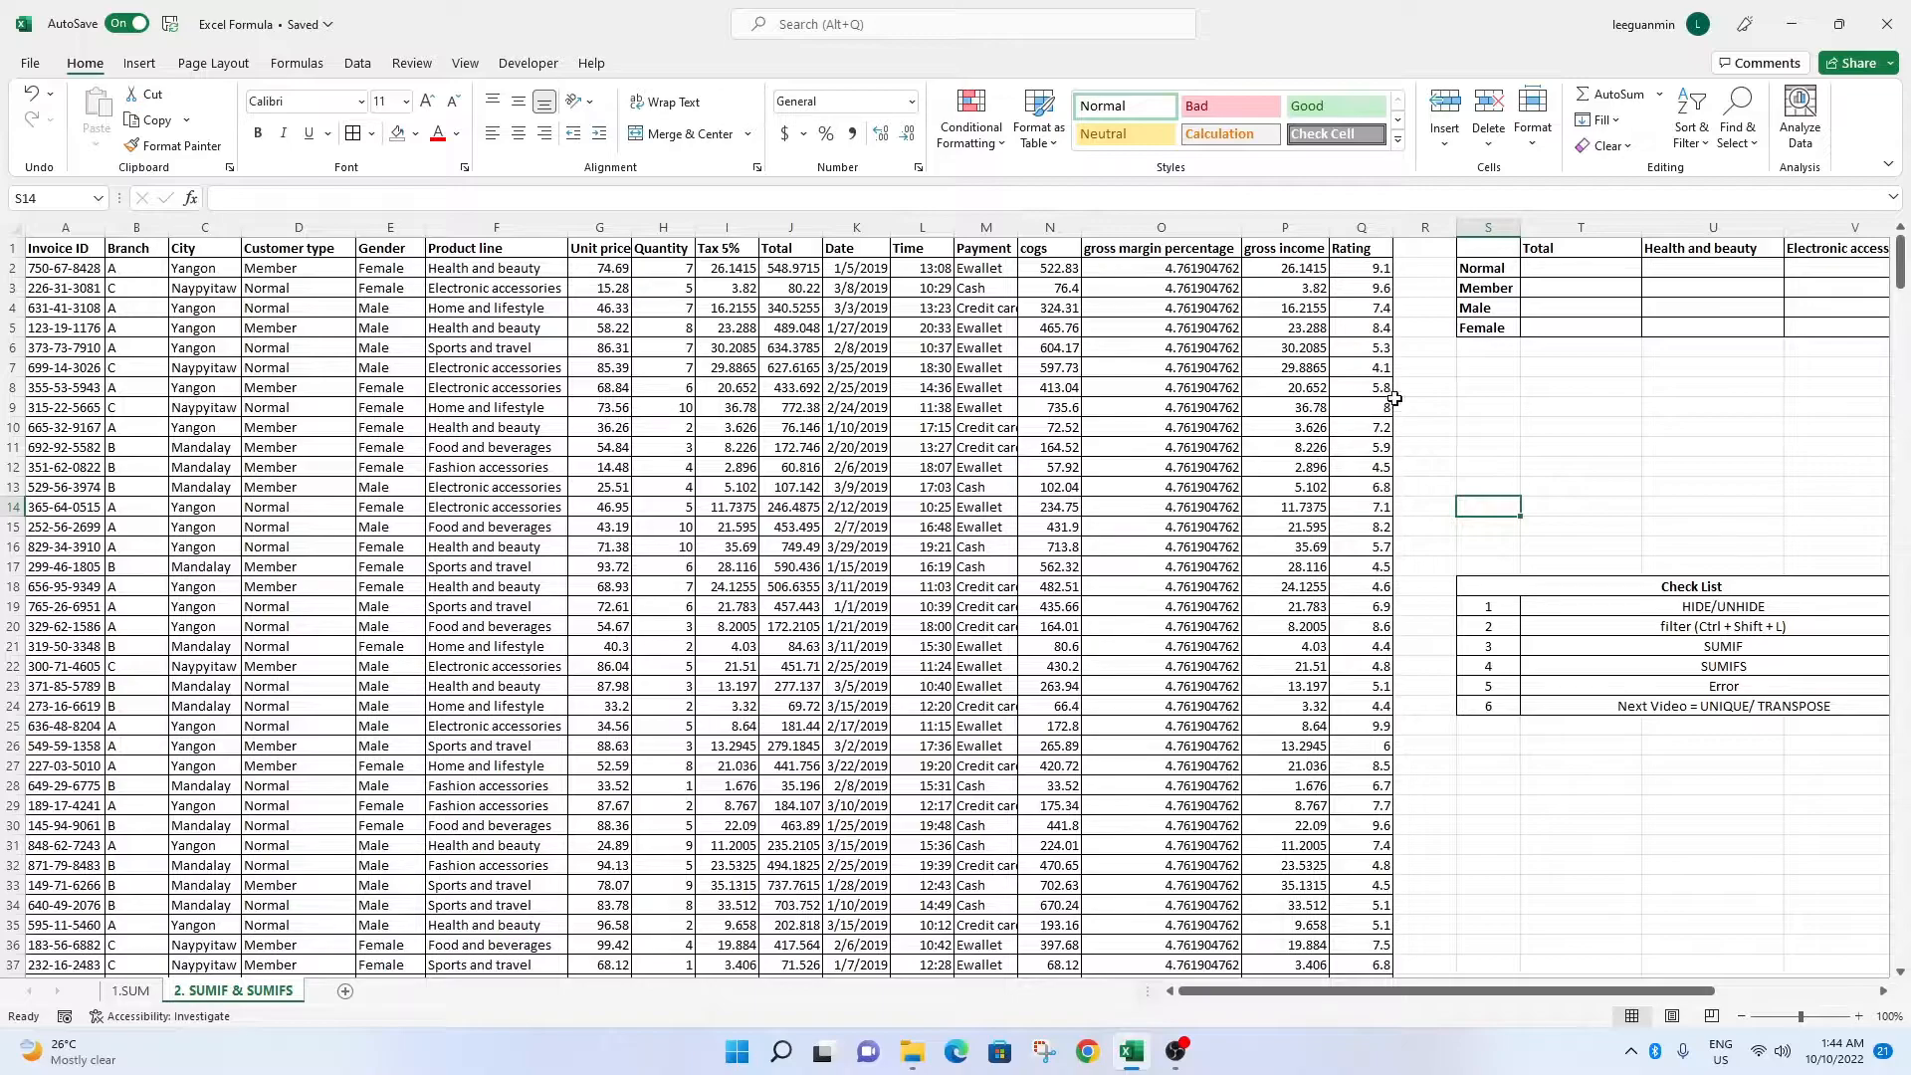
Widen the Payment column to fit its contents.
left_click(980, 228)
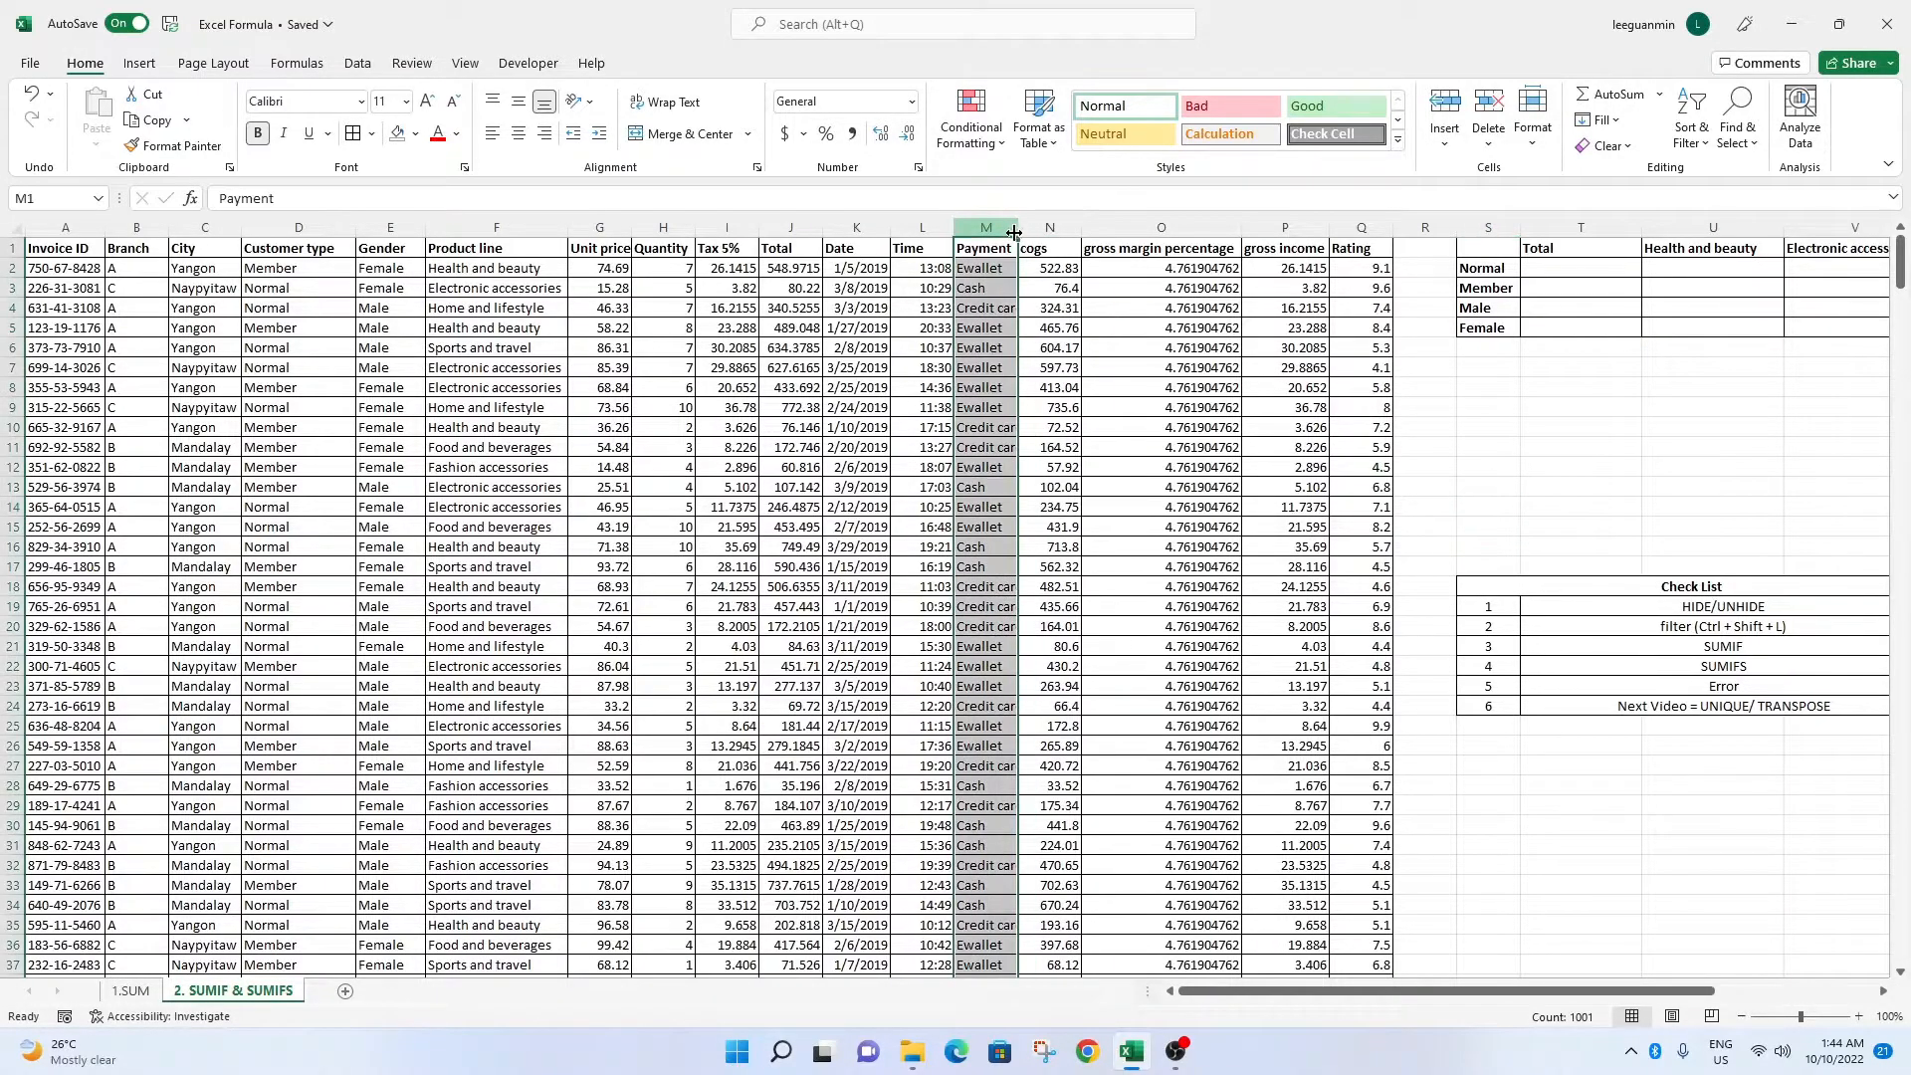
double_click(1017, 227)
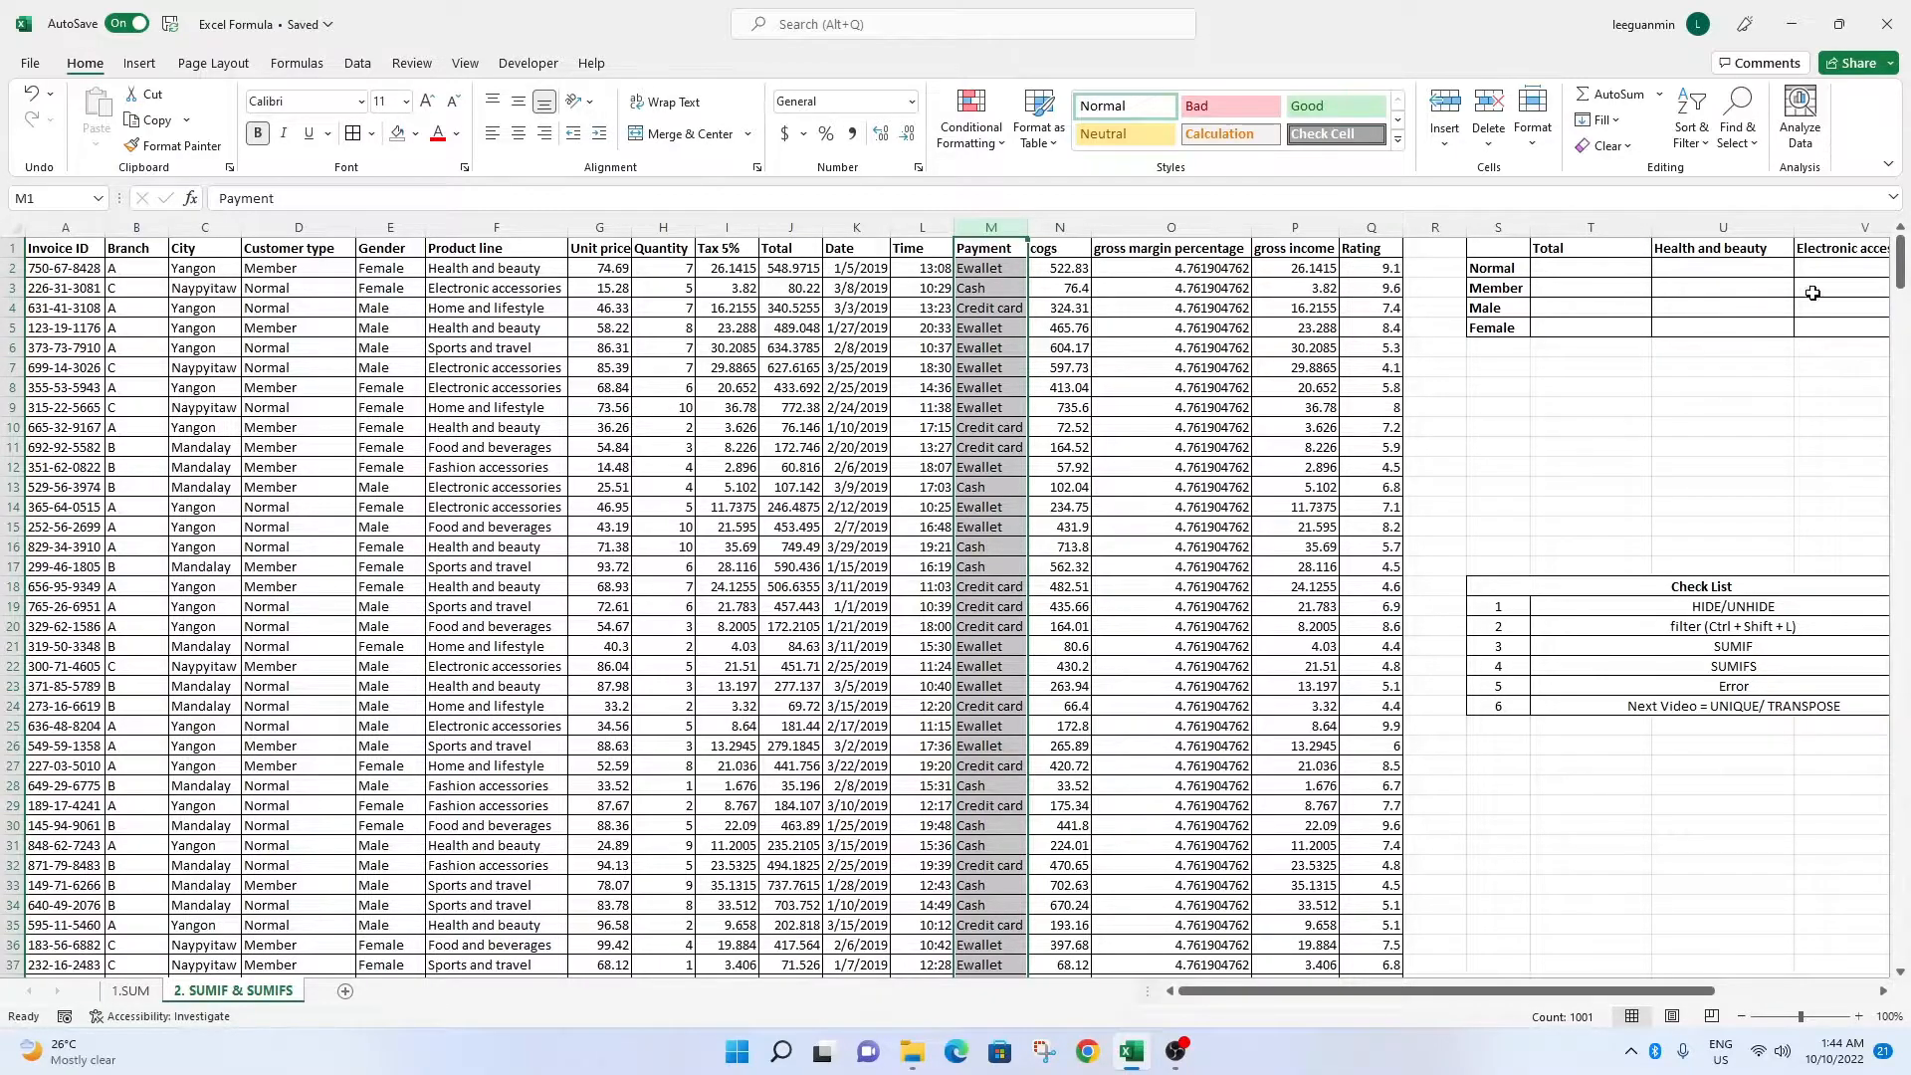
left_click(1304, 217)
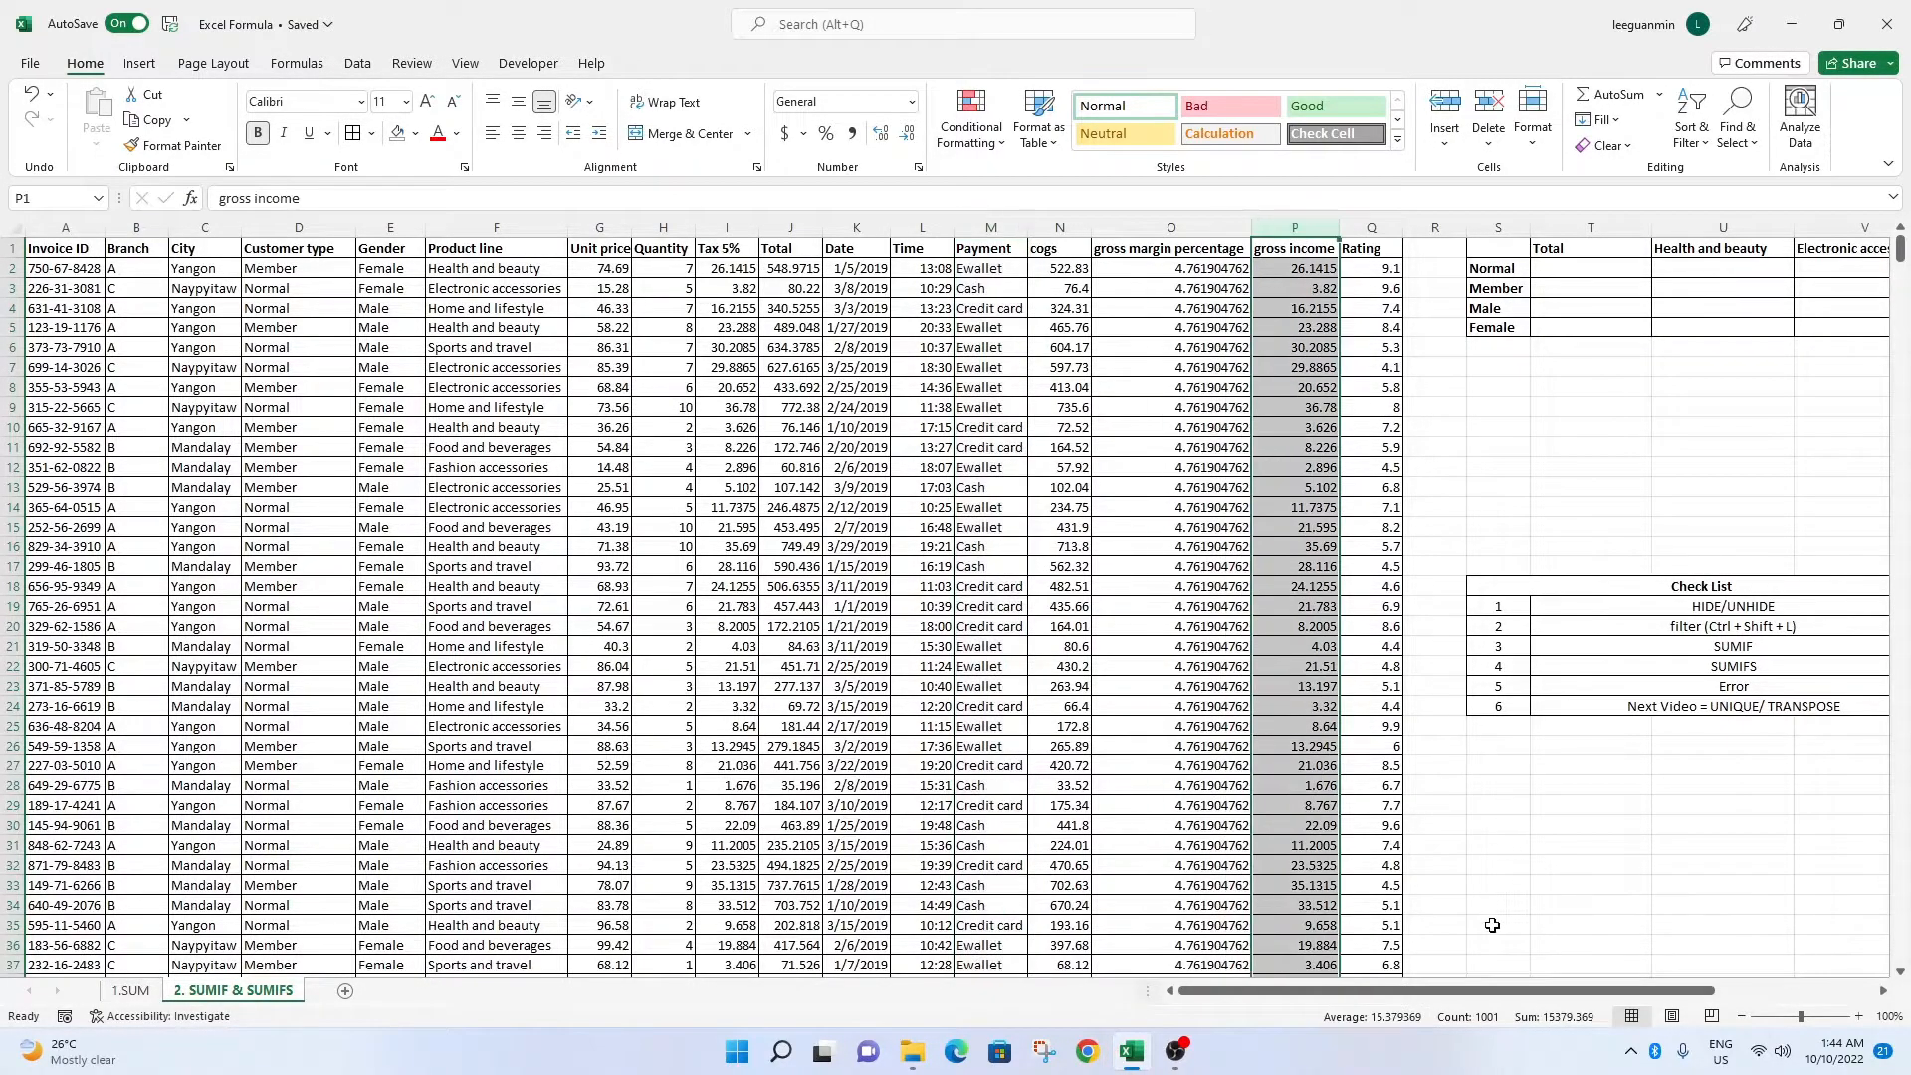
left_click(1144, 407)
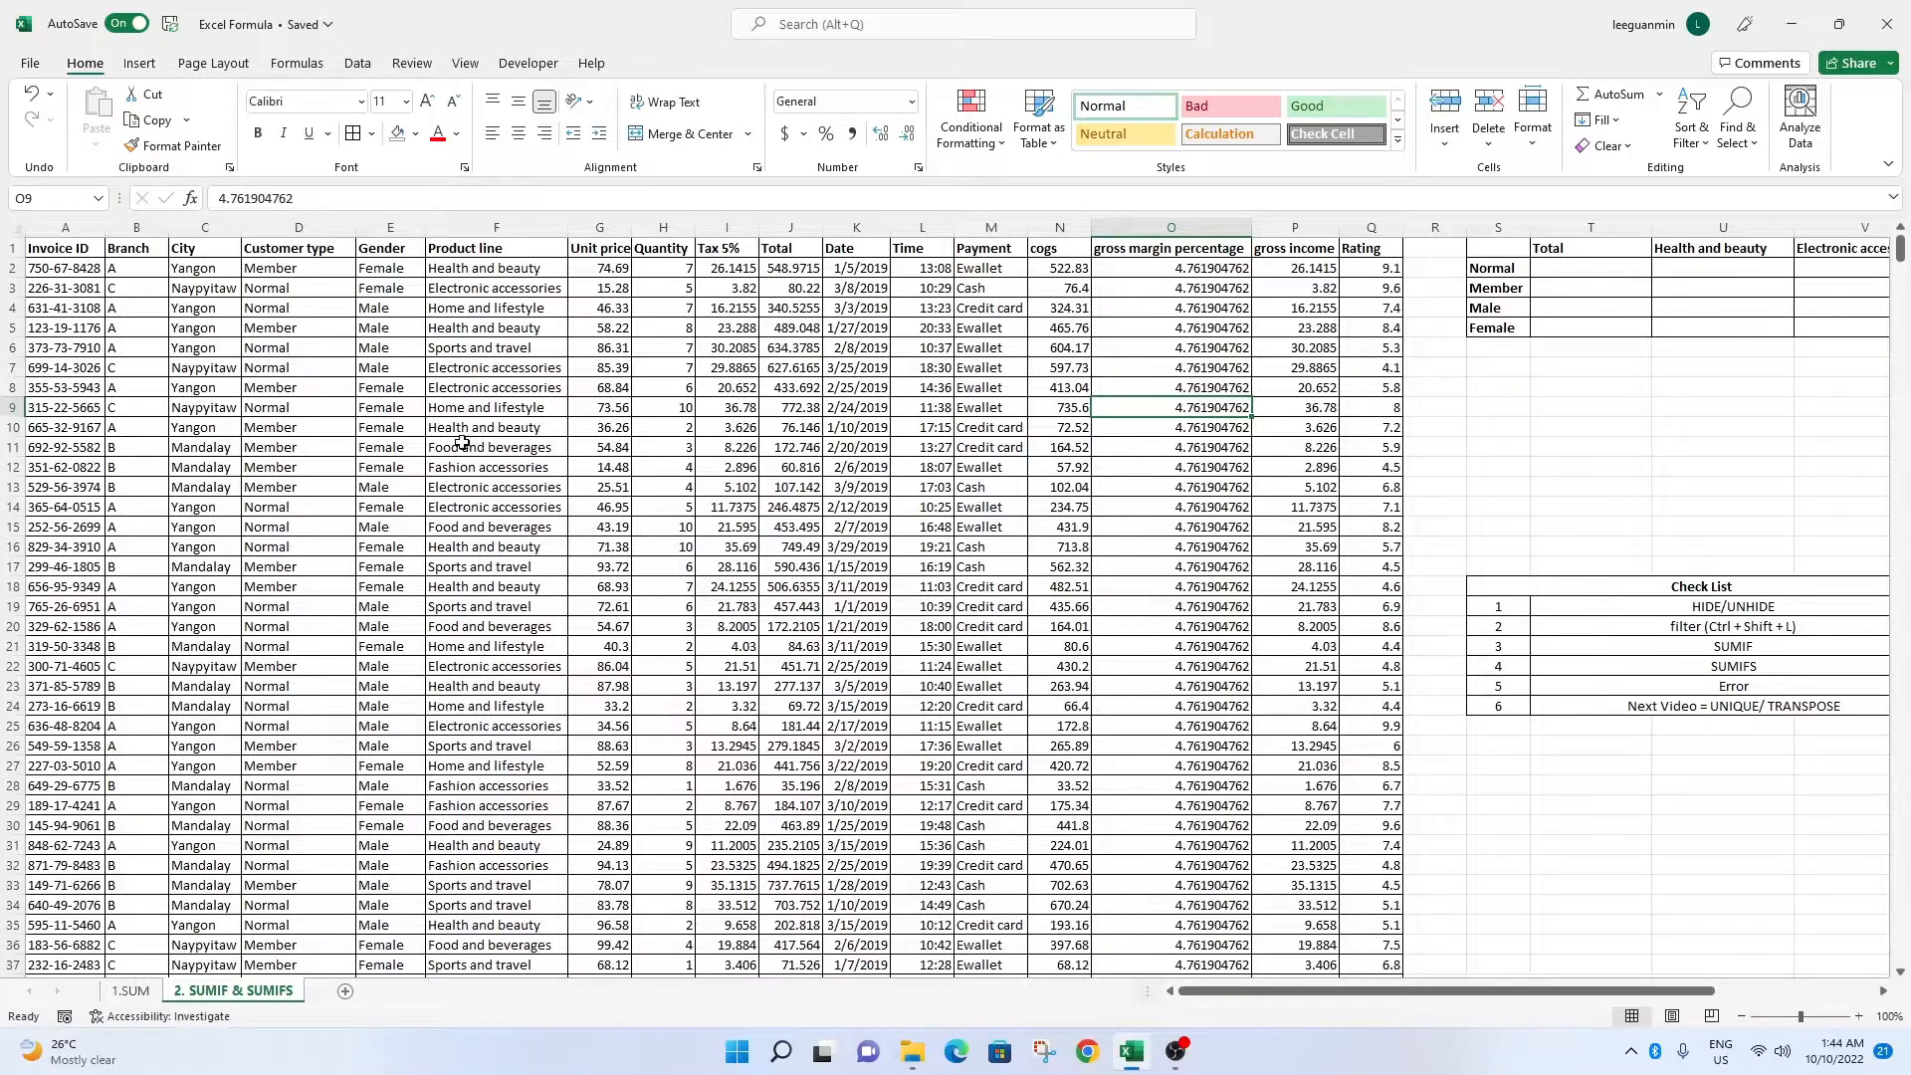
Go through the header cells from Invoice ID to Product line and widen the Quantity column to fit its contents.
left_click(66, 252)
left_click(151, 252)
left_click(199, 251)
left_click(296, 250)
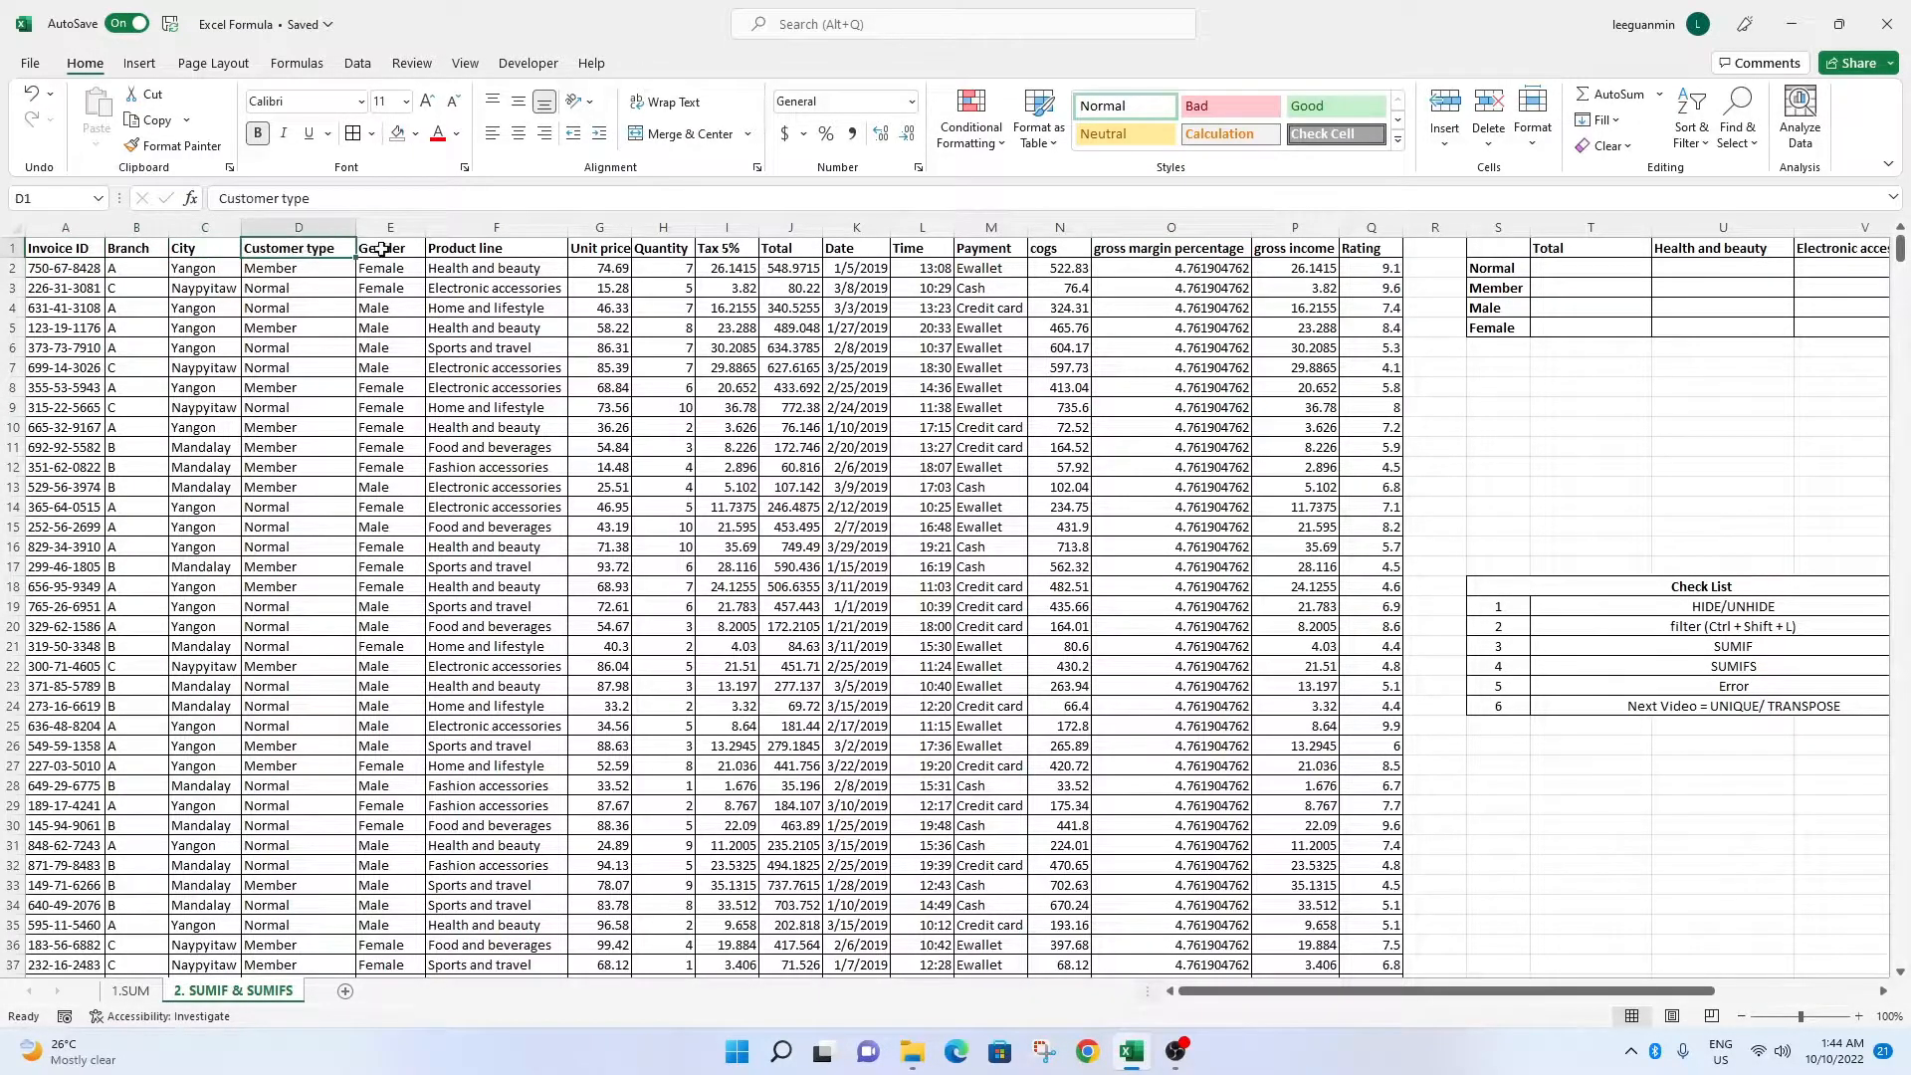
left_click(383, 250)
left_click(478, 251)
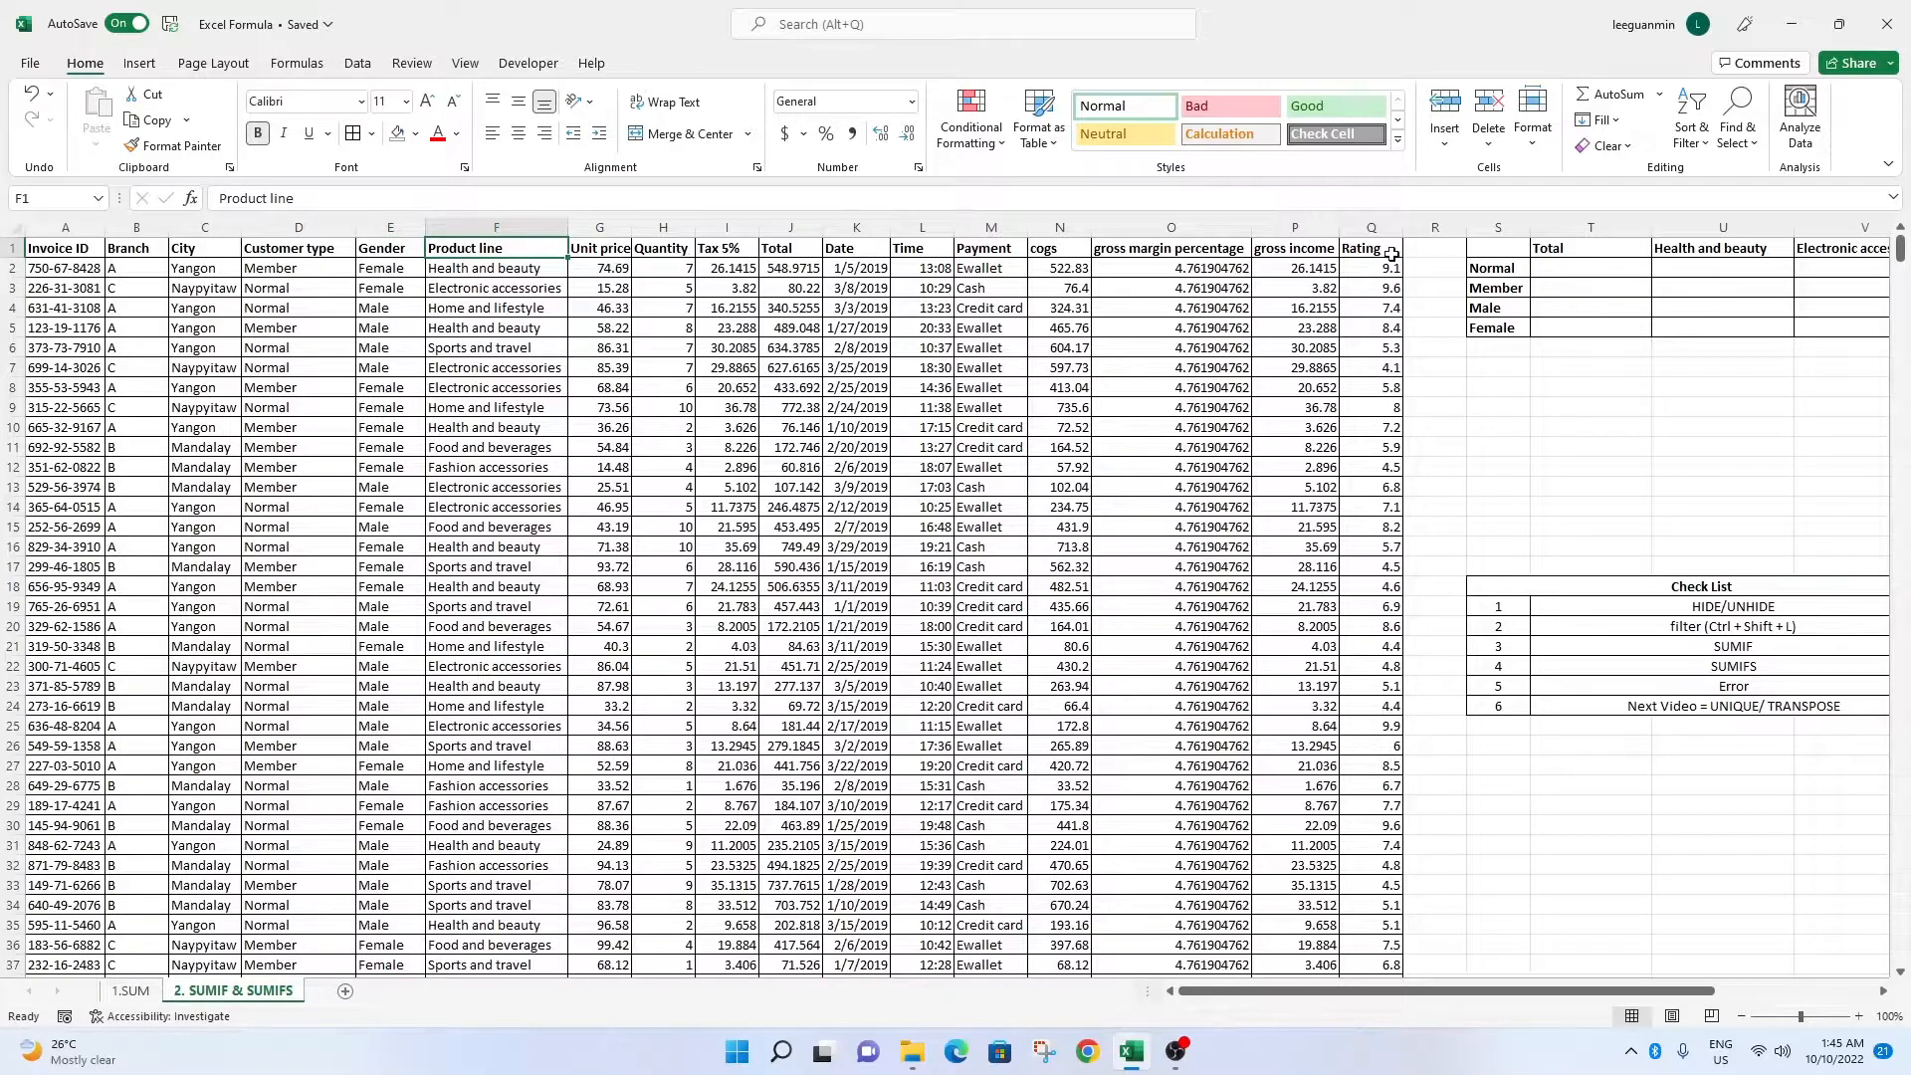
double_click(632, 226)
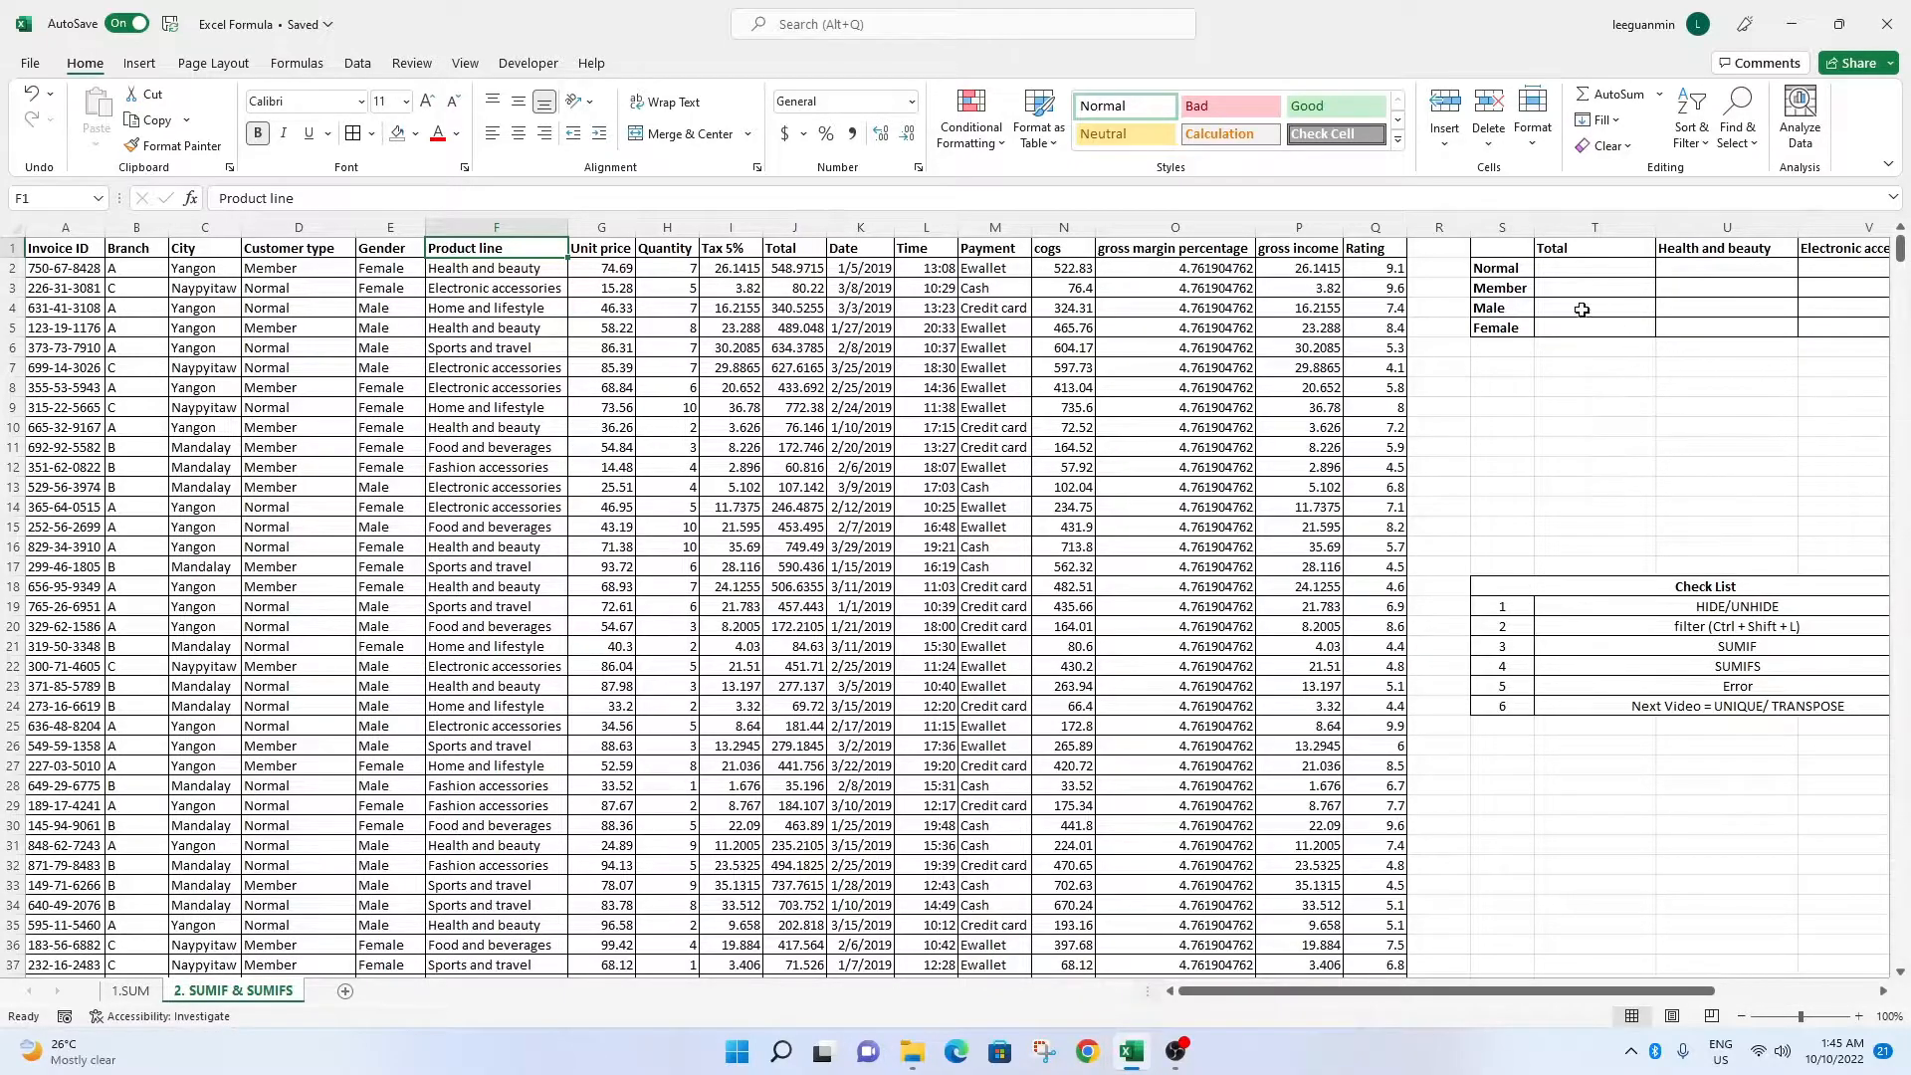
Review the Customer type, Gender, Product line and Total columns, and hide the Date through Rating columns (K to Q).
left_click(298, 227)
left_click(390, 227)
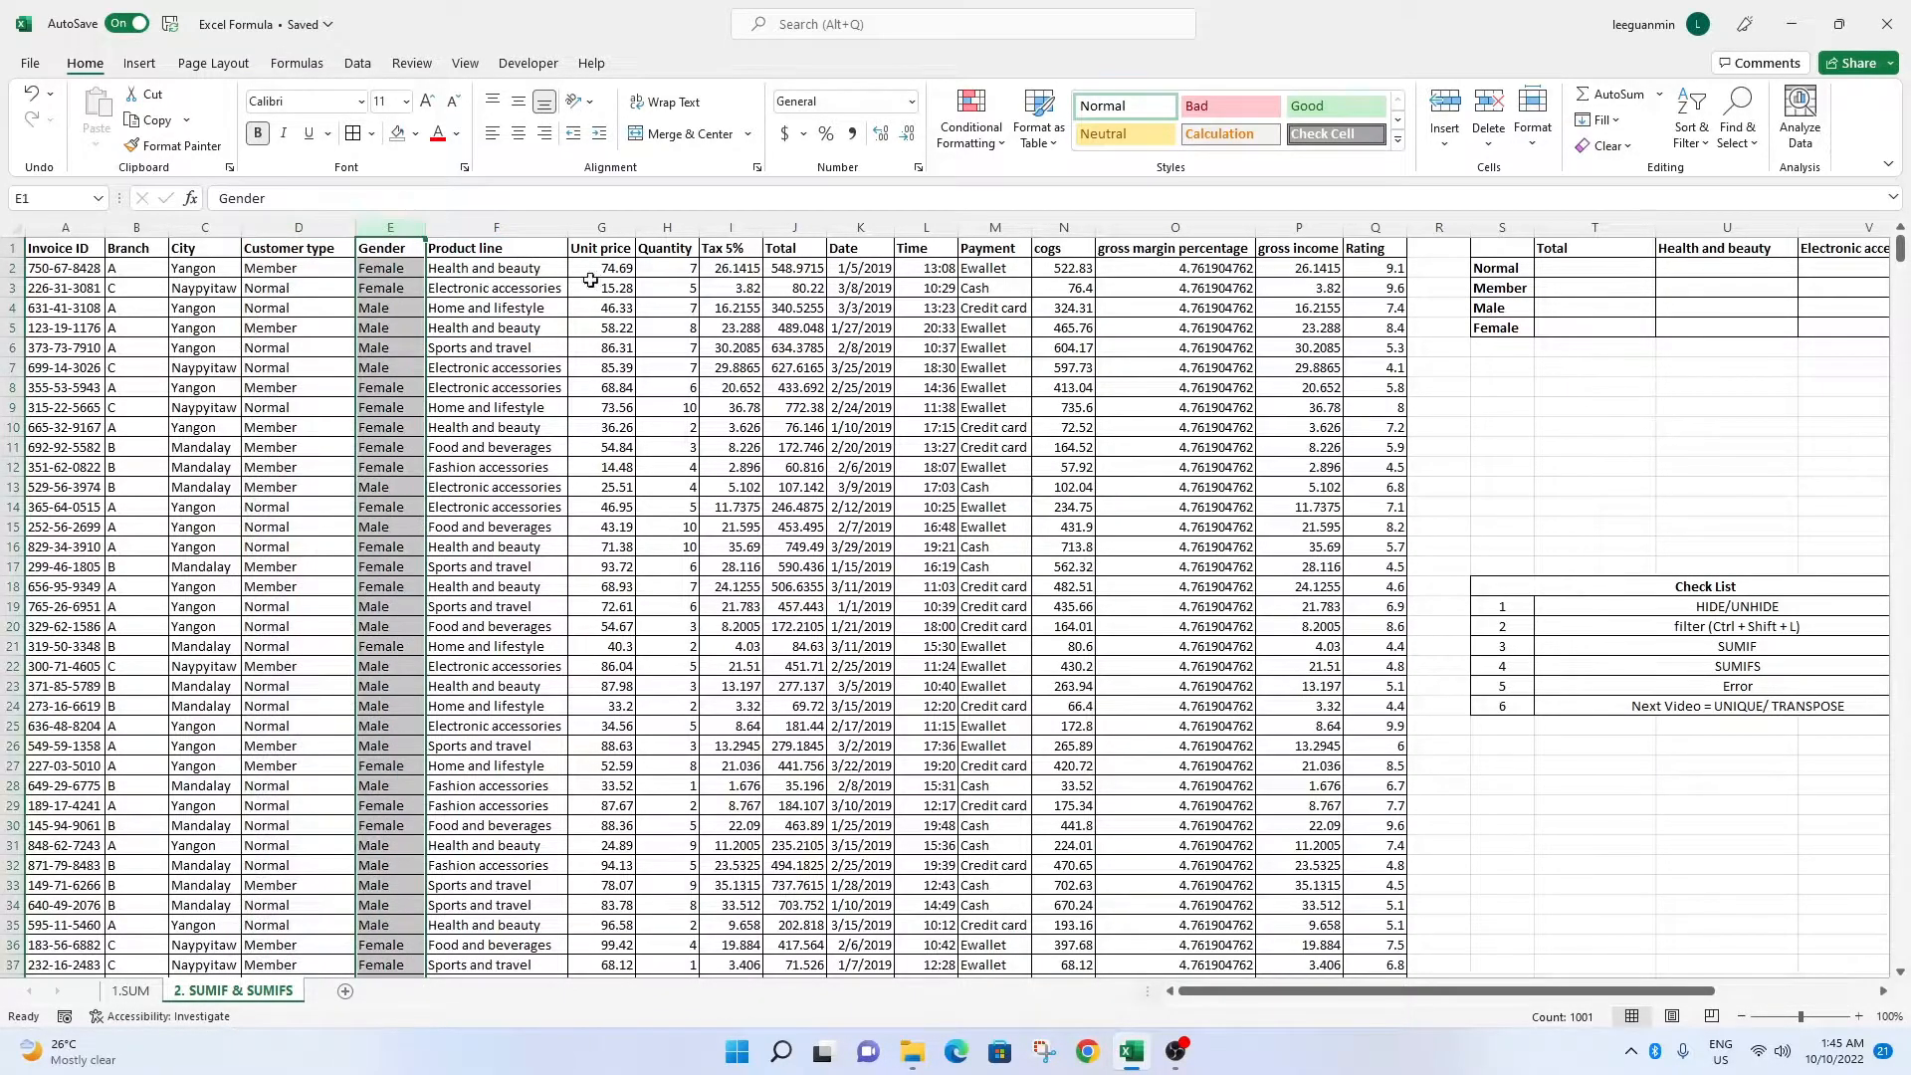
left_click(496, 227)
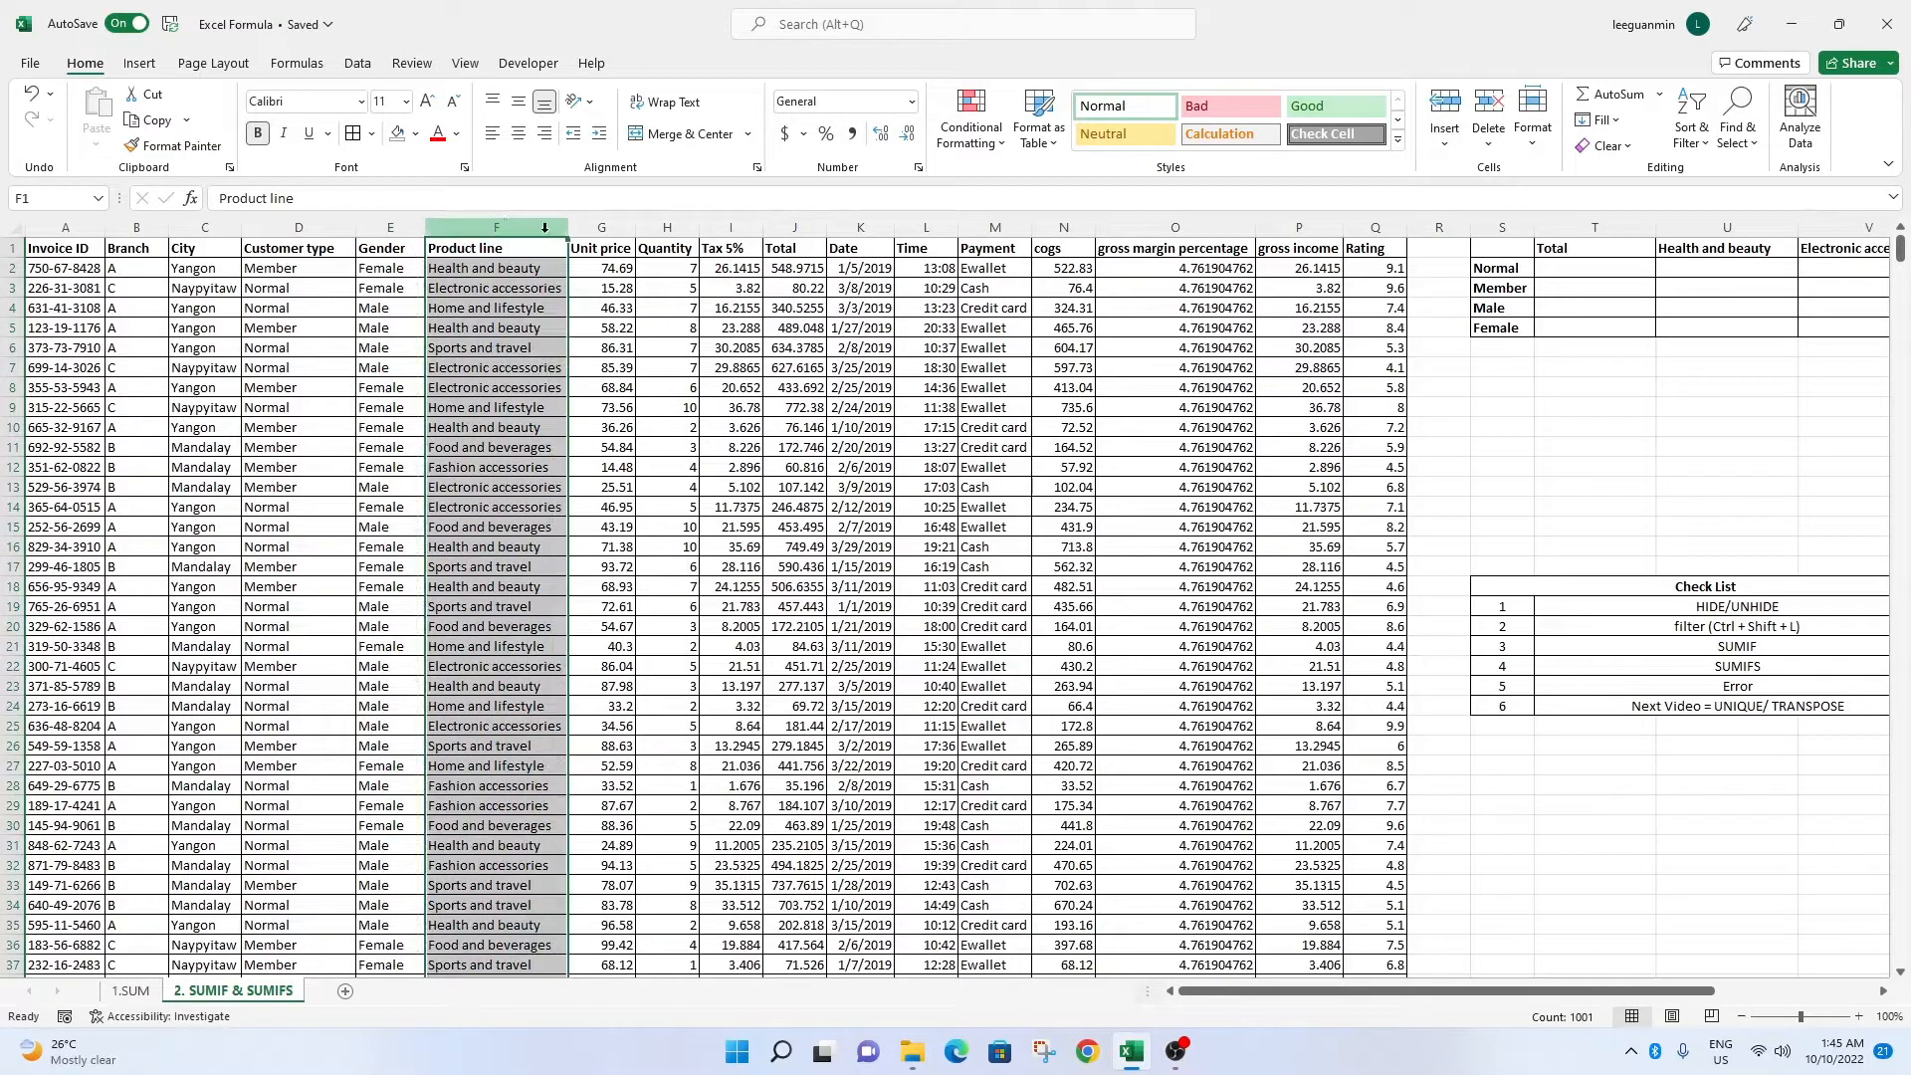
left_click(817, 225)
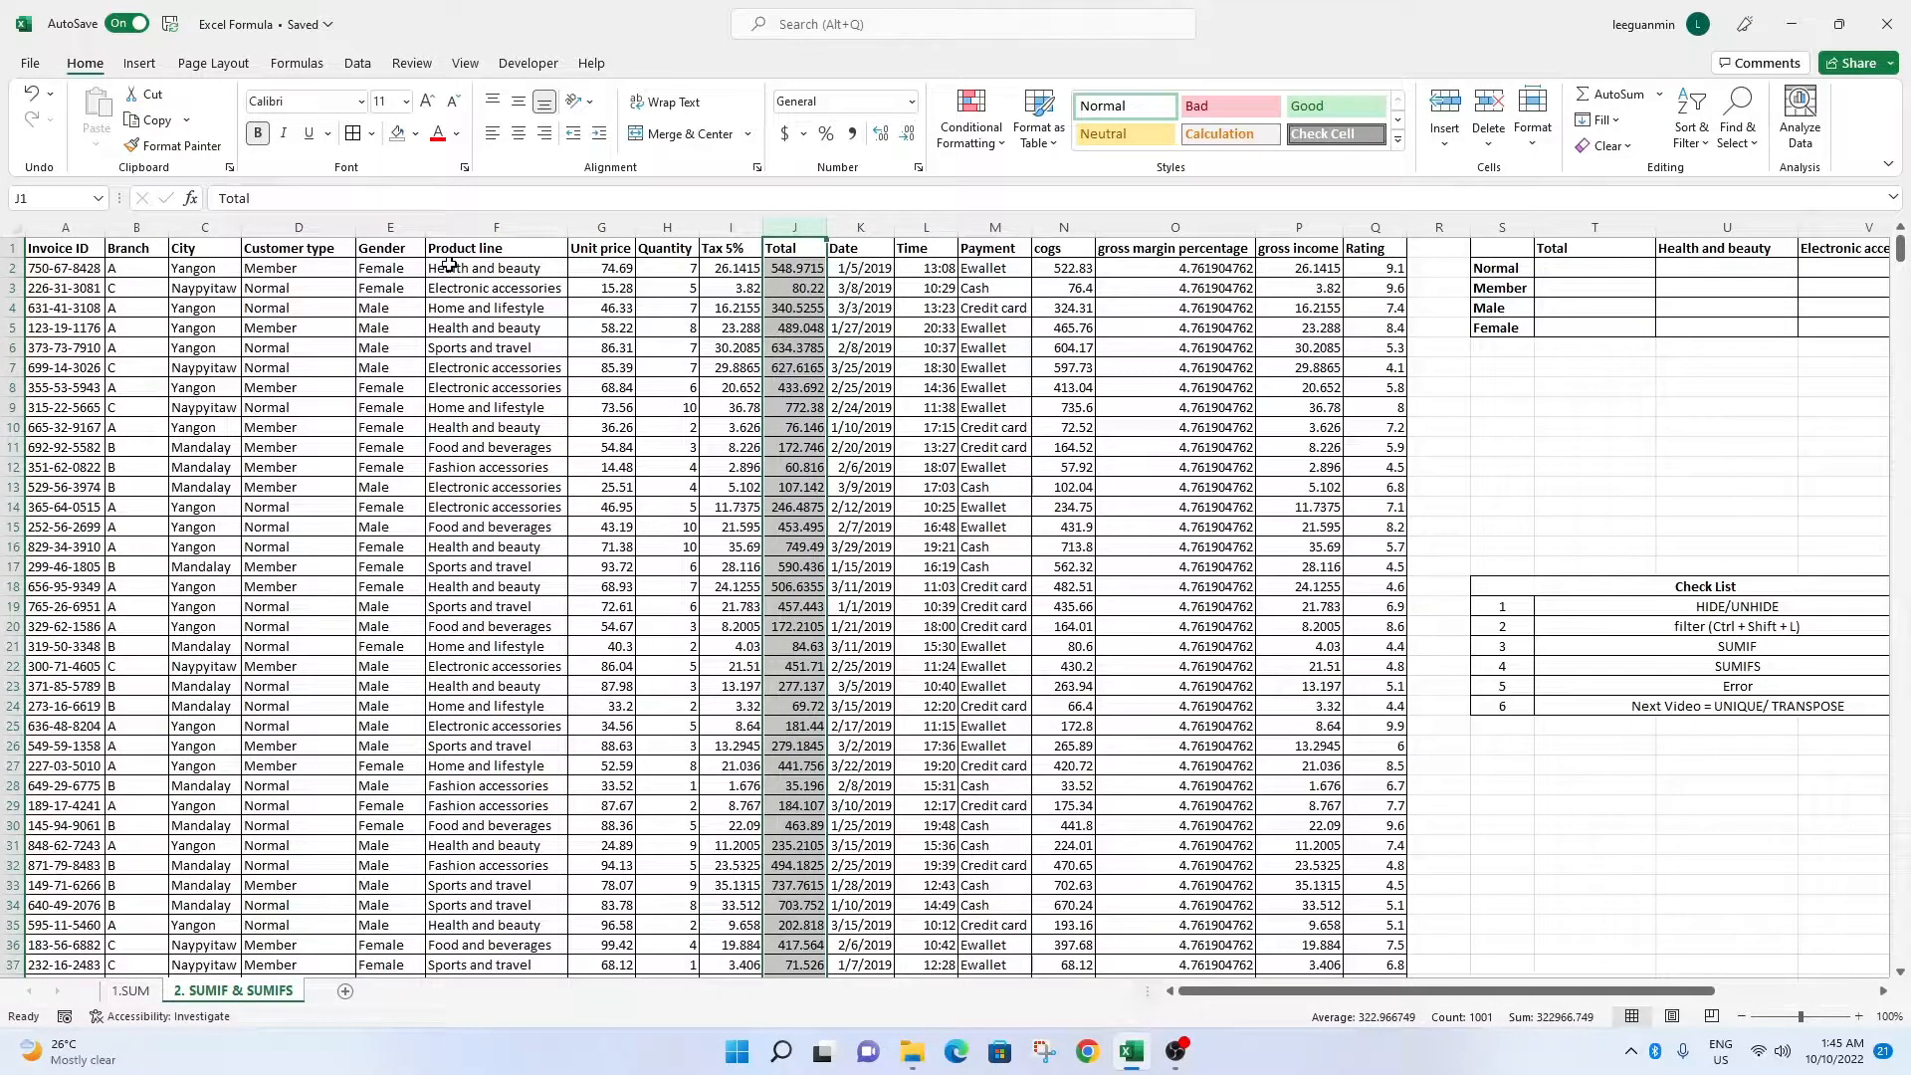
left_click_drag(1561, 992, 1603, 992)
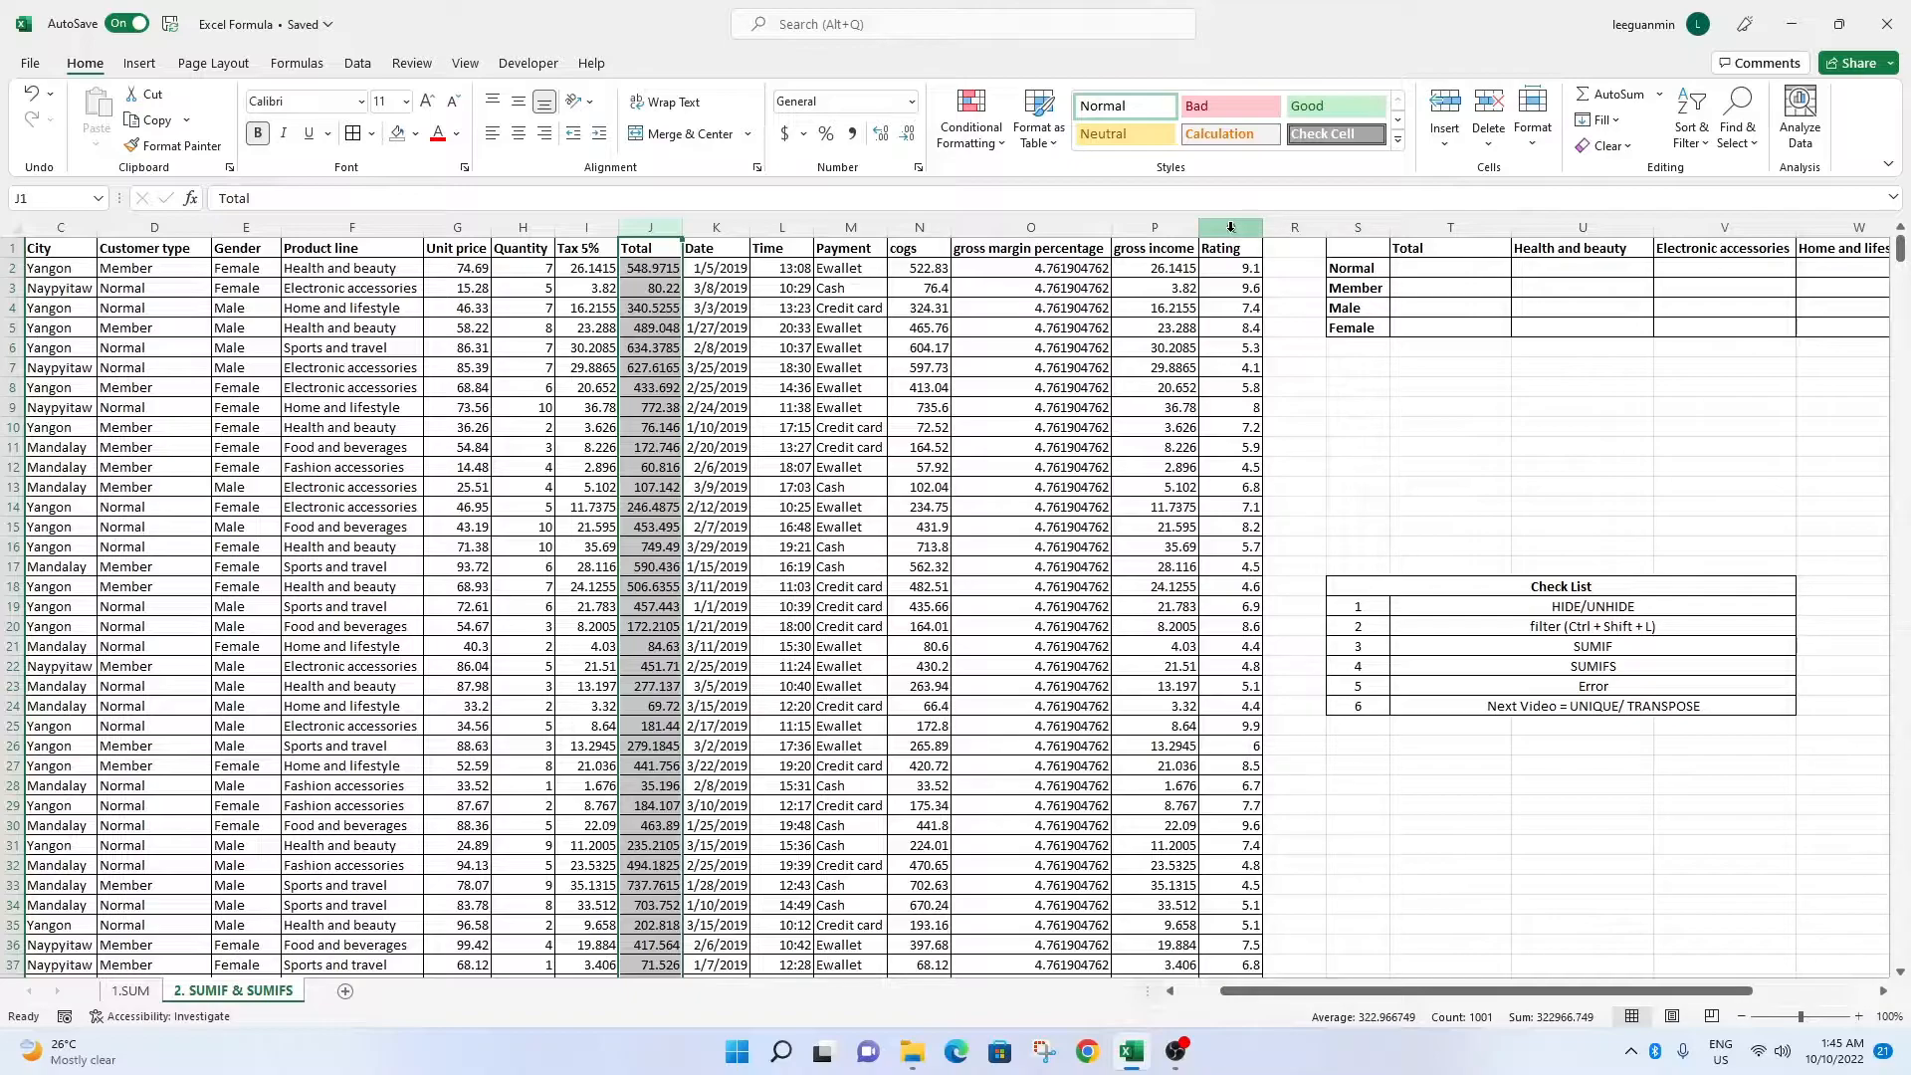
left_click_drag(1230, 227, 693, 230)
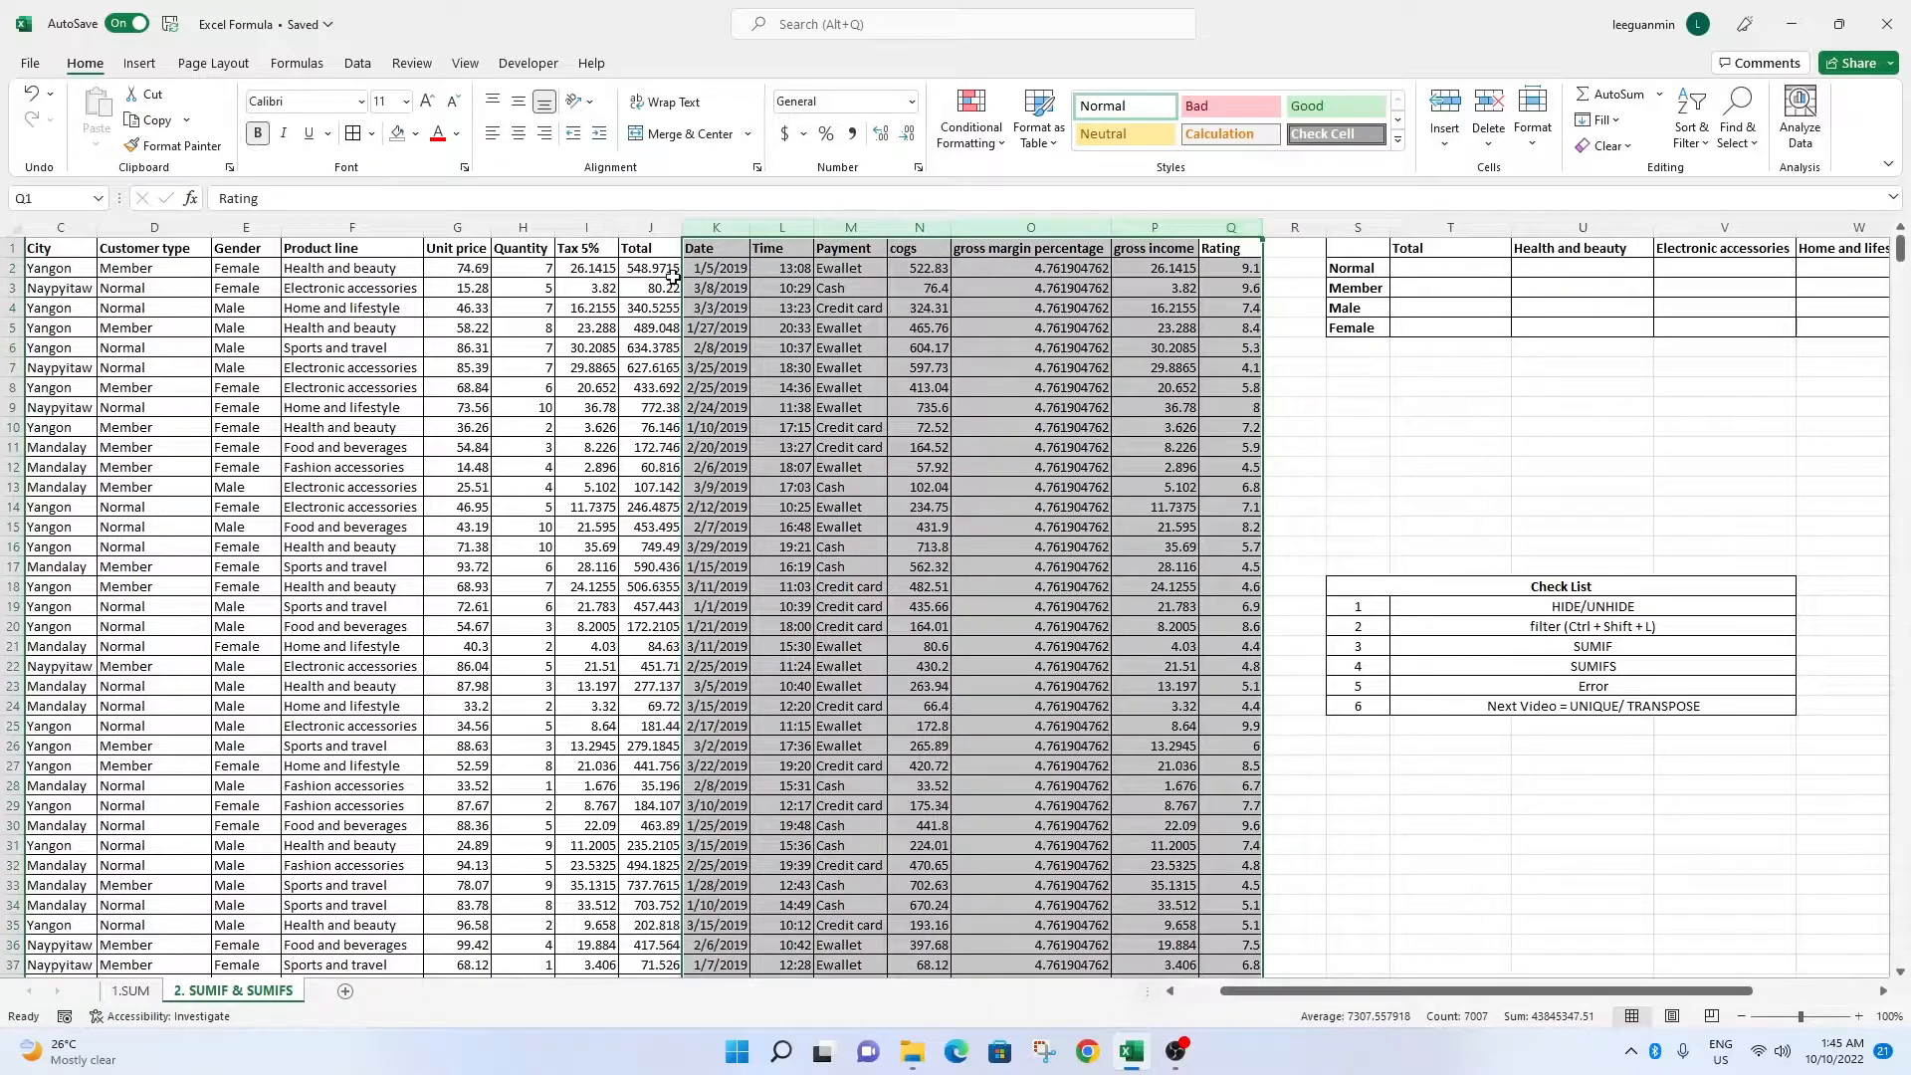
right_click(714, 239)
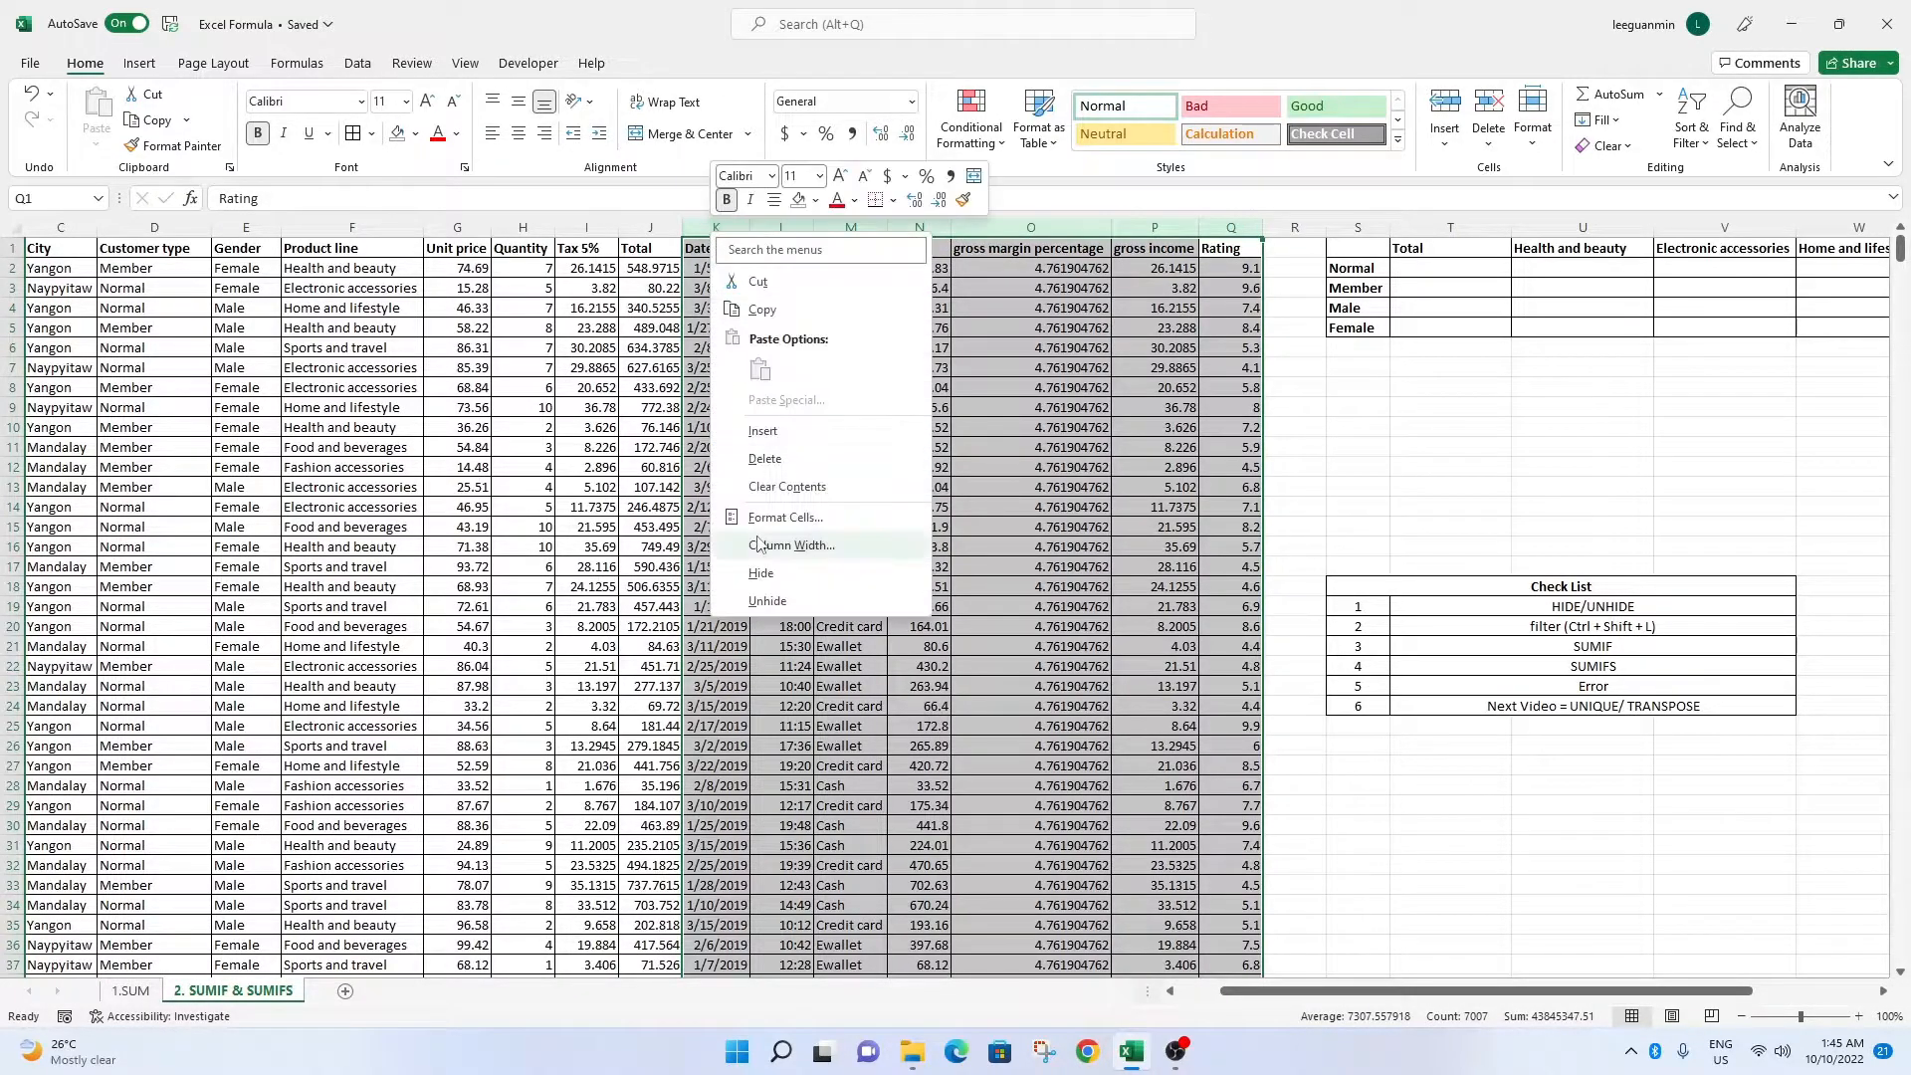
left_click(772, 573)
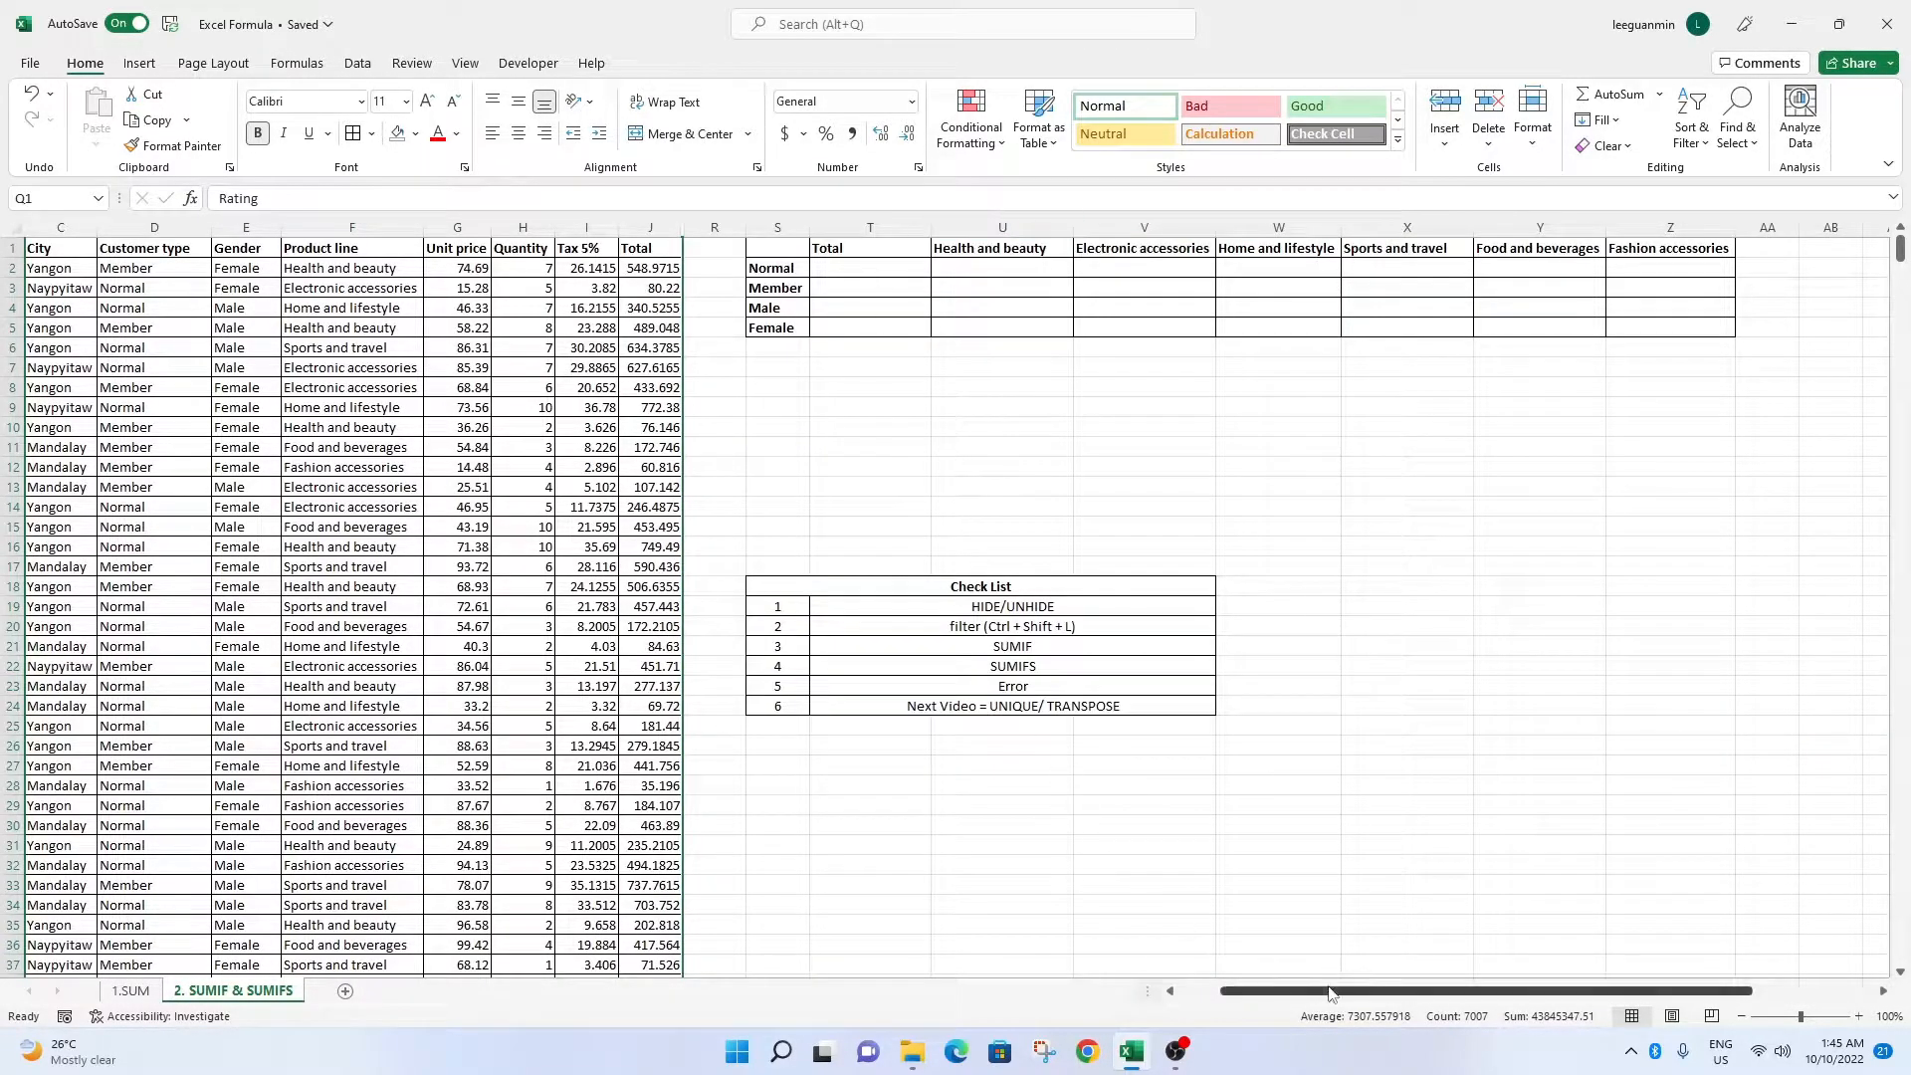
Hide the Invoice ID, Branch and City columns (A to C).
left_click_drag(1334, 992, 1192, 996)
left_click_drag(185, 228, 4, 239)
right_click(124, 228)
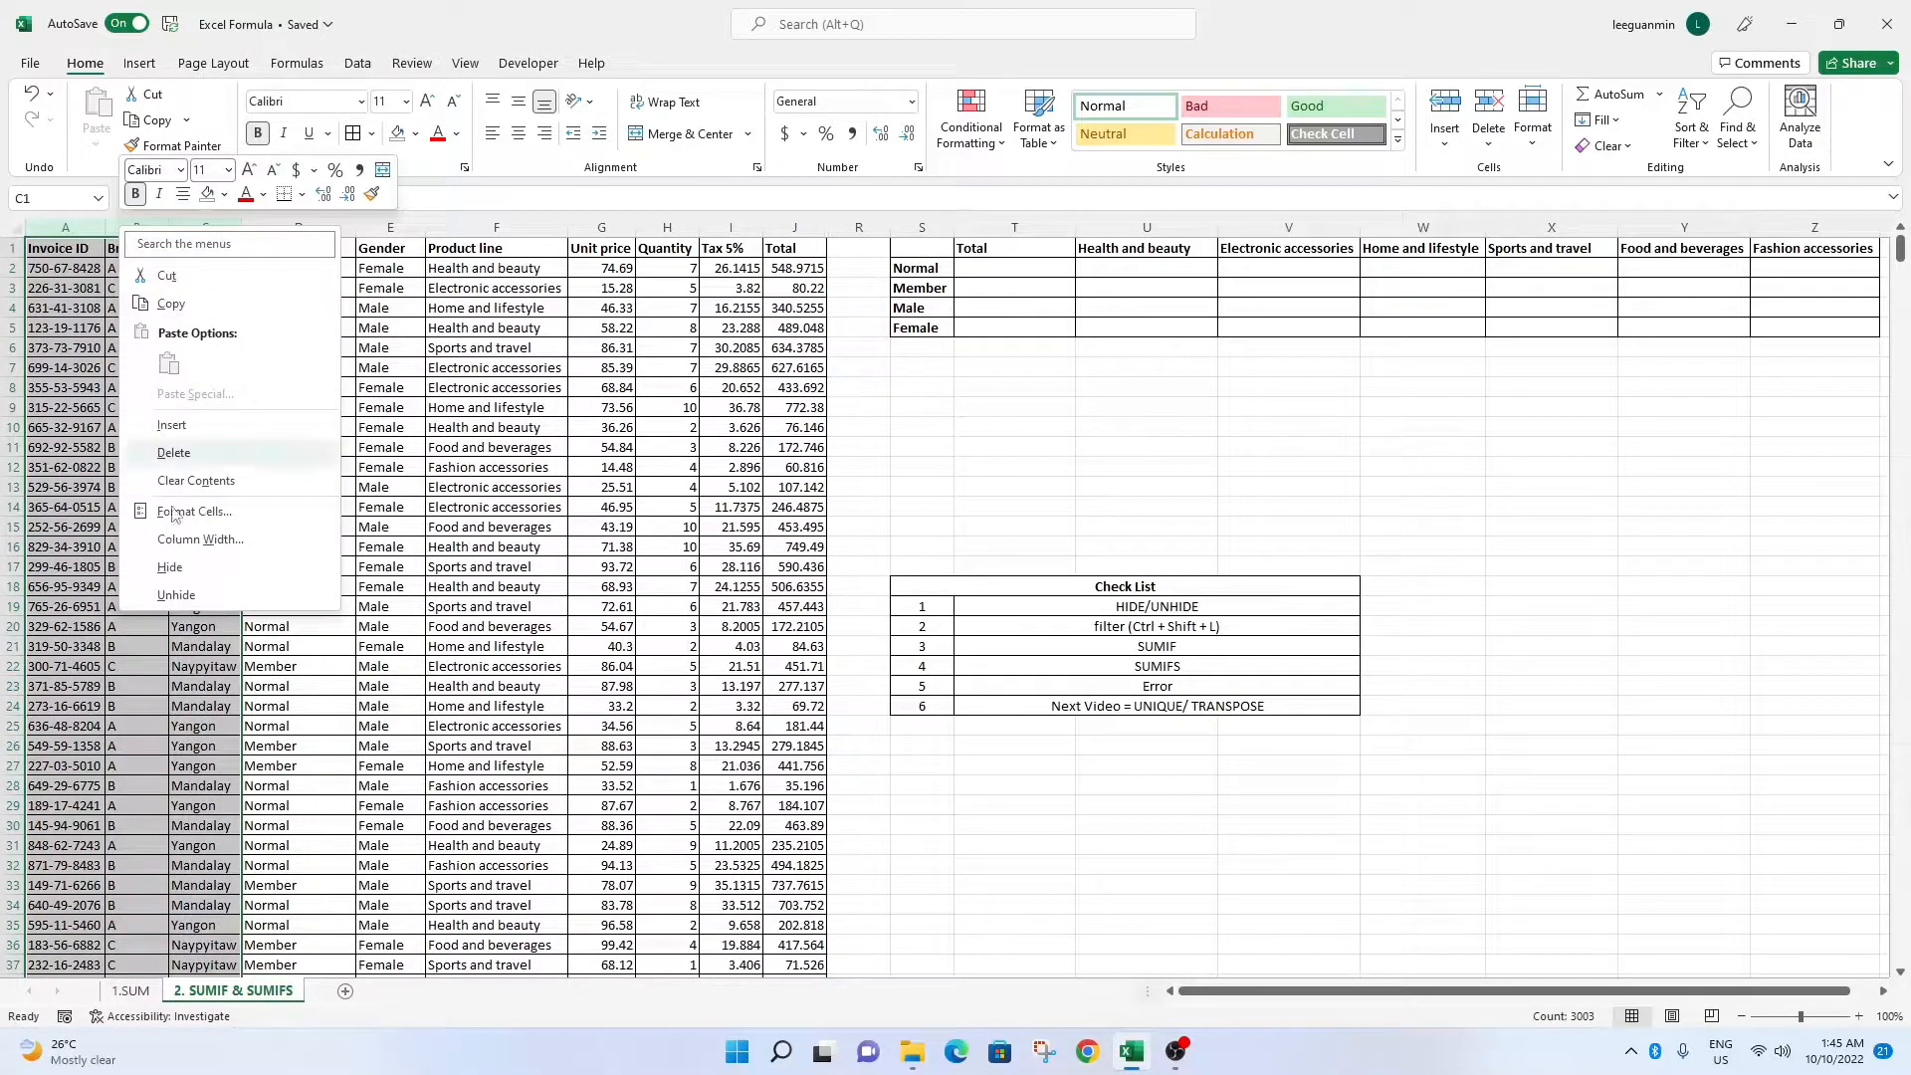
left_click(179, 564)
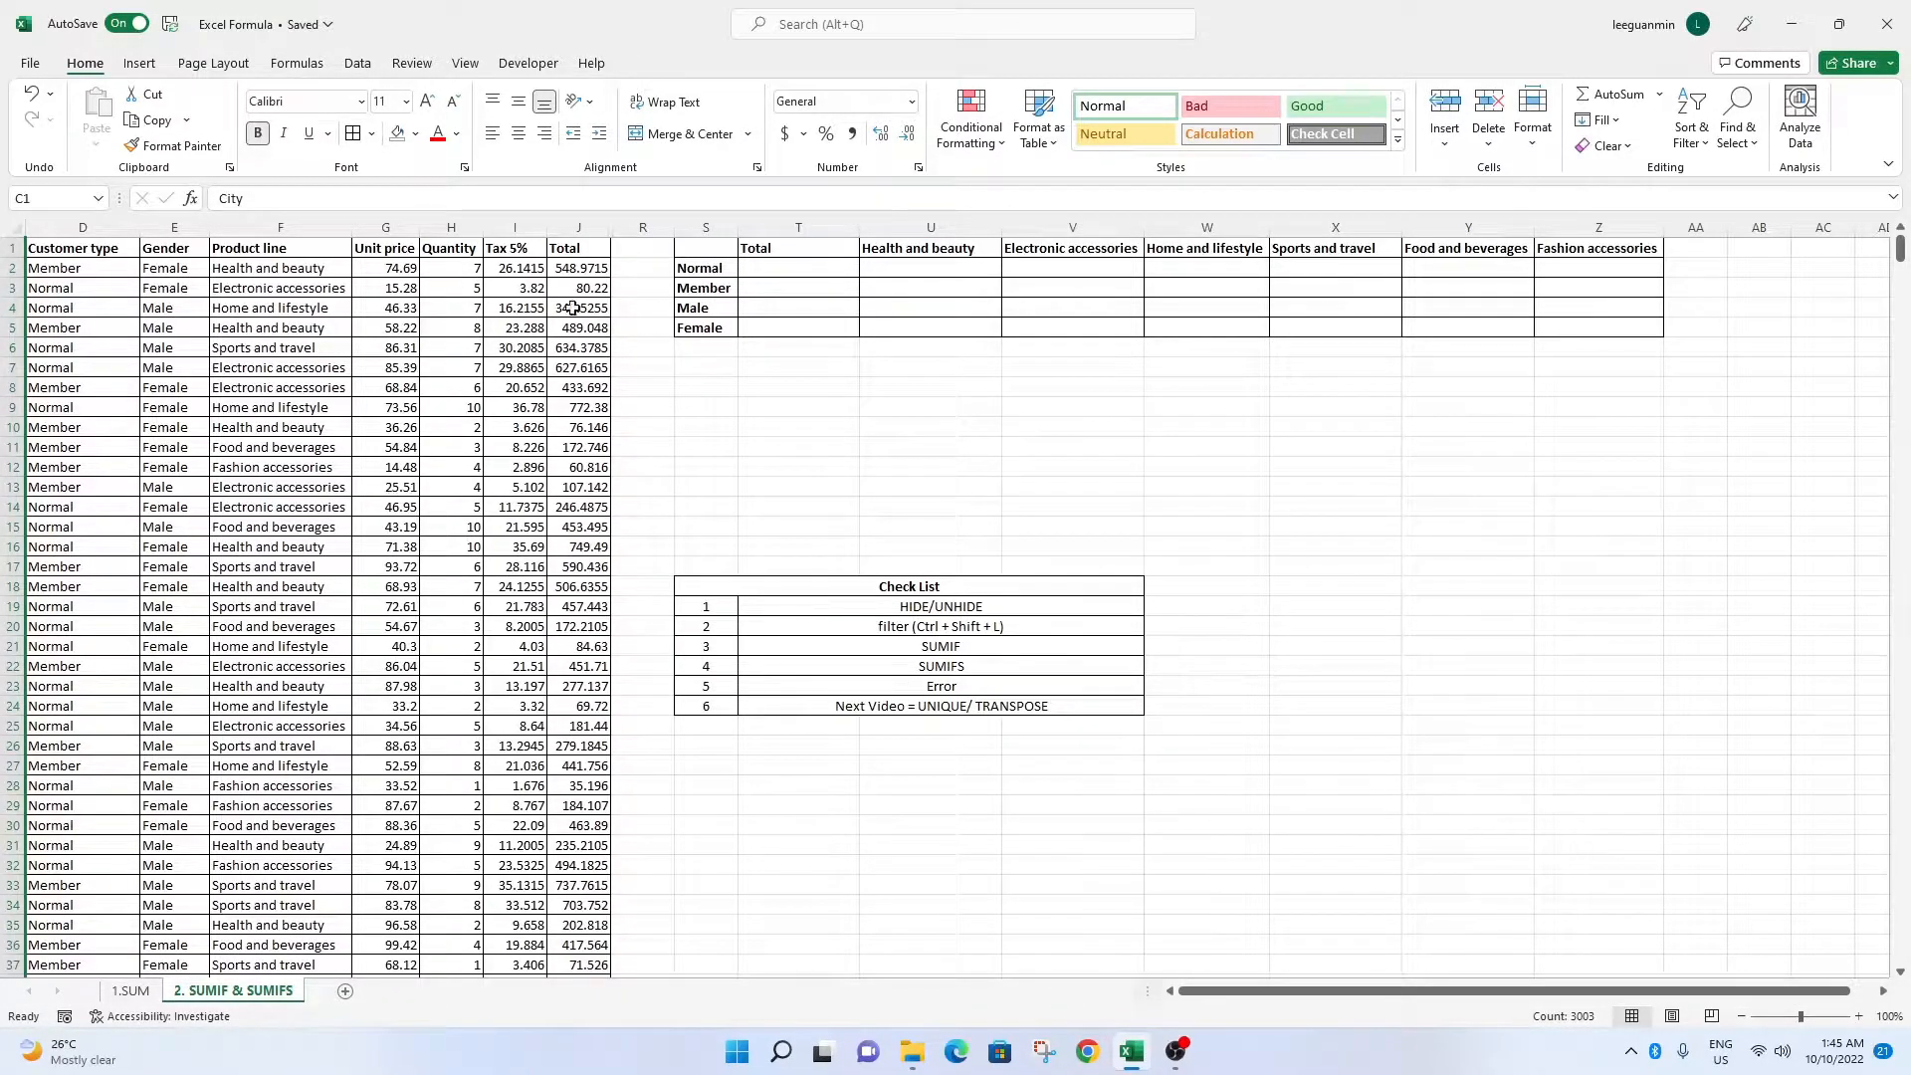
Hide the Unit price, Quantity and Tax 5% columns (G to I).
left_click_drag(514, 227, 386, 227)
right_click(386, 229)
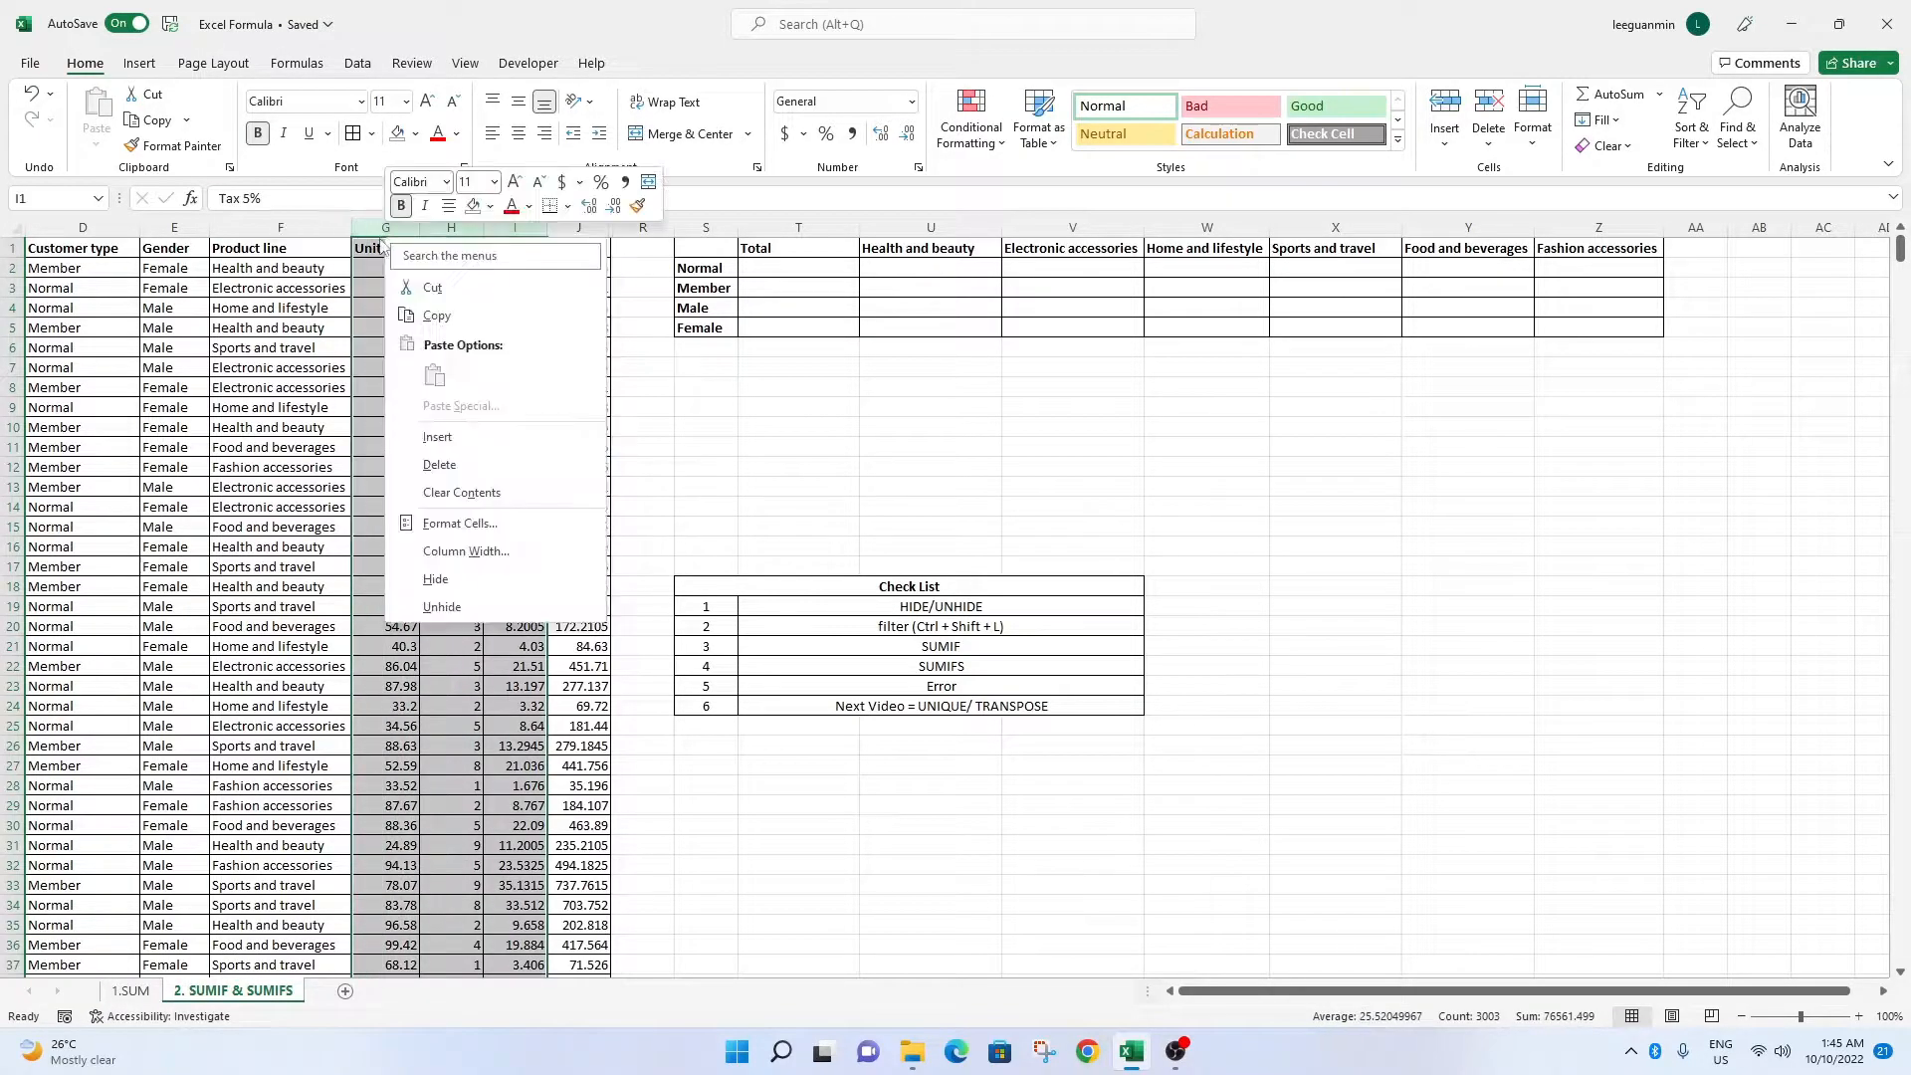
left_click(435, 578)
left_click(450, 445)
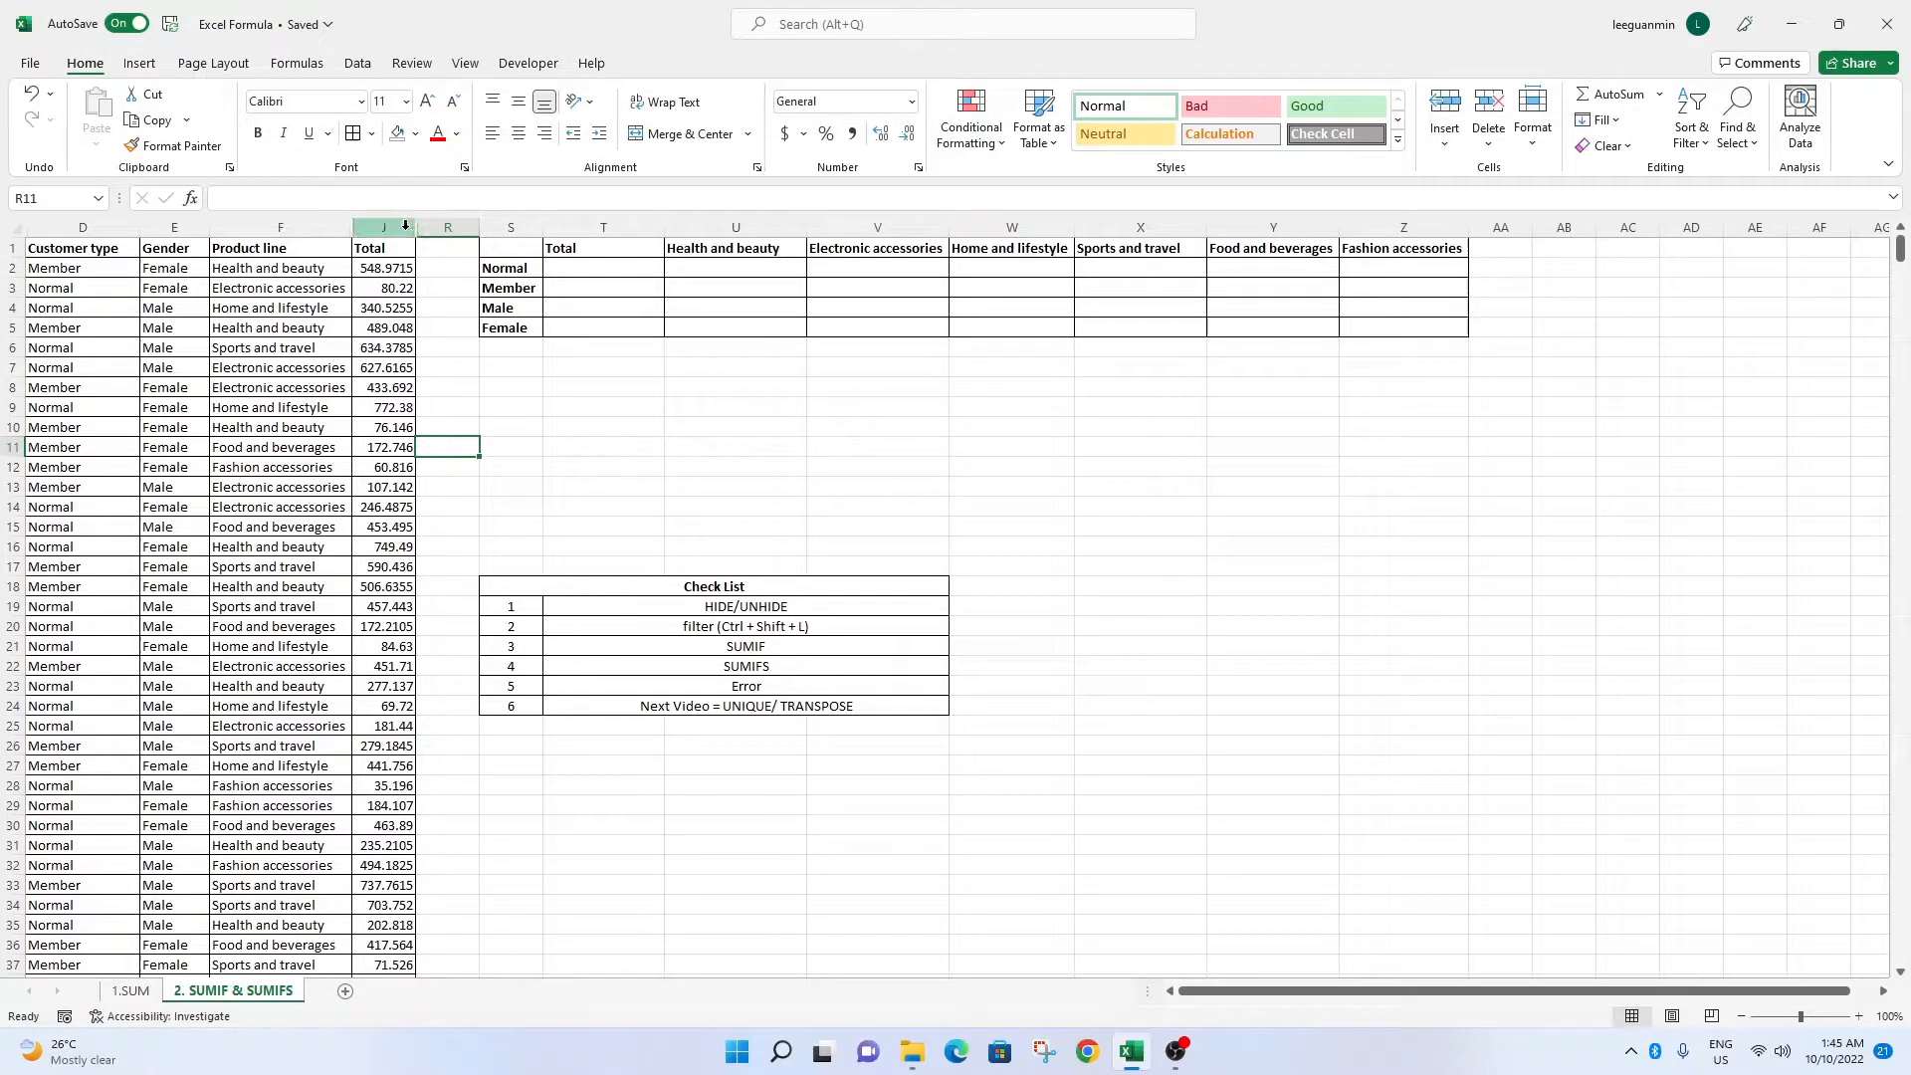
Unhide the columns between the Total column and column R.
left_click_drag(443, 228, 383, 228)
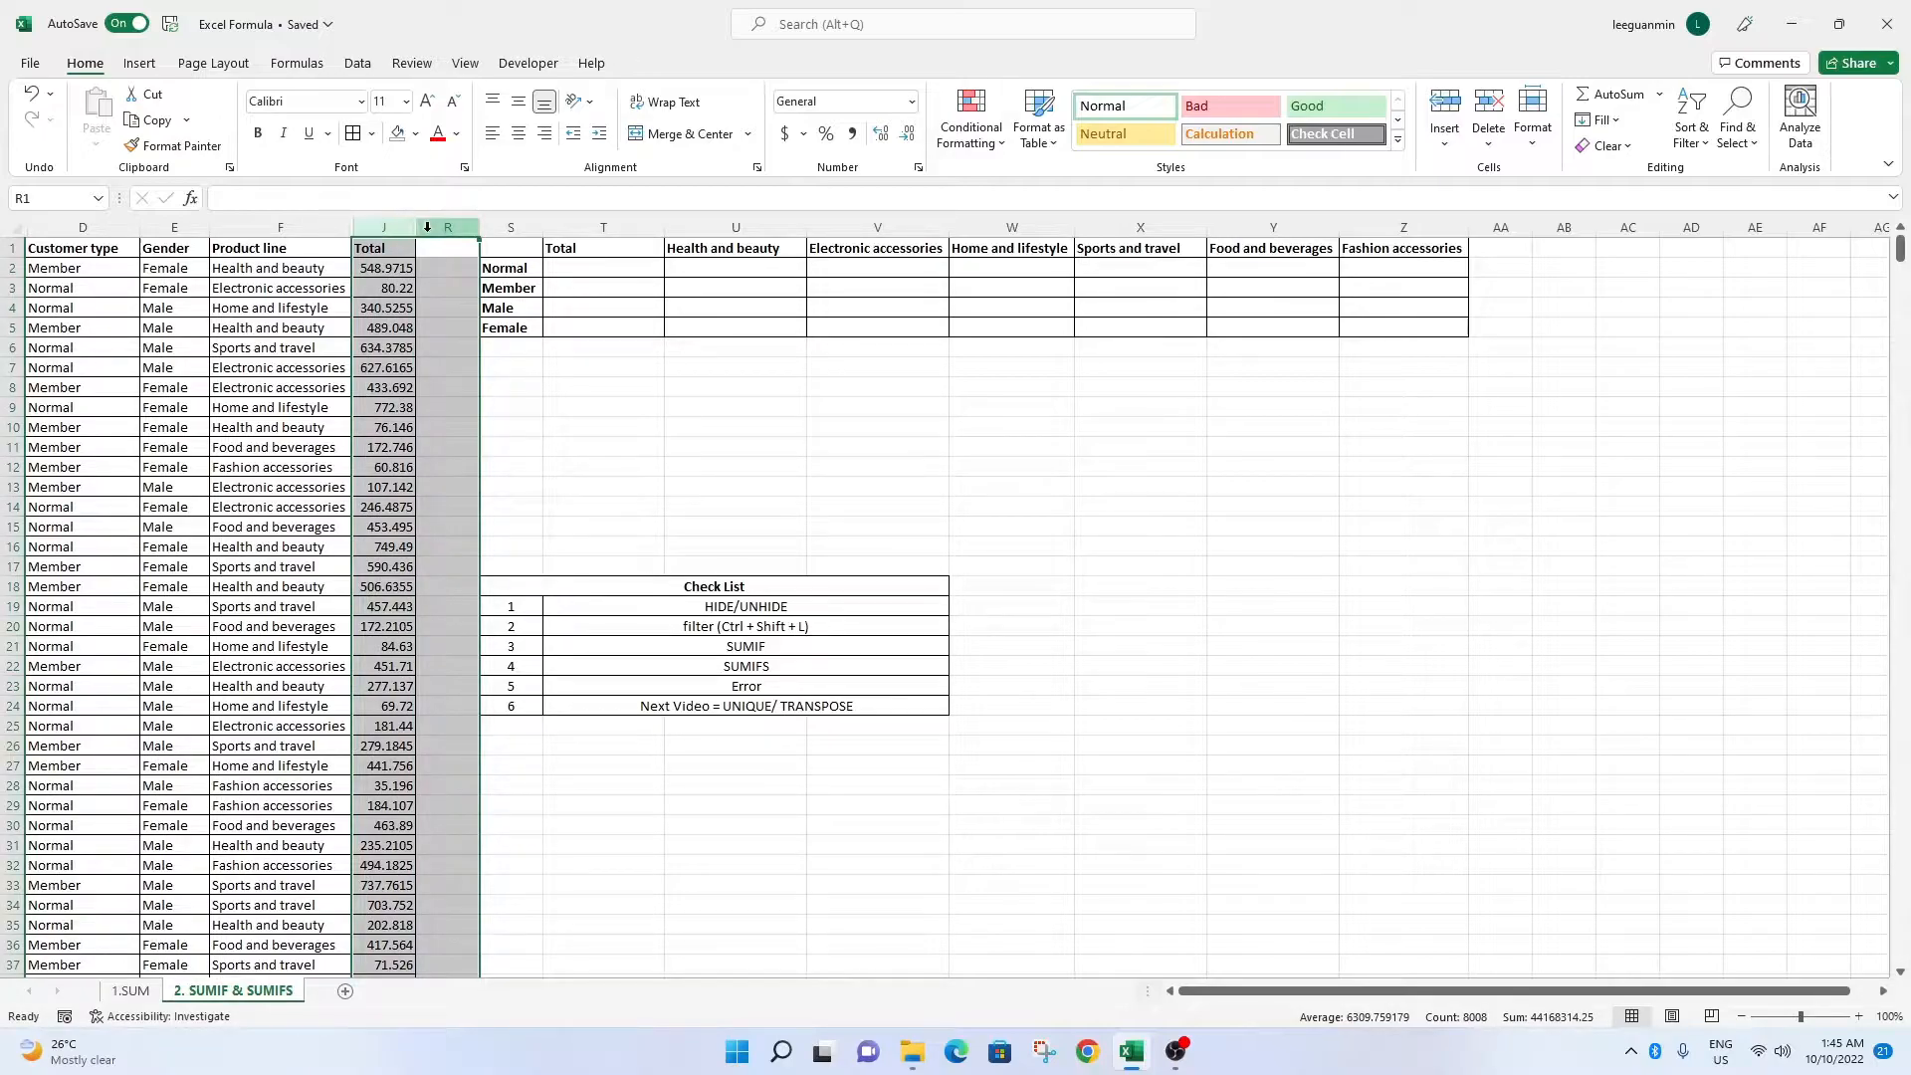
right_click(427, 233)
left_click(467, 610)
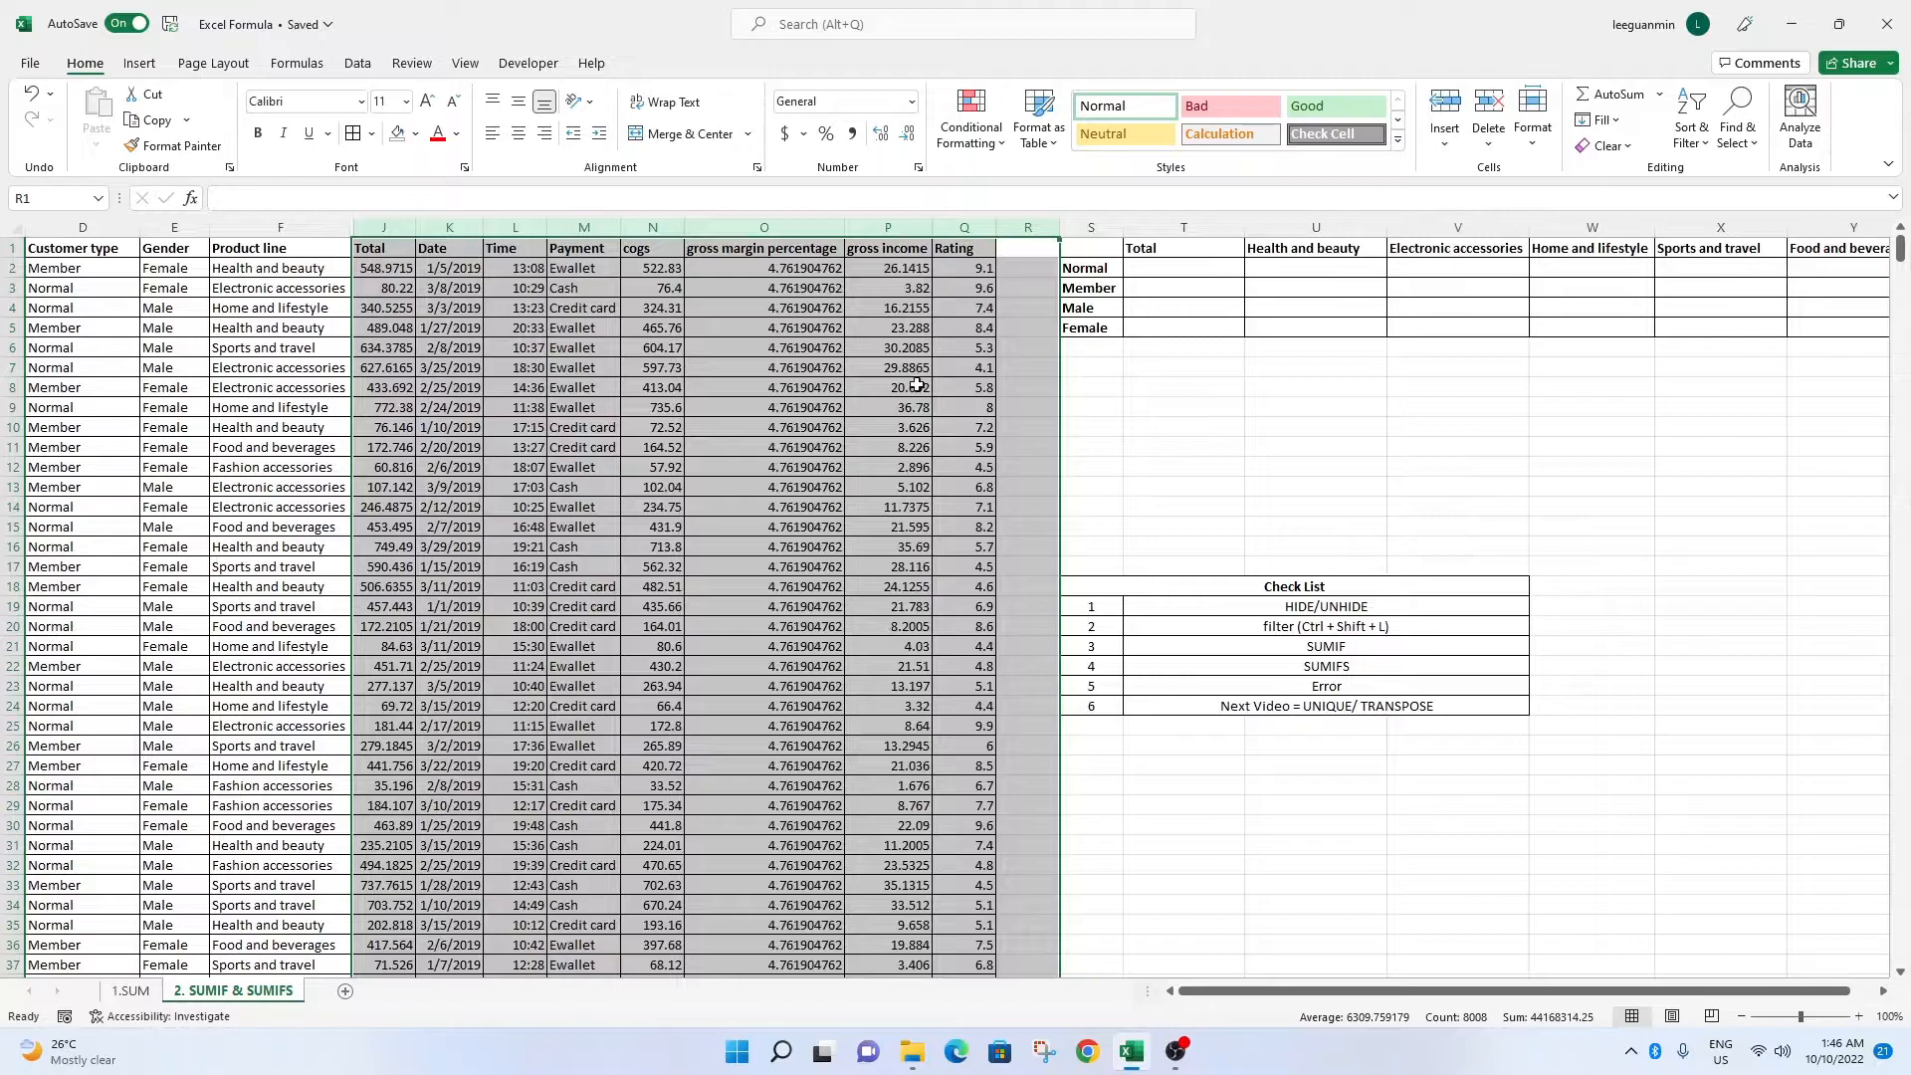
left_click(1017, 504)
left_click(1007, 302)
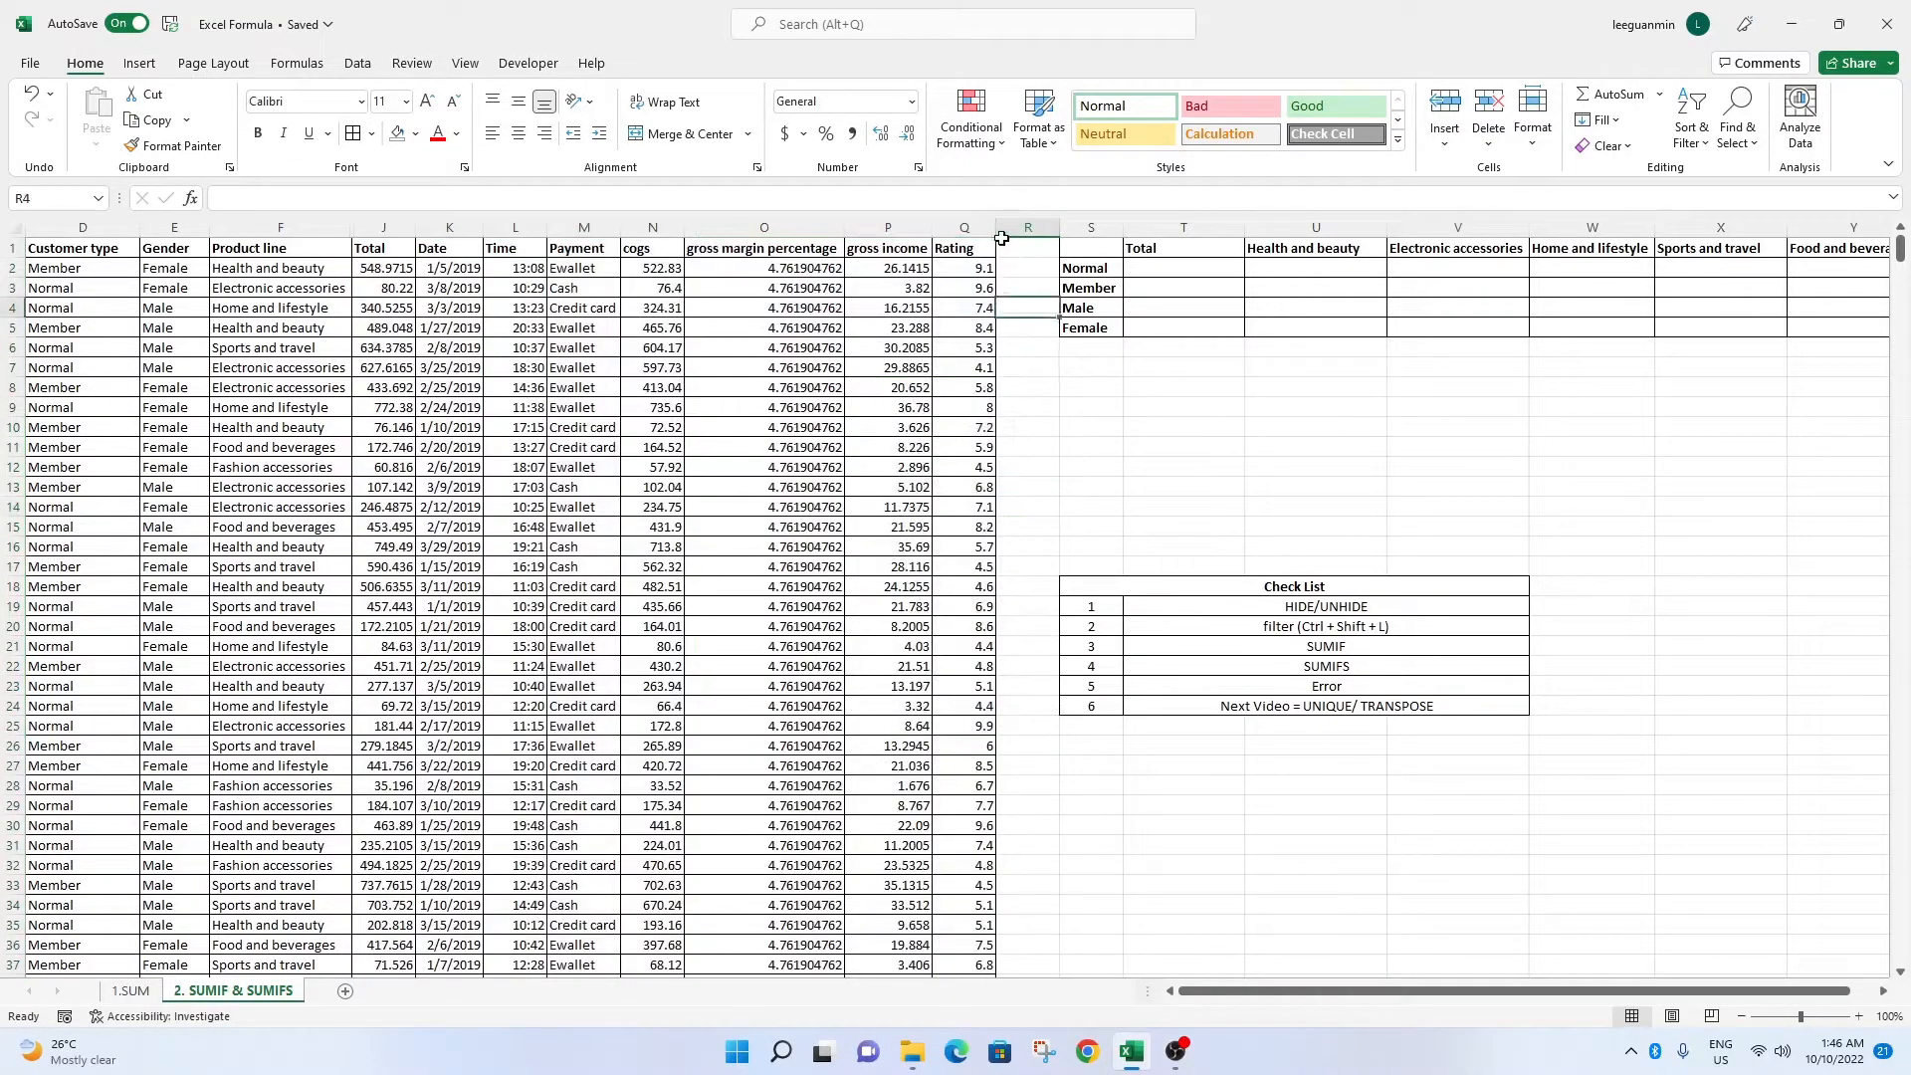
Hide columns K through R, from Date to the empty column beside the summary table.
left_click_drag(1015, 225, 438, 227)
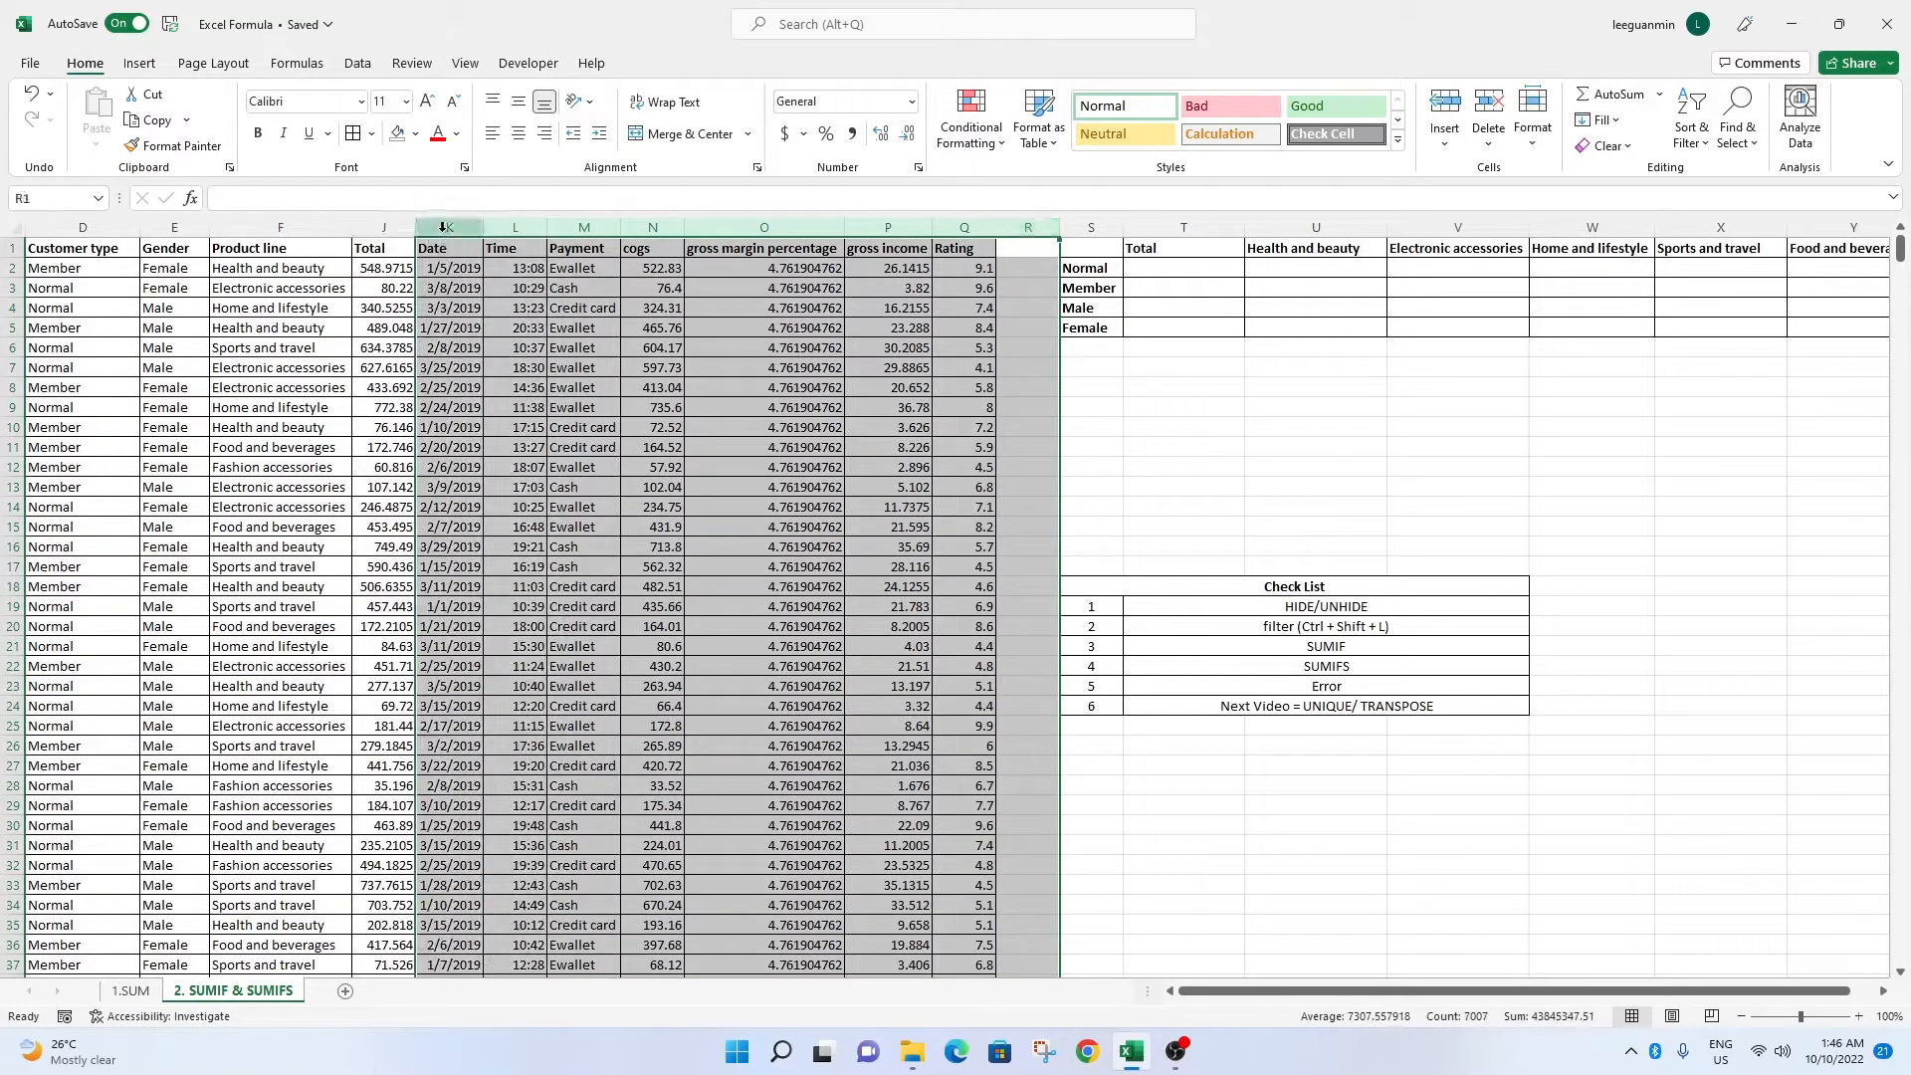
right_click(438, 227)
left_click(465, 582)
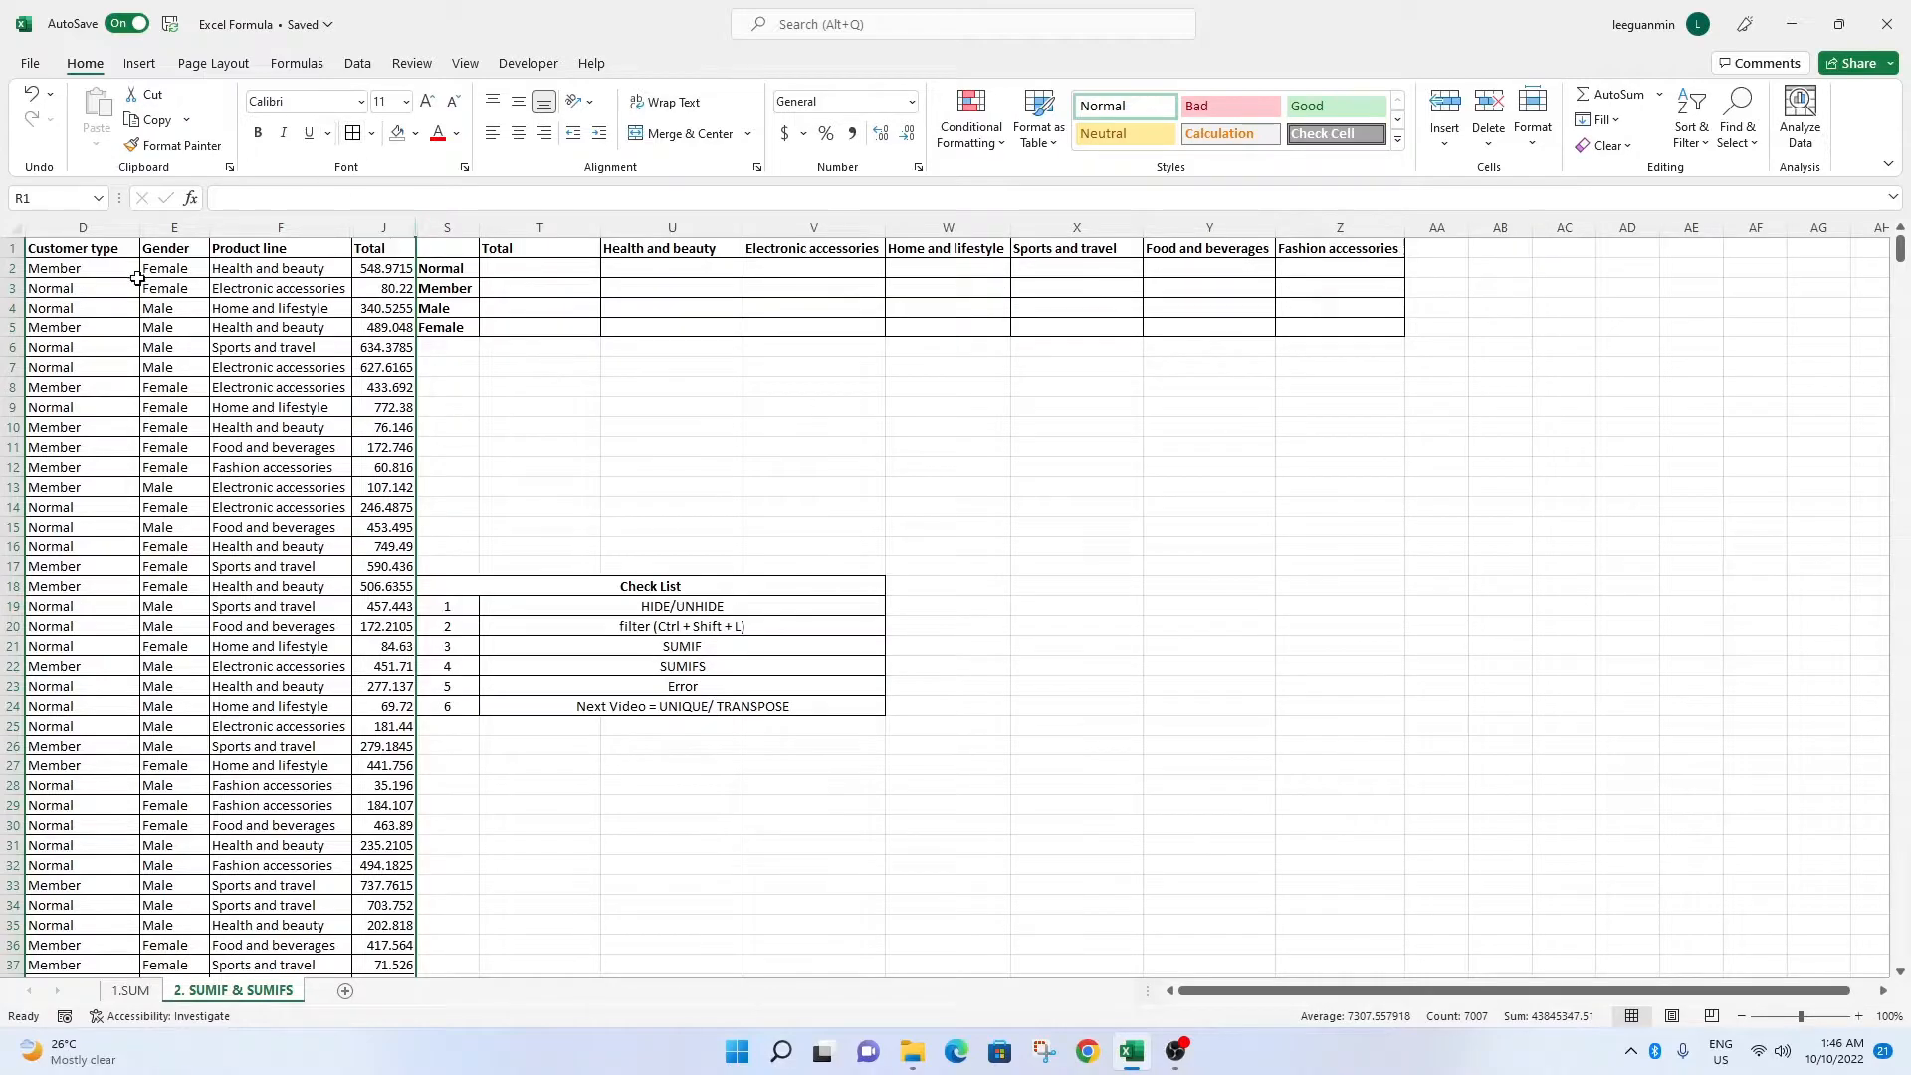
left_click(509, 467)
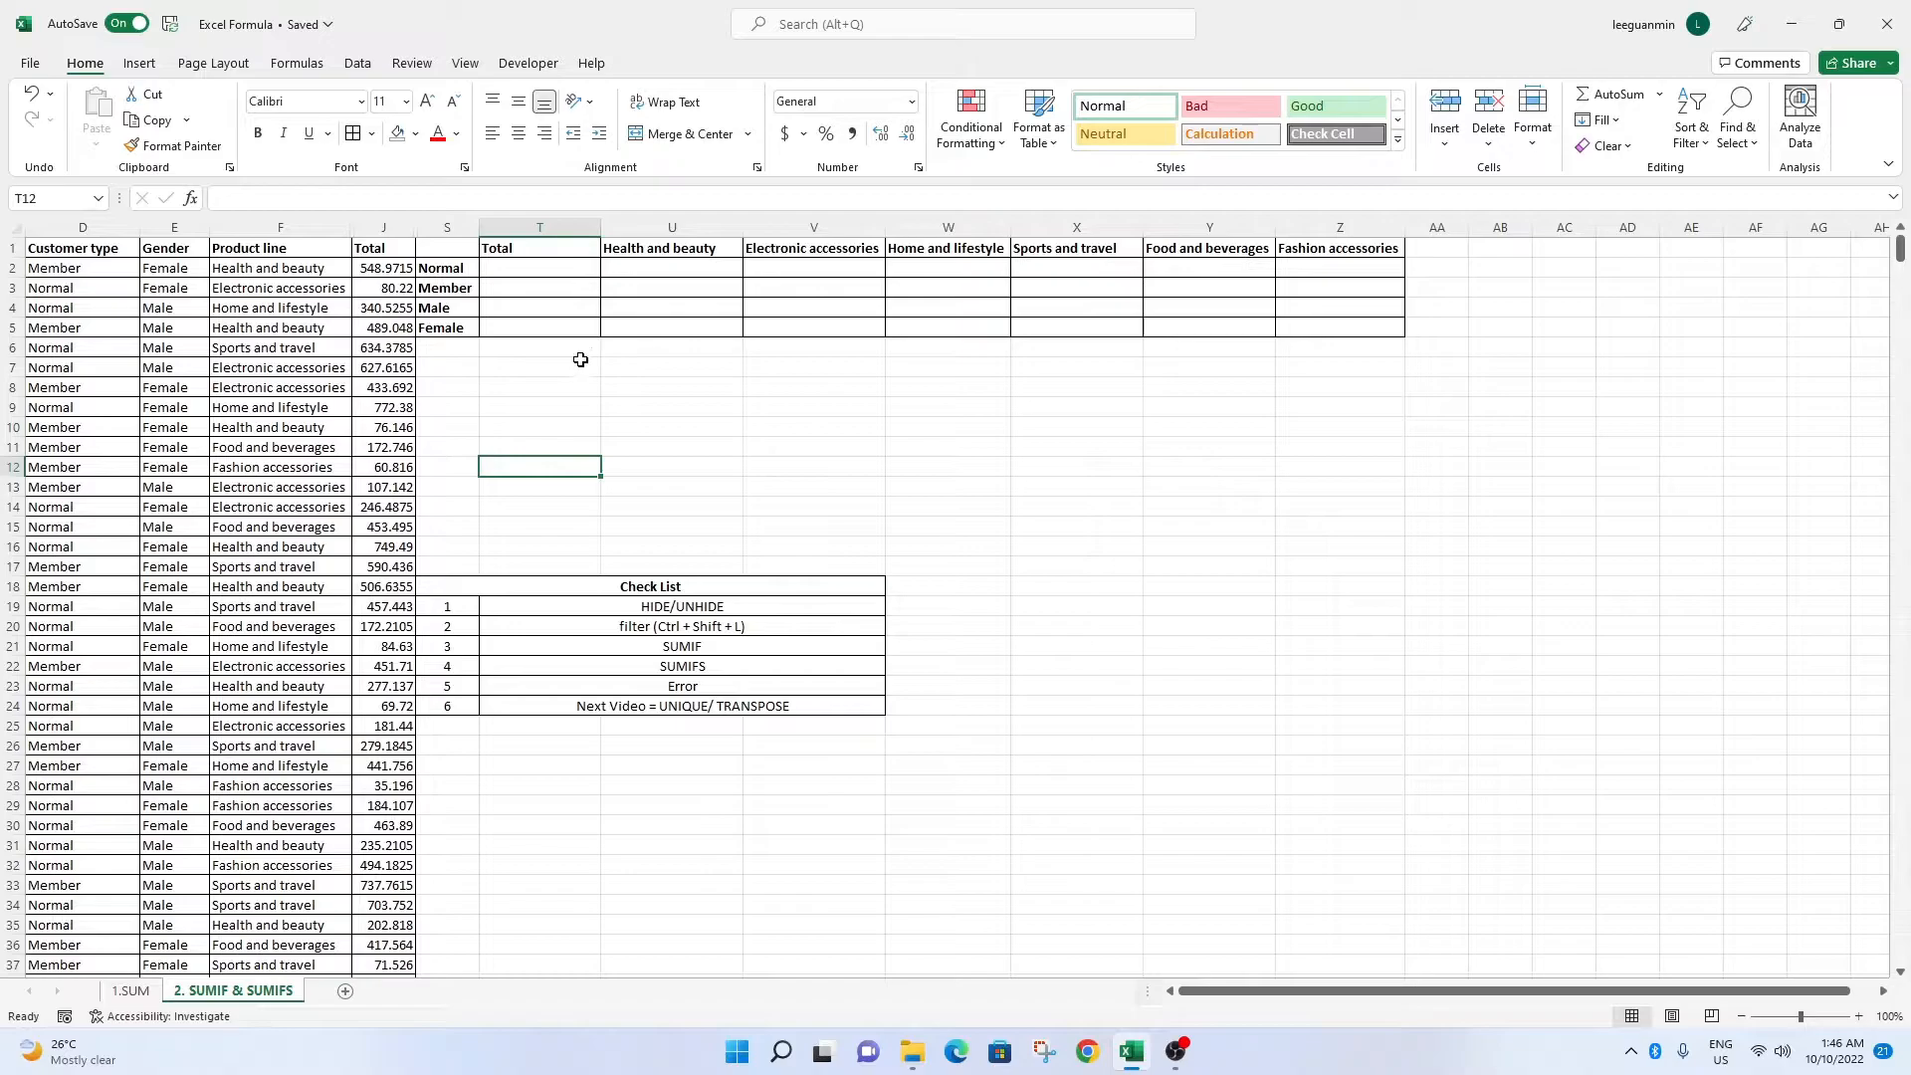
Fill the HIDE/UNHIDE entry of the Check List with yellow.
left_click(686, 606)
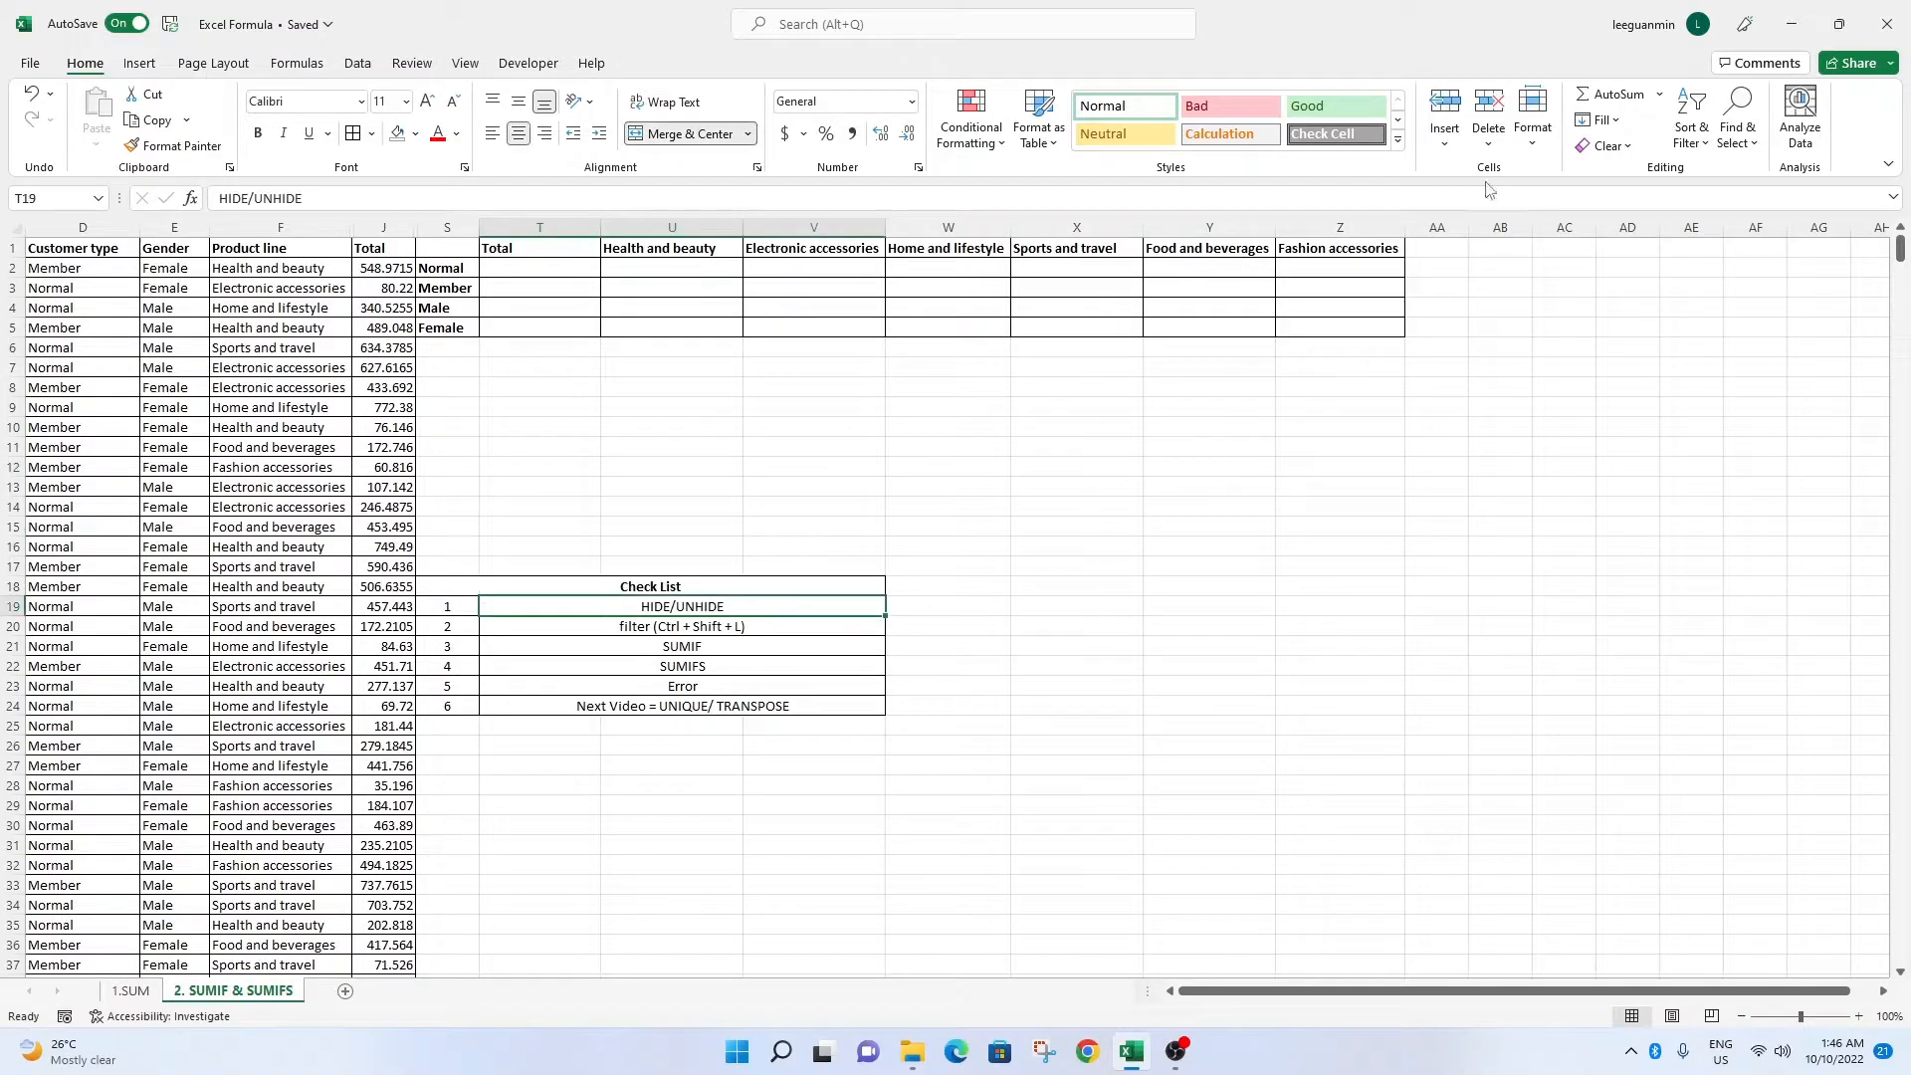
left_click(1603, 149)
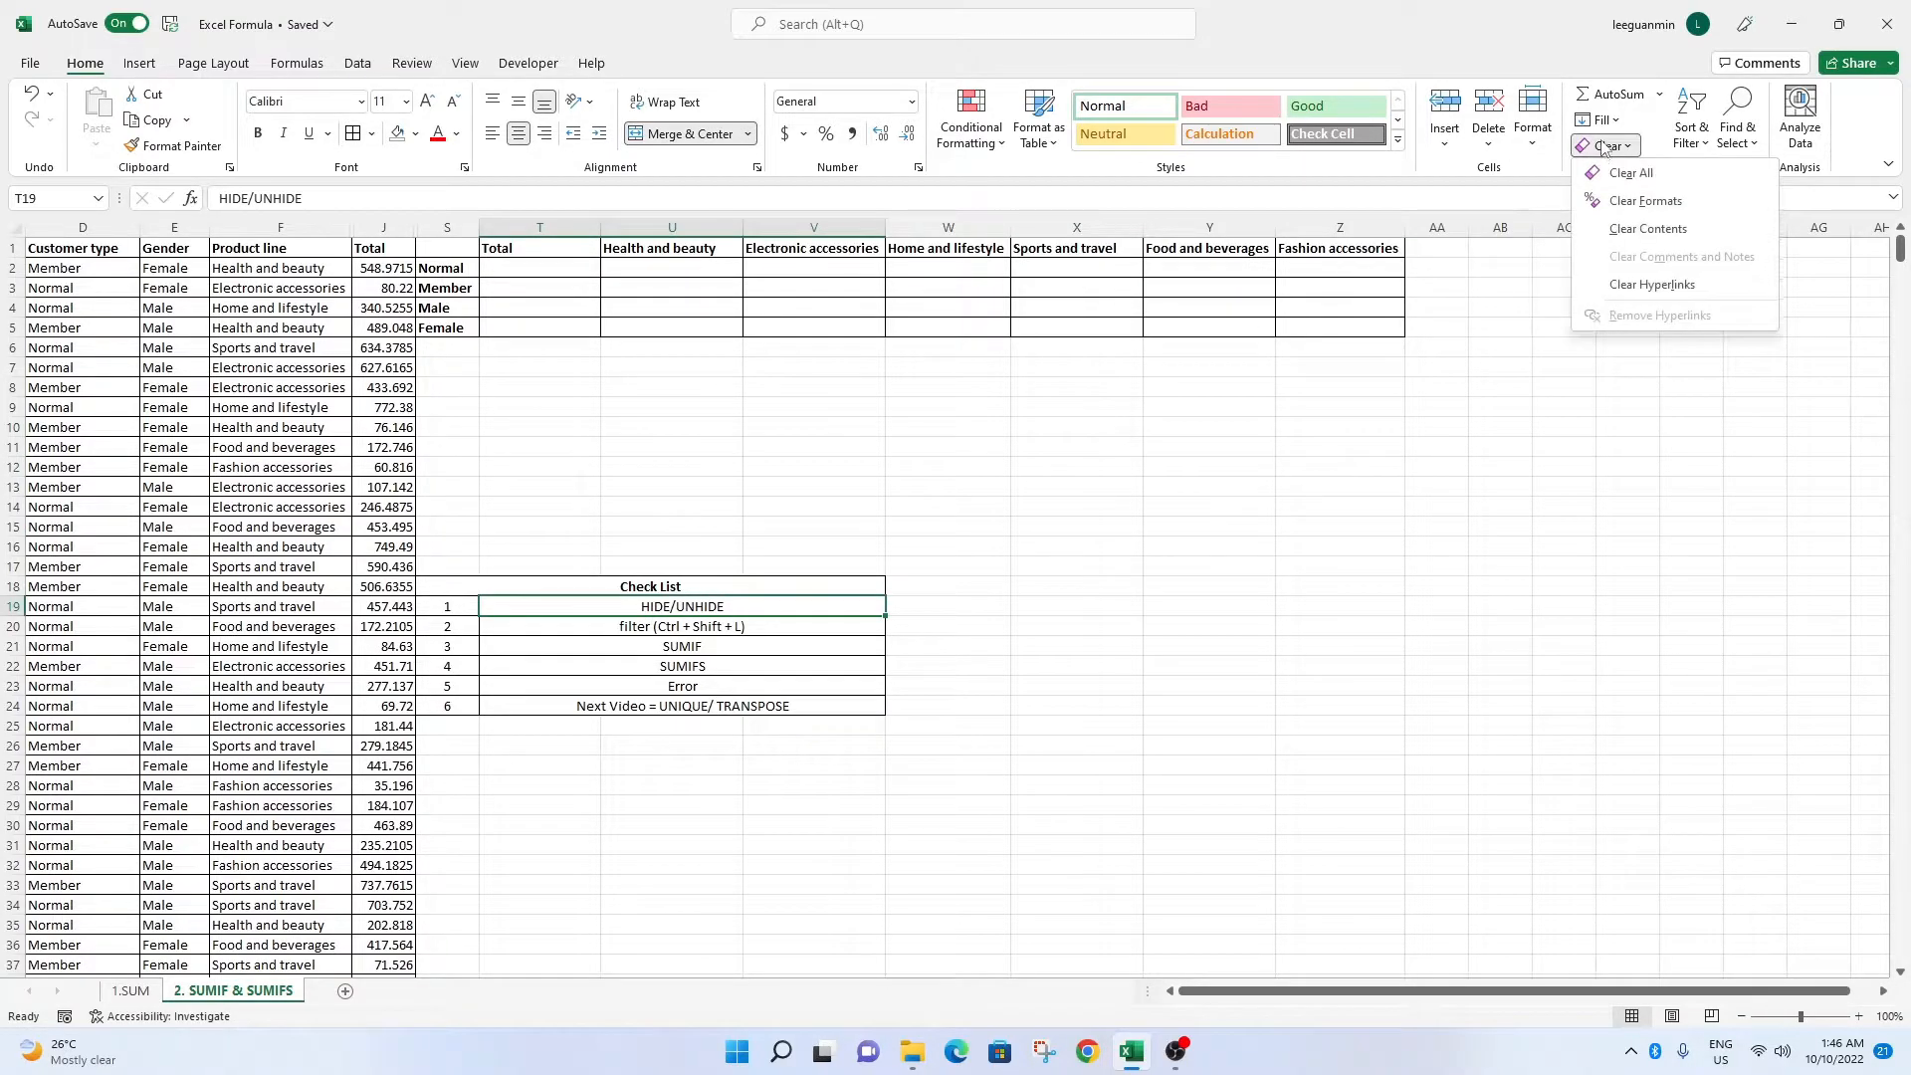
left_click(415, 133)
left_click(463, 318)
left_click(796, 526)
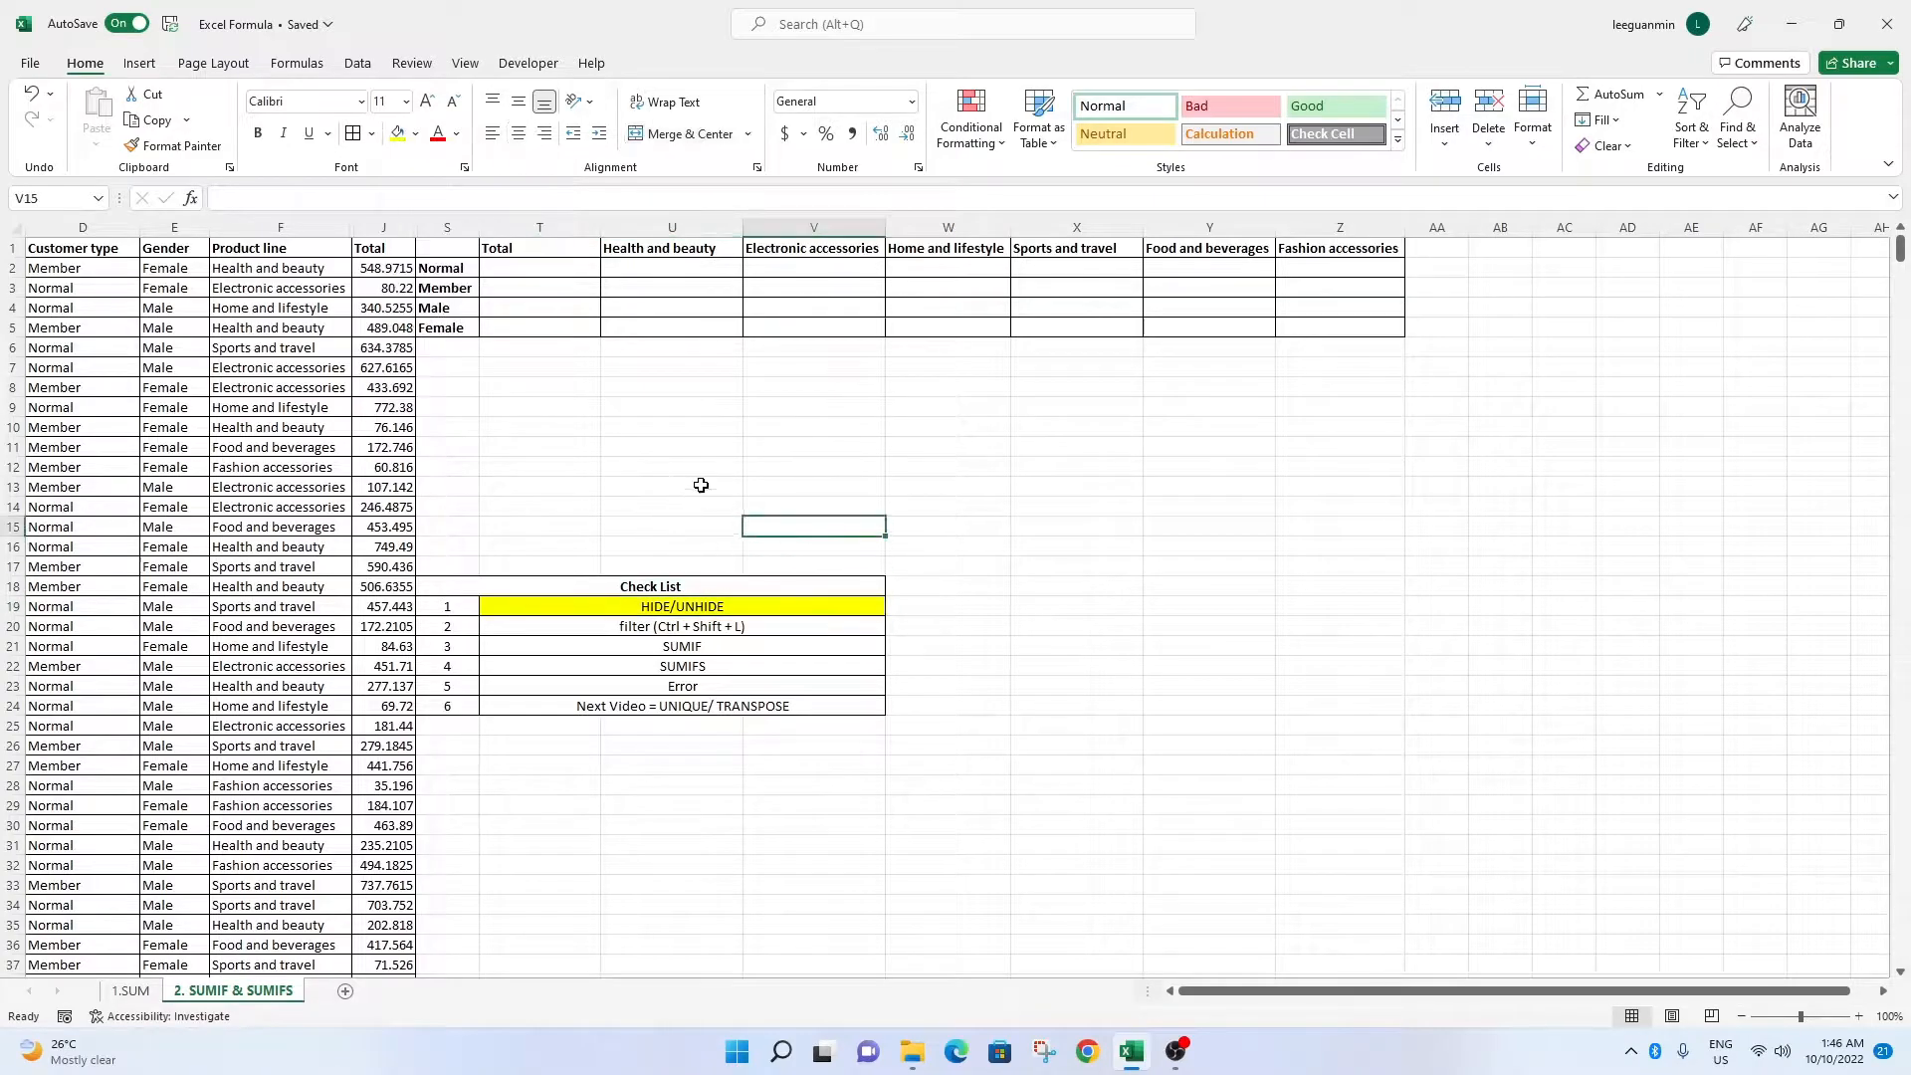
Turn on filtering for the header row of the sales data, starting from the Product line header.
left_click(674, 629)
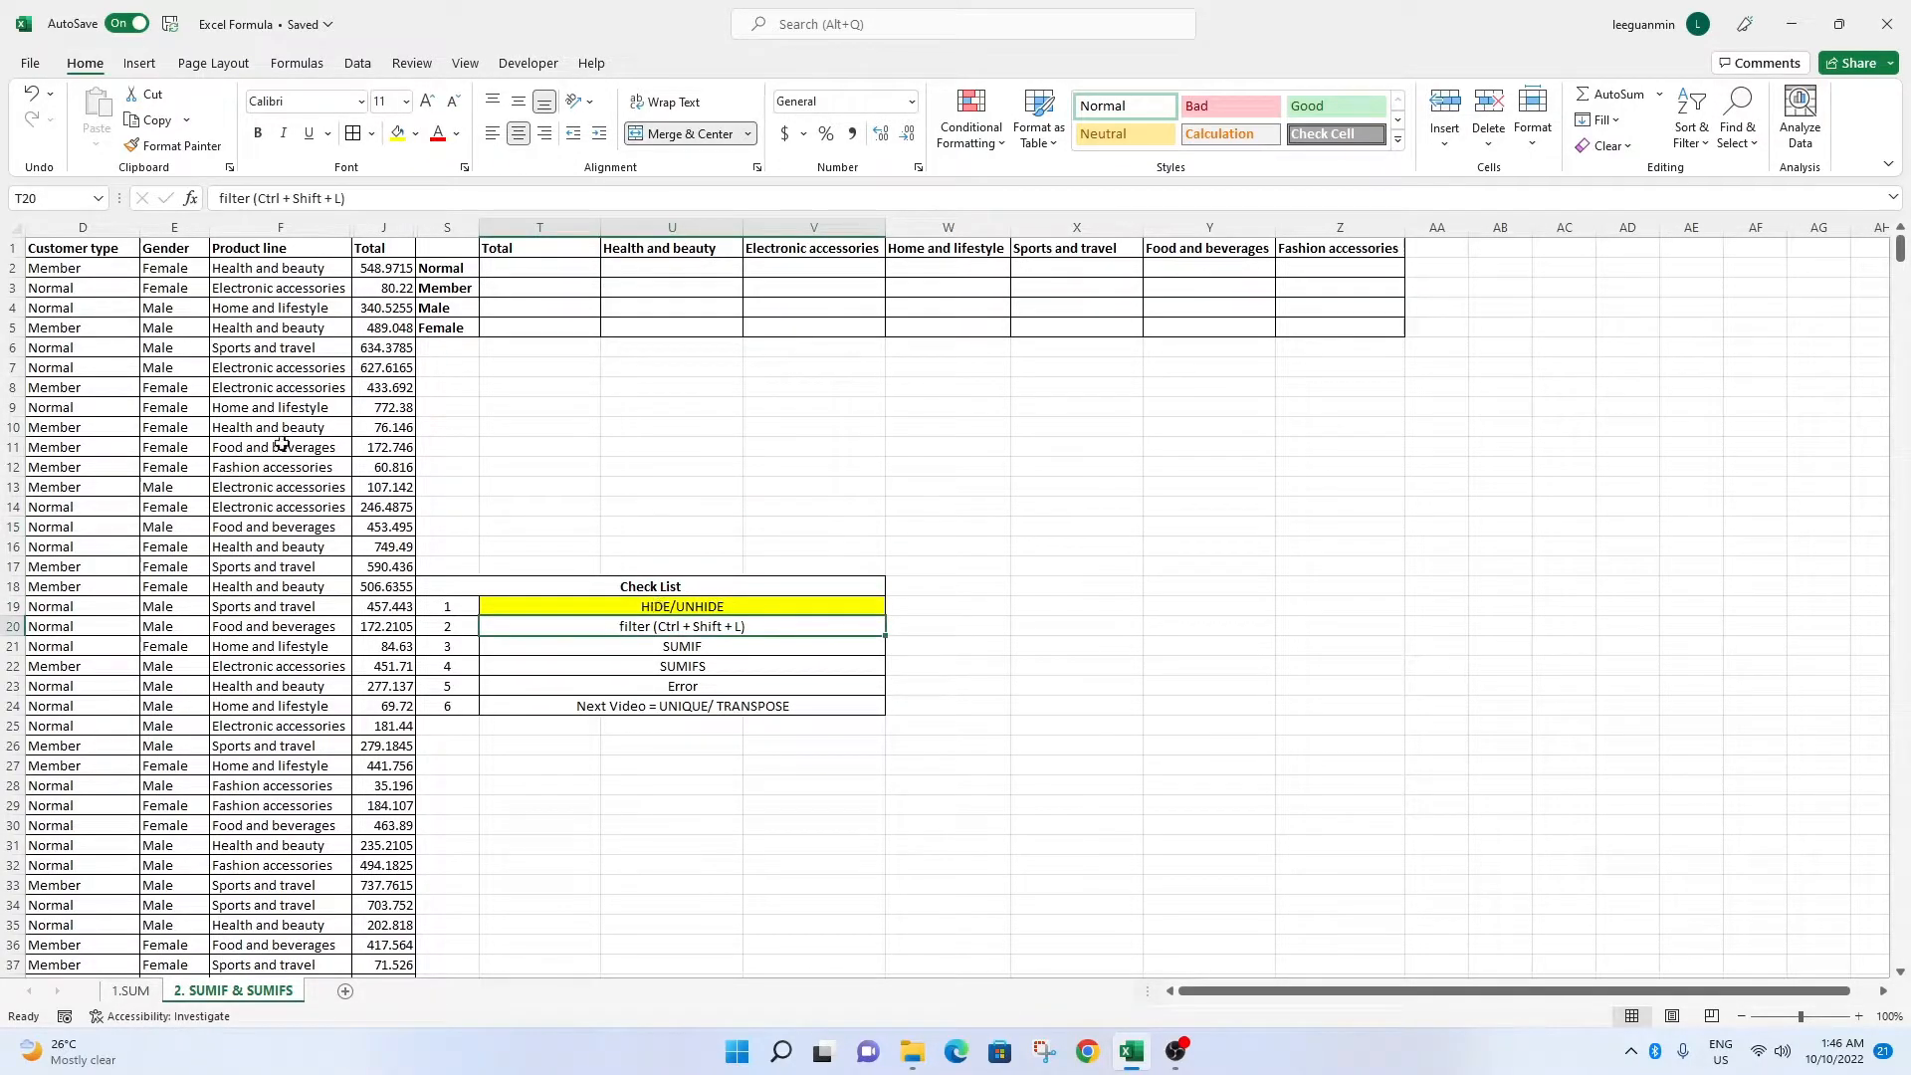
left_click(770, 531)
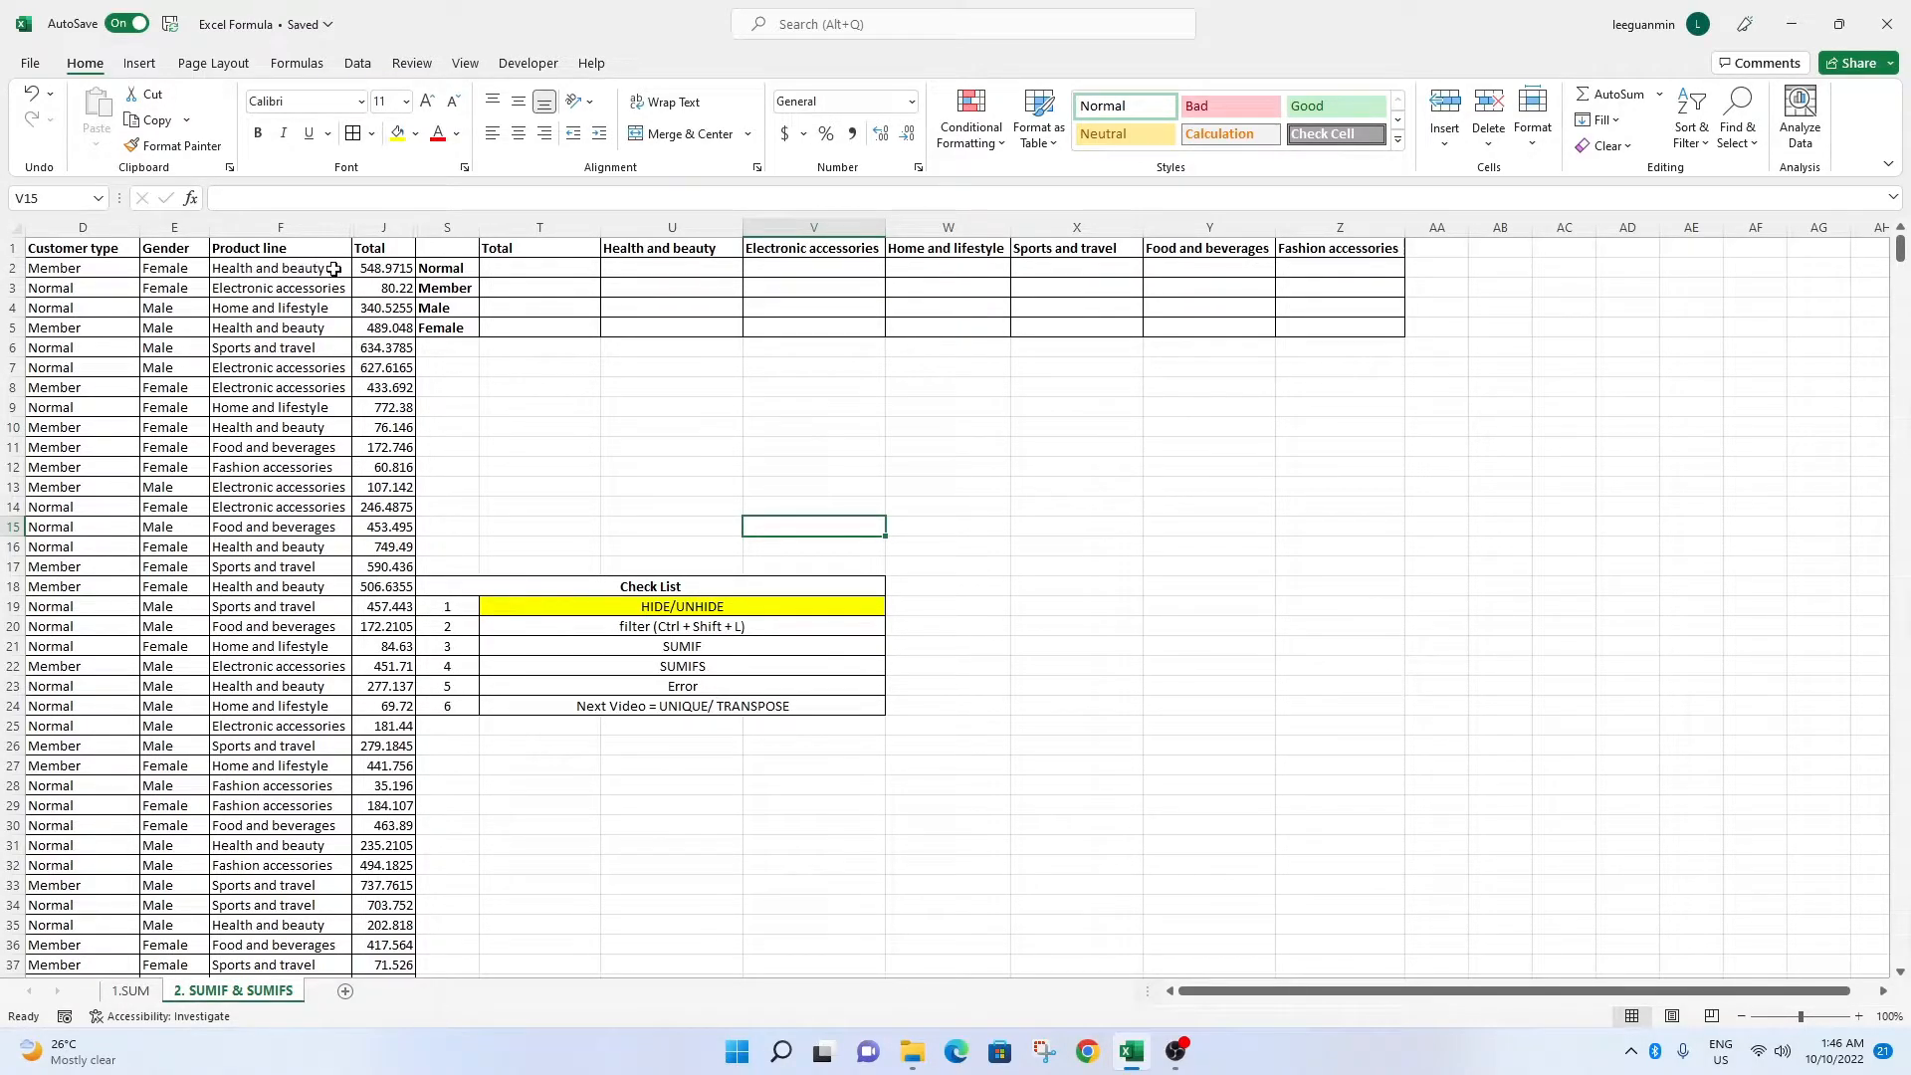
left_click(283, 249)
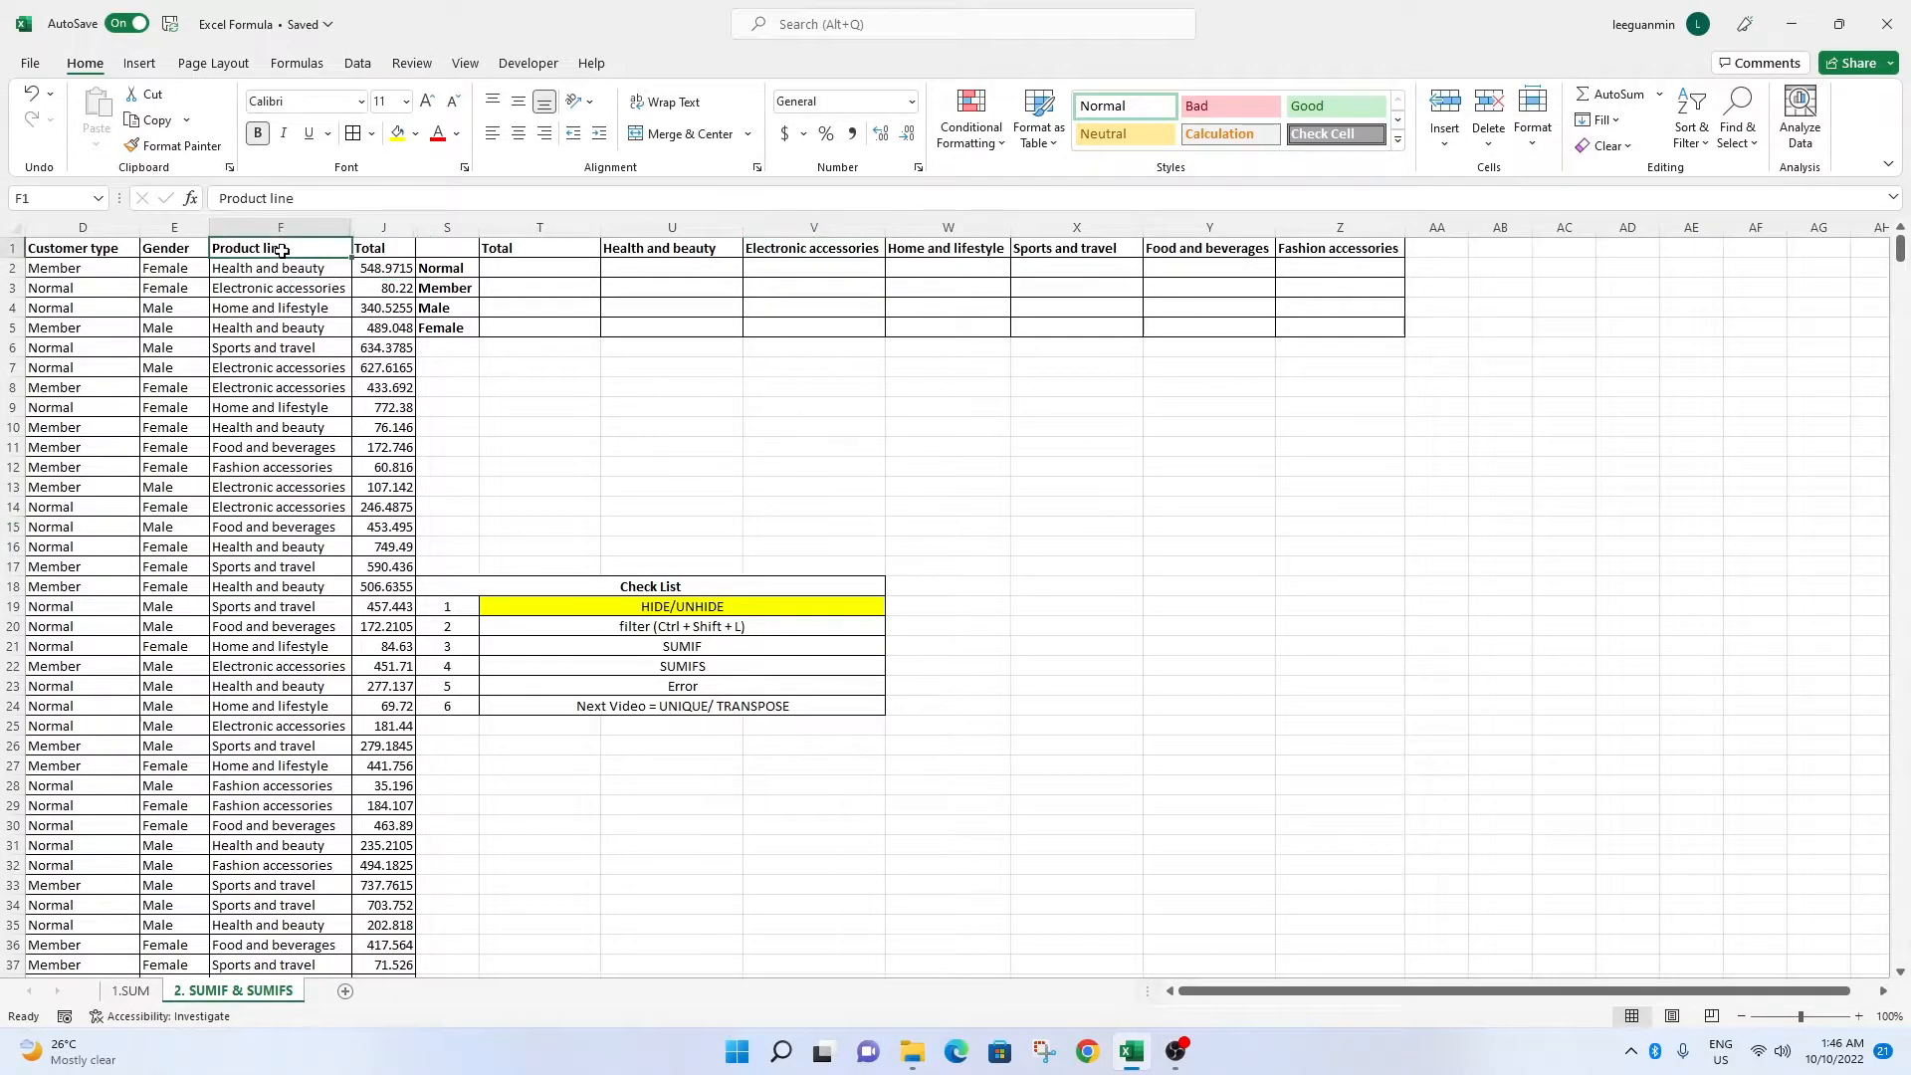
key("ctrl+shift+l")
left_click_drag(419, 230, 418, 230)
Filter Customer type to show only Member and look through the filtered rows.
left_click(130, 249)
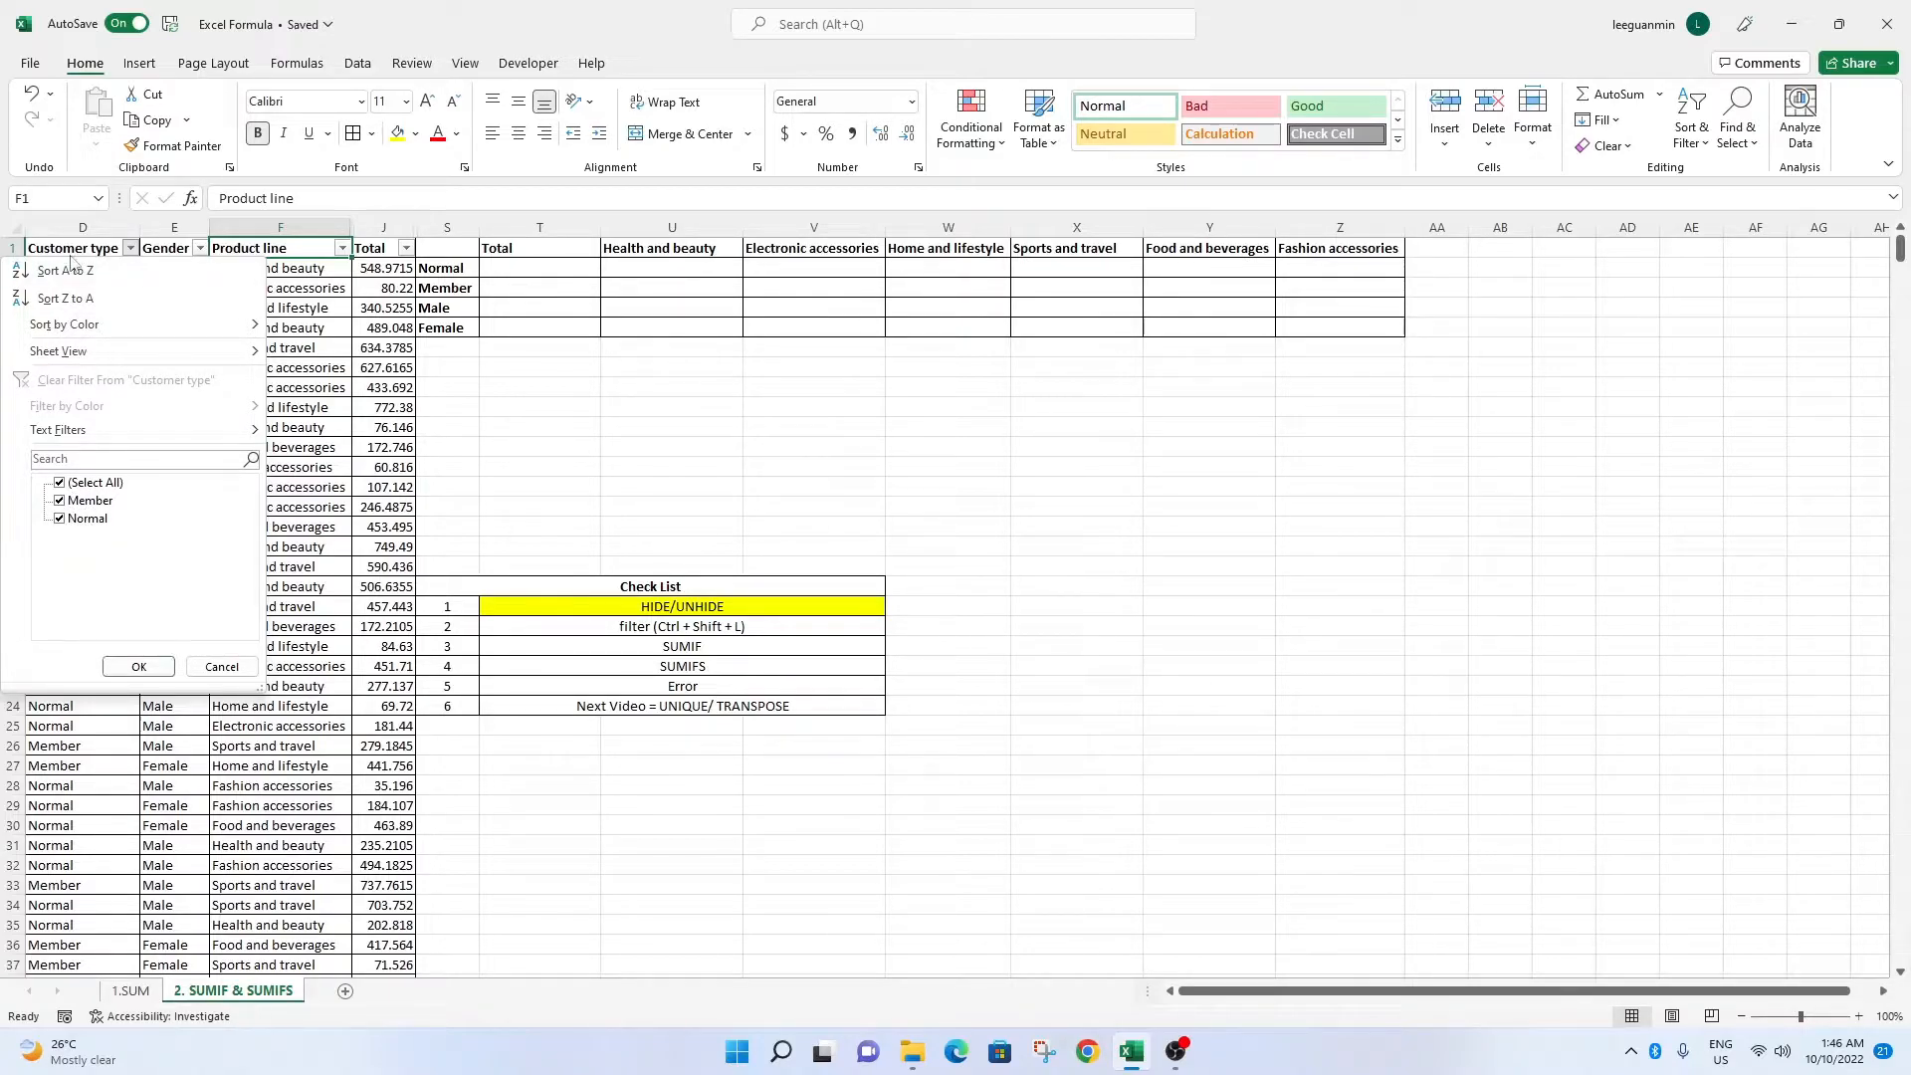
left_click(61, 518)
left_click(139, 666)
left_click_drag(87, 270, 86, 783)
scroll(89, 716, "down", 9)
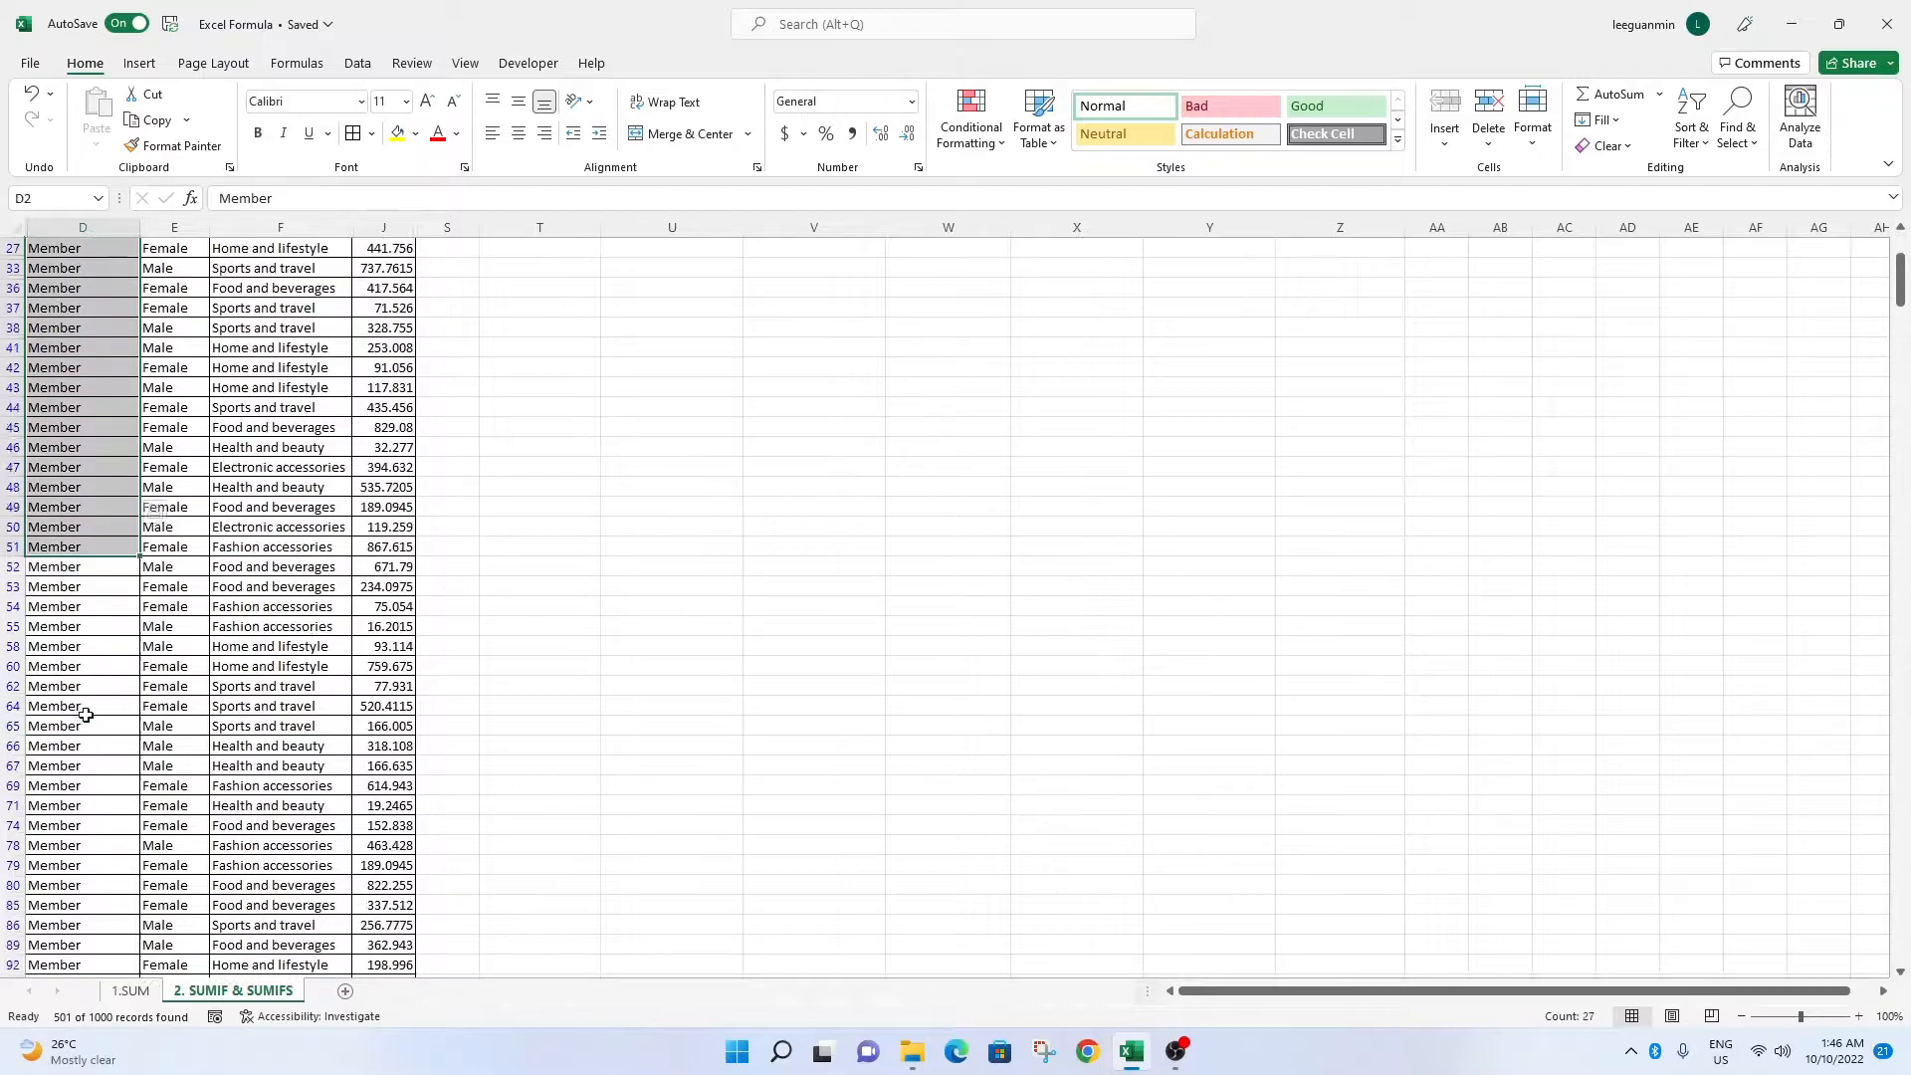
scroll(88, 694, "up", 9)
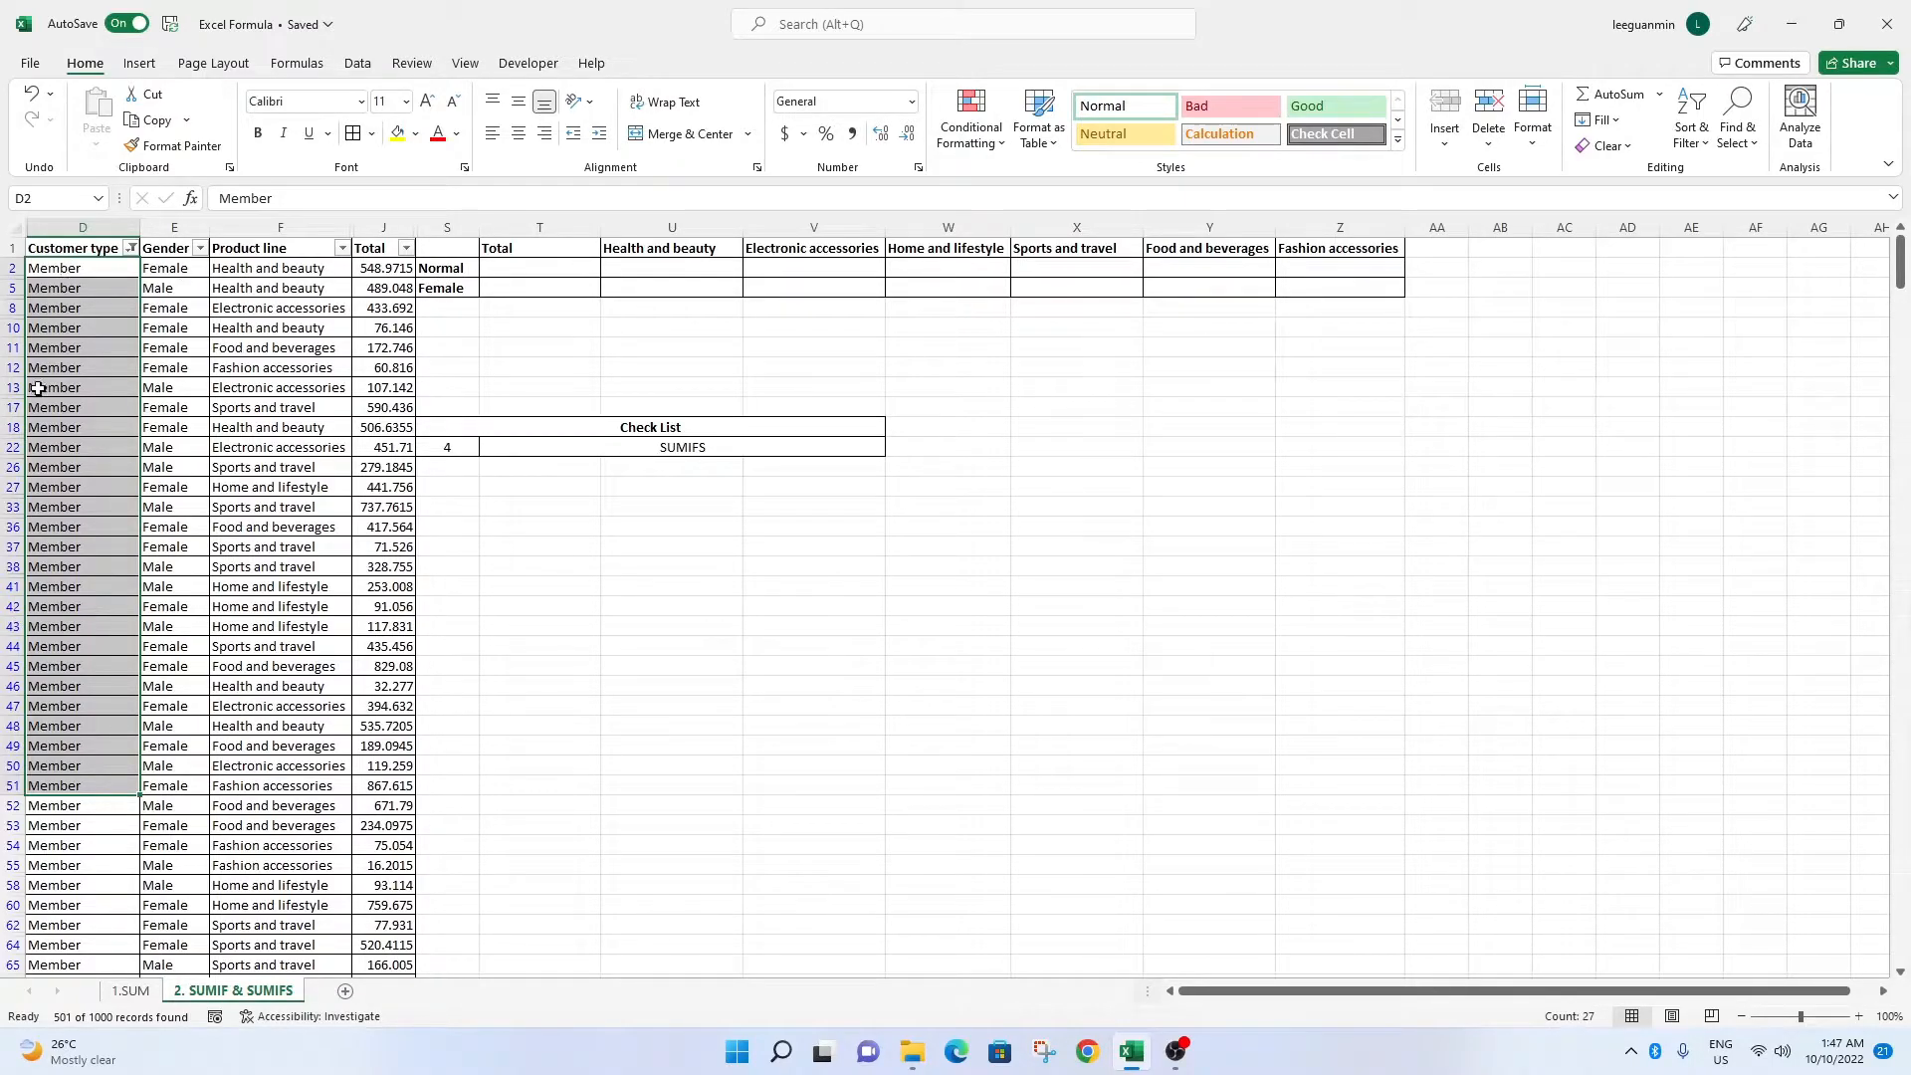
Include Normal in the Customer type filter again and select the summary table range S1:Z6.
left_click(131, 248)
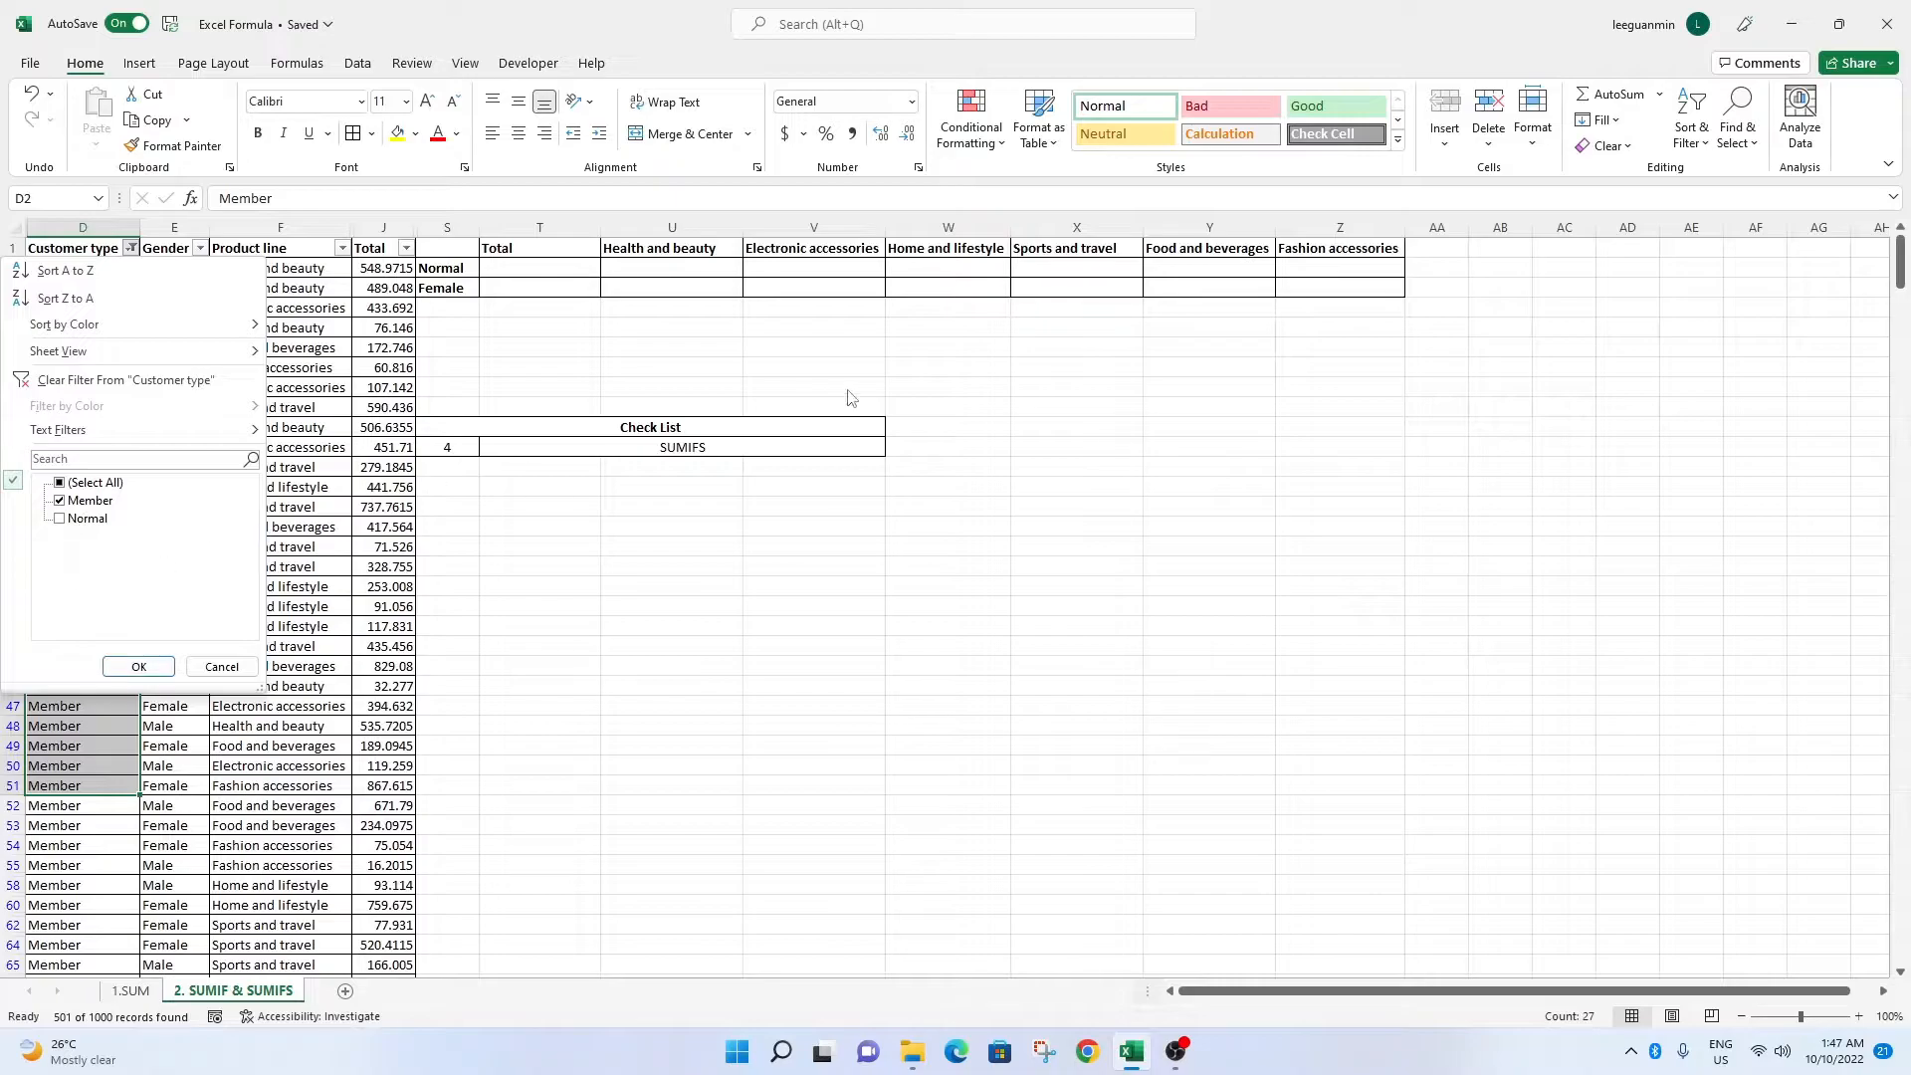
left_click(90, 522)
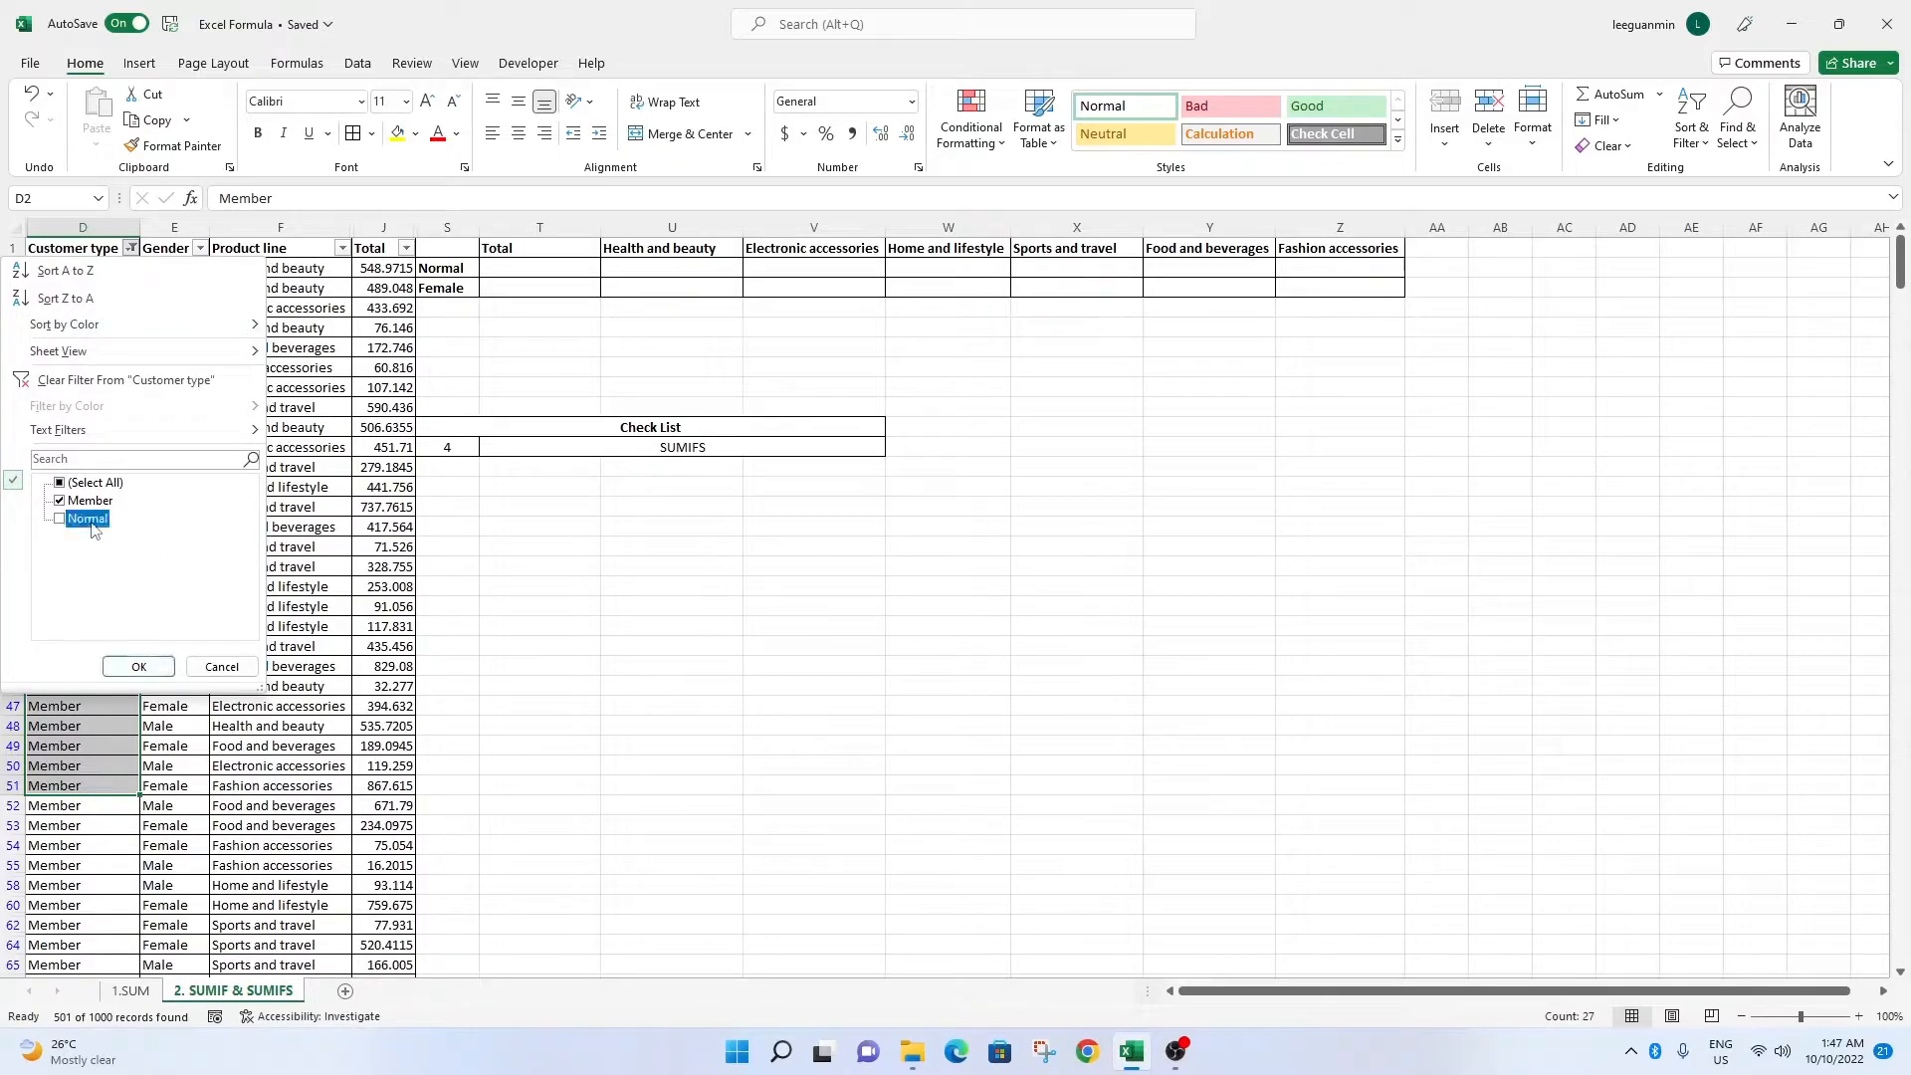
left_click(132, 665)
left_click_drag(459, 246, 1398, 351)
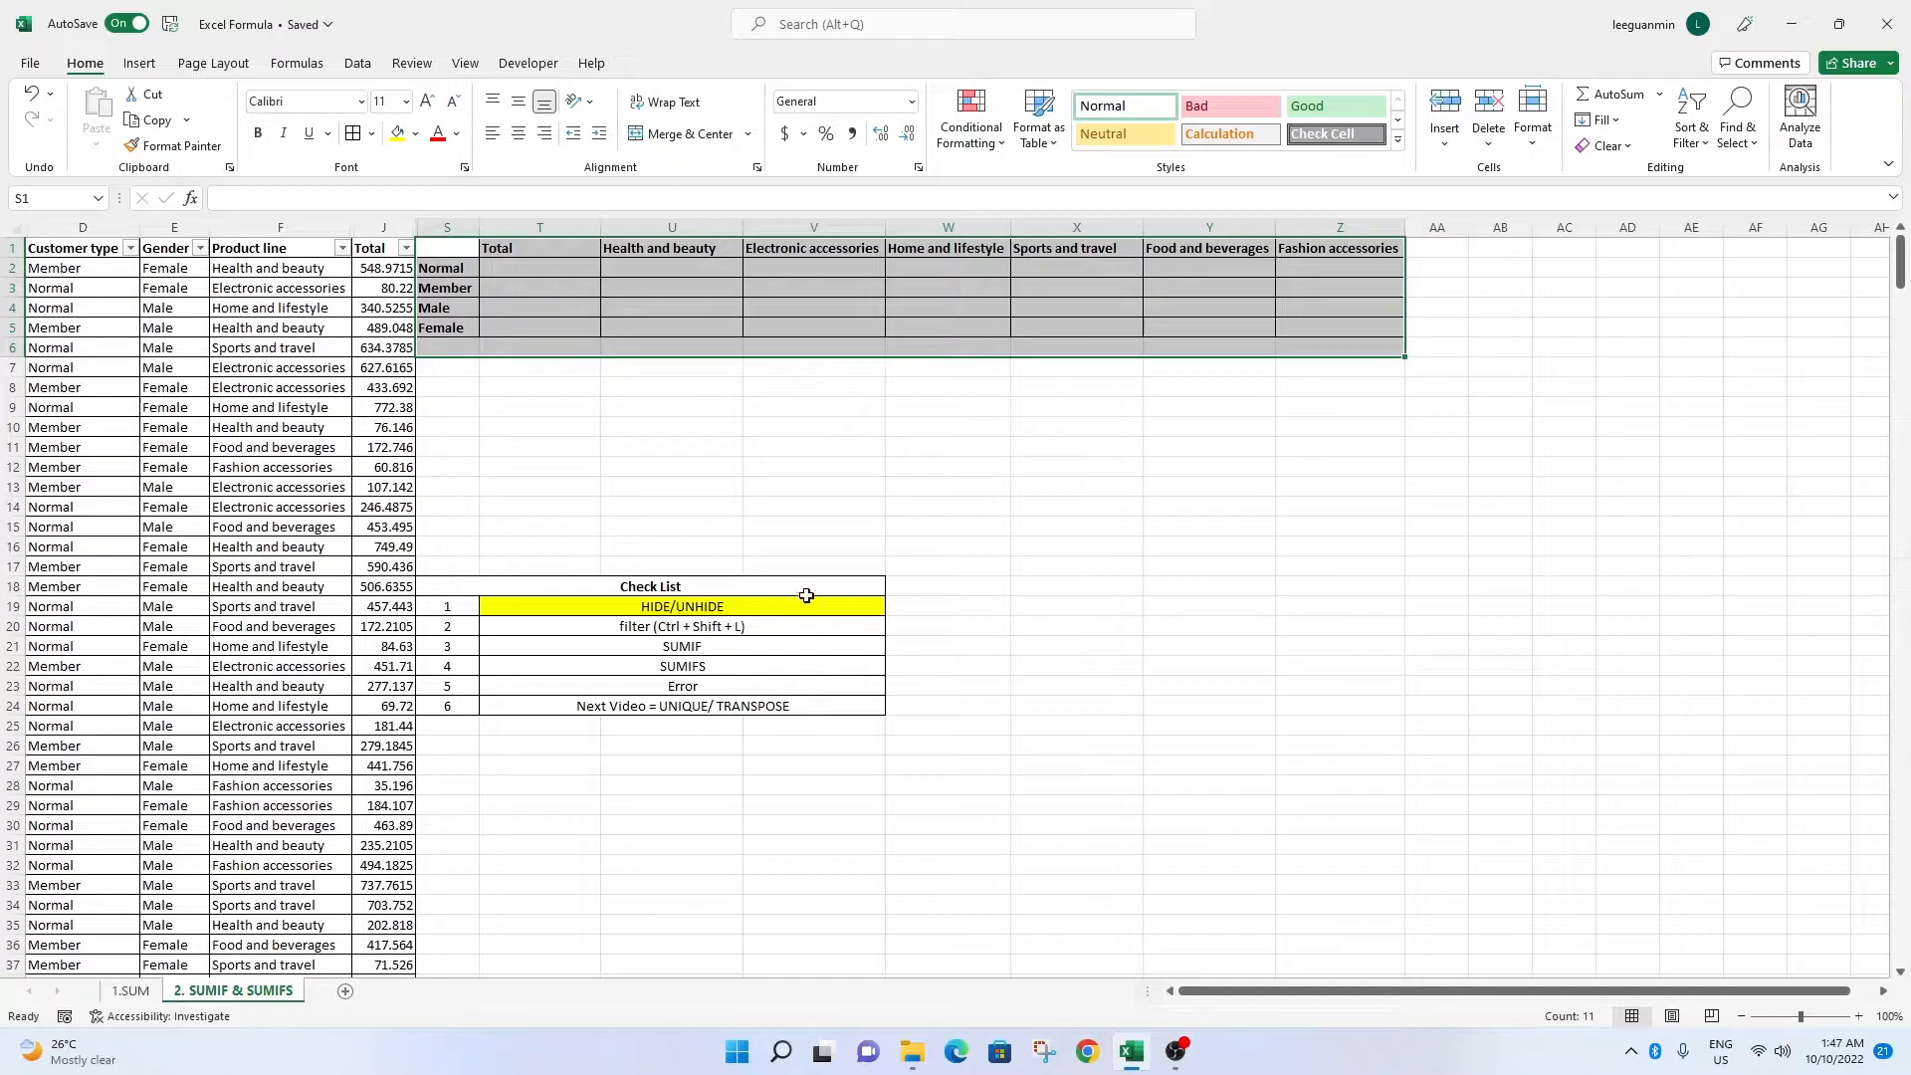
Fill the filter (Ctrl + Shift + L) entry of the Check List with yellow and select the SUMIF entry.
left_click(721, 619)
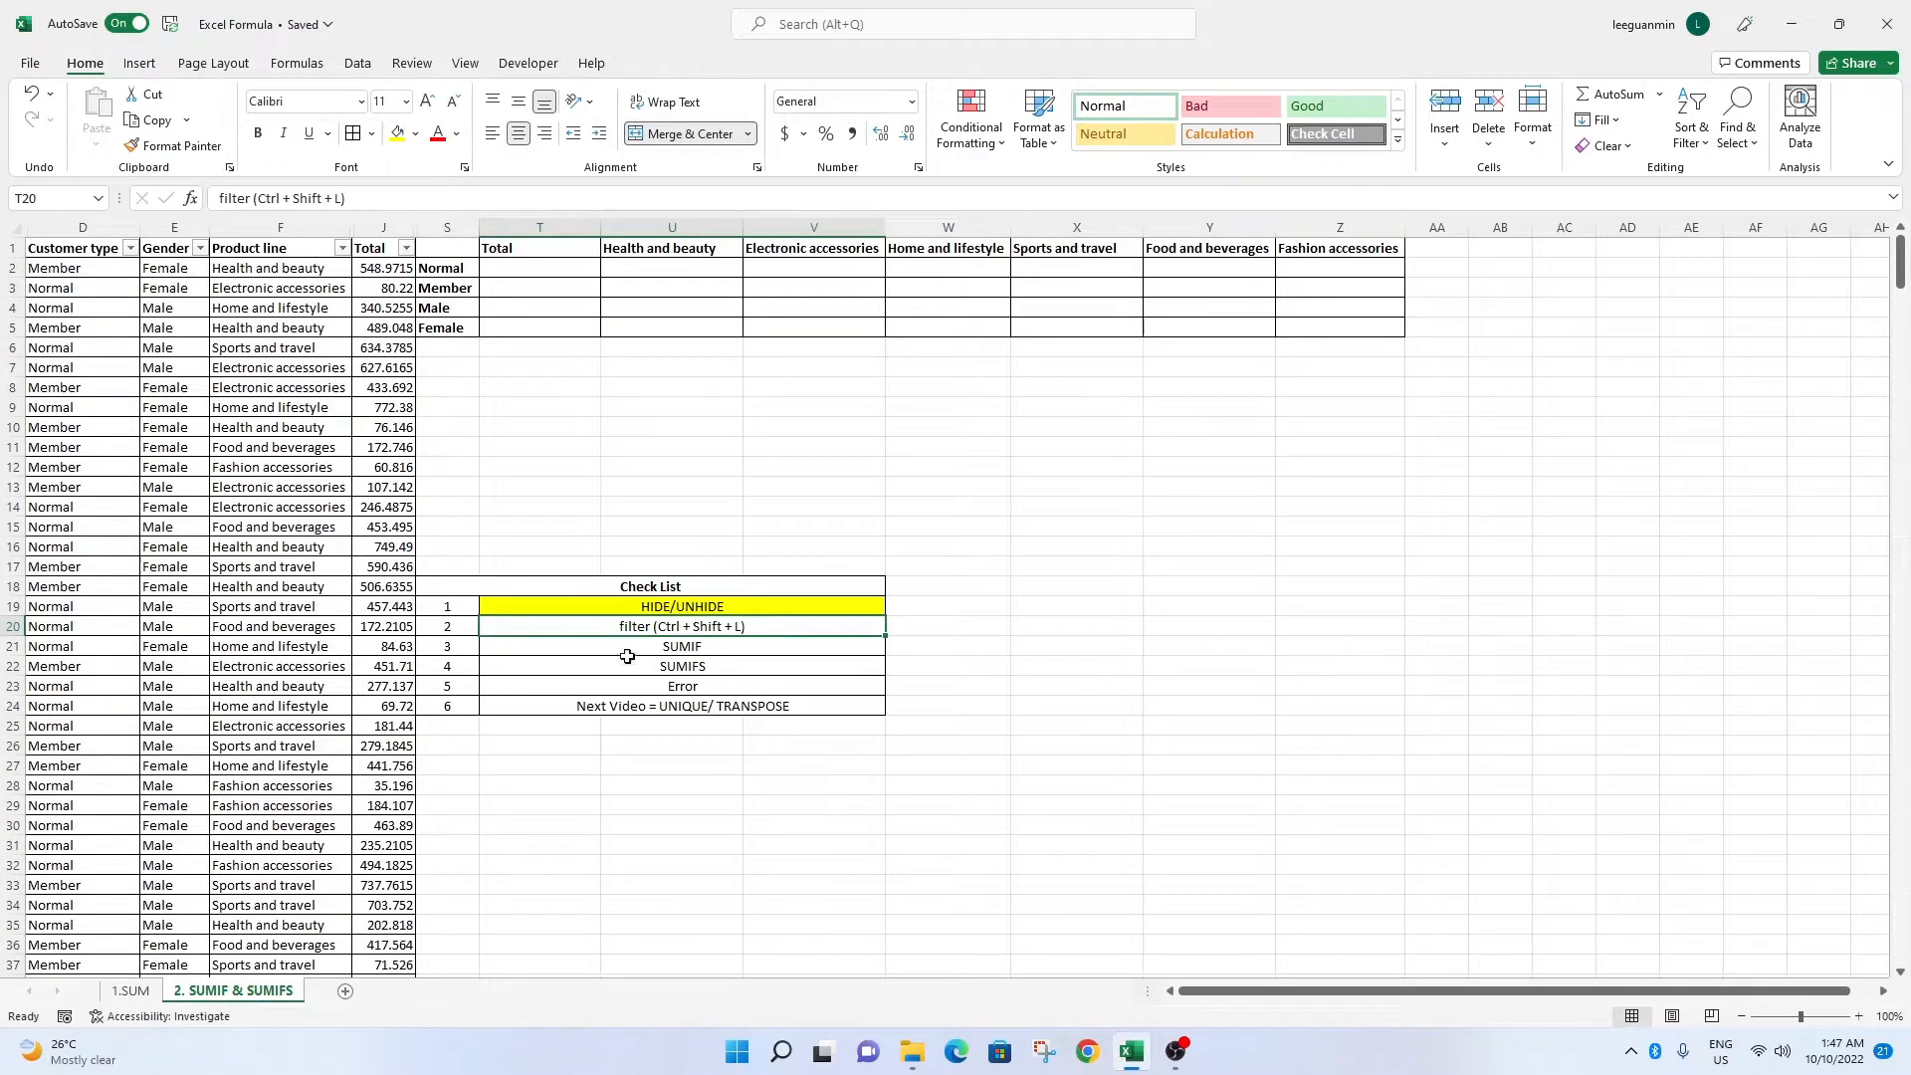
left_click(398, 136)
left_click(930, 772)
left_click(724, 649)
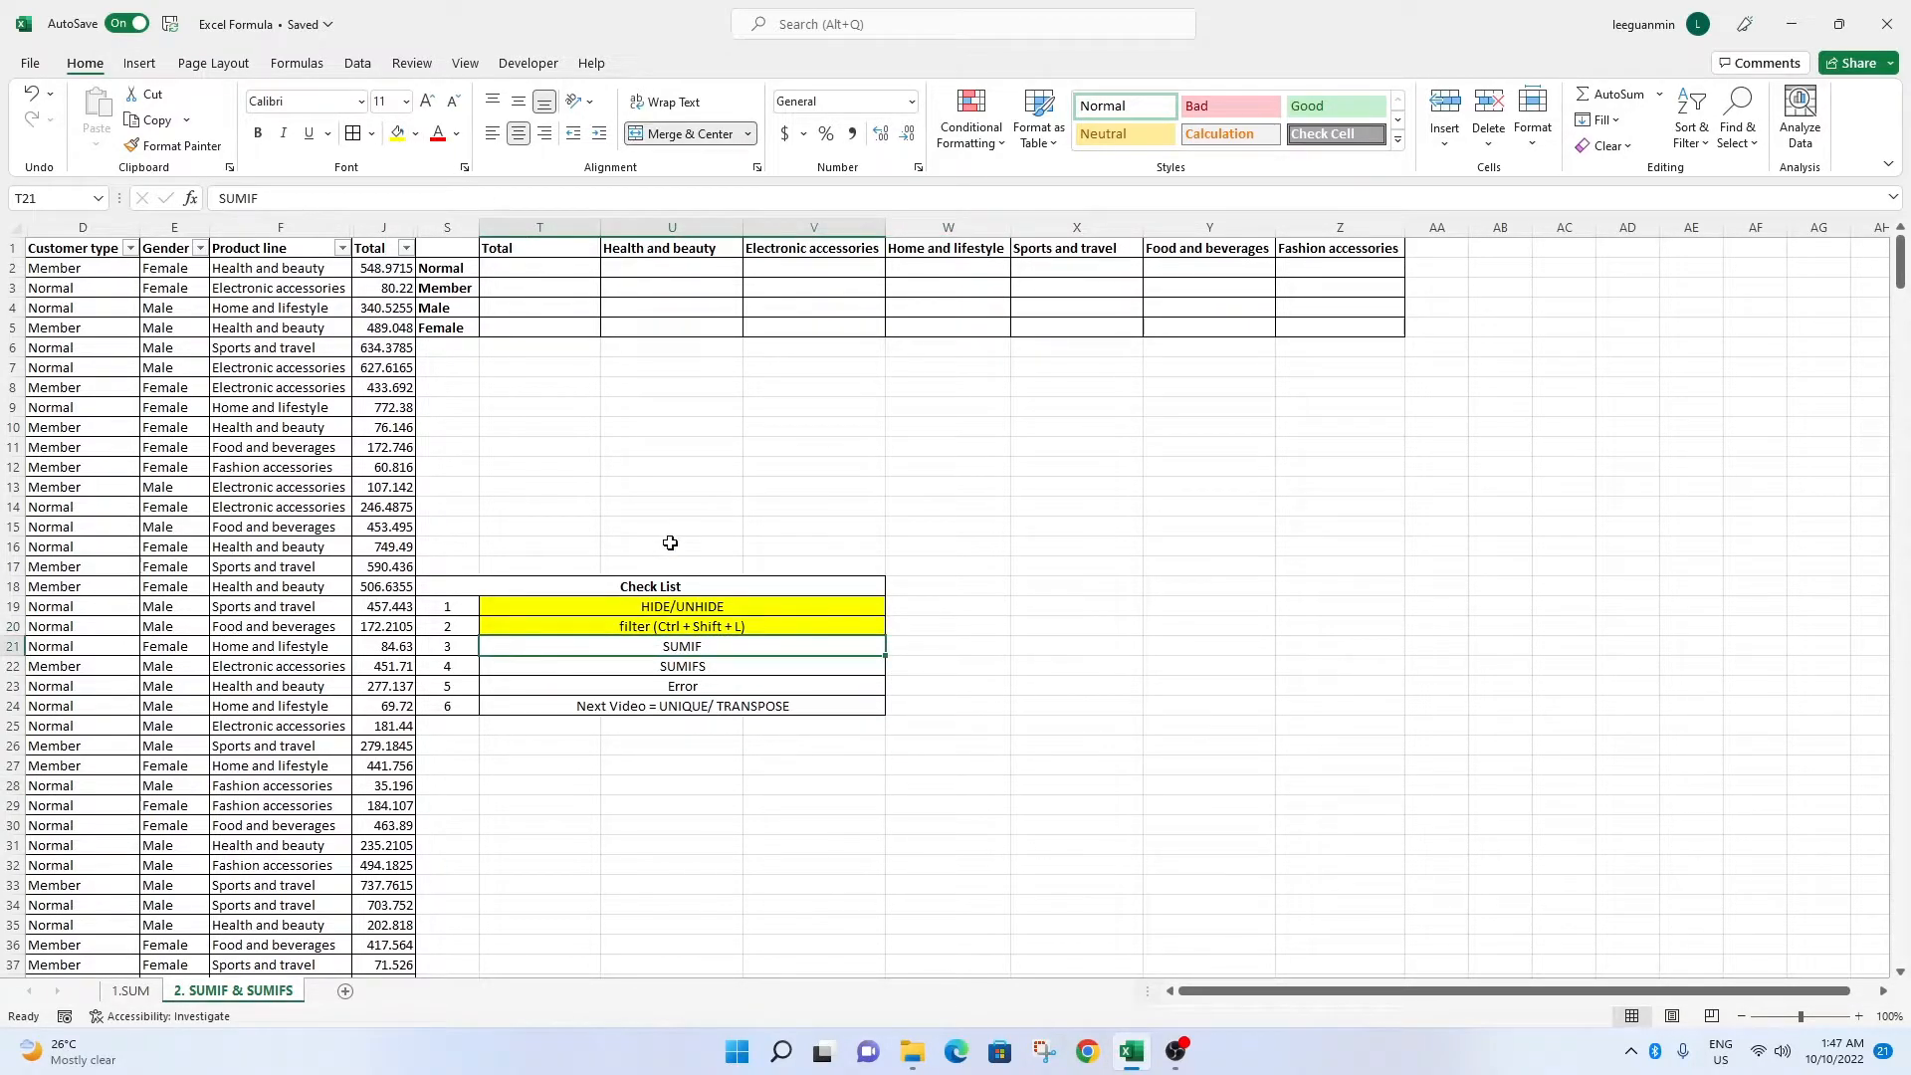
Enter =SUMIF(D:D,S2,J:J) in T2 to total the sales of Normal customers.
left_click(578, 394)
left_click(530, 267)
left_click(408, 204)
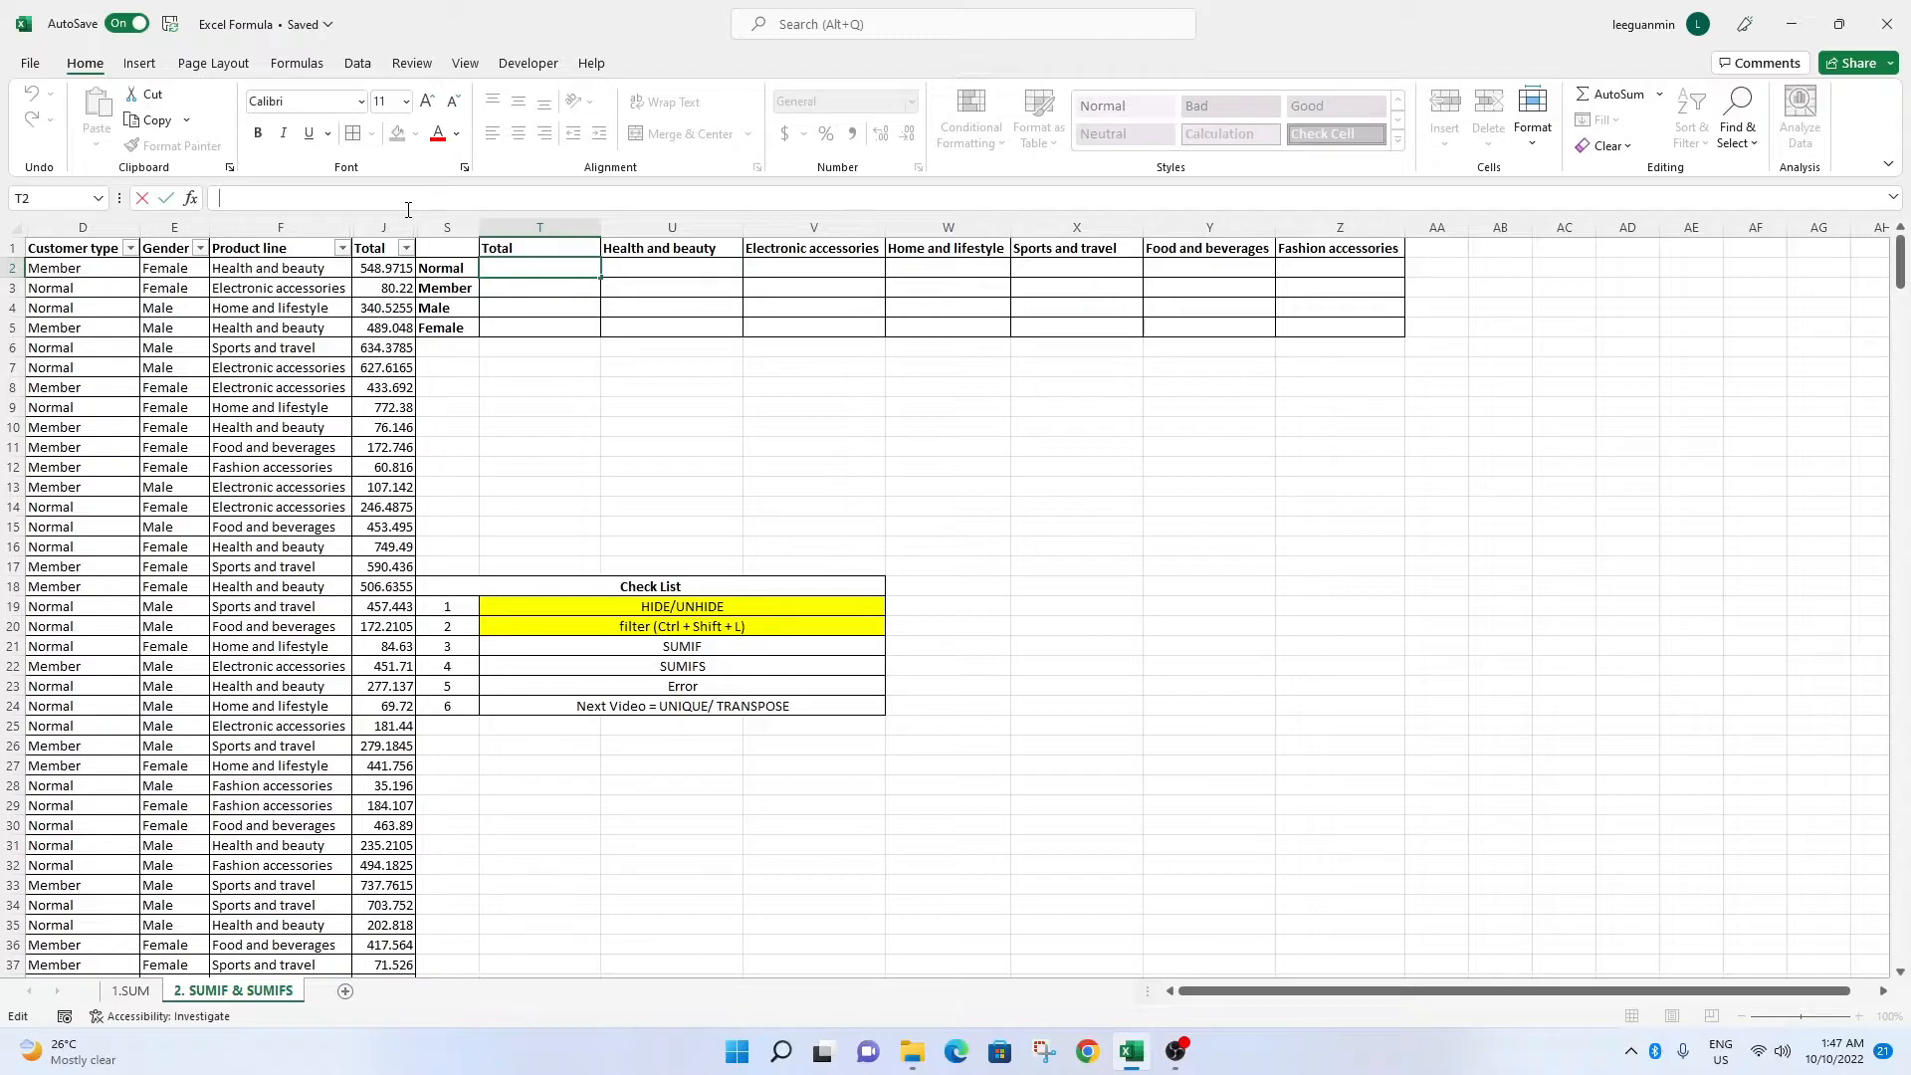
type("=")
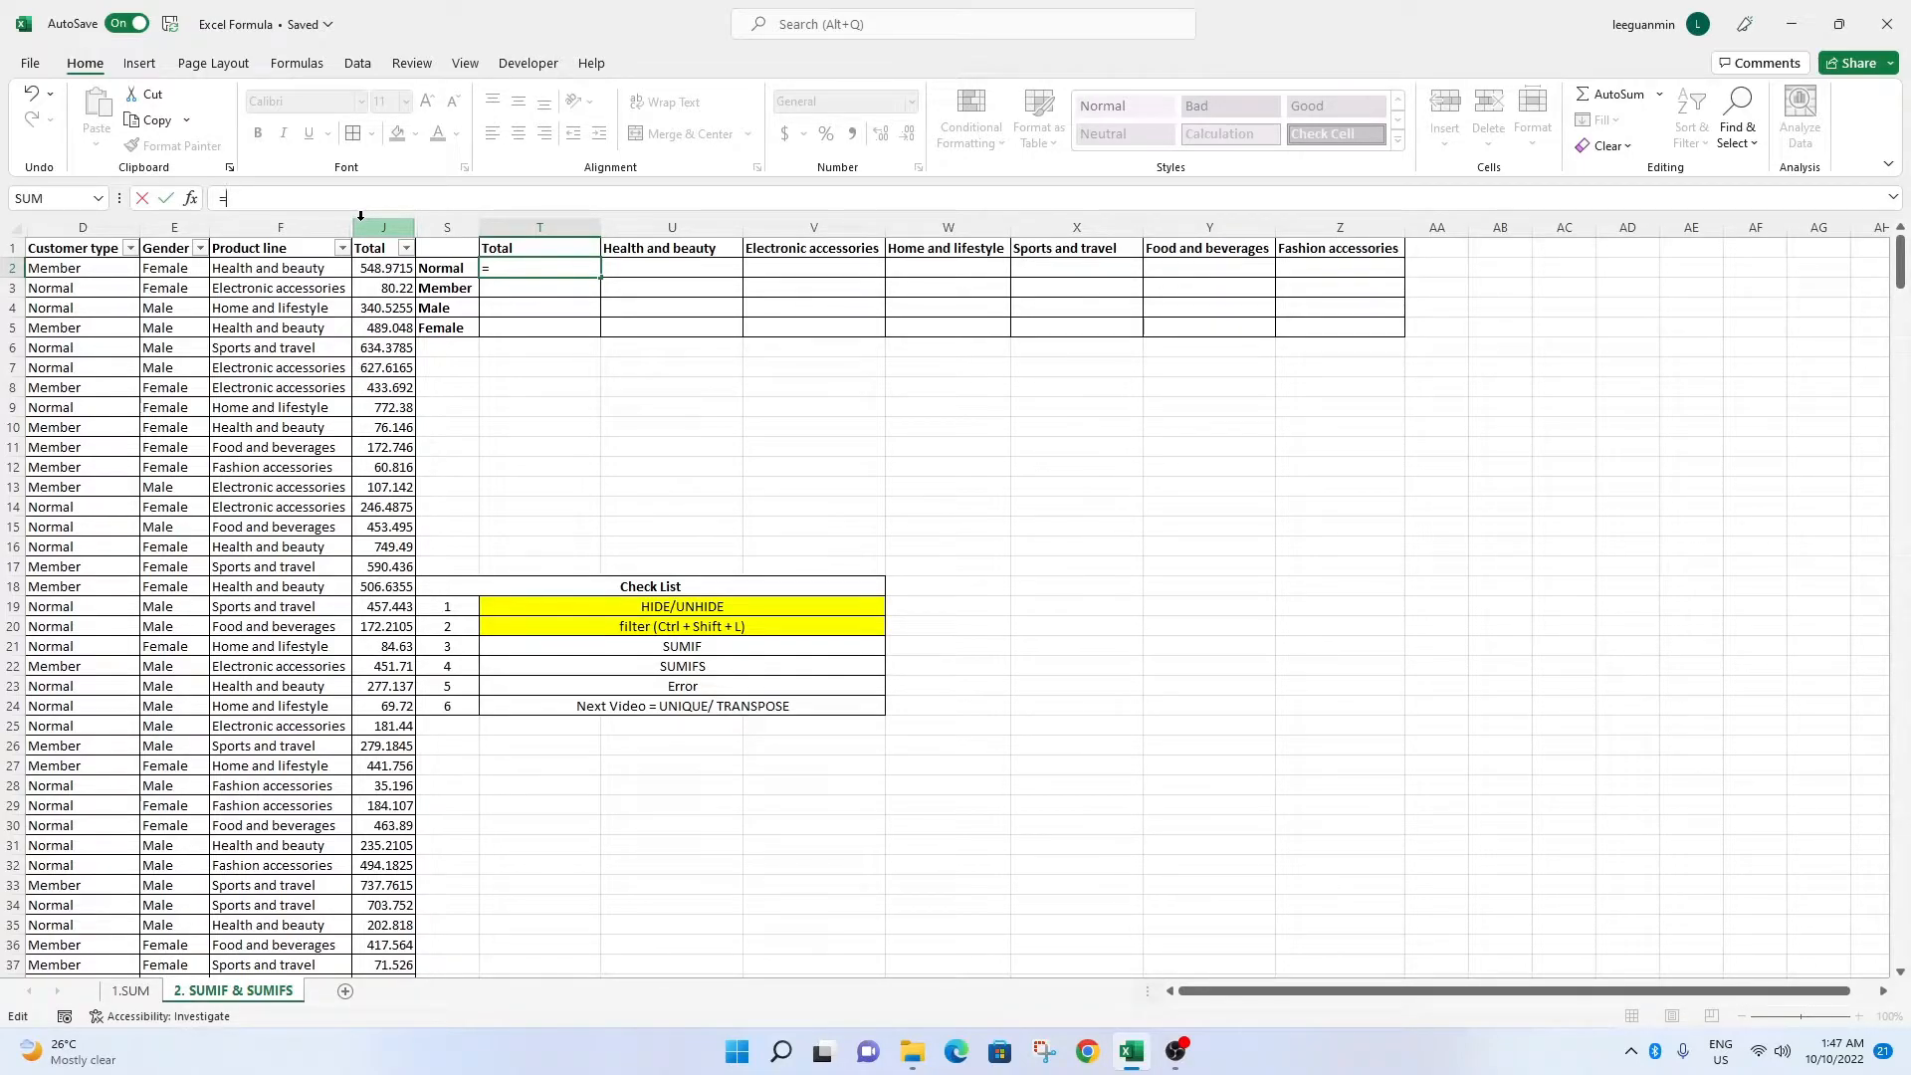
type("sumif")
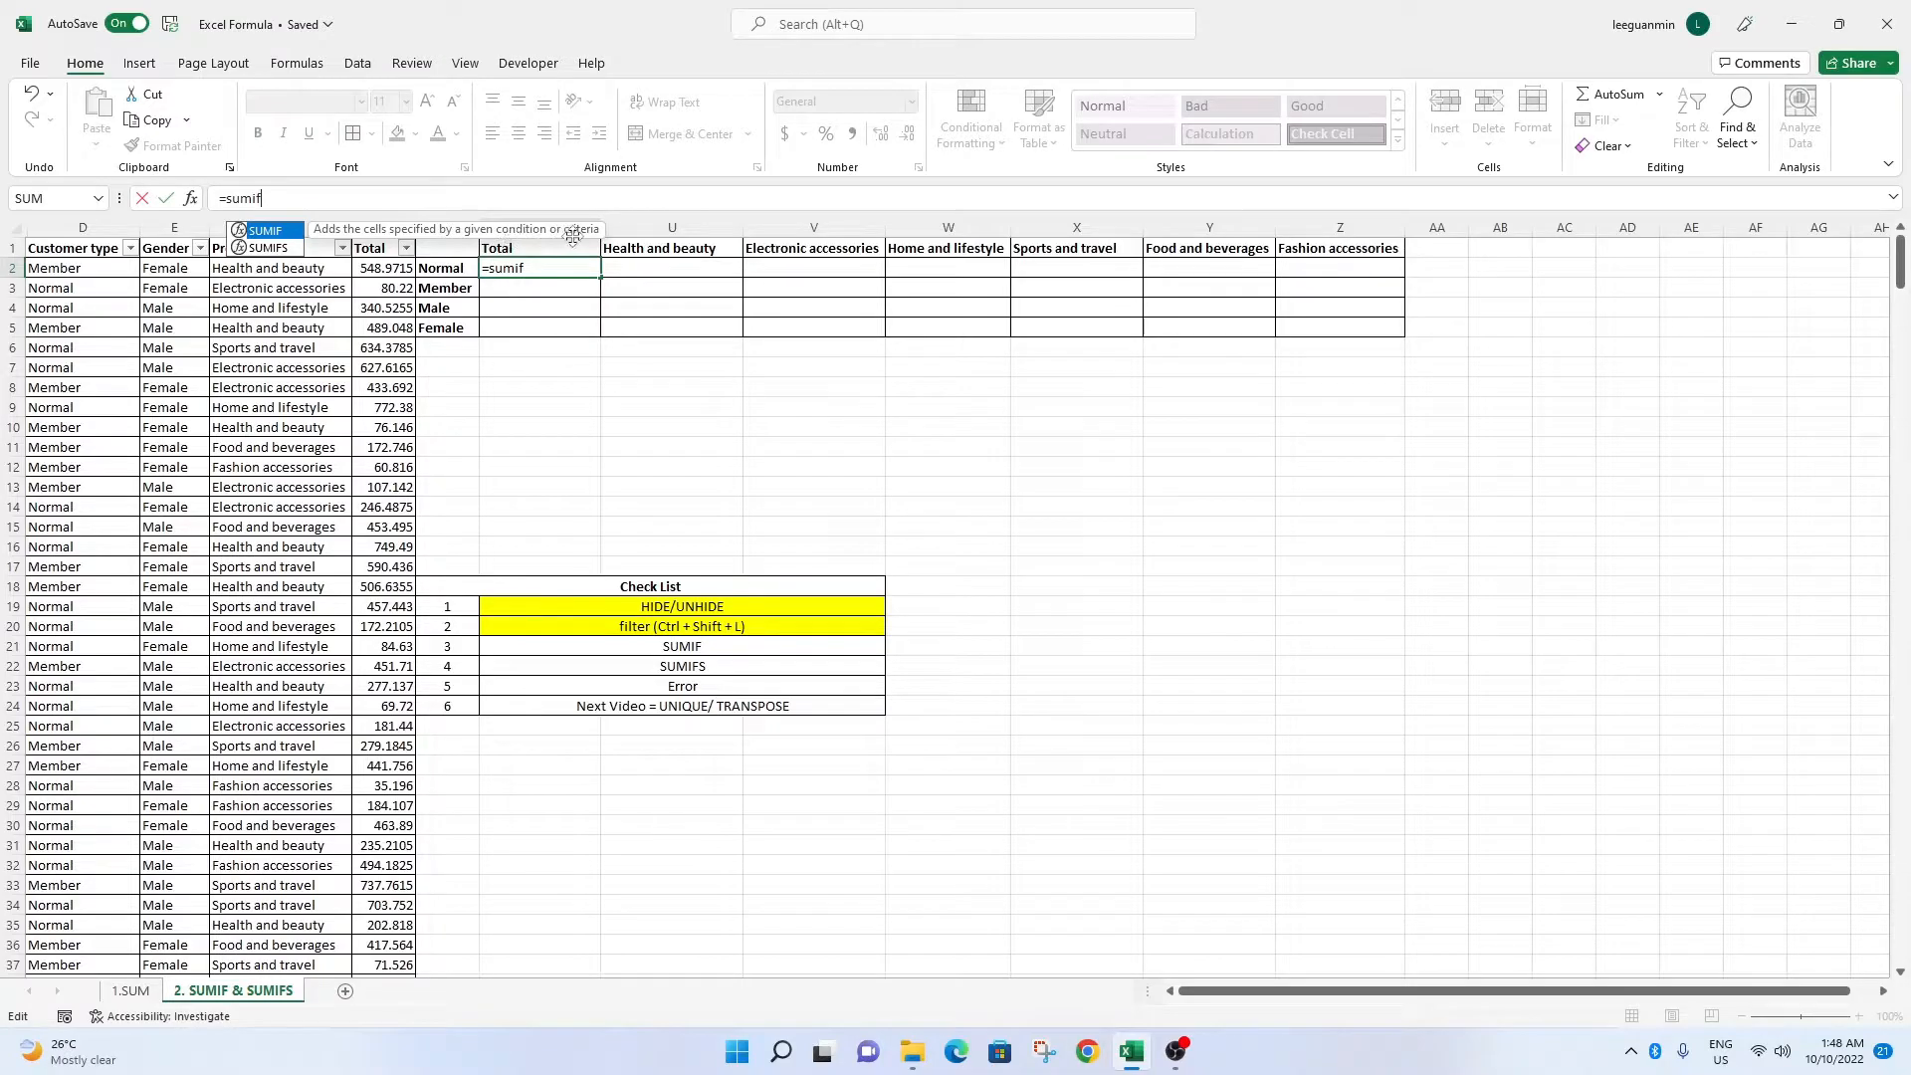
type("(")
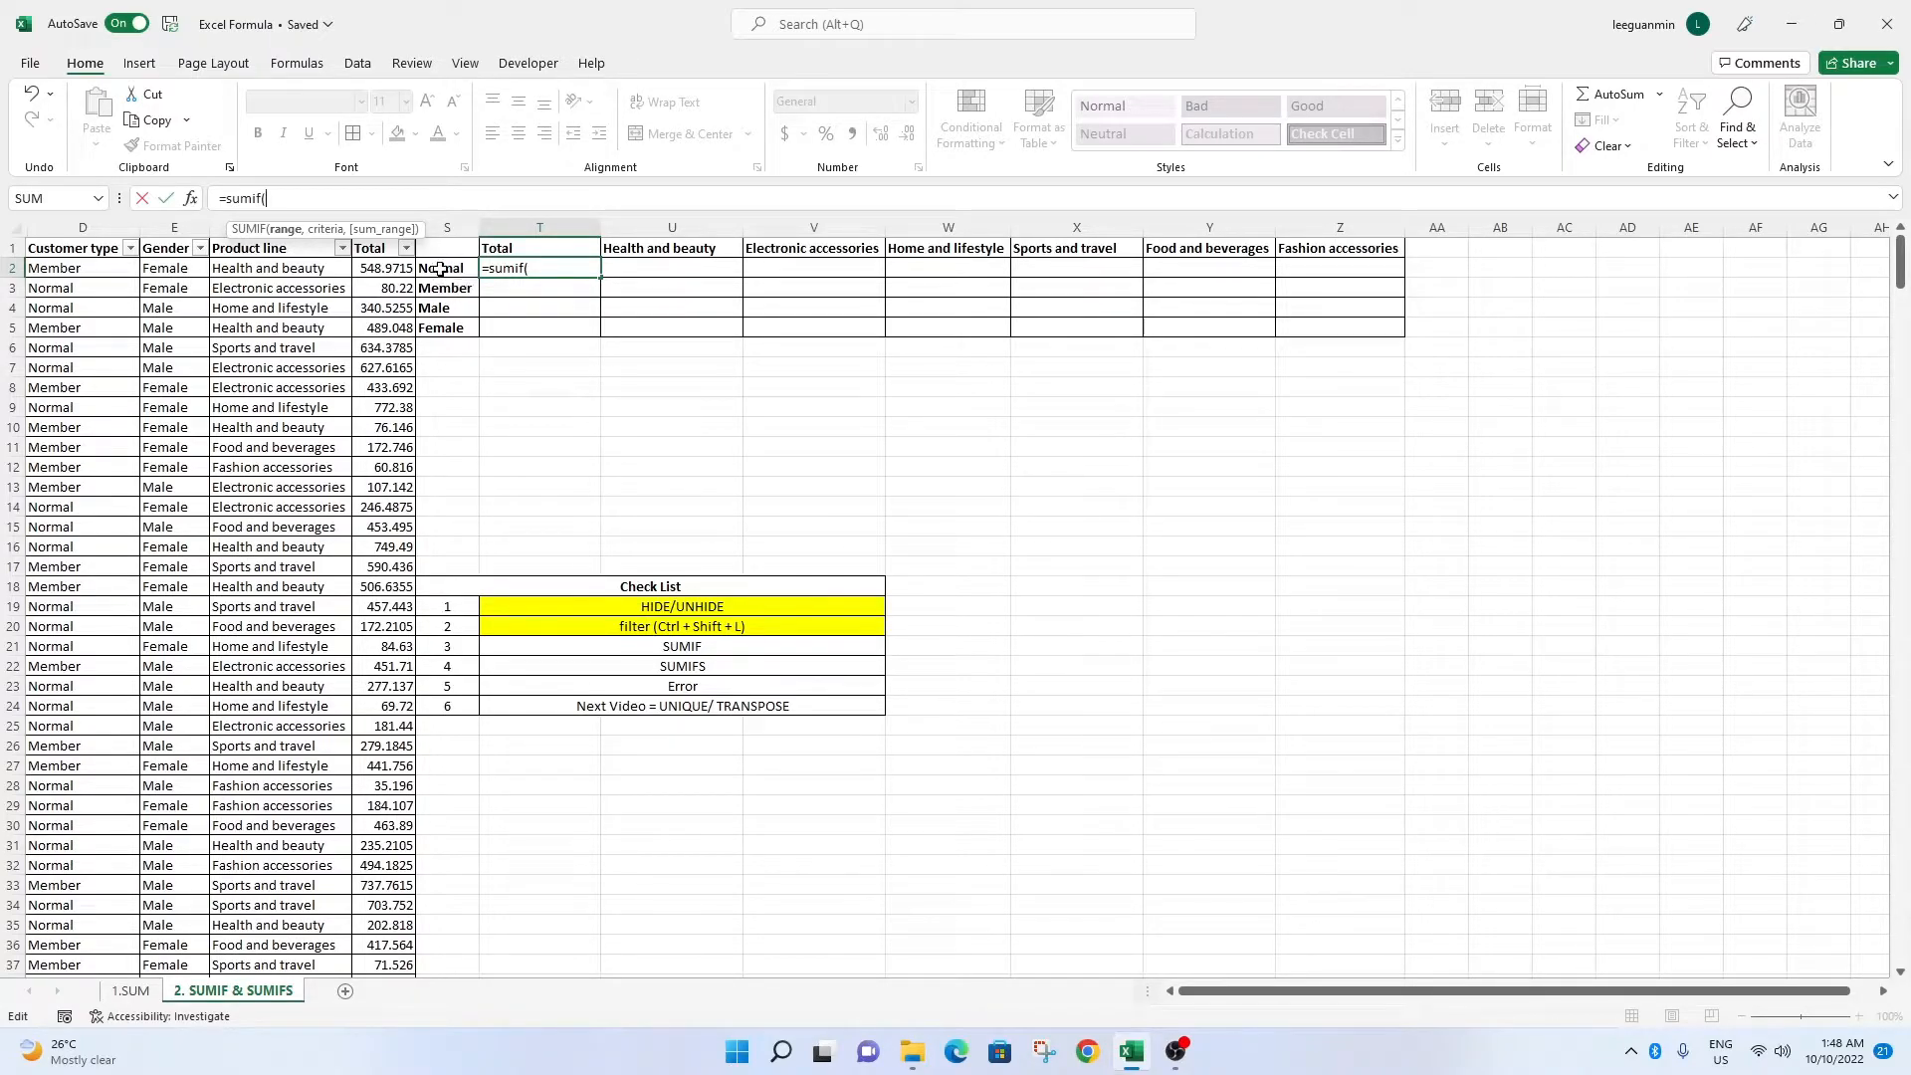
left_click(84, 227)
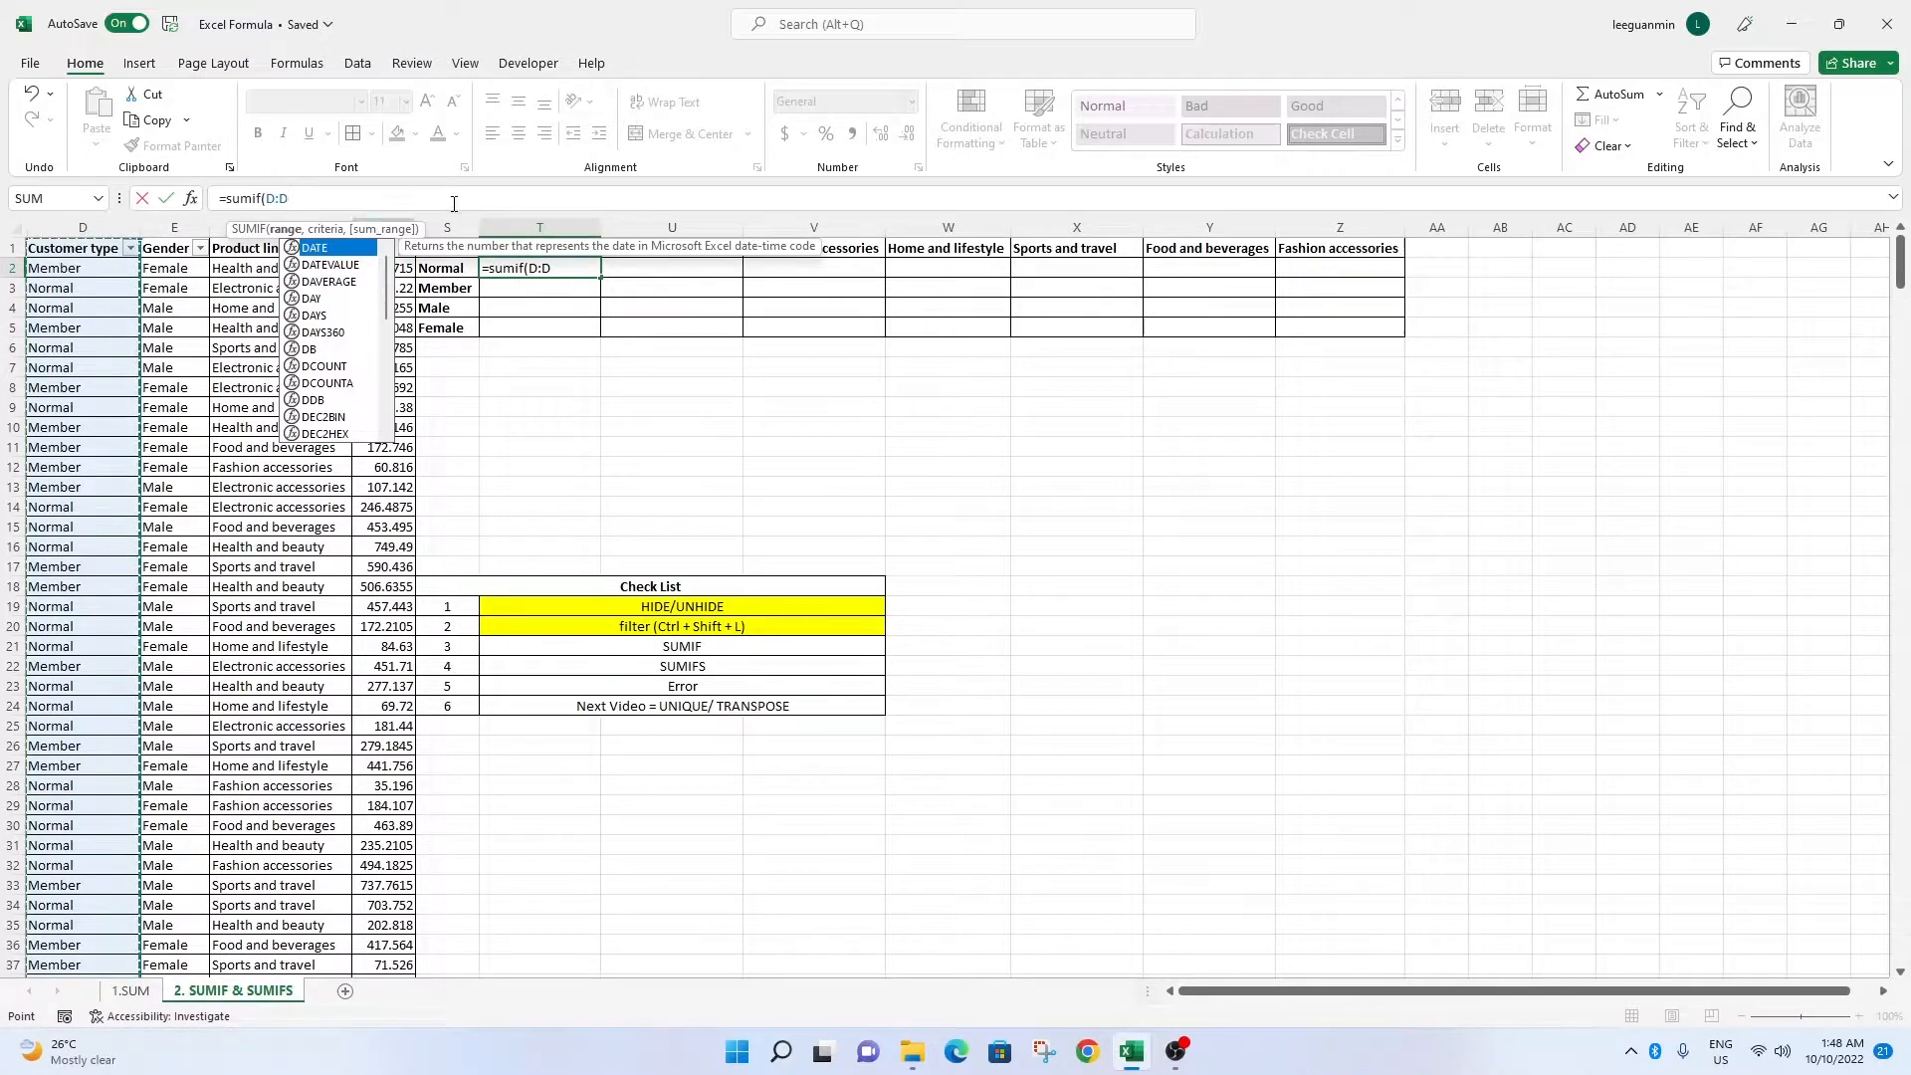
type(",")
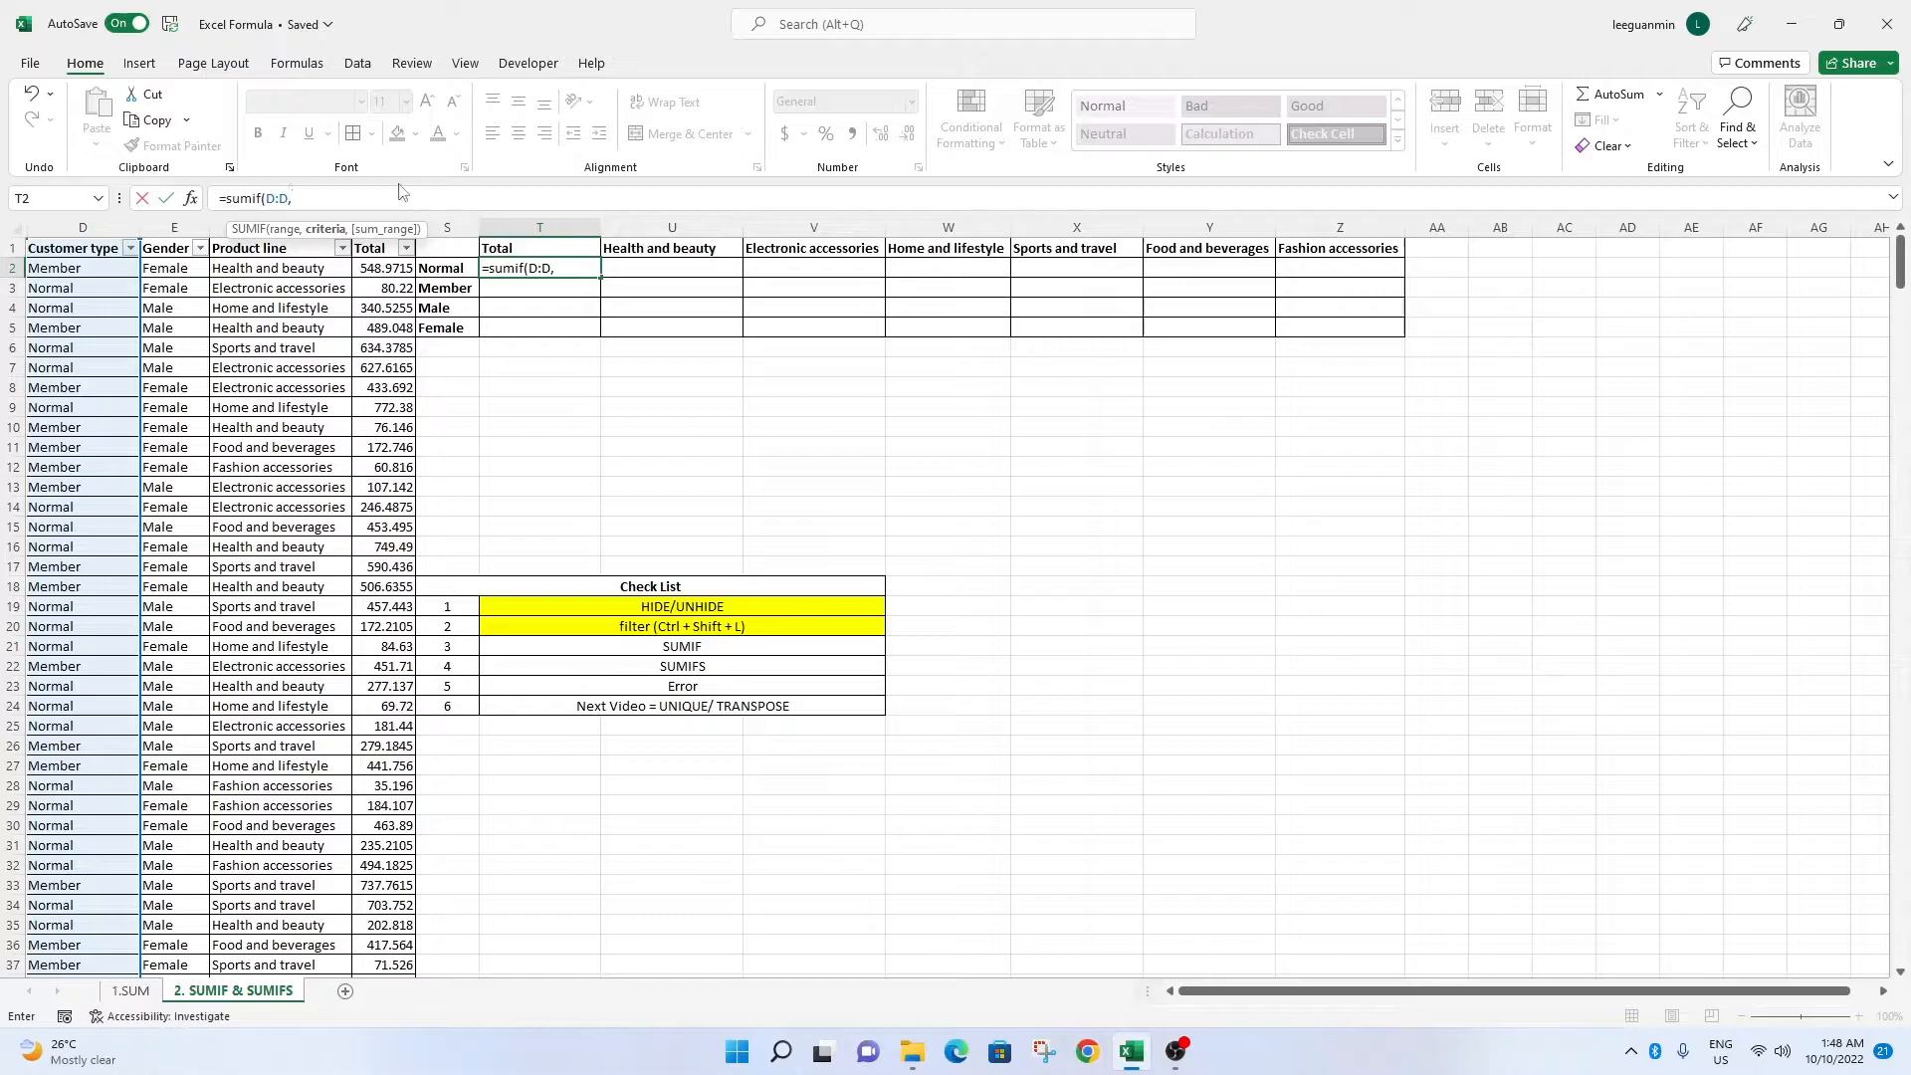
left_click(446, 270)
type(",")
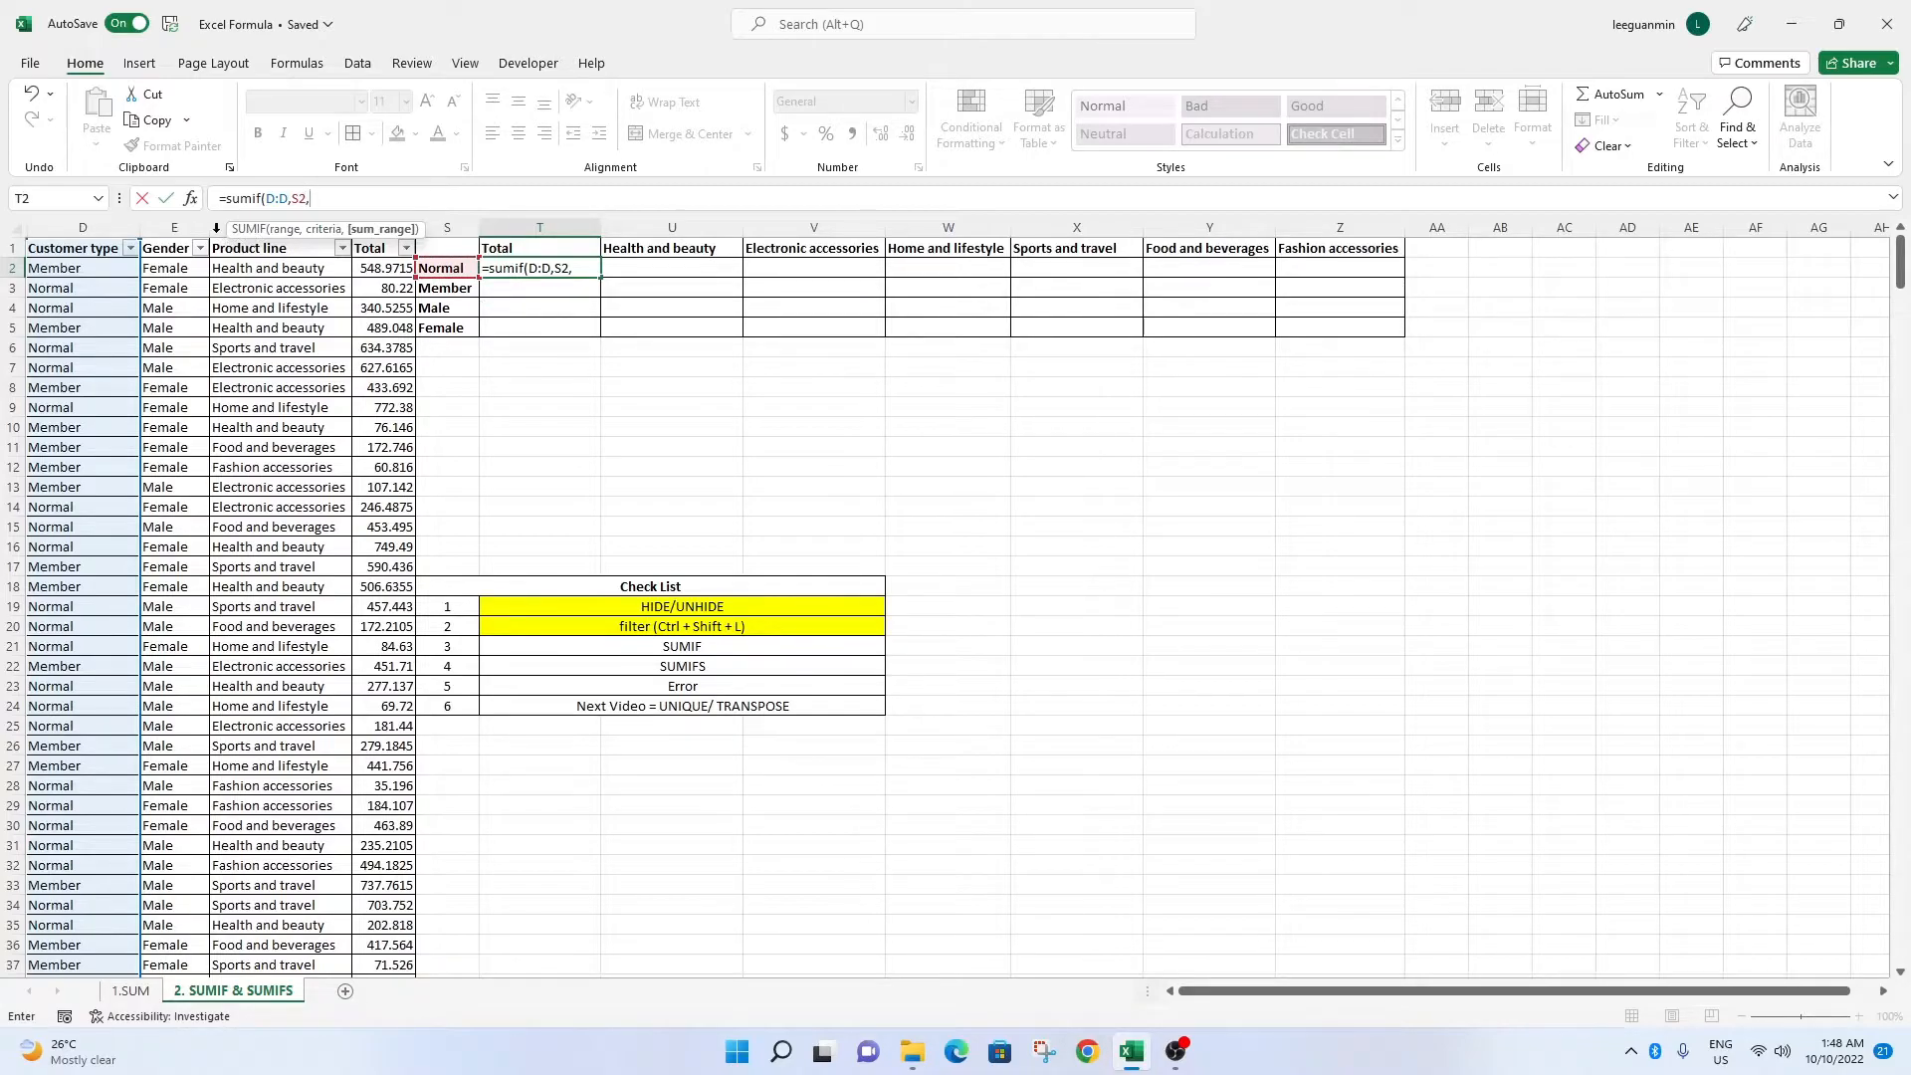
left_click_drag(228, 227, 228, 213)
left_click(383, 227)
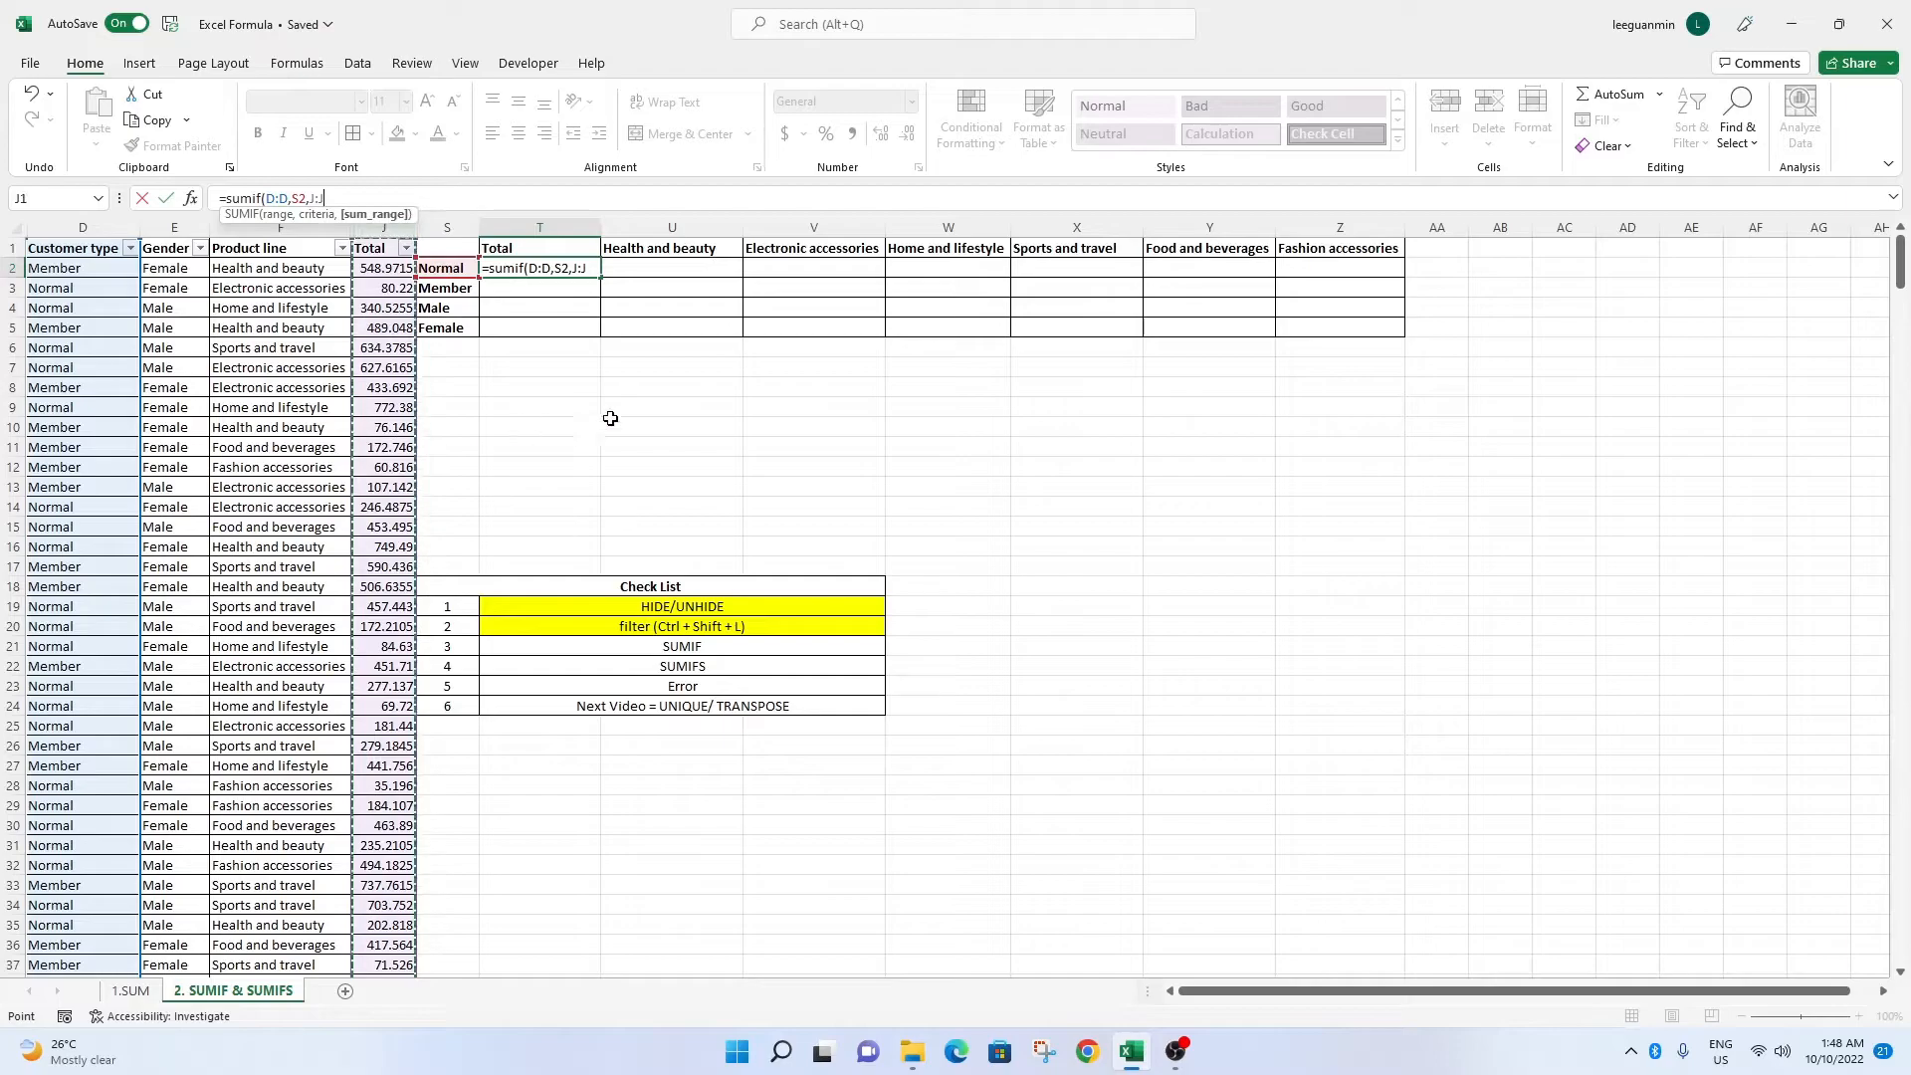
type(")")
key("Return")
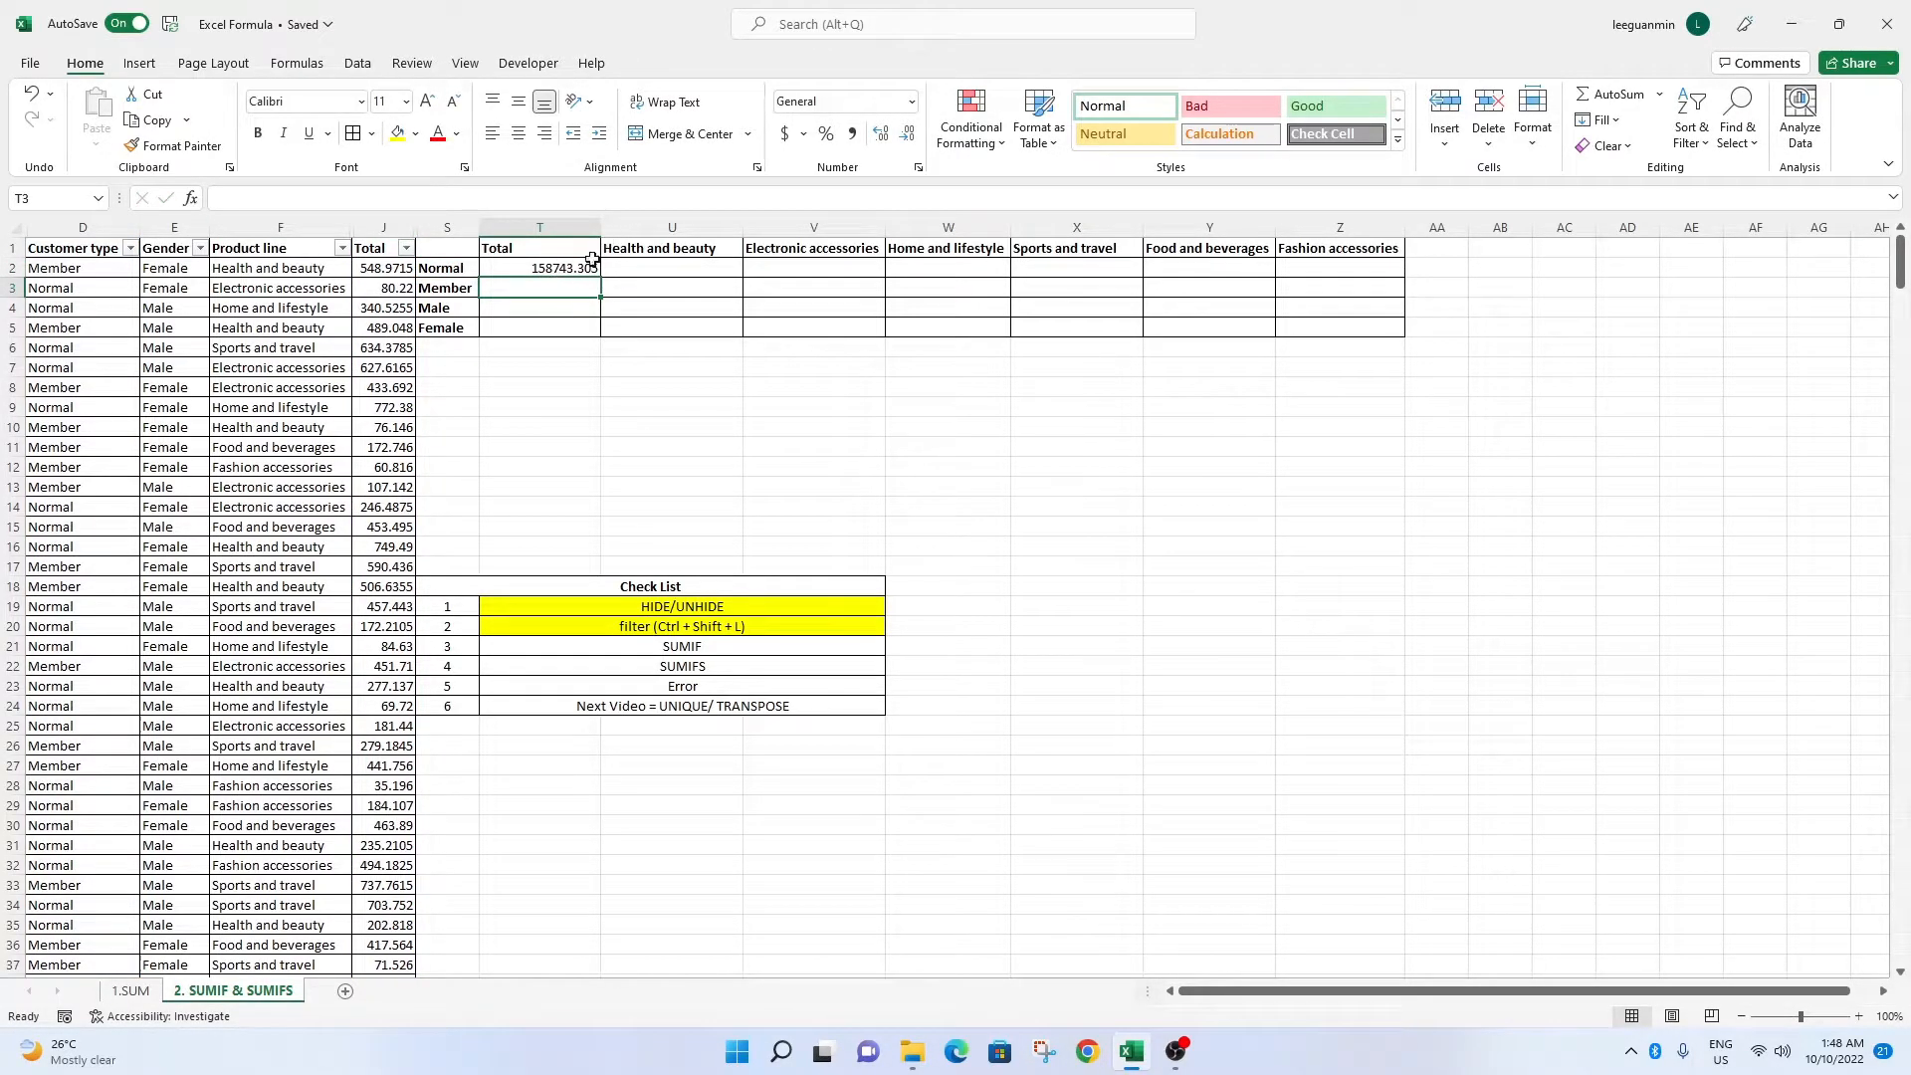
key("Up")
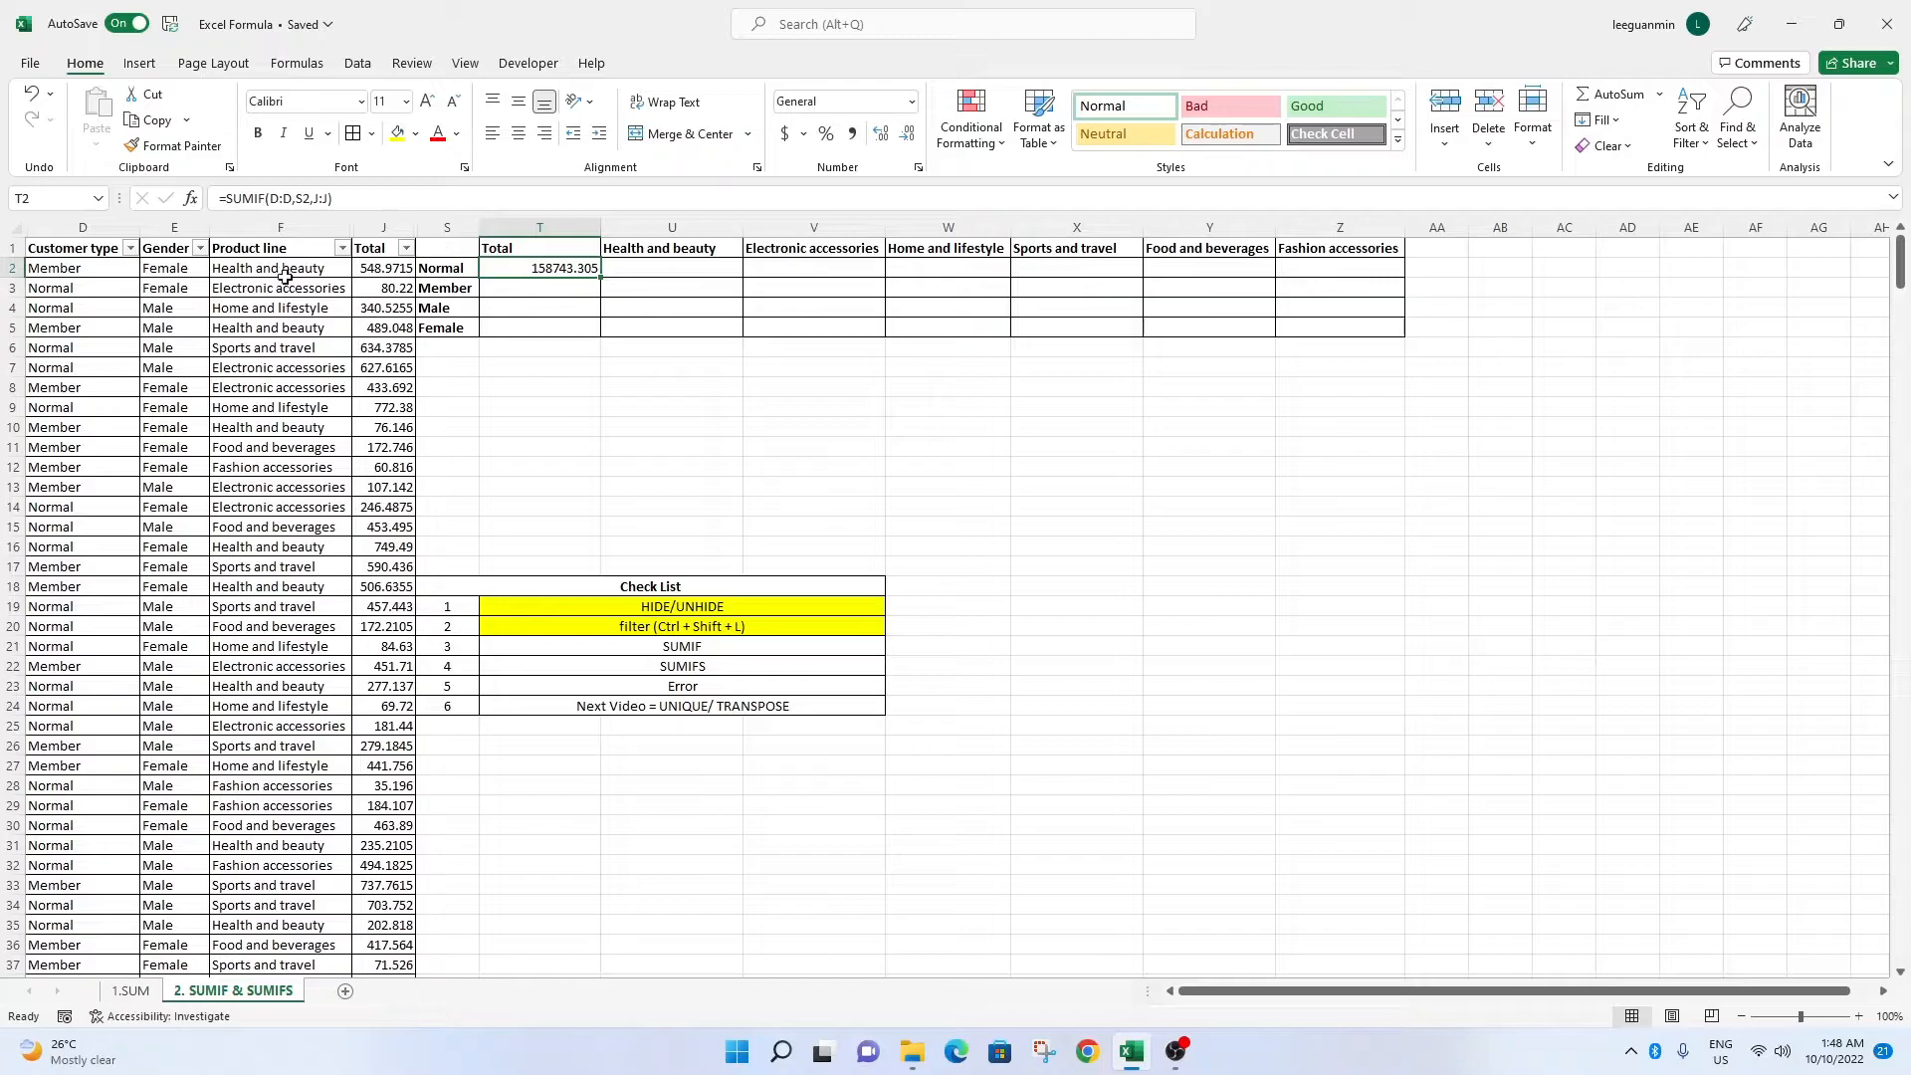
Filter Customer type to show only Normal and select the Total column J to check its sum.
left_click(131, 250)
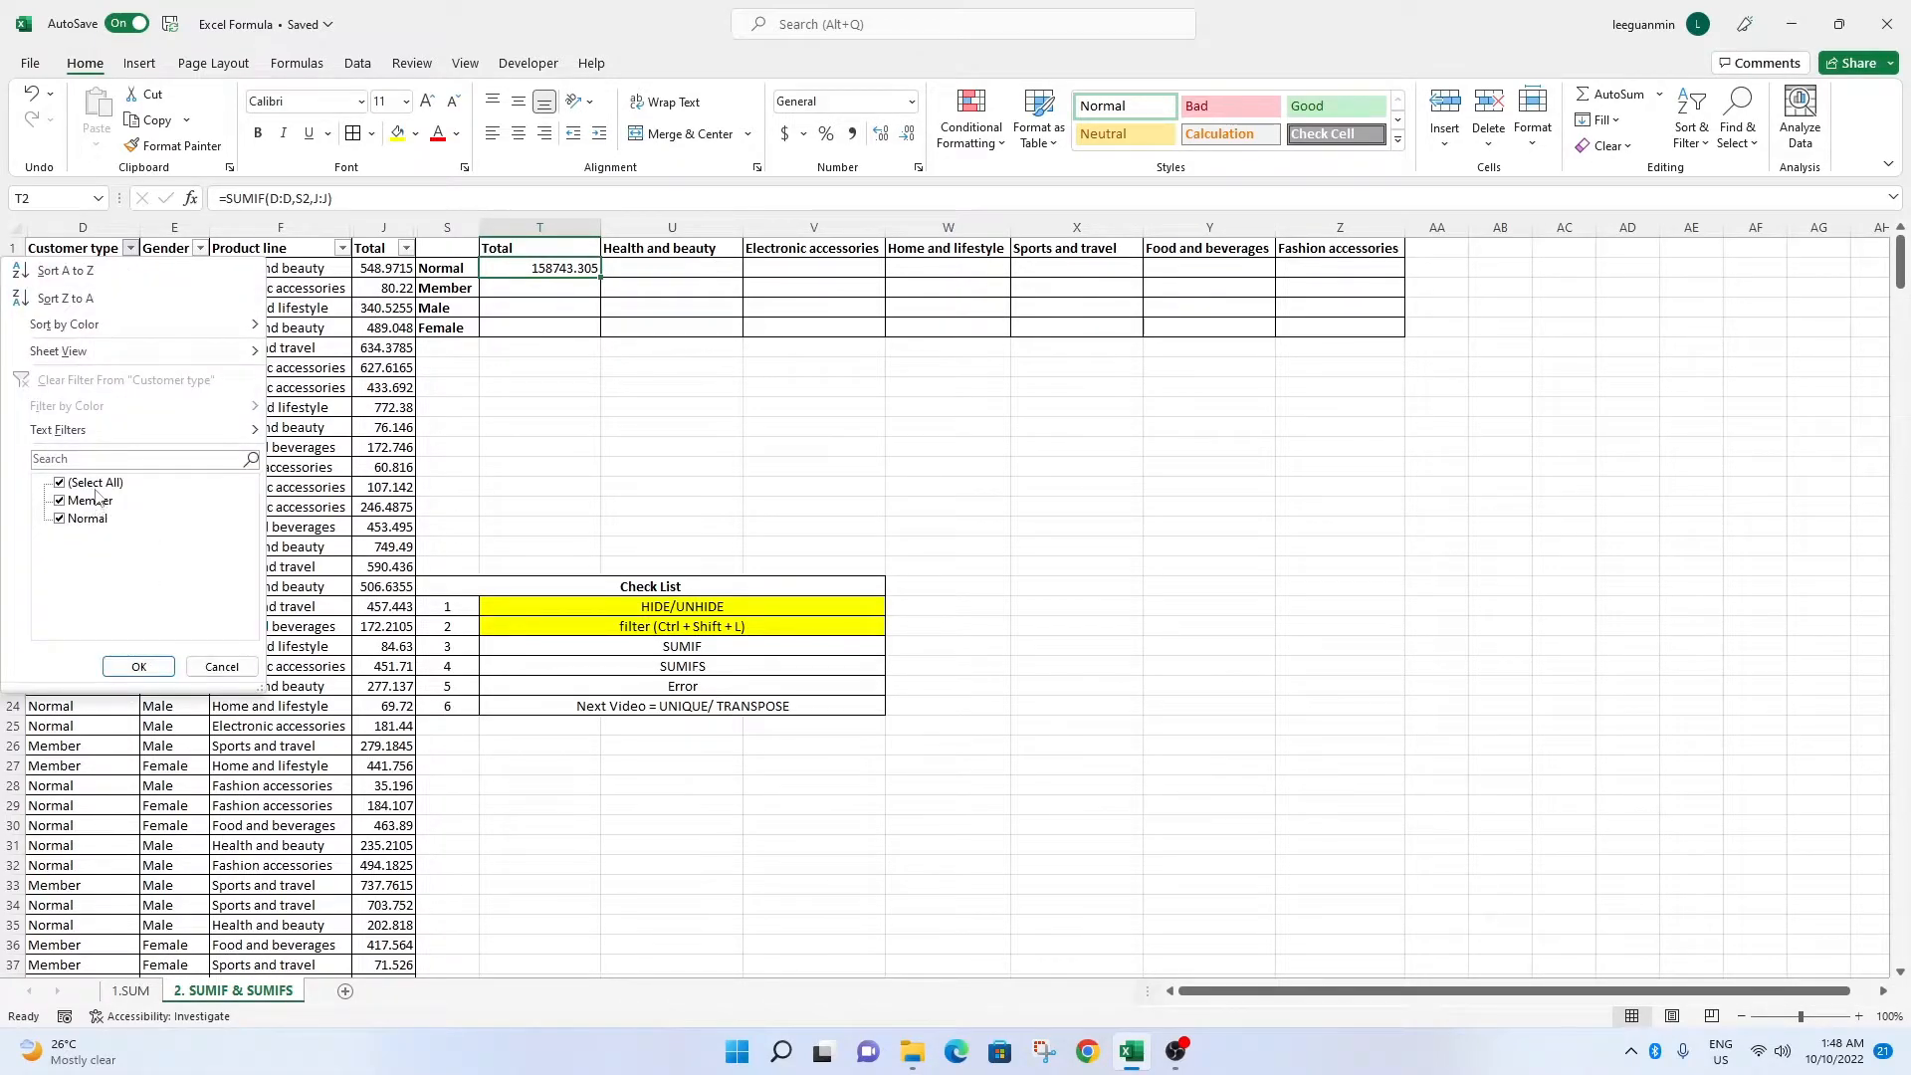
left_click(61, 482)
left_click(75, 519)
left_click(139, 667)
left_click(389, 226)
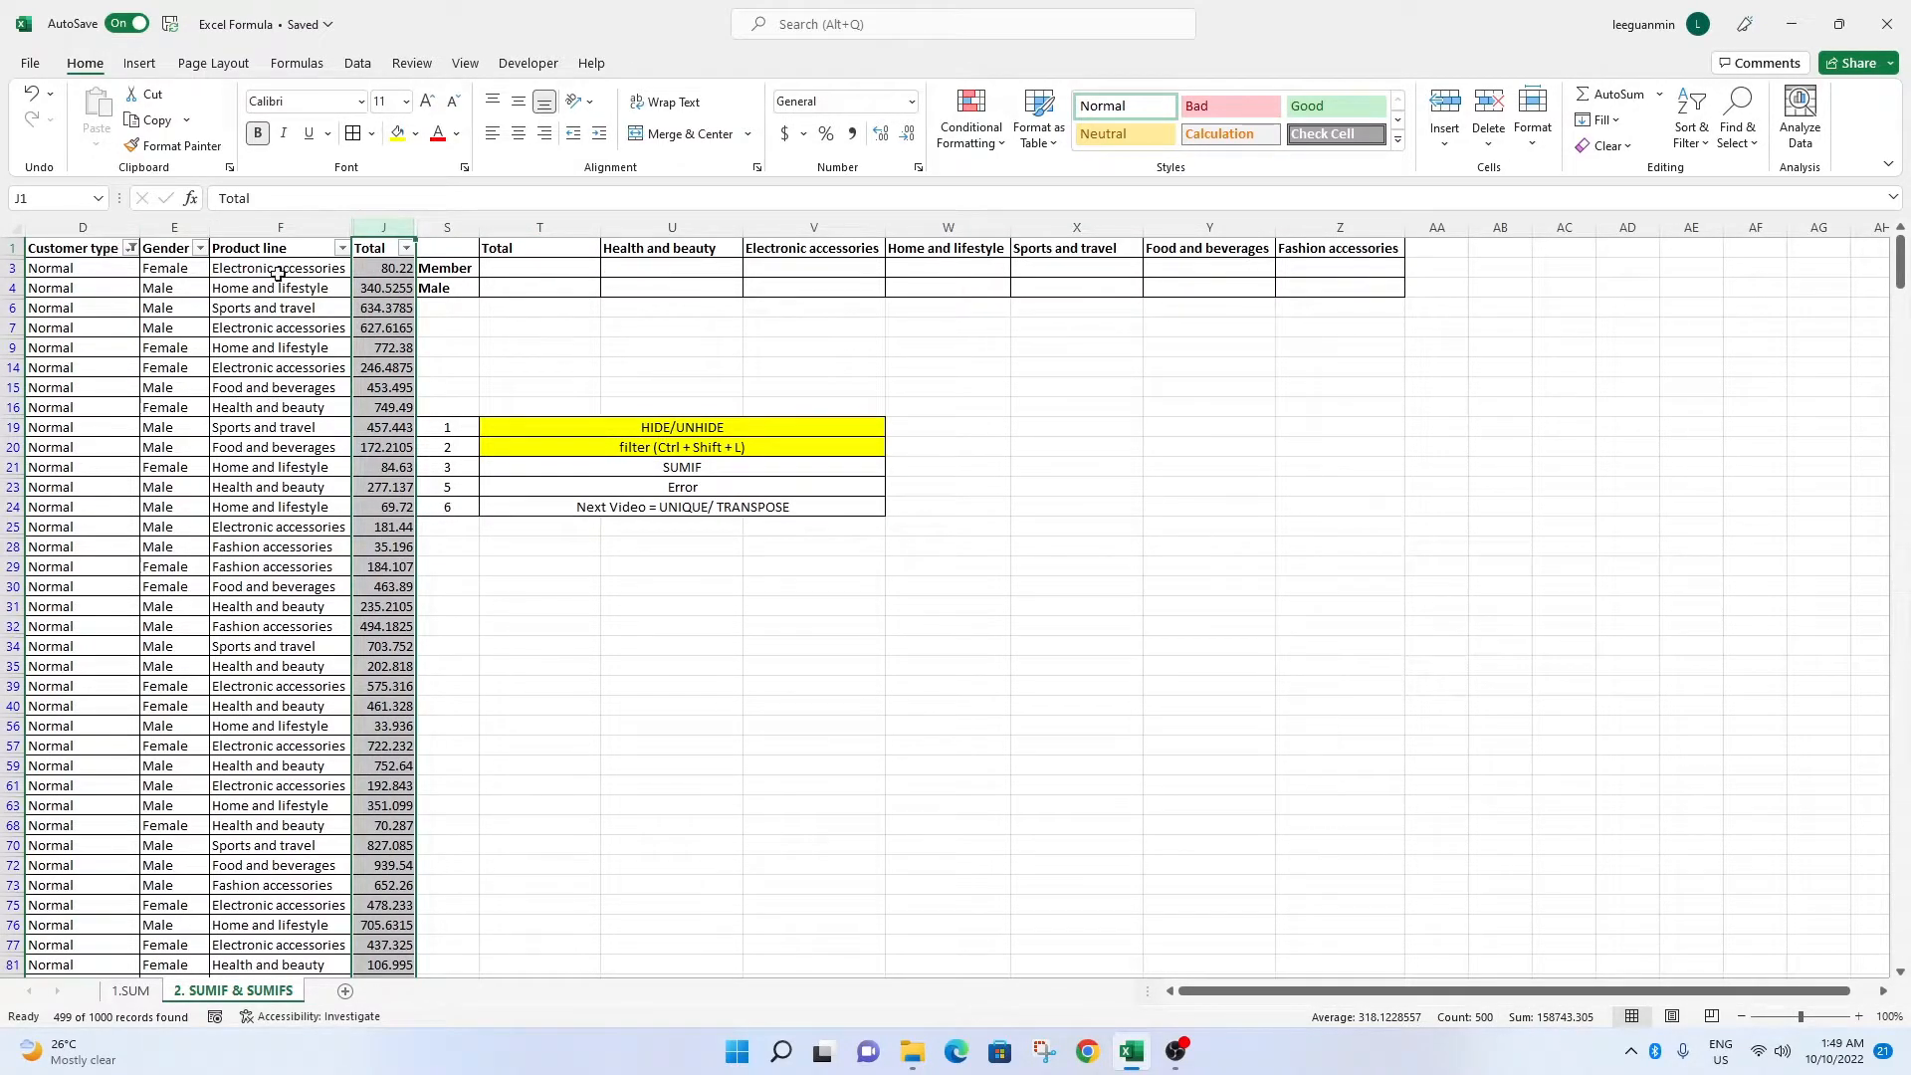
Restore all customer types in the Customer type filter after checking the Normal total.
left_click(131, 248)
left_click(90, 488)
left_click(138, 666)
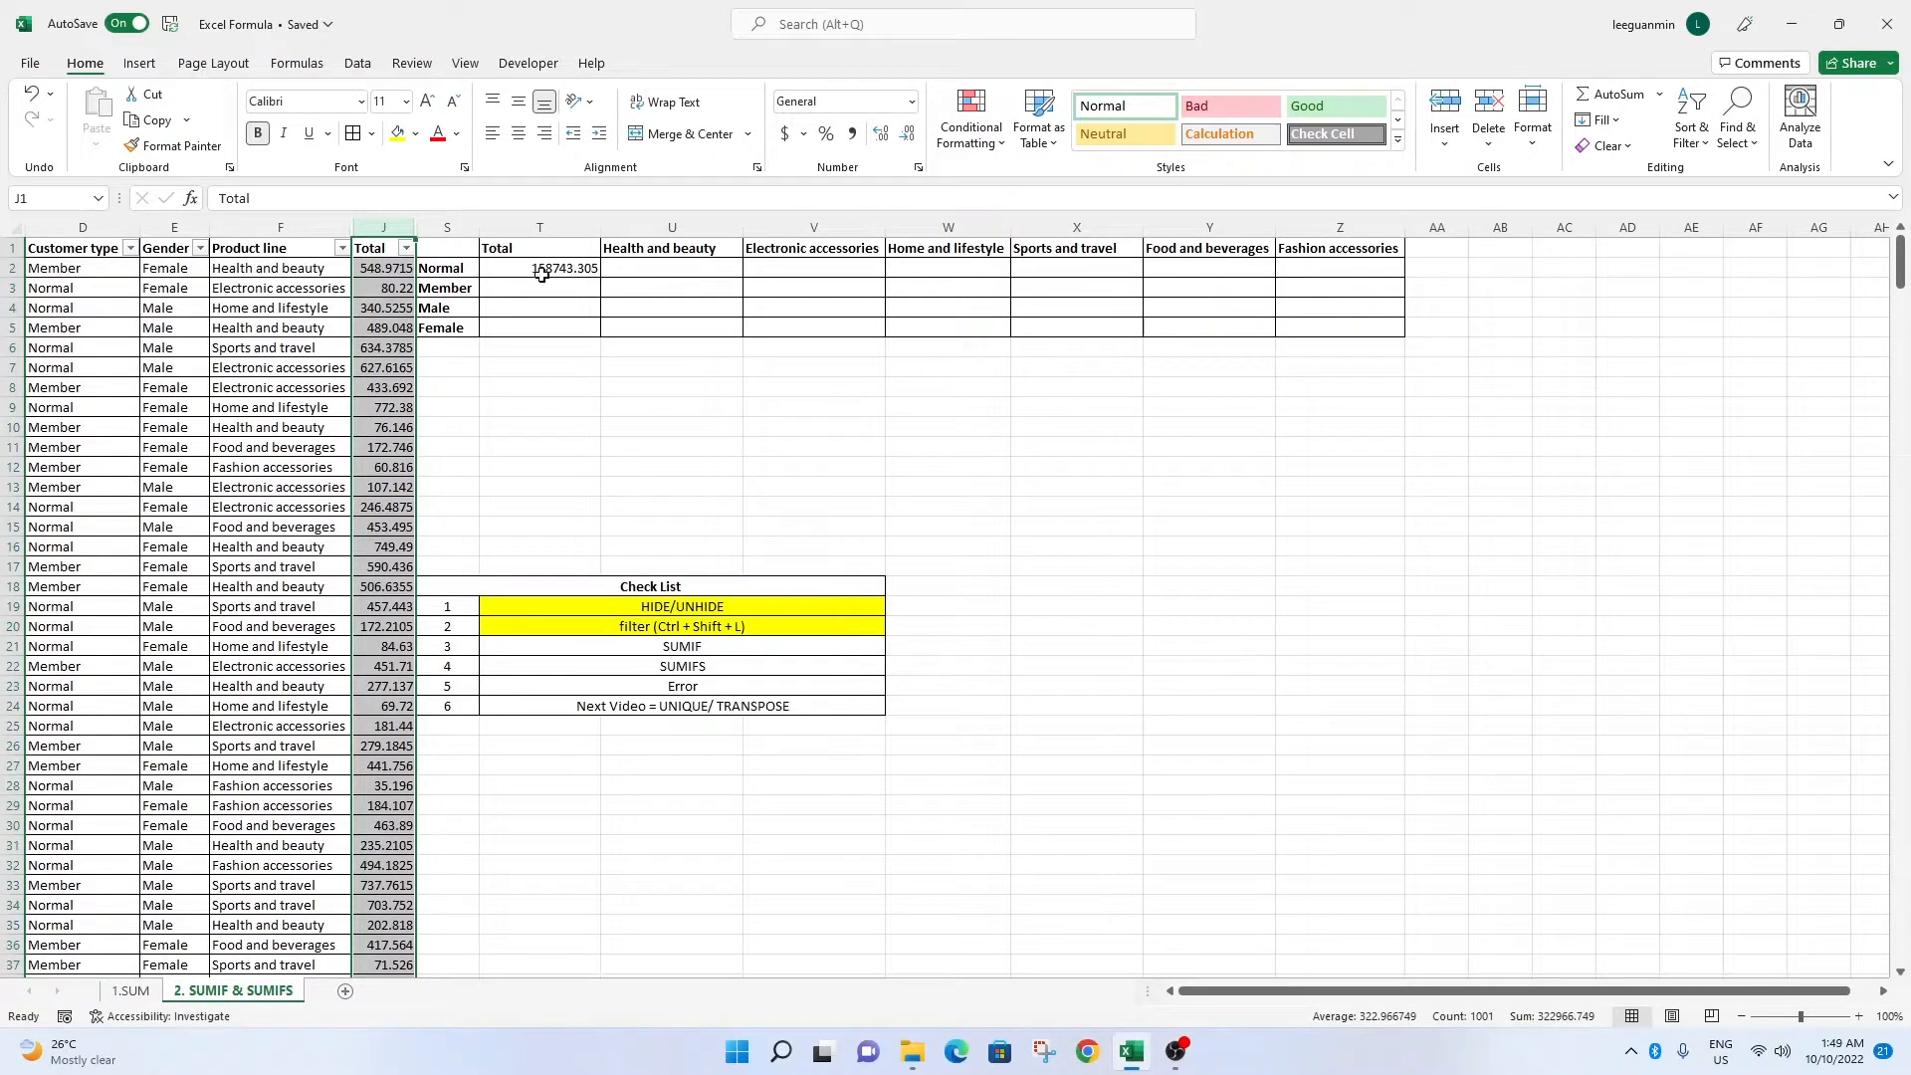
left_click(609, 442)
Copy the SUMIF formula from T2 down to T3 for the Member total and inspect its references.
left_click(568, 260)
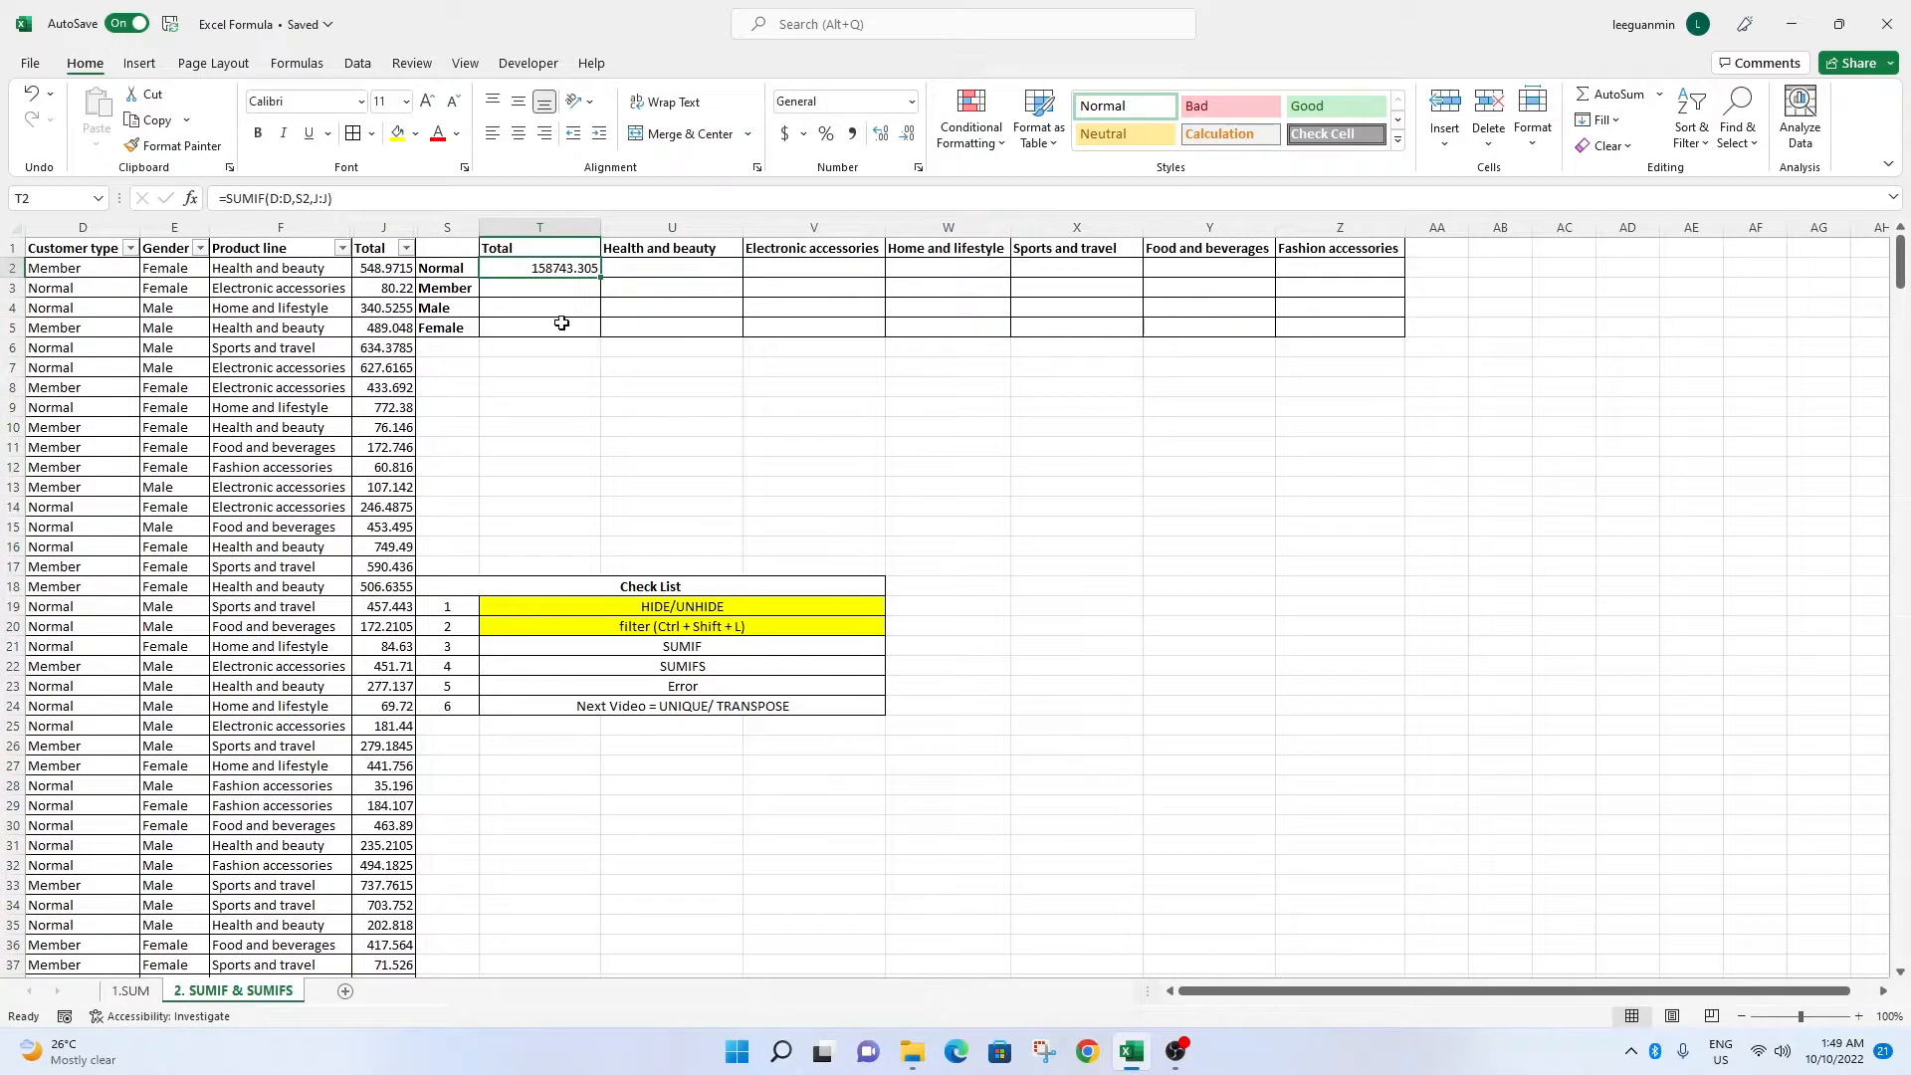
left_click_drag(600, 279, 600, 299)
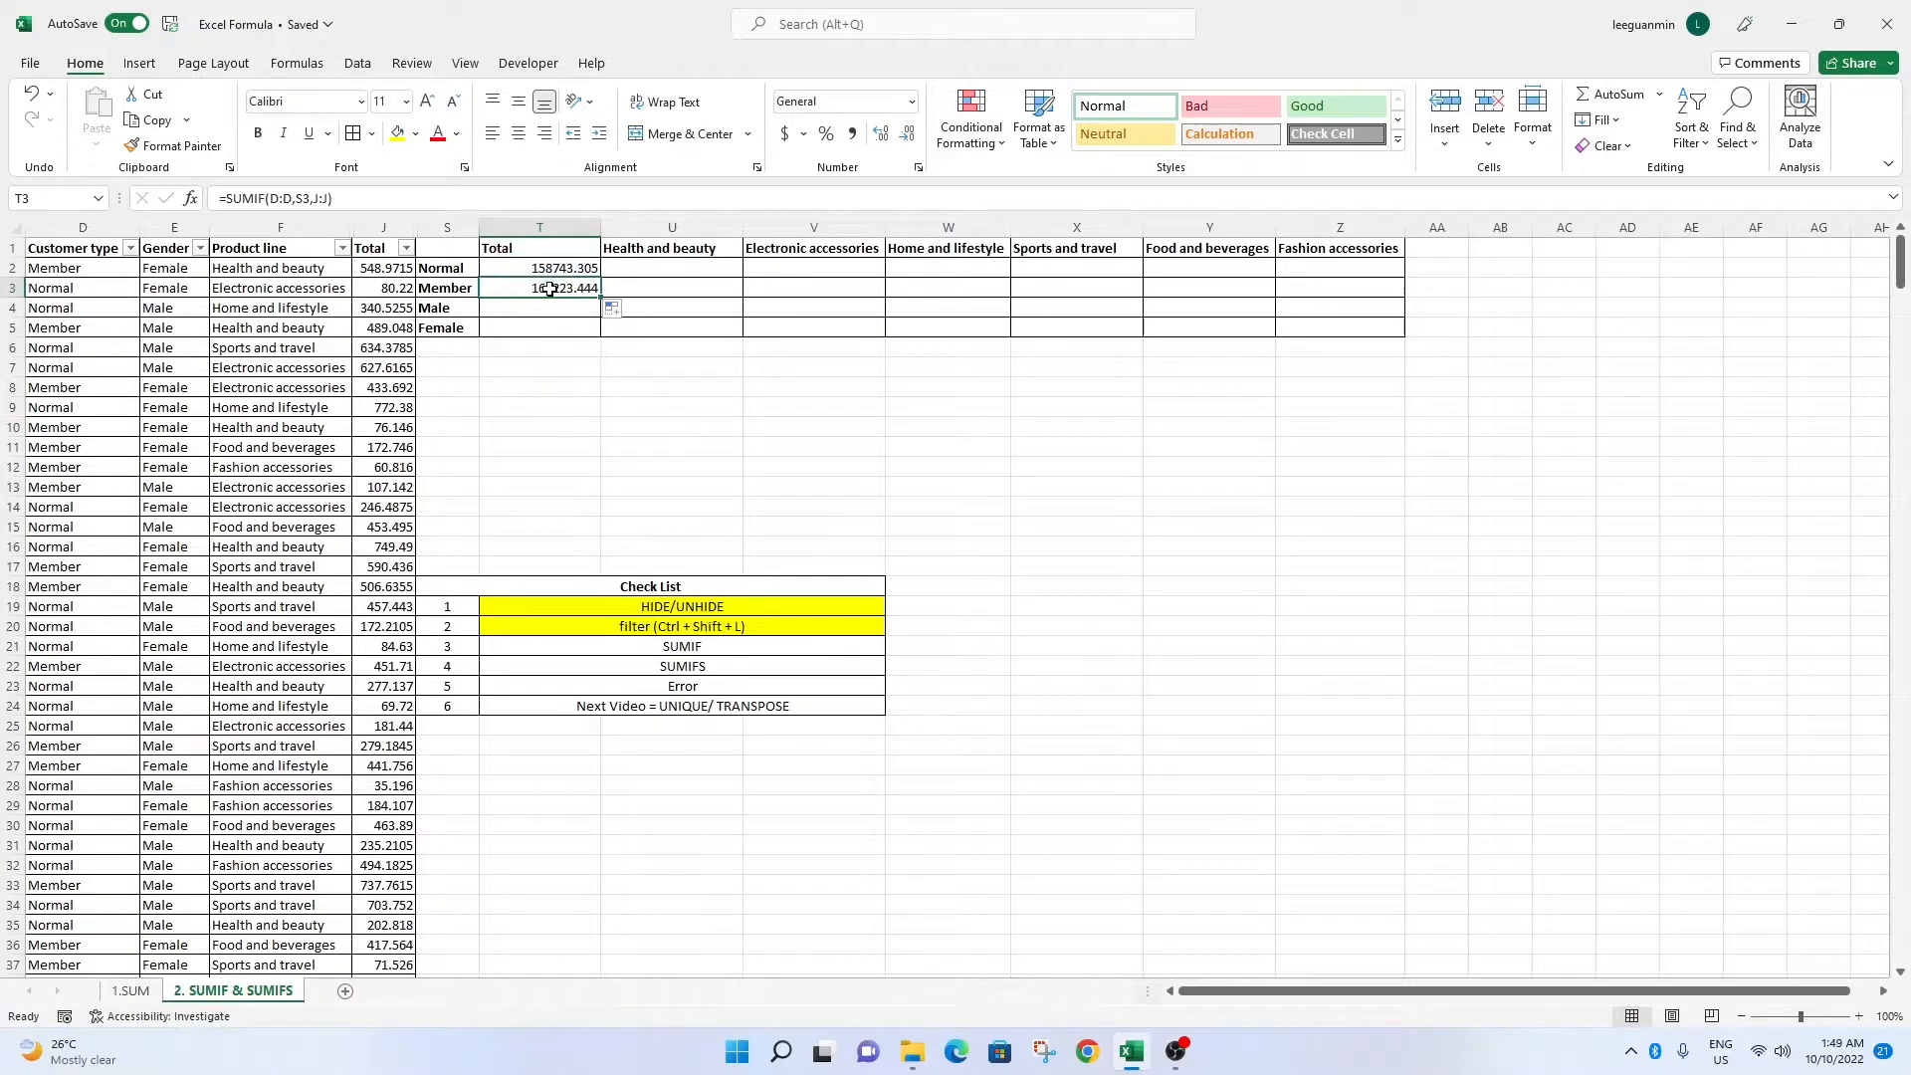
key("F2")
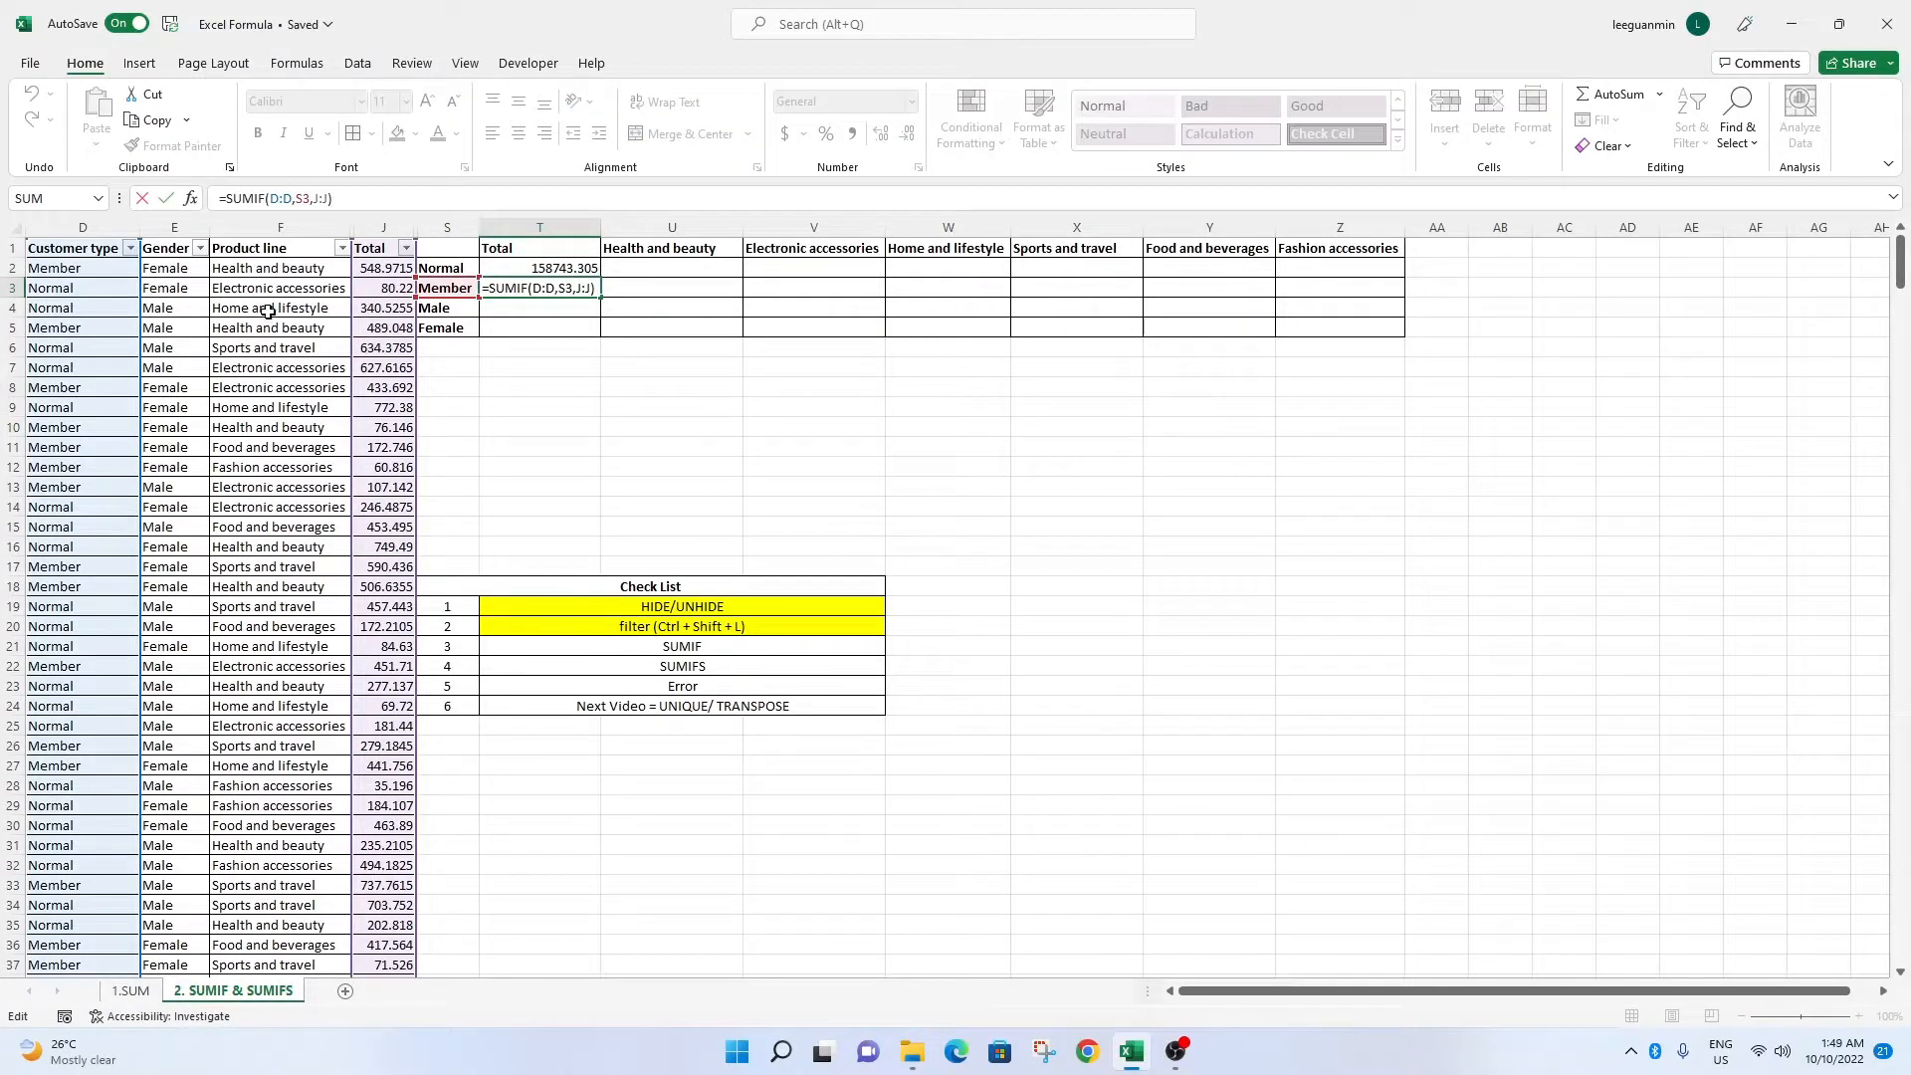
left_click(563, 425)
Filter Customer type to show only Member and select the Total values to check their sum.
left_click(130, 248)
left_click(59, 482)
left_click(60, 500)
left_click(138, 666)
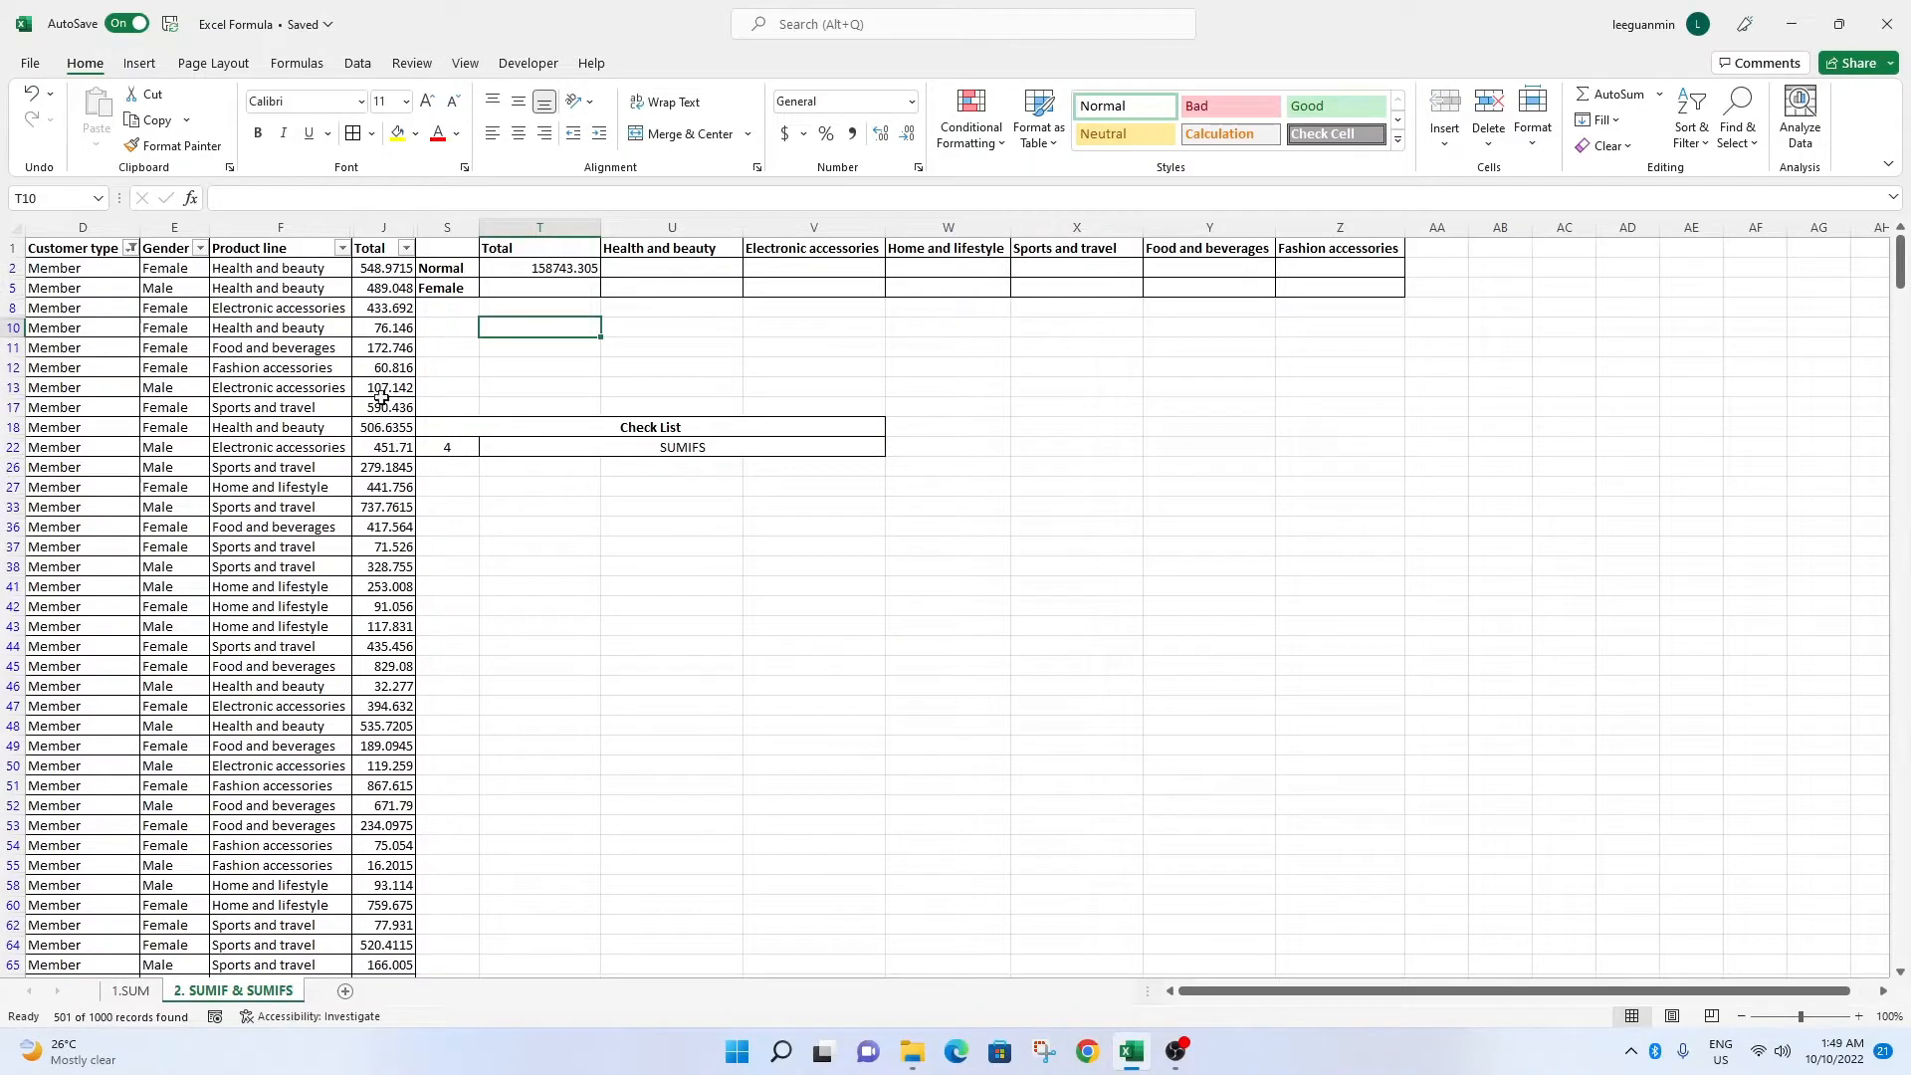
left_click(387, 248)
key("ctrl+shift+Down")
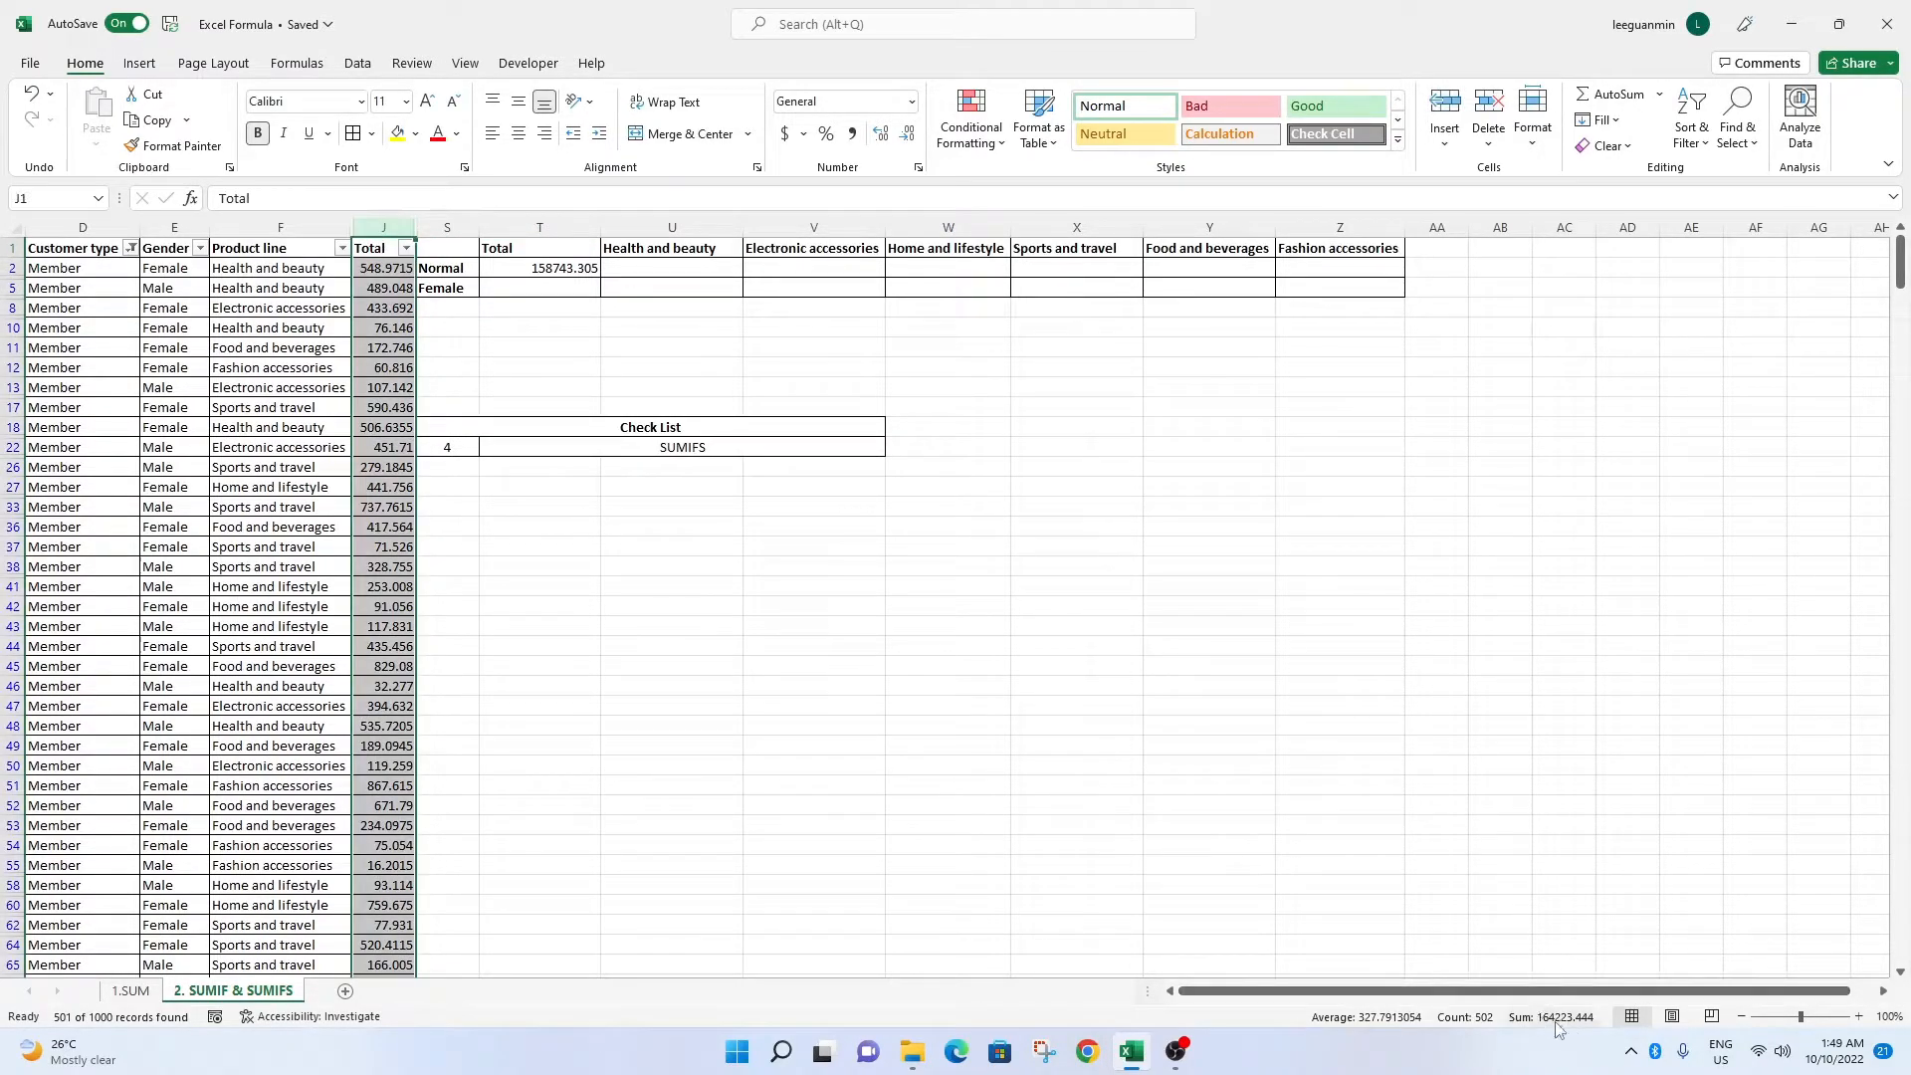
Show all customer types in the sales data again.
left_click(131, 247)
left_click(59, 483)
left_click(138, 666)
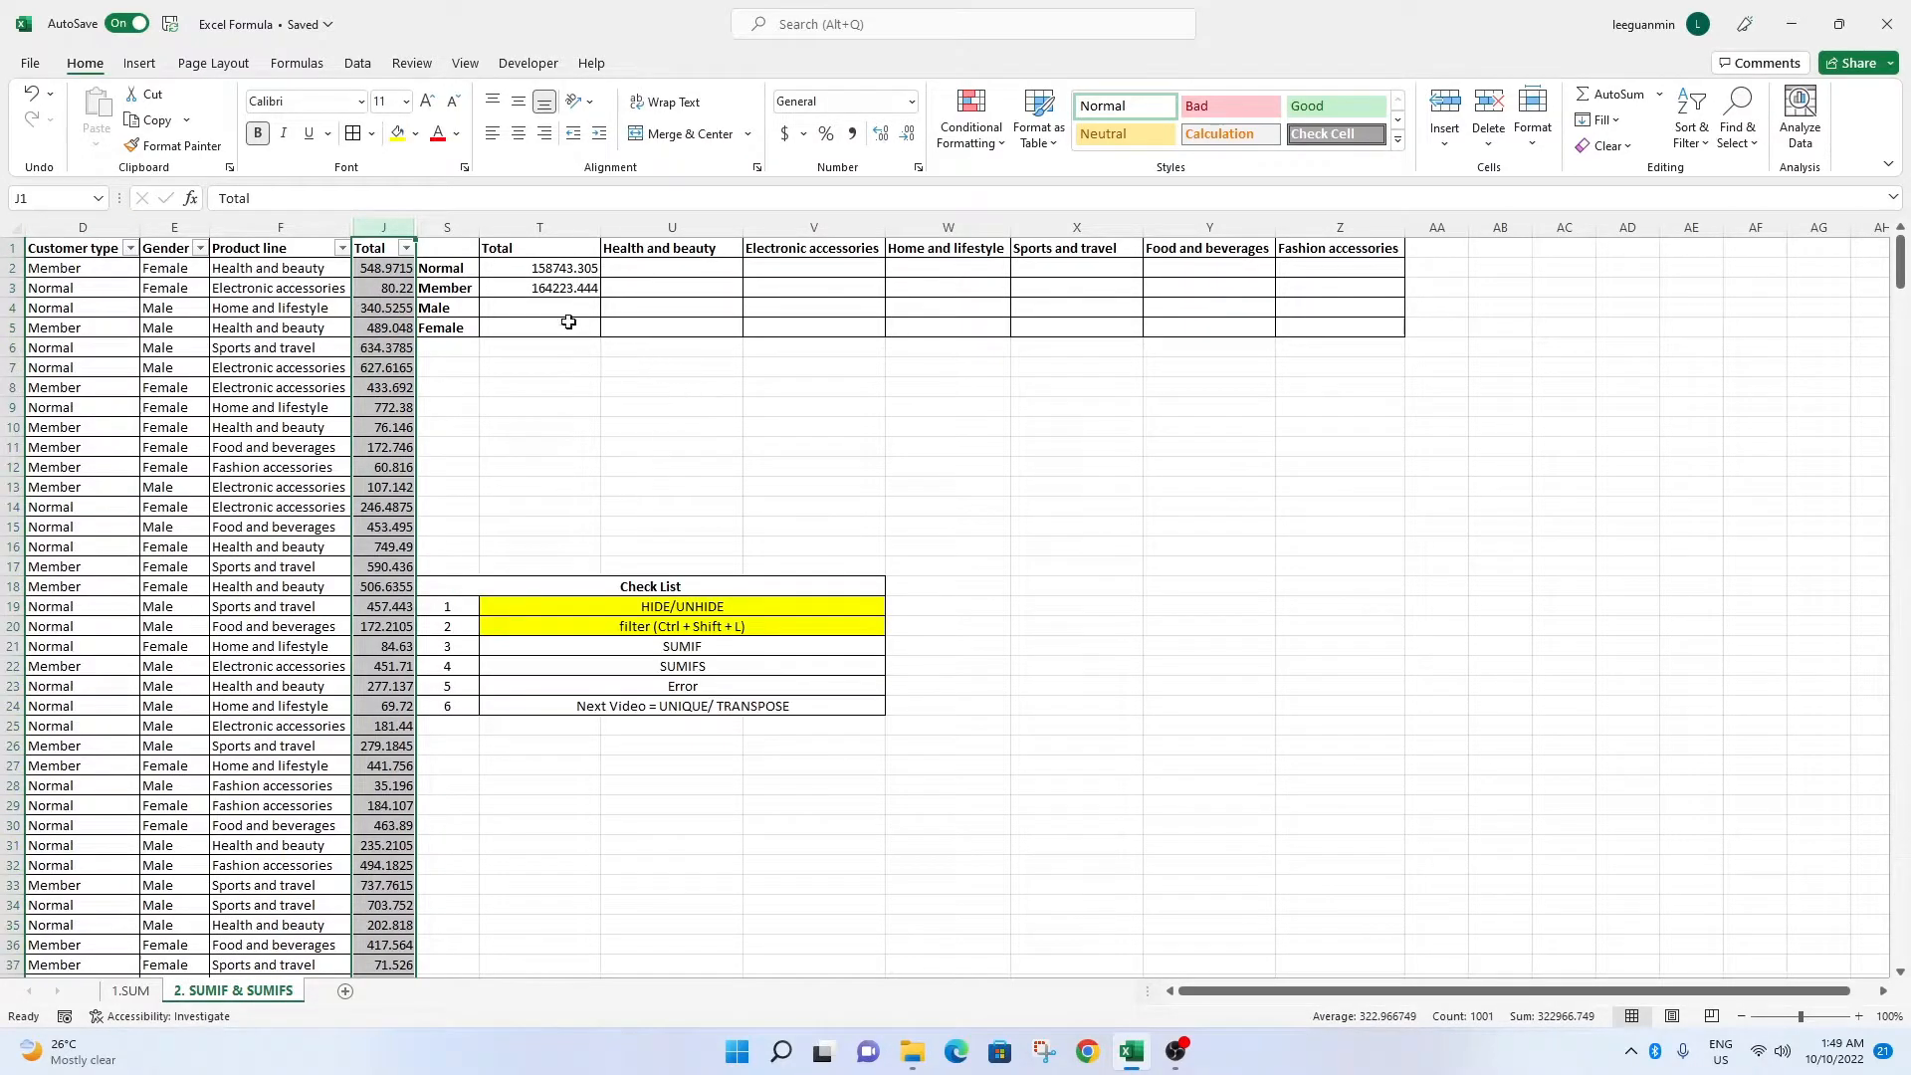
Copy the Member SUMIF formula down to T4 and change its criteria range to the Gender column E:E.
left_click(587, 293)
left_click_drag(600, 298, 598, 317)
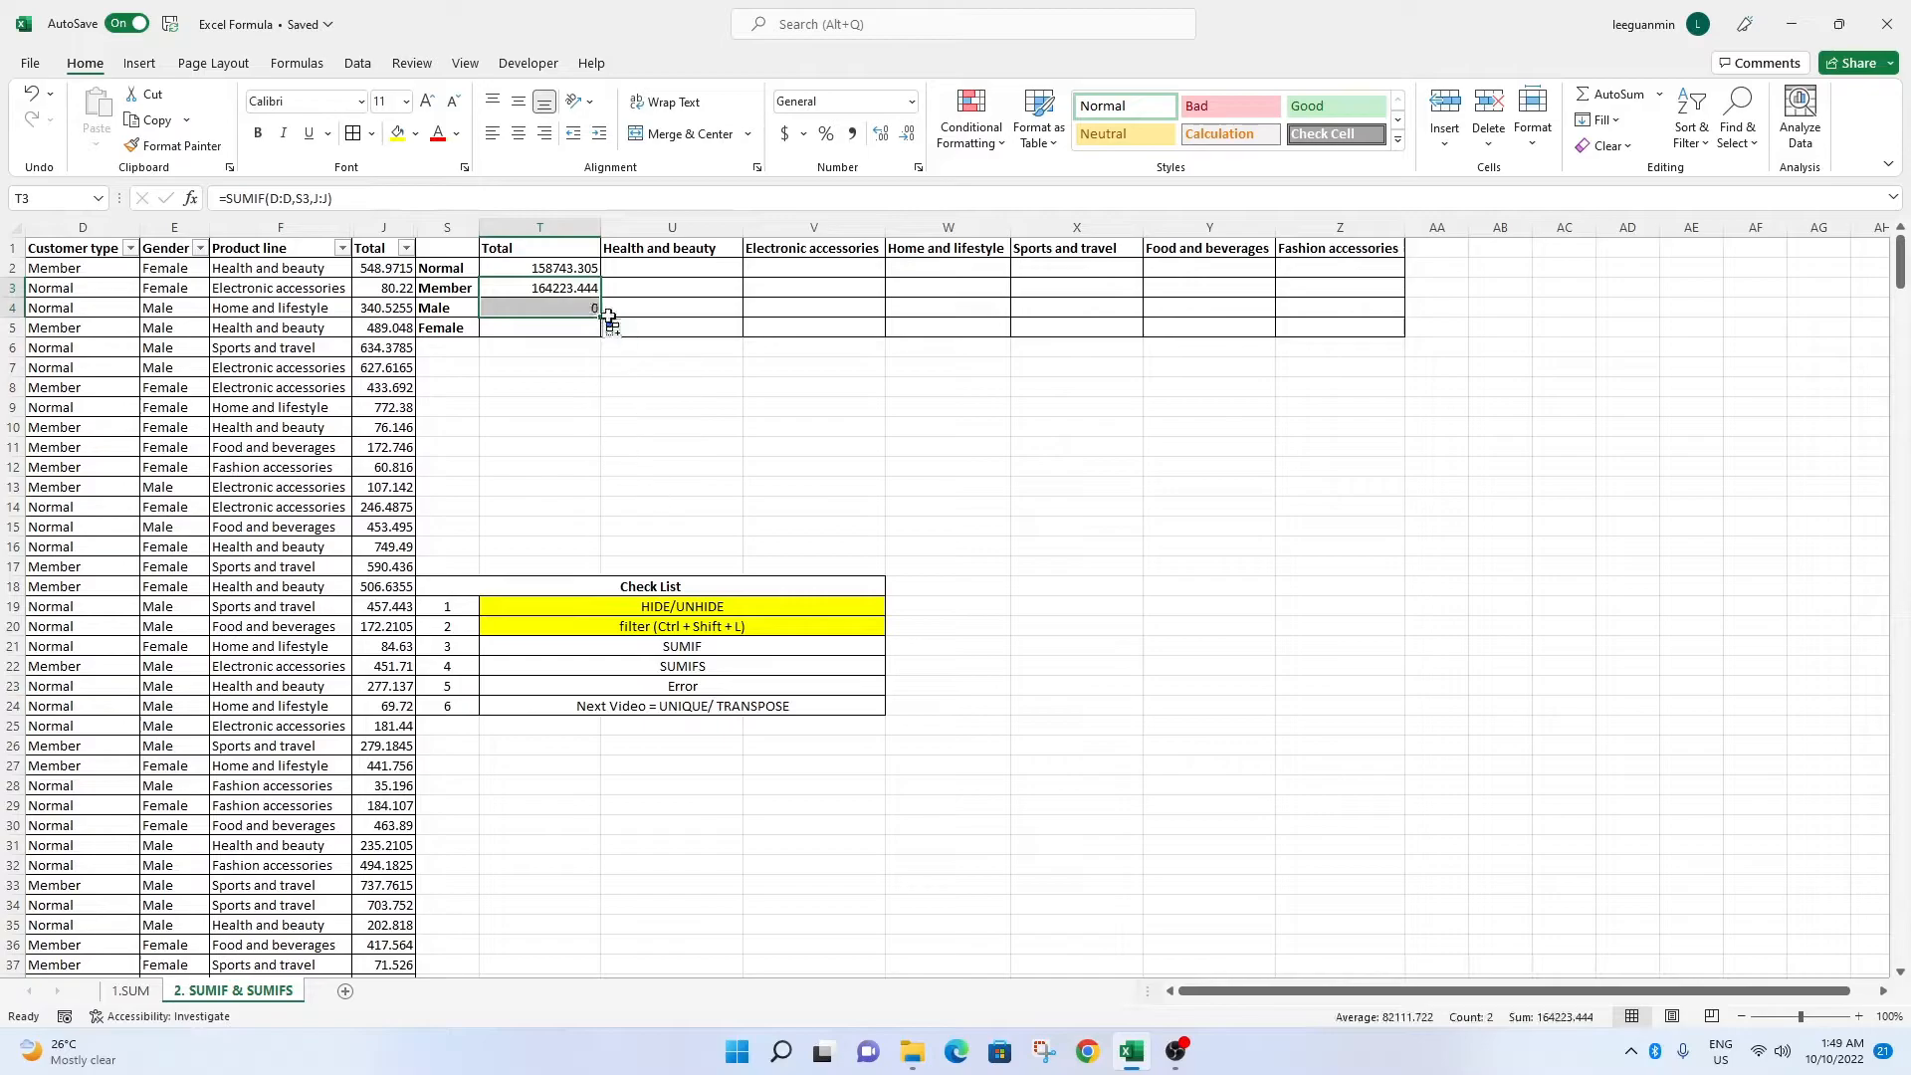
left_click(579, 311)
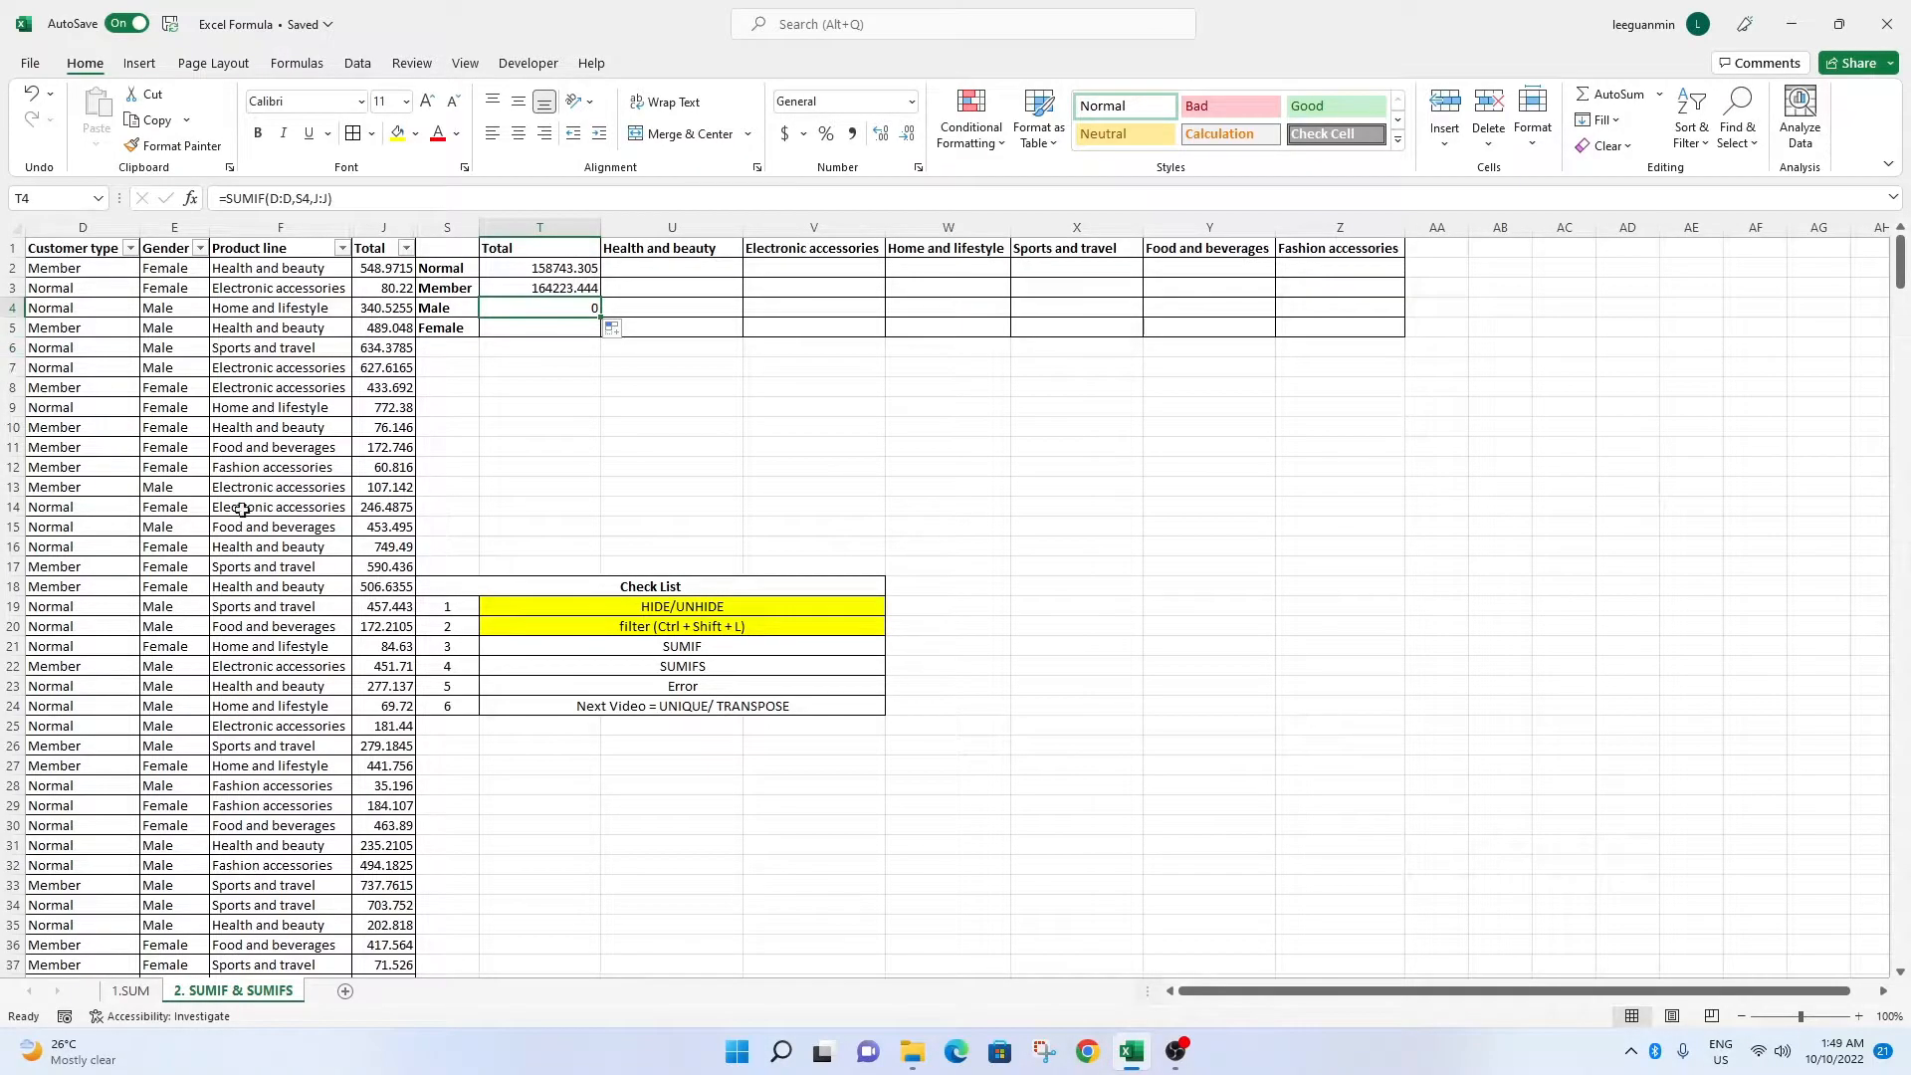
key("F2")
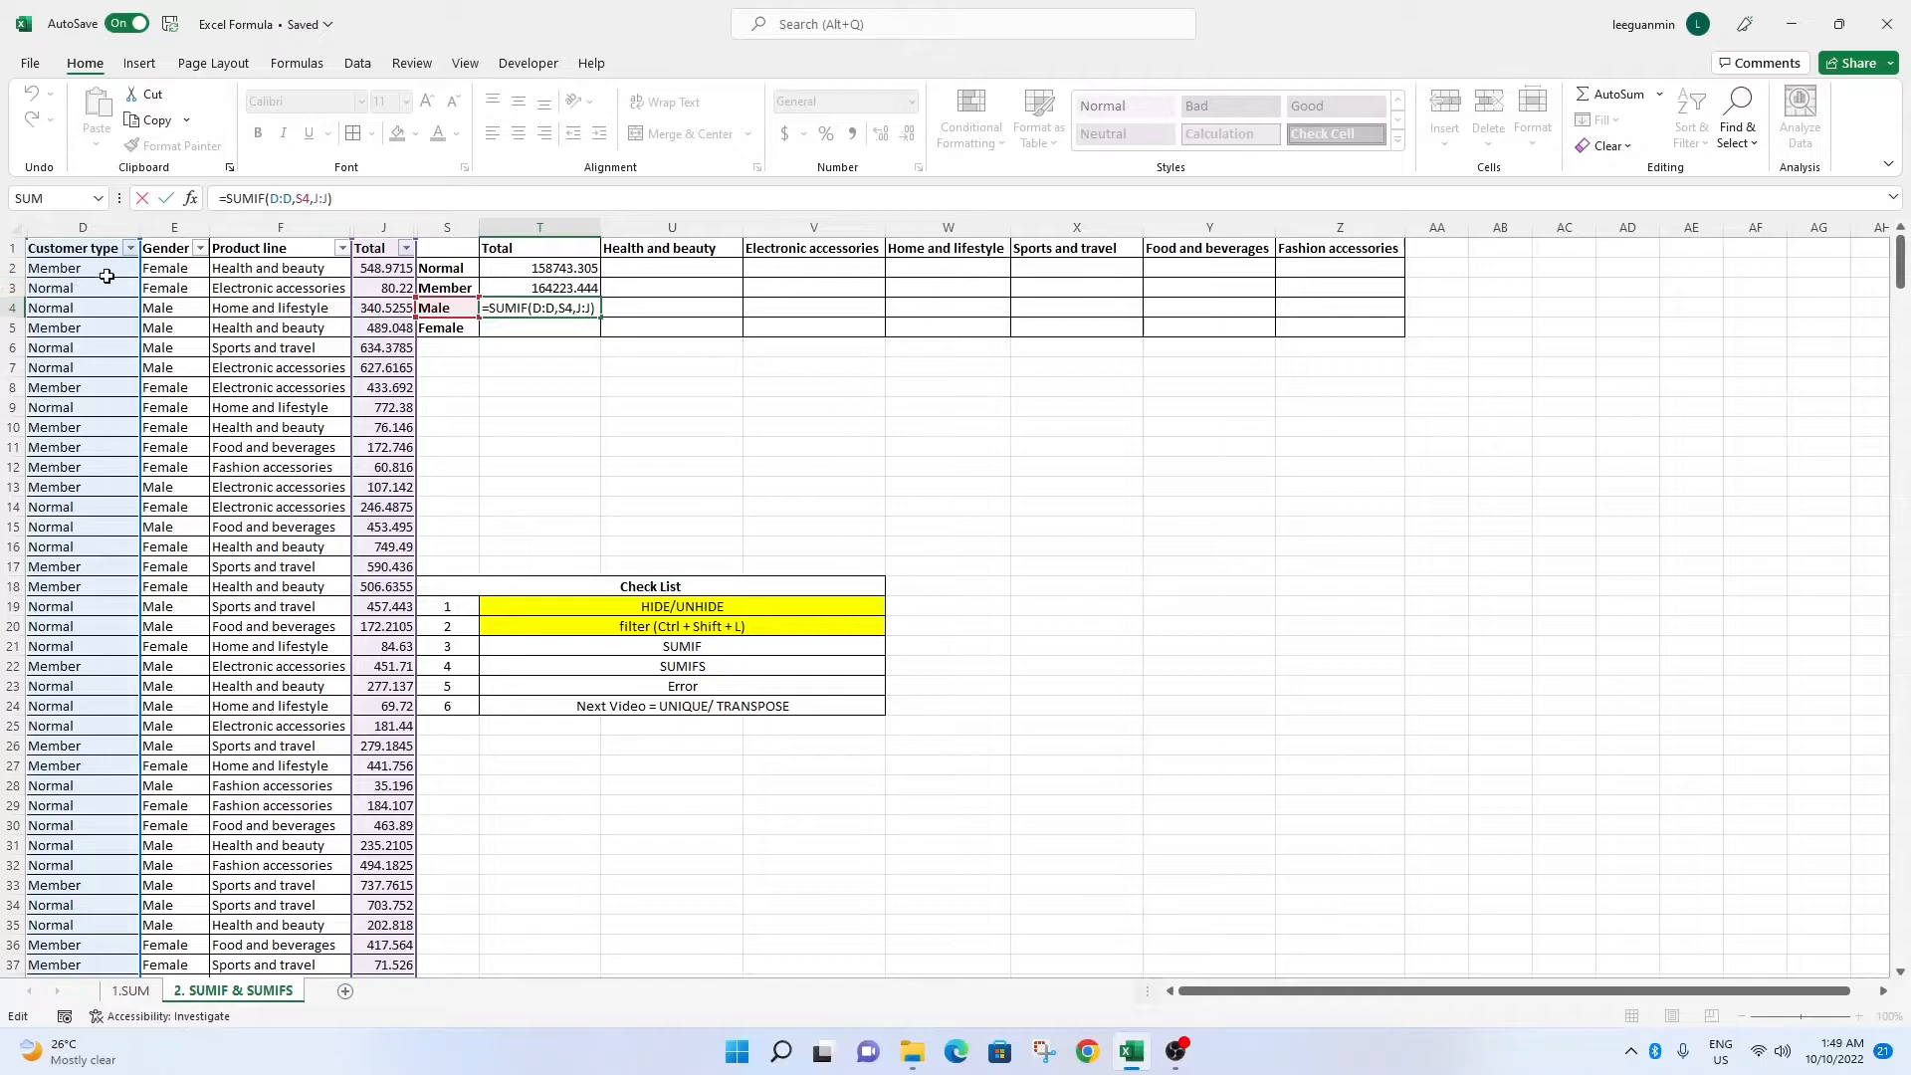
left_click_drag(139, 295, 175, 299)
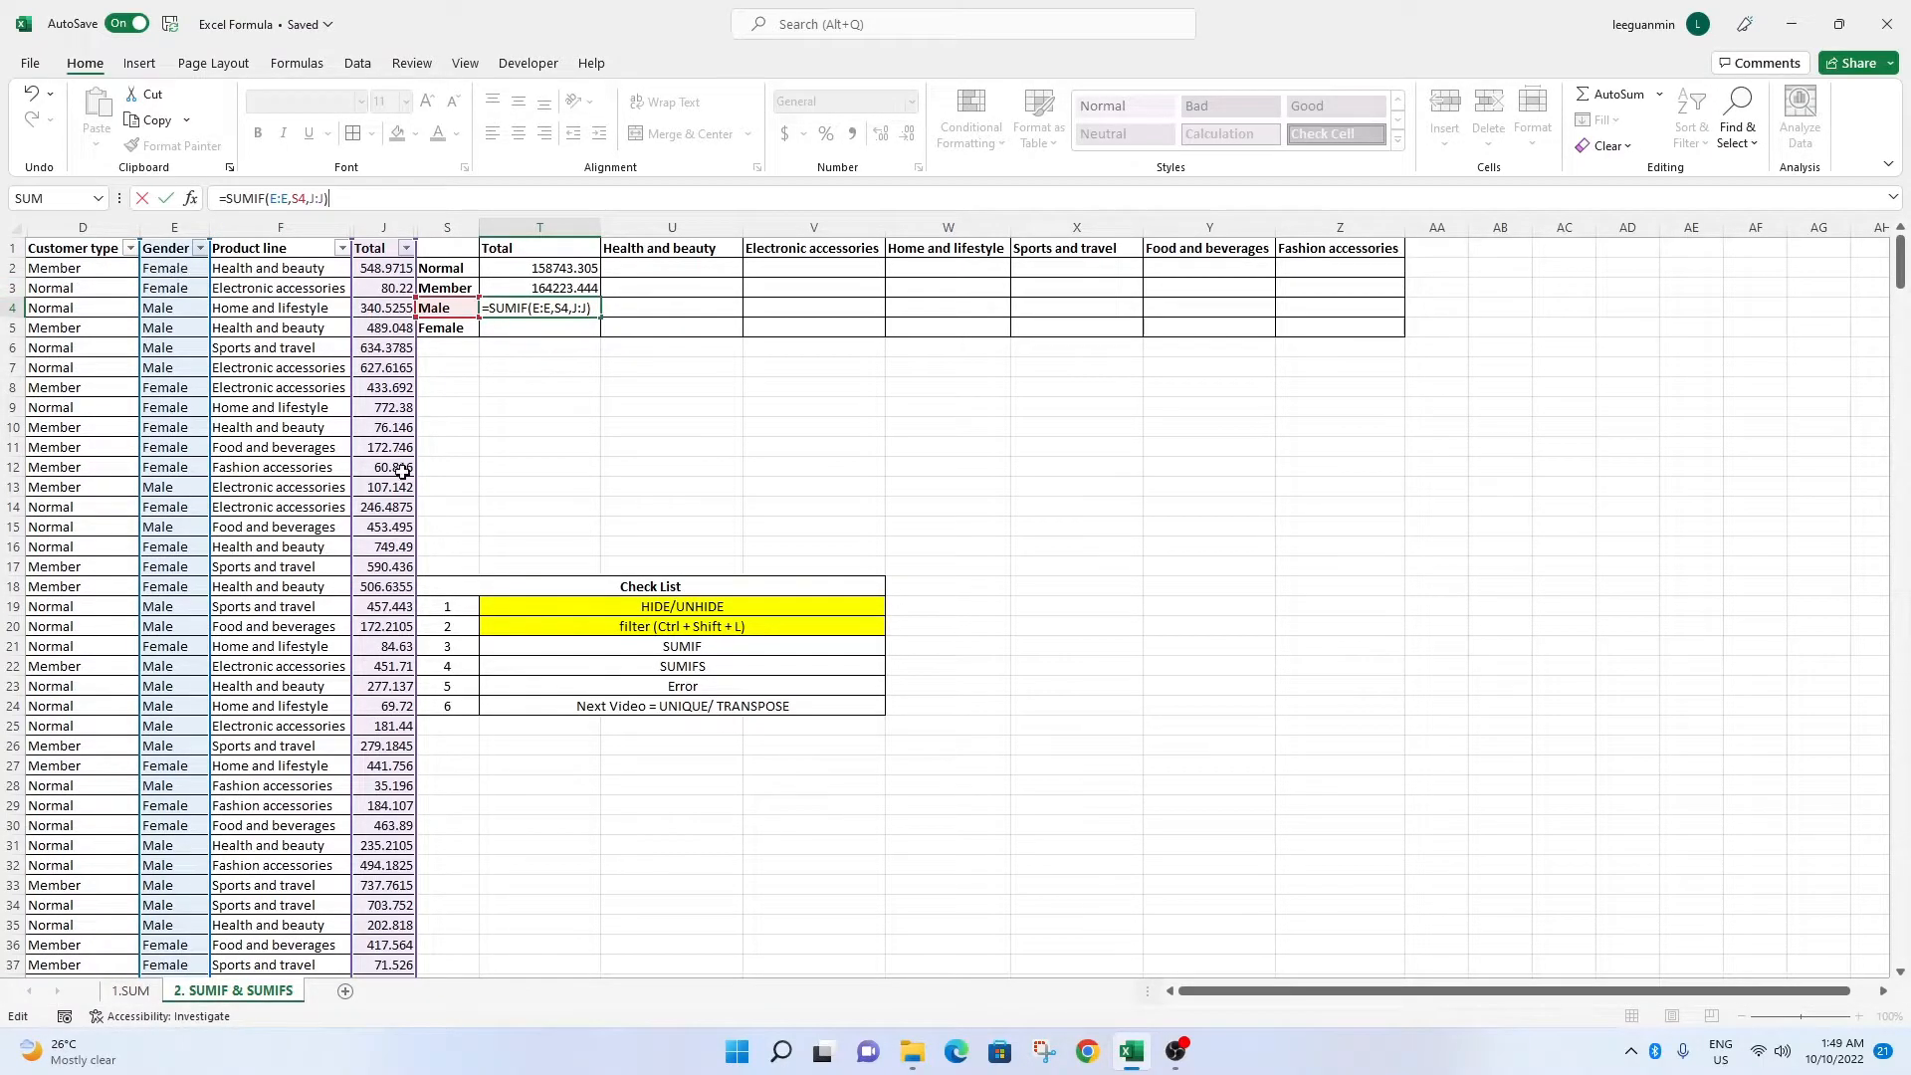
key("Return")
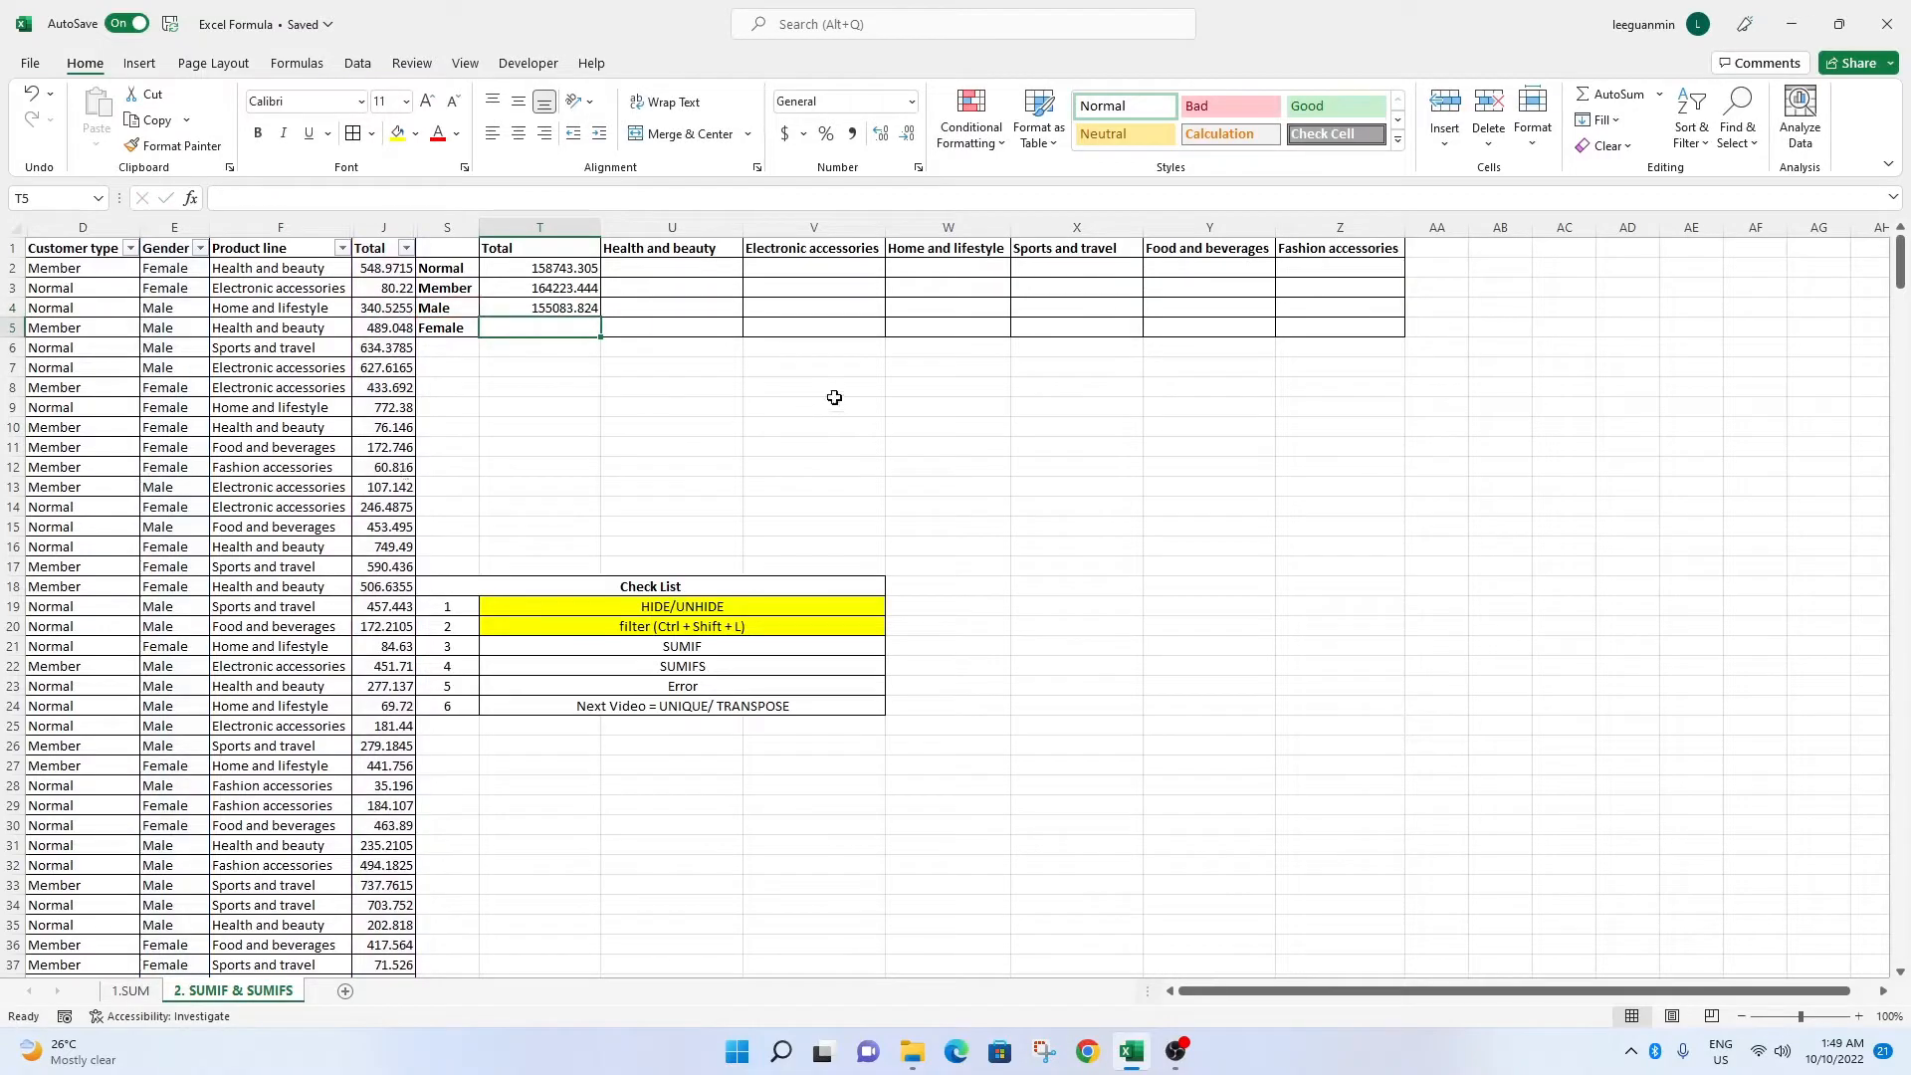
Copy the Member SUMIF formula from T3 down to the Male and Female totals in T4:T5.
left_click(594, 306)
left_click(529, 382)
left_click(616, 311)
left_click(585, 308)
left_click(596, 291)
mouse_move(600, 298)
left_mouse_down()
mouse_move(592, 347)
mouse_move(593, 328)
left_mouse_up()
left_click(562, 327)
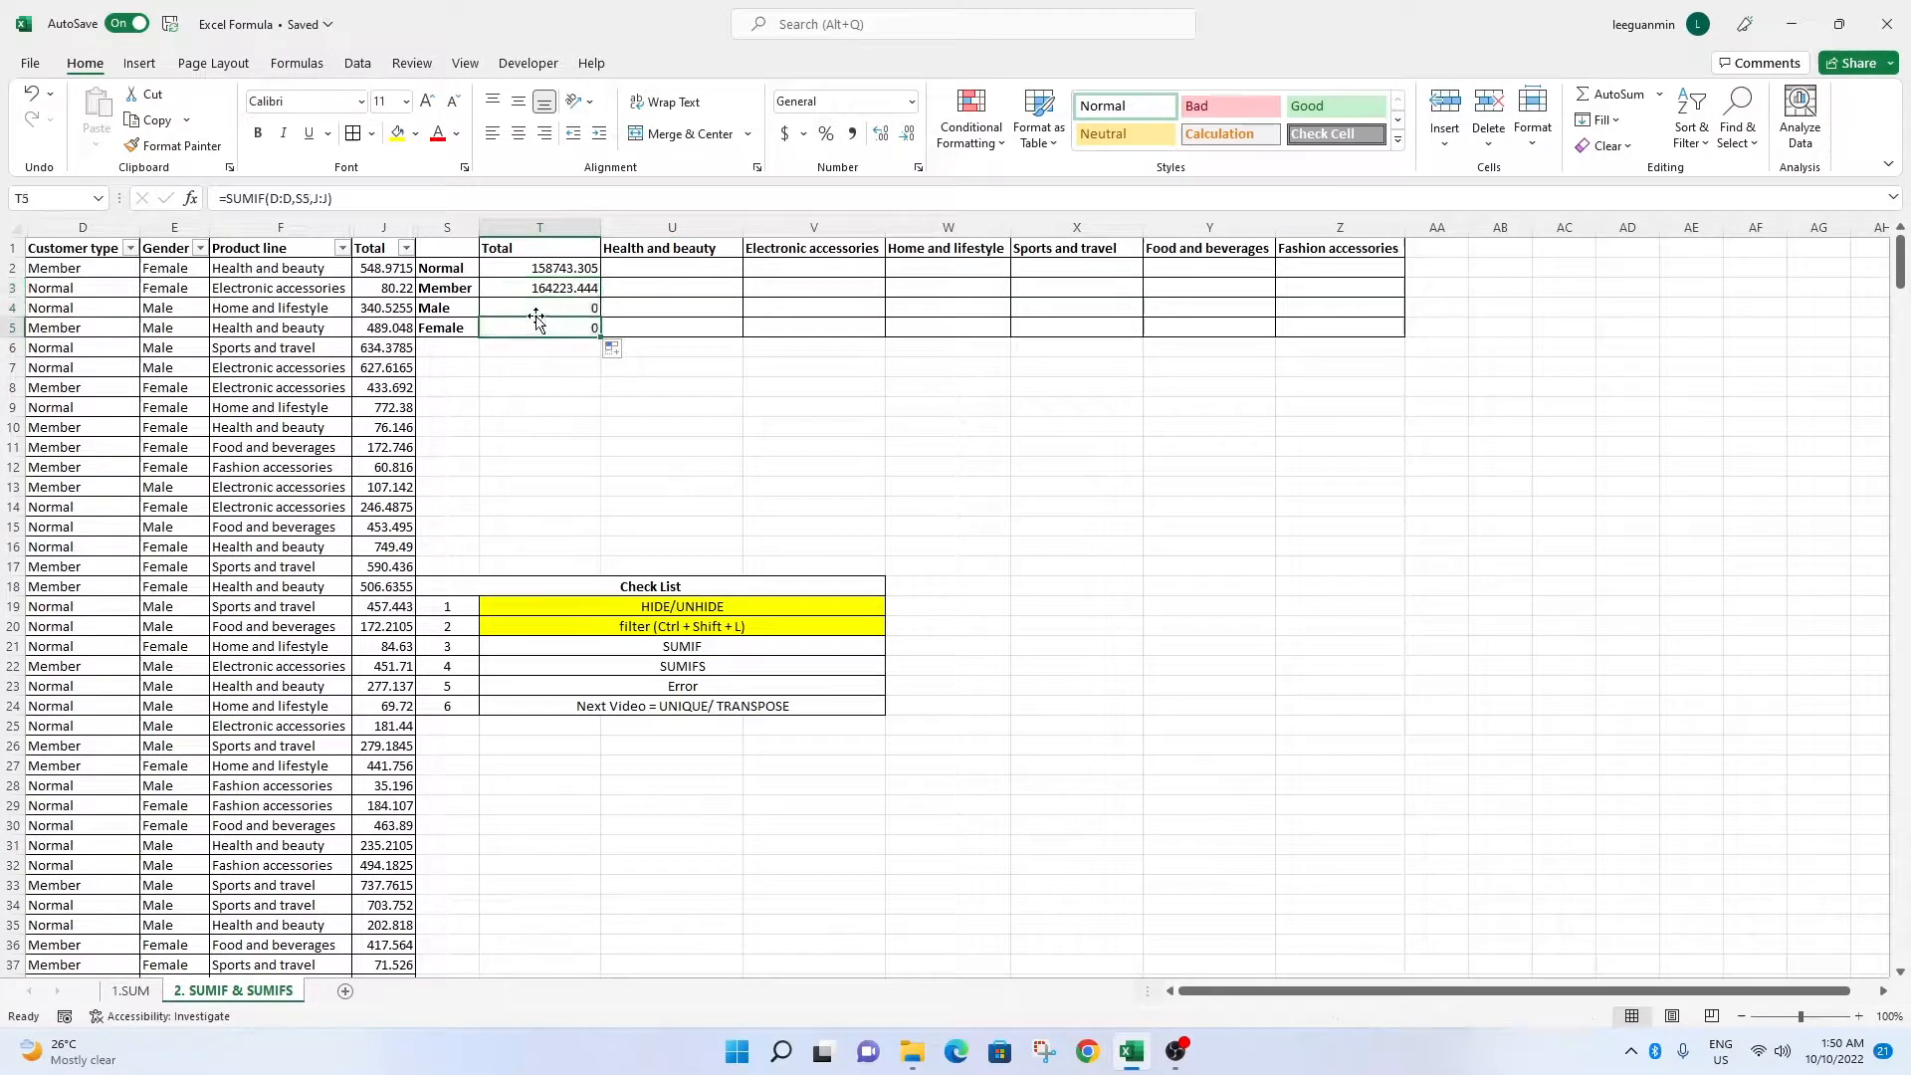
Change the criteria range of the Male total's SUMIF formula in T4 to the Gender column E:E.
double_click(505, 309)
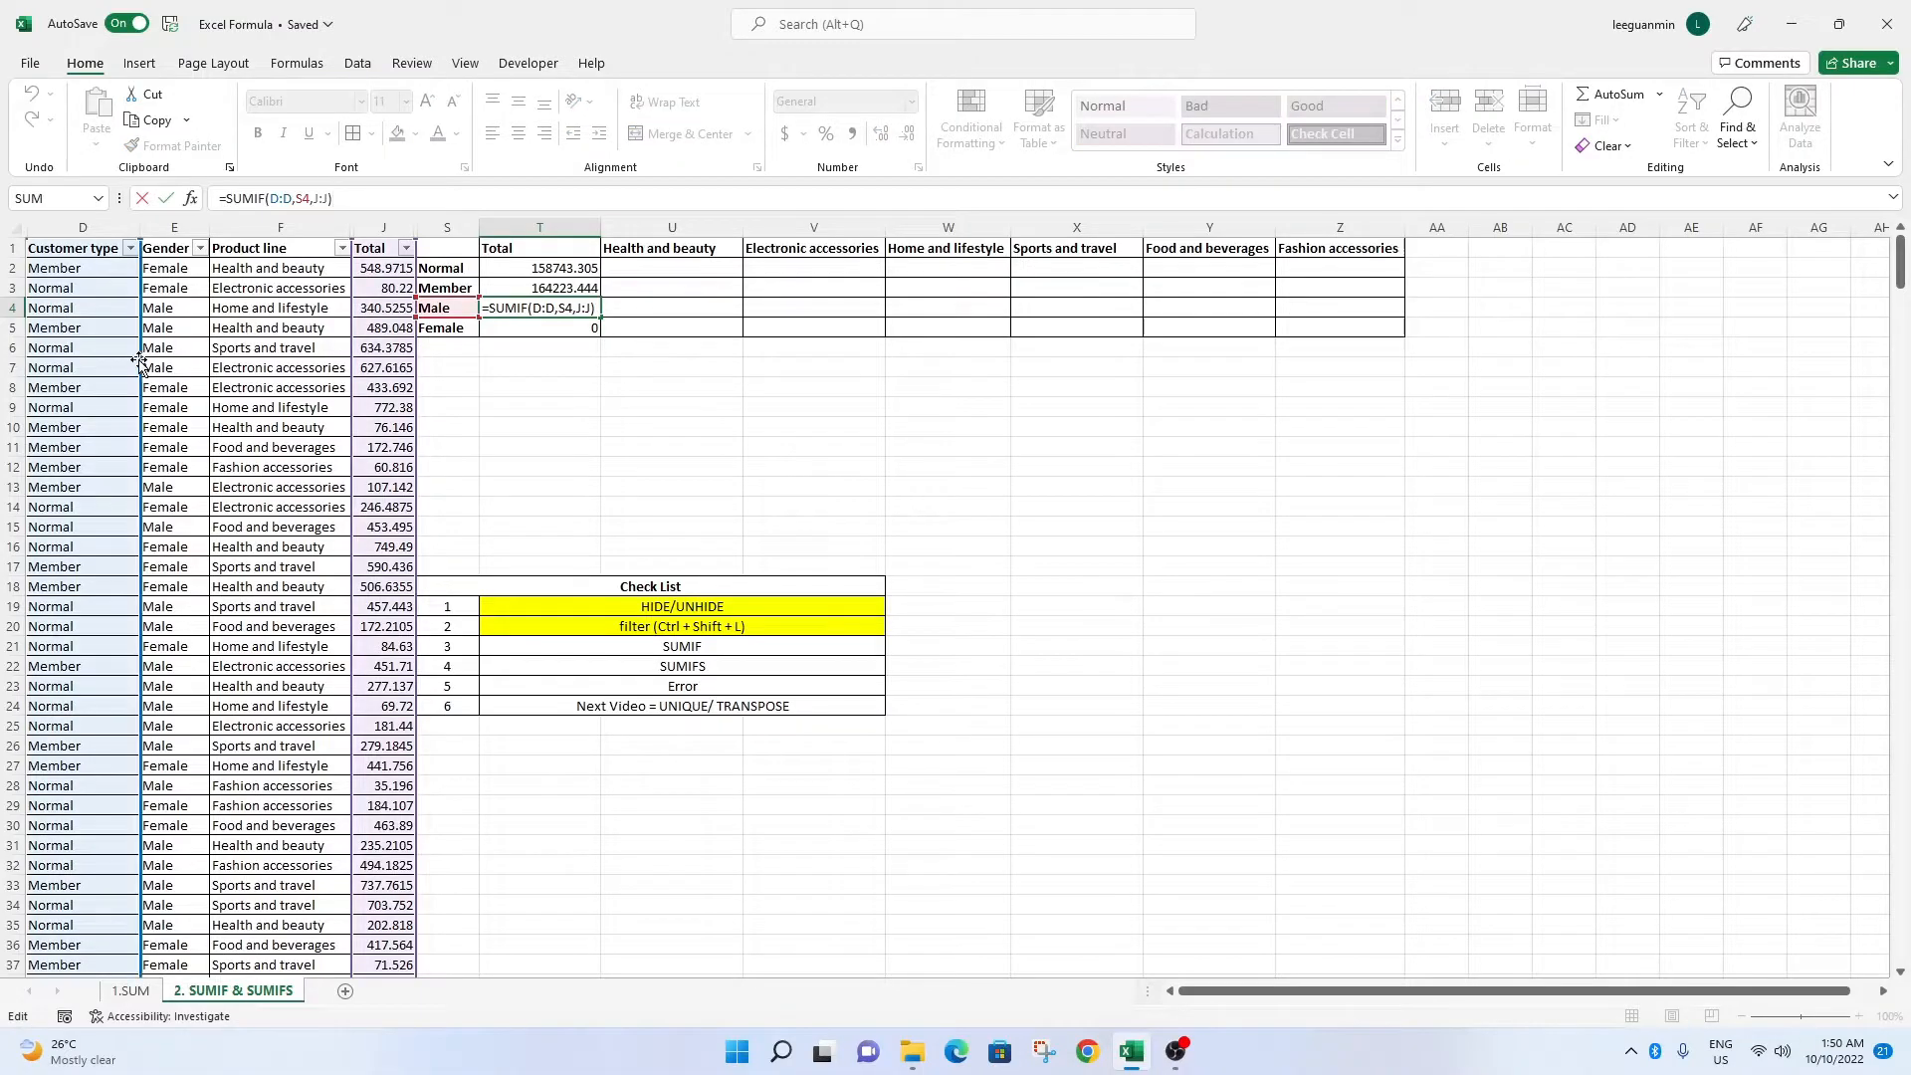
left_click_drag(140, 367, 182, 371)
left_click(669, 485)
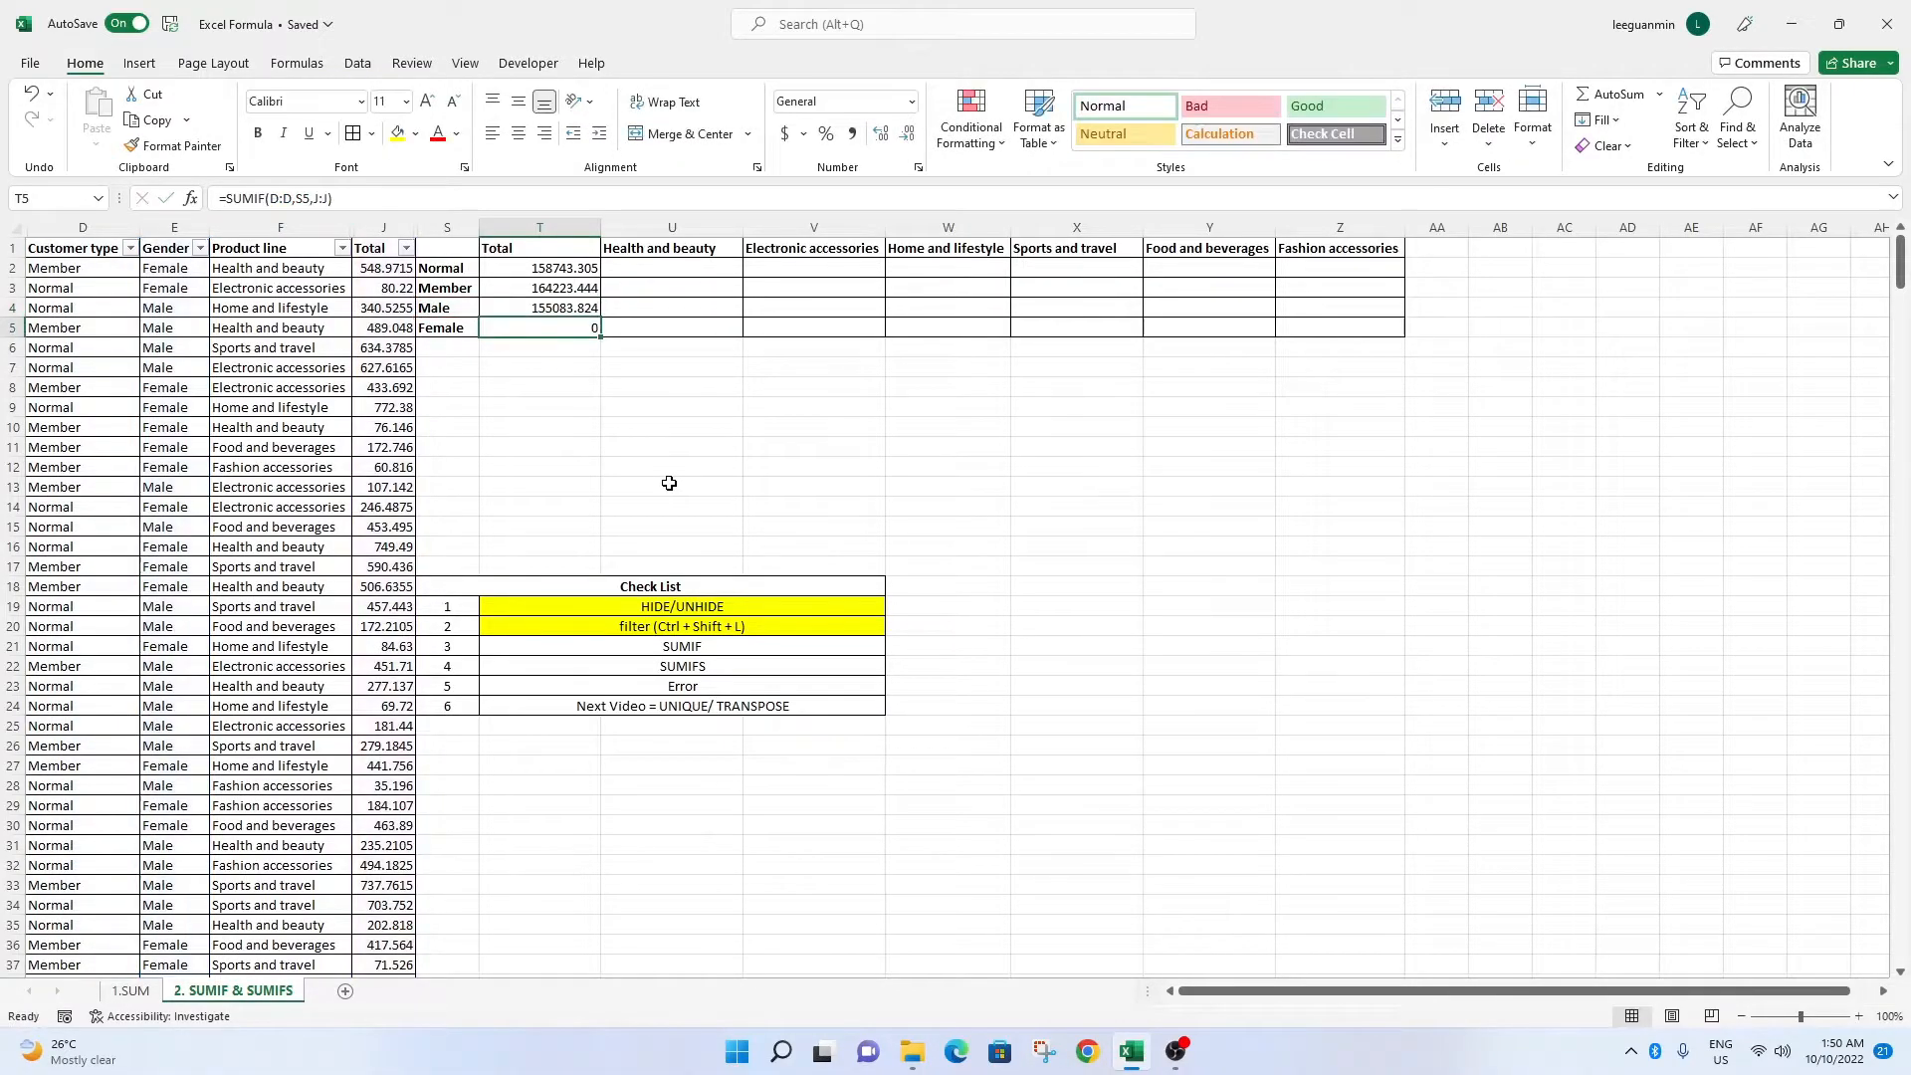
Examine the error-checking options for the Male total's formula in T4 and close them without choosing any.
left_click(523, 308)
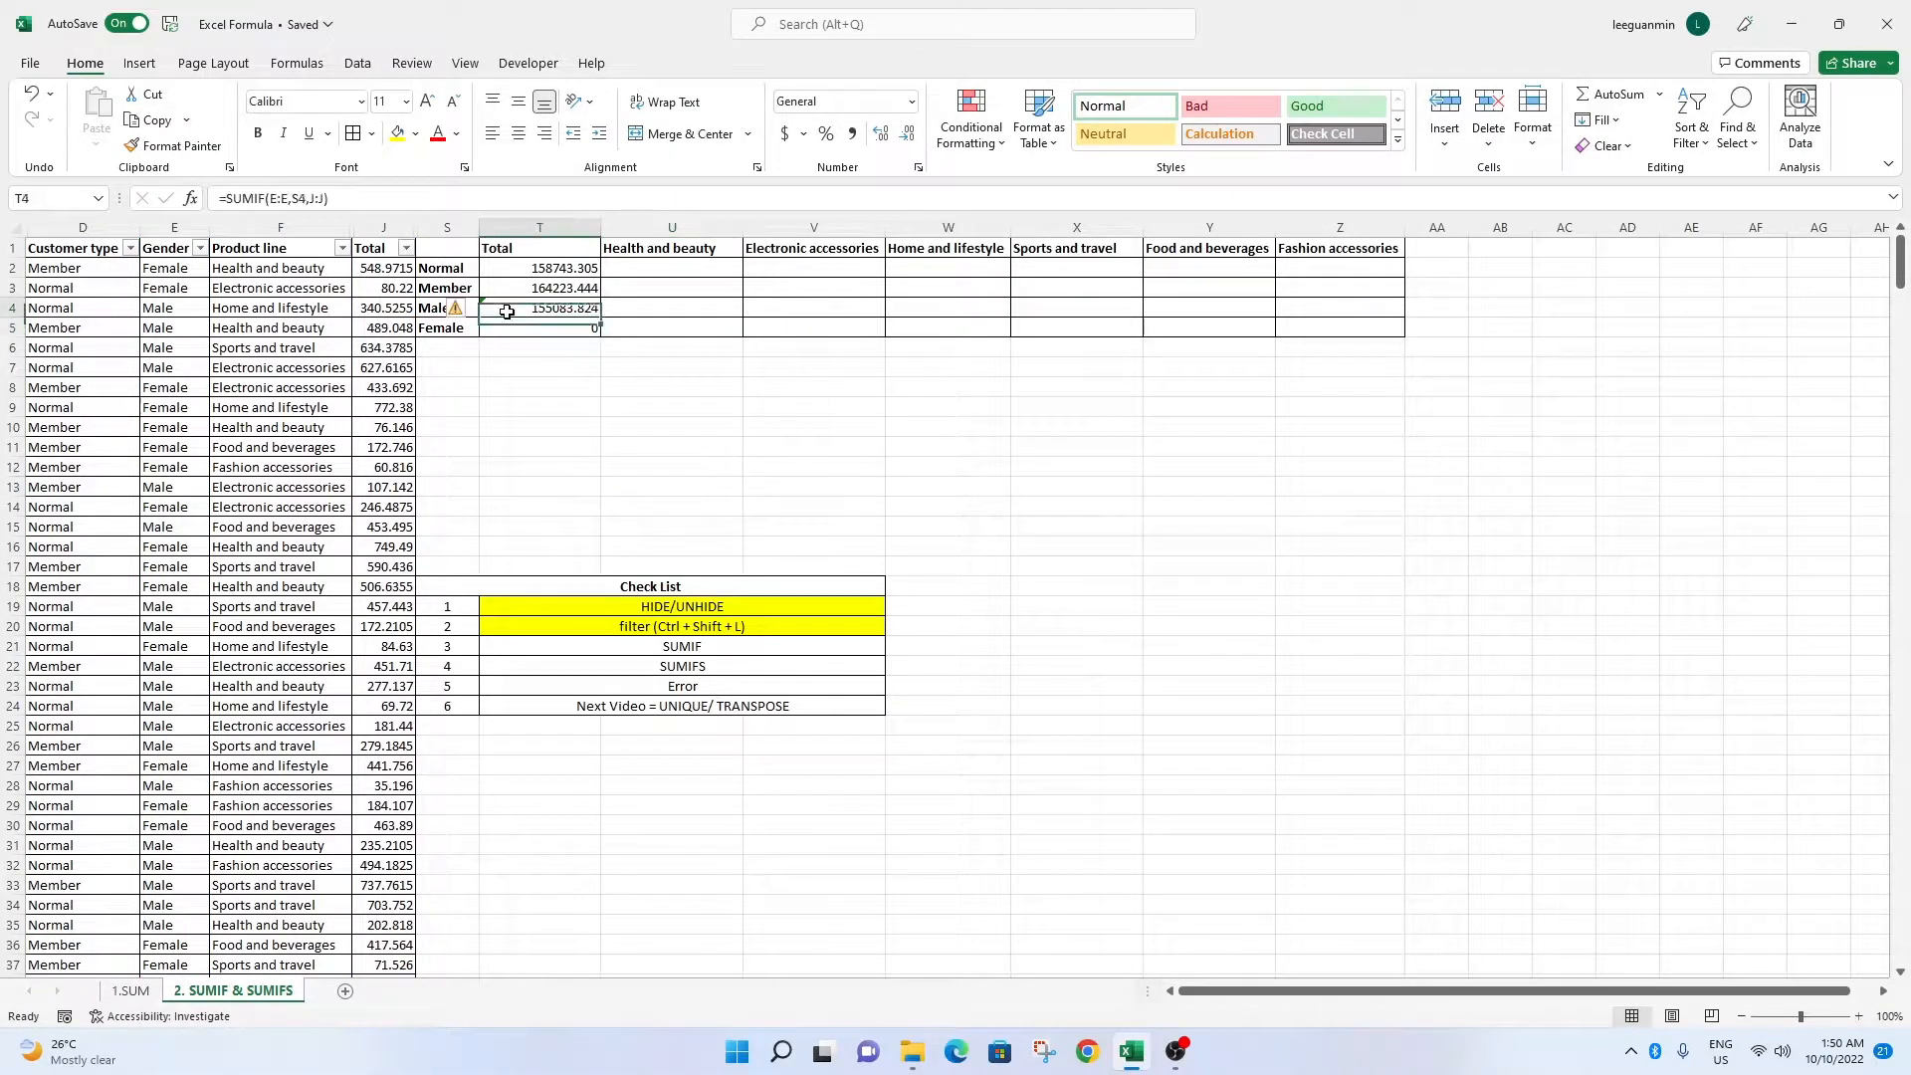
left_click(465, 309)
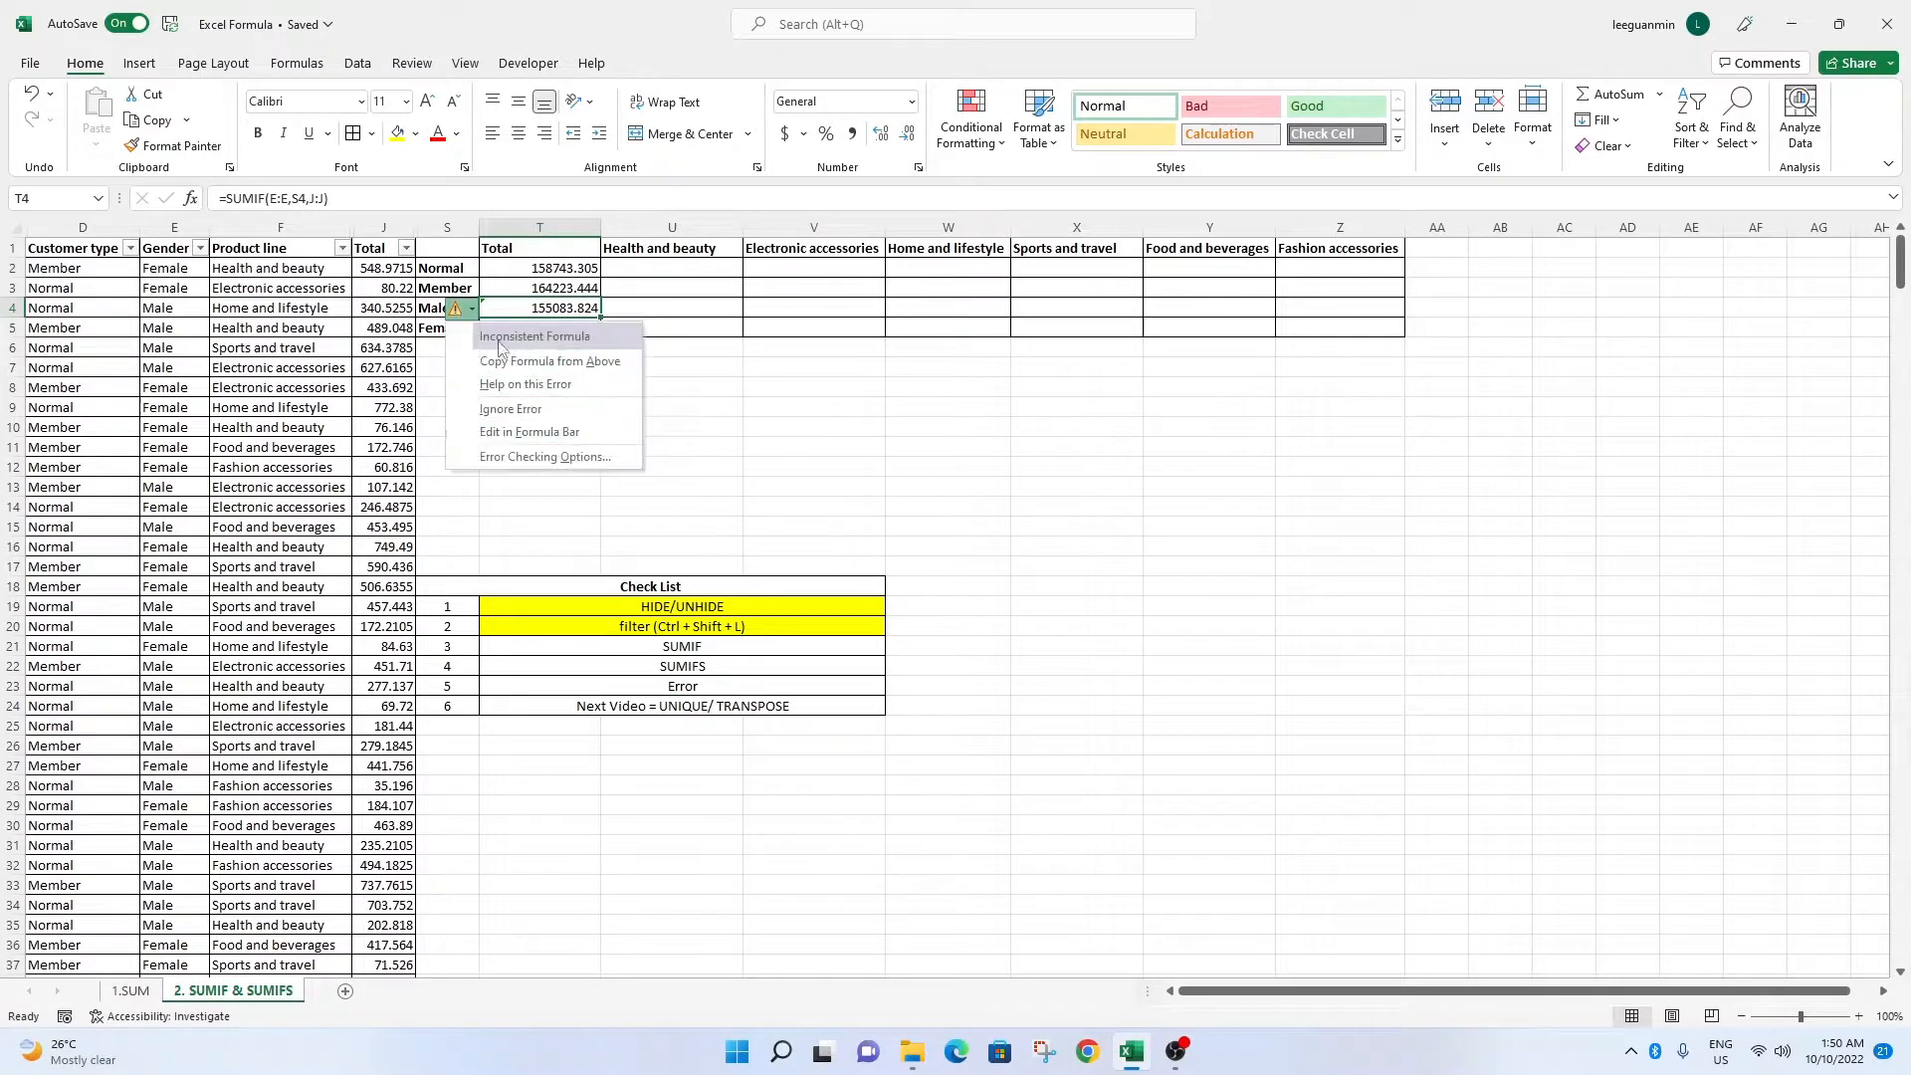
left_click(810, 406)
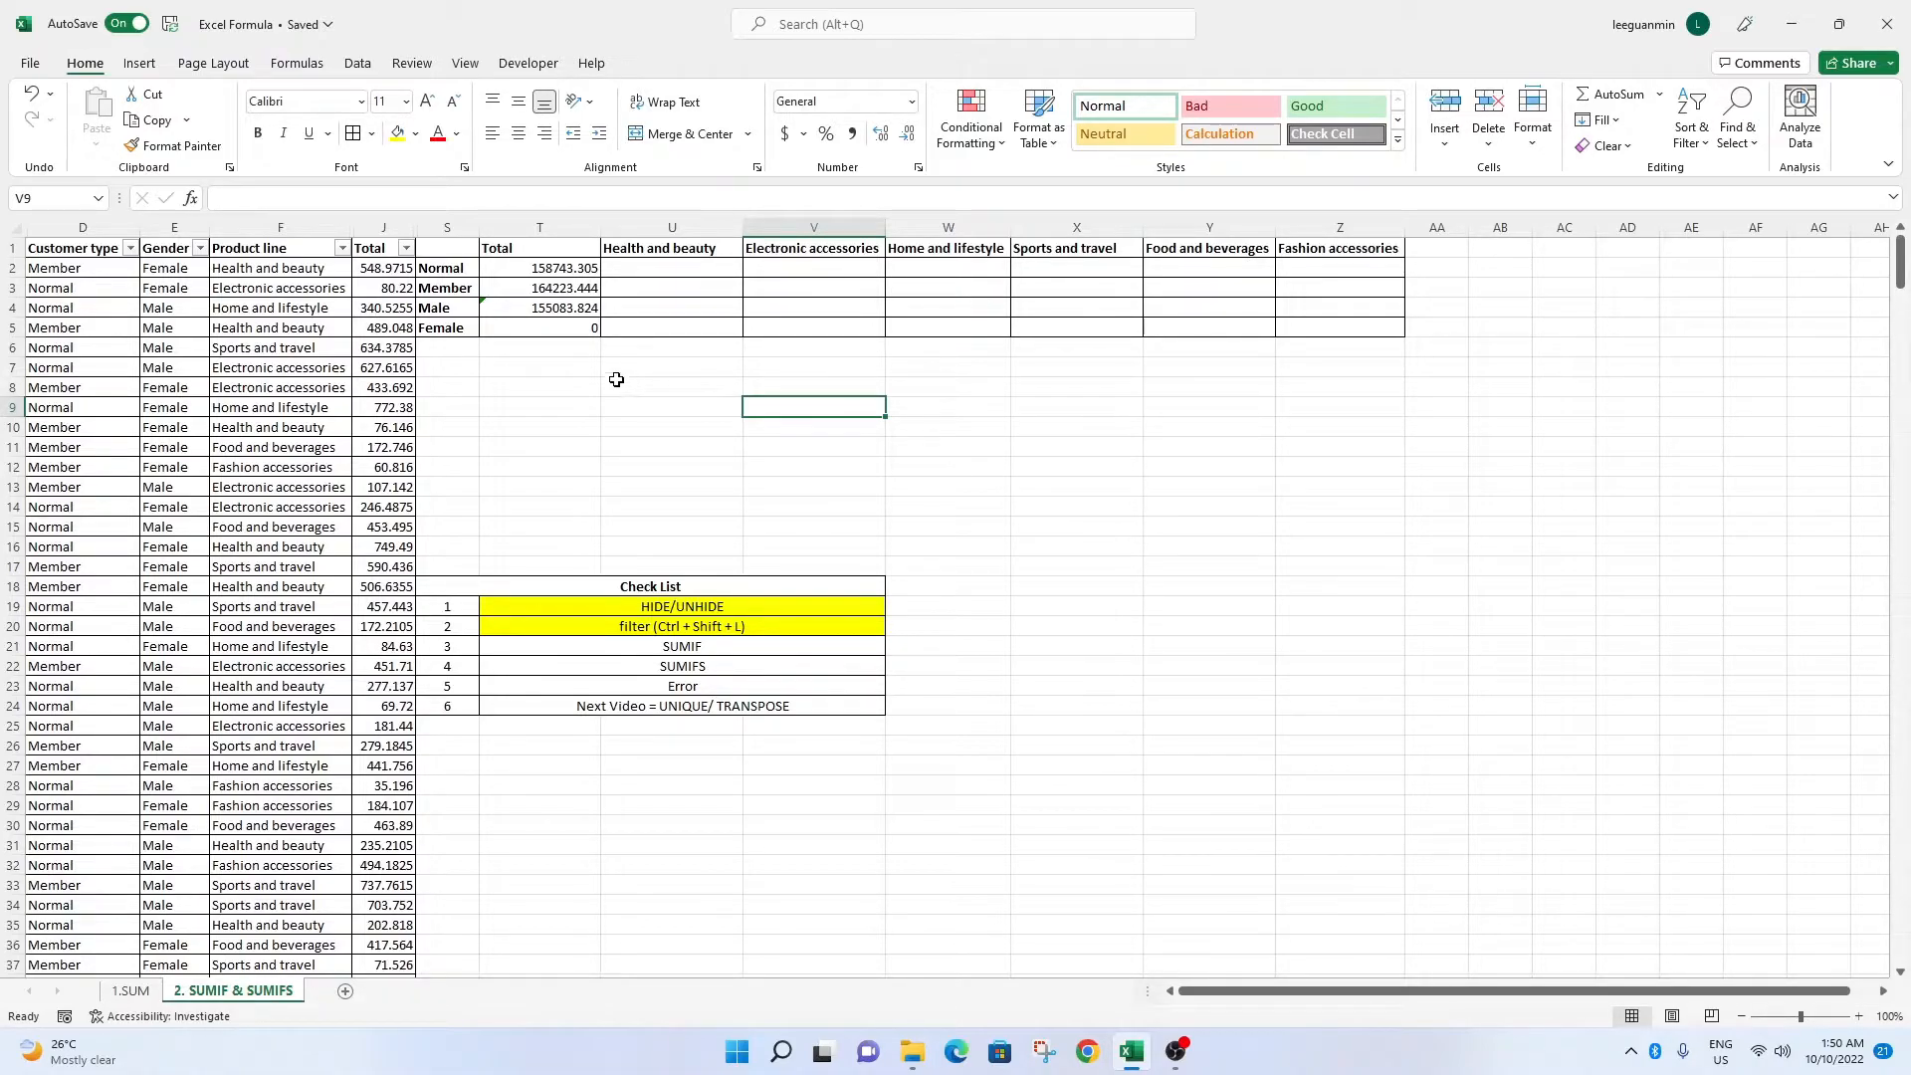
Compare the SUMIF criteria ranges of the Member, Male and Female totals and examine the error-checking options of the Male formula in T4.
left_click(559, 286)
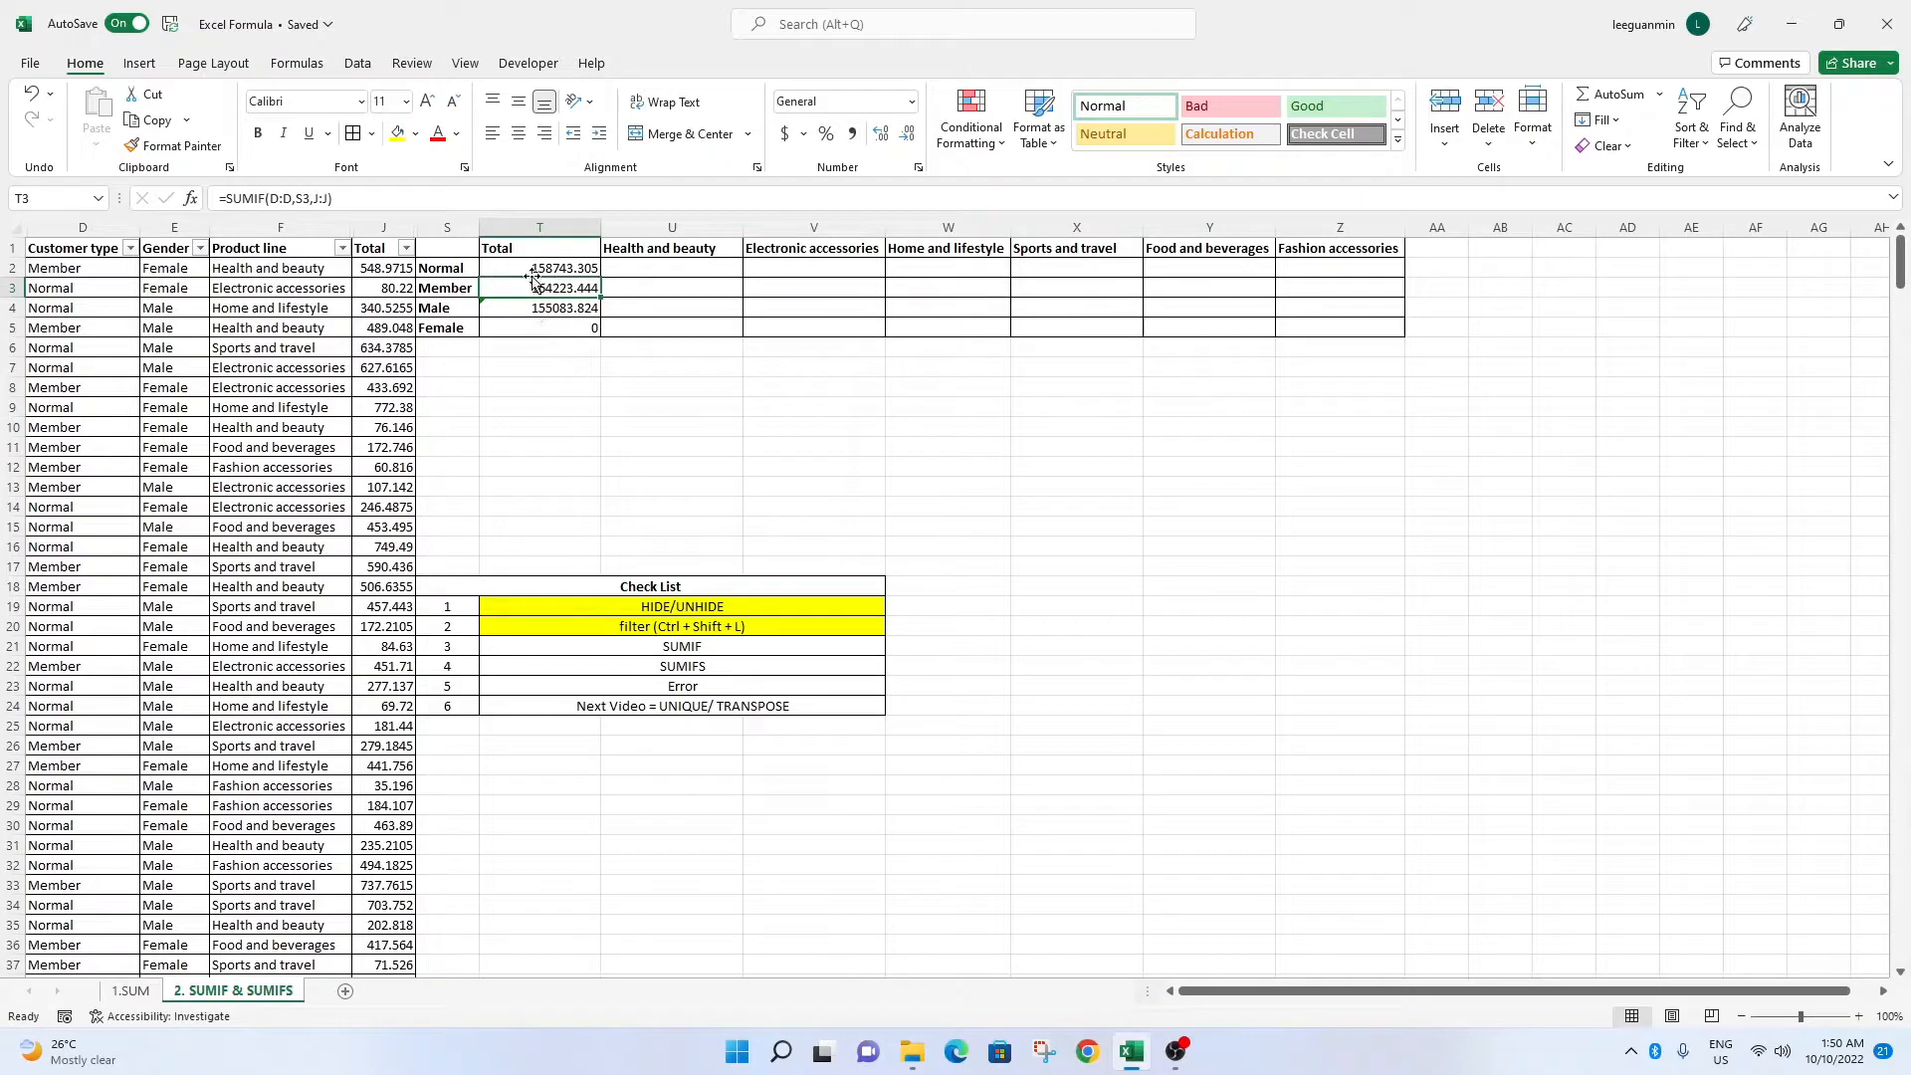
left_click(543, 335)
left_click(547, 303)
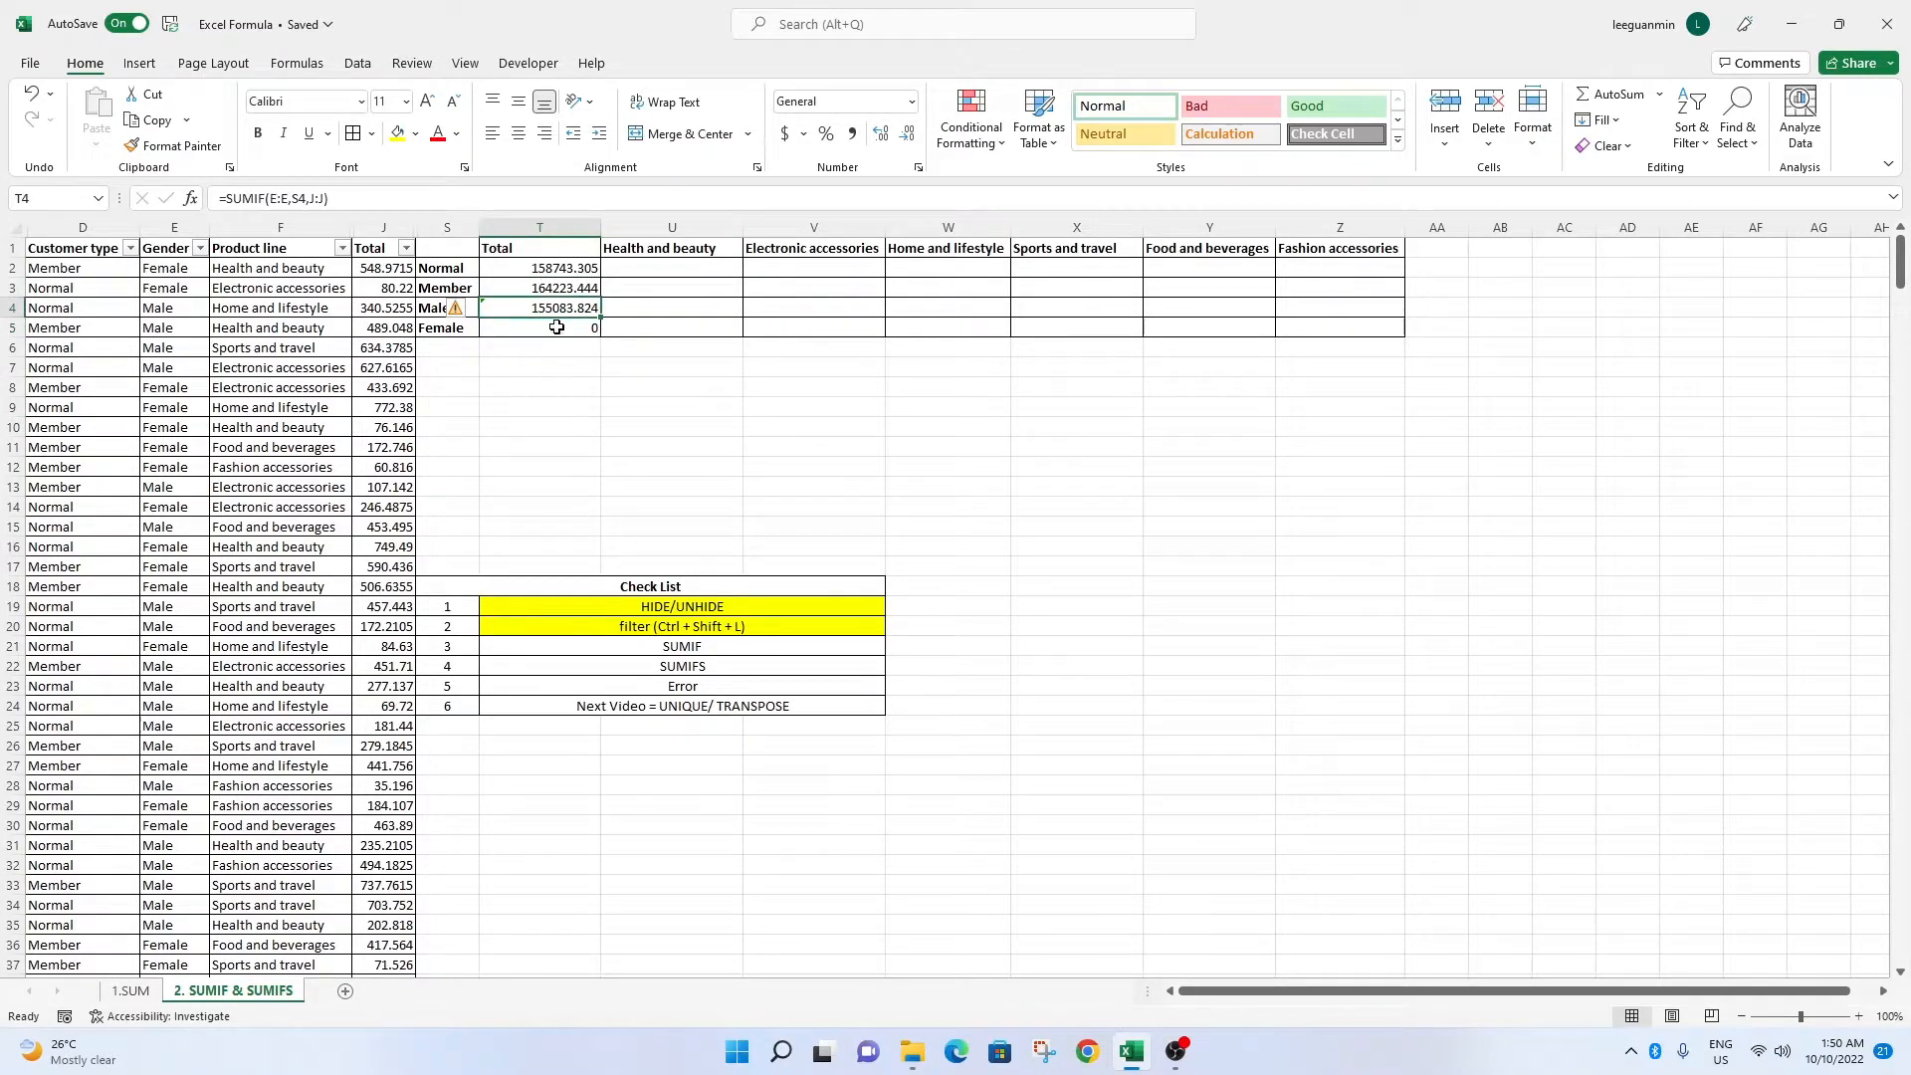
left_click(553, 288)
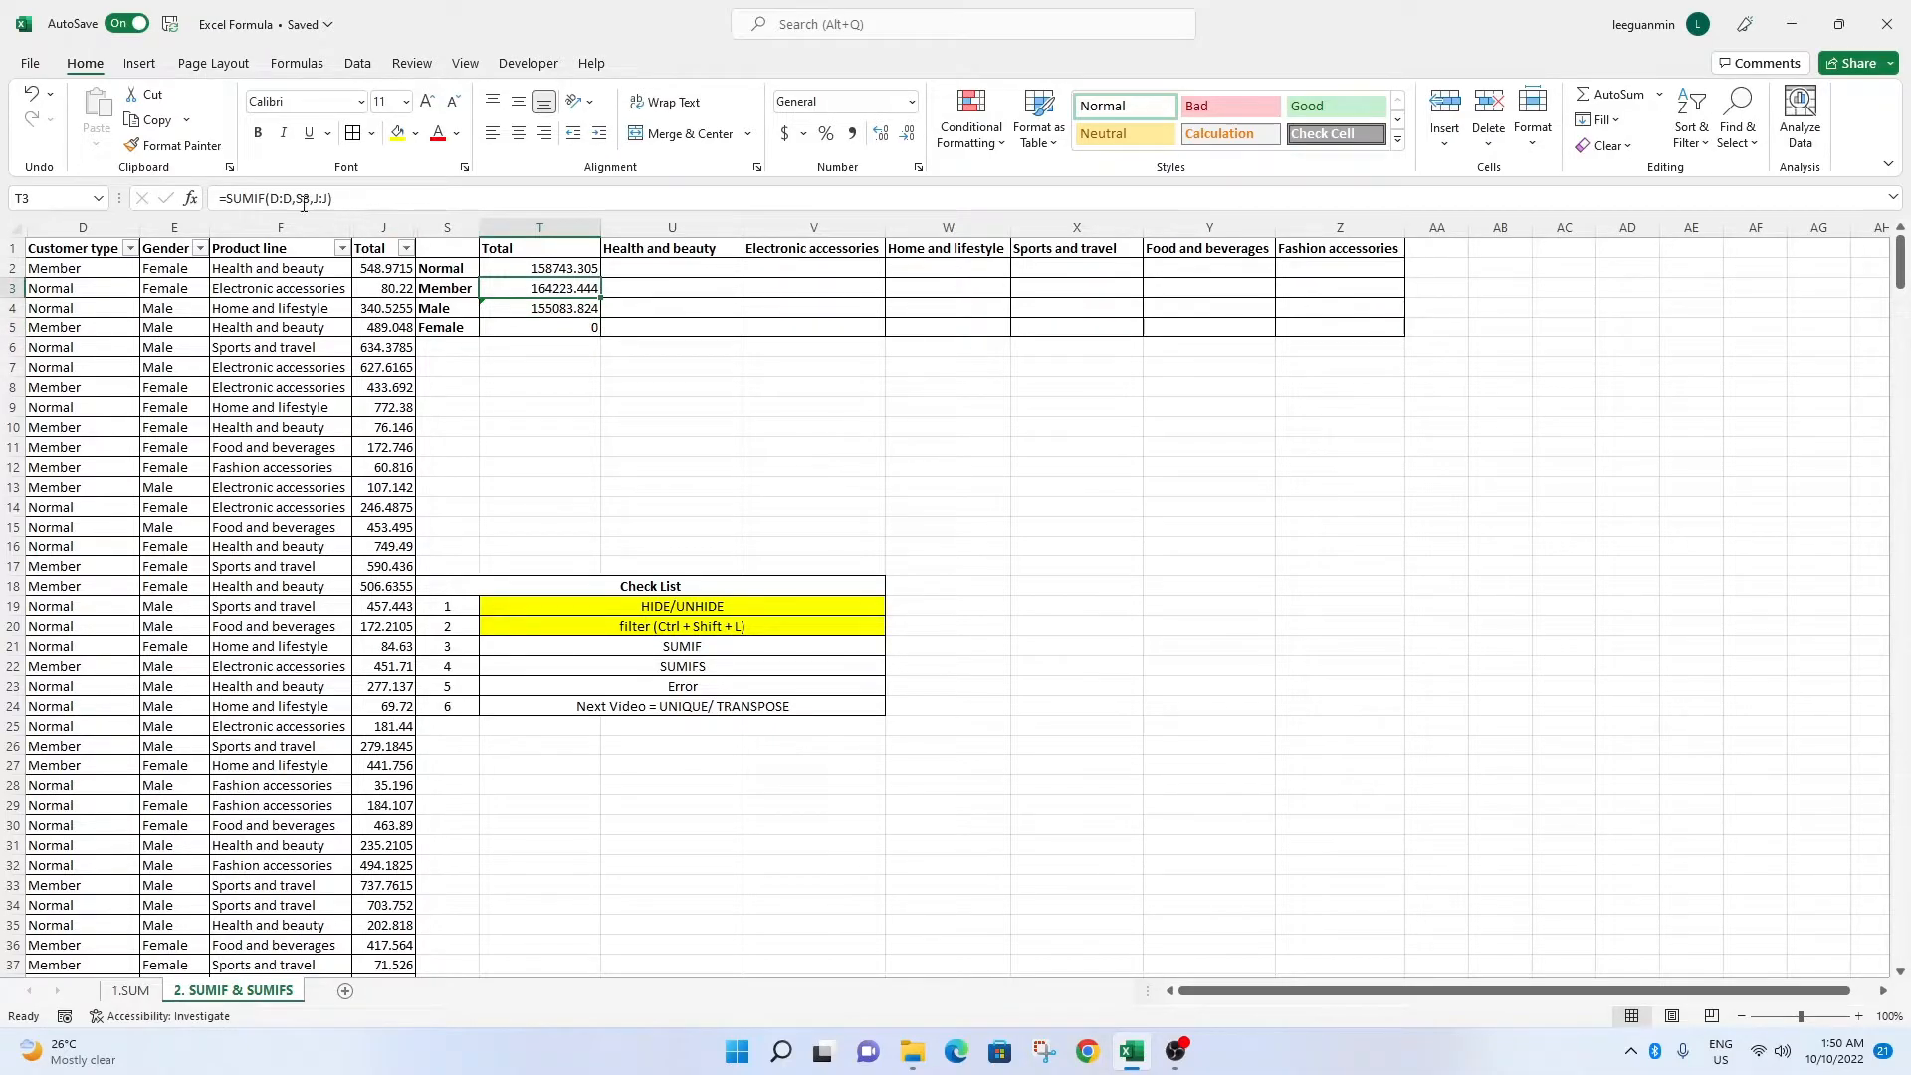
left_click(557, 307)
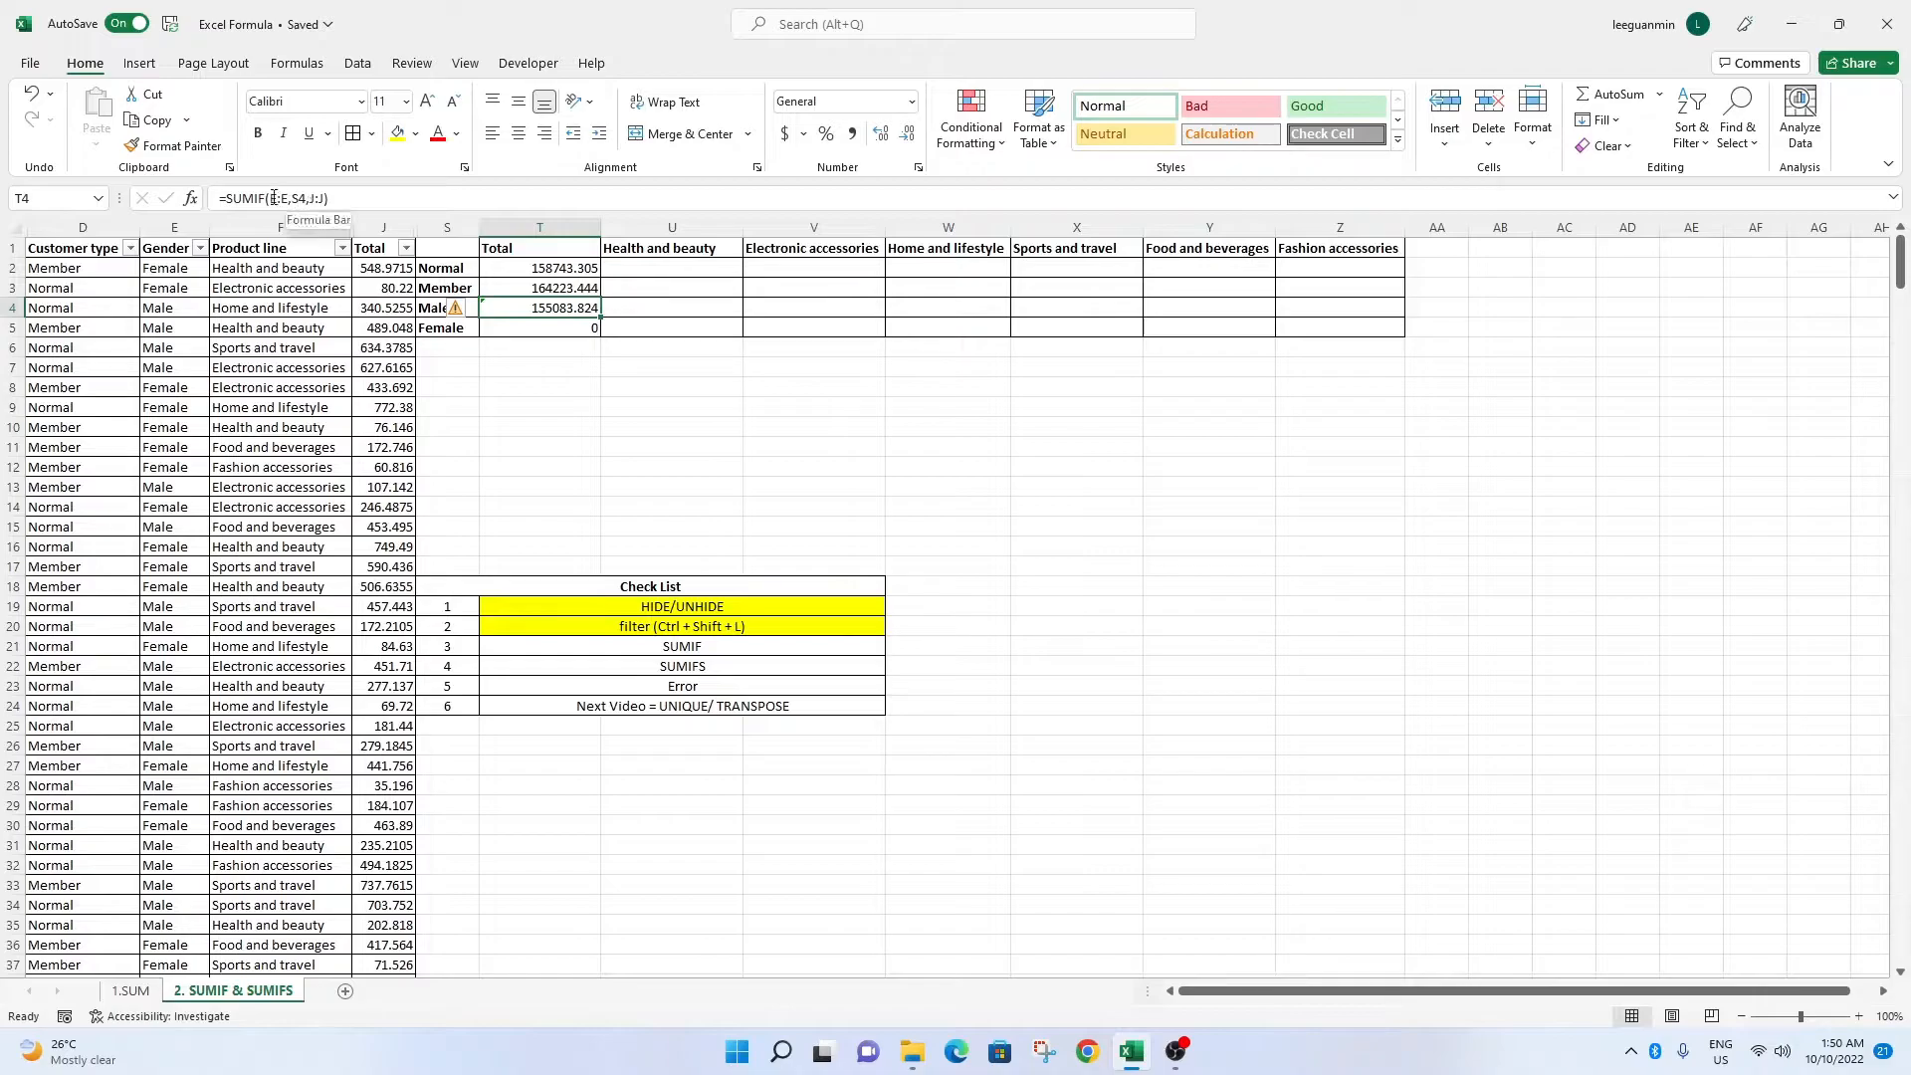
left_click(468, 308)
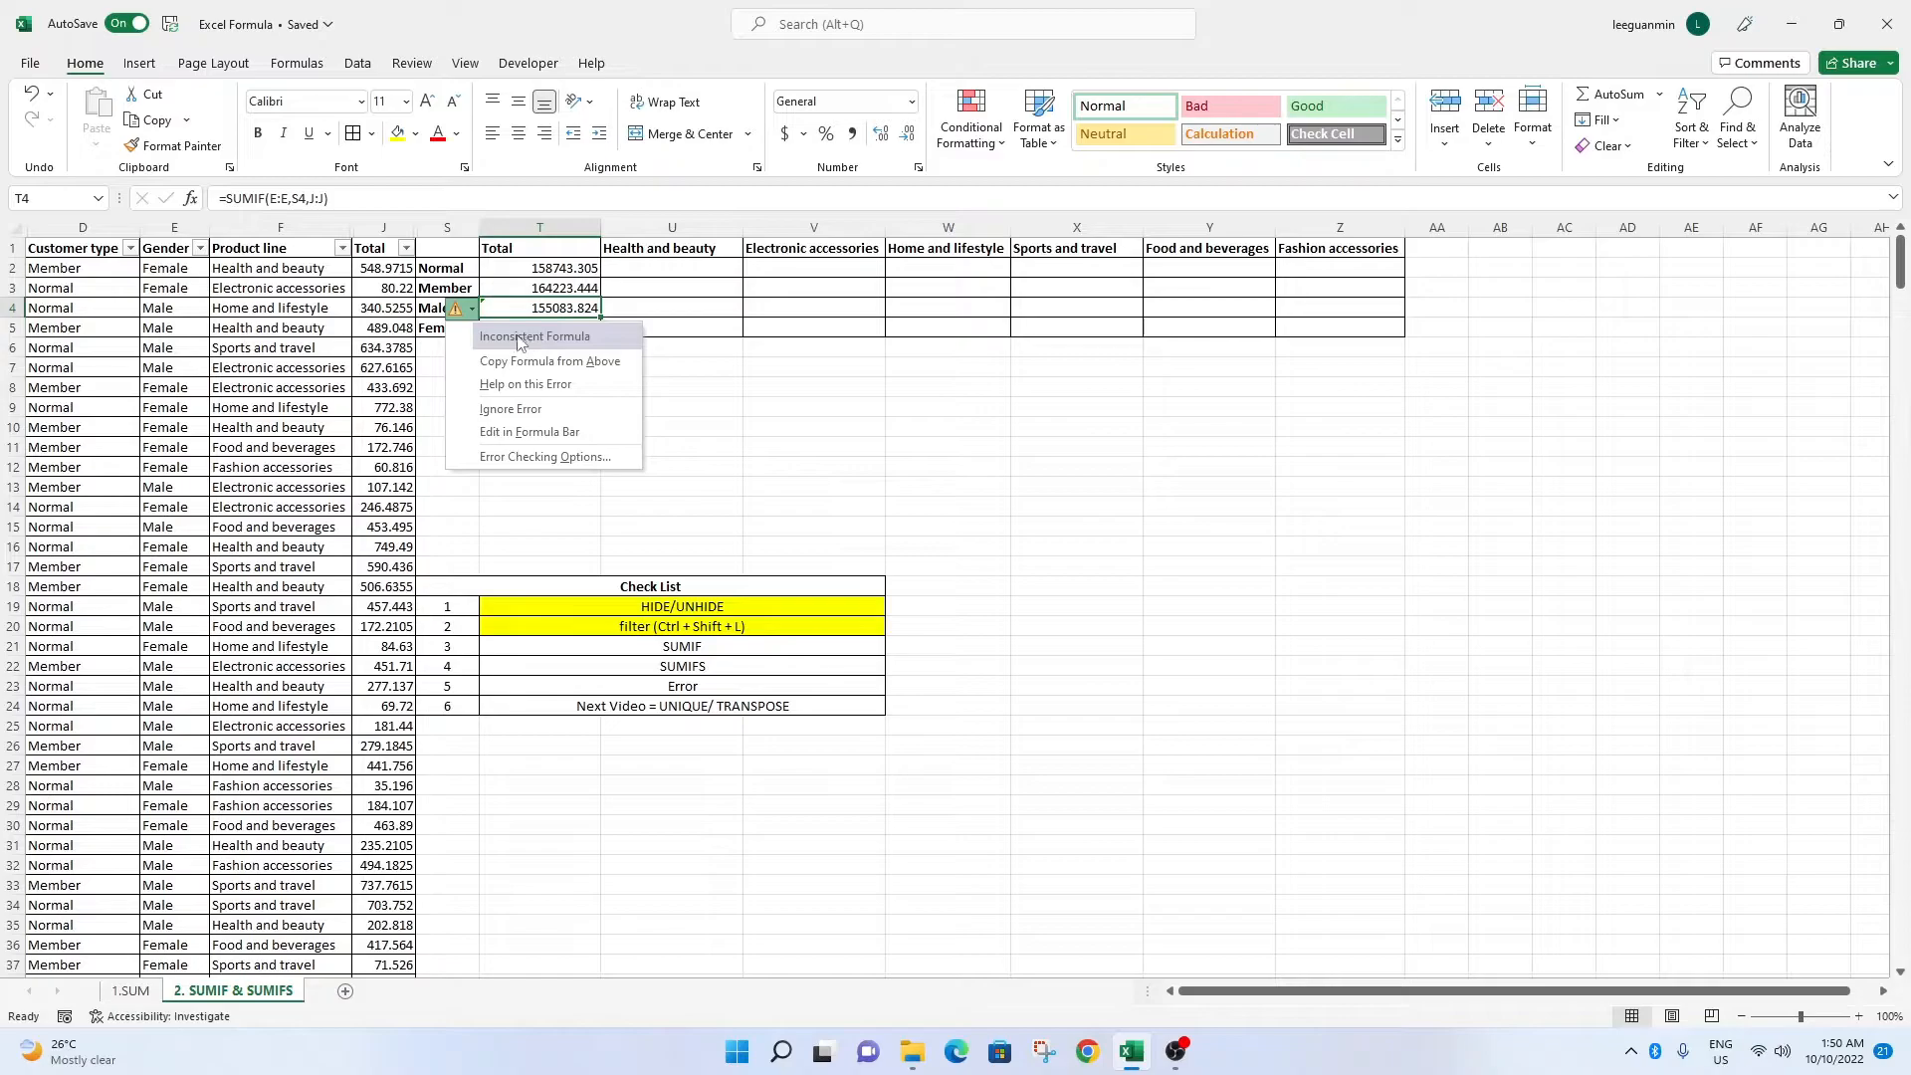
left_click(796, 428)
Copy the Male SUMIF formula from T4 down to the Female total in T5.
left_click(577, 308)
left_click_drag(600, 321, 600, 338)
left_click(572, 406)
left_click(533, 312)
left_click(486, 414)
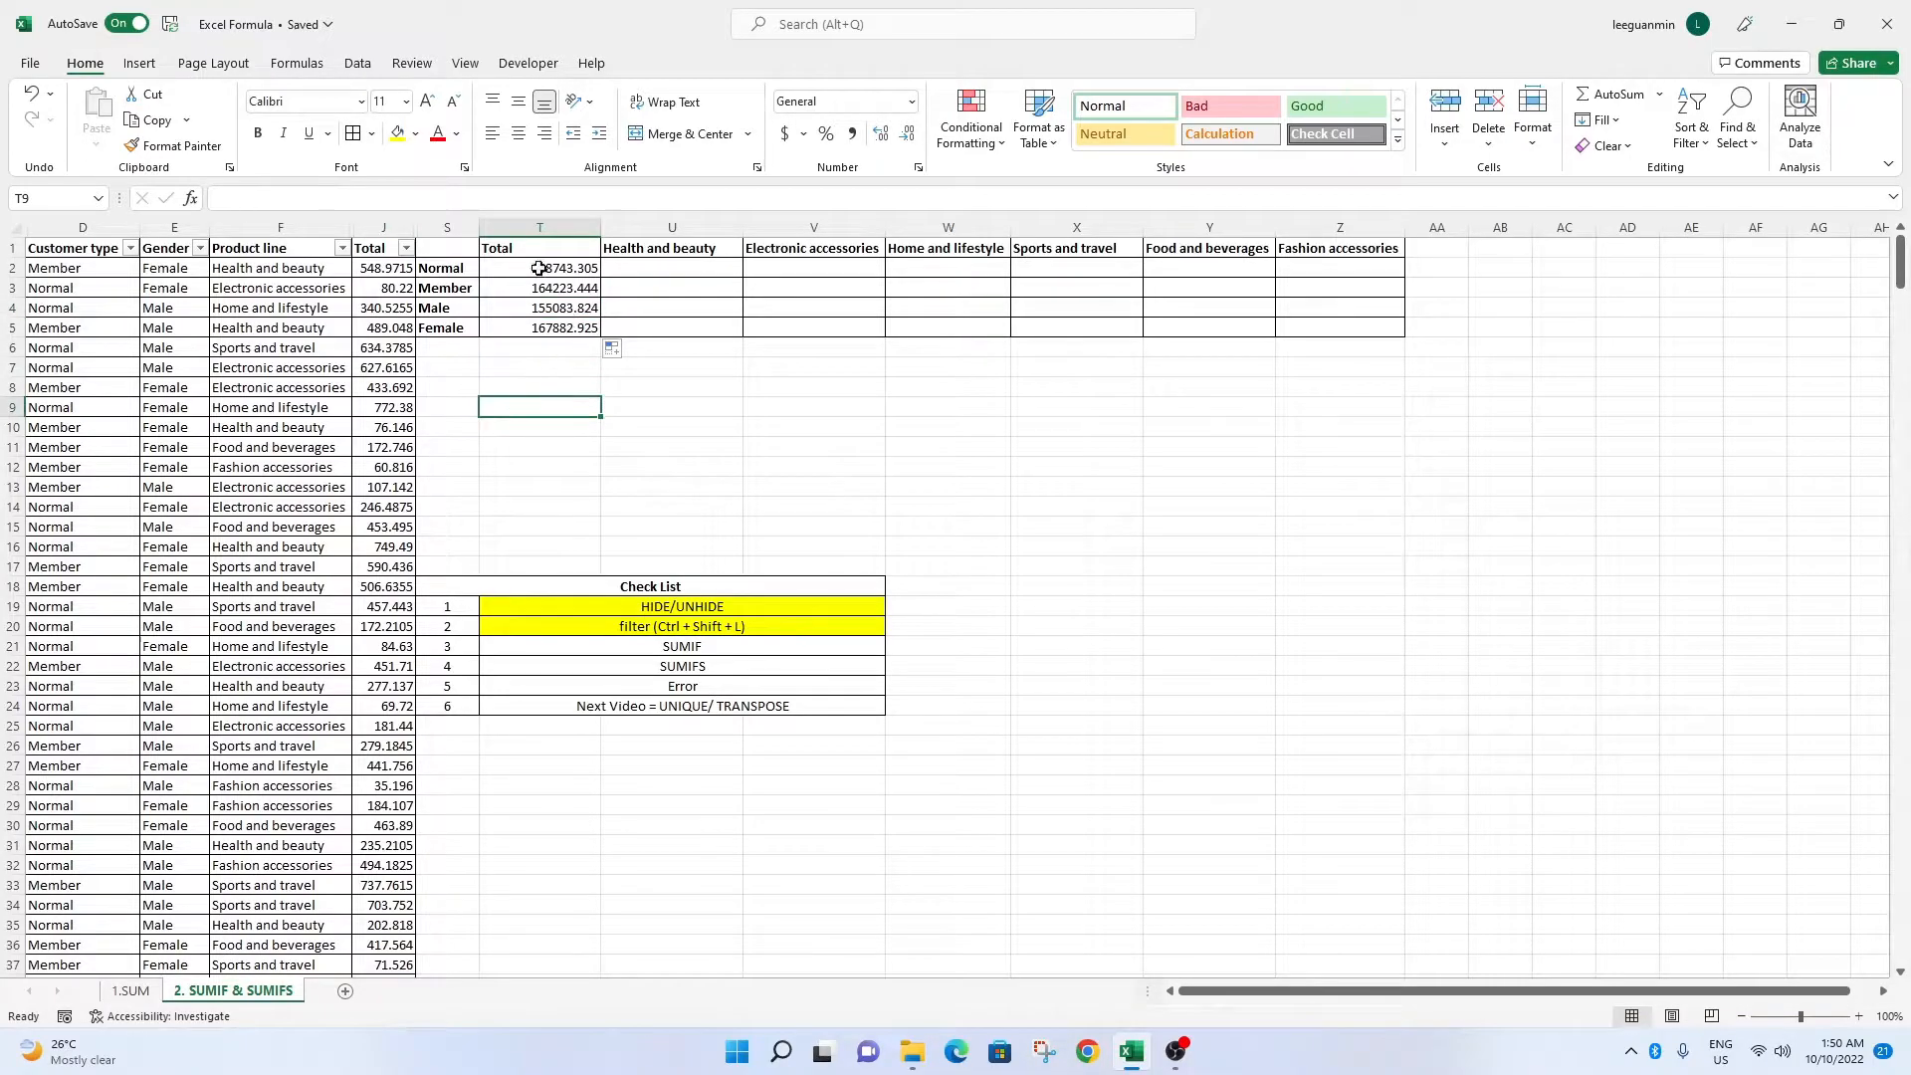
Review the SUMIF formulas behind the Normal, Member, Male and Female totals in T2:T5.
left_click(552, 313)
left_click(542, 328)
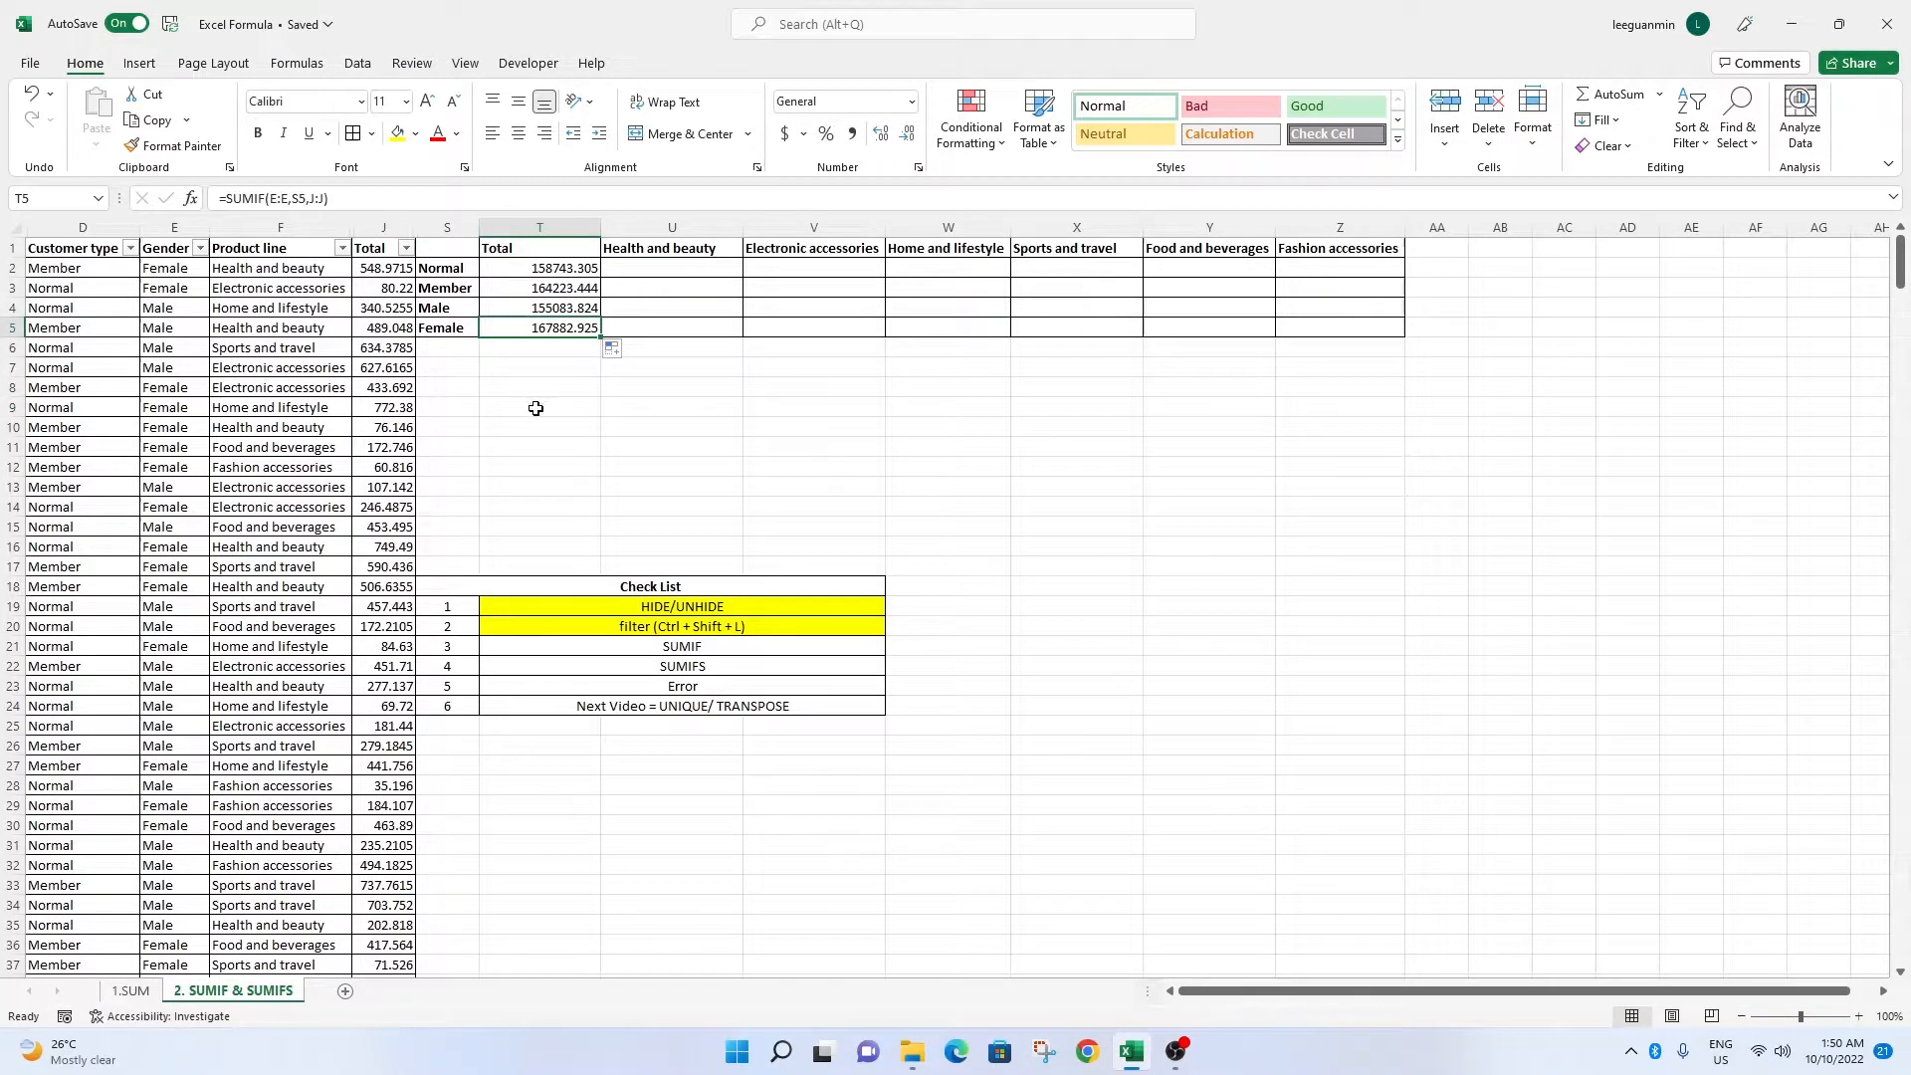
left_click(535, 308)
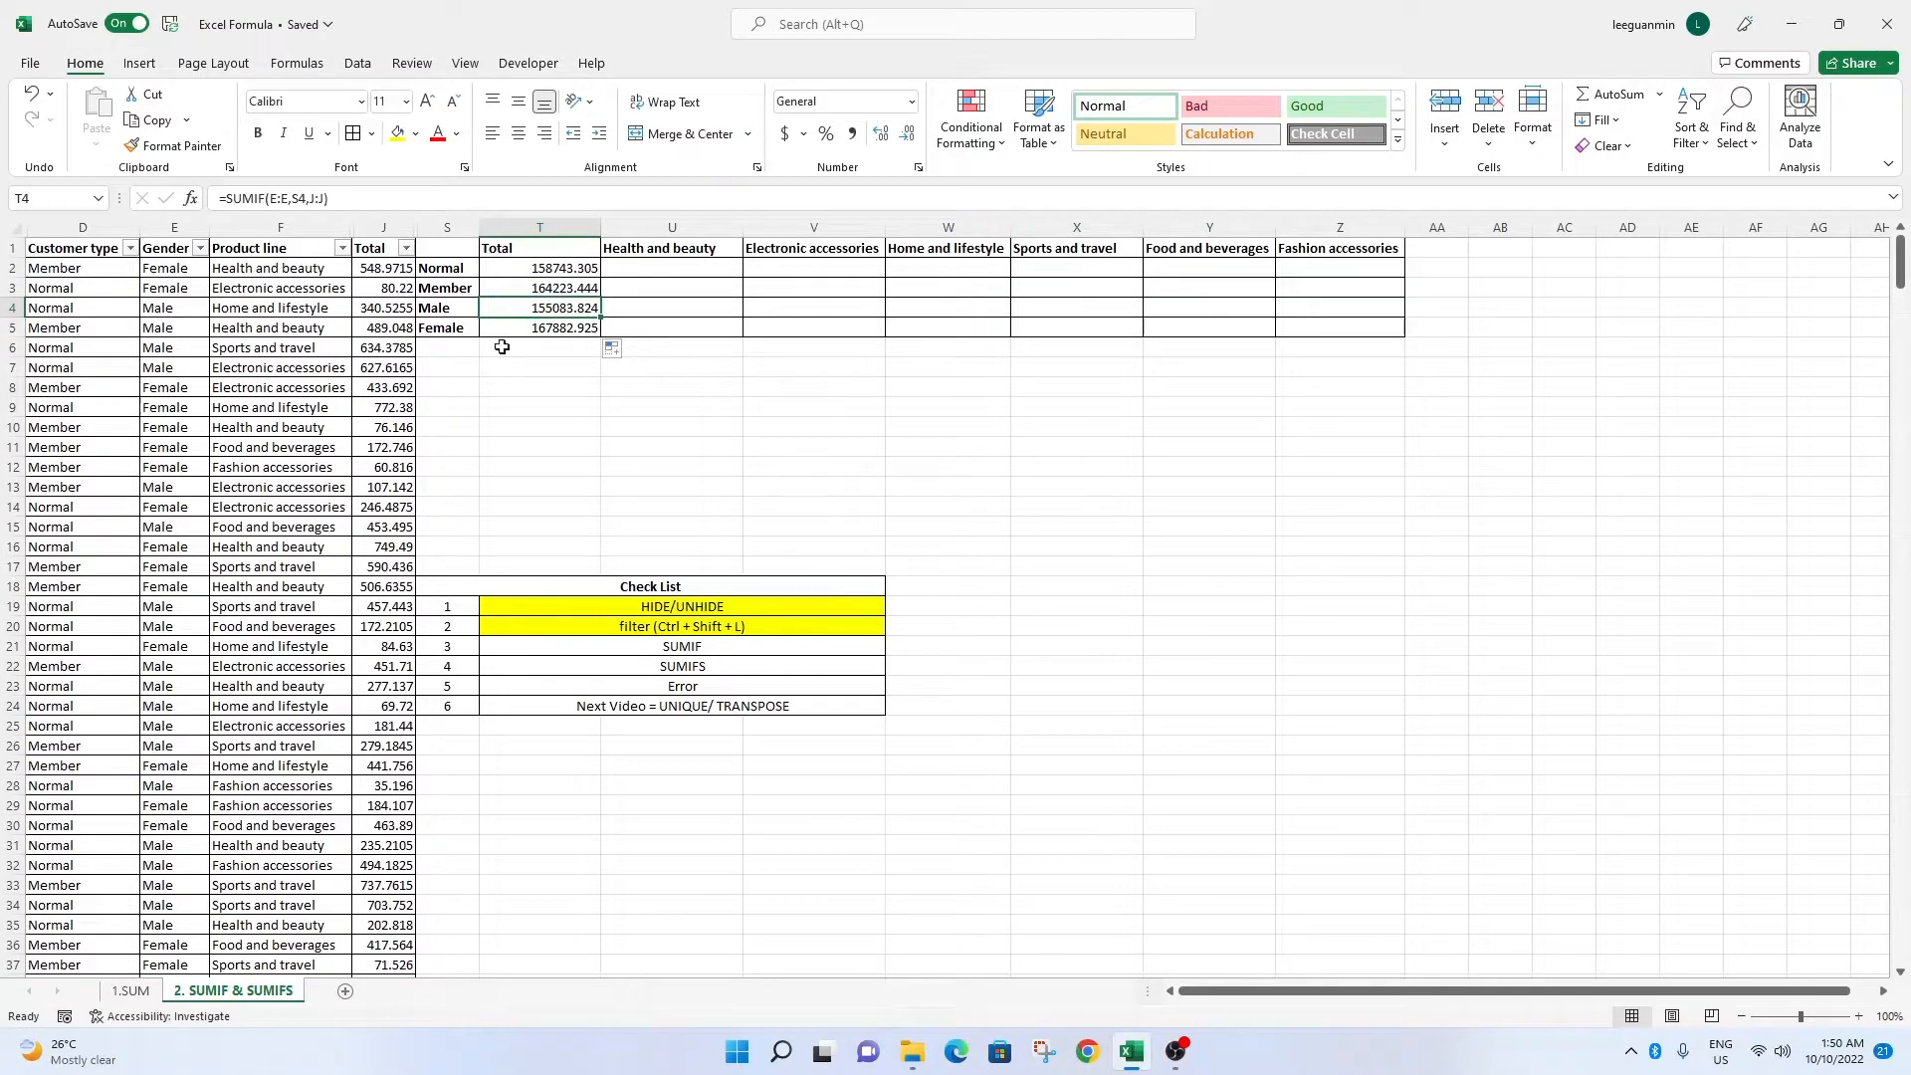
left_click(555, 321)
key("Up")
left_click(549, 270)
left_click(550, 290)
left_click(542, 309)
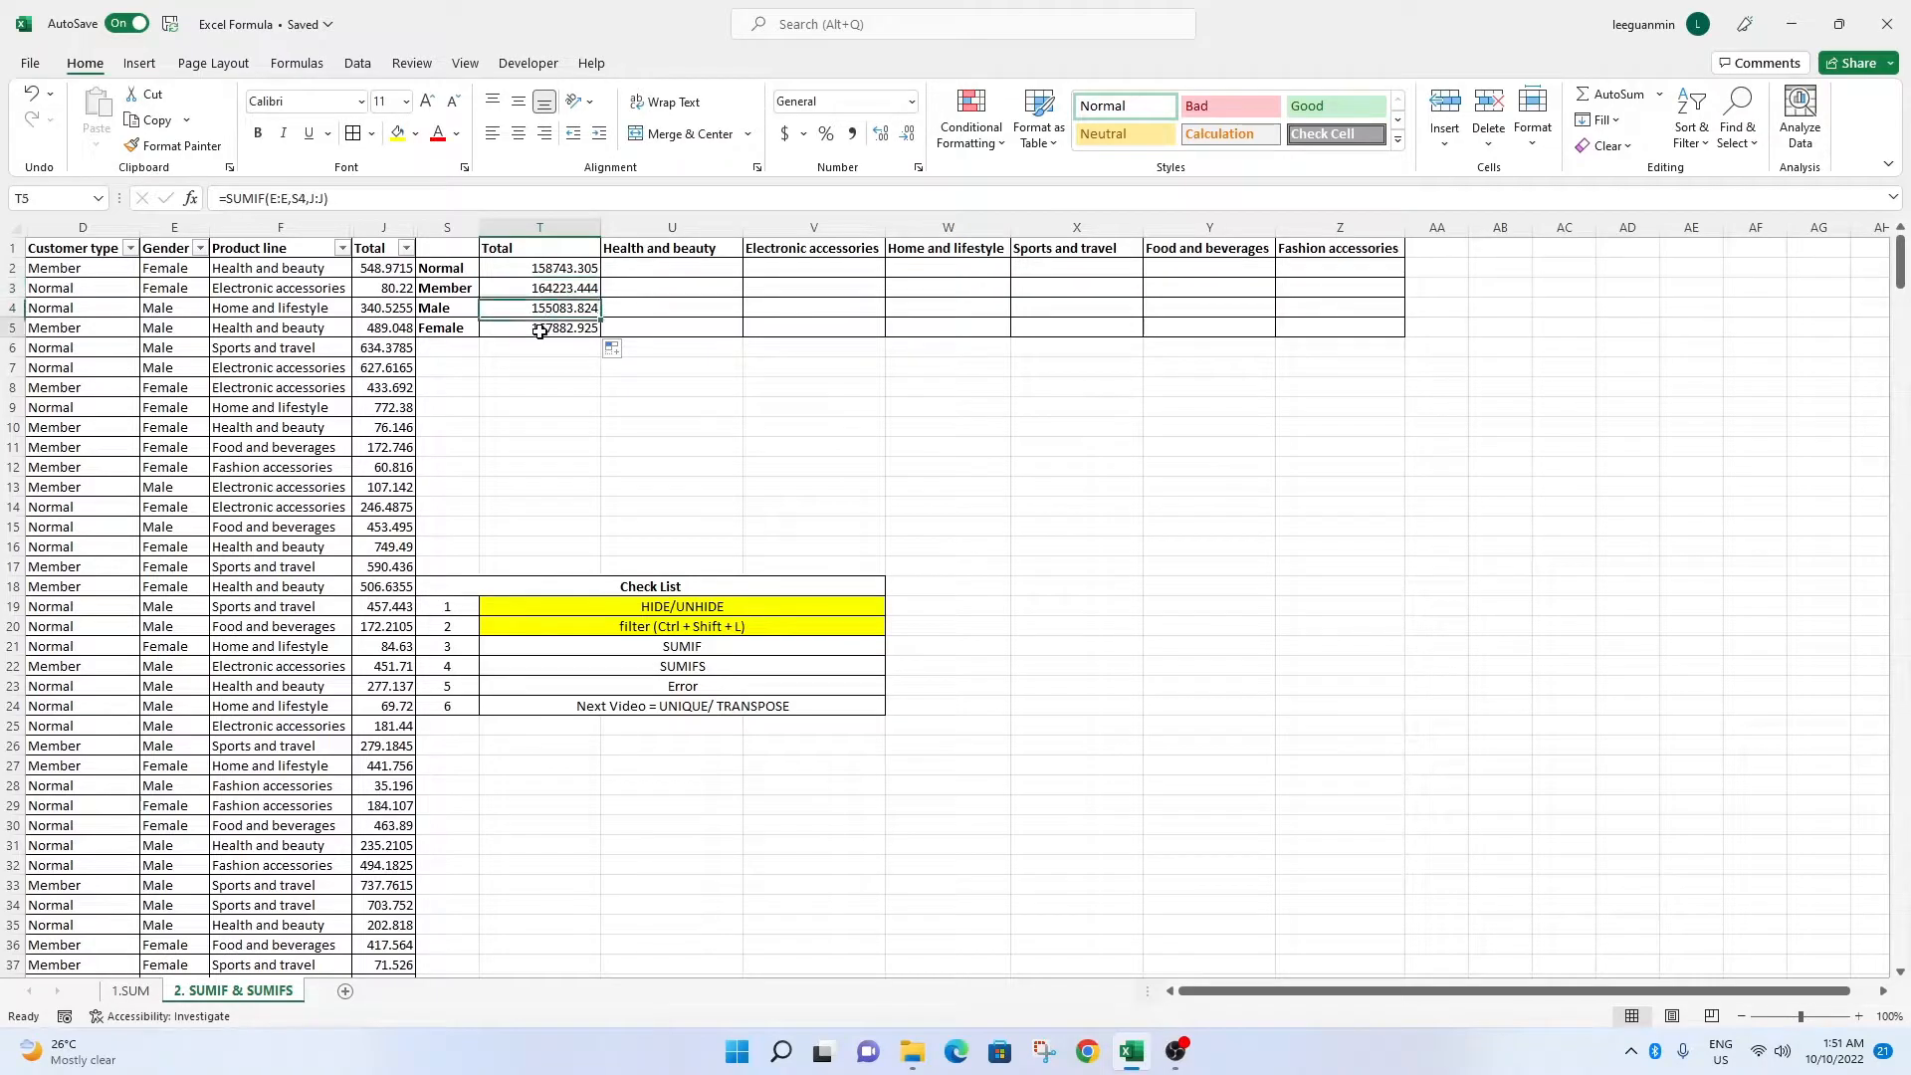
left_click(609, 502)
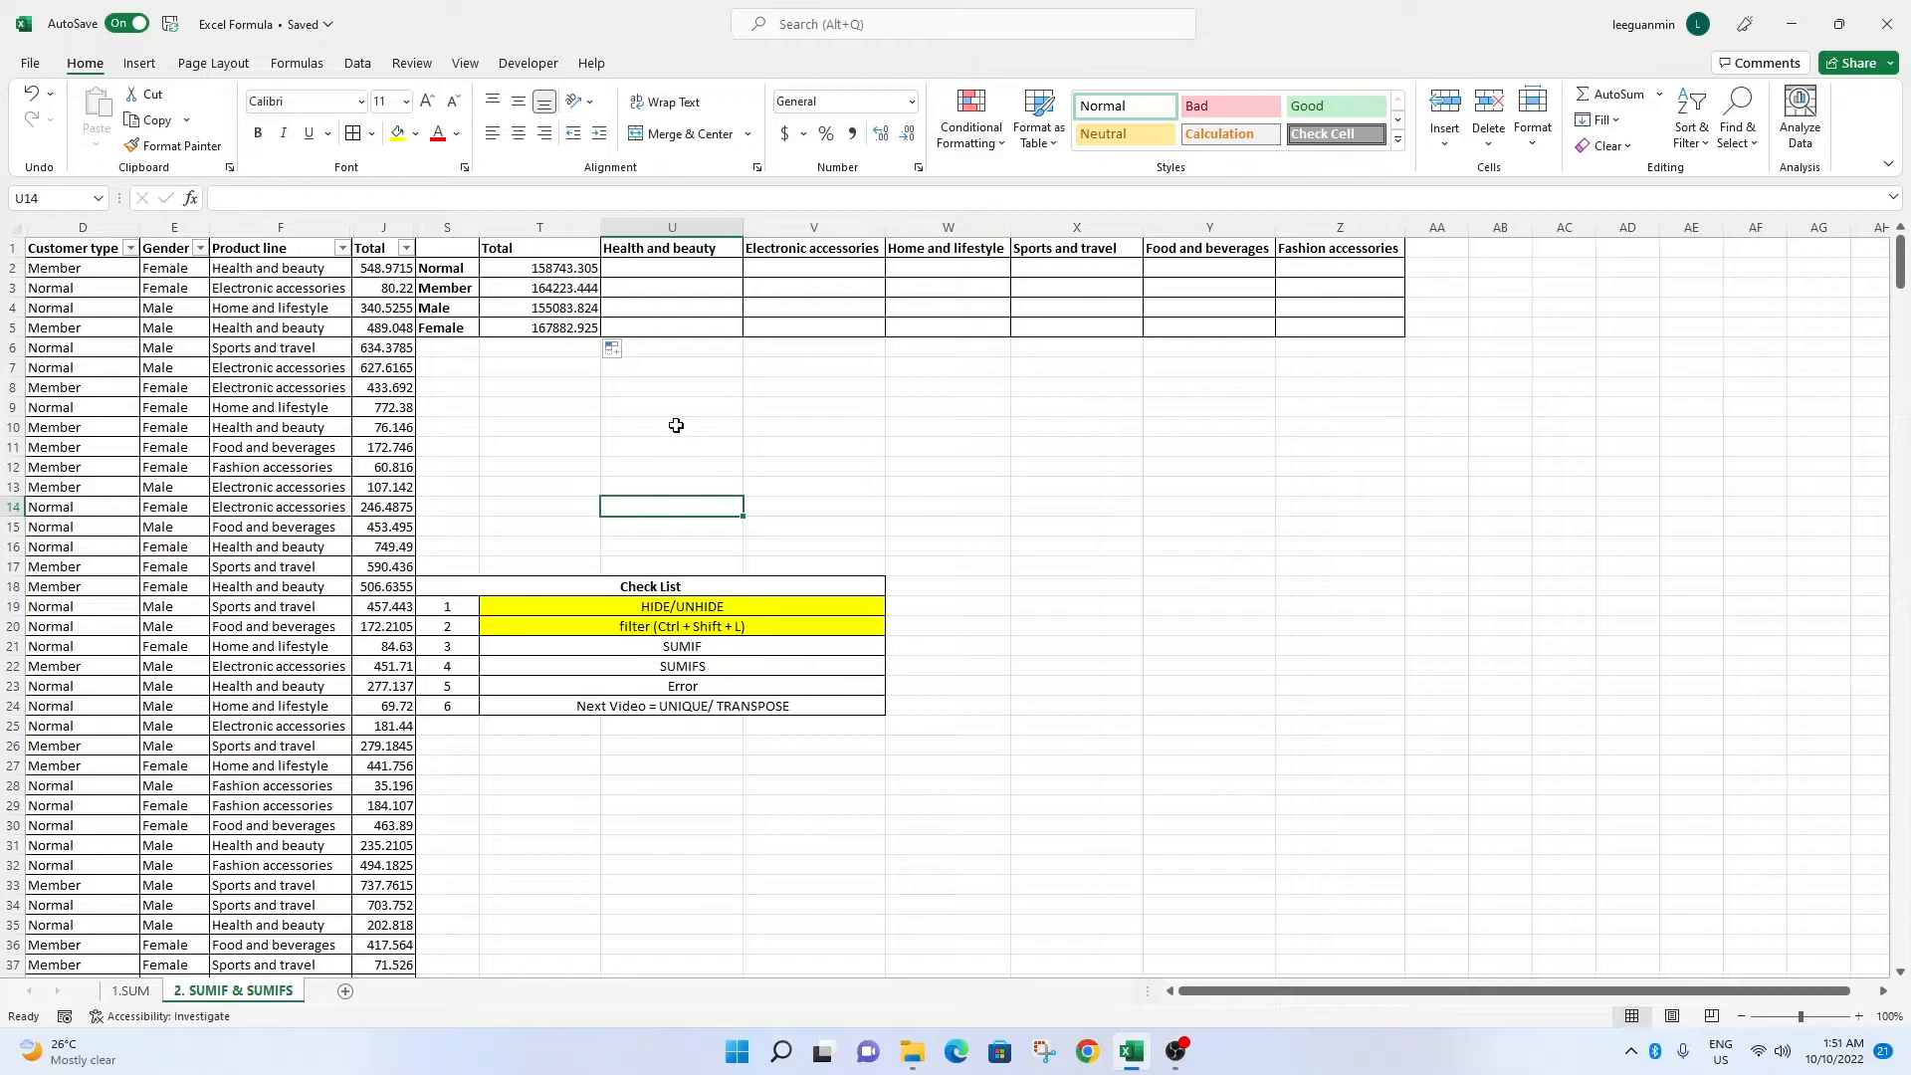
left_click(577, 273)
left_click(557, 227)
left_click(622, 410)
left_click(572, 271)
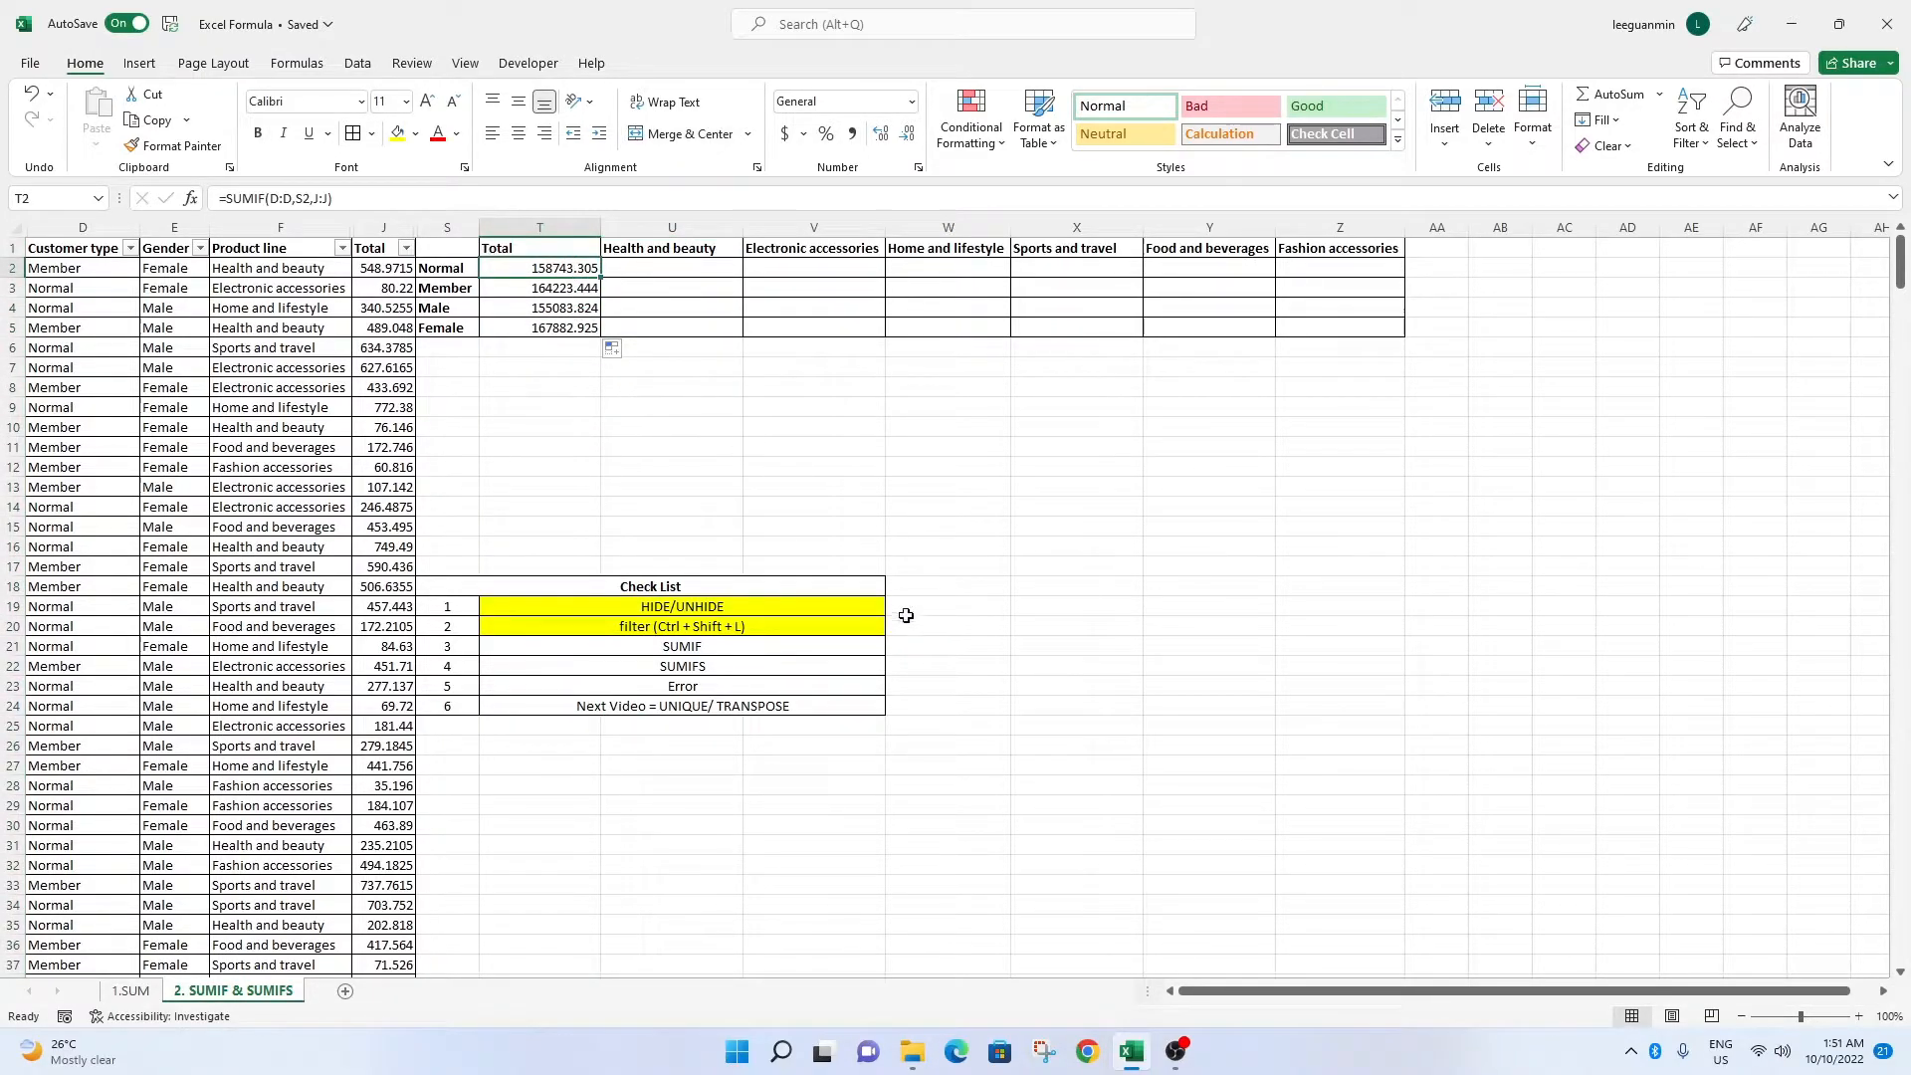
Enter the note "1 Criteria *" in W21, beside the checklist's SUMIF item.
left_click(911, 650)
type("1 Criteri")
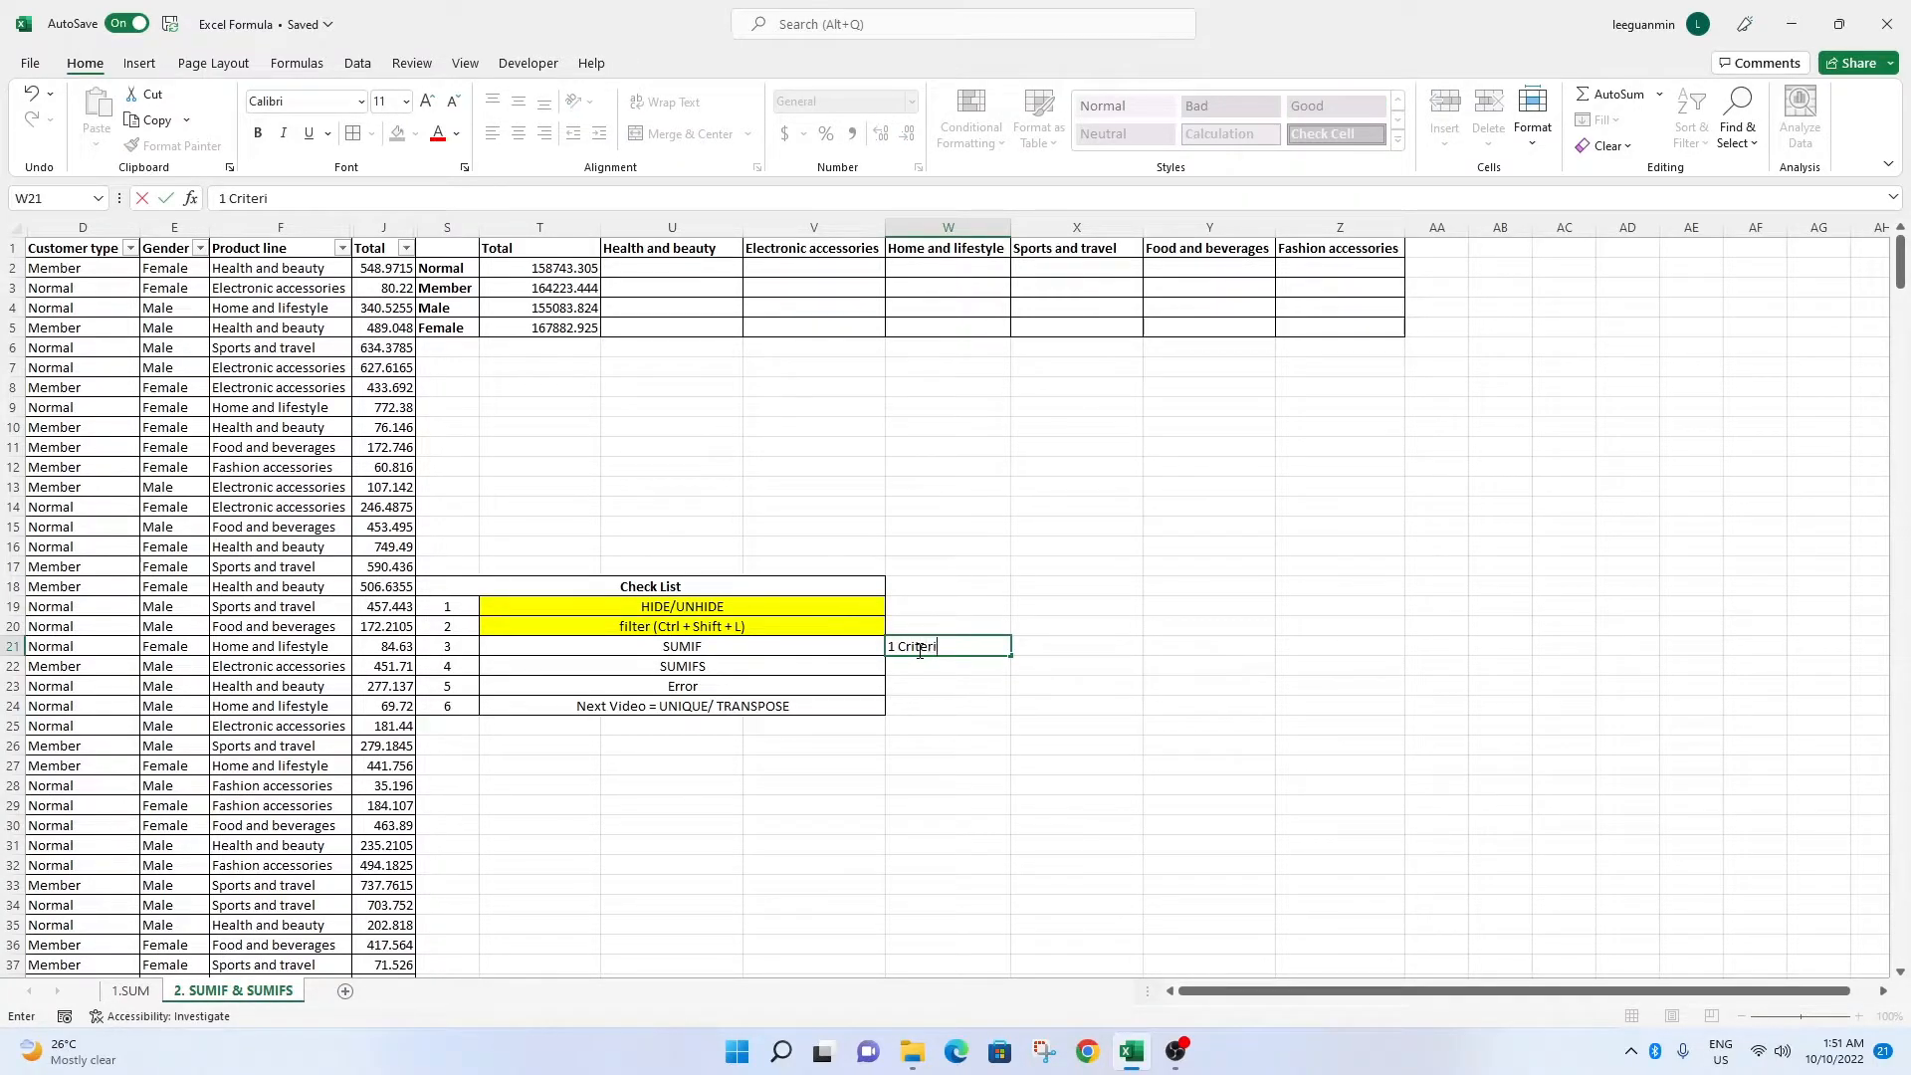
type("a *")
left_click(1177, 446)
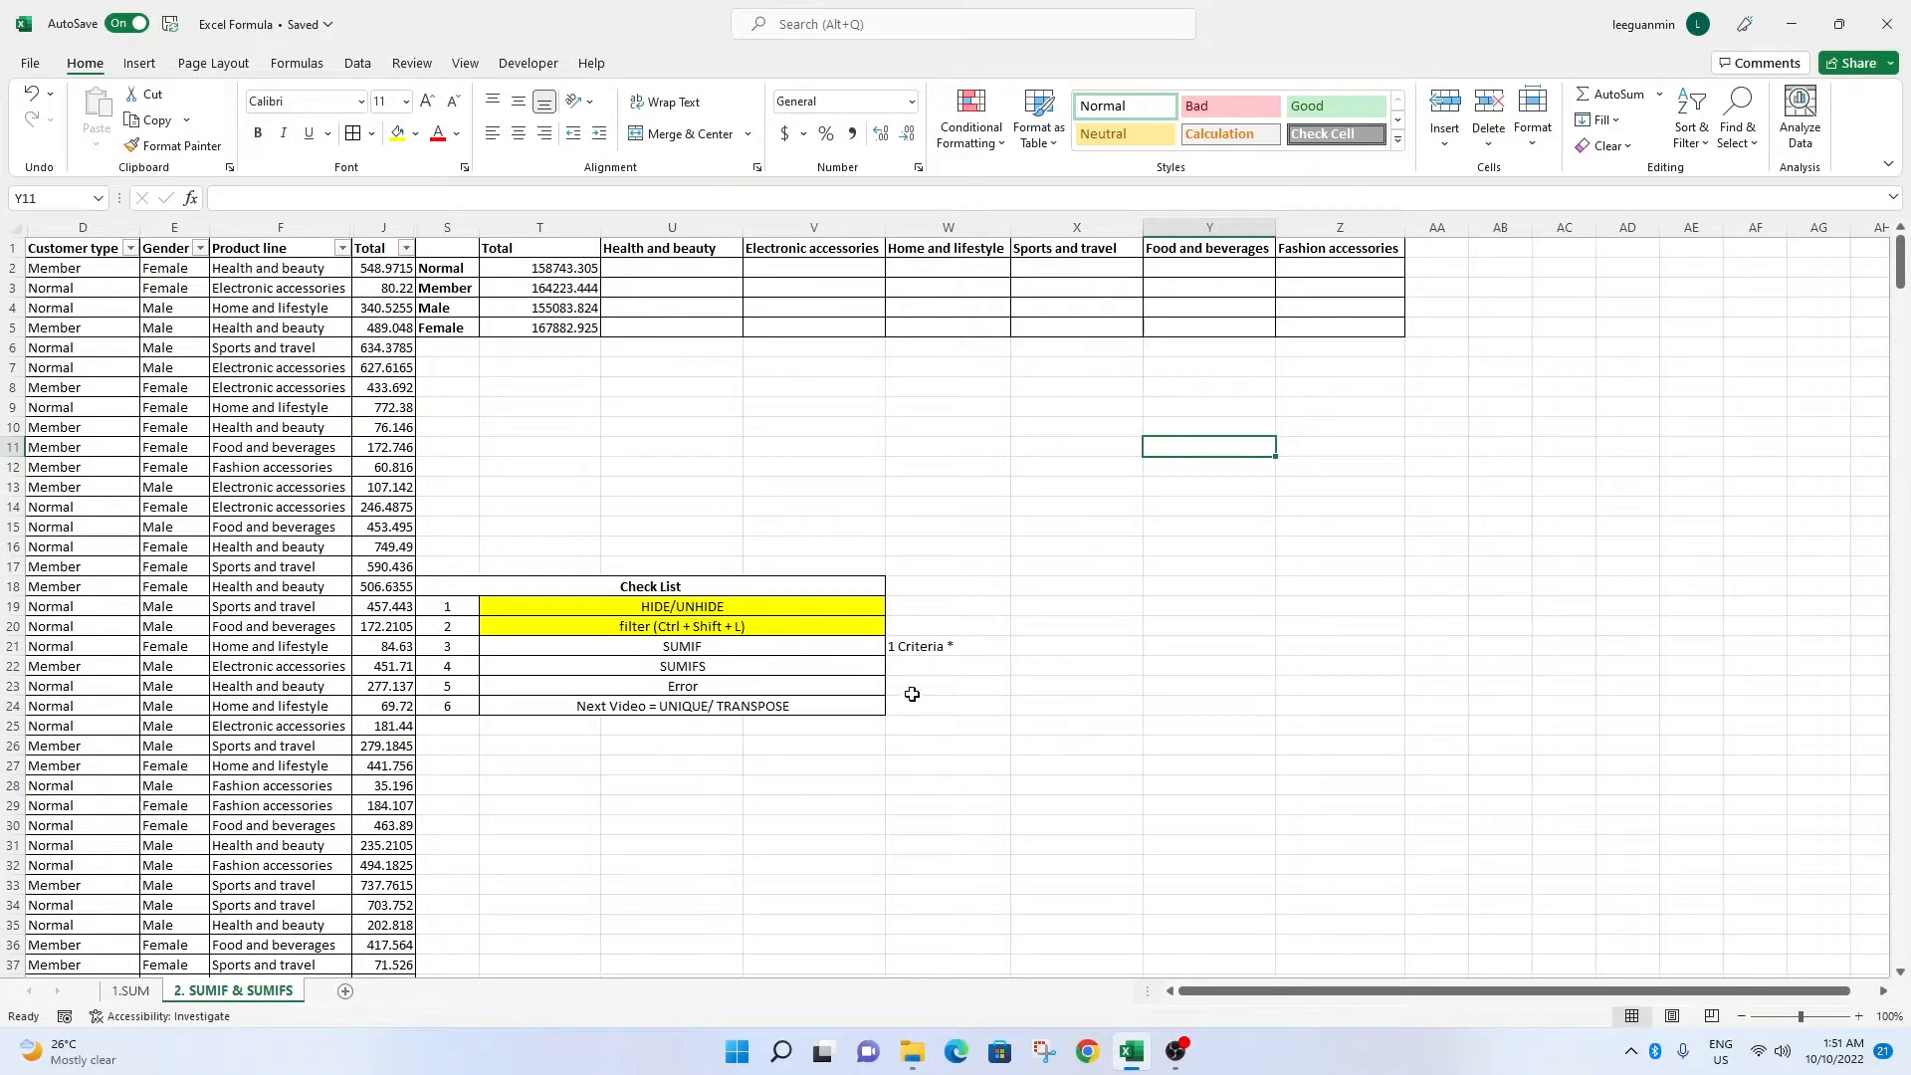
Fill the checklist's SUMIF item in yellow to mark it as completed.
left_click(737, 651)
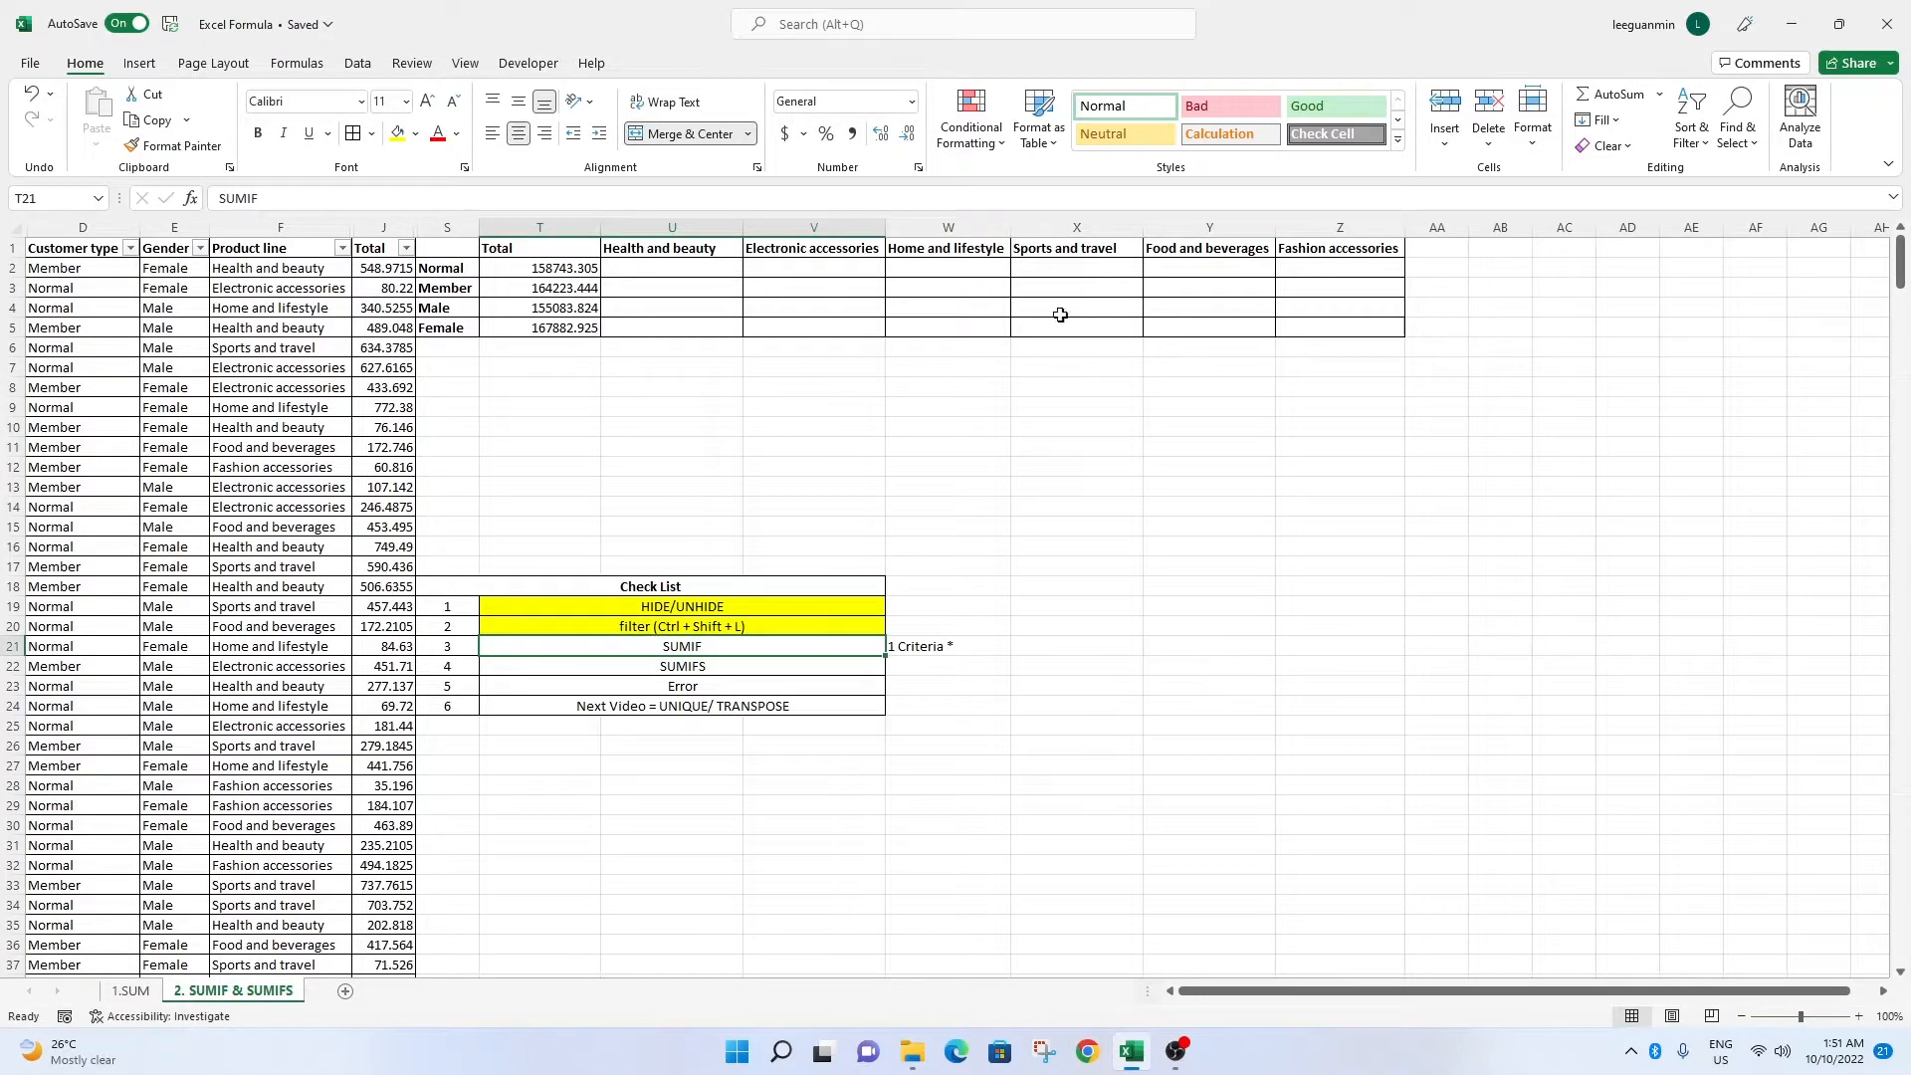
left_click(398, 137)
left_click(767, 669)
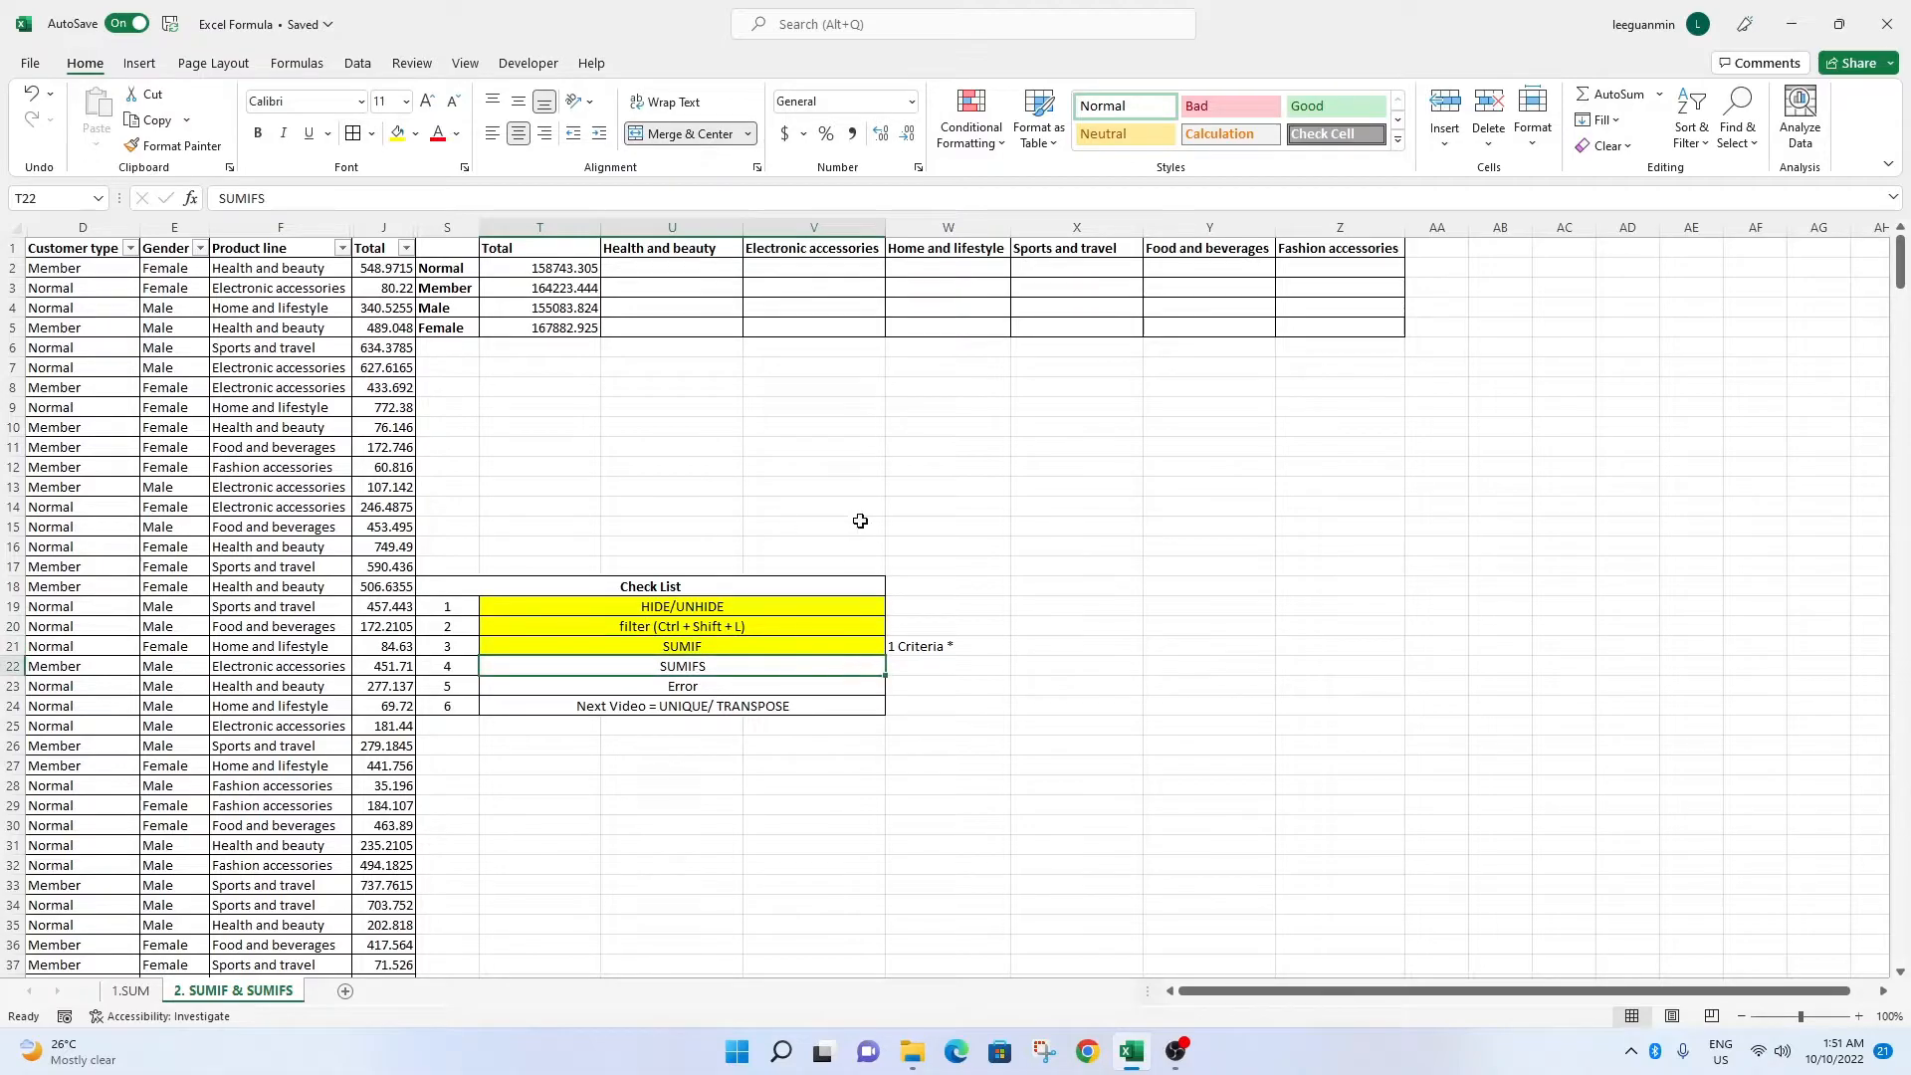
left_click(734, 485)
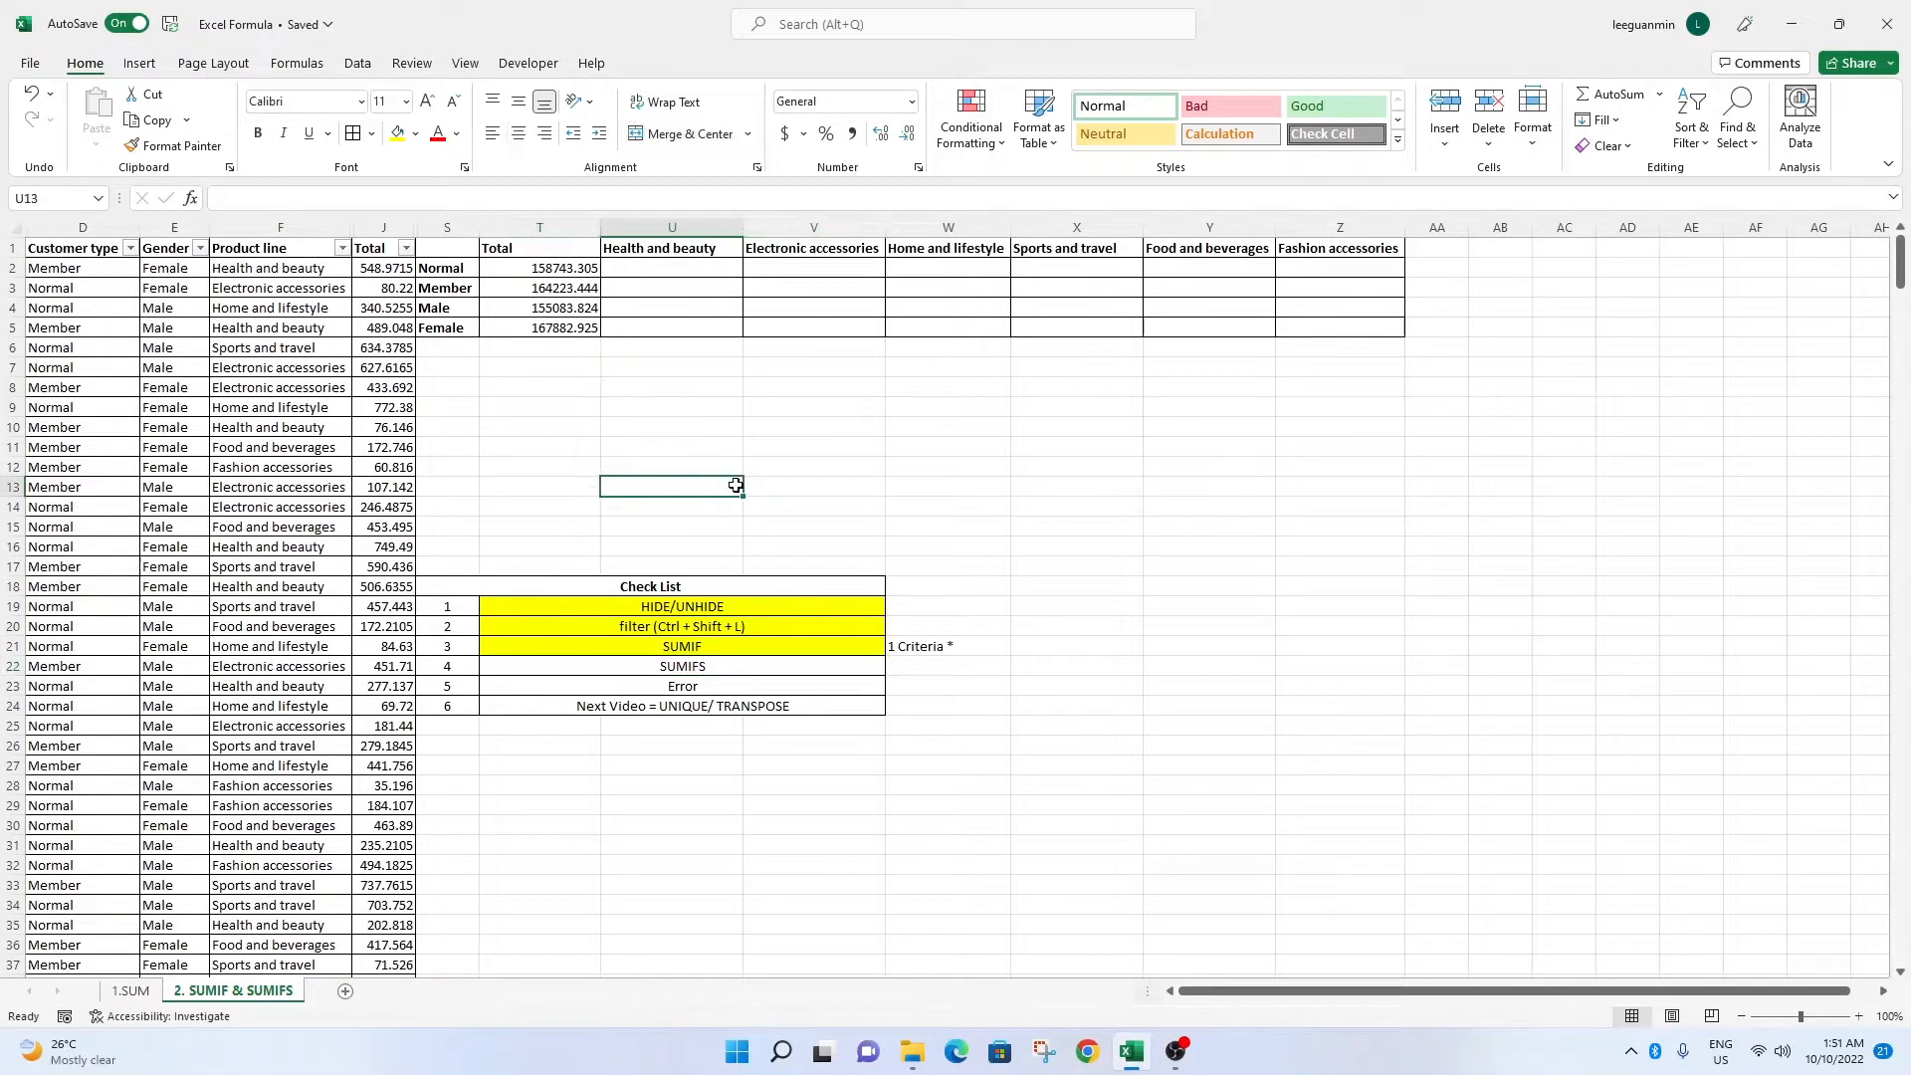
Enter the note "1 or more criteria" in W22, beside the checklist's SUMIFS item.
left_click(917, 668)
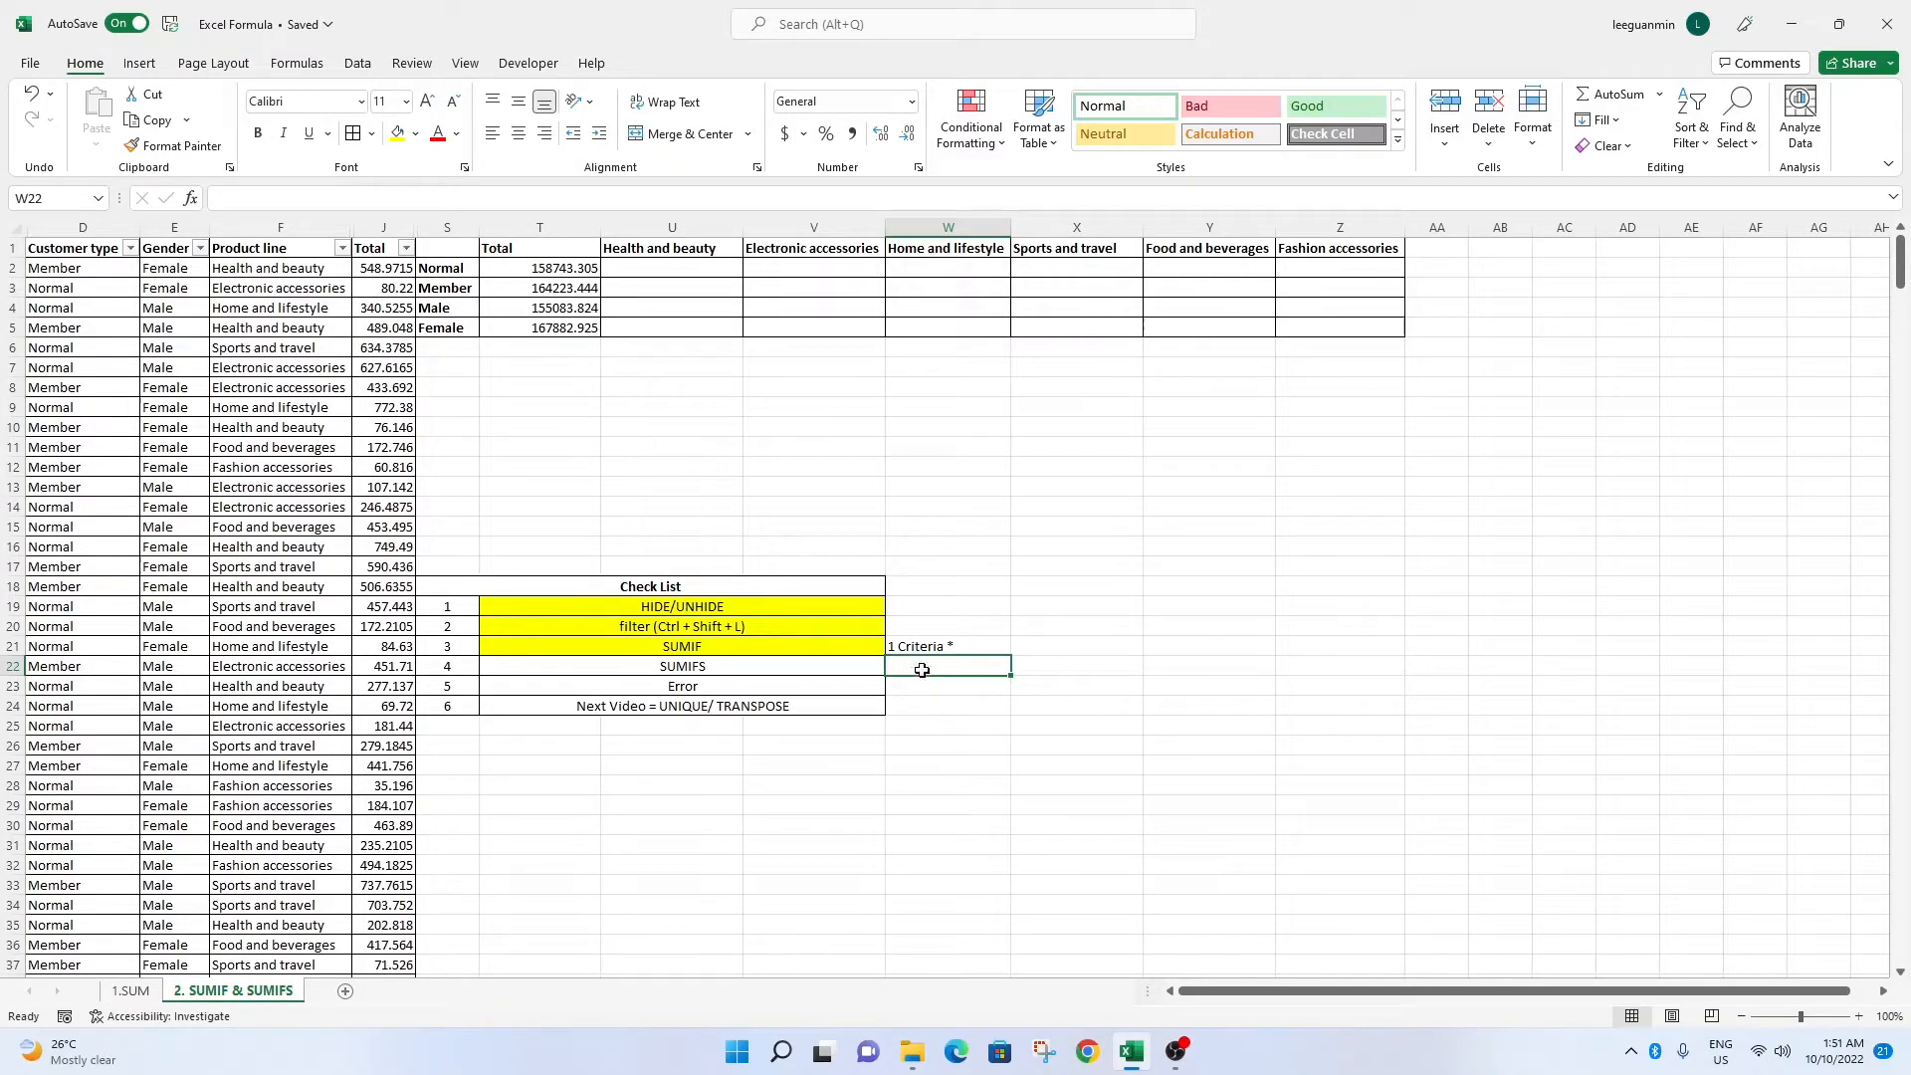
type("1 or more criteria")
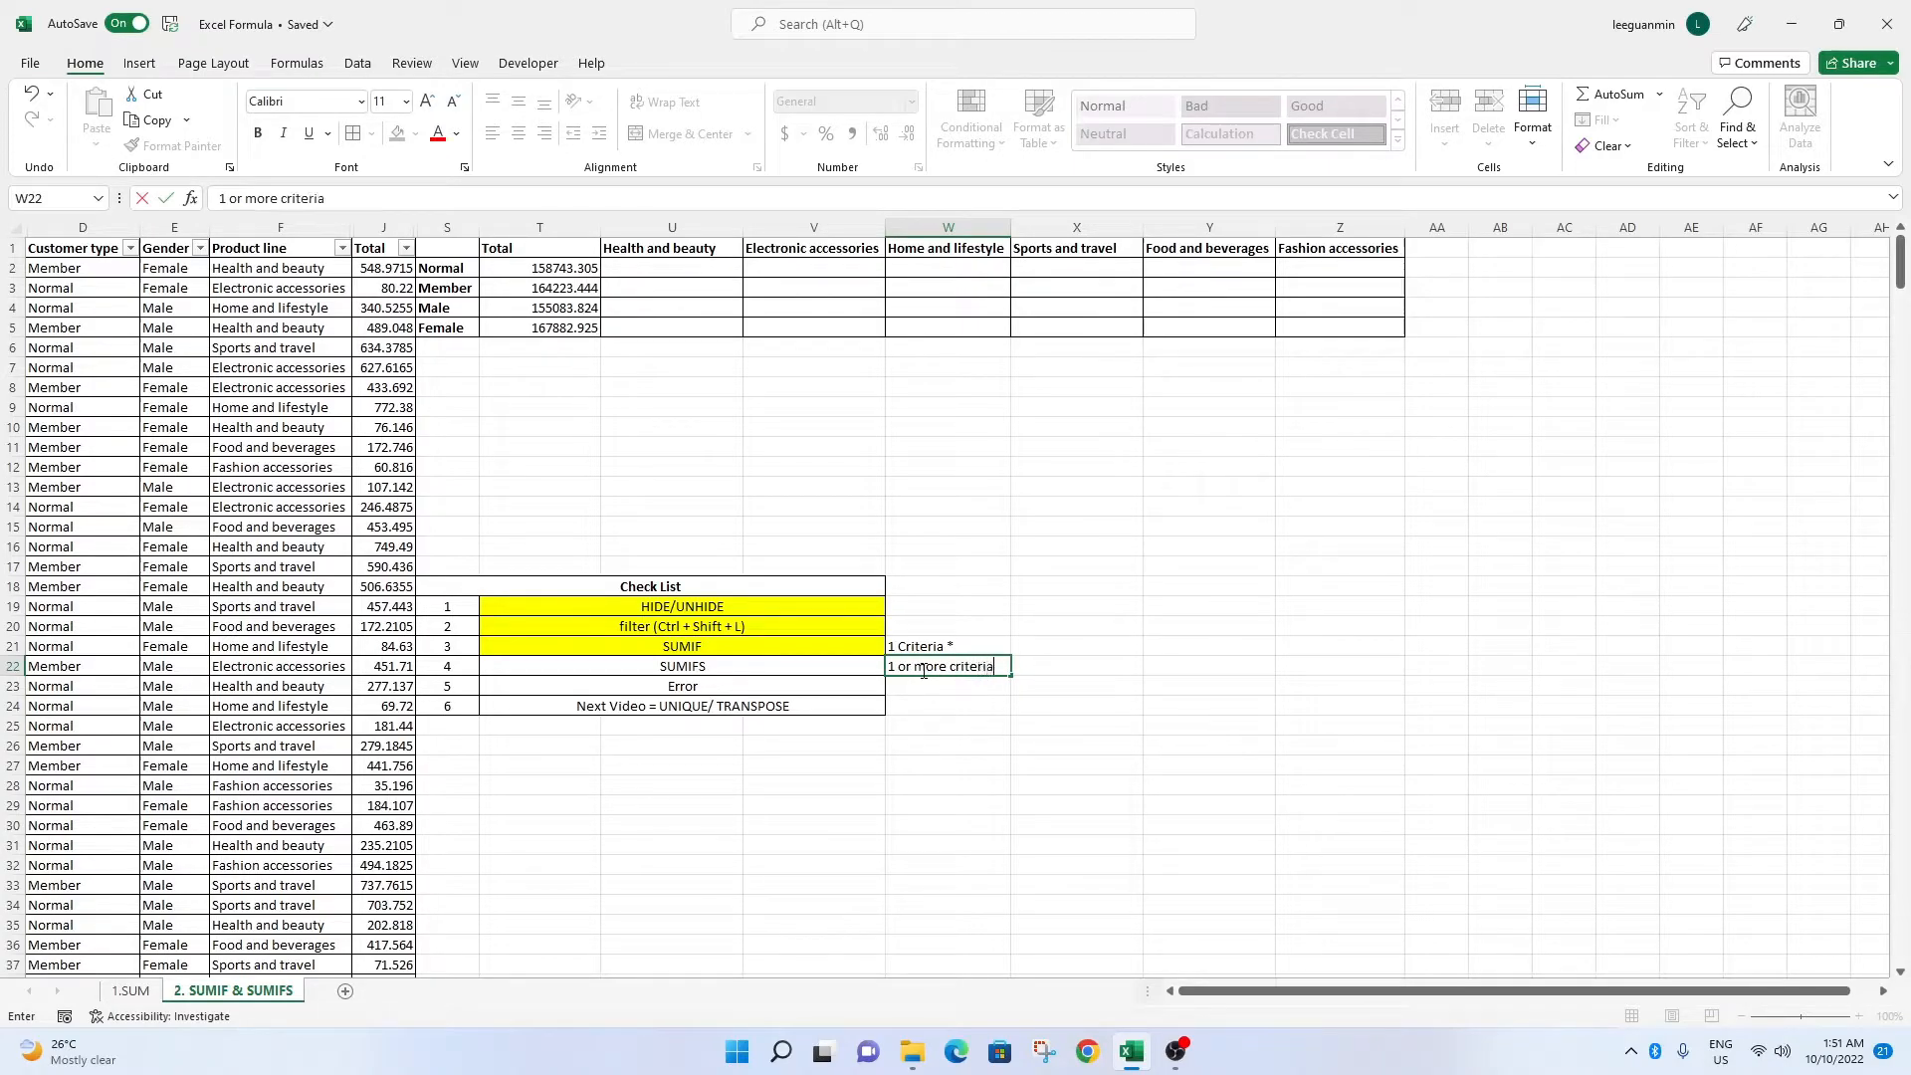
left_click(988, 528)
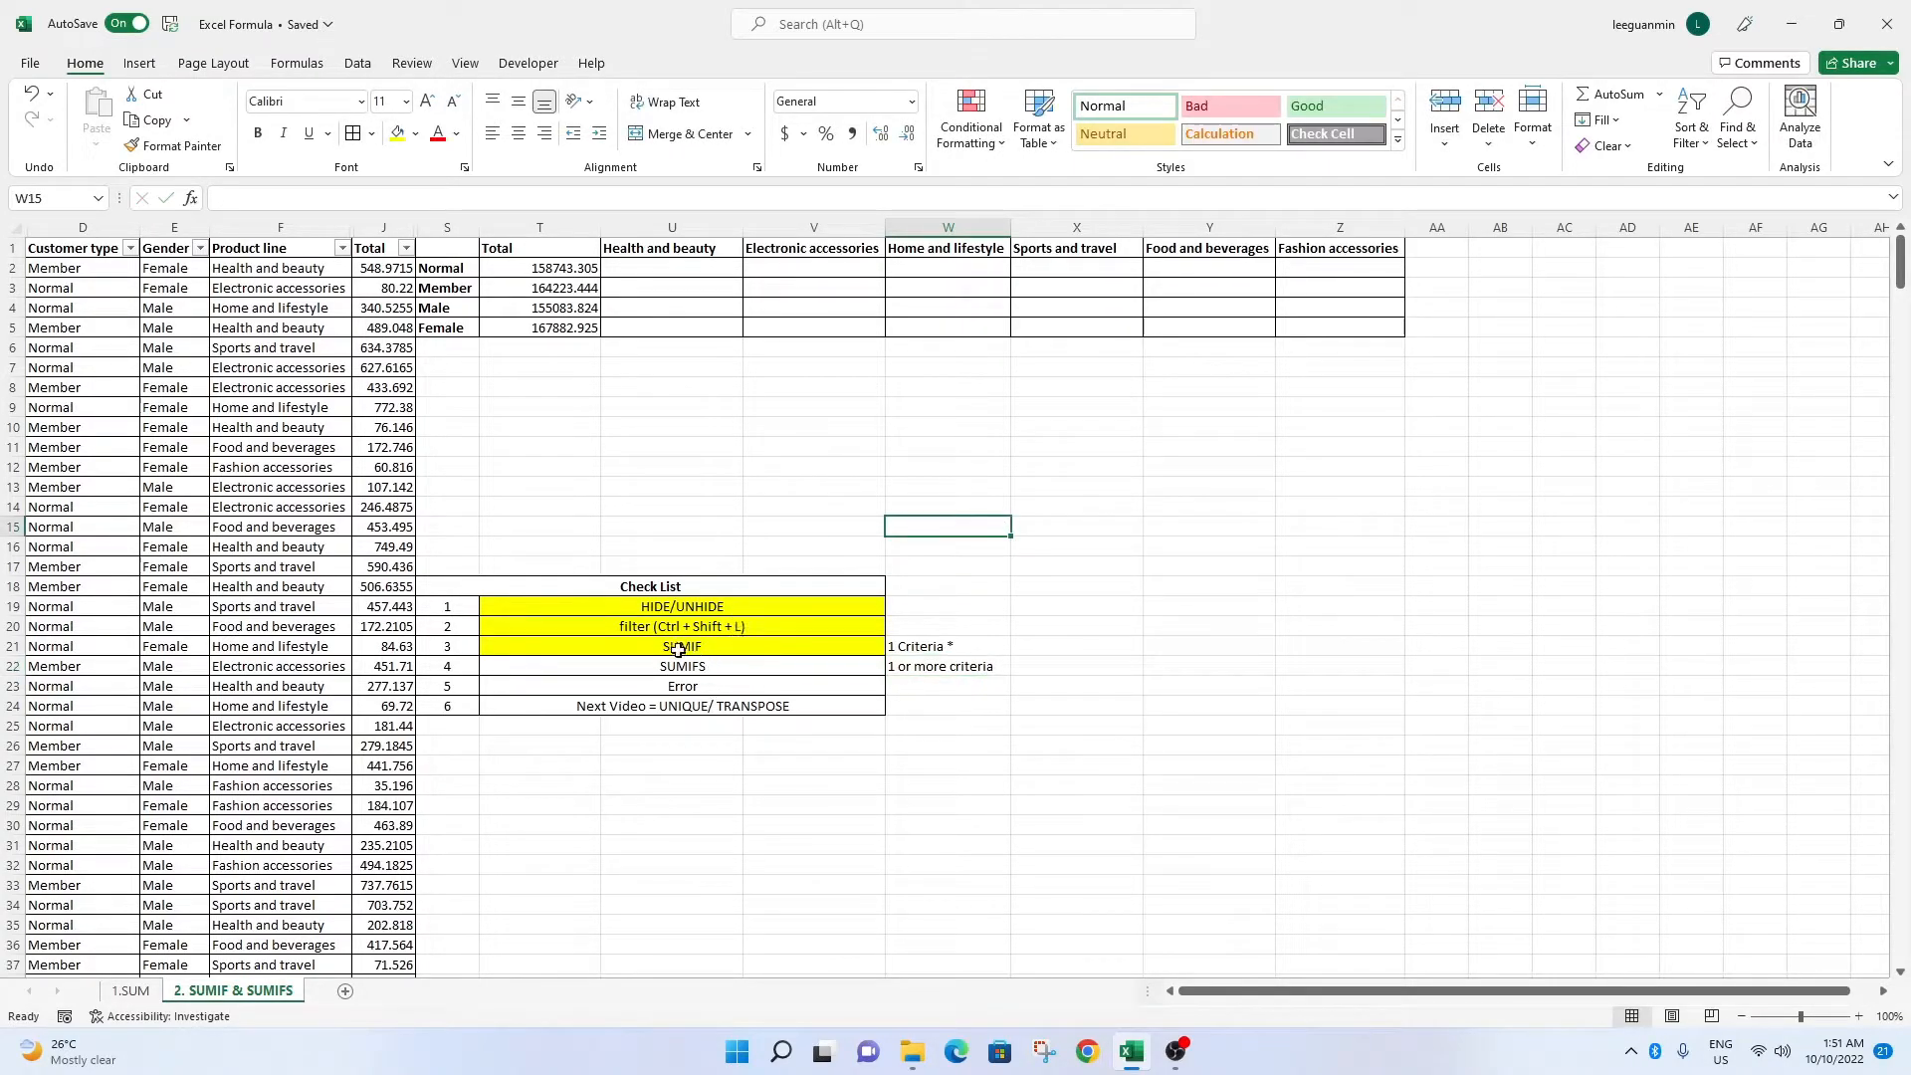
Start a SUMIFS formula in W15 with the Total column J:J as its sum range.
left_click(238, 200)
type("=")
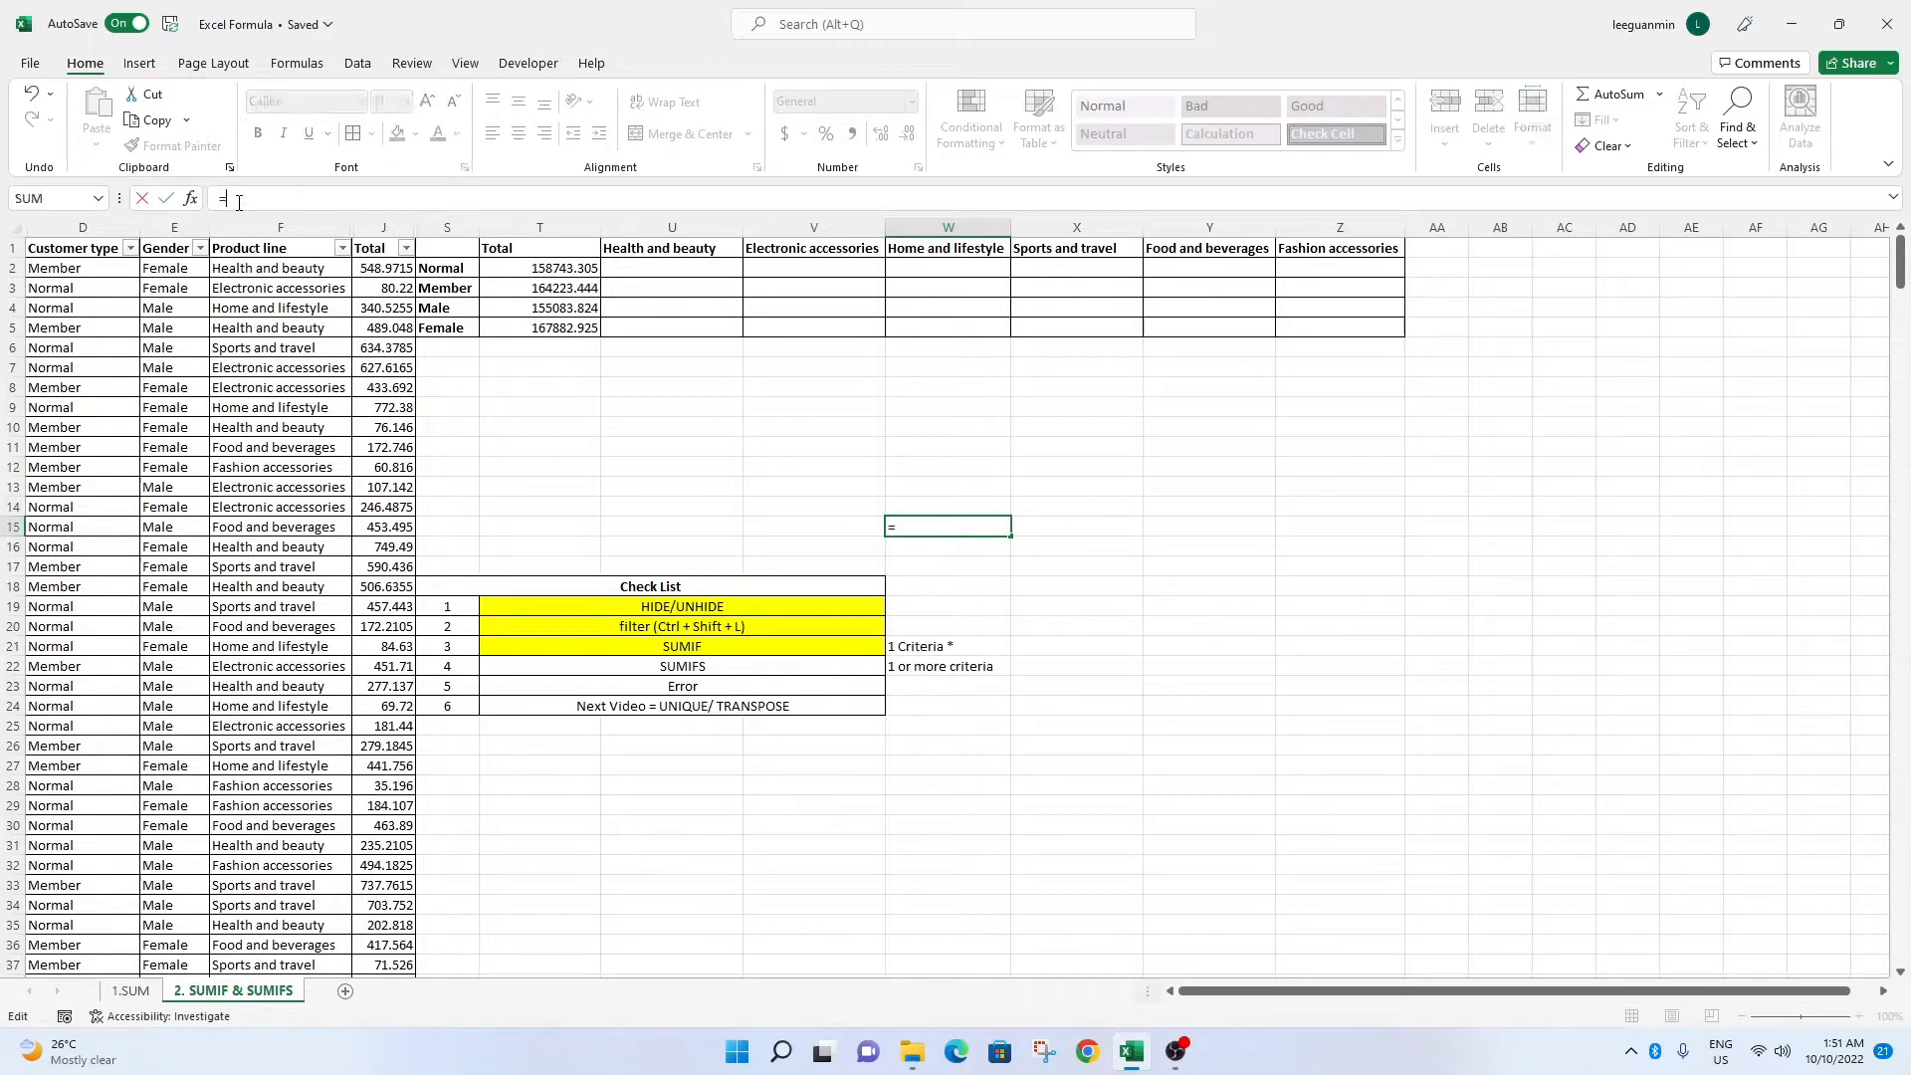
type("sumfis")
key("BackSpace")
key("BackSpace")
key("BackSpace")
type("ifs*")
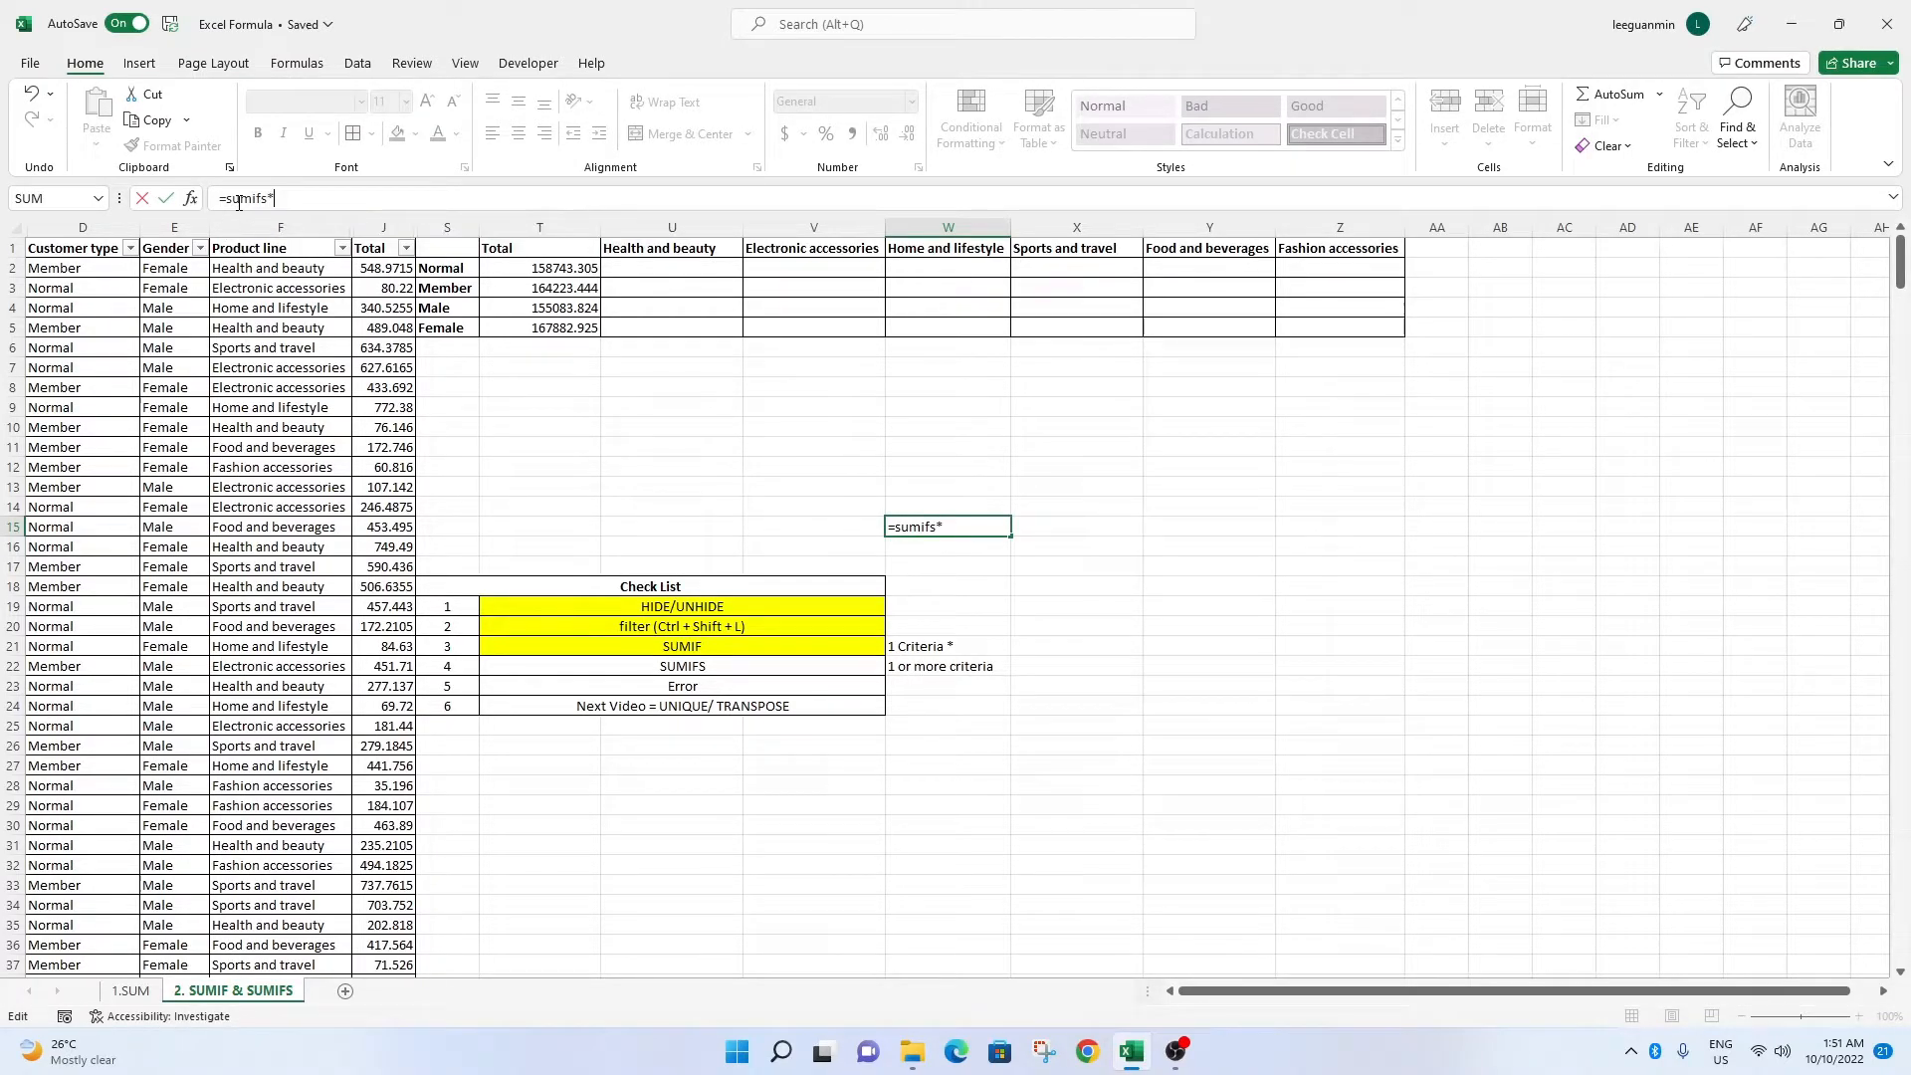
key("BackSpace")
type("(")
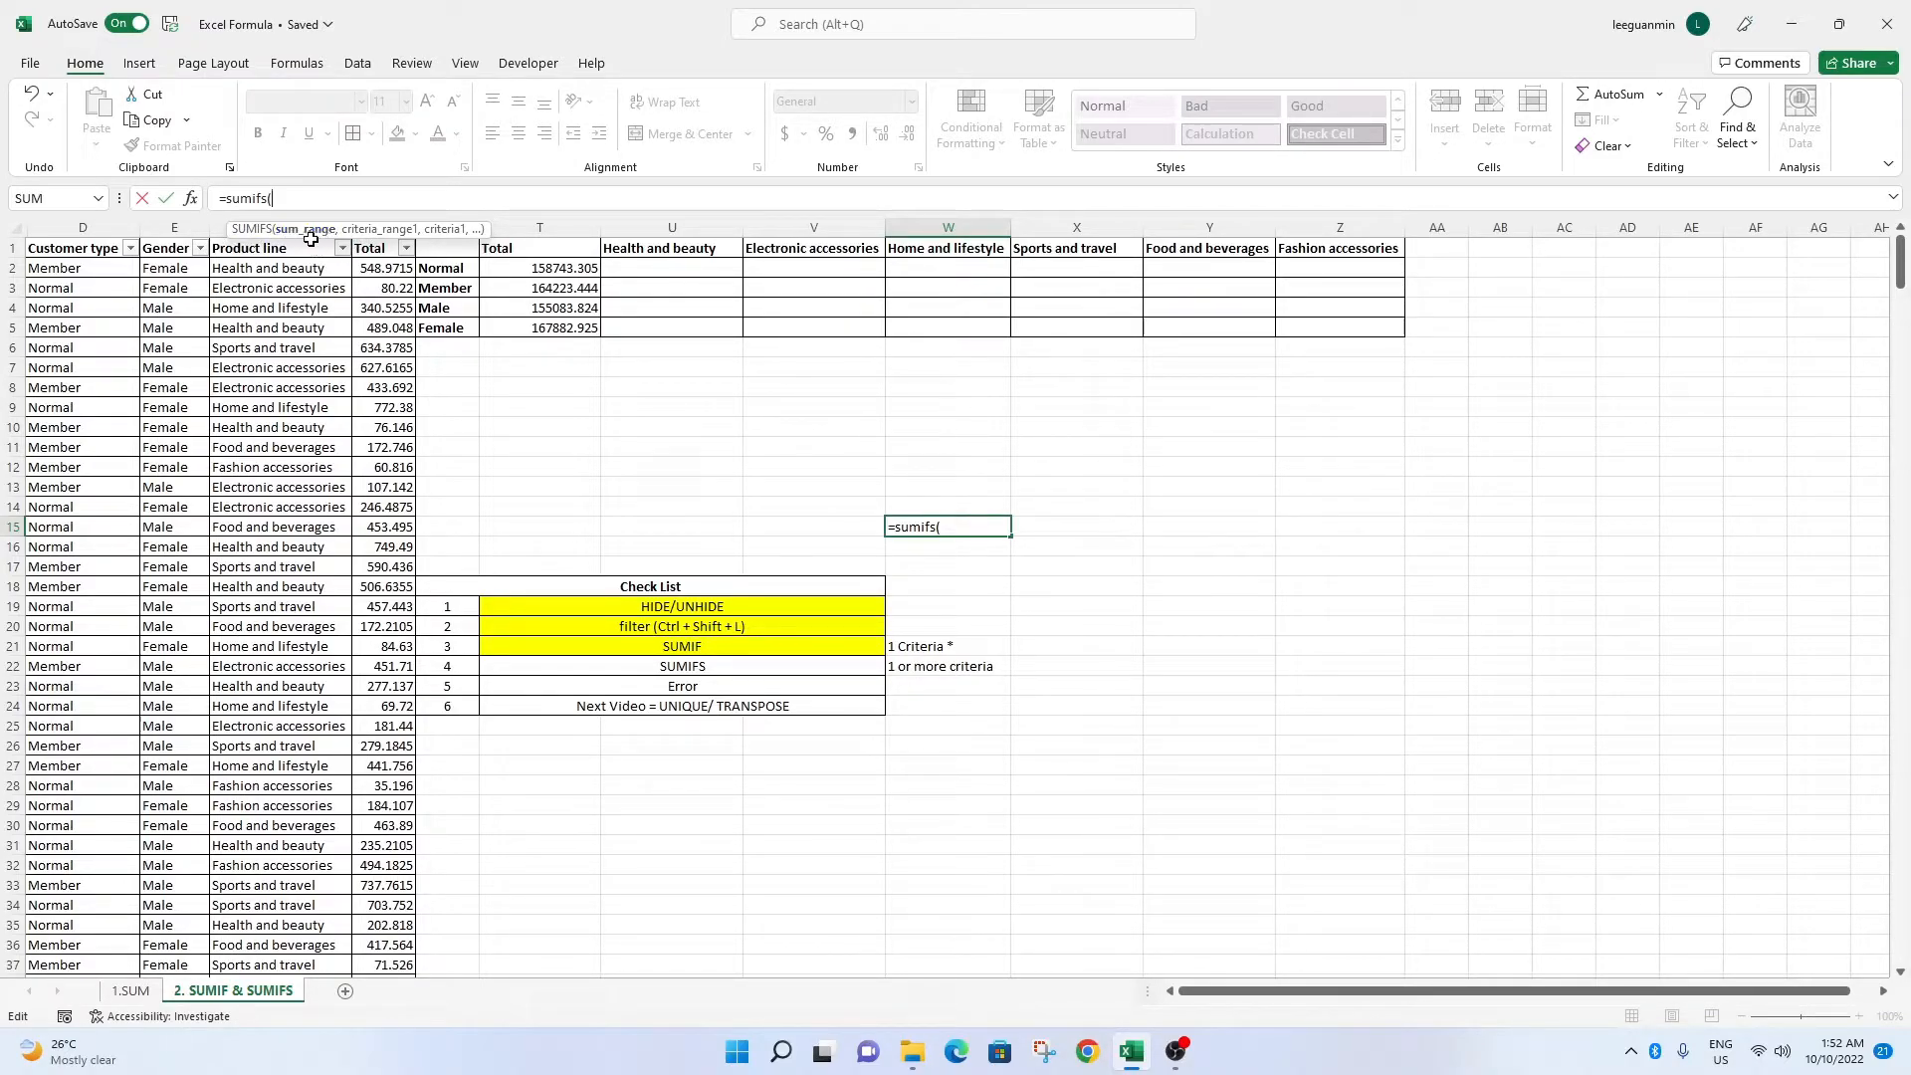
mouse_move(225, 224)
left_mouse_down()
mouse_move(215, 211)
mouse_move(236, 207)
left_mouse_up()
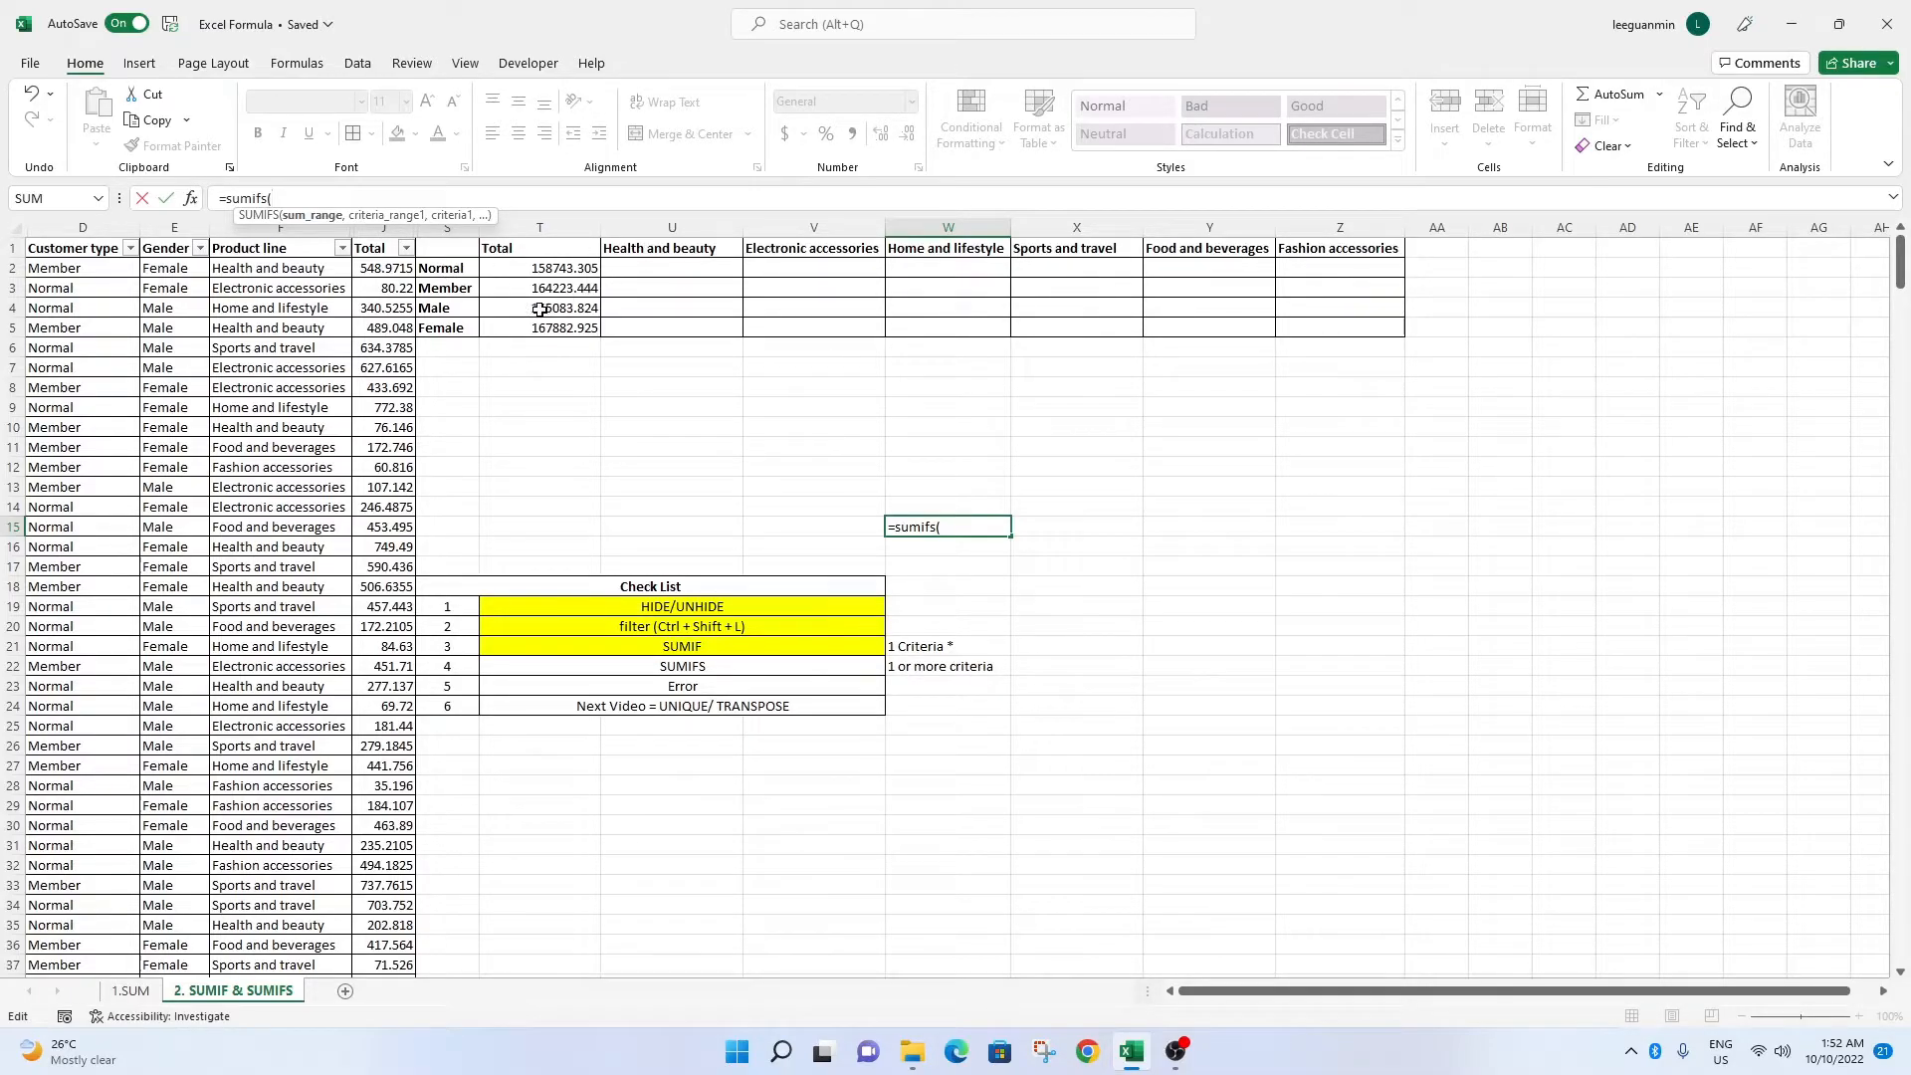
left_click(378, 227)
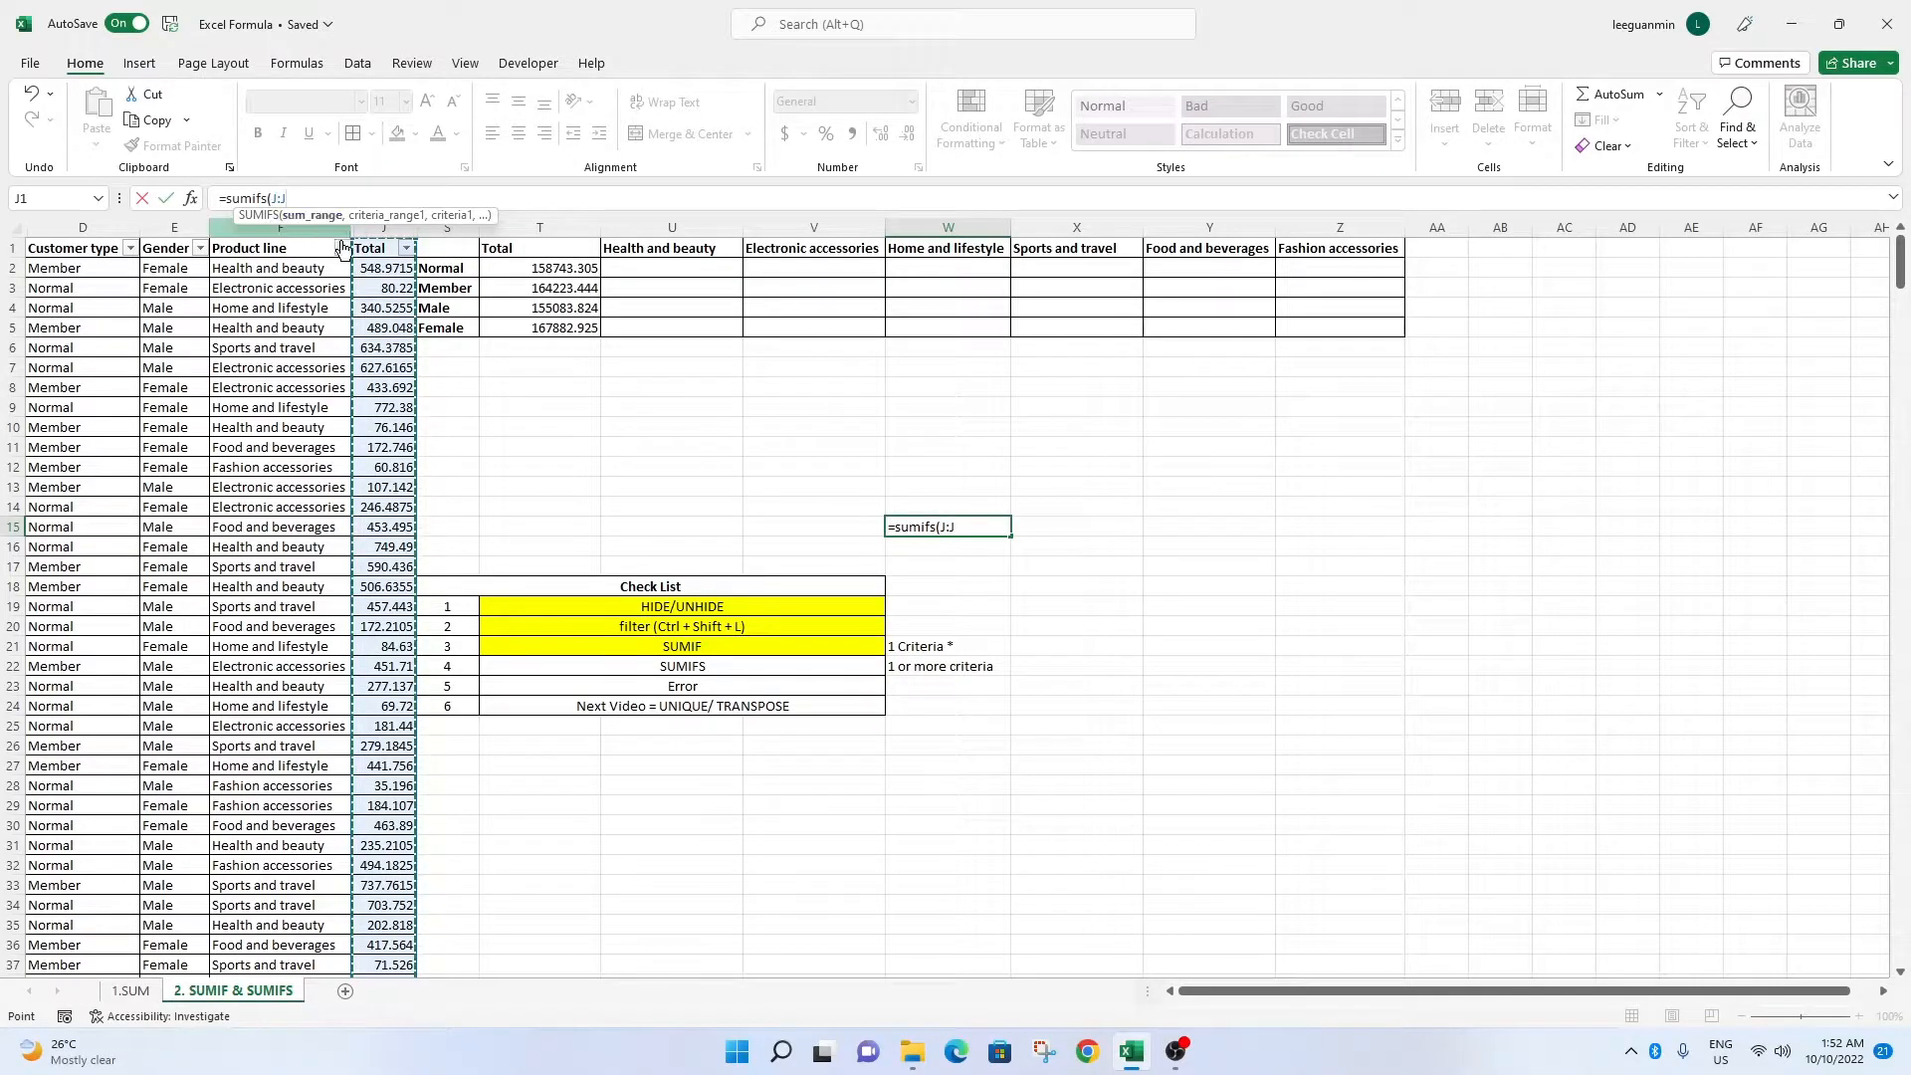
type(",")
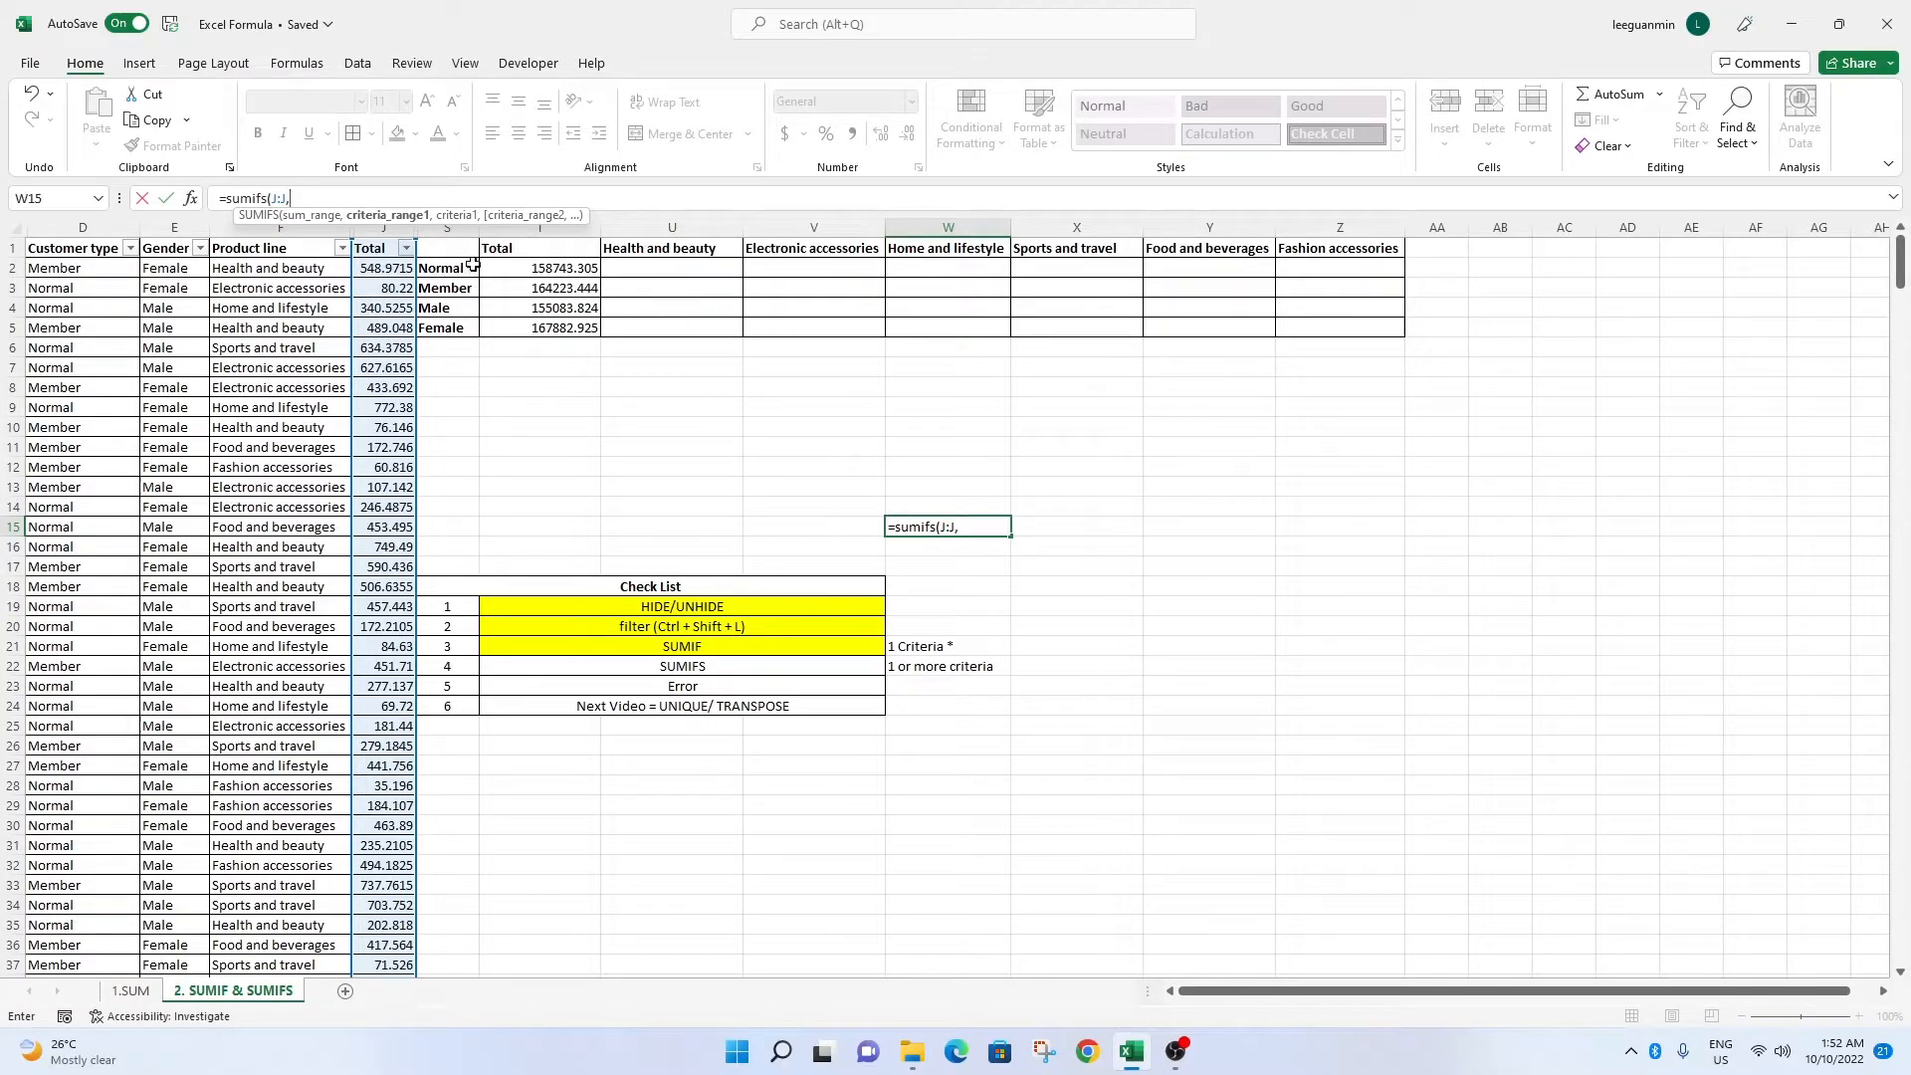
Complete the SUMIFS formula with Customer type D:D matching S2 and Product line F:F matching U1.
left_click(105, 229)
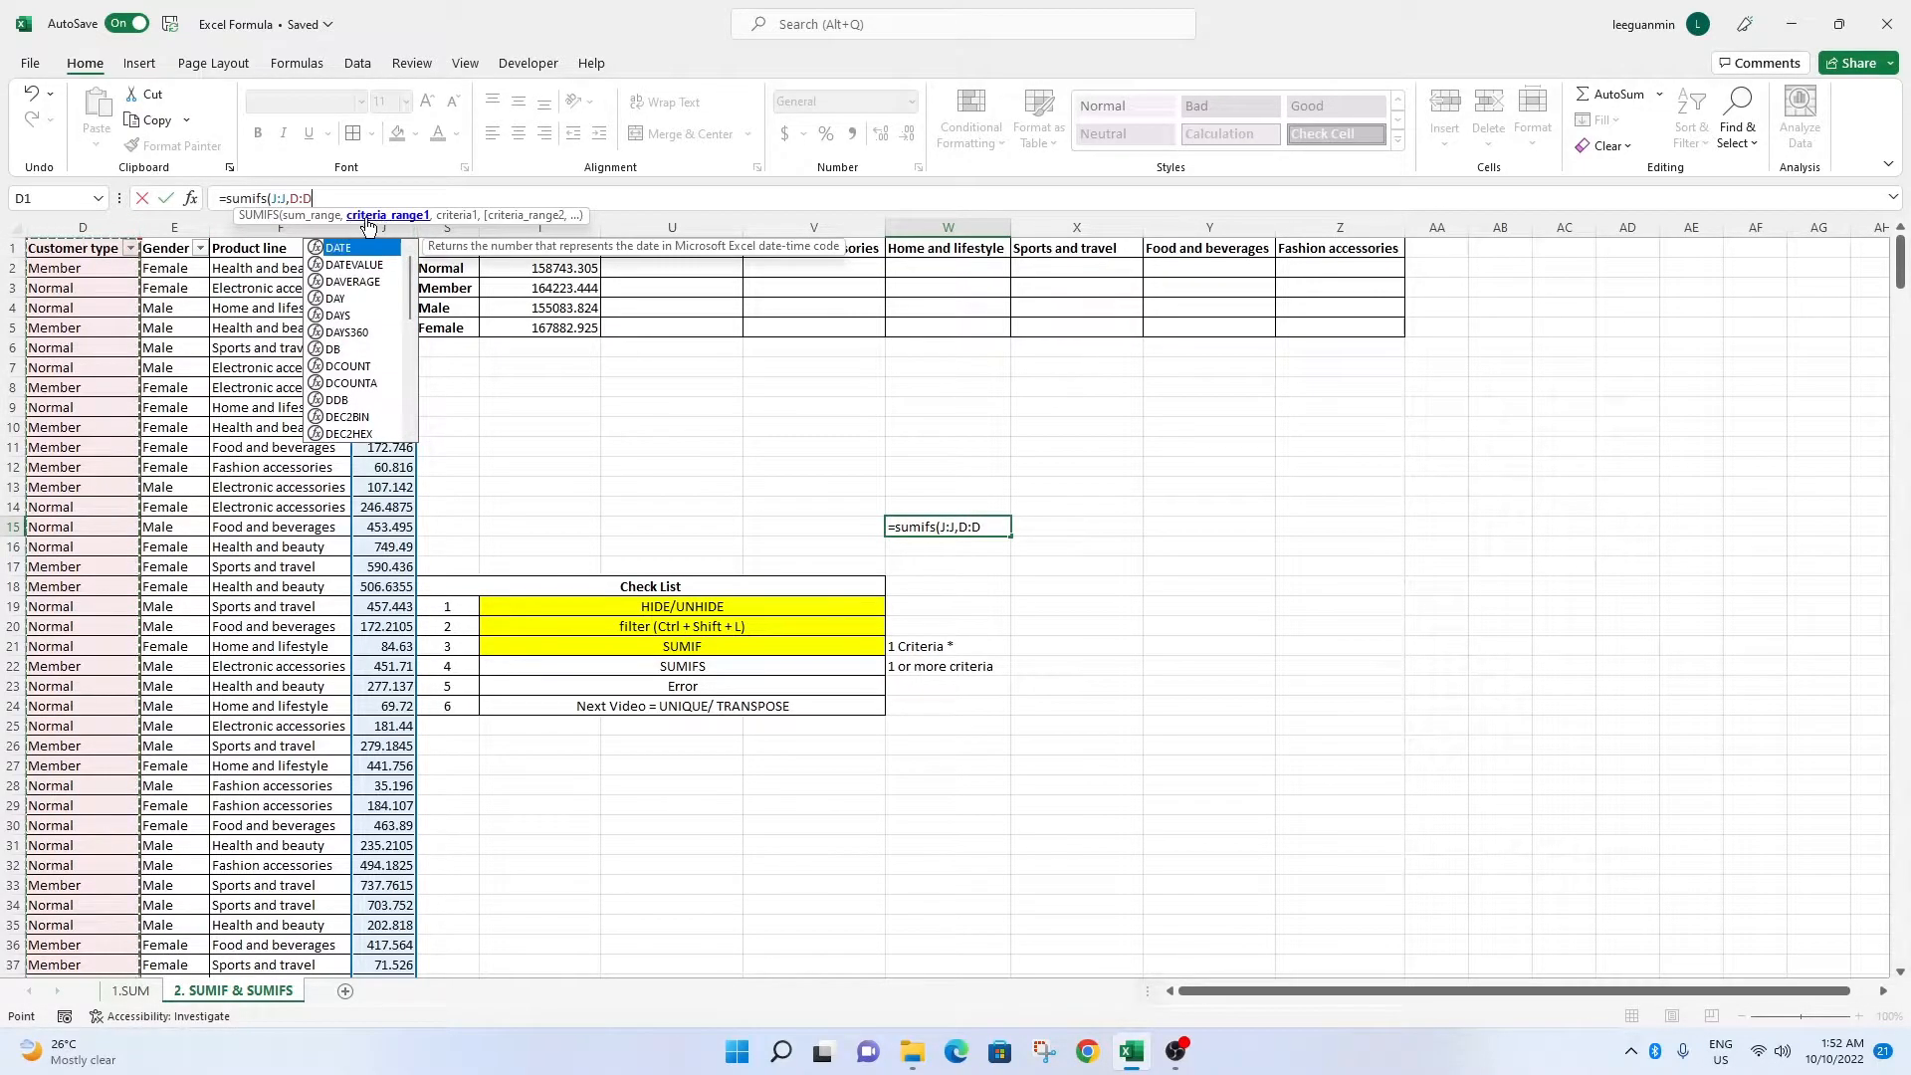
type(",")
left_click(469, 267)
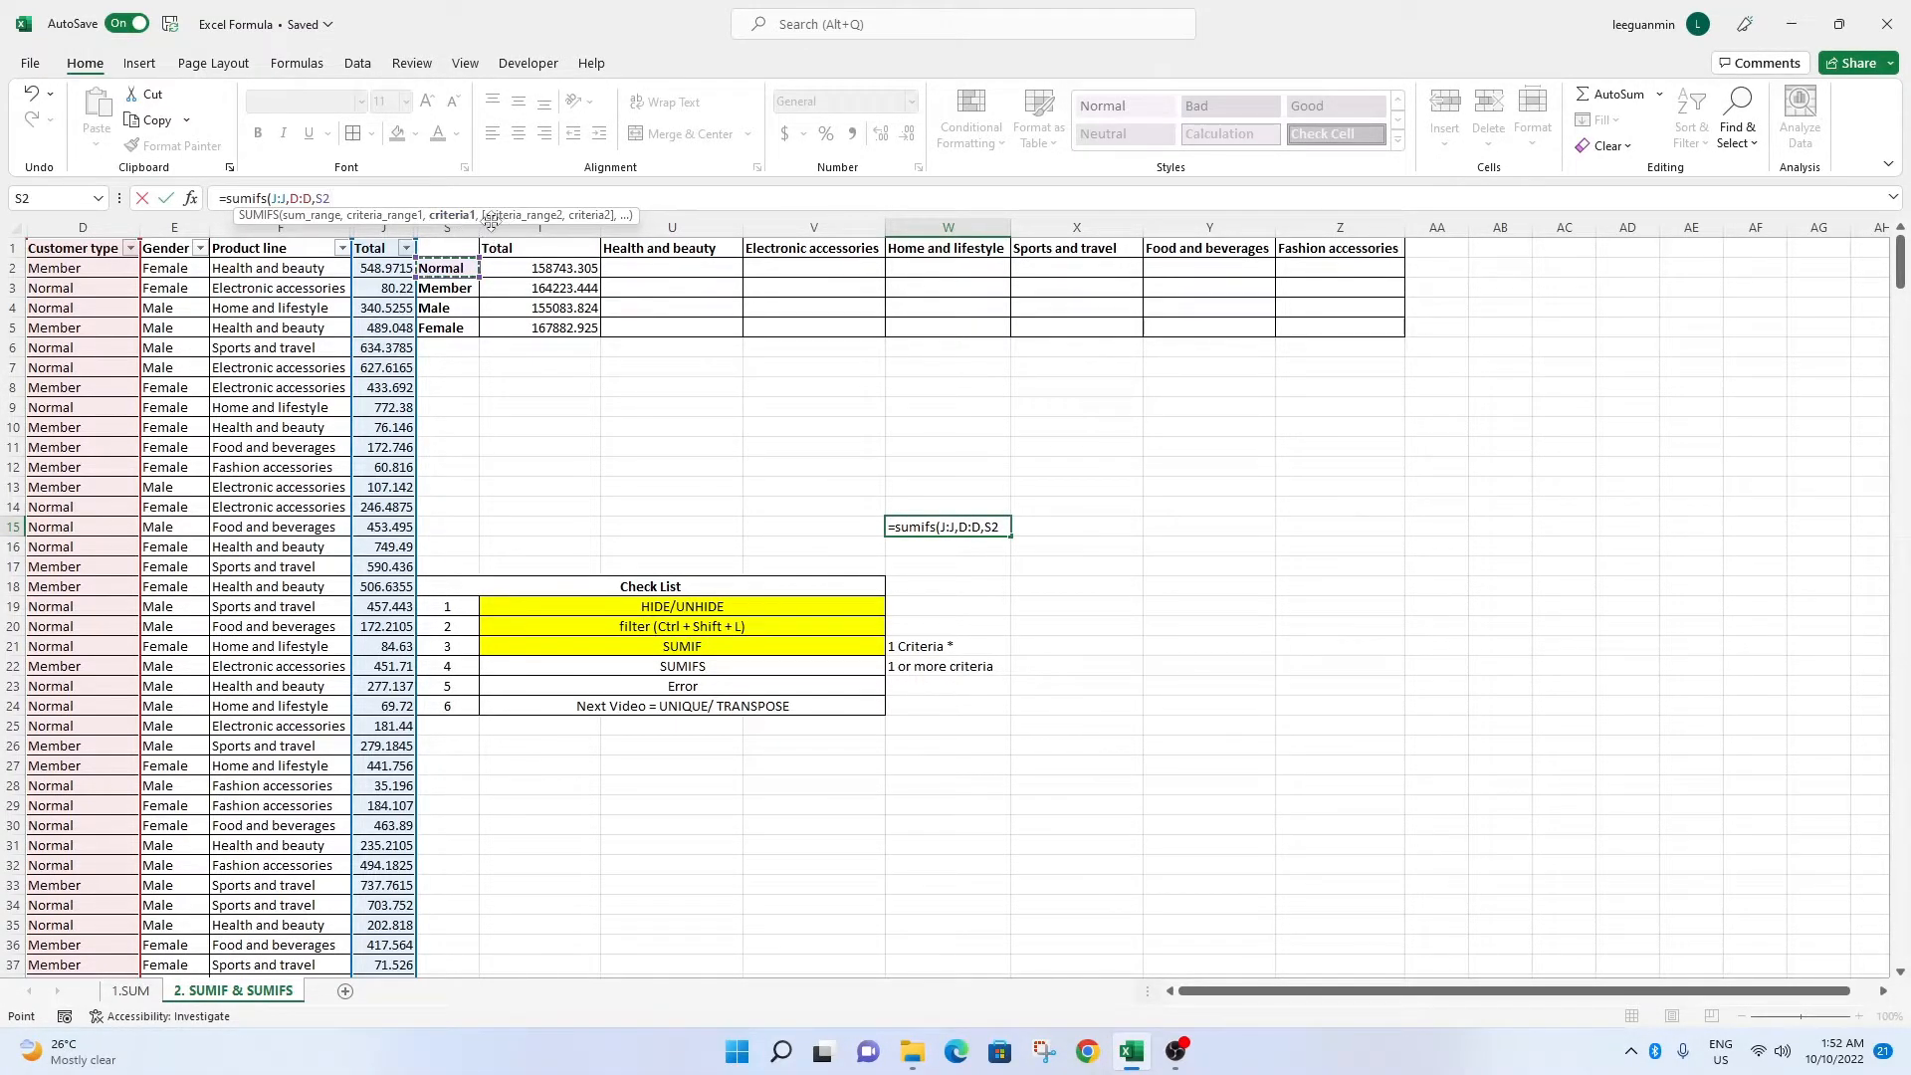
type(",")
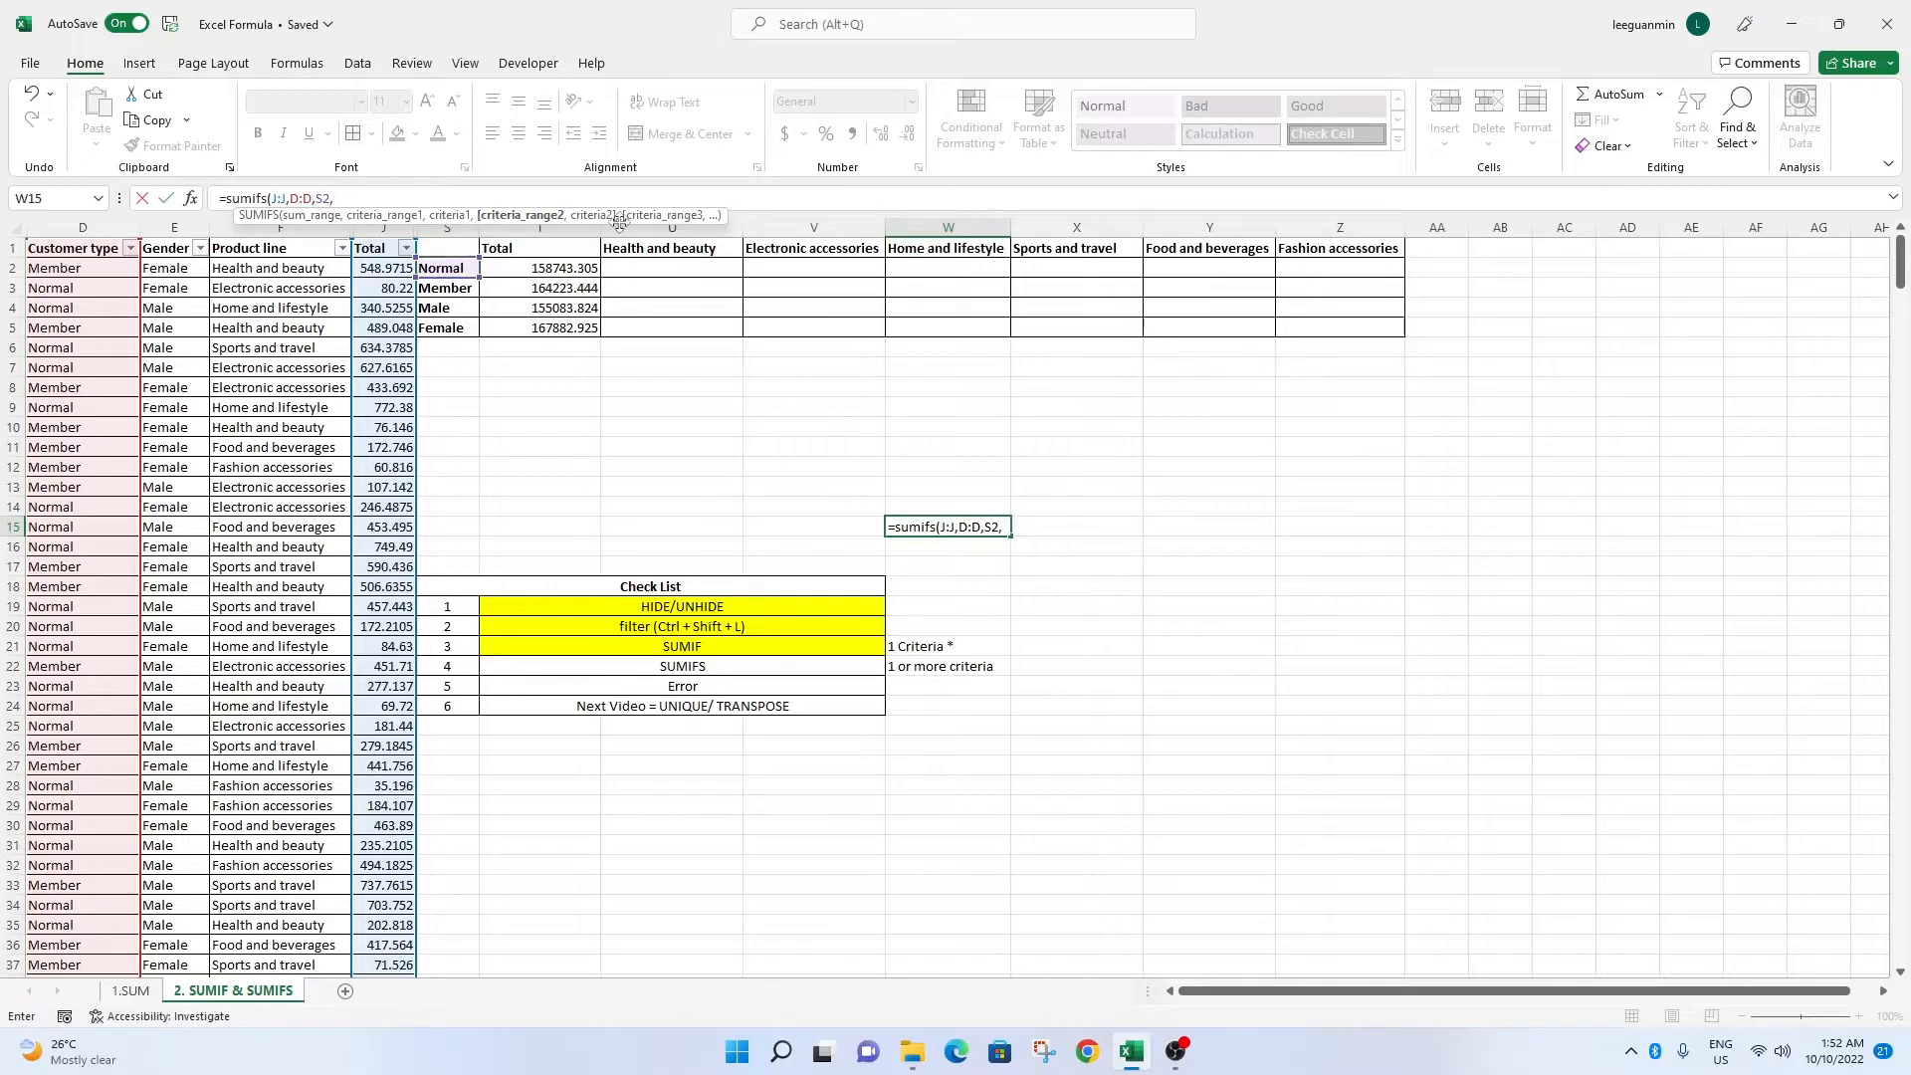
type("F:F,")
left_click(631, 249)
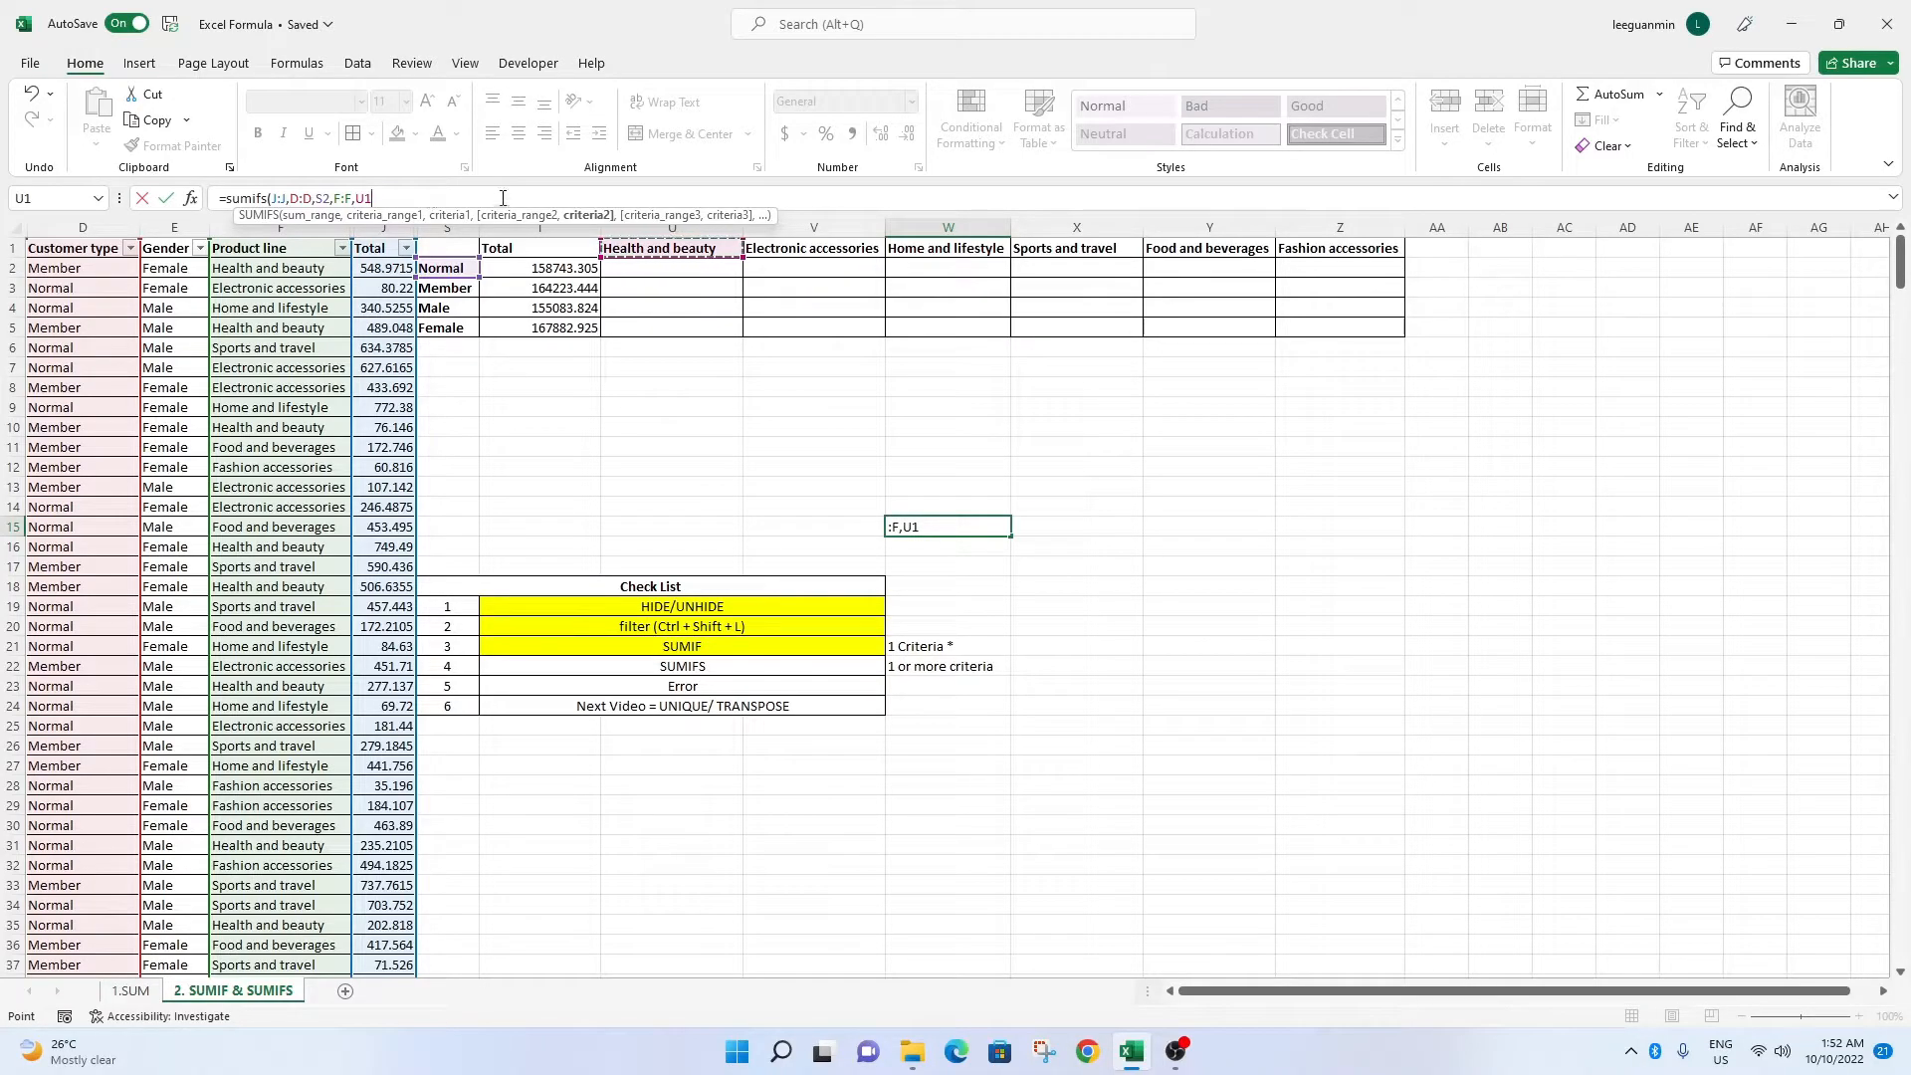
type(")")
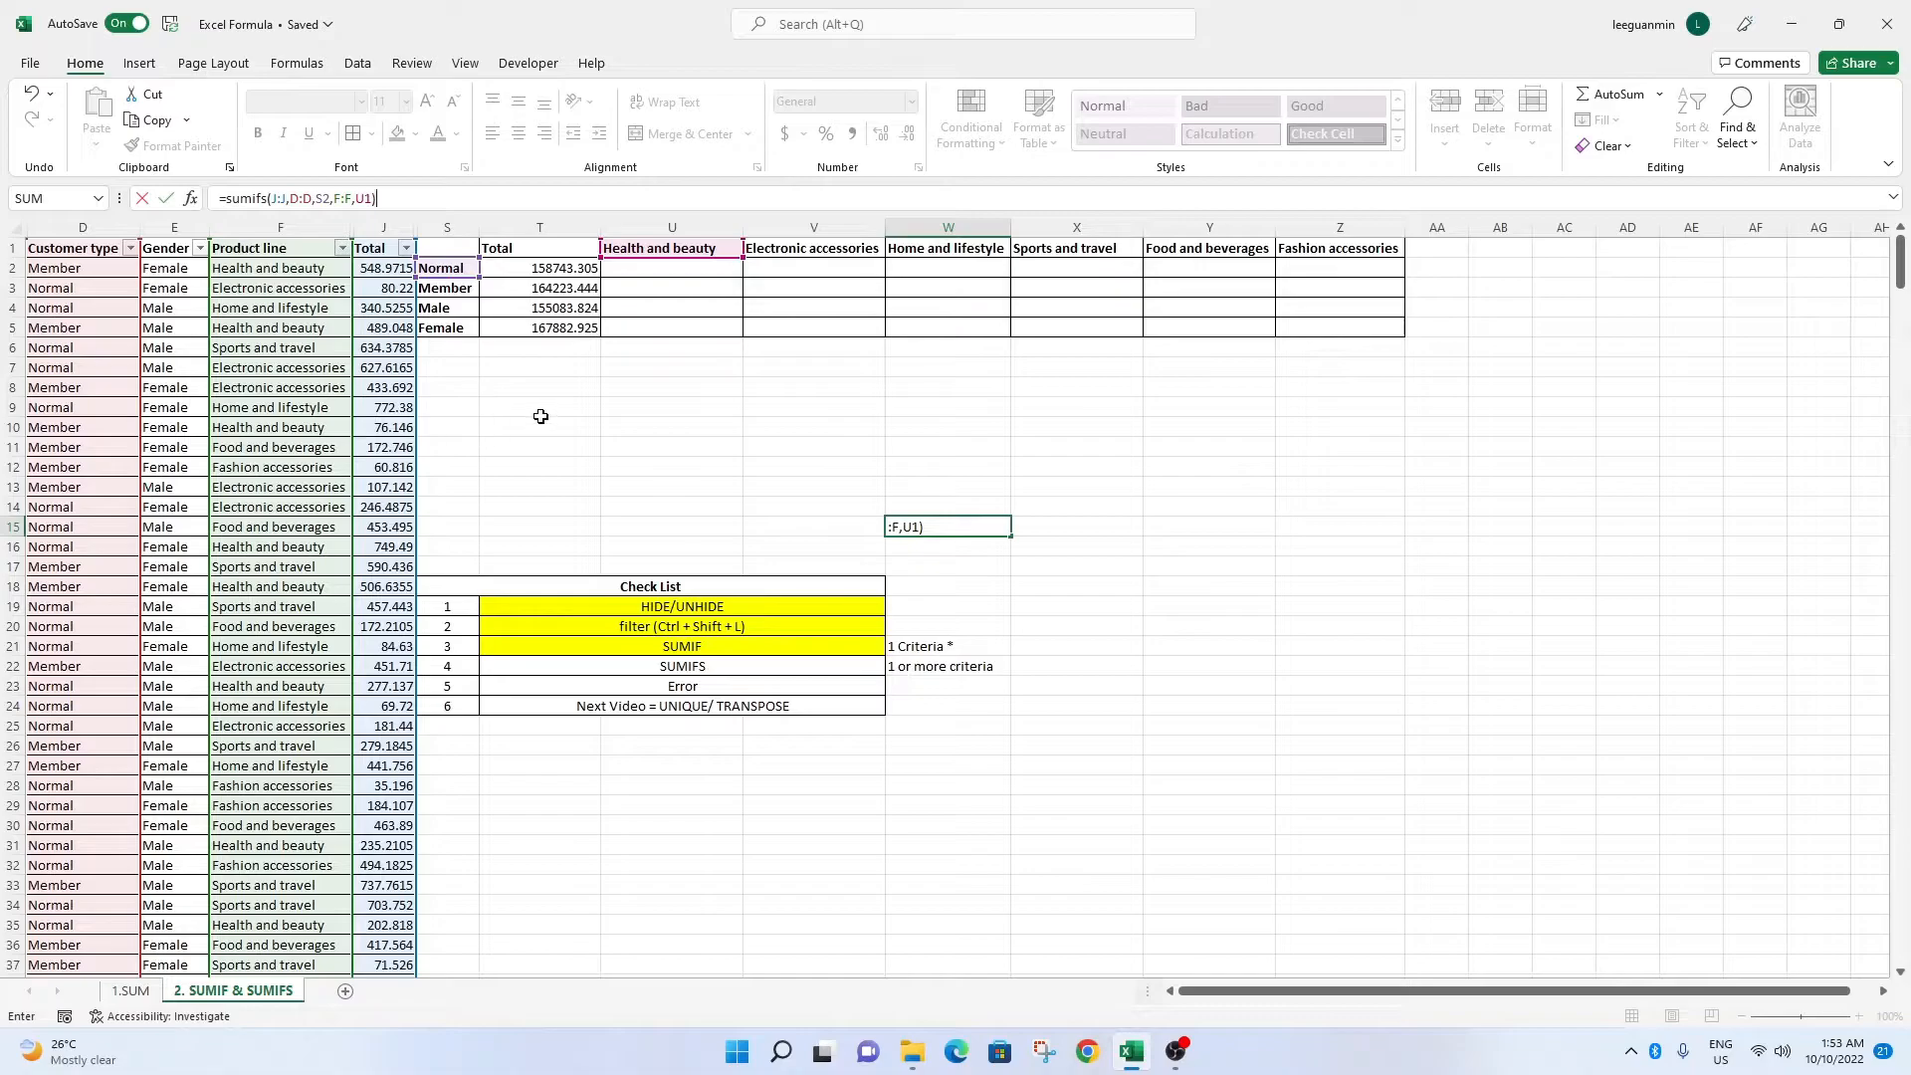
key("Return")
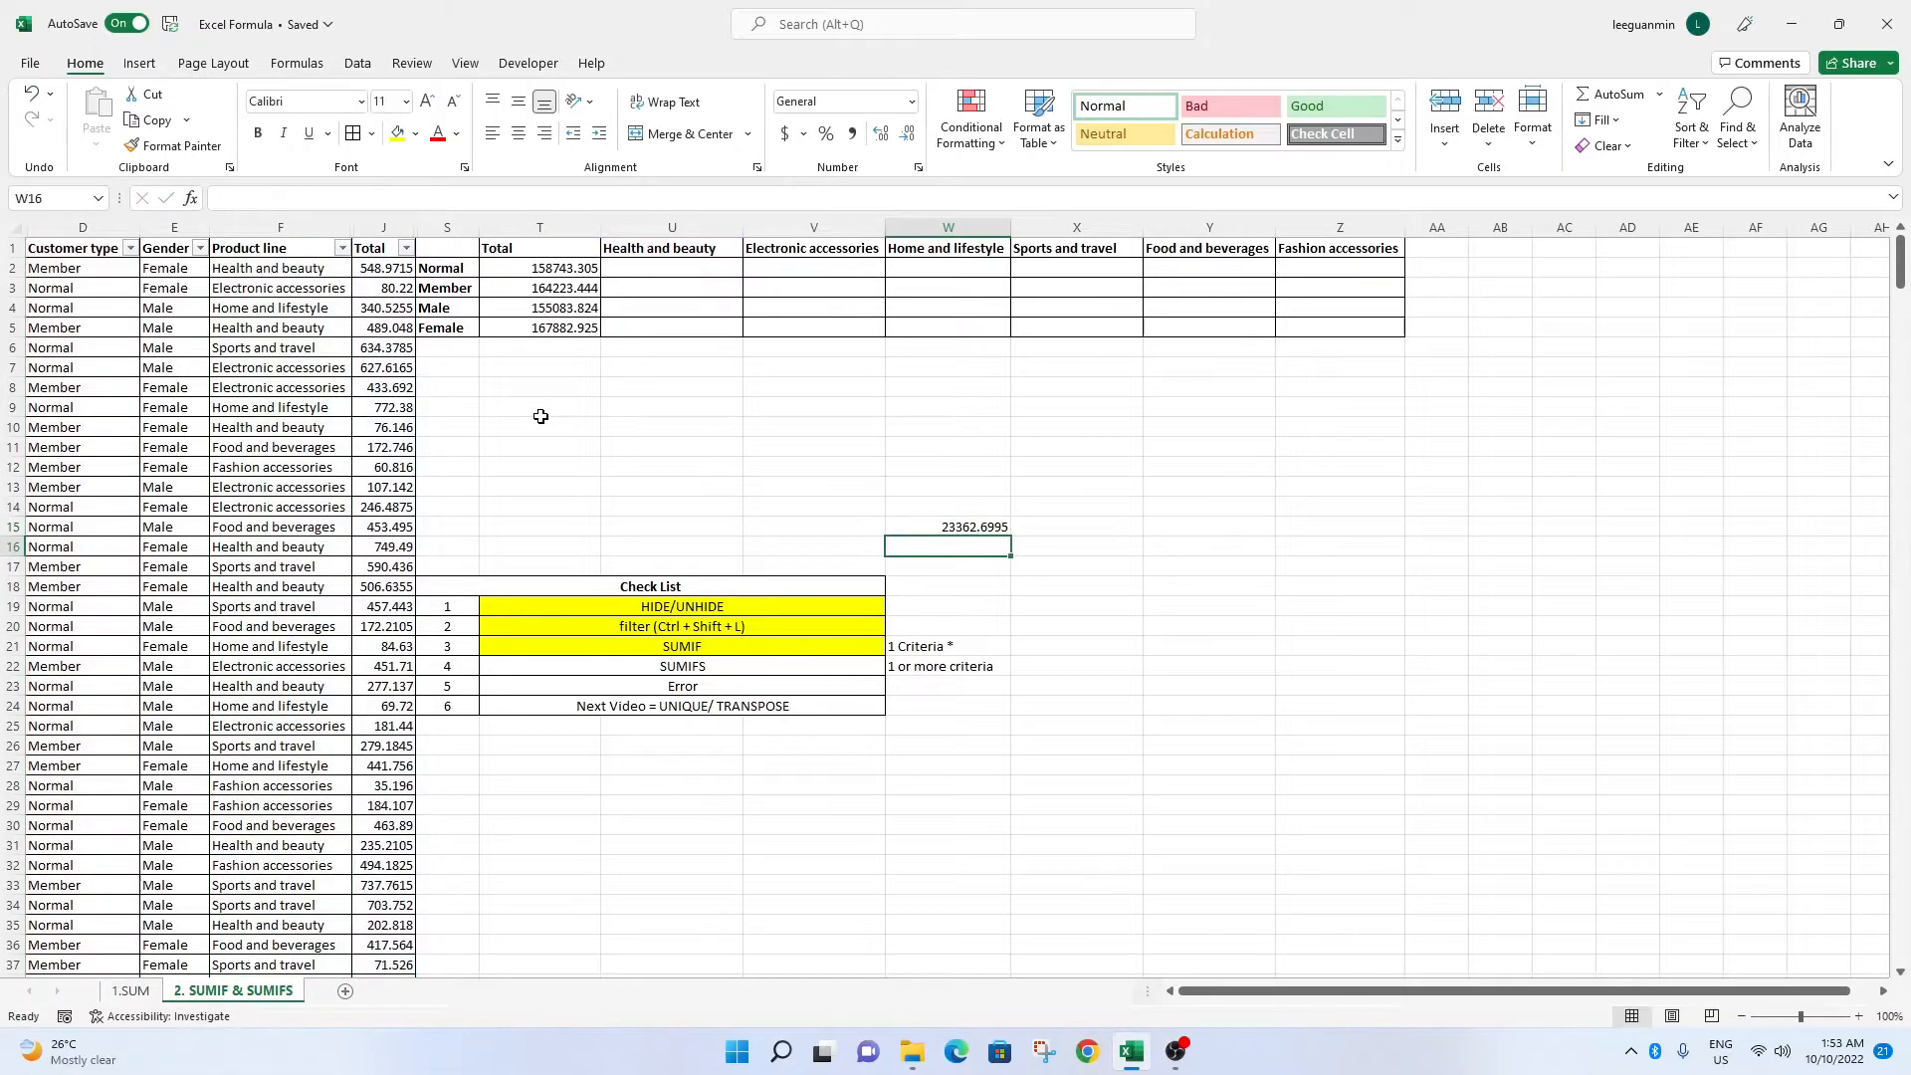
Move the SUMIFS formula from W15 to U2, the Normal row's Health and beauty cell.
left_click(965, 528)
left_click_drag(961, 520, 676, 271)
key("F2")
left_click(759, 425)
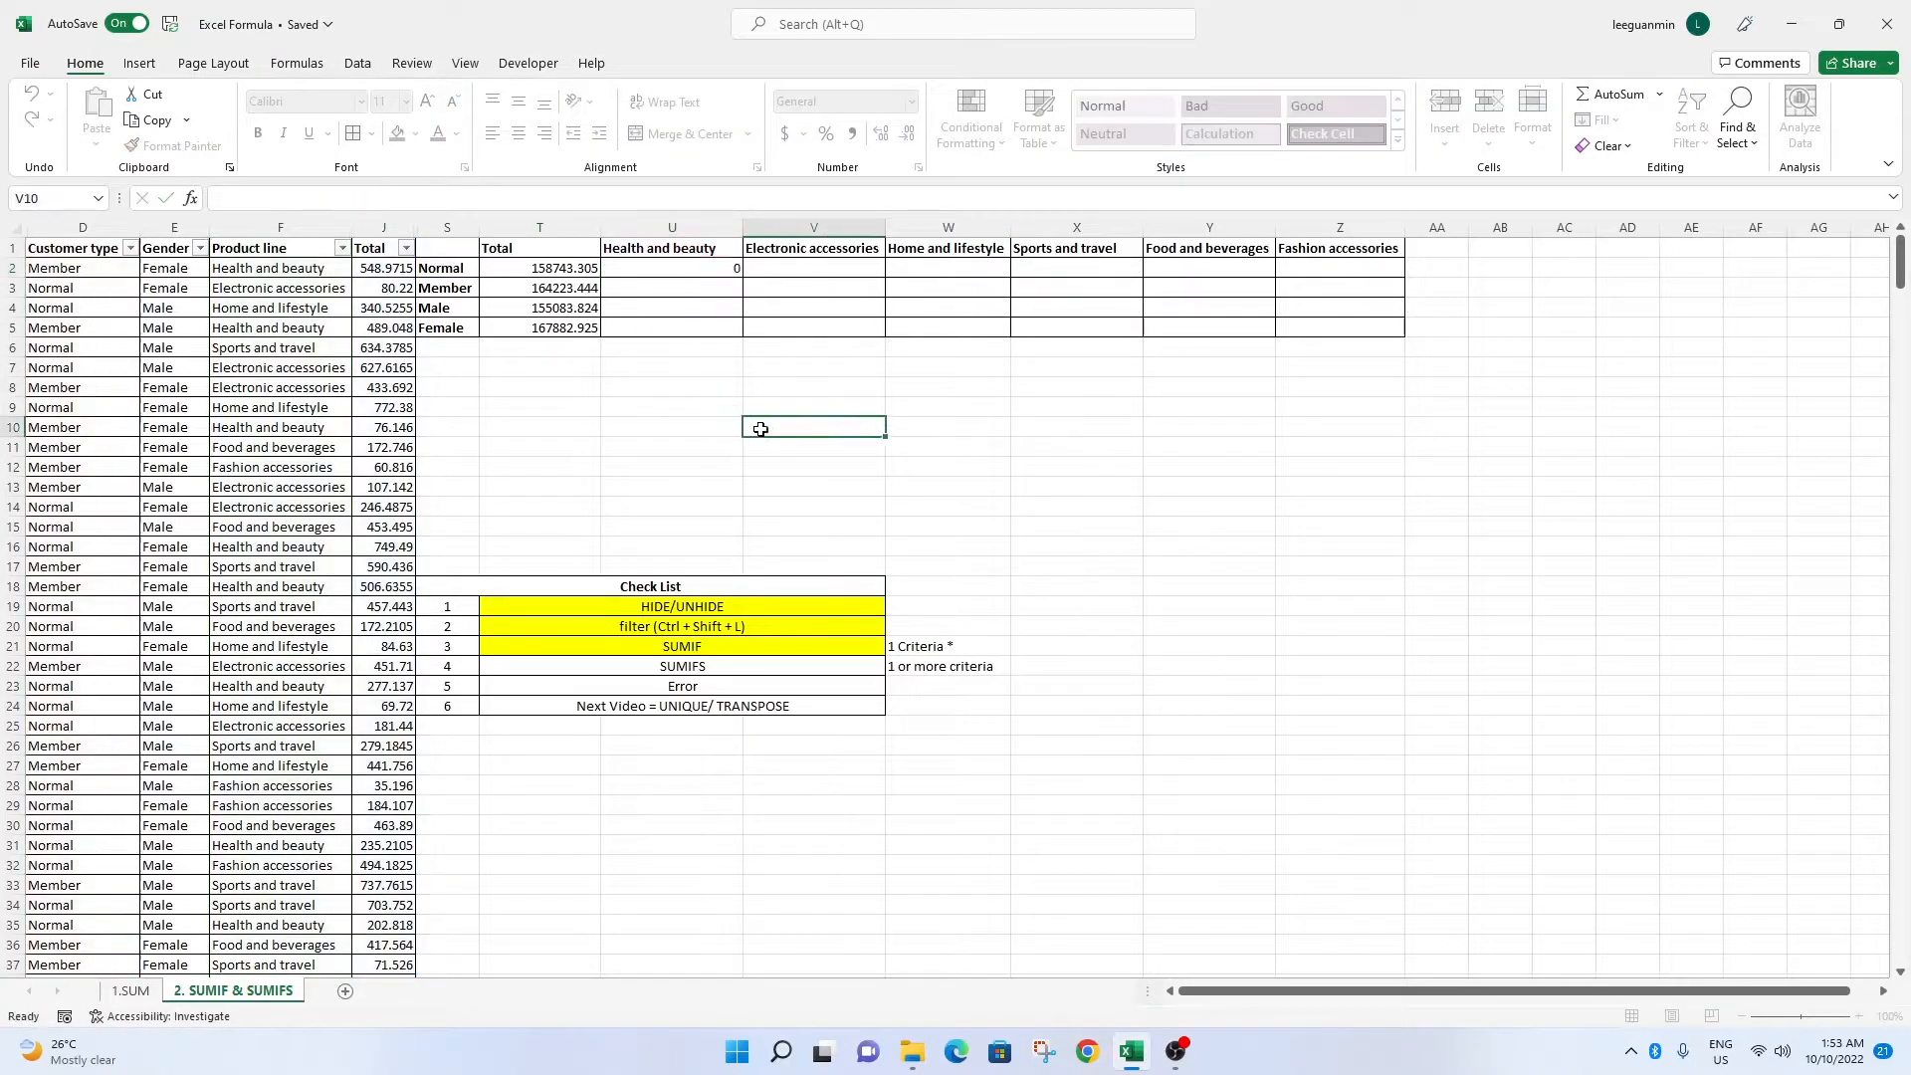
Fill the Health and beauty SUMIFS formula from U2 down to U5 and check the copied formulas.
left_click(684, 266)
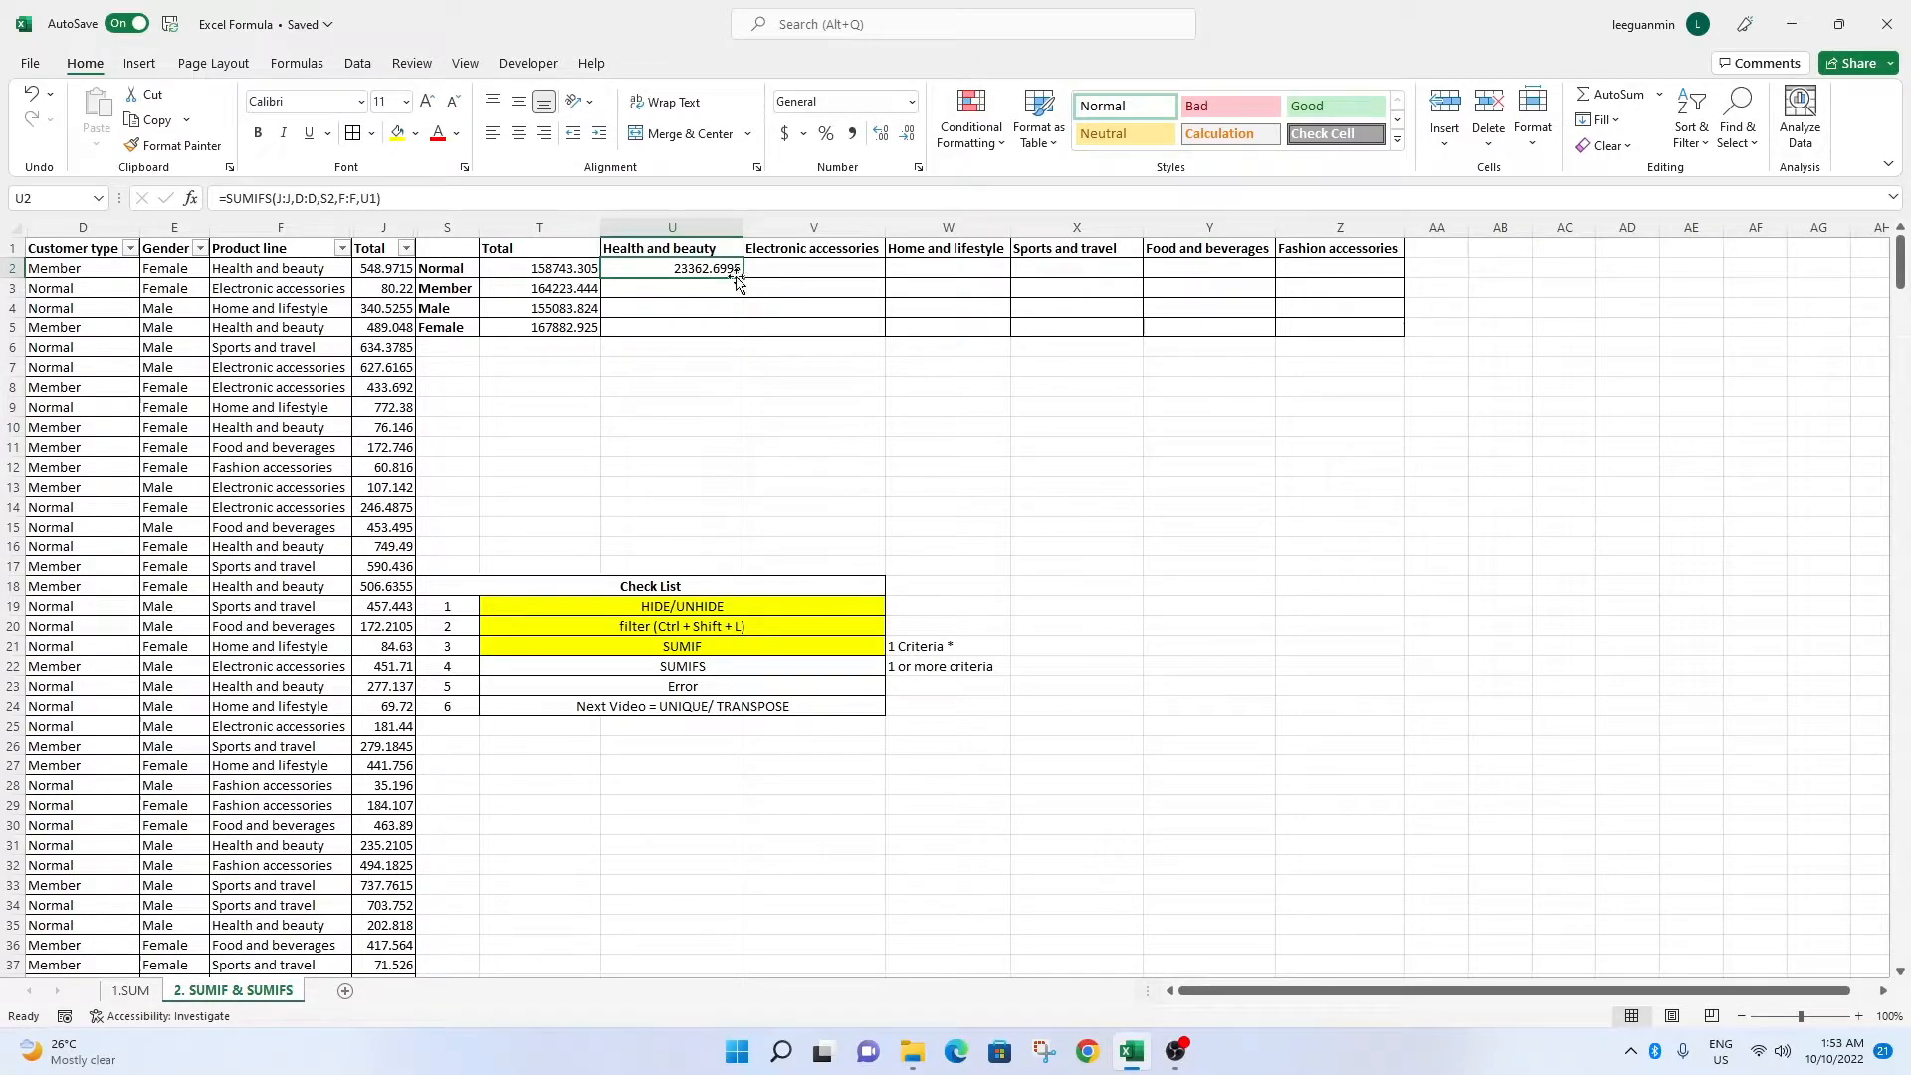
left_click_drag(746, 277, 745, 338)
left_click(721, 443)
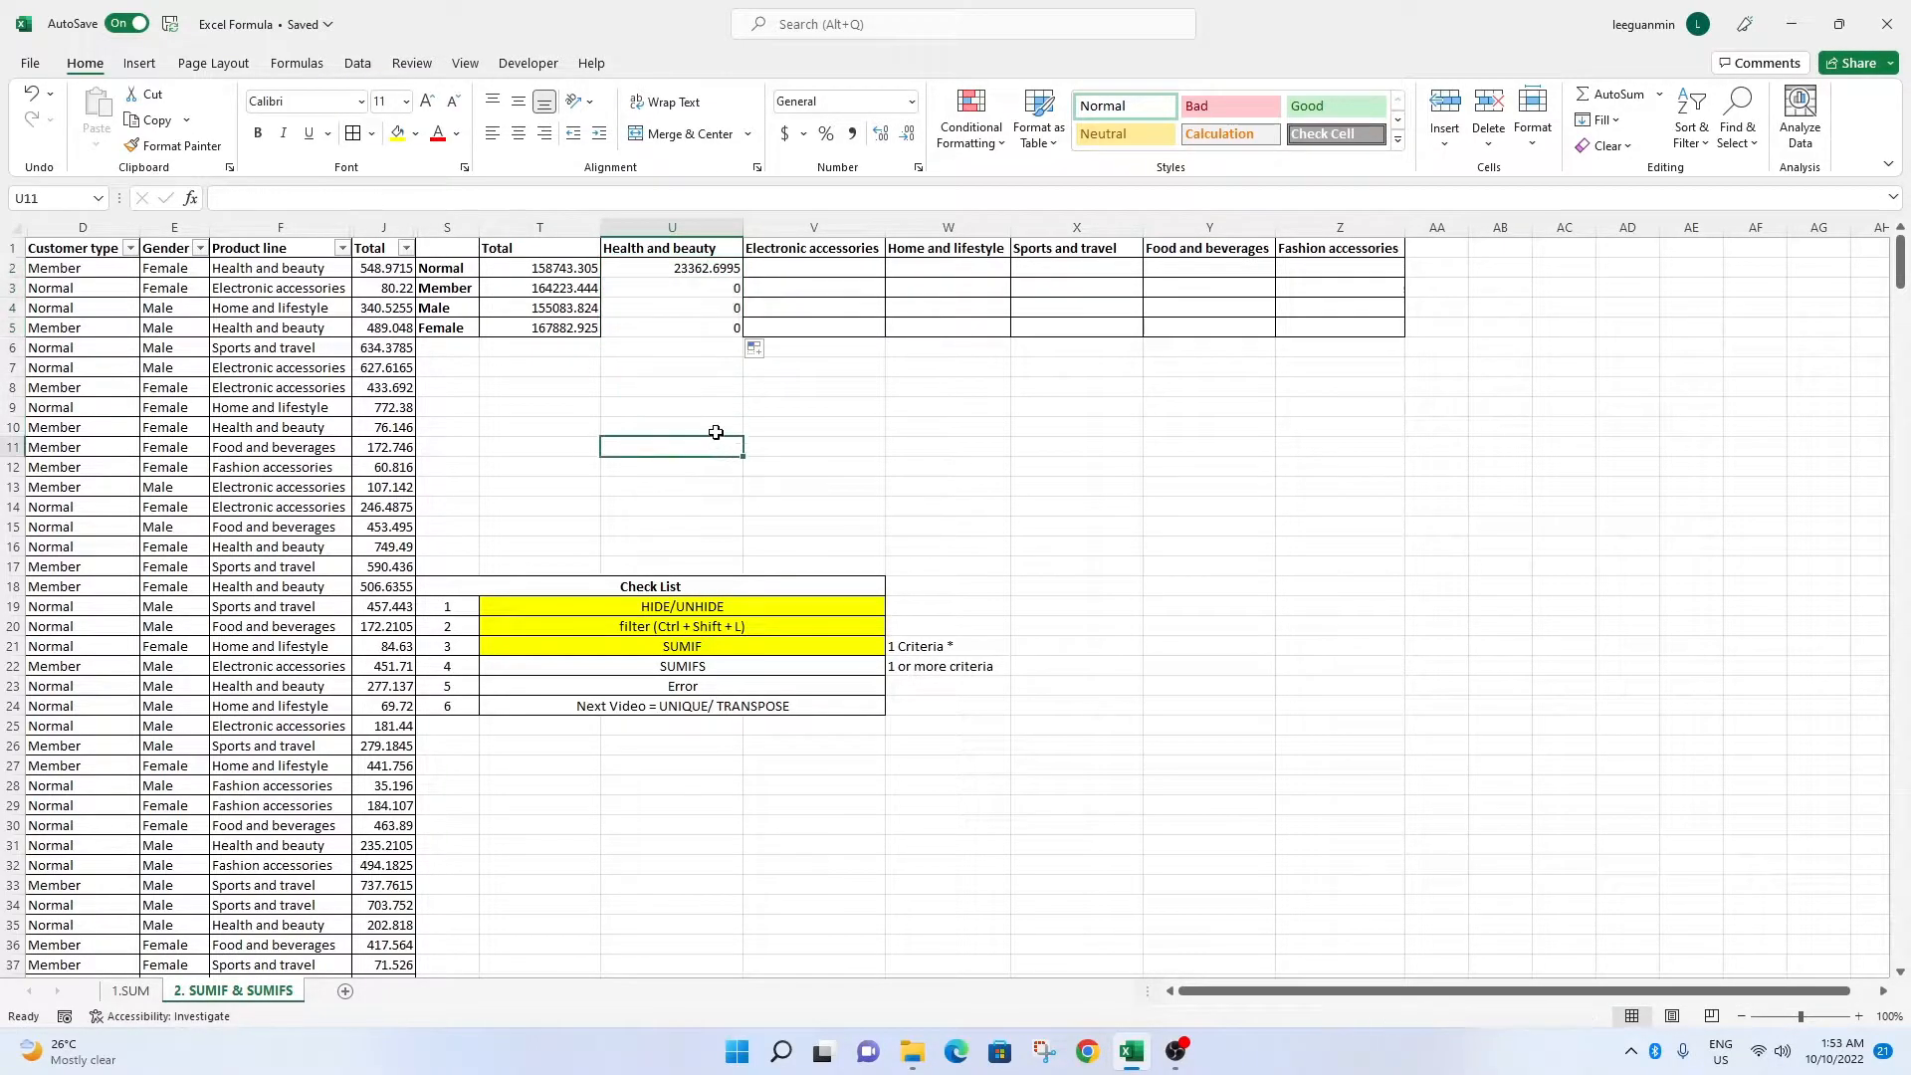
left_click(706, 289)
left_click(705, 309)
left_click(687, 348)
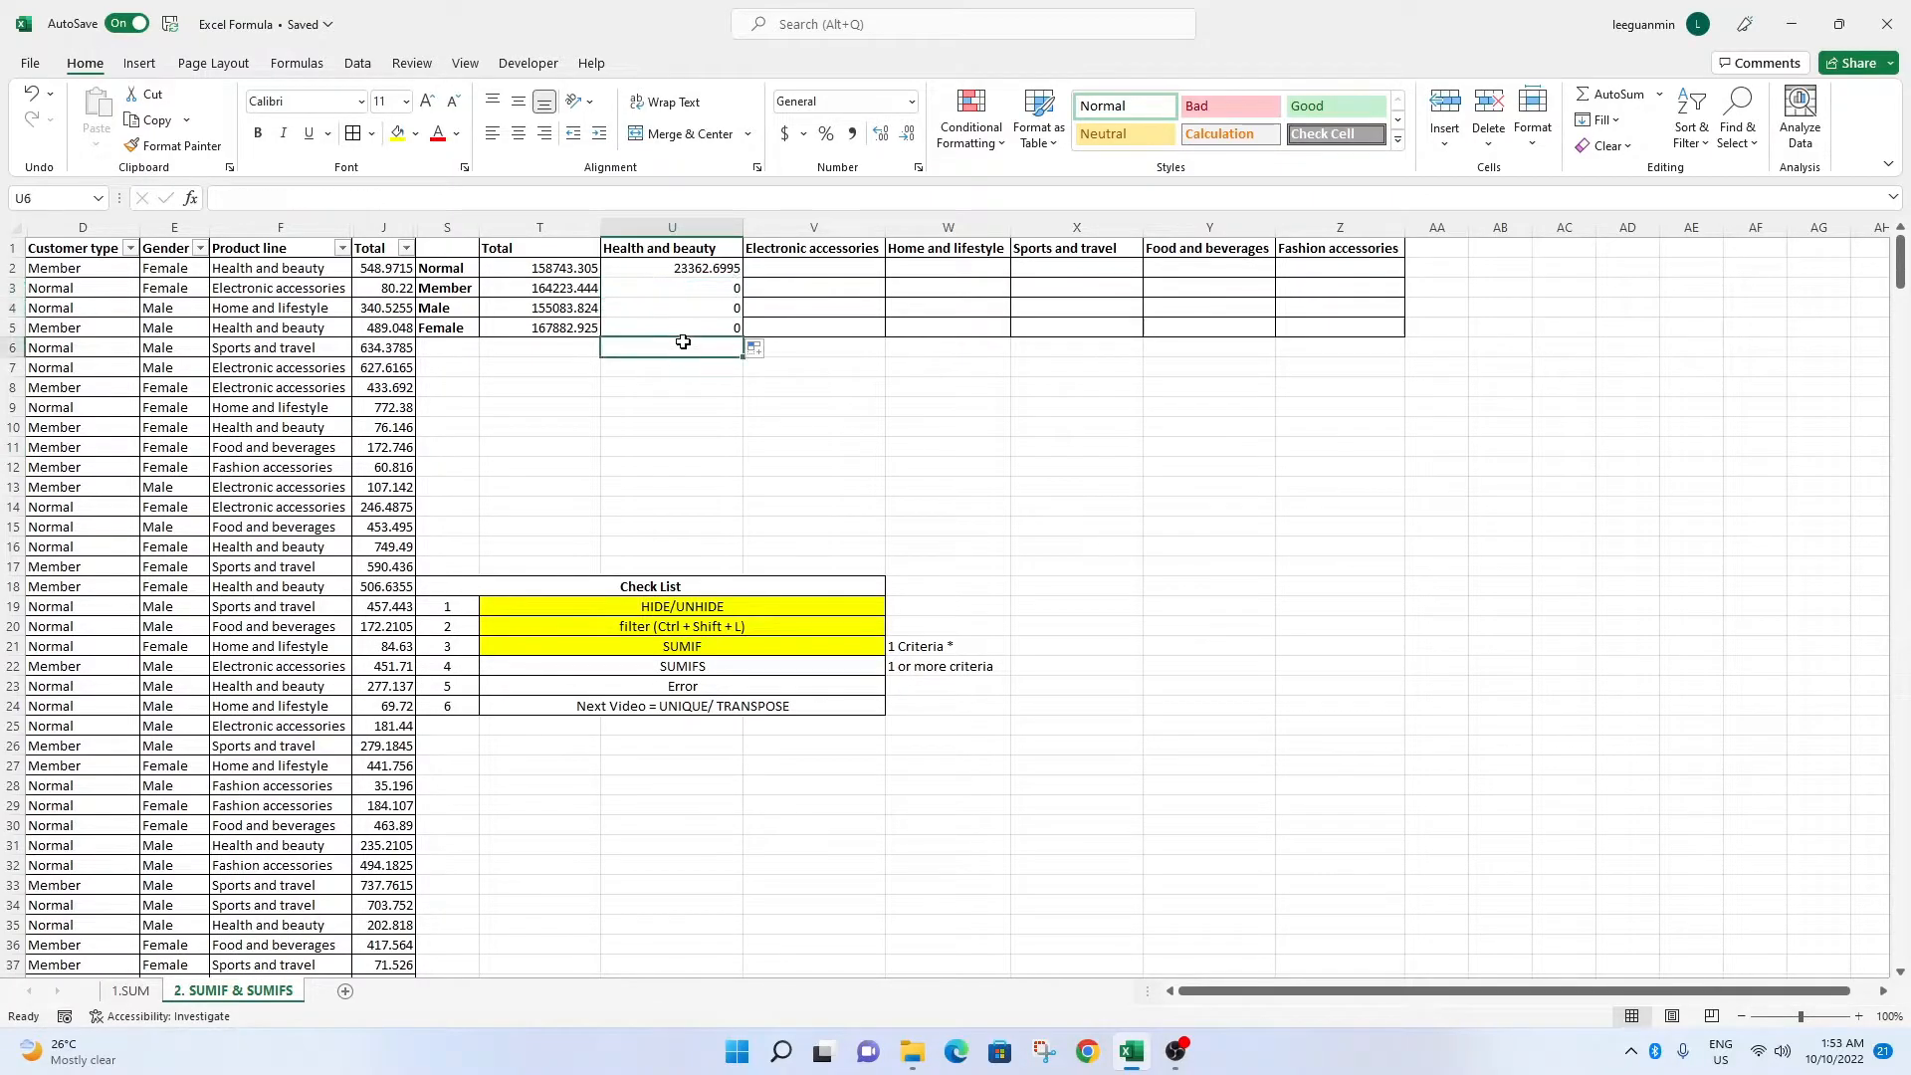
Check which cells the copied SUMIFS formula in U3 uses as its sum range, criteria ranges and criteria.
left_click(631, 290)
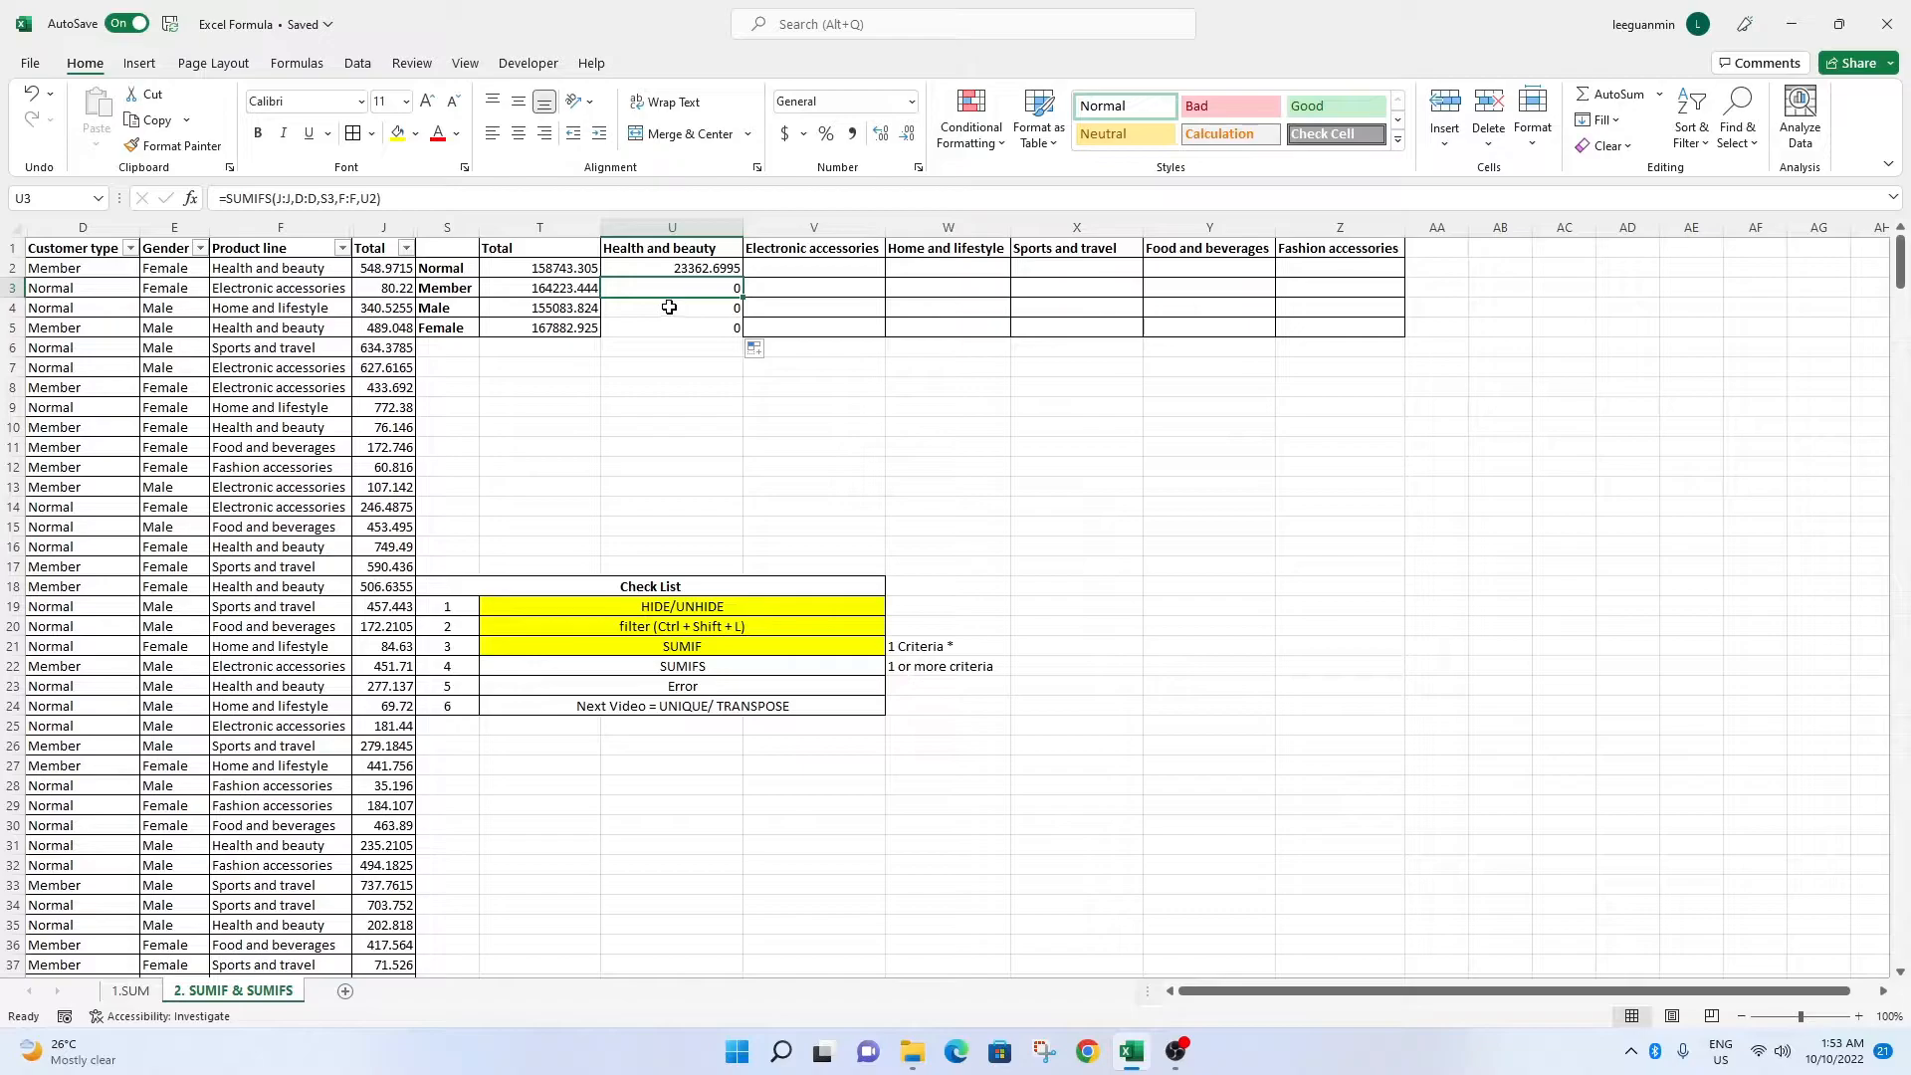
left_click(469, 198)
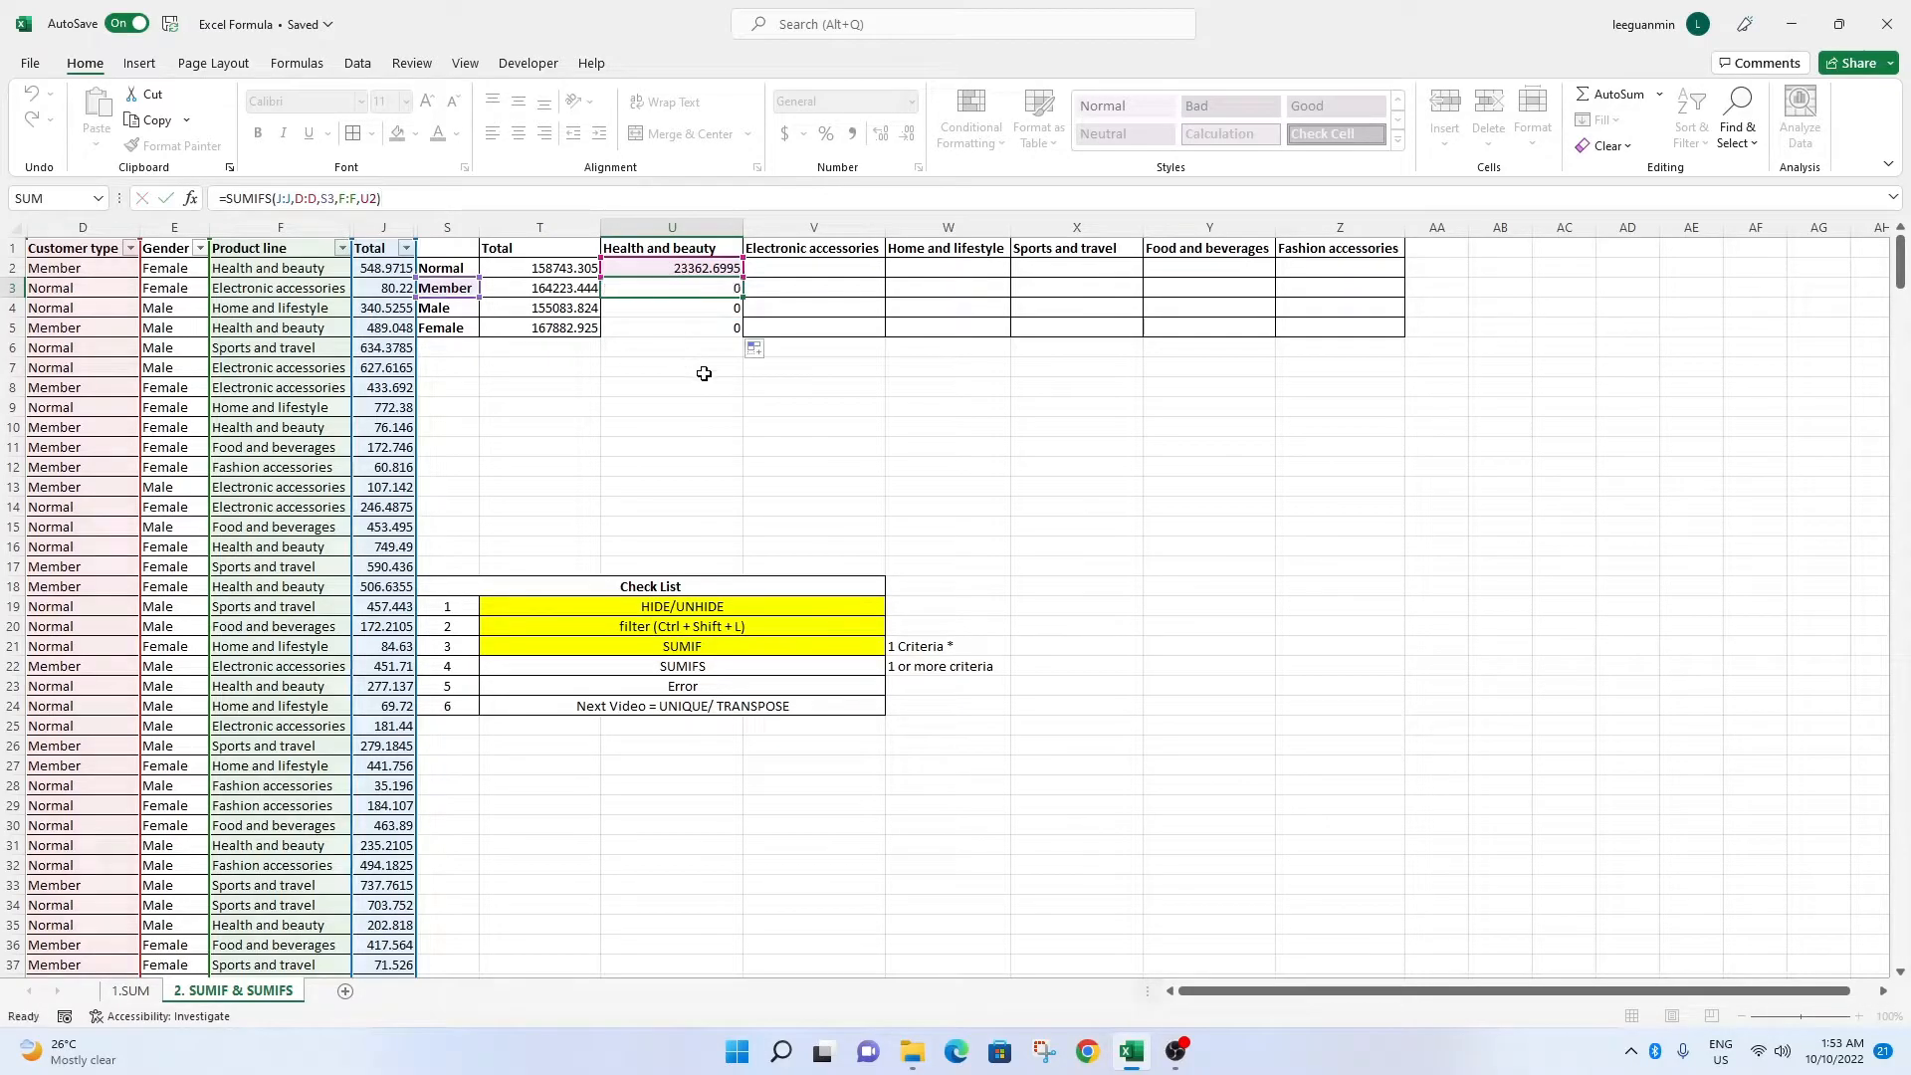
left_click(710, 463)
left_click(710, 285)
left_click(696, 255)
Lock the product line criterion in U2's SUMIFS formula as $U$1 and refill the formula down to U5.
left_click(662, 270)
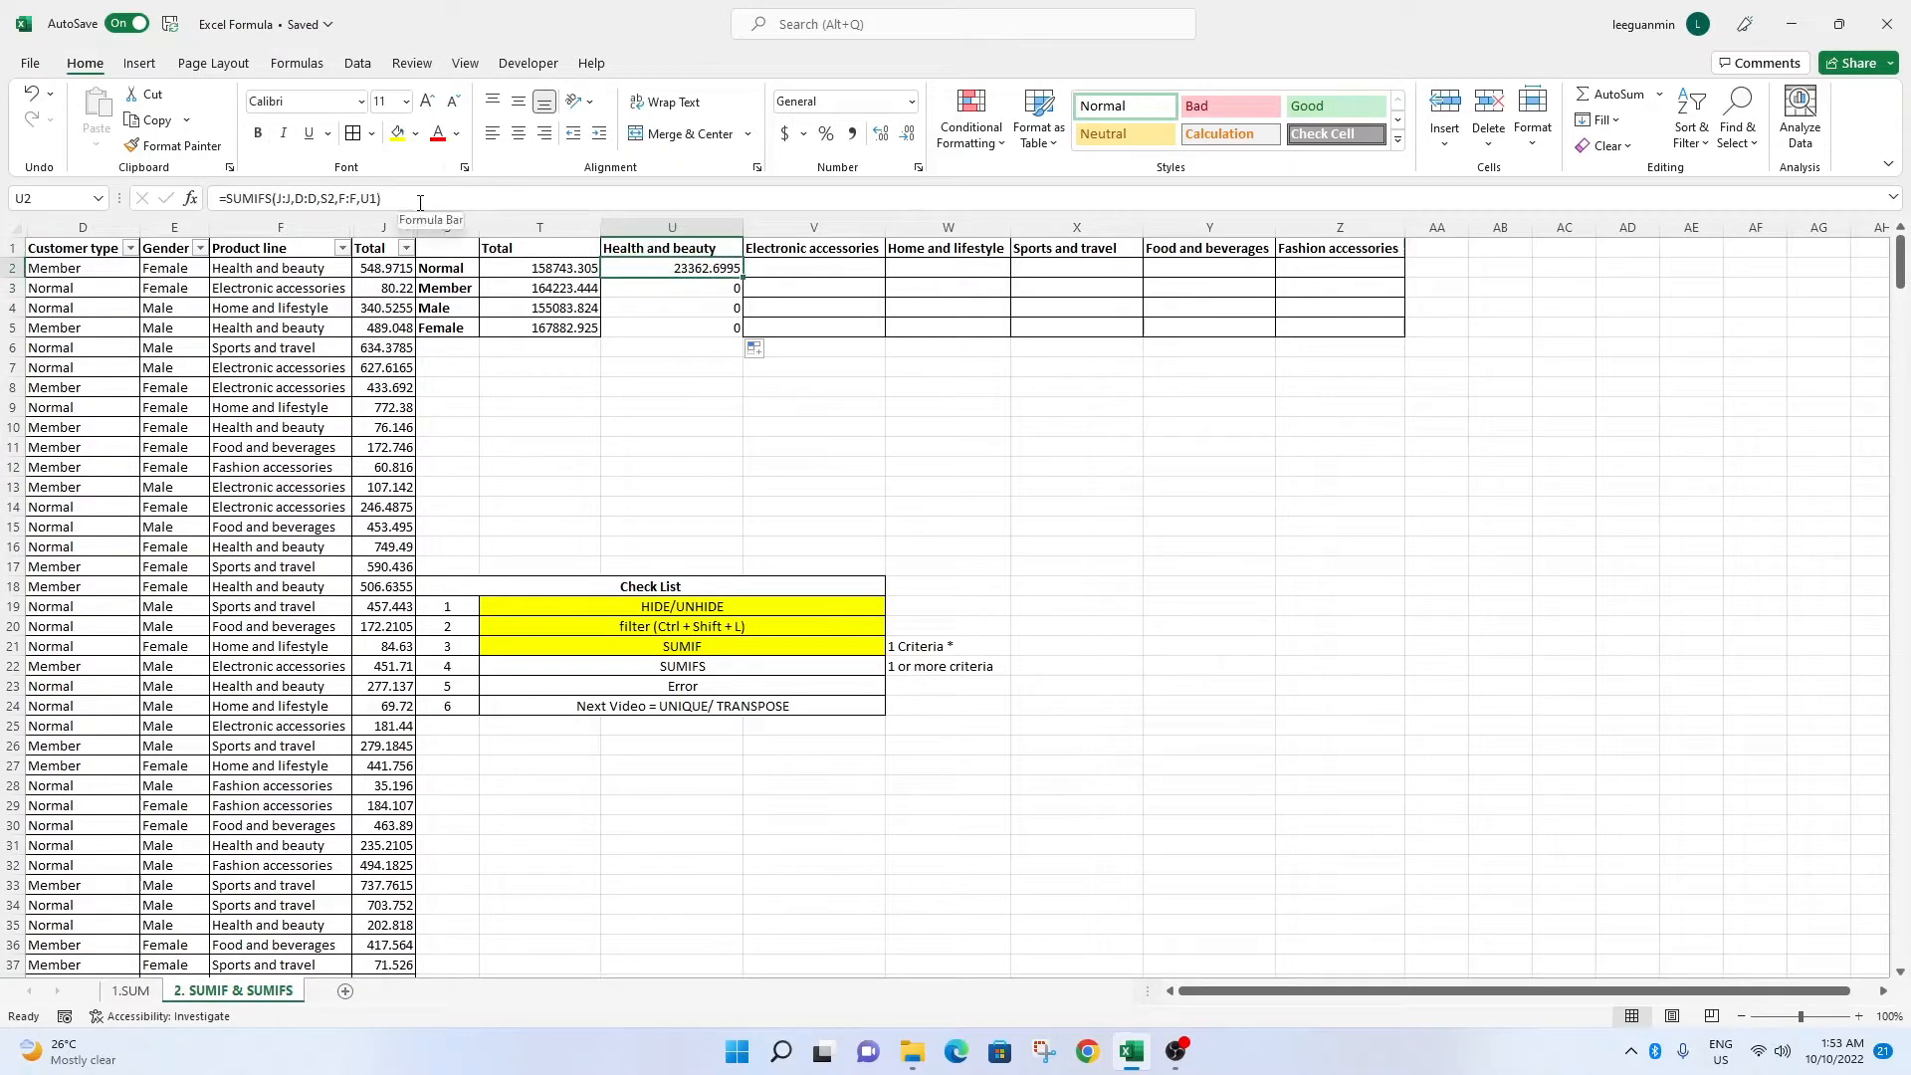
left_click(369, 198)
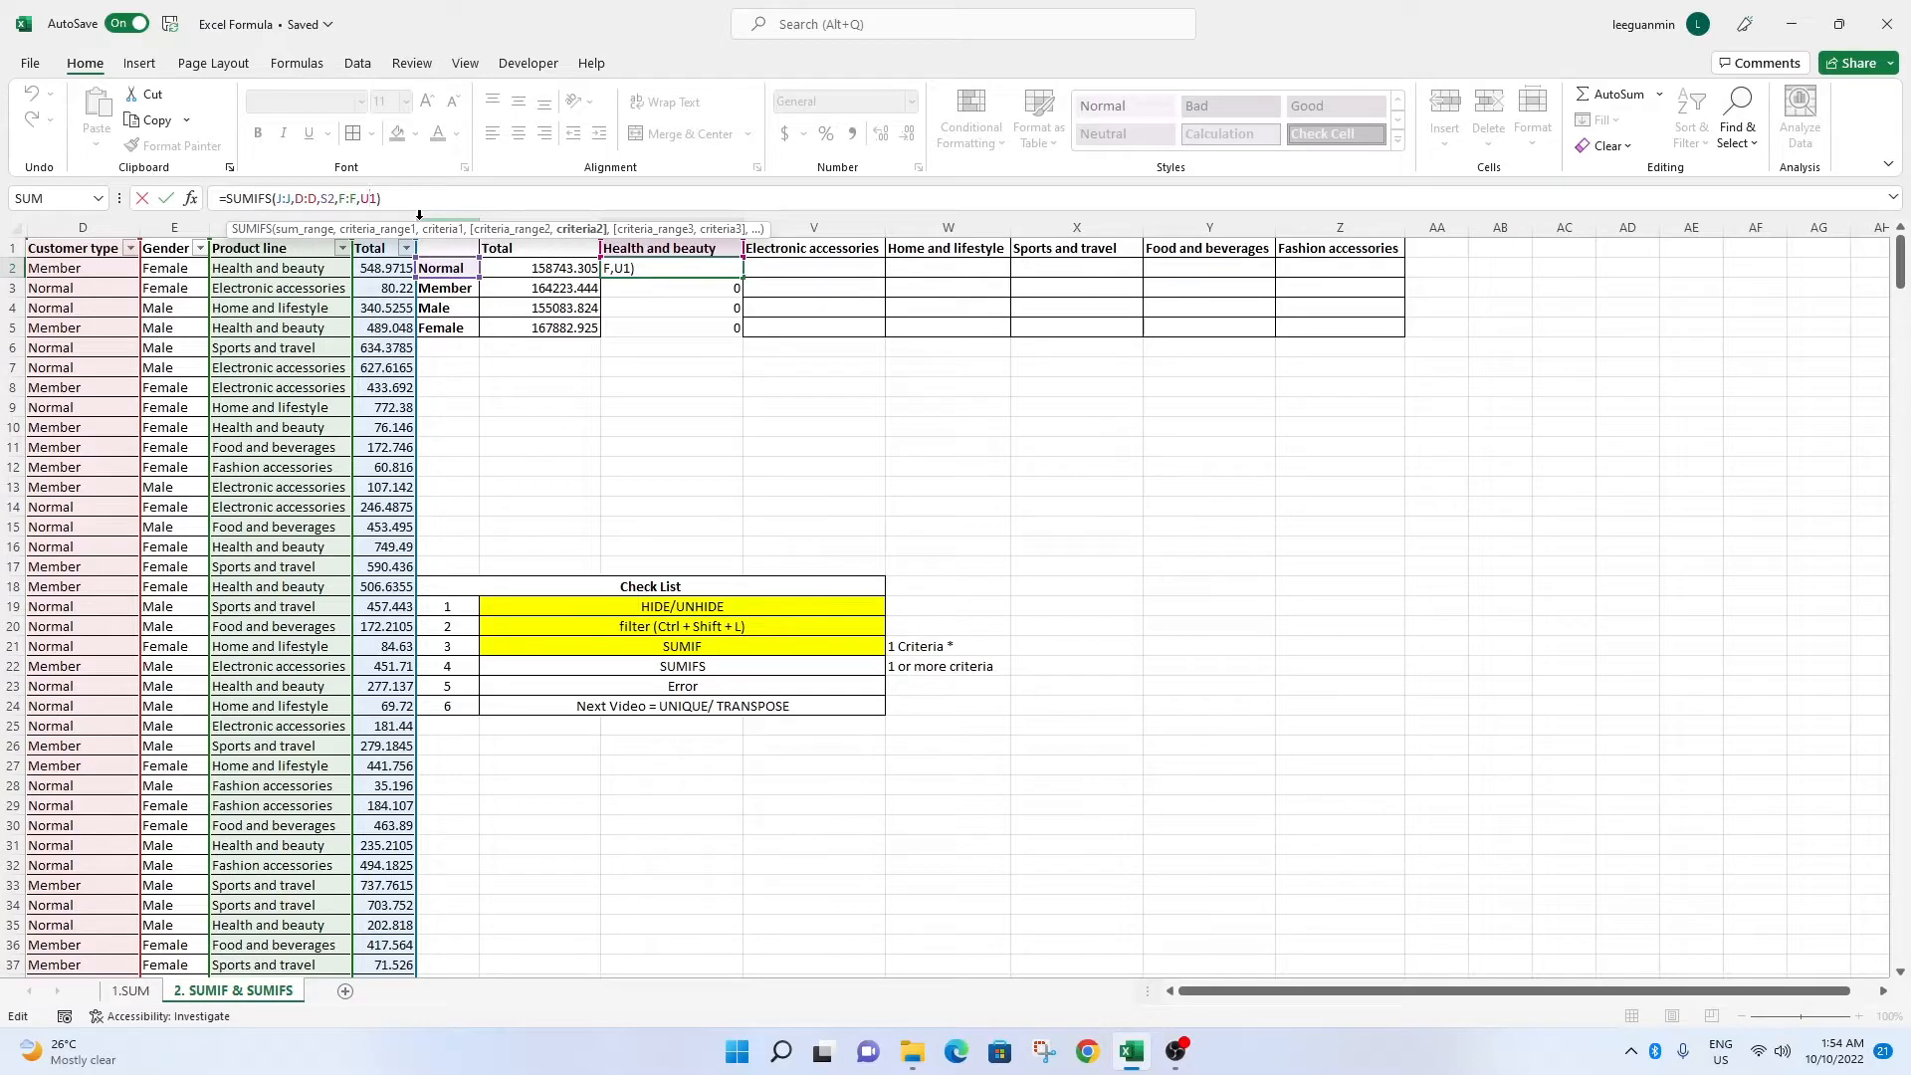
key("F4")
key("Return")
left_click(715, 275)
left_click_drag(743, 280, 748, 333)
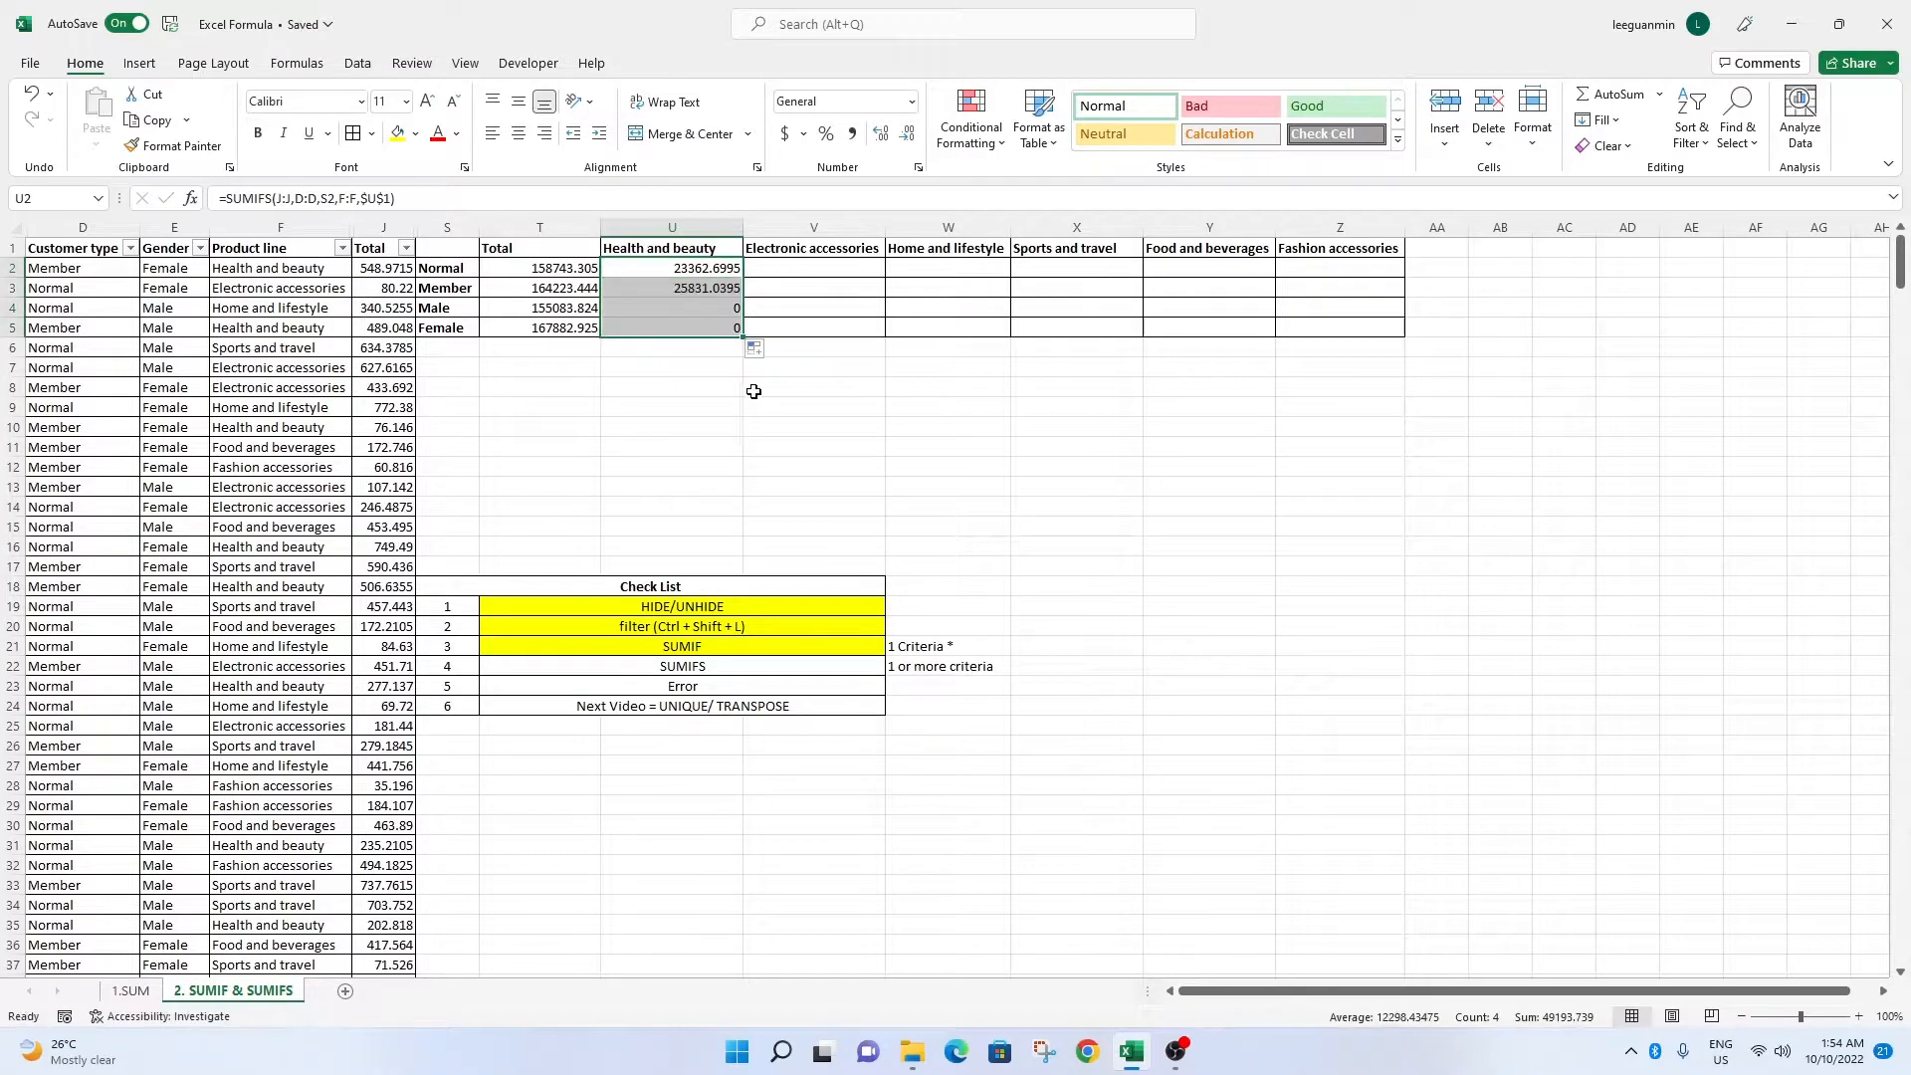
Check the refilled Health and beauty formulas in the Member, Male and Female rows.
left_click(686, 291)
left_click(694, 310)
left_click(693, 331)
left_click(693, 310)
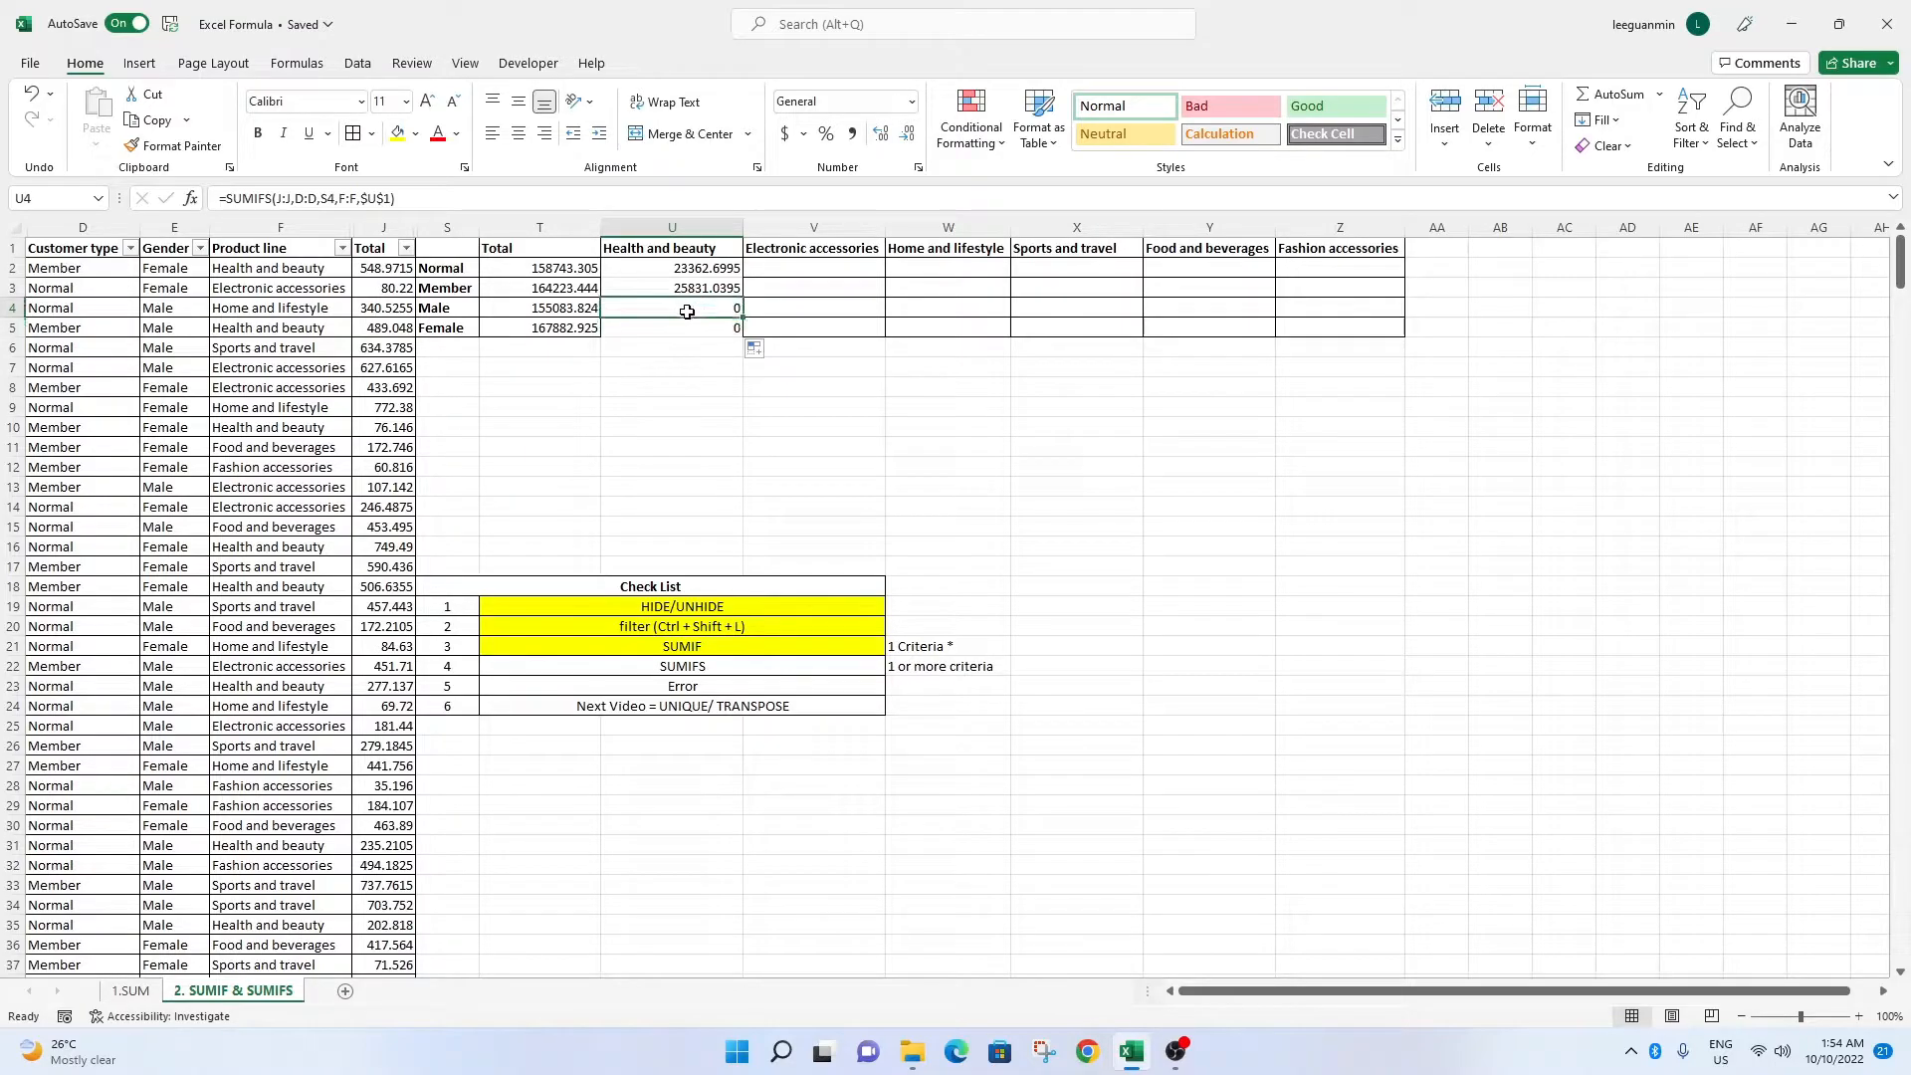
left_click(456, 266)
left_click(633, 311)
Change the first criteria range in U4's SUMIFS formula to the Gender column E:E and fill it down to U5.
left_click(430, 199)
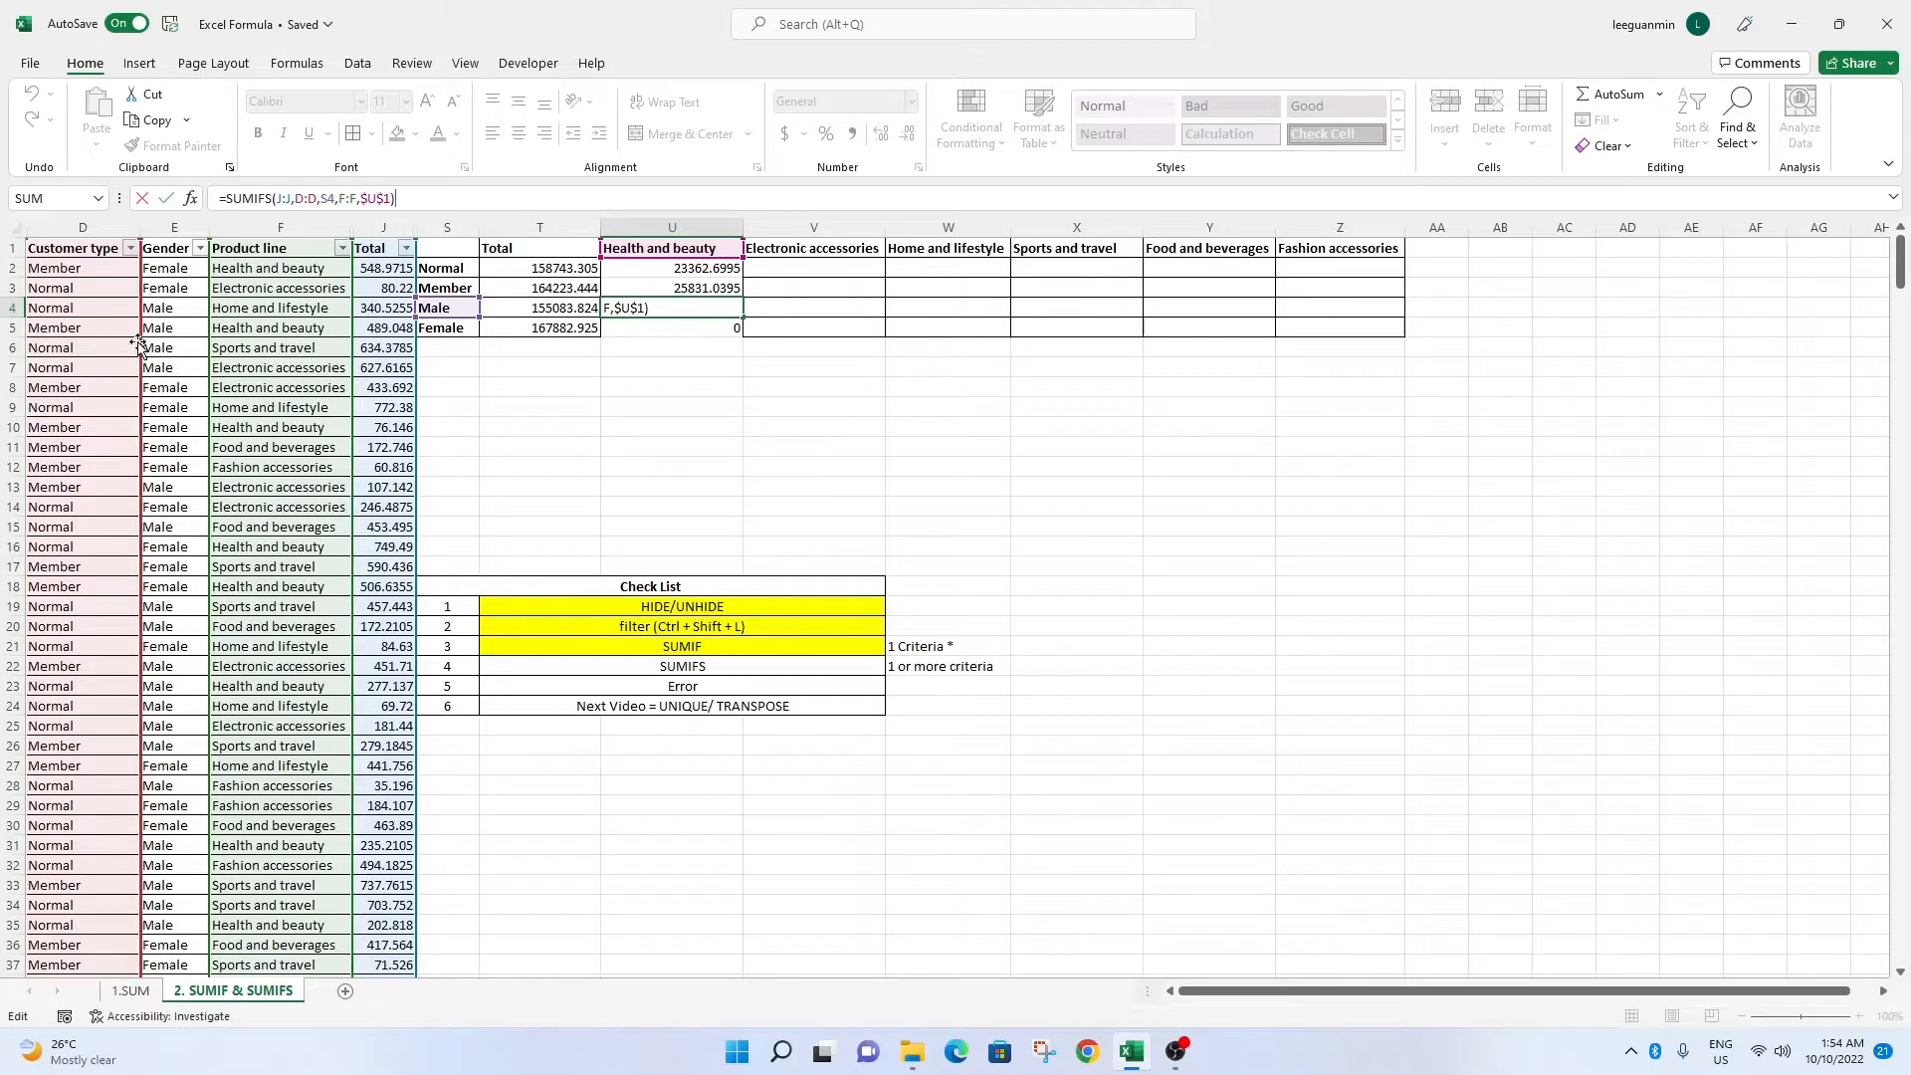
left_click_drag(147, 350, 174, 344)
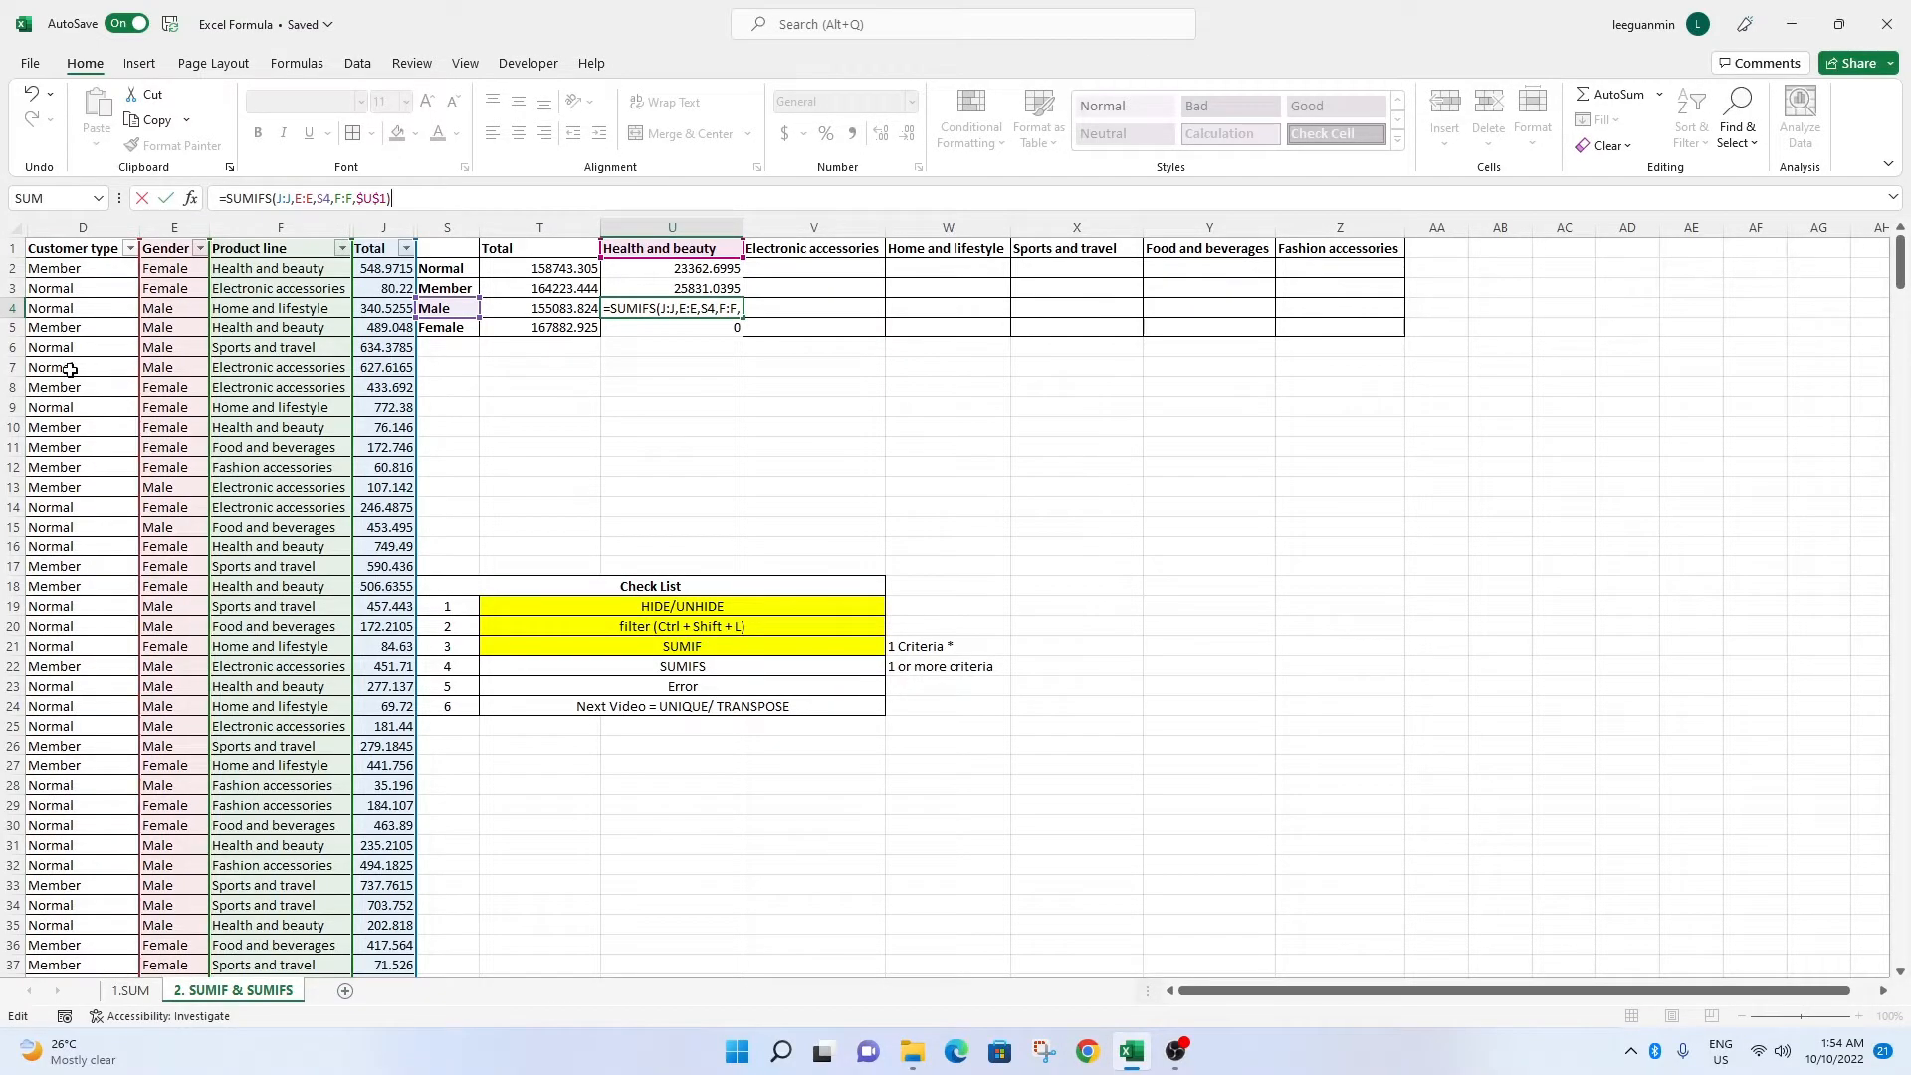
key("Return")
left_click(672, 308)
left_click_drag(743, 317, 739, 333)
left_click(713, 403)
left_click(708, 343)
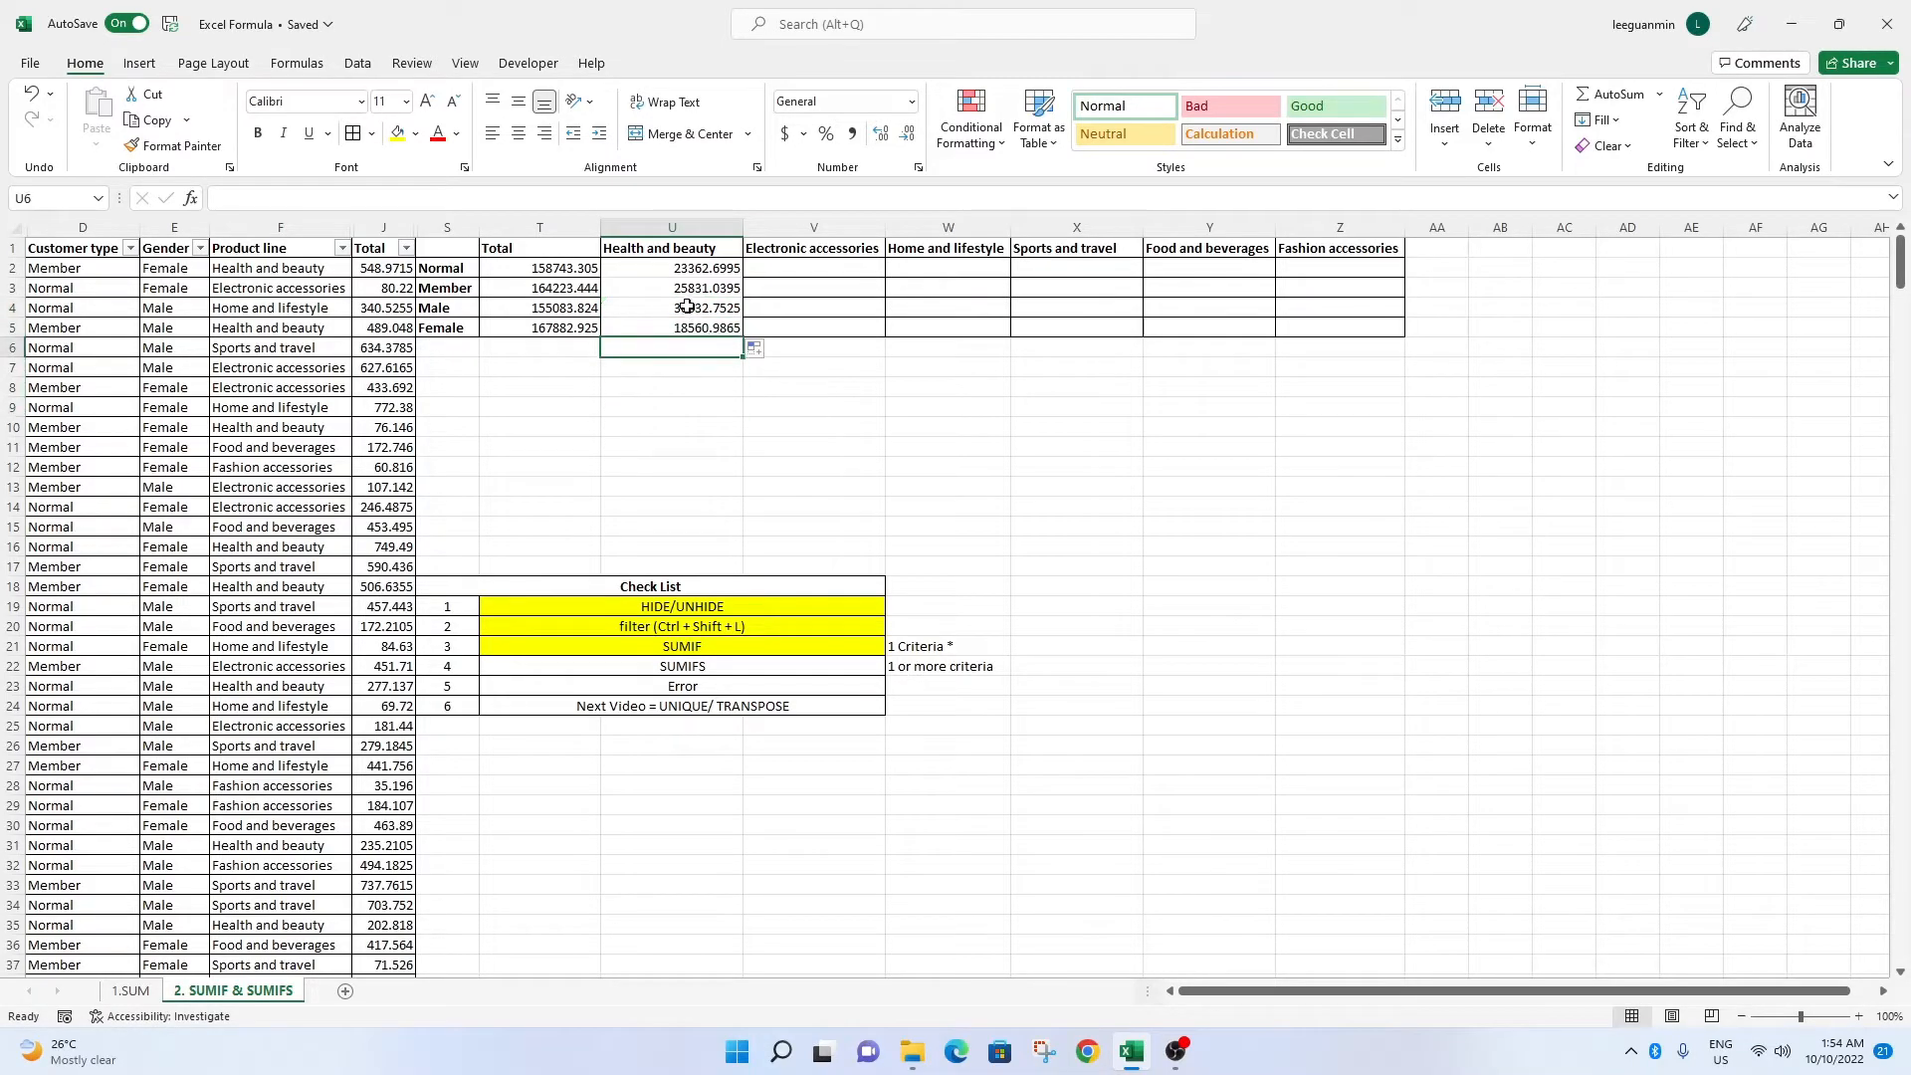
Review the Health and beauty results in U2:U5 and the Male row's formula in U4.
left_click(678, 325)
left_click(716, 264)
left_click_drag(716, 265, 686, 331)
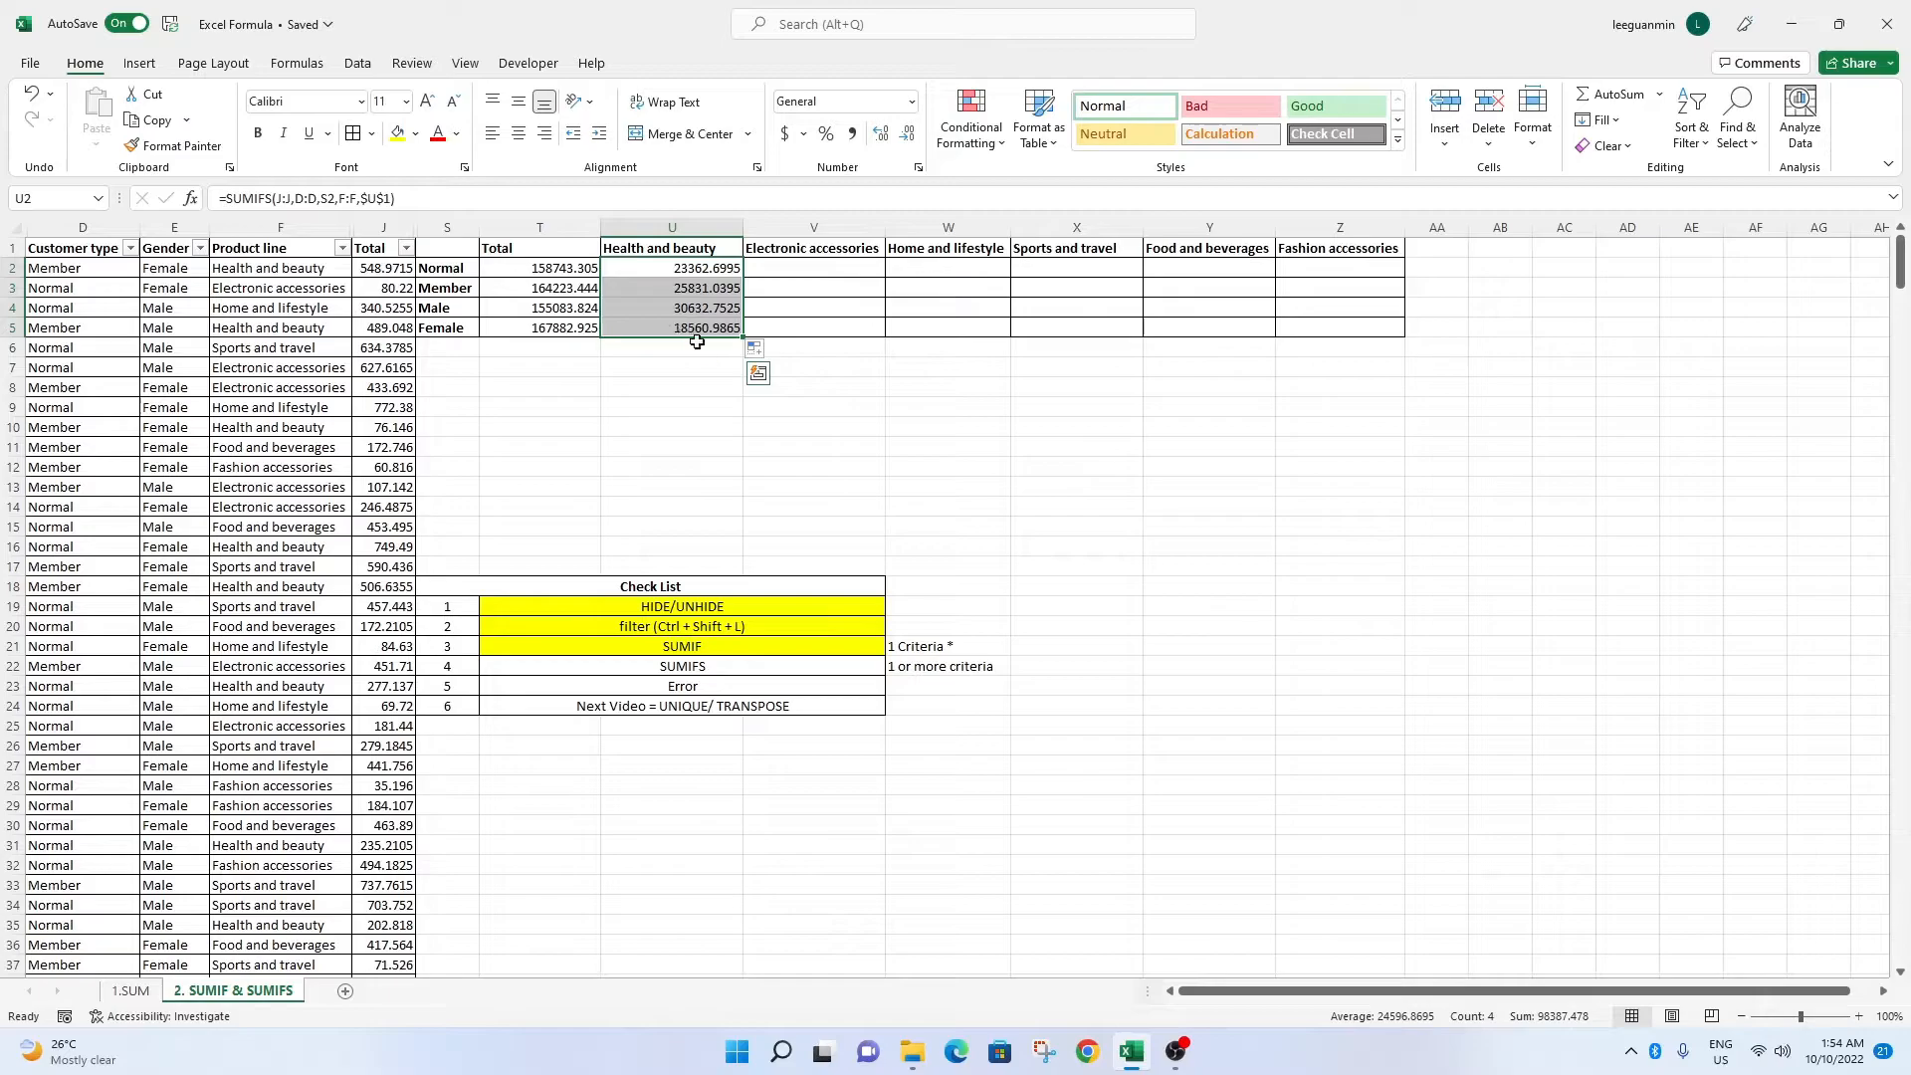
left_click(709, 390)
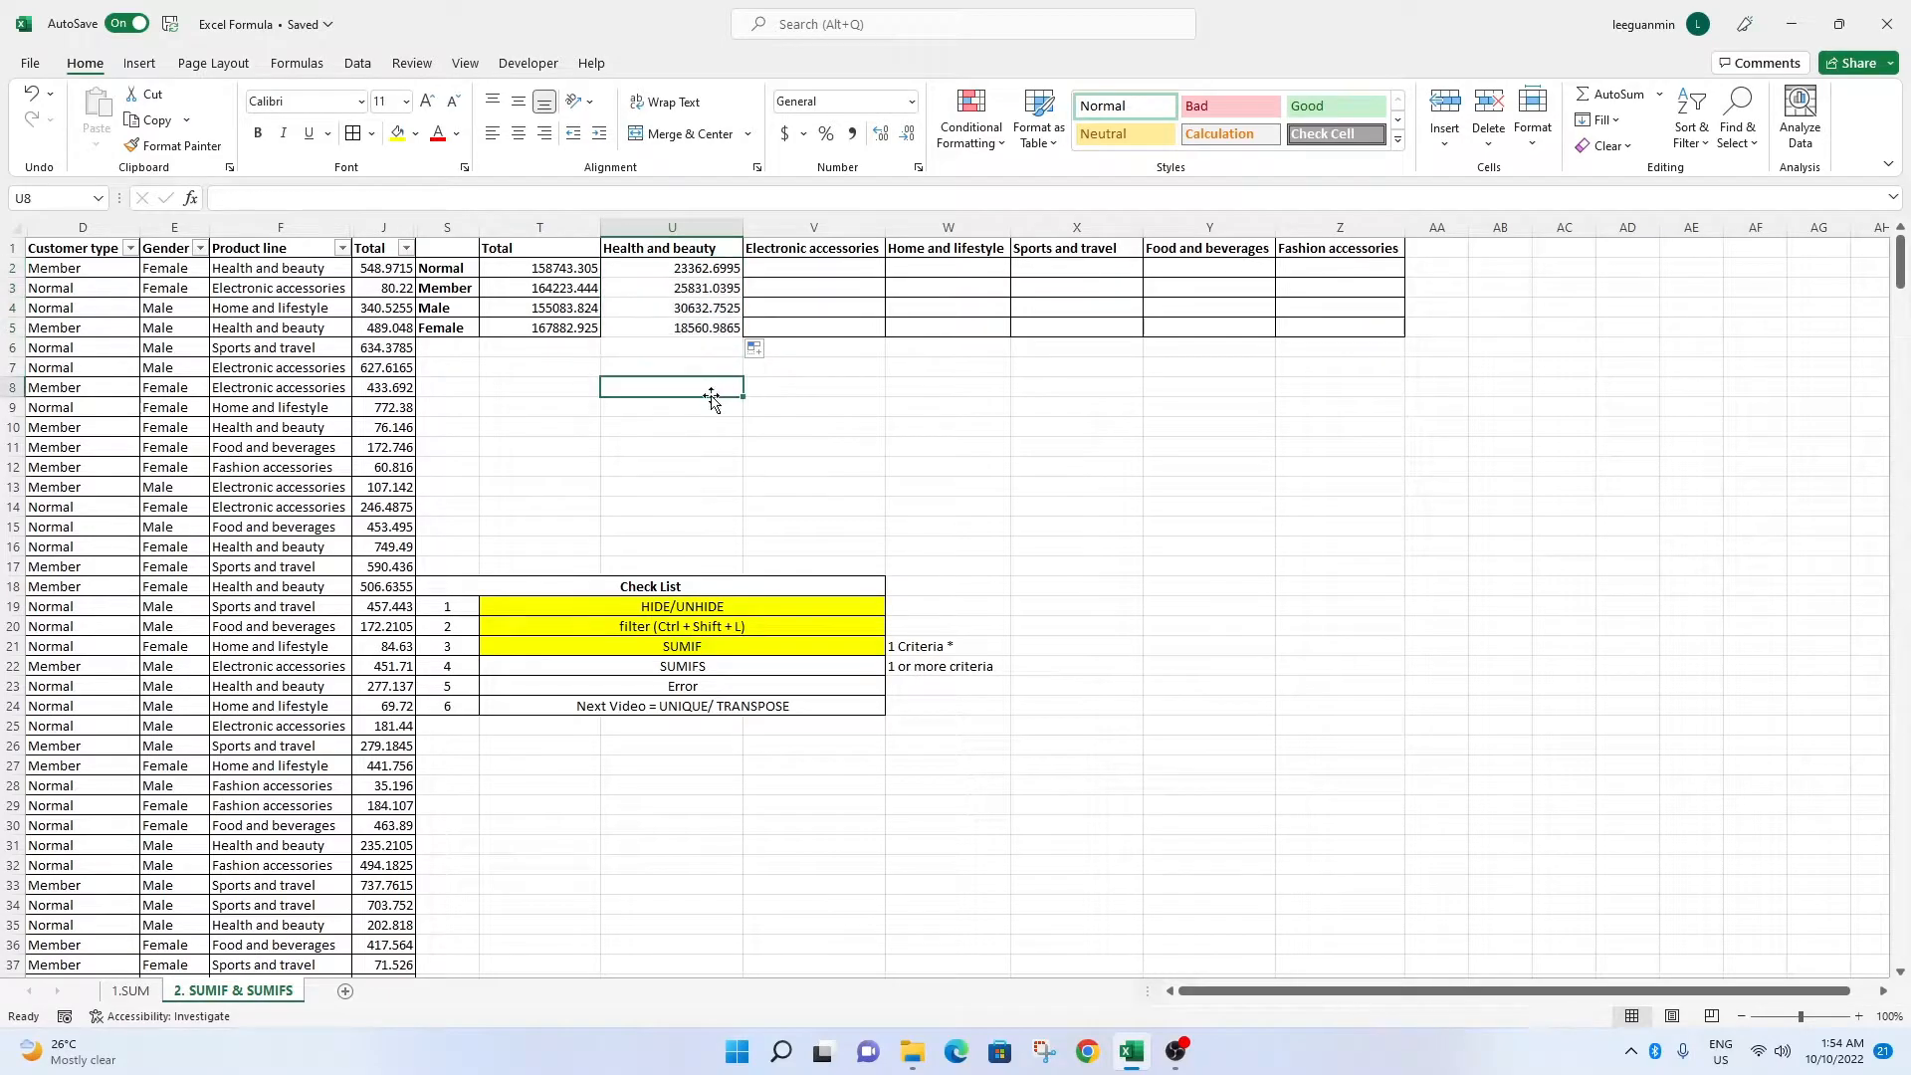
left_click(687, 307)
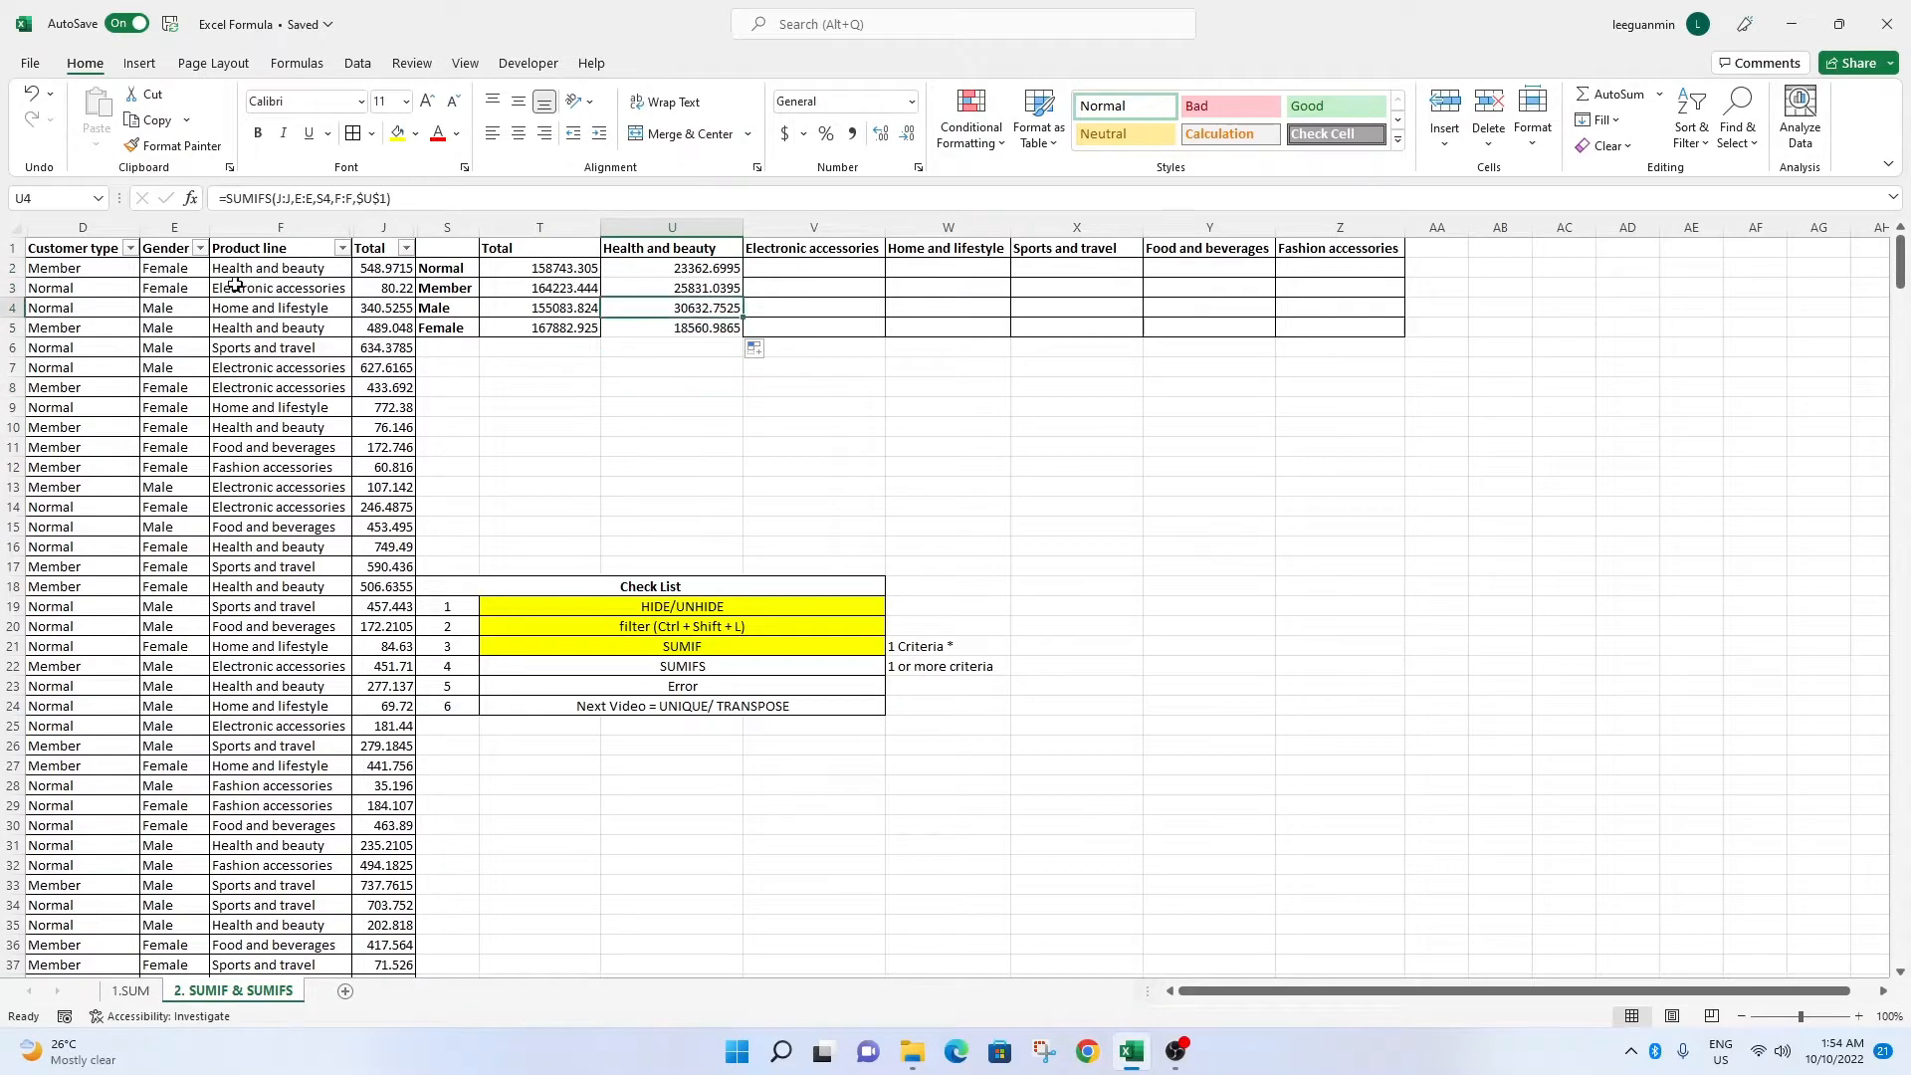
Filter Gender to Male and Product line to Health and beauty, and check the Total column's sum against U4.
left_click(200, 249)
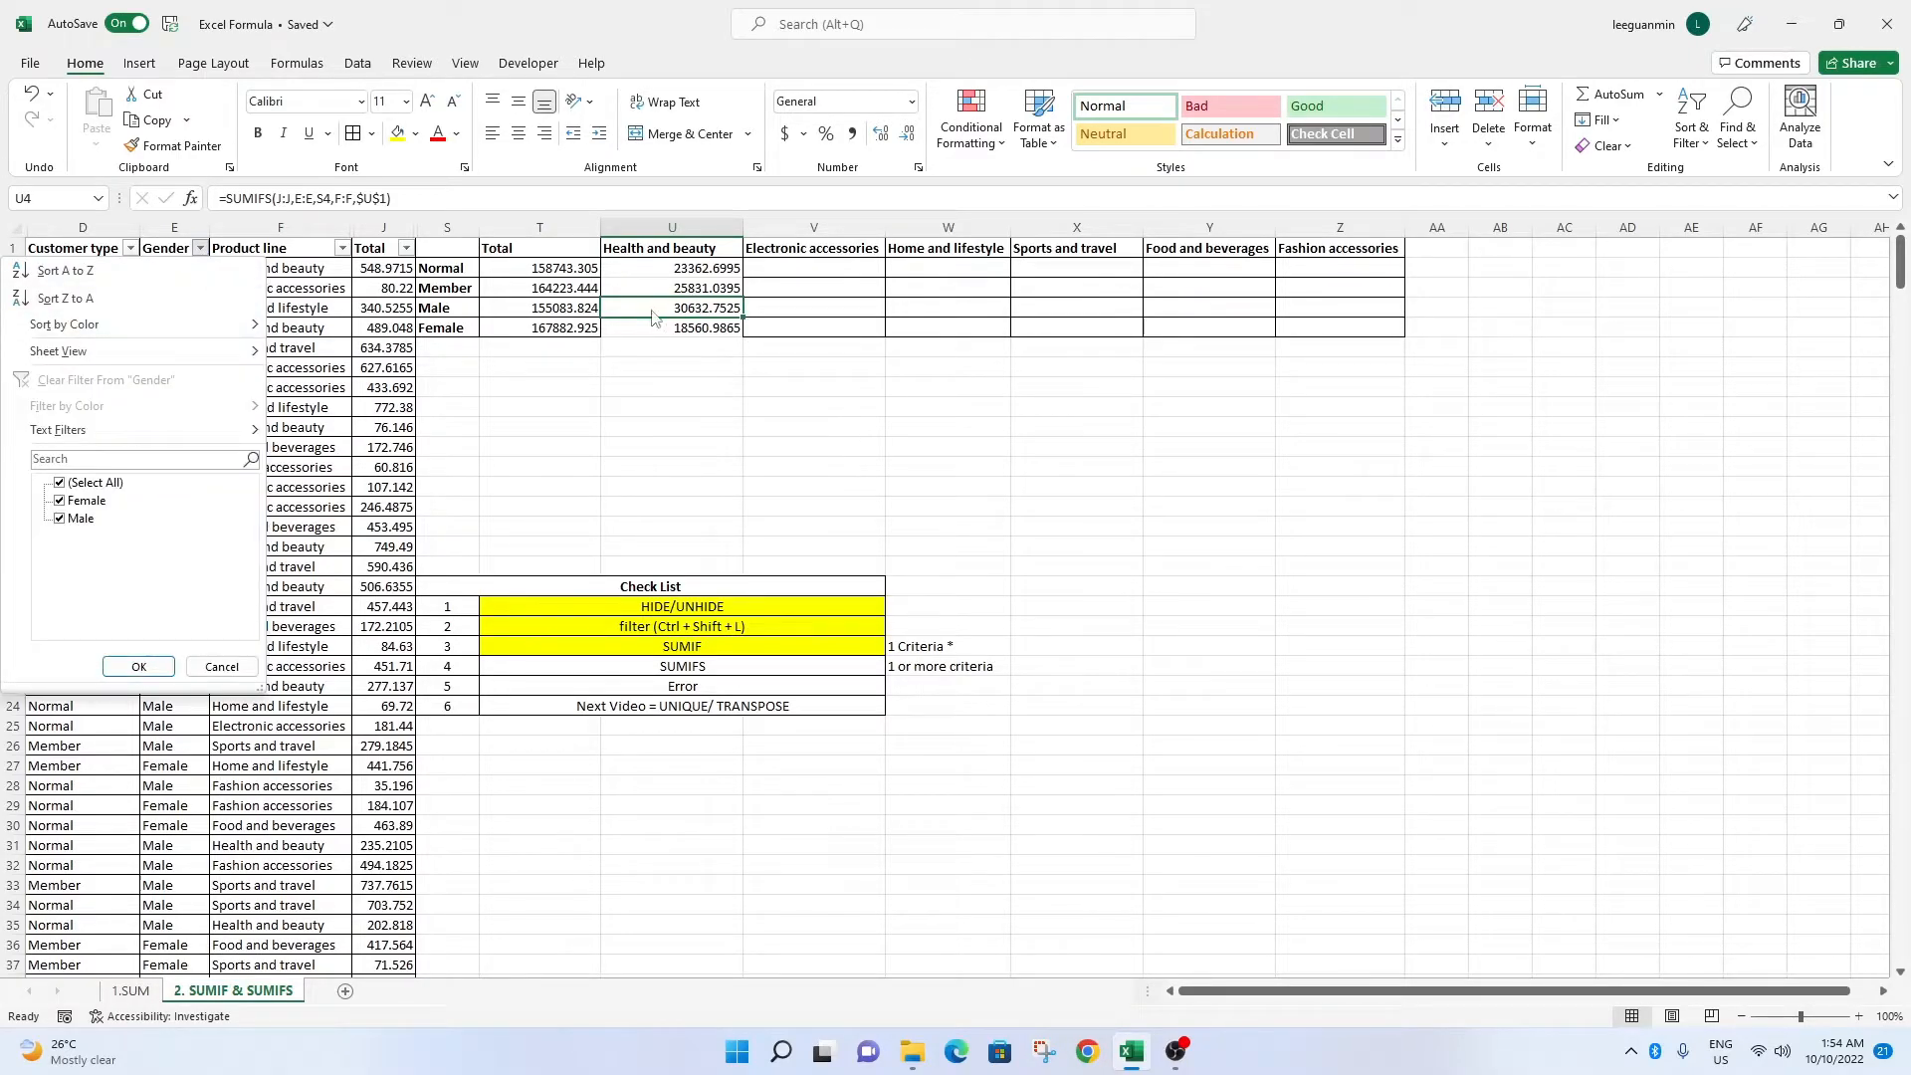
left_click(87, 500)
left_click(139, 665)
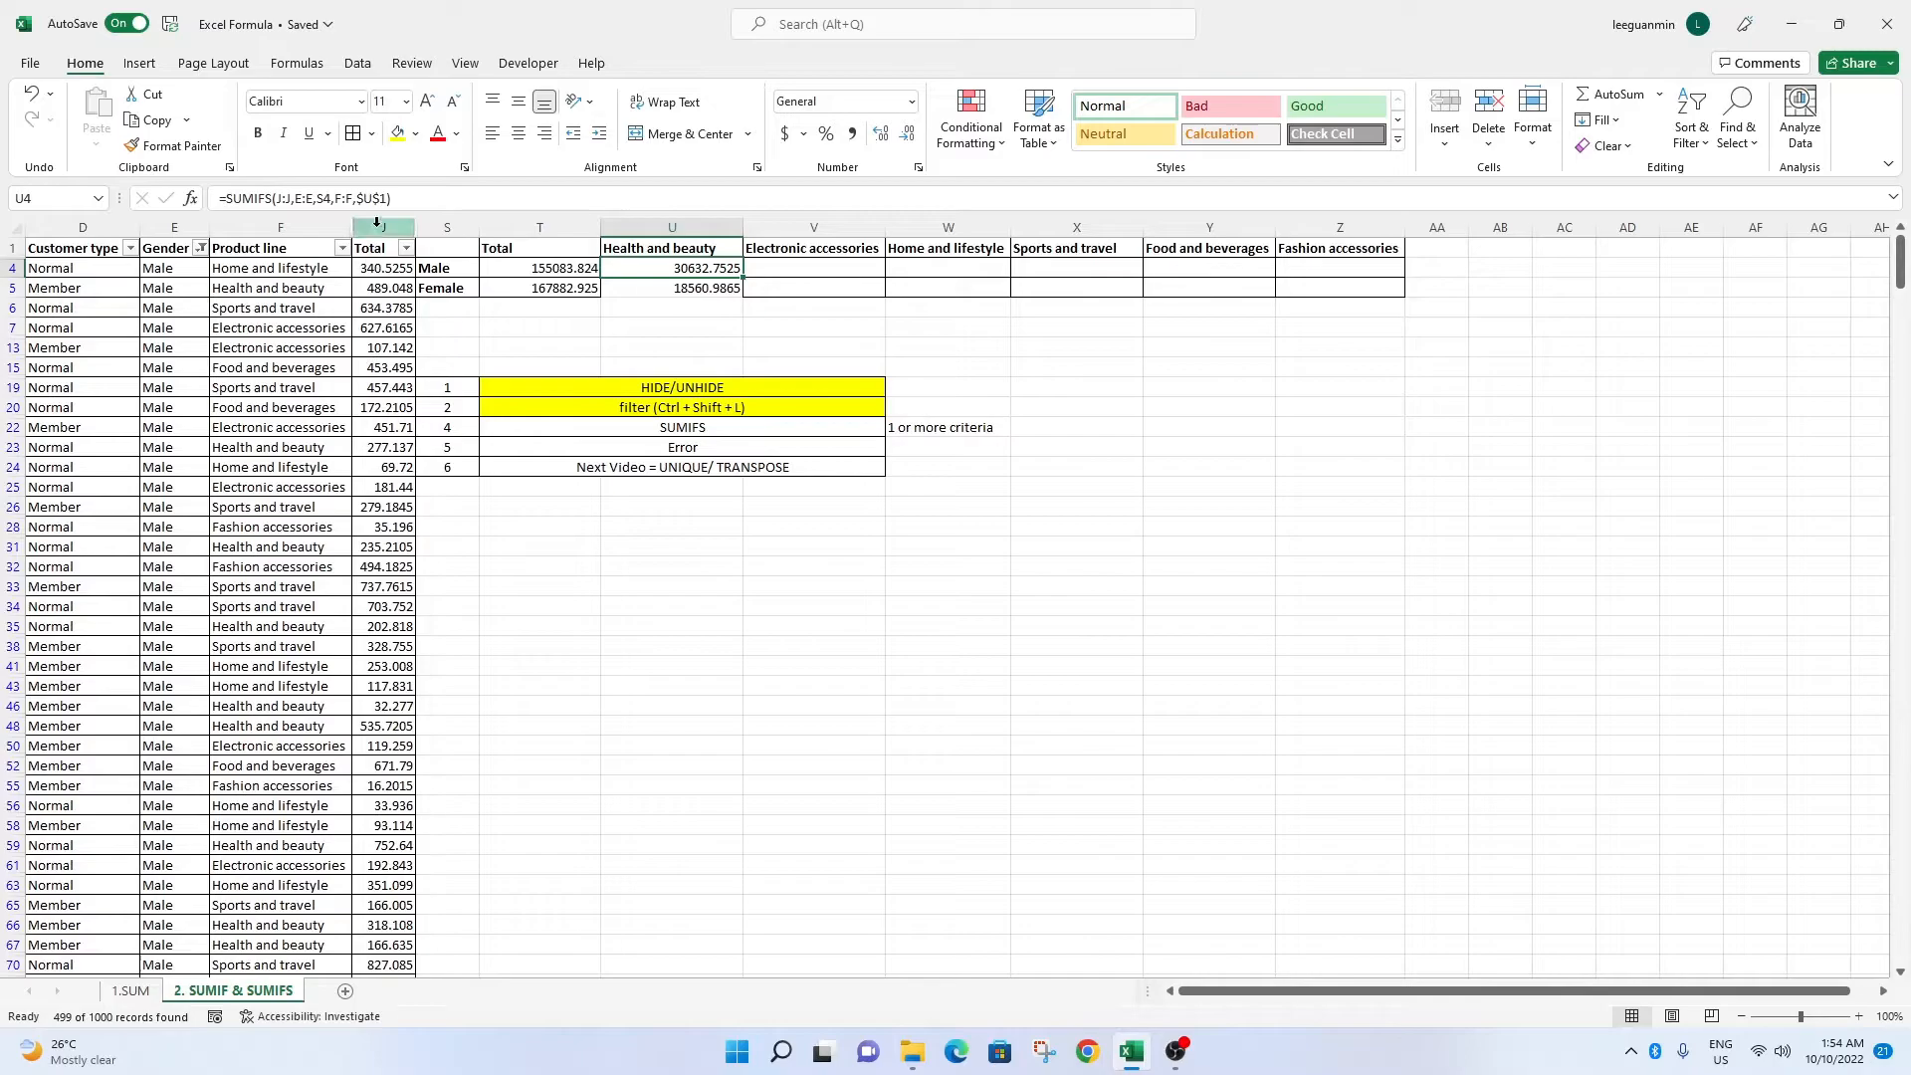
left_click(341, 248)
left_click(170, 482)
left_click(199, 554)
left_click(221, 665)
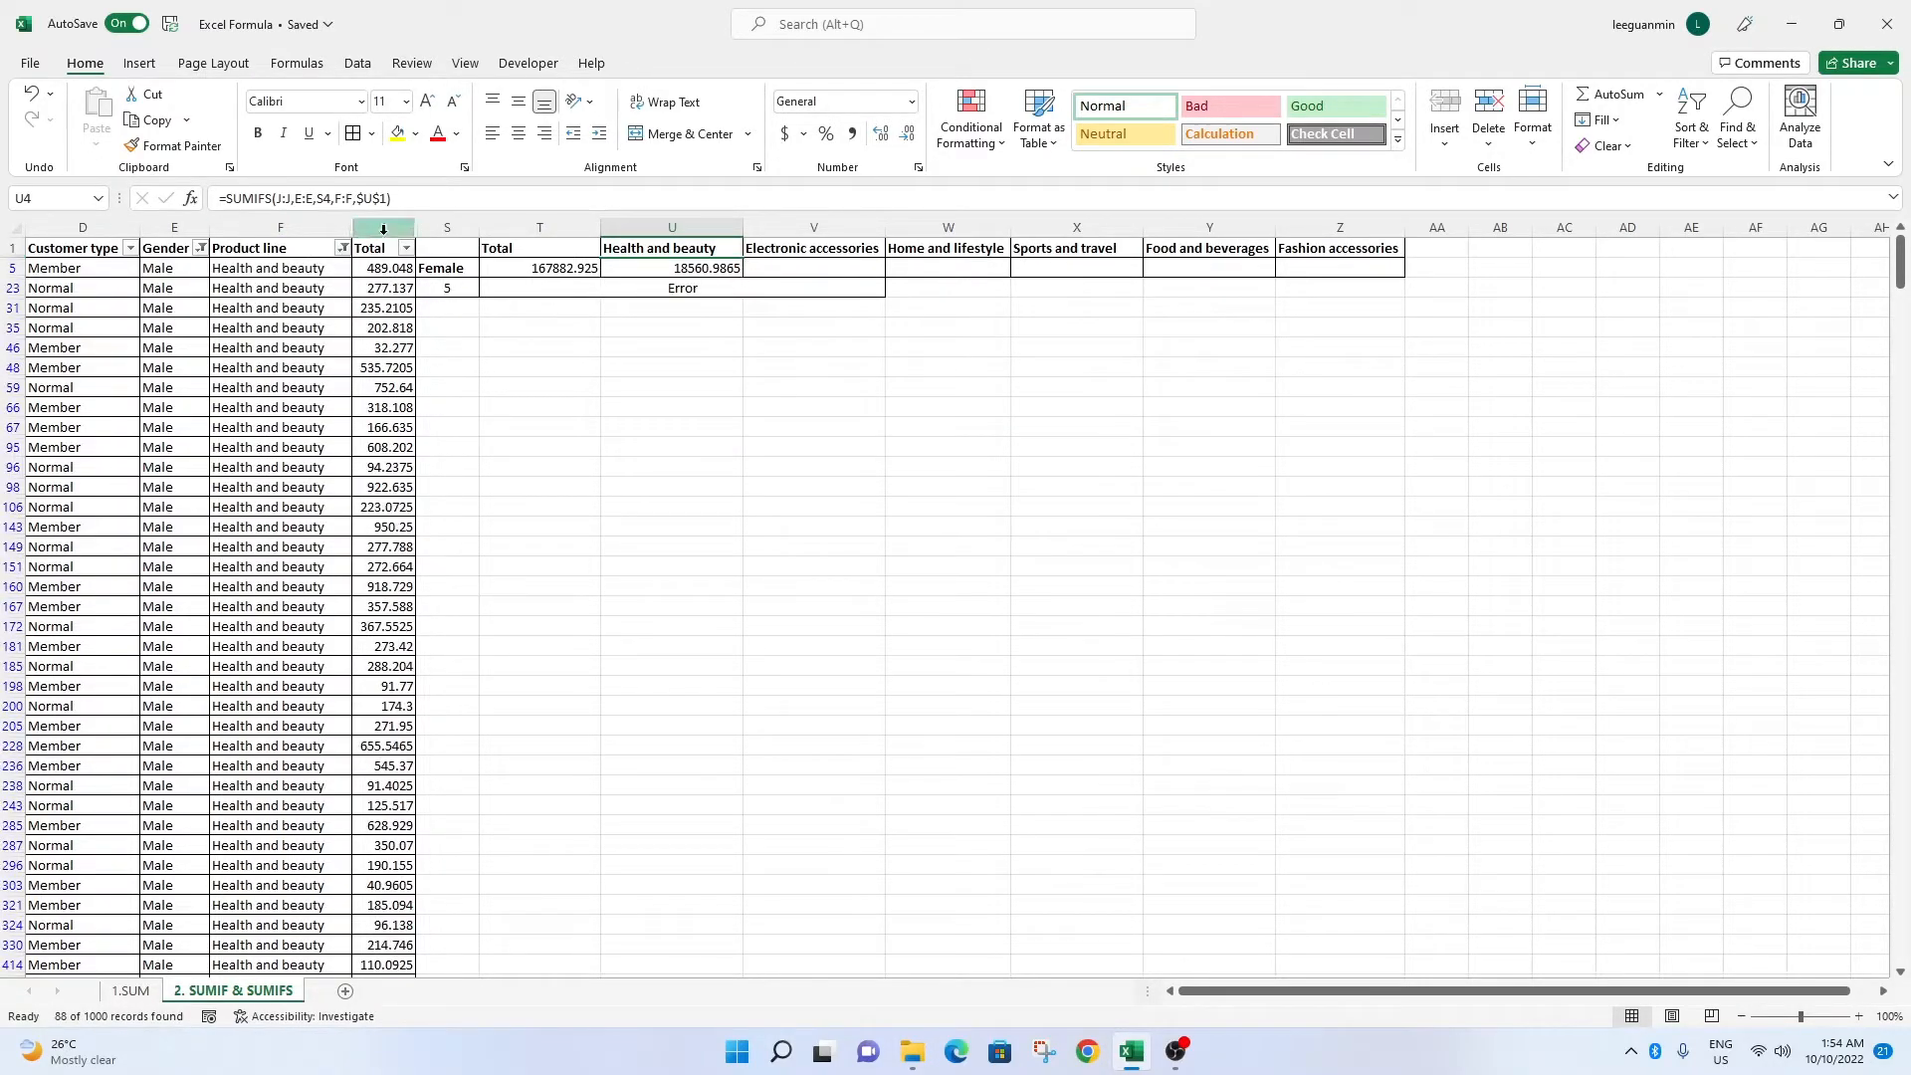
left_click(383, 227)
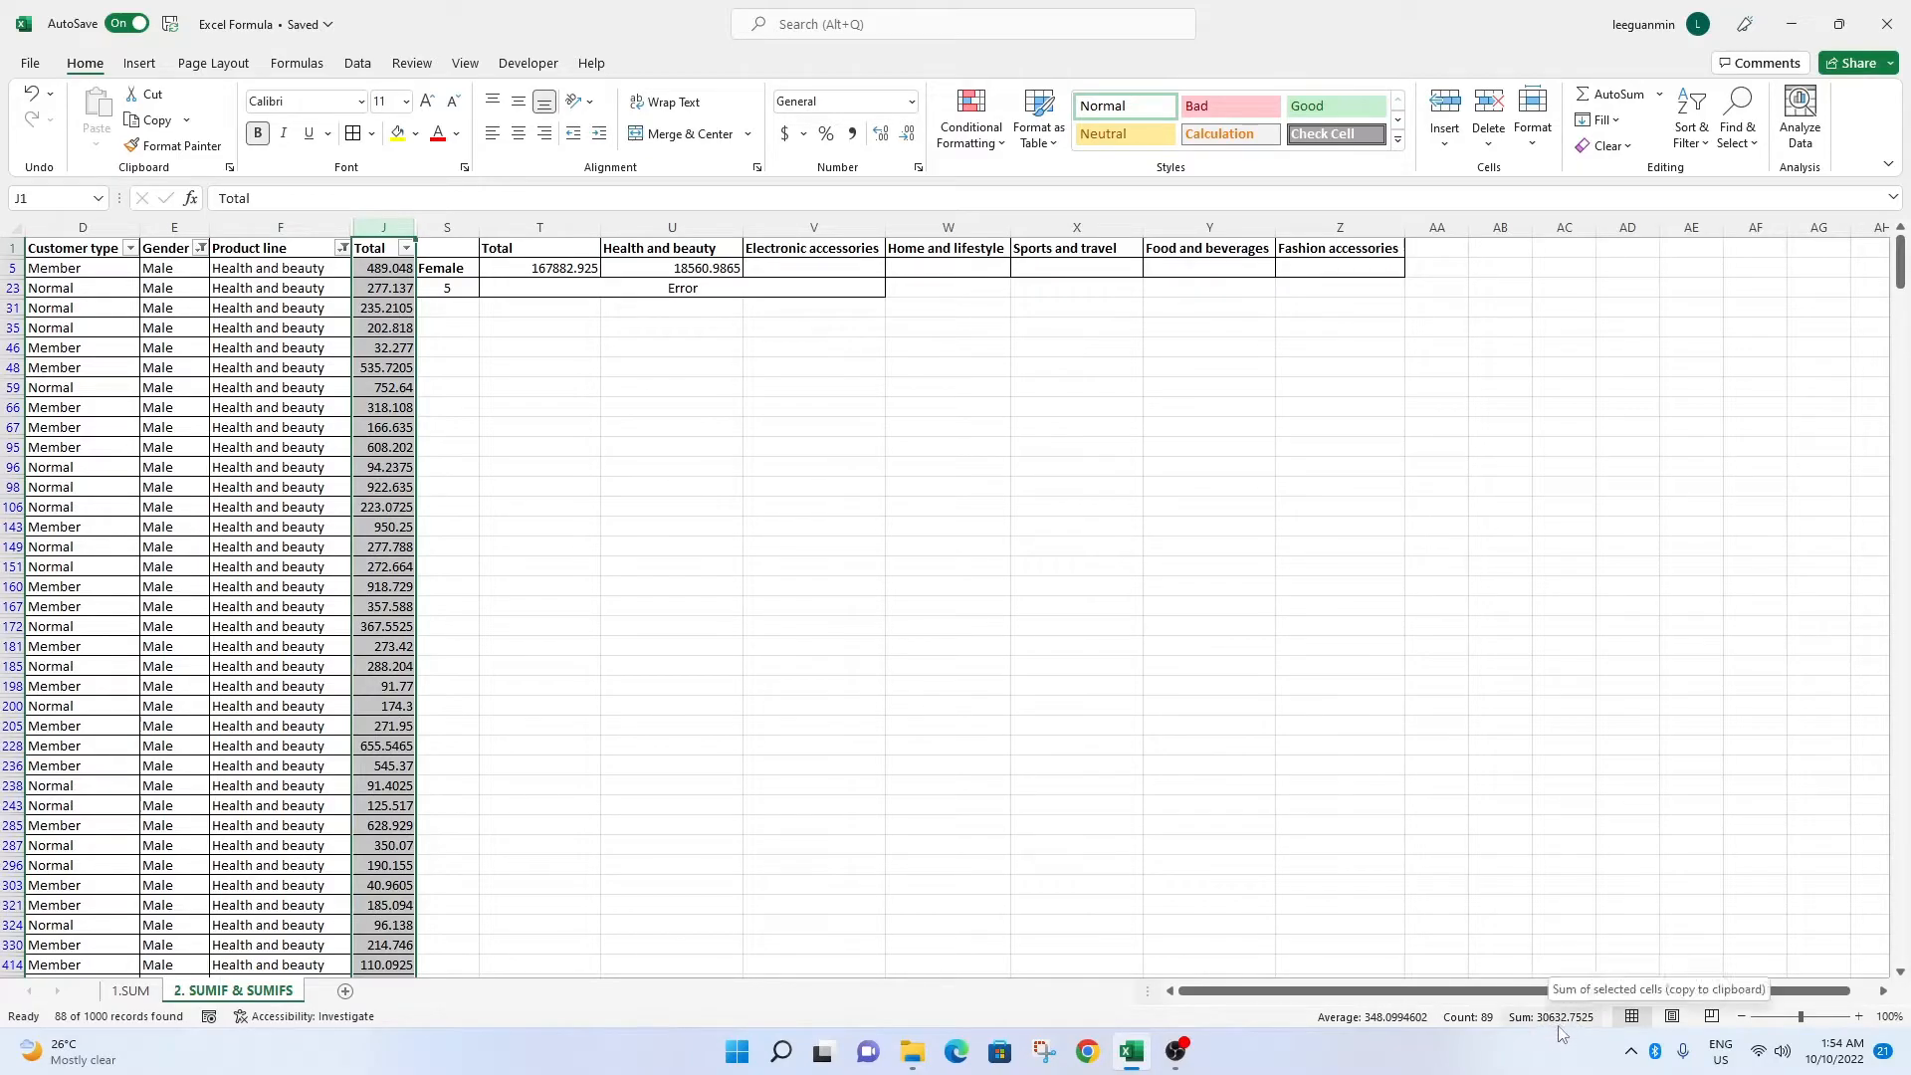
Clear the Product line filter and switch the Gender filter to Female.
left_click(341, 249)
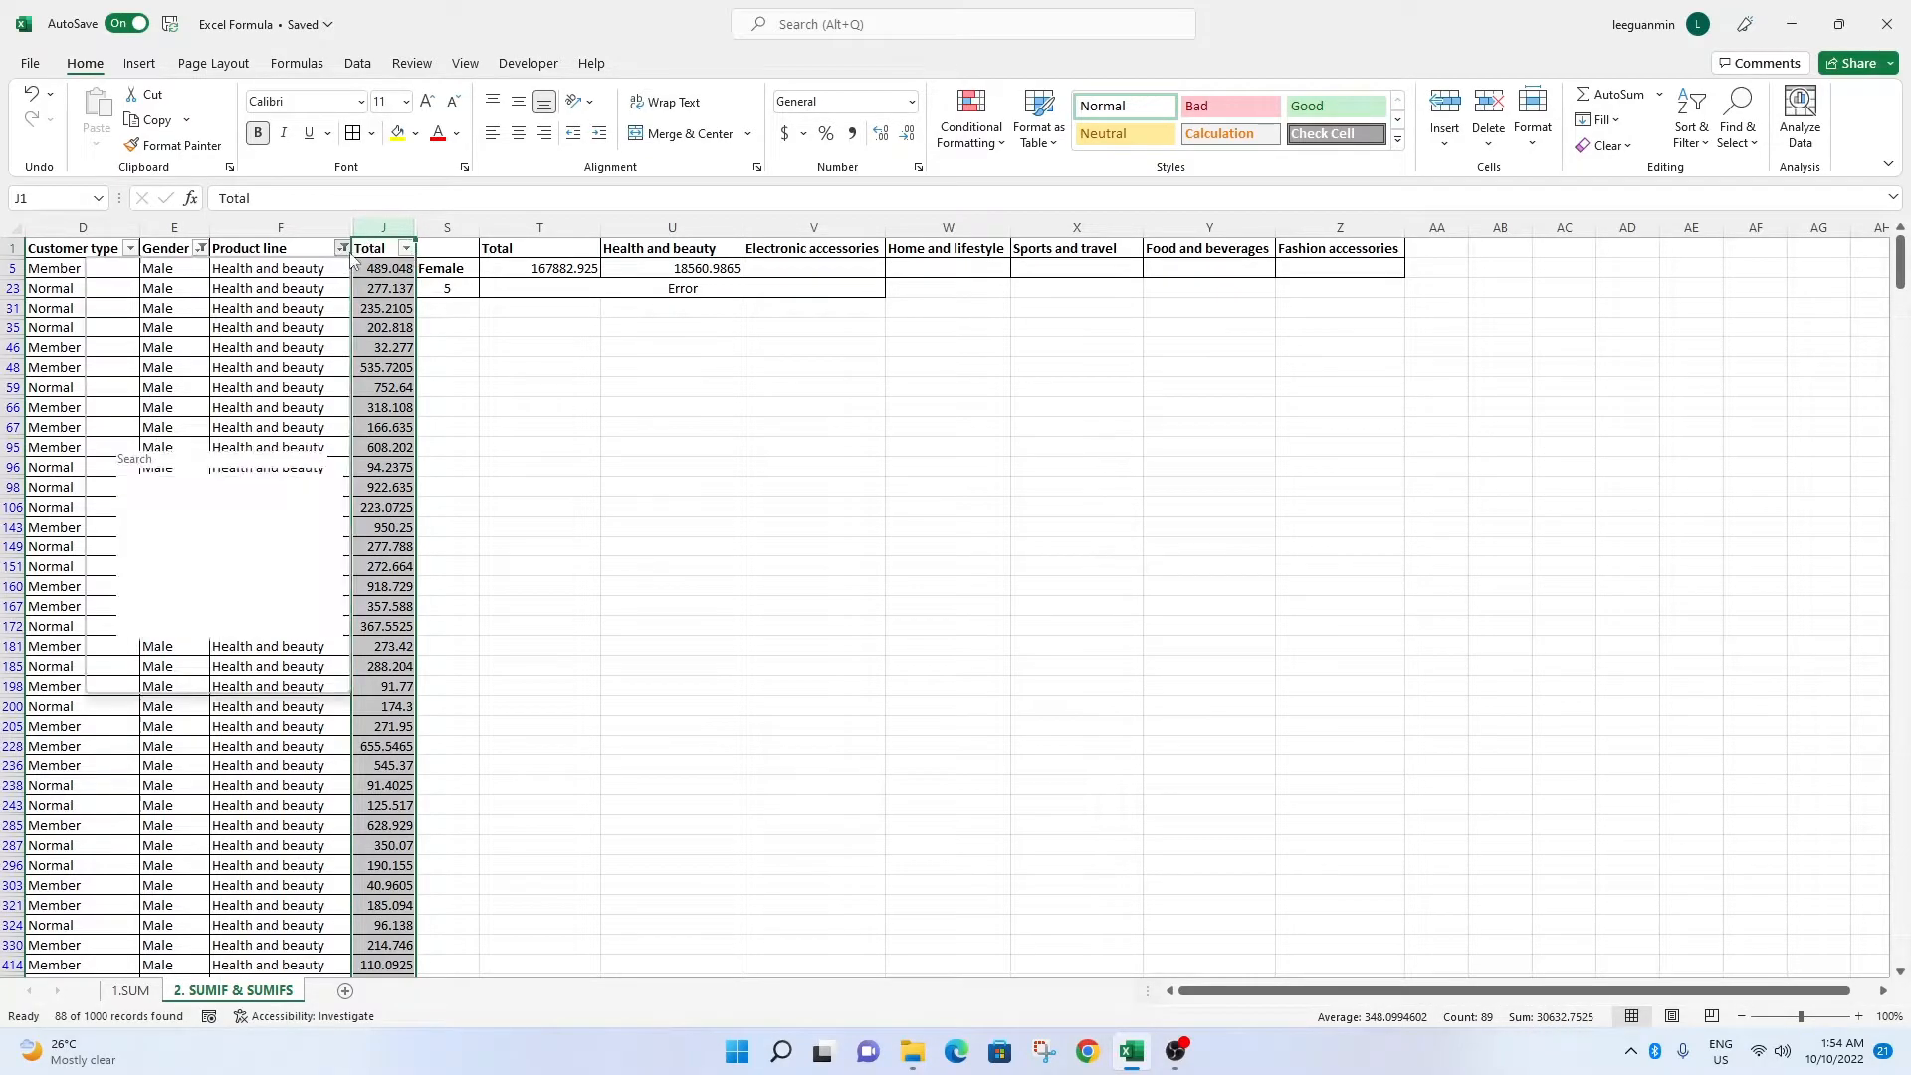
left_click(165, 482)
left_click(220, 665)
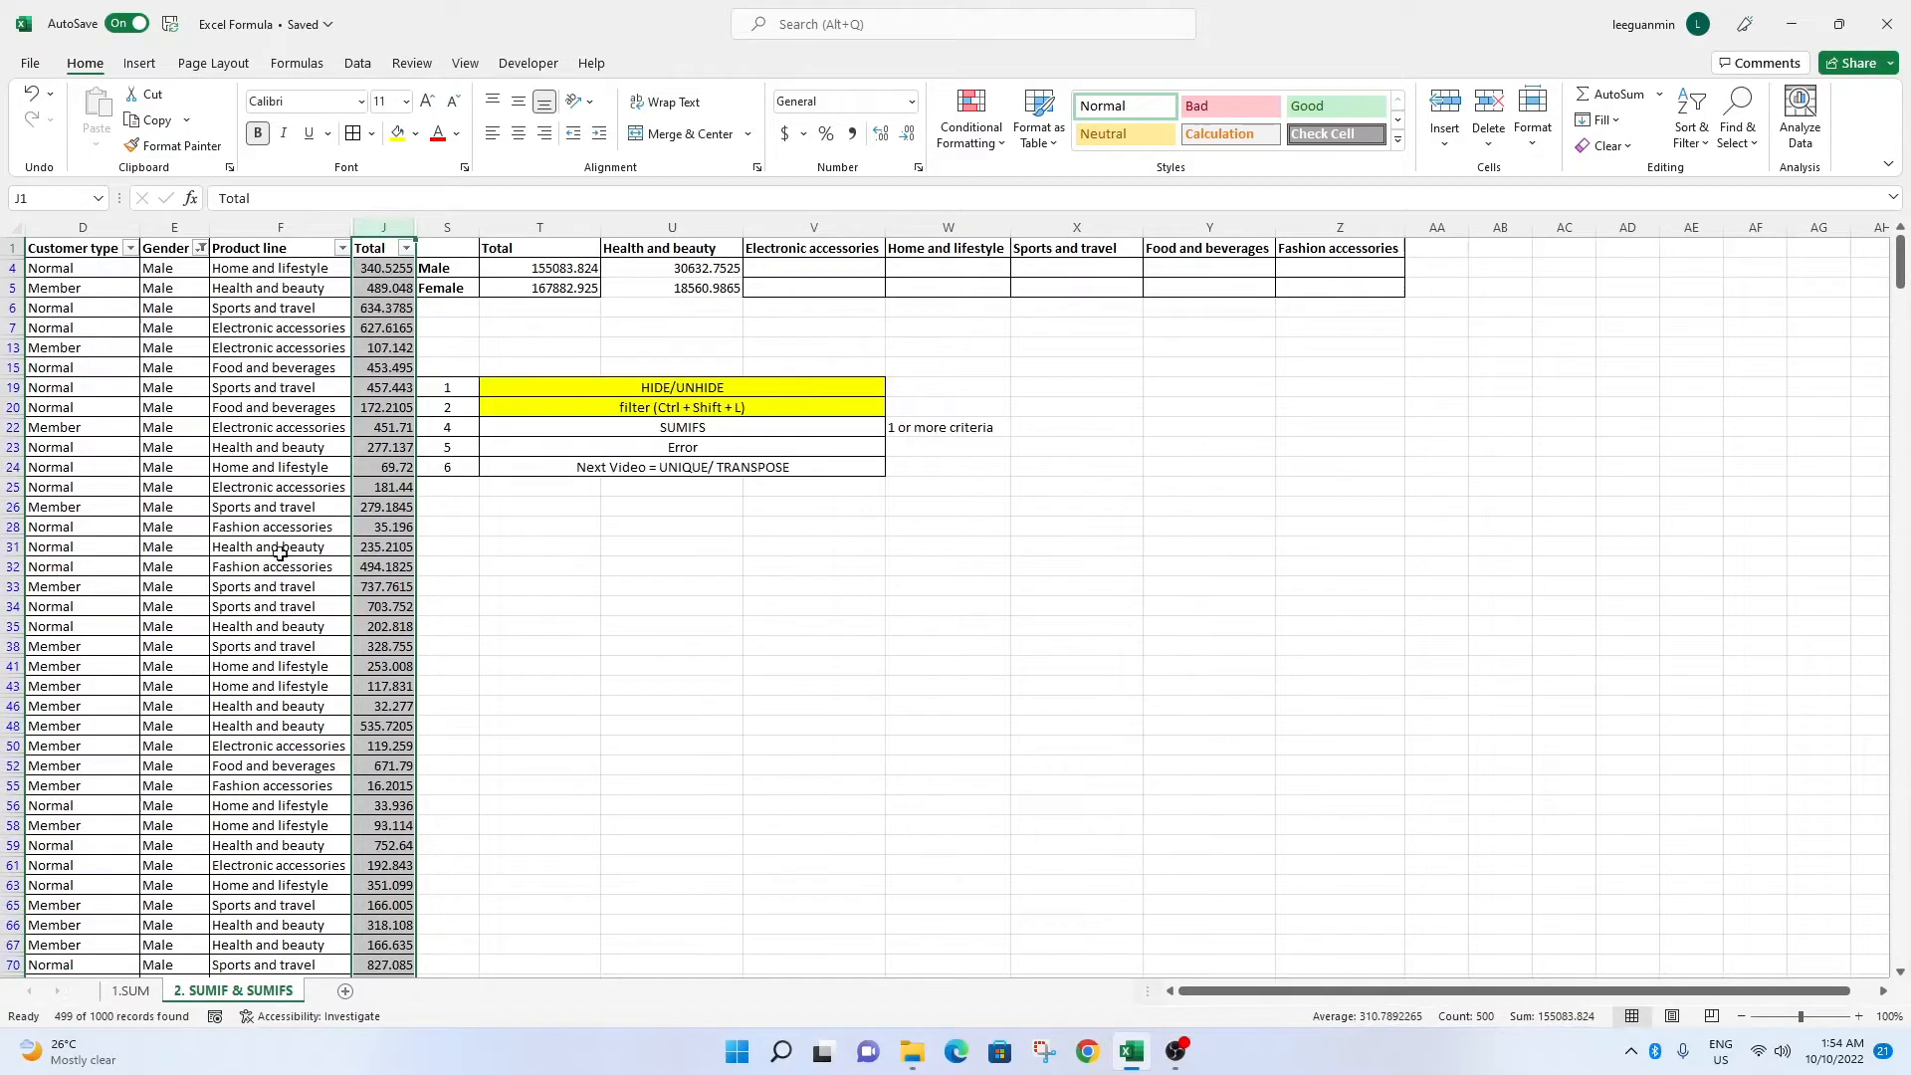
left_click(200, 248)
left_click(103, 503)
left_click(89, 484)
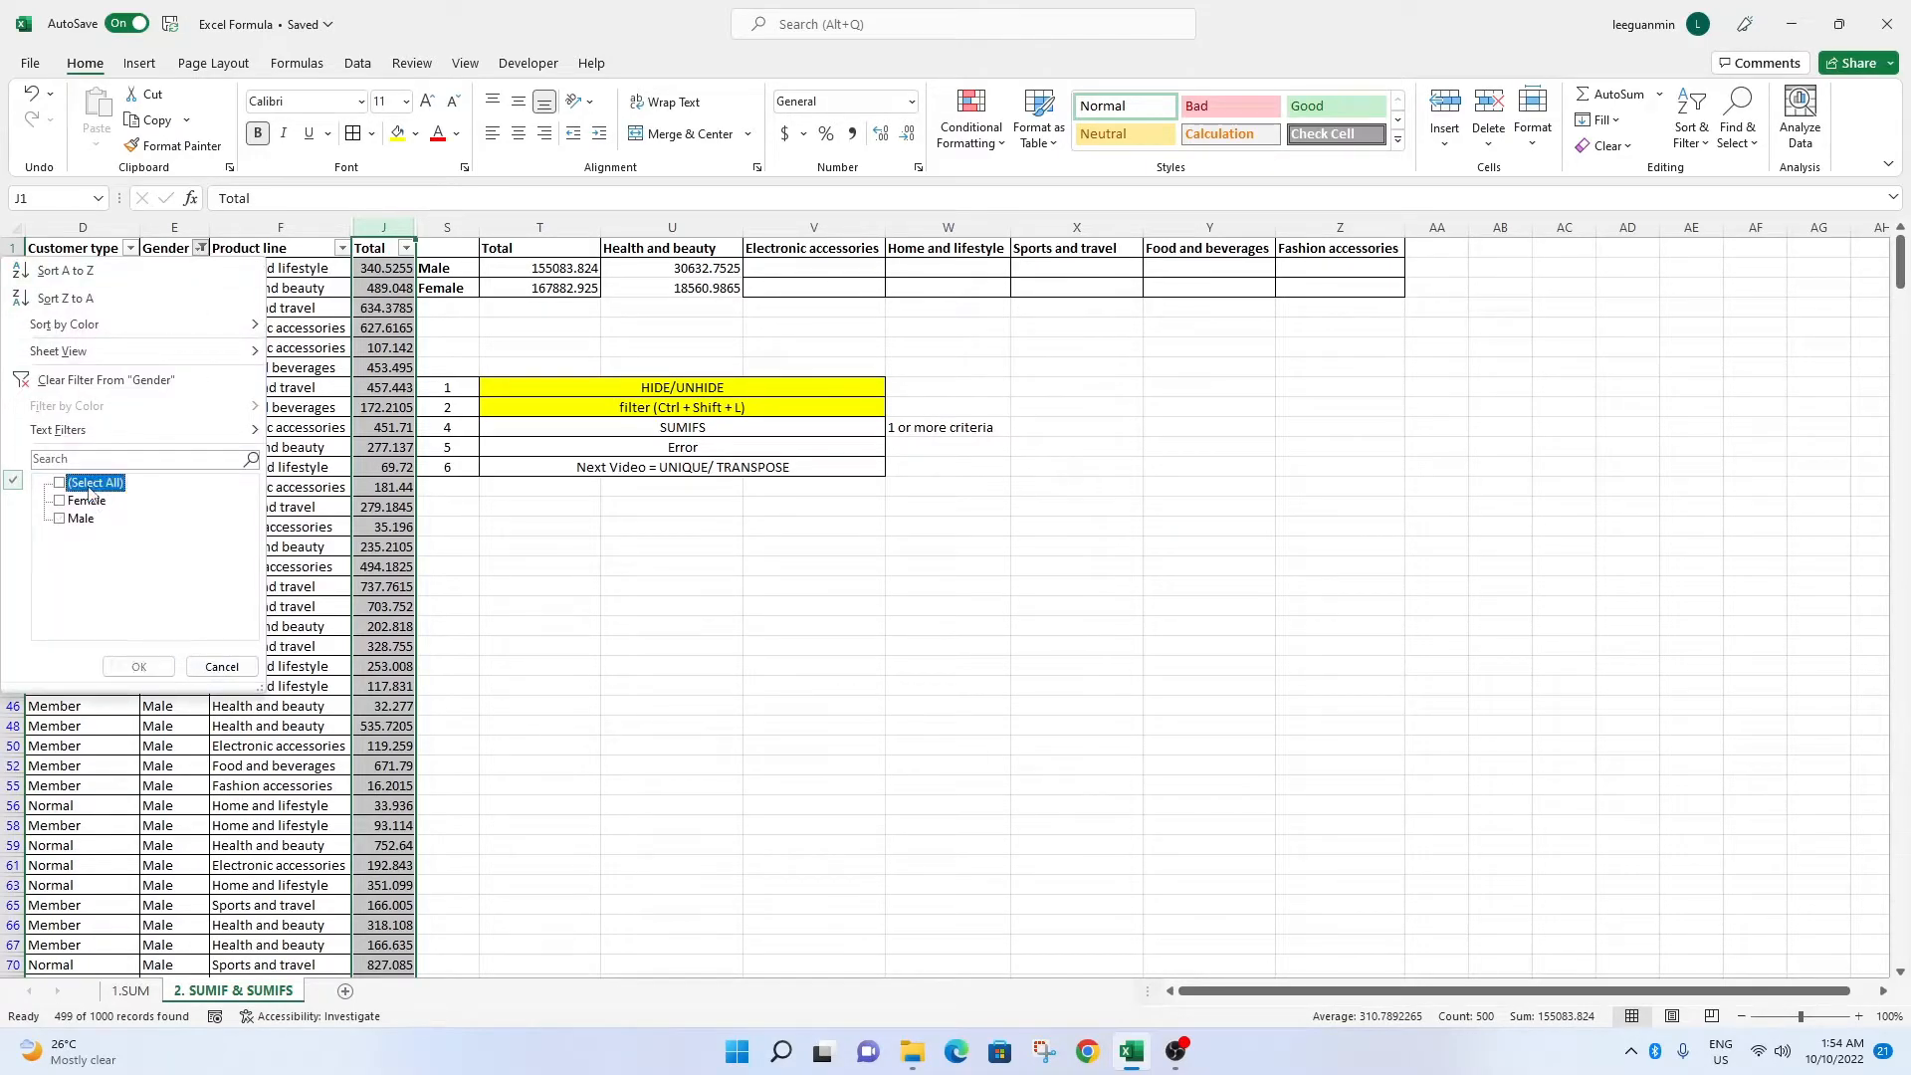
left_click(83, 500)
left_click(139, 665)
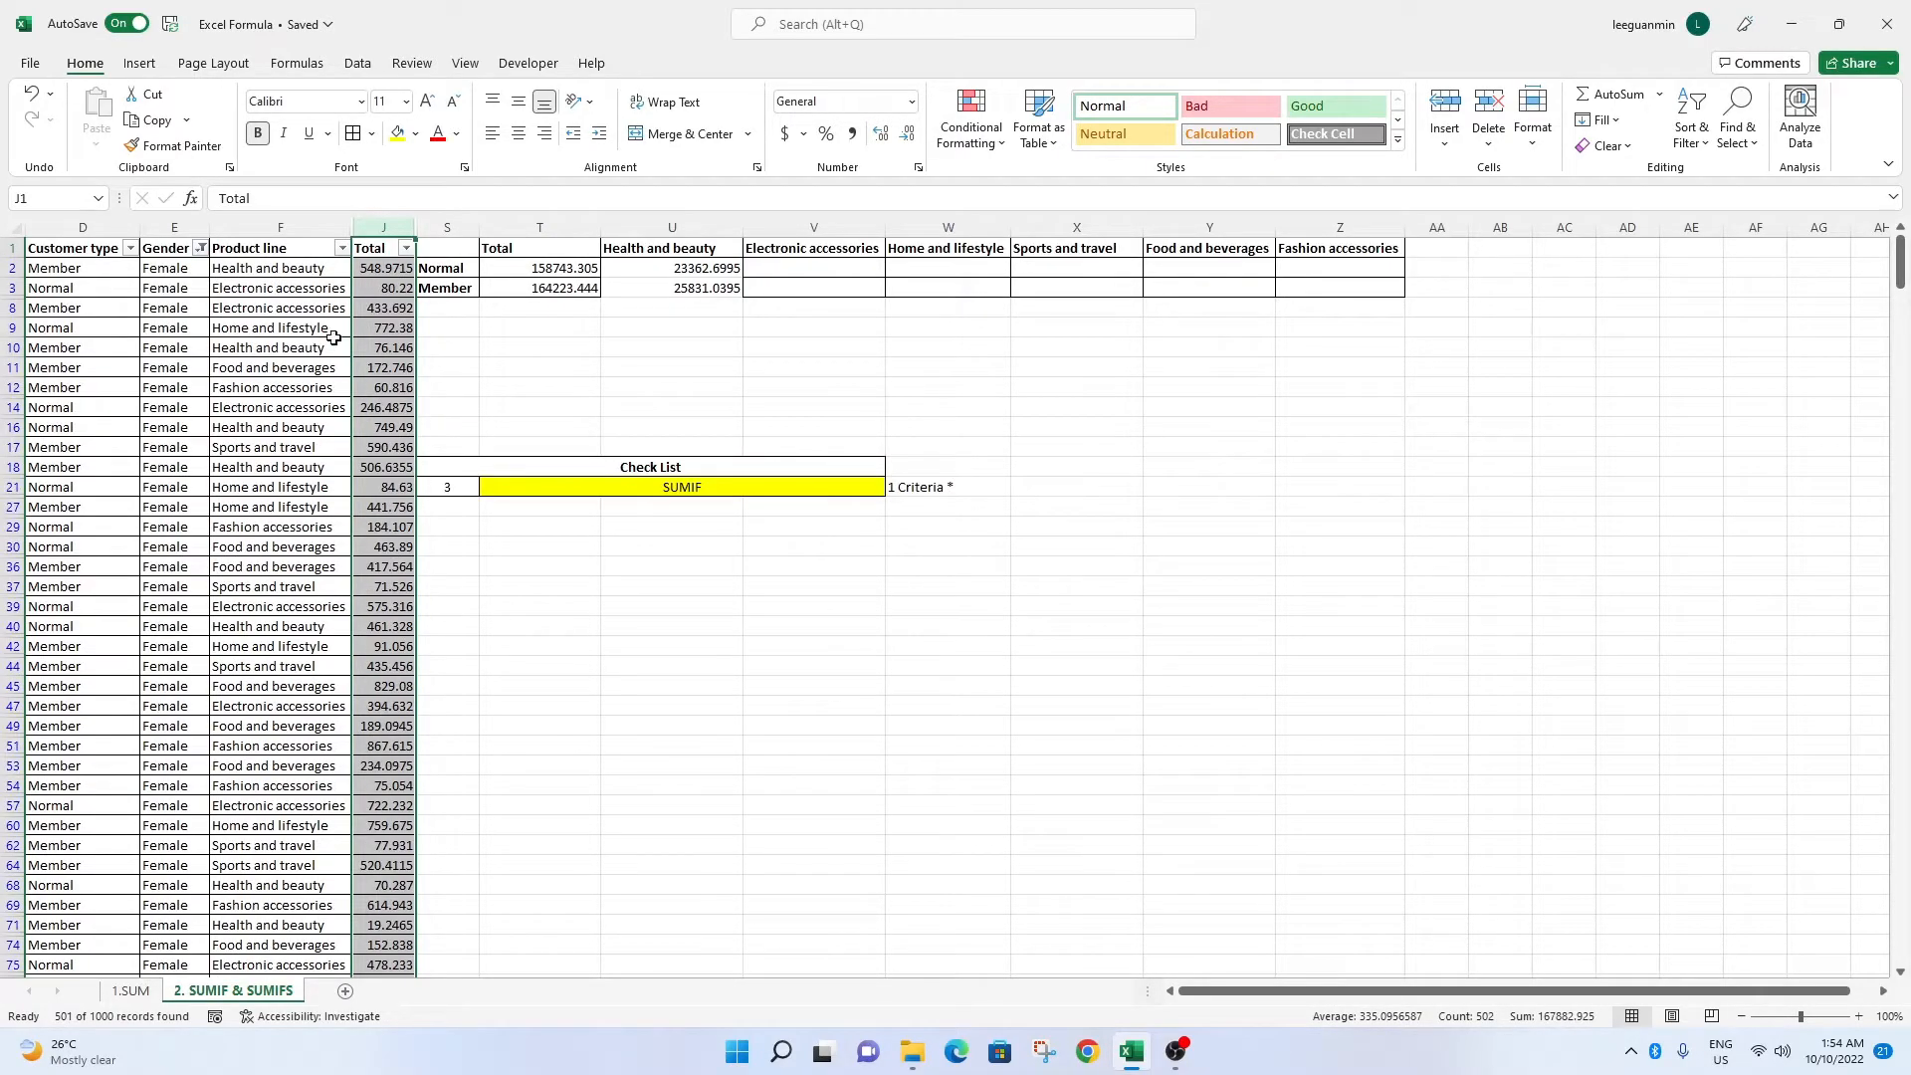
Filter Product line to Health and beauty and check the Female rows' Total sum against U5.
left_click(342, 248)
left_click(177, 484)
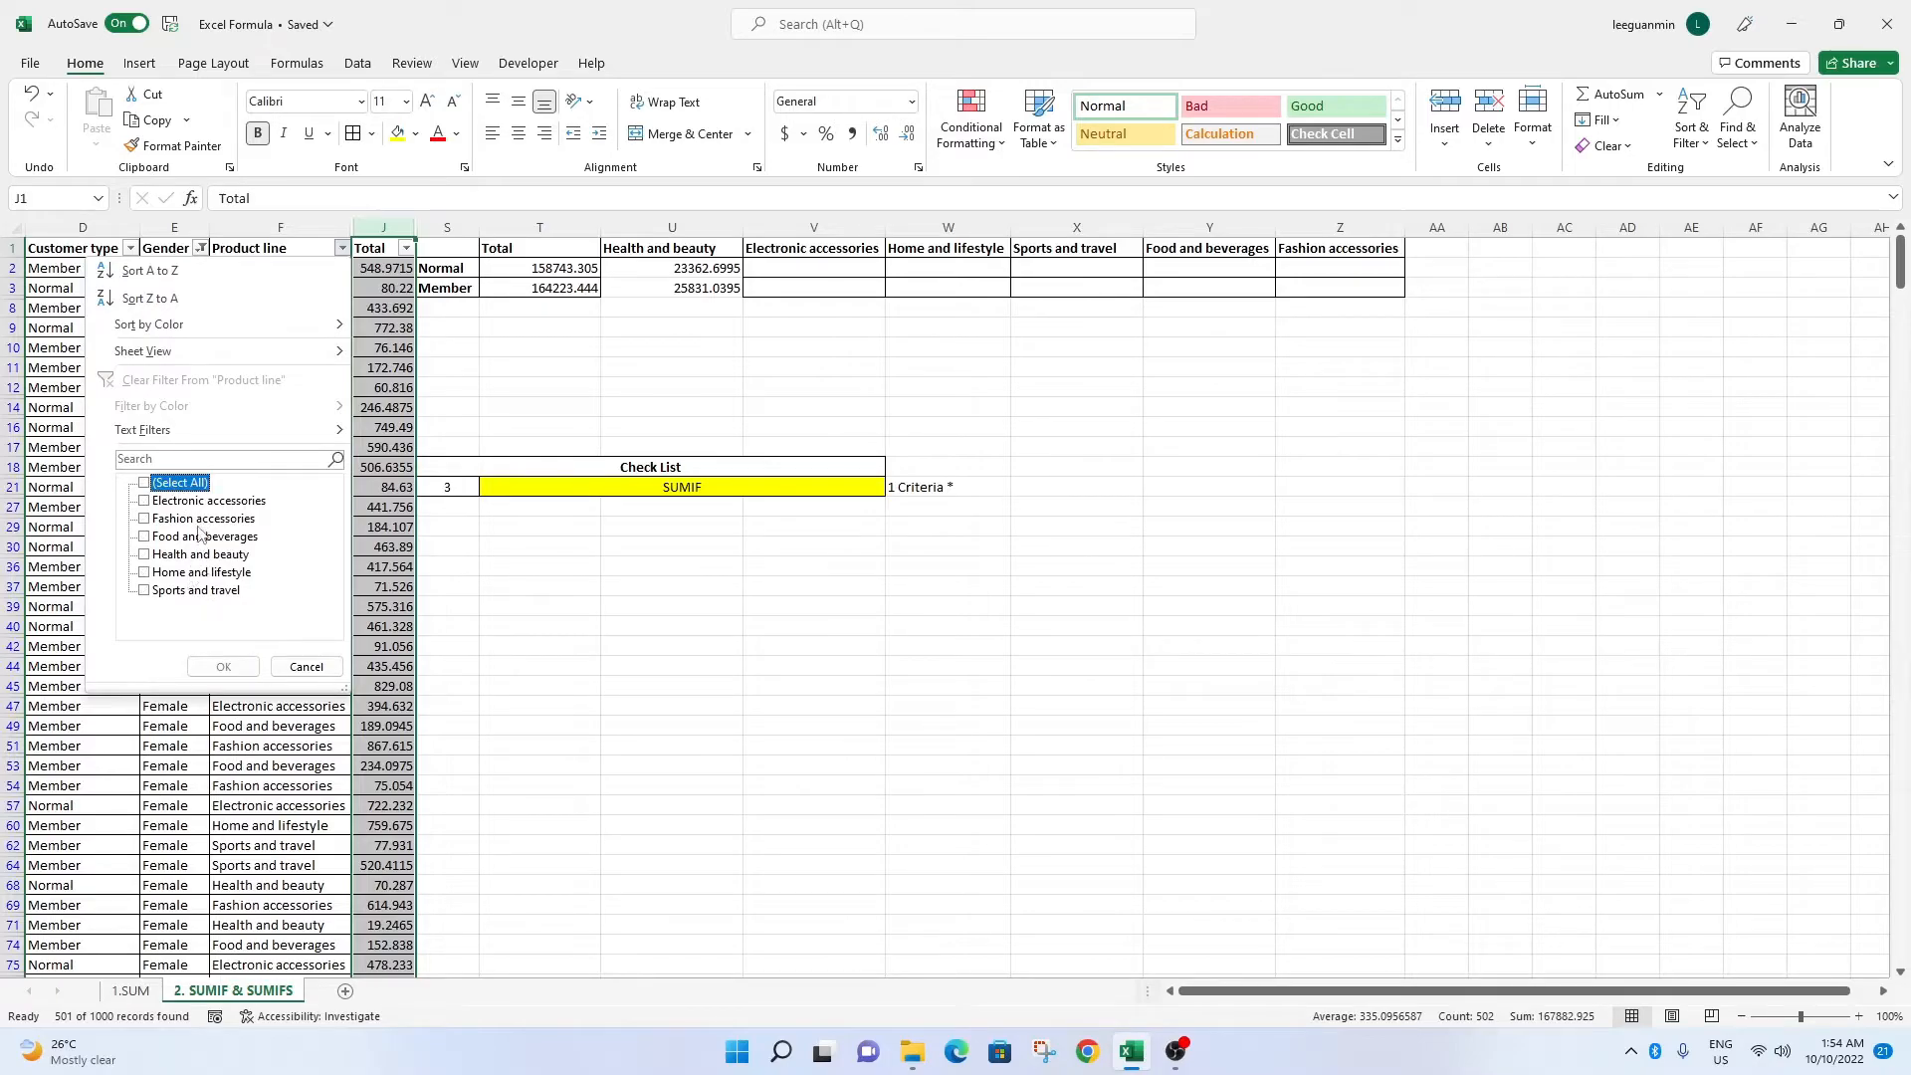
left_click(194, 557)
left_click(222, 666)
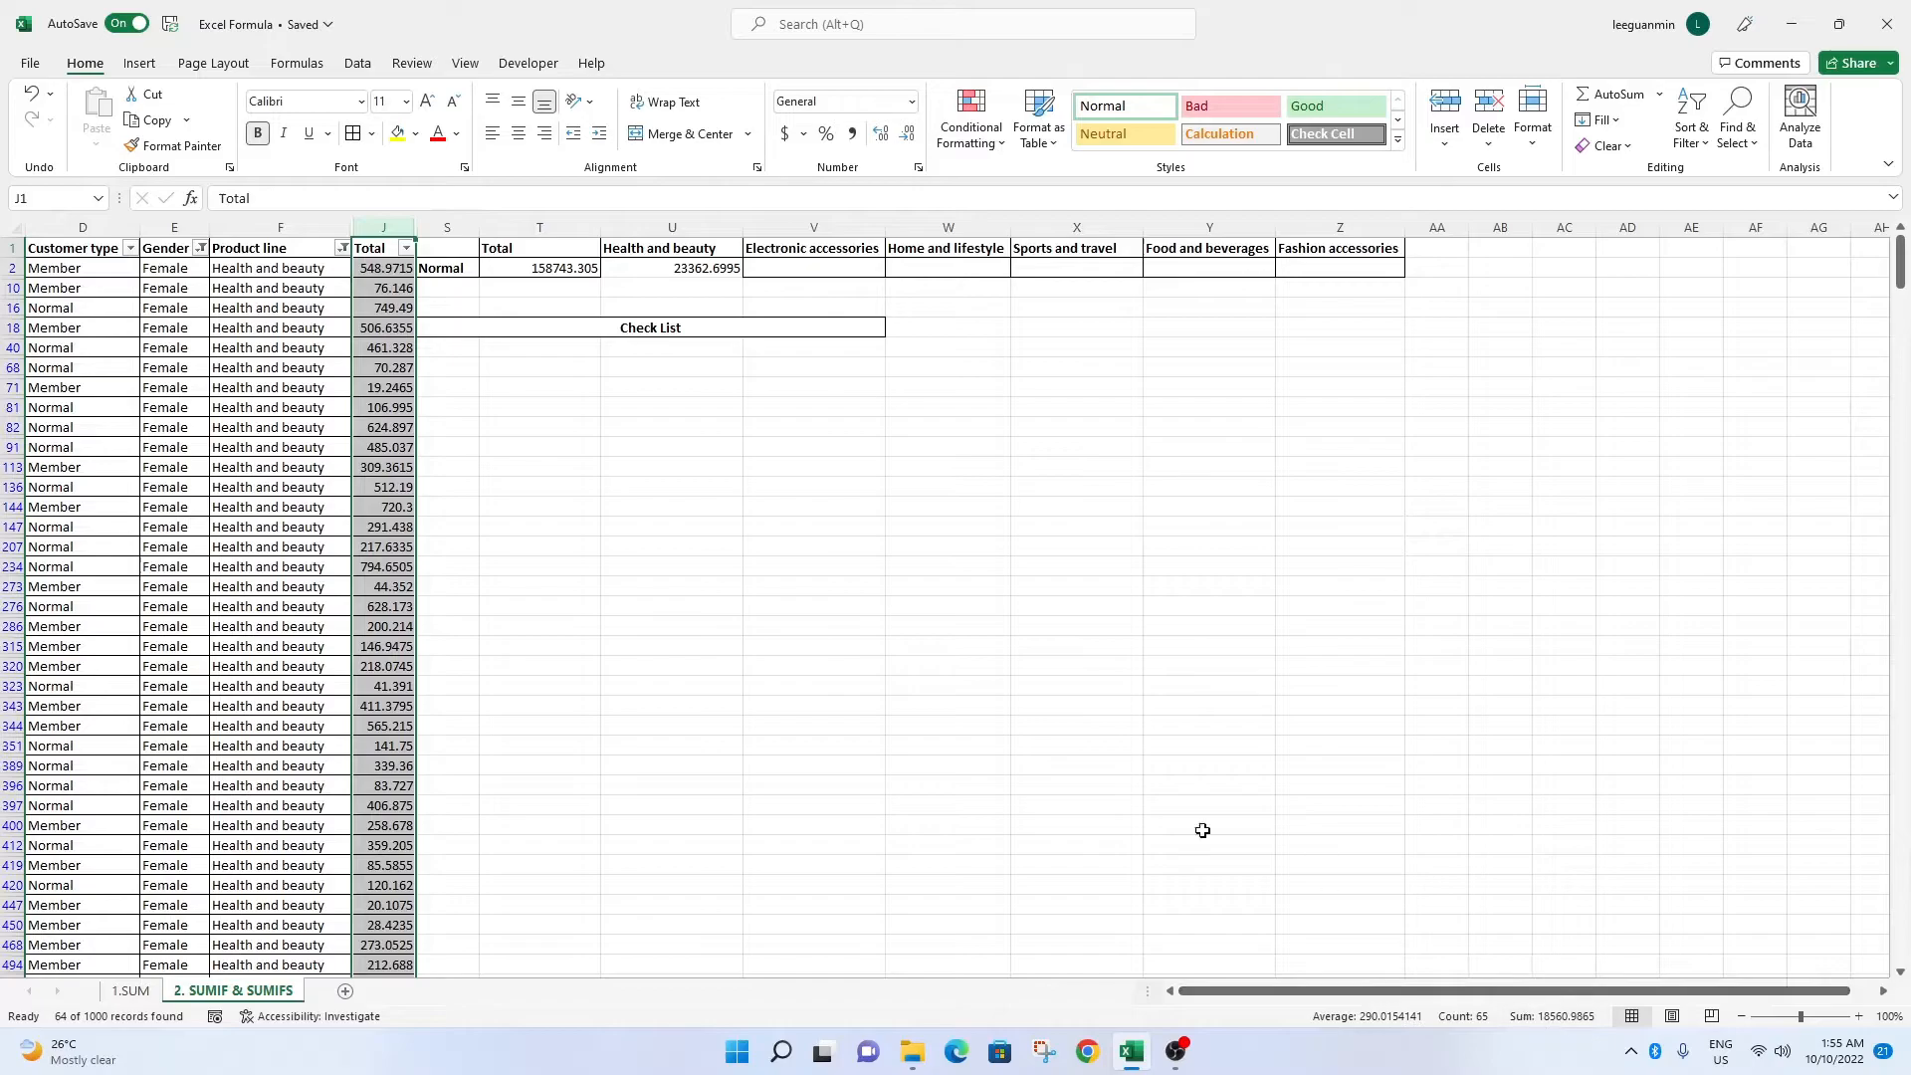
Show all values again in the Product line and Gender filters.
left_click(341, 249)
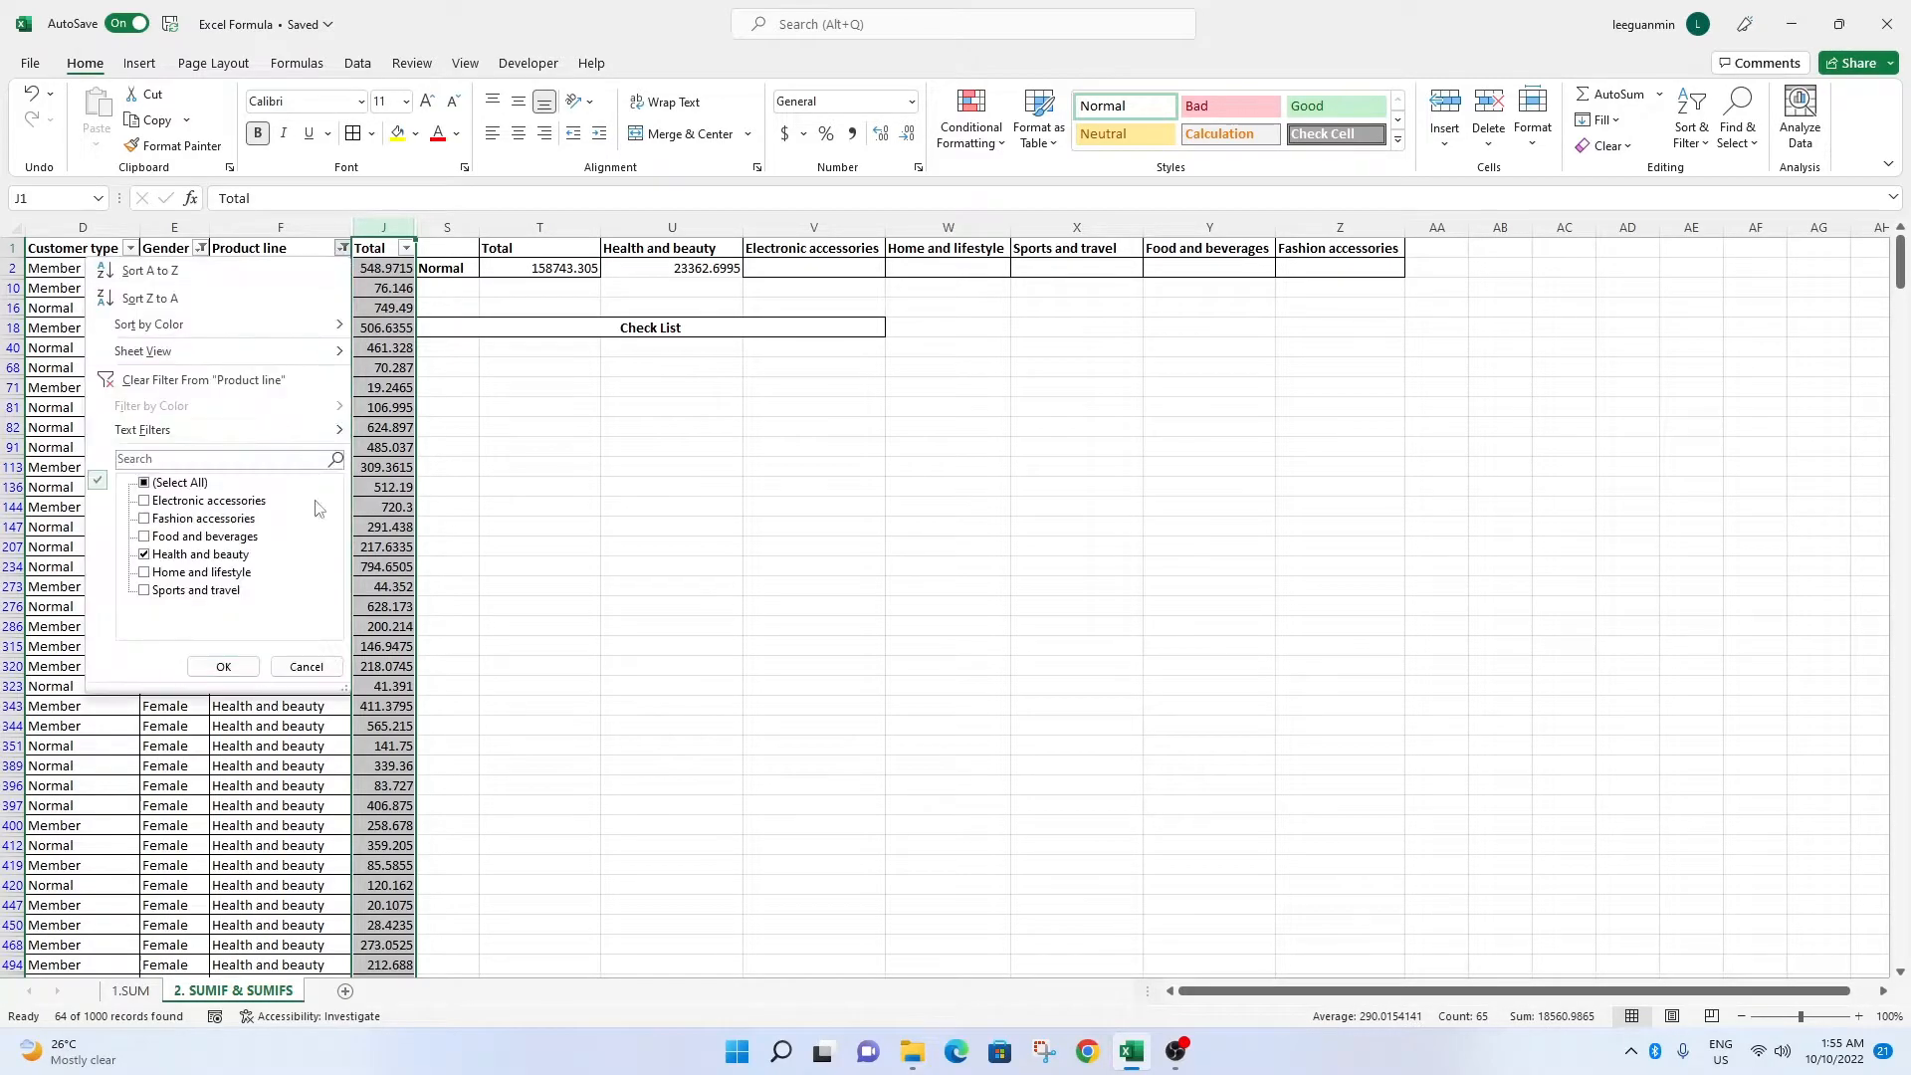
left_click(180, 483)
left_click(223, 666)
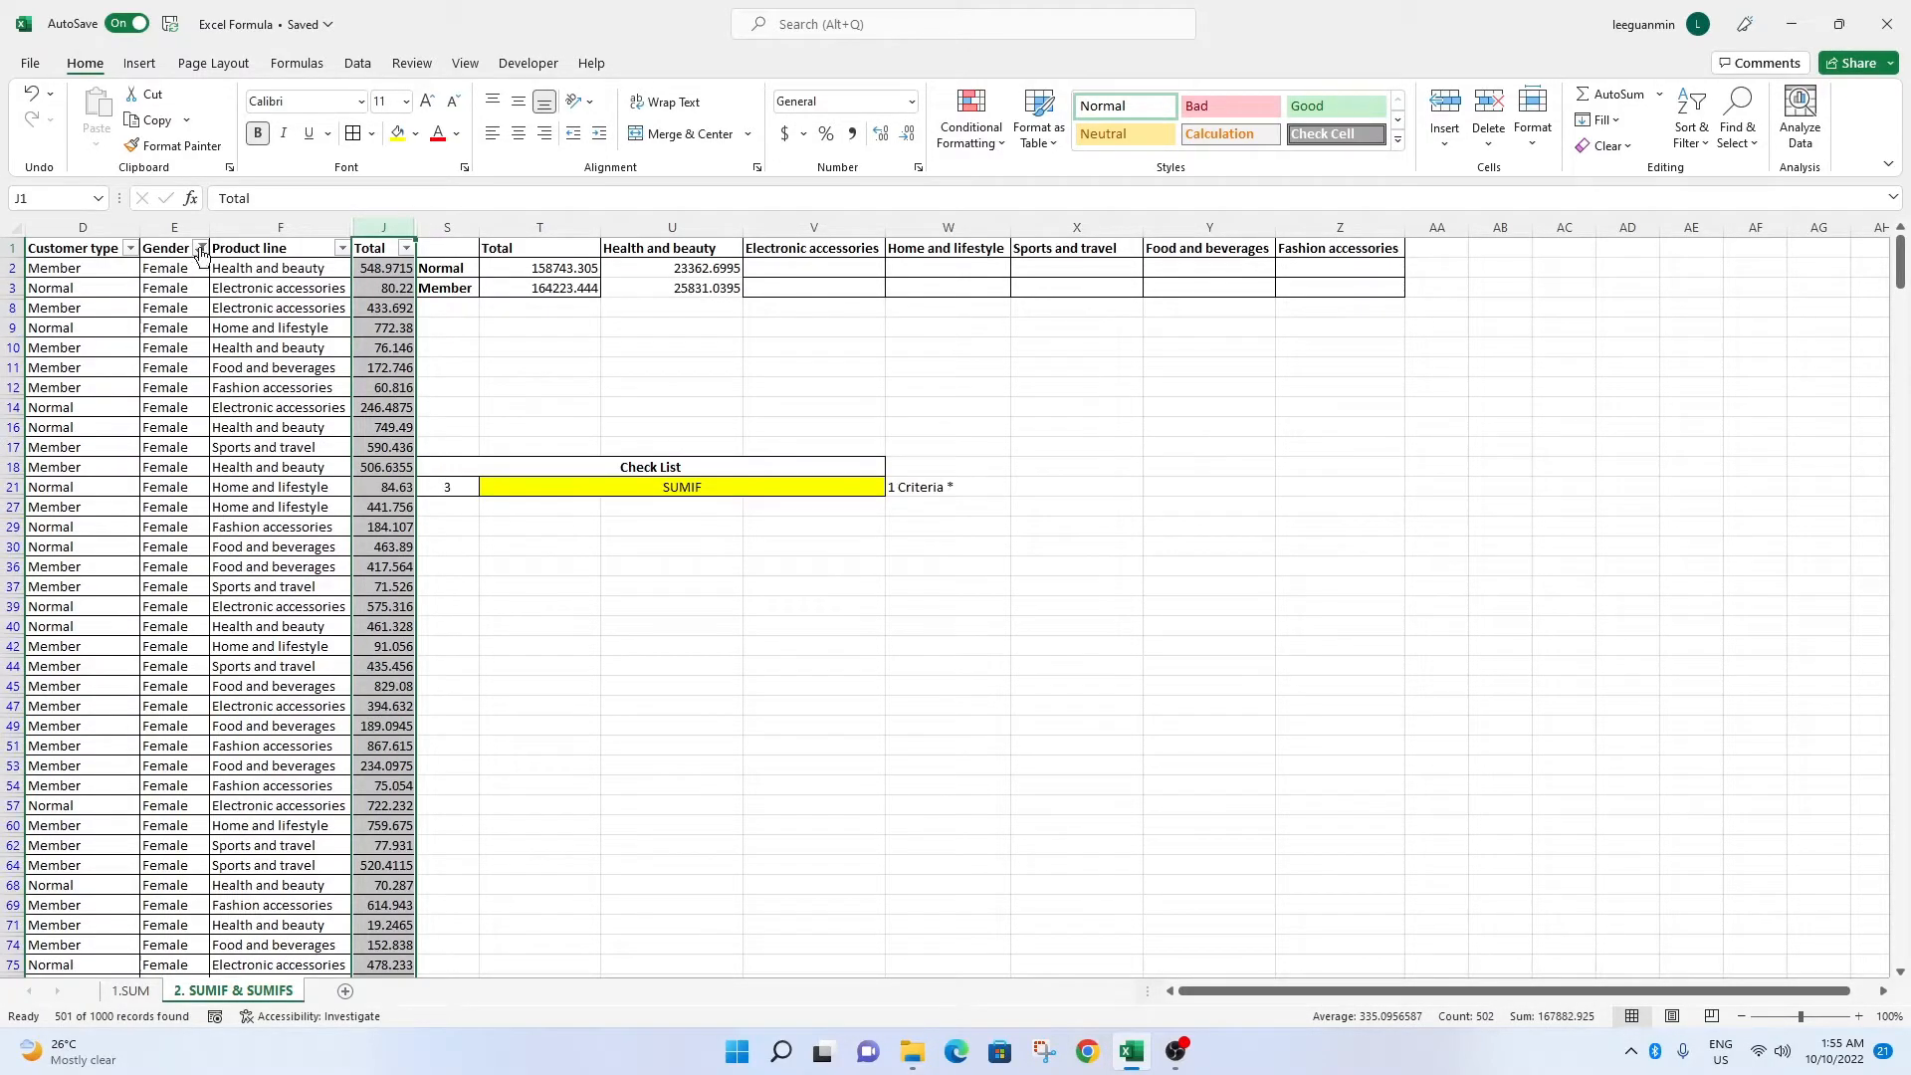
left_click(200, 247)
left_click(112, 486)
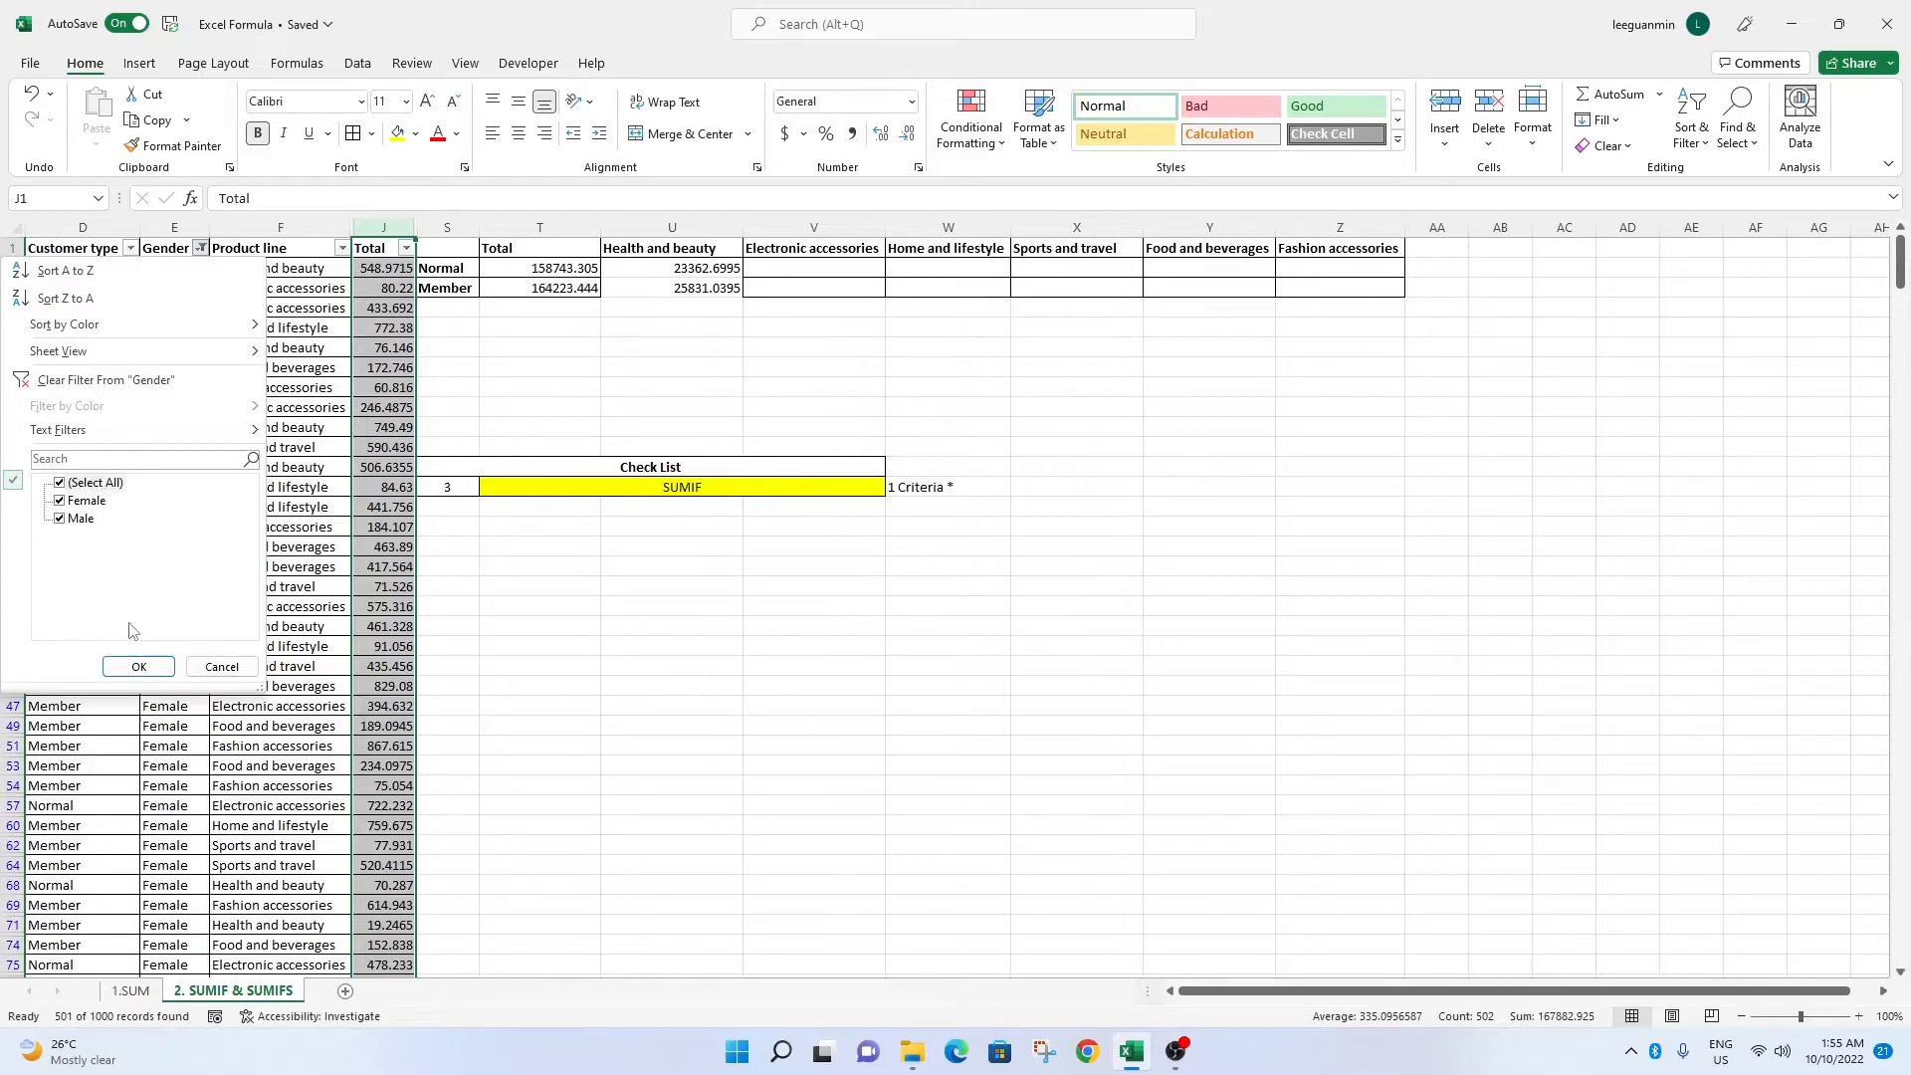
left_click(140, 666)
Apply cell borders to the Total and Health and beauty results in T2:U5.
left_click_drag(717, 329, 555, 267)
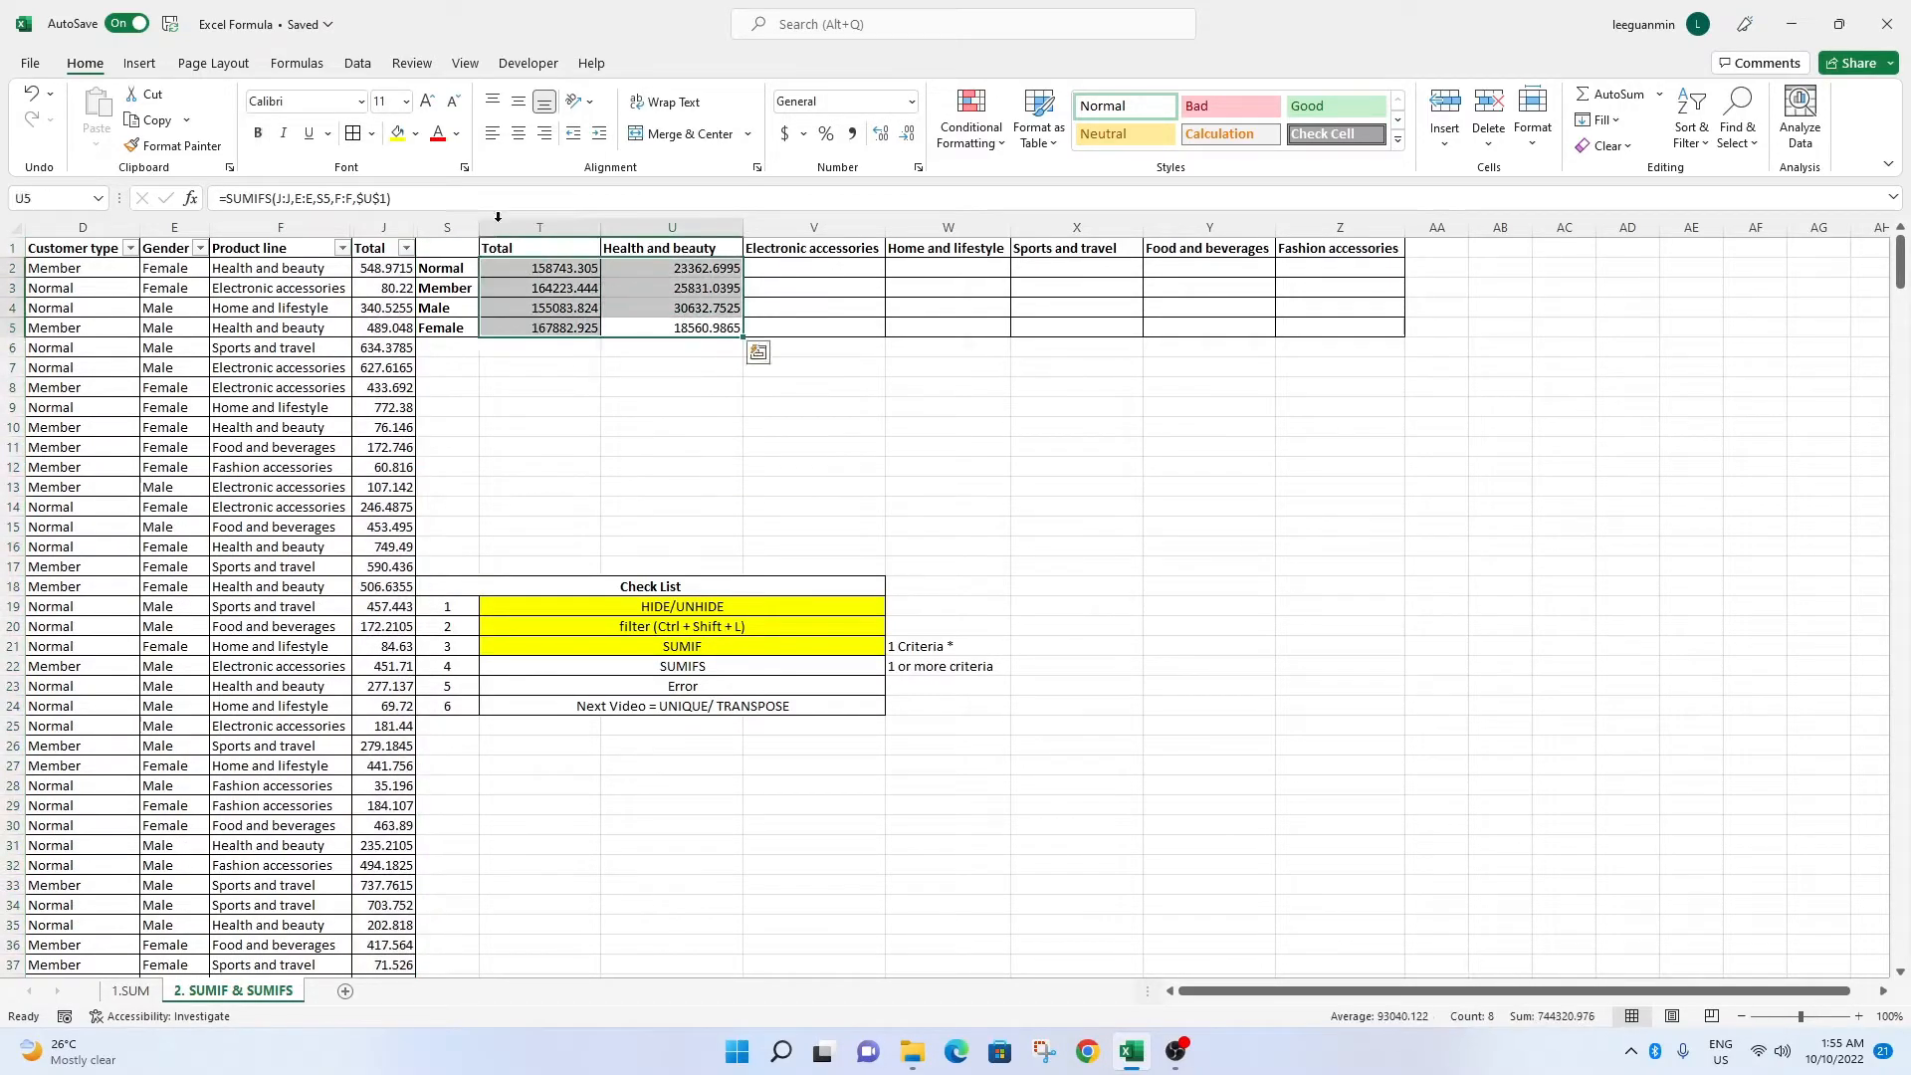
left_click(354, 135)
left_click(734, 424)
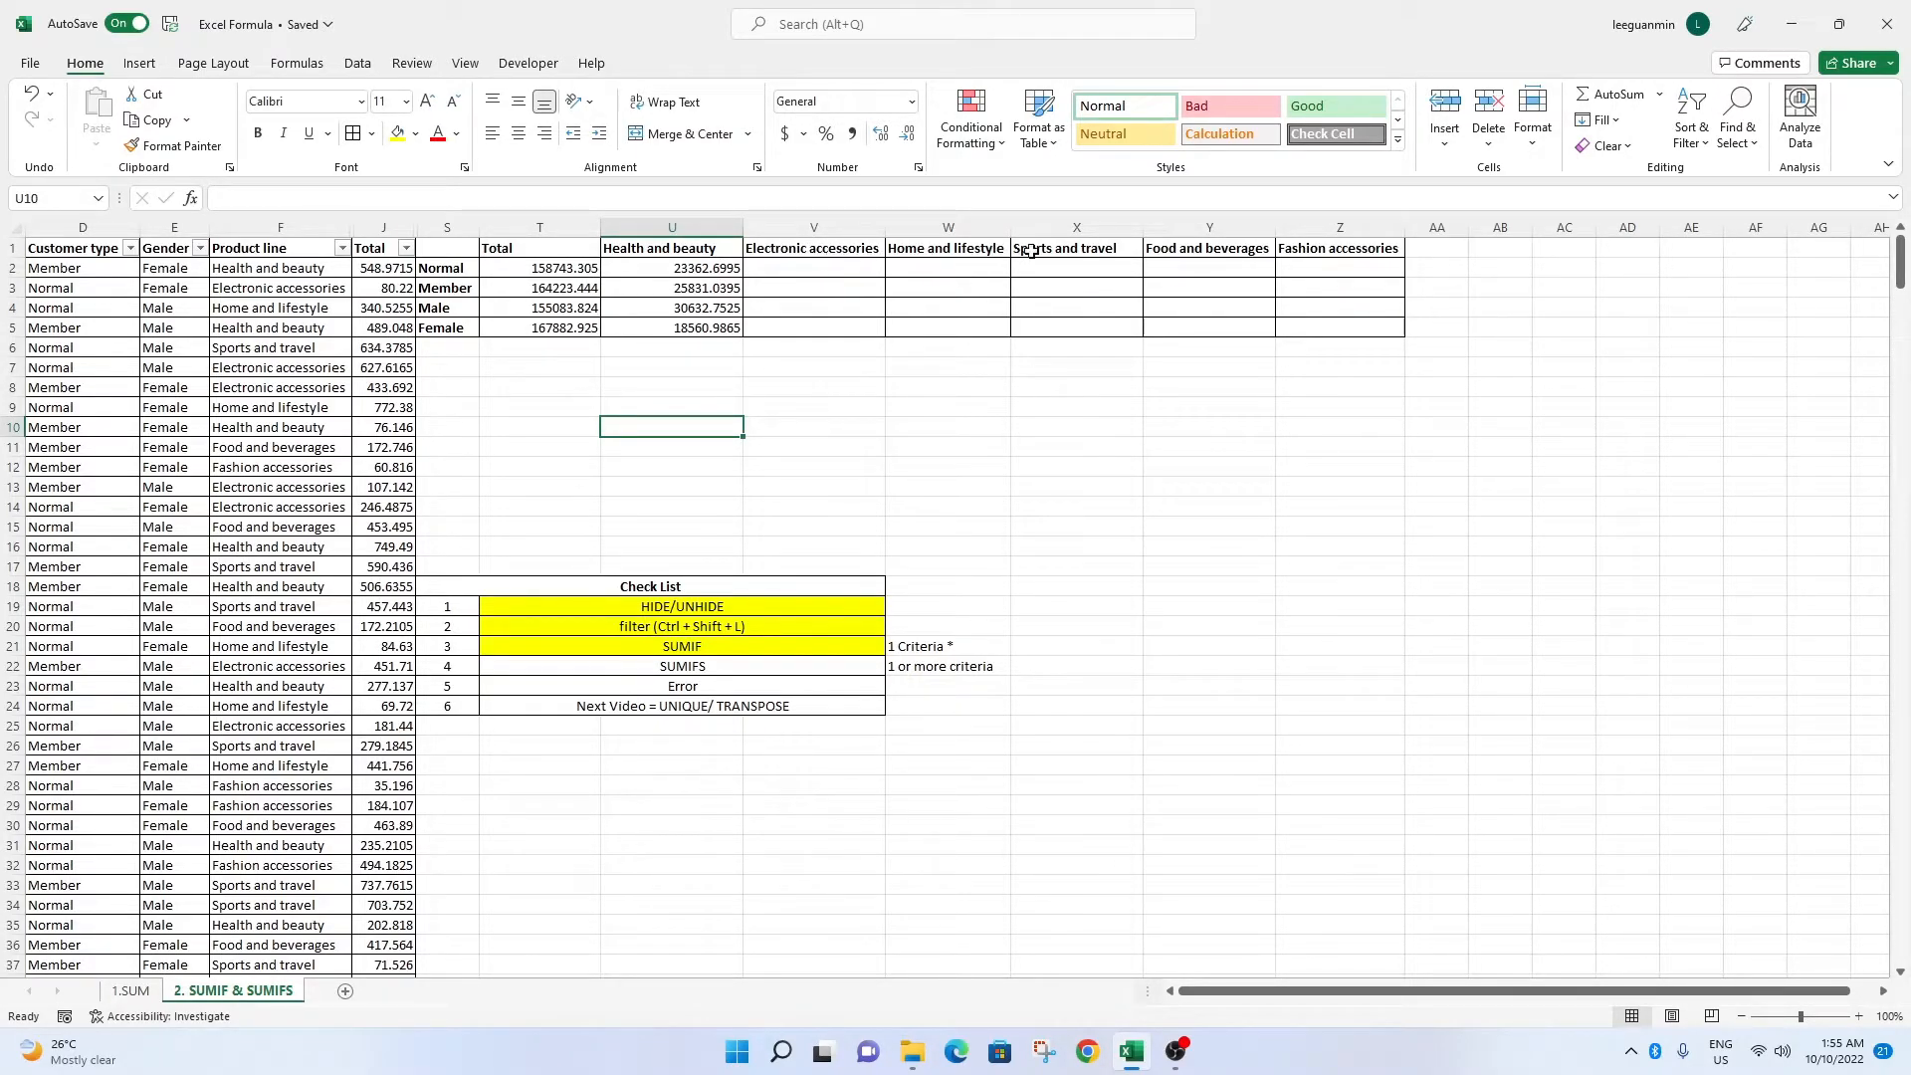
Fill the Normal row's SUMIFS formula from U2 across to Z2.
left_click(732, 268)
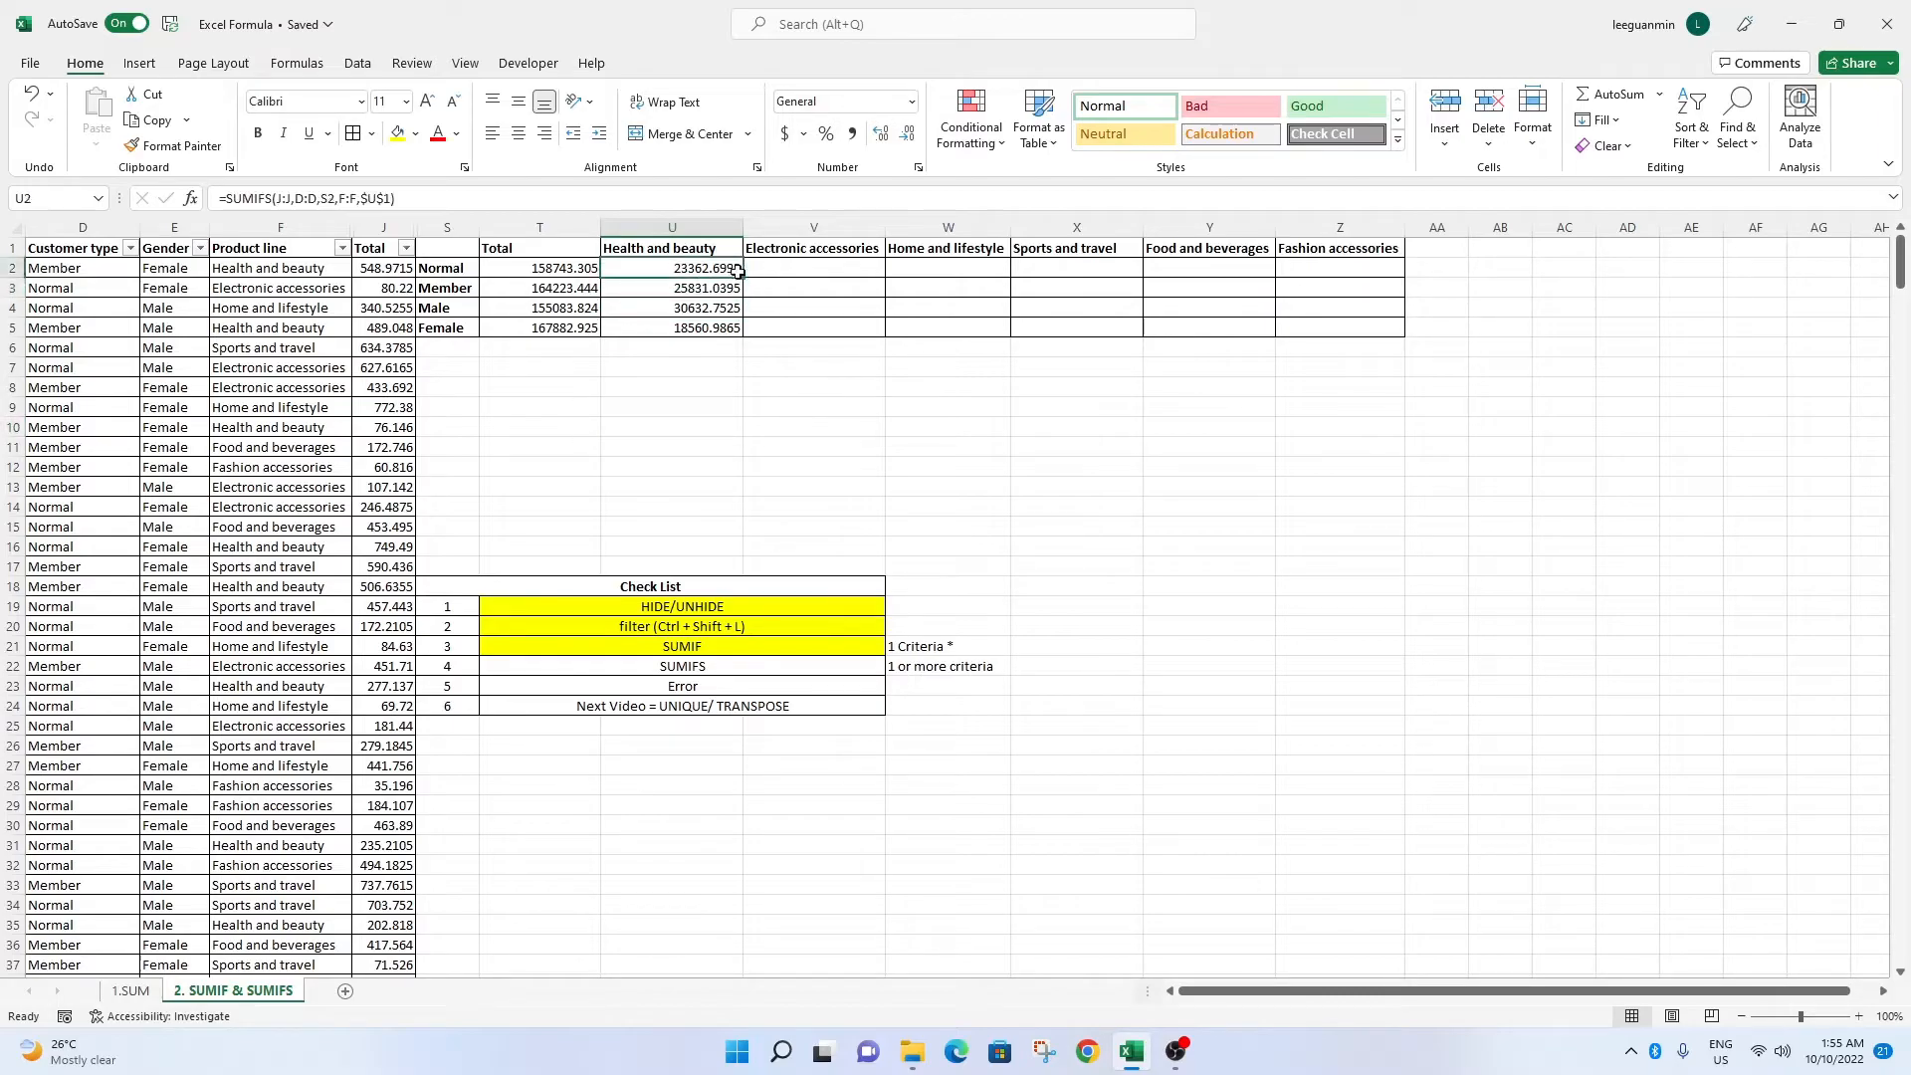
left_click_drag(743, 275, 1388, 274)
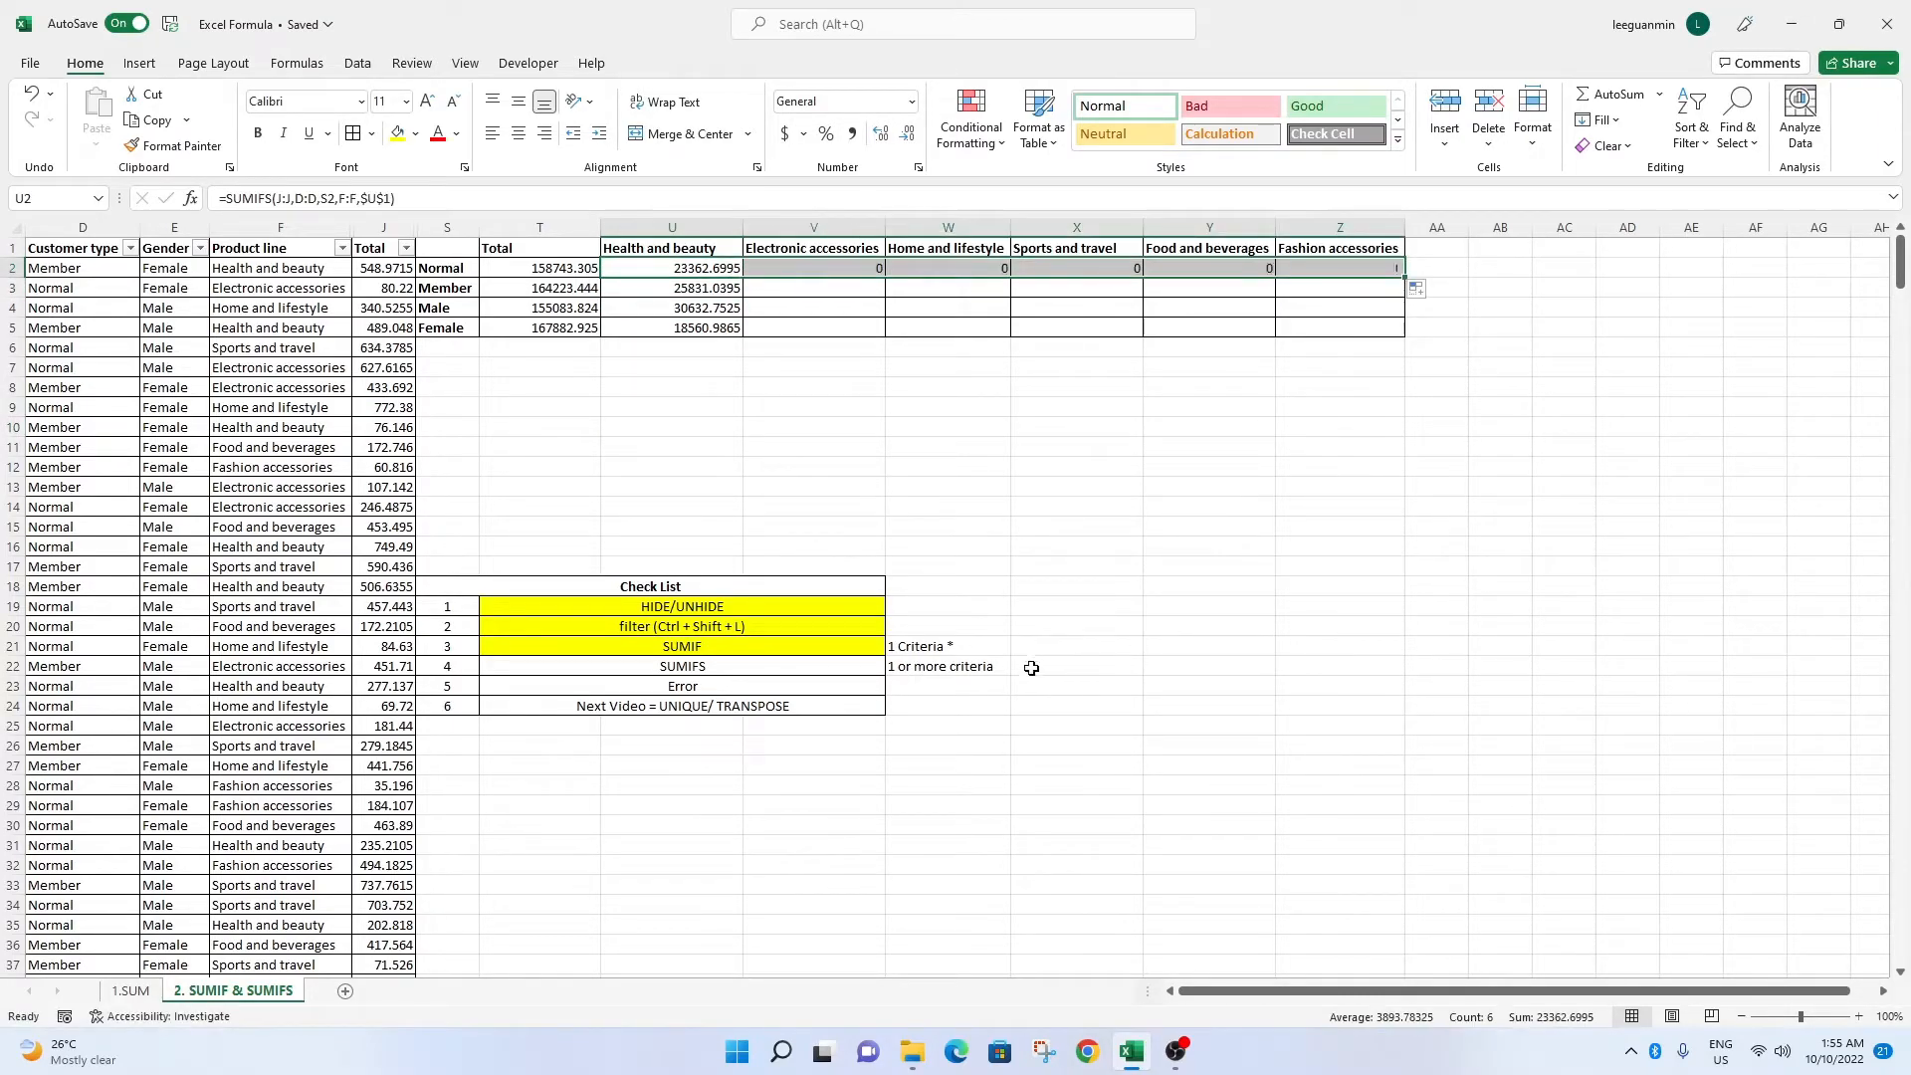
left_click(1112, 505)
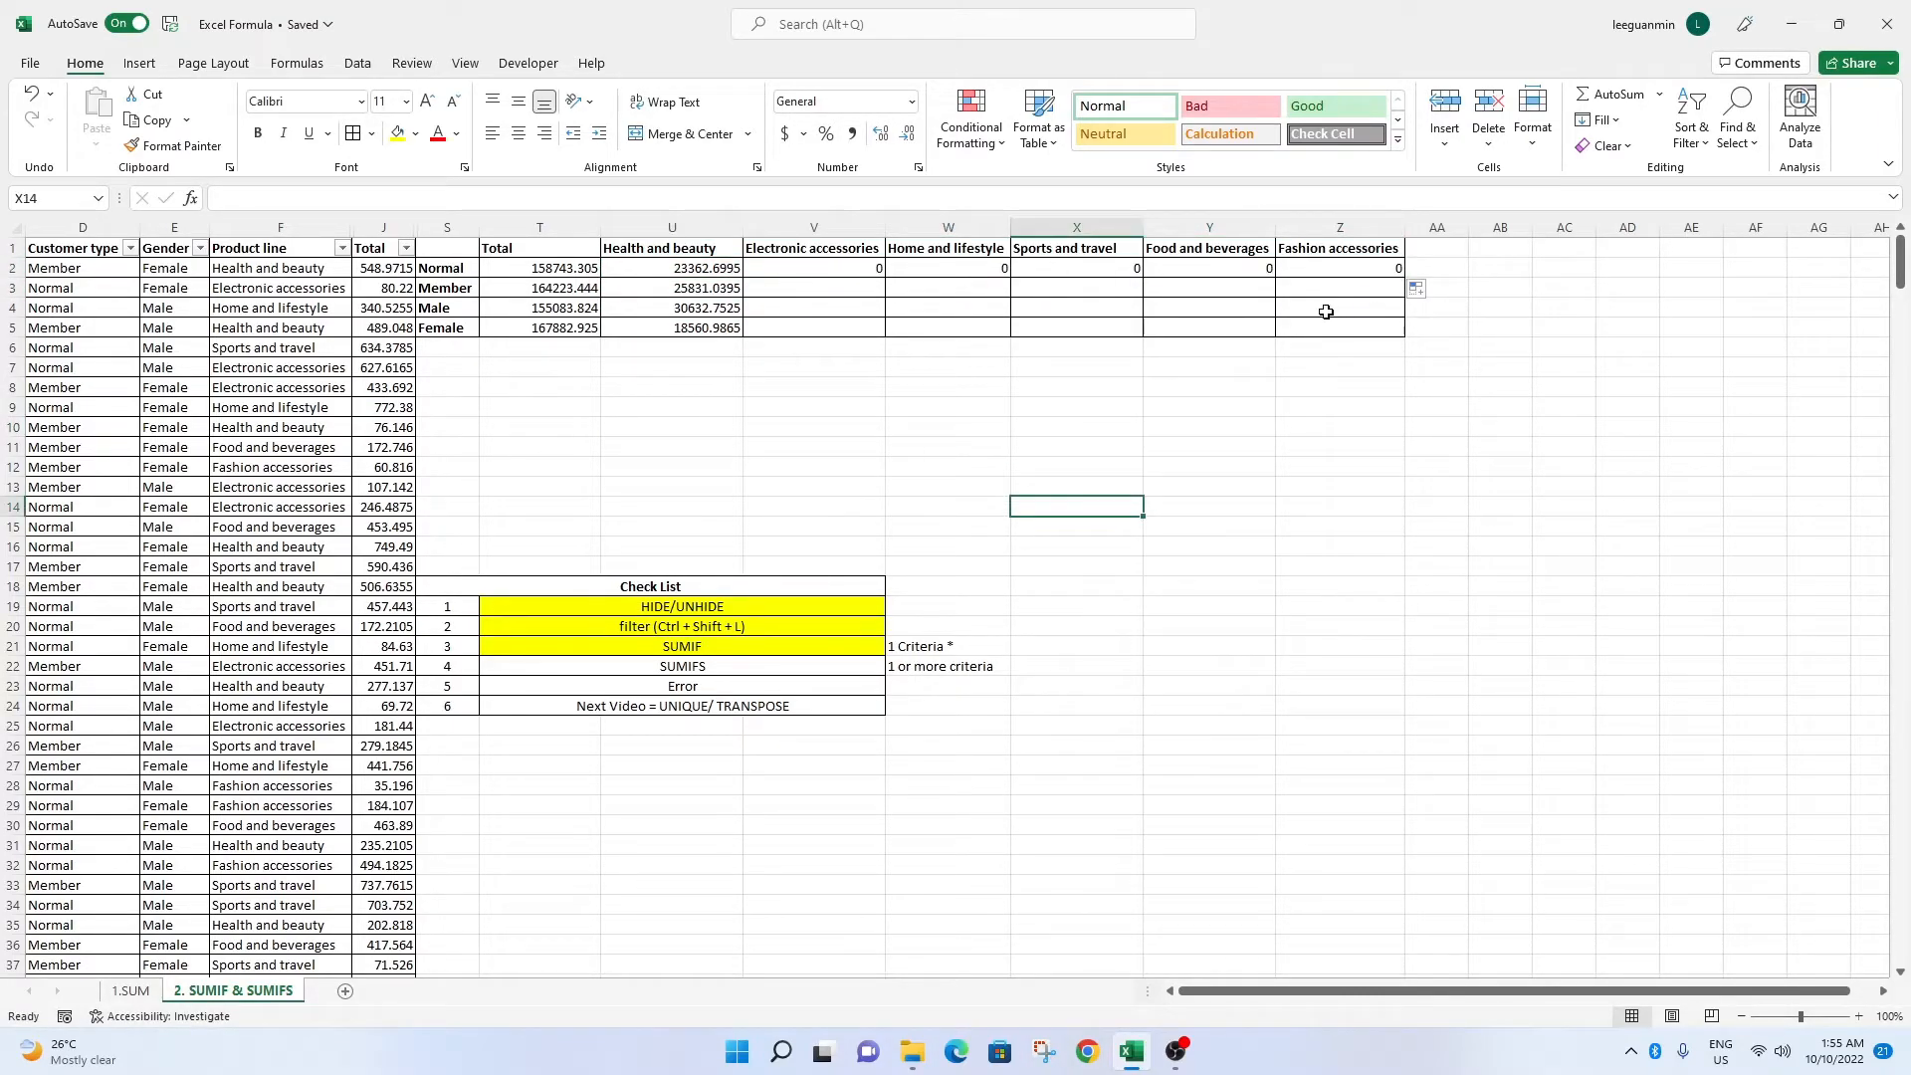
Inspect the ranges and criteria used by the copied SUMIFS formula in V2.
left_click(786, 267)
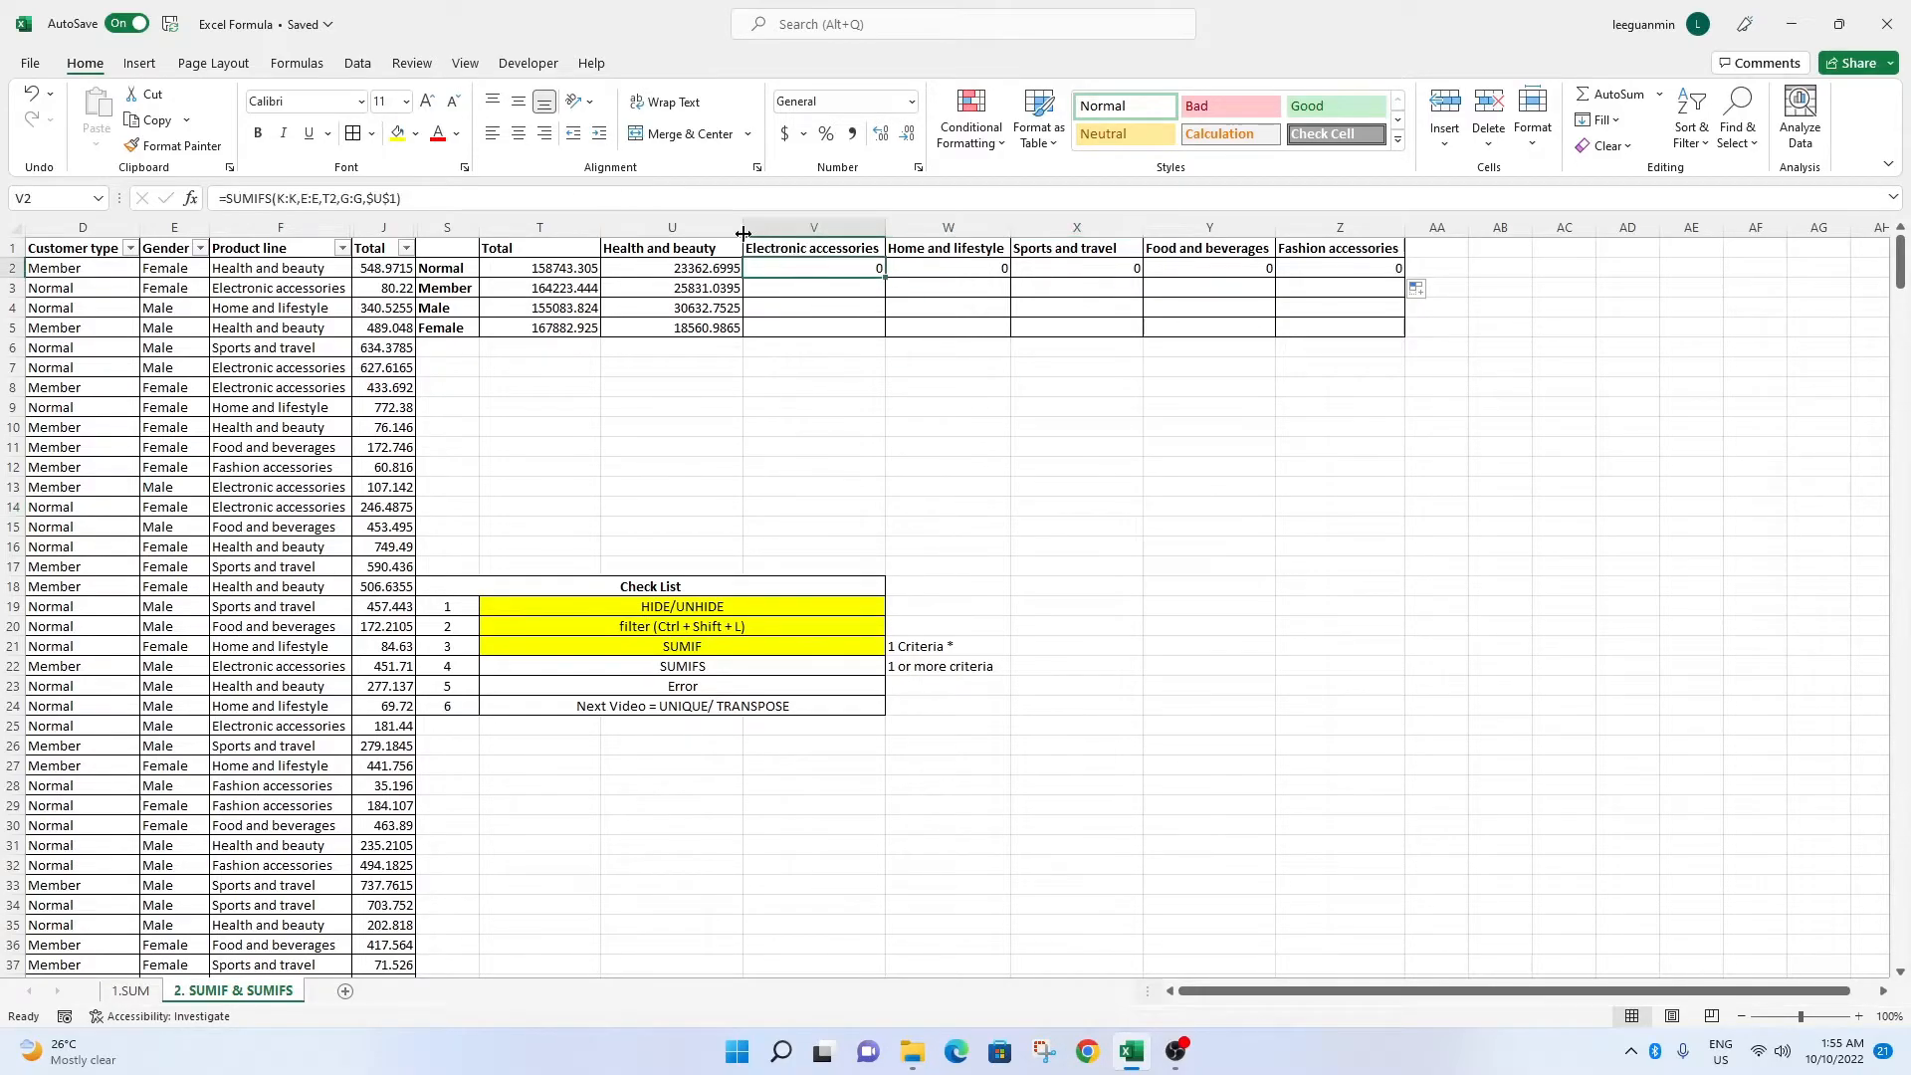
left_click(671, 203)
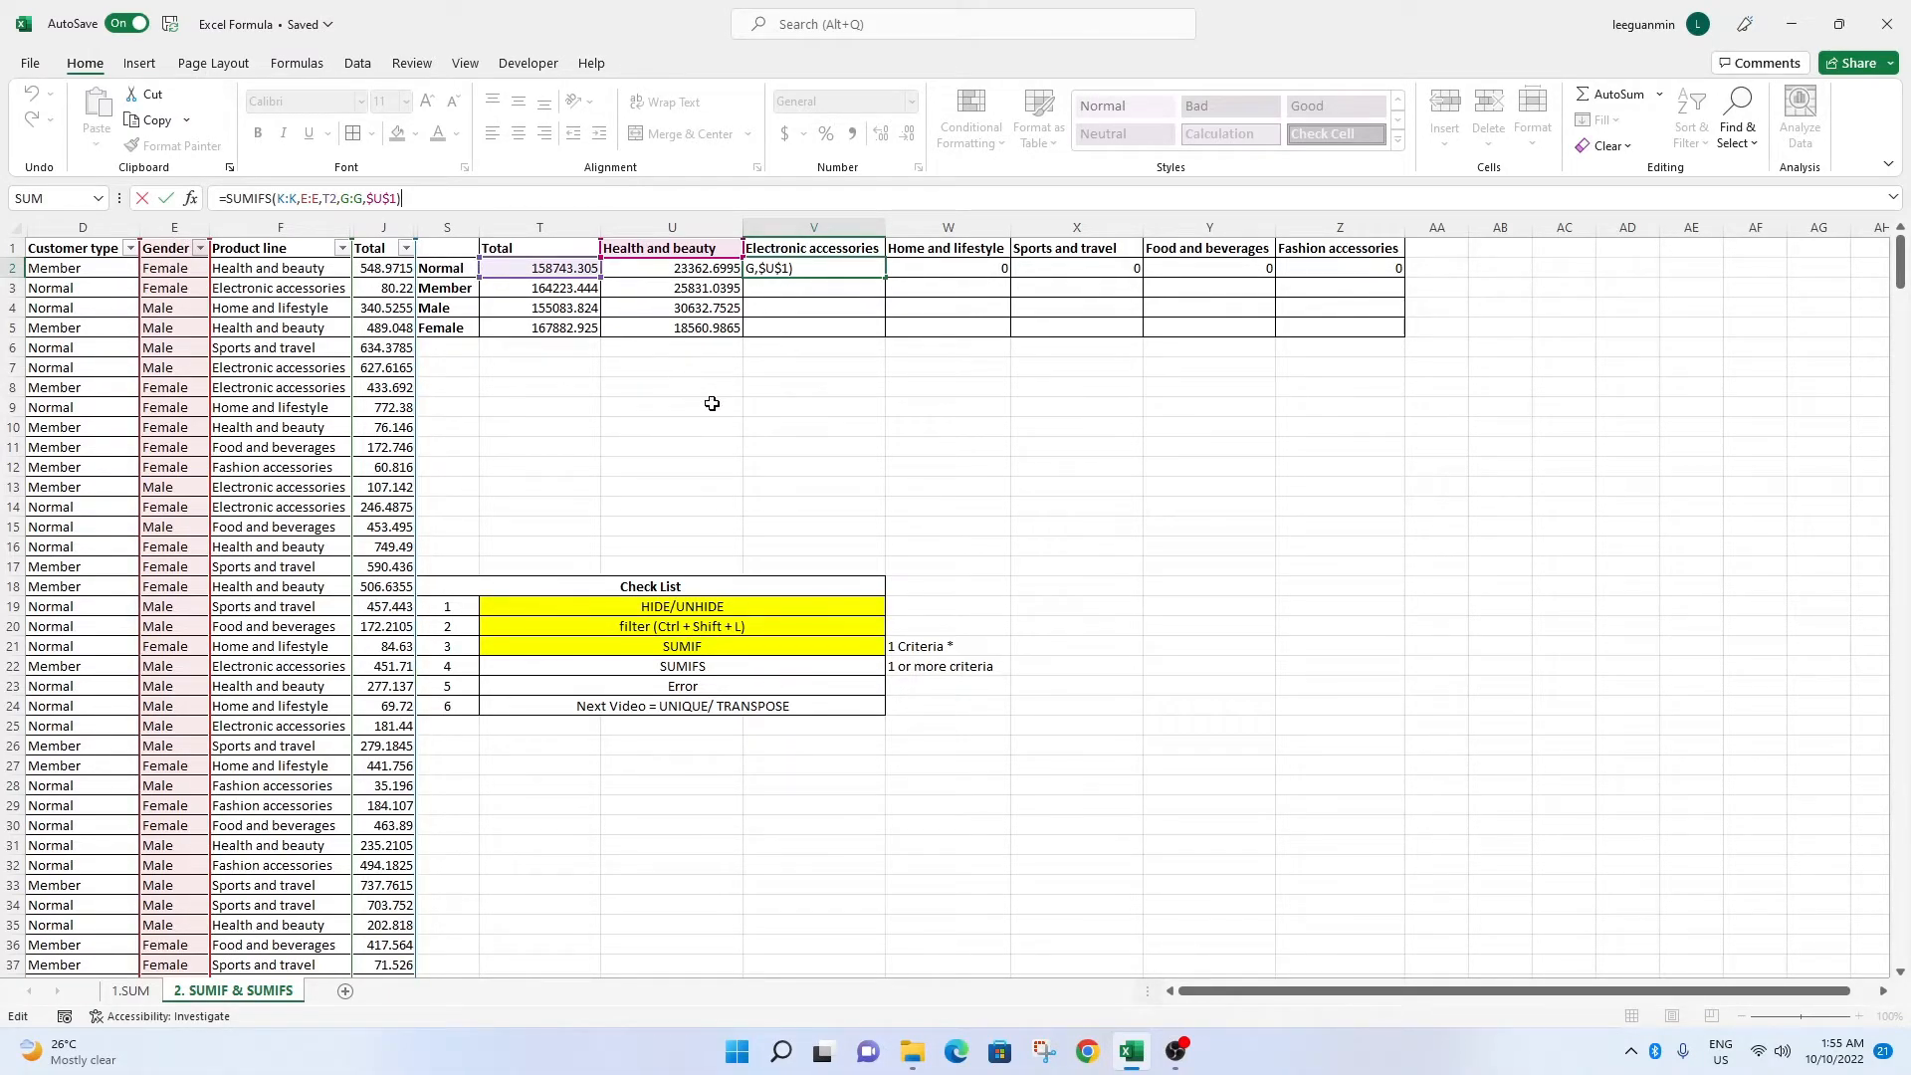
key("ctrl+Return")
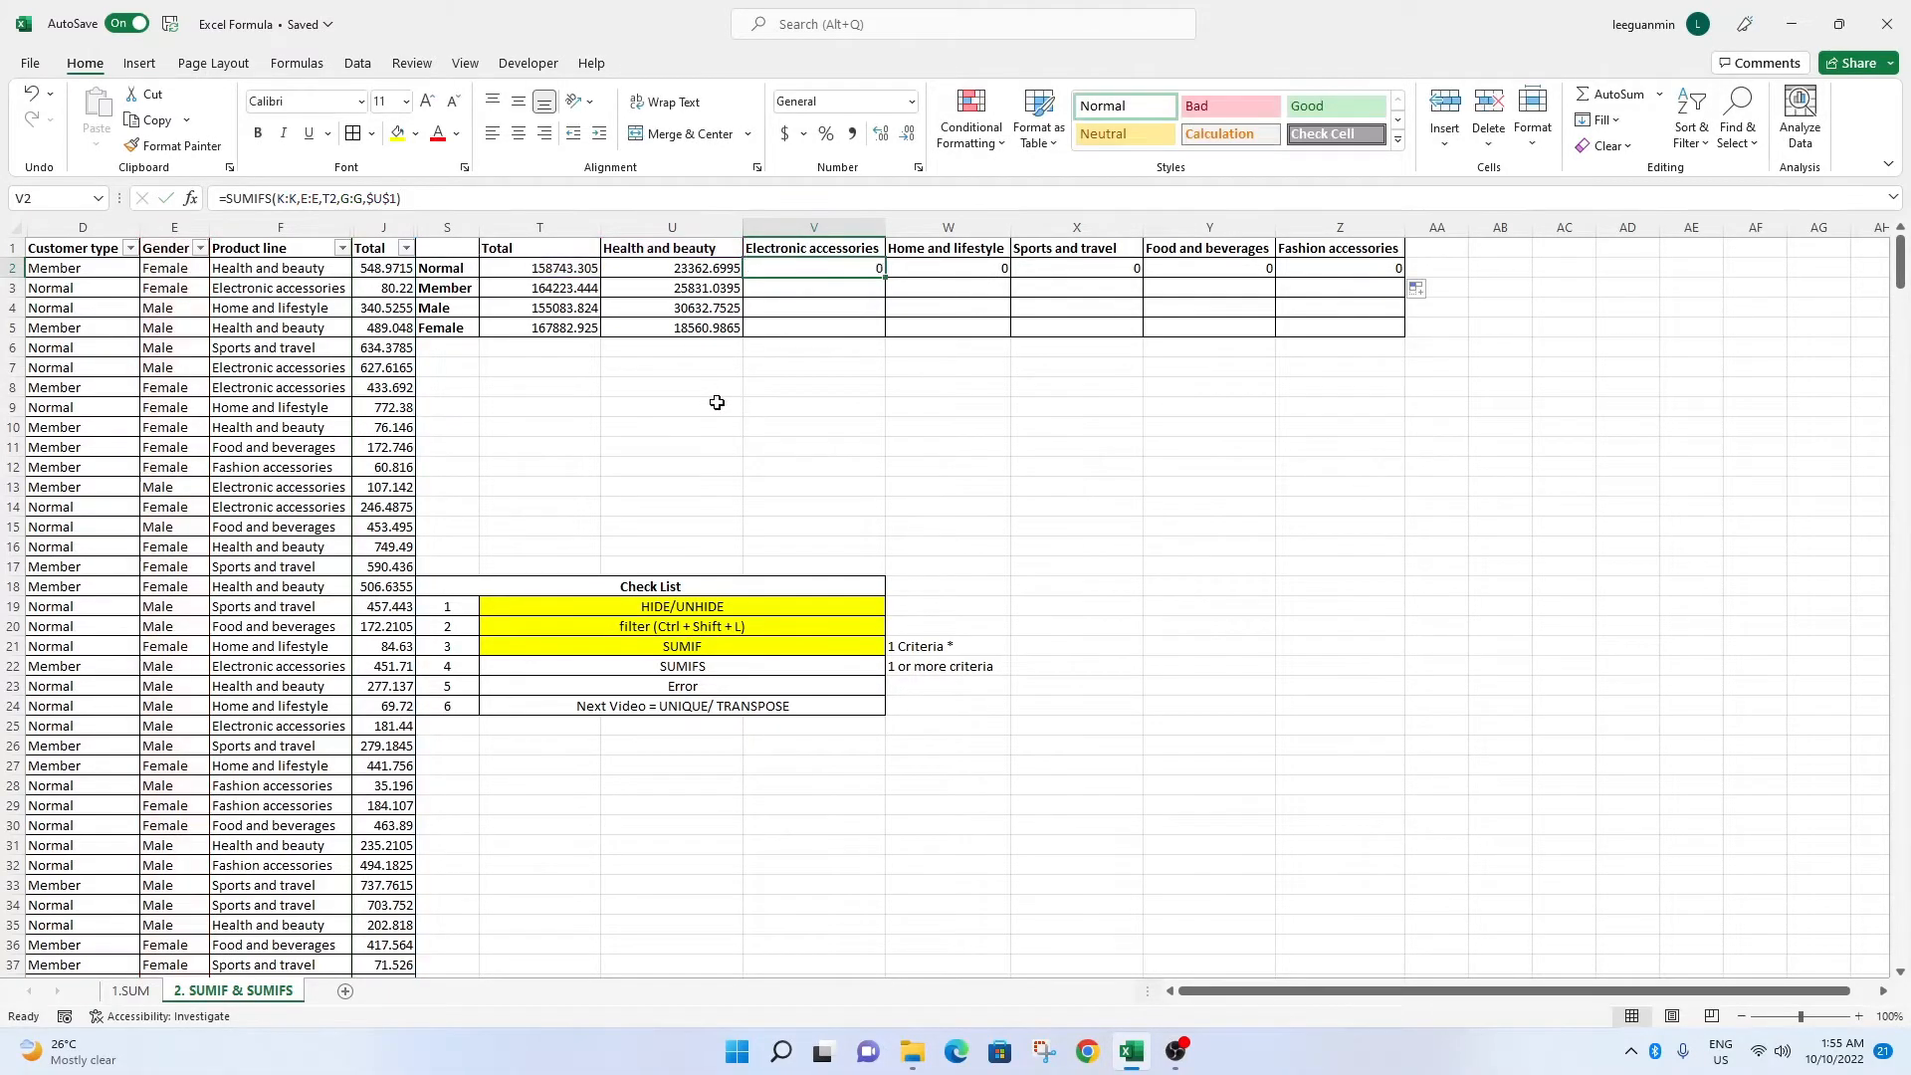
Change the product line criterion in U2's SUMIFS formula to the row-locked reference U$1.
left_click(716, 273)
key("F2")
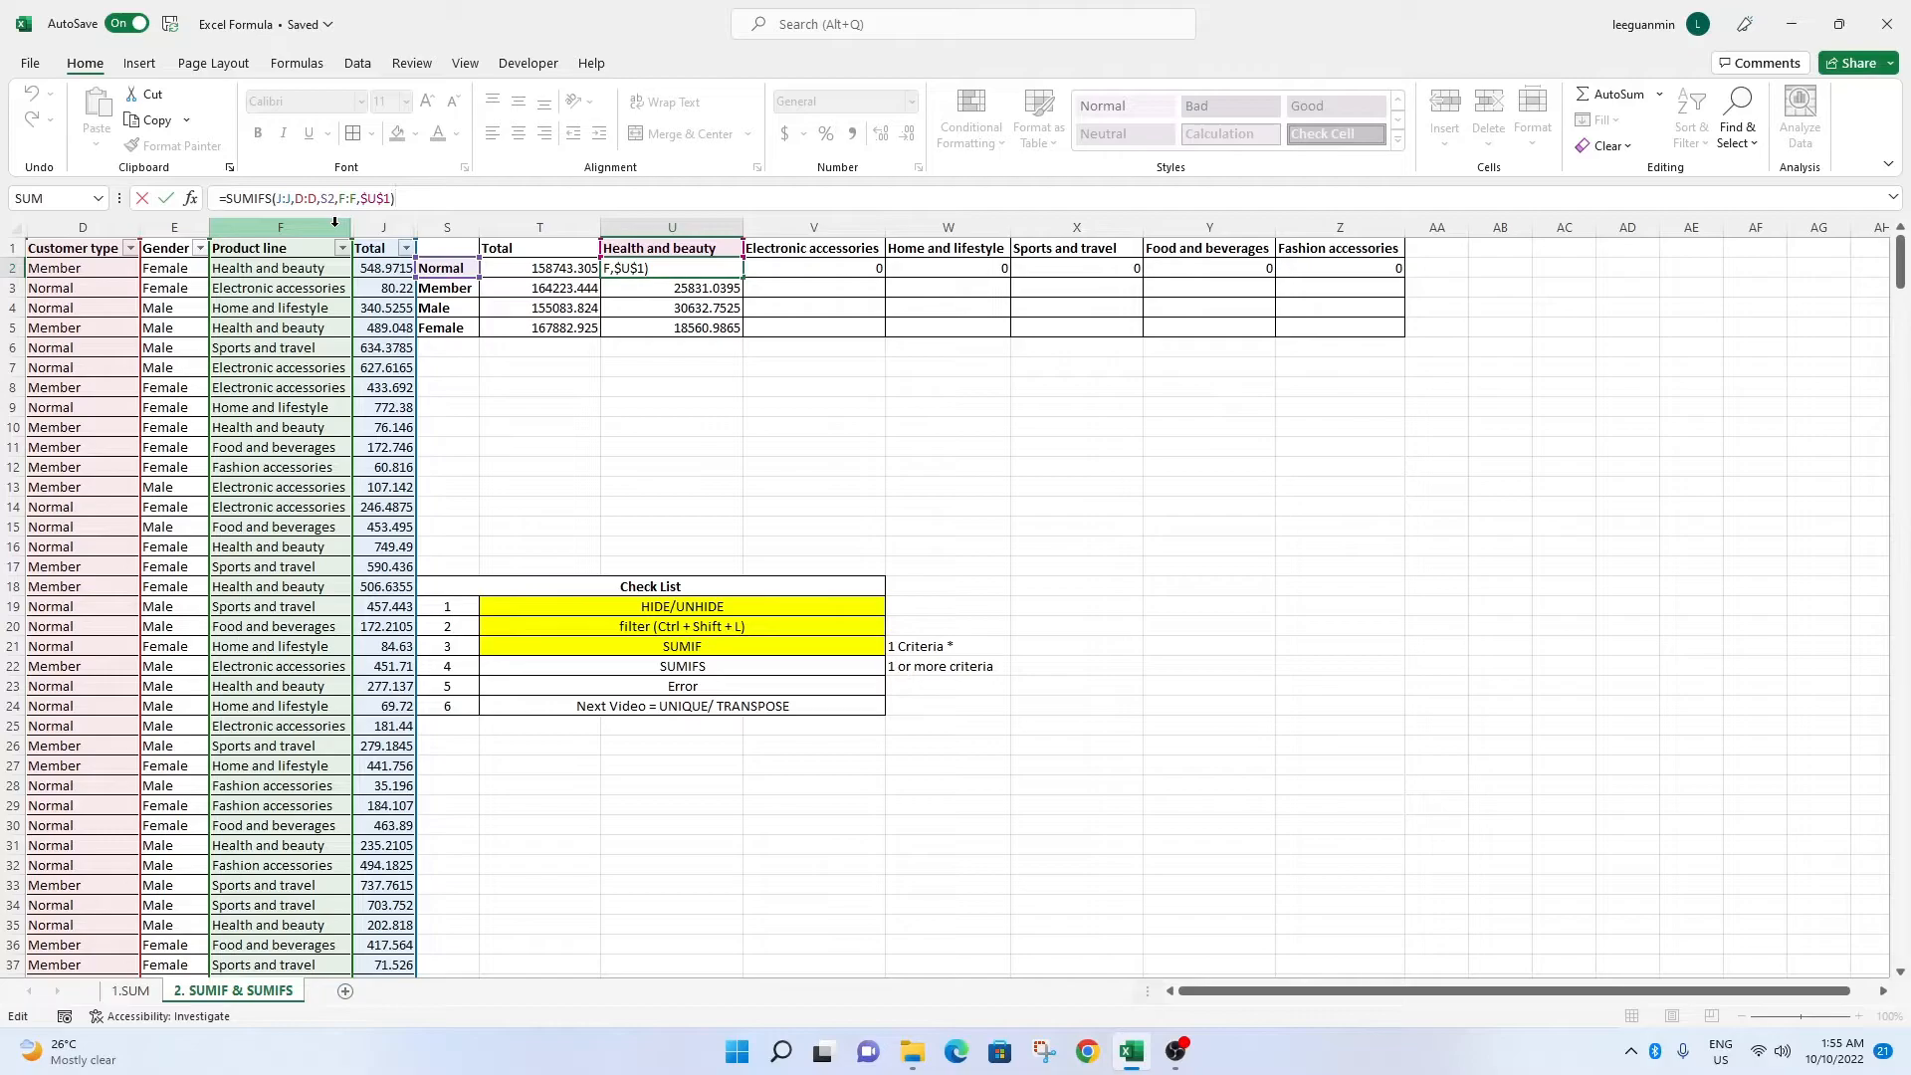
left_click(389, 199)
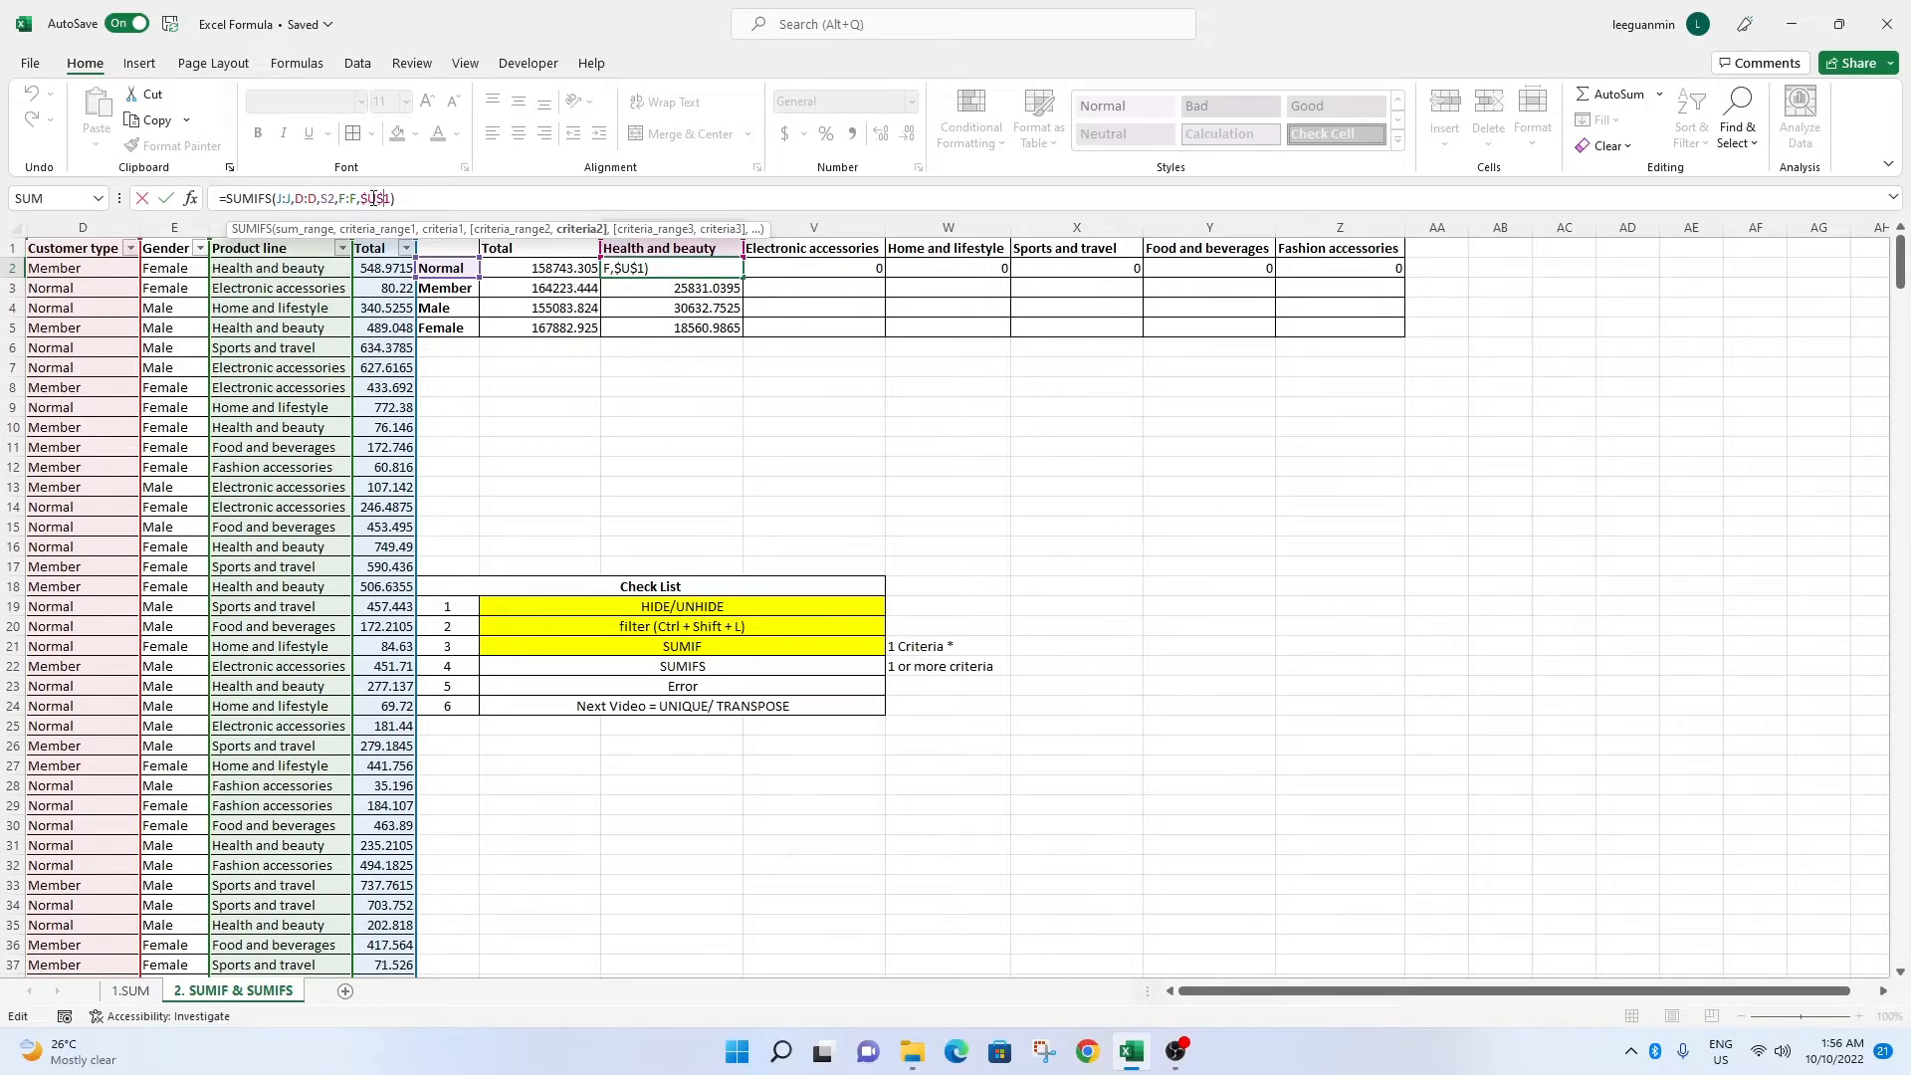
key("F4")
key("F4")
key("F4")
key("F4")
Lock U2's remaining SUMIFS references as $F:$F, $J:$J, $D:$D and $S$2, and fill the formula across to Z2.
left_click(340, 198)
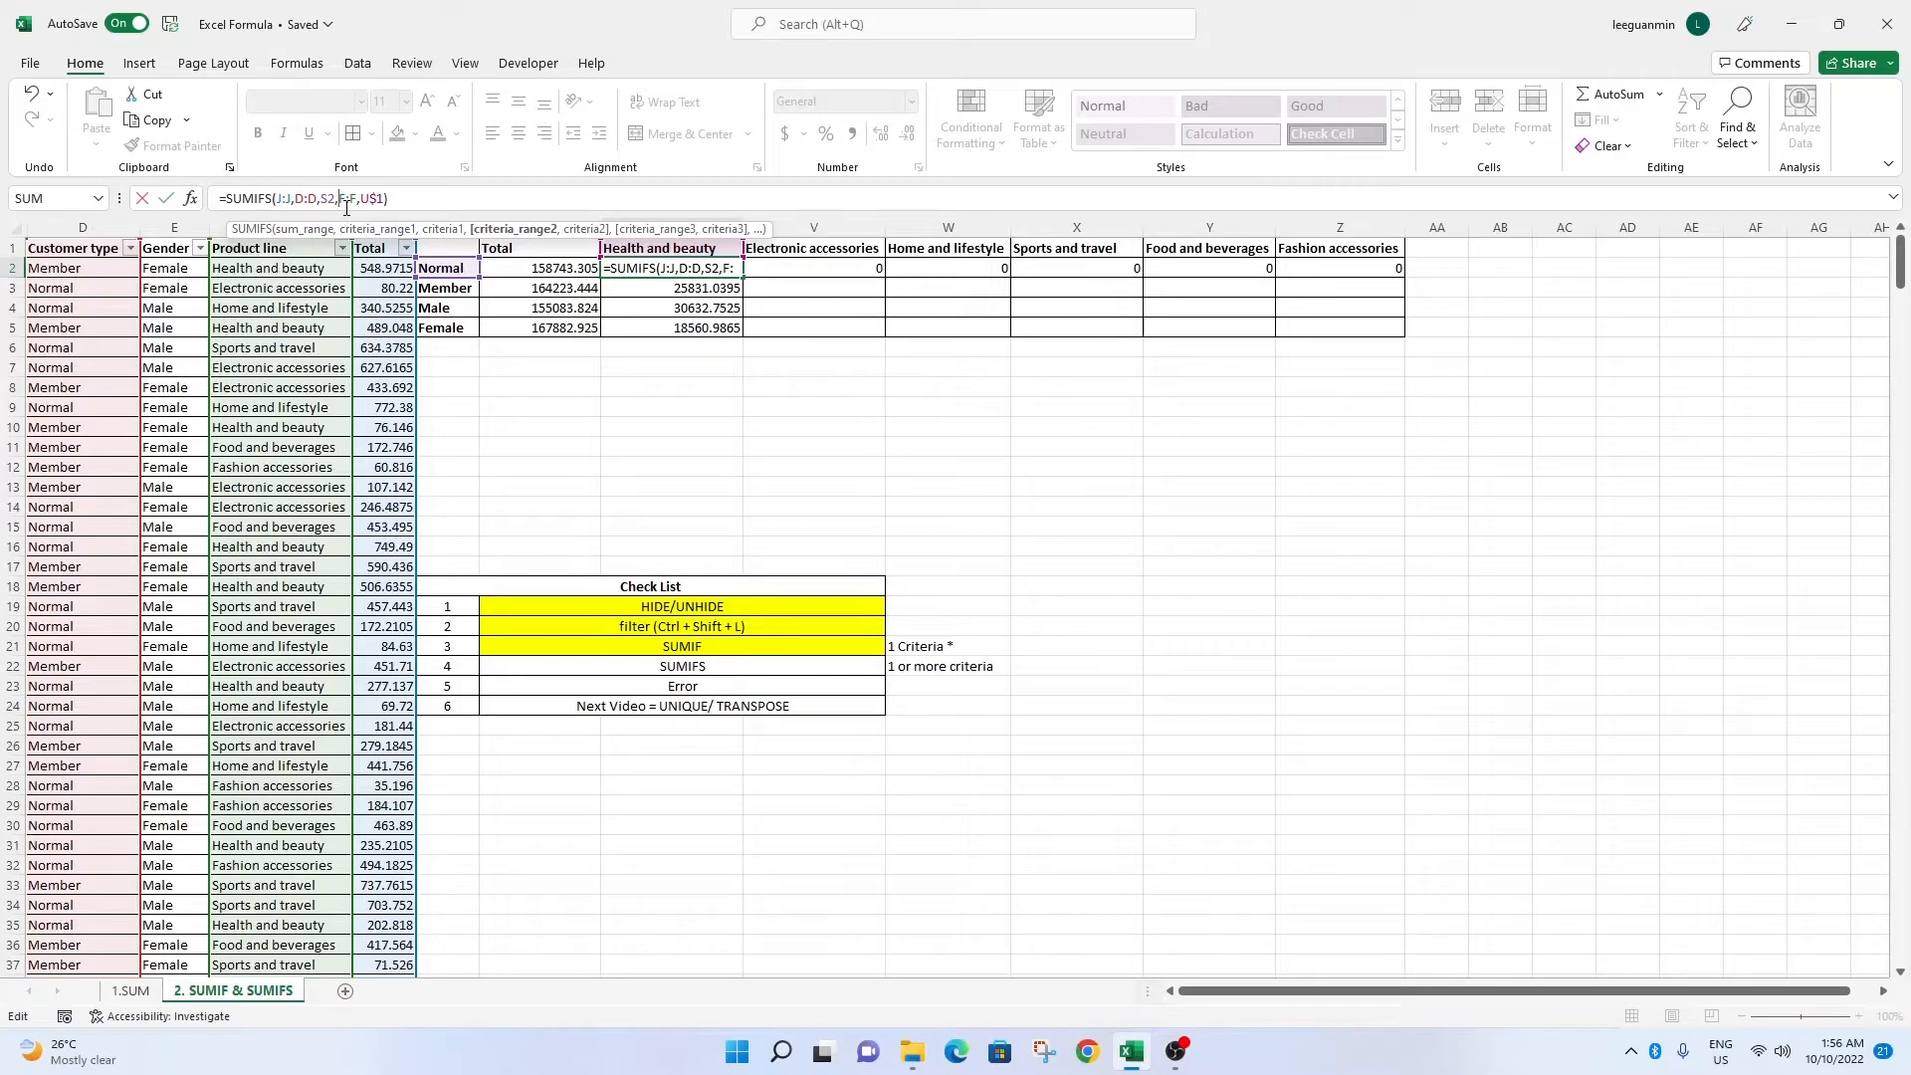
key("F4")
left_click(281, 198)
key("F4")
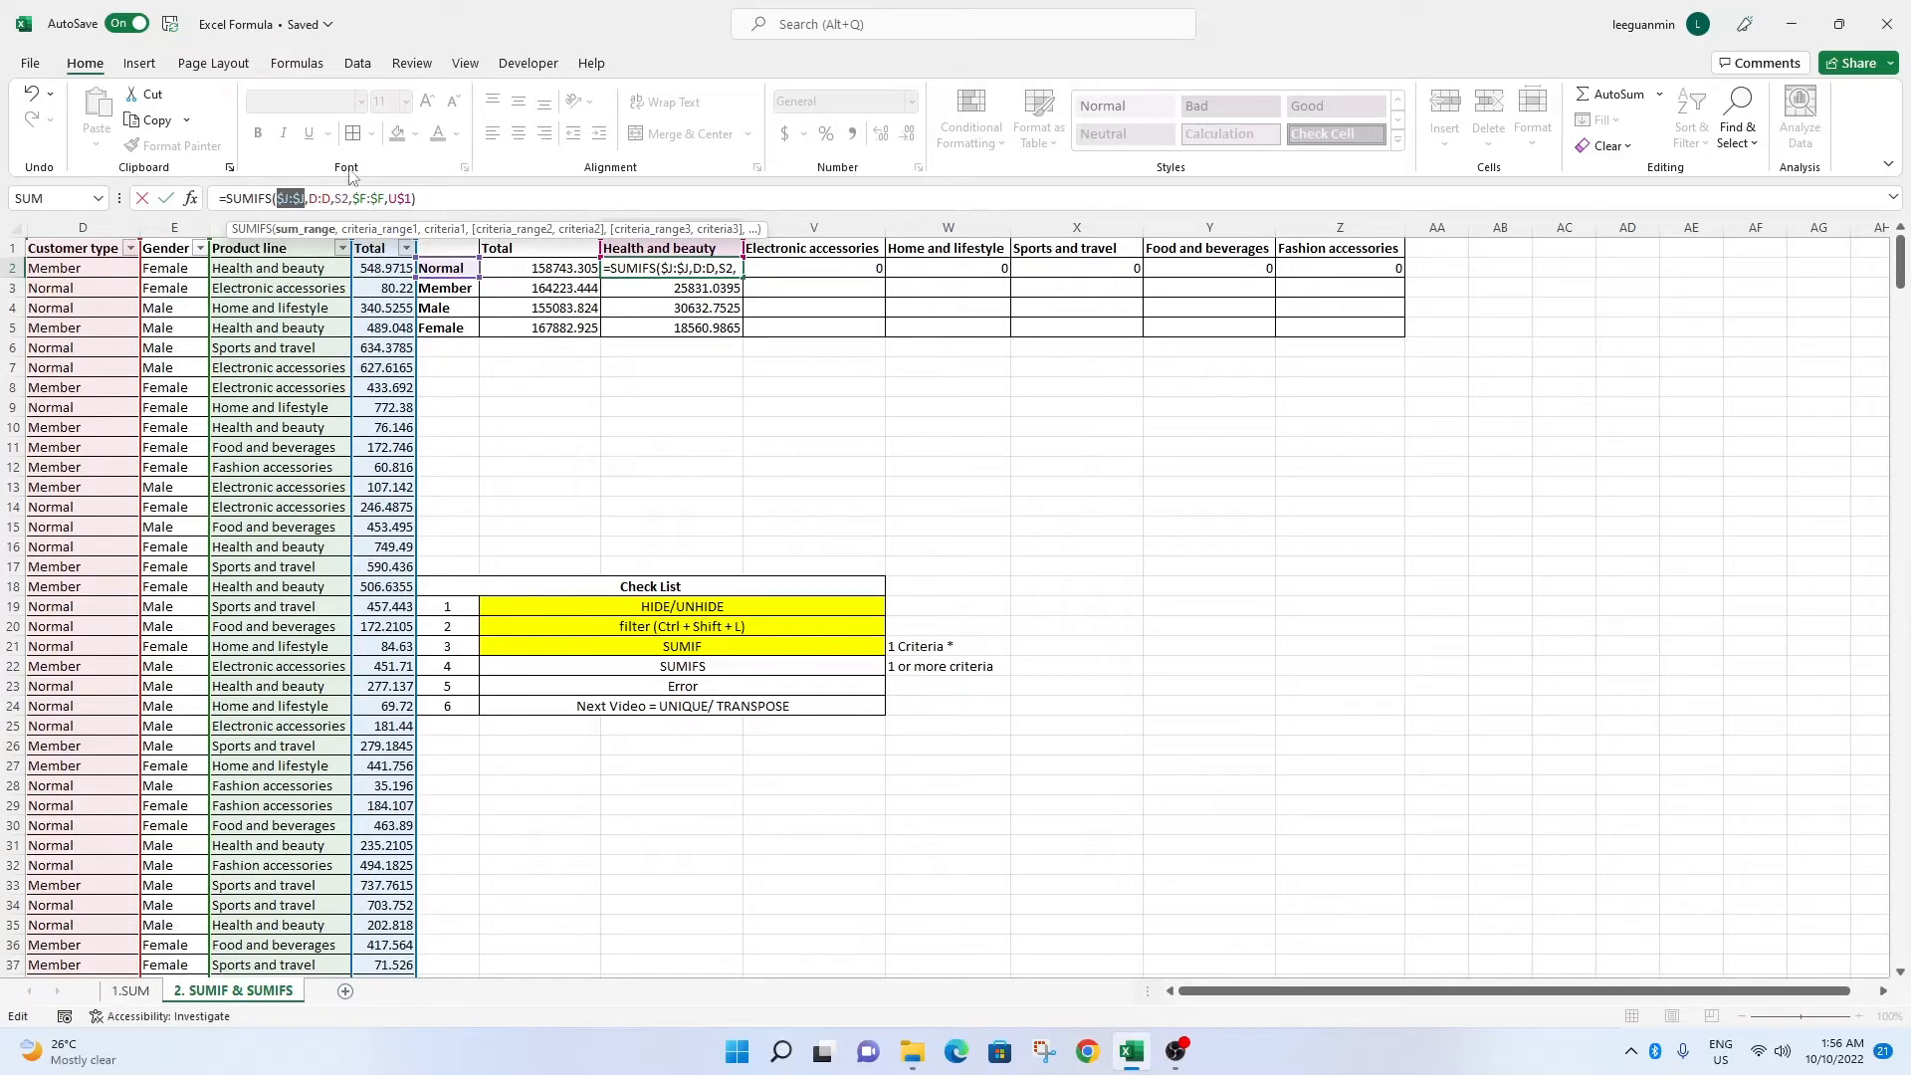
left_click(321, 206)
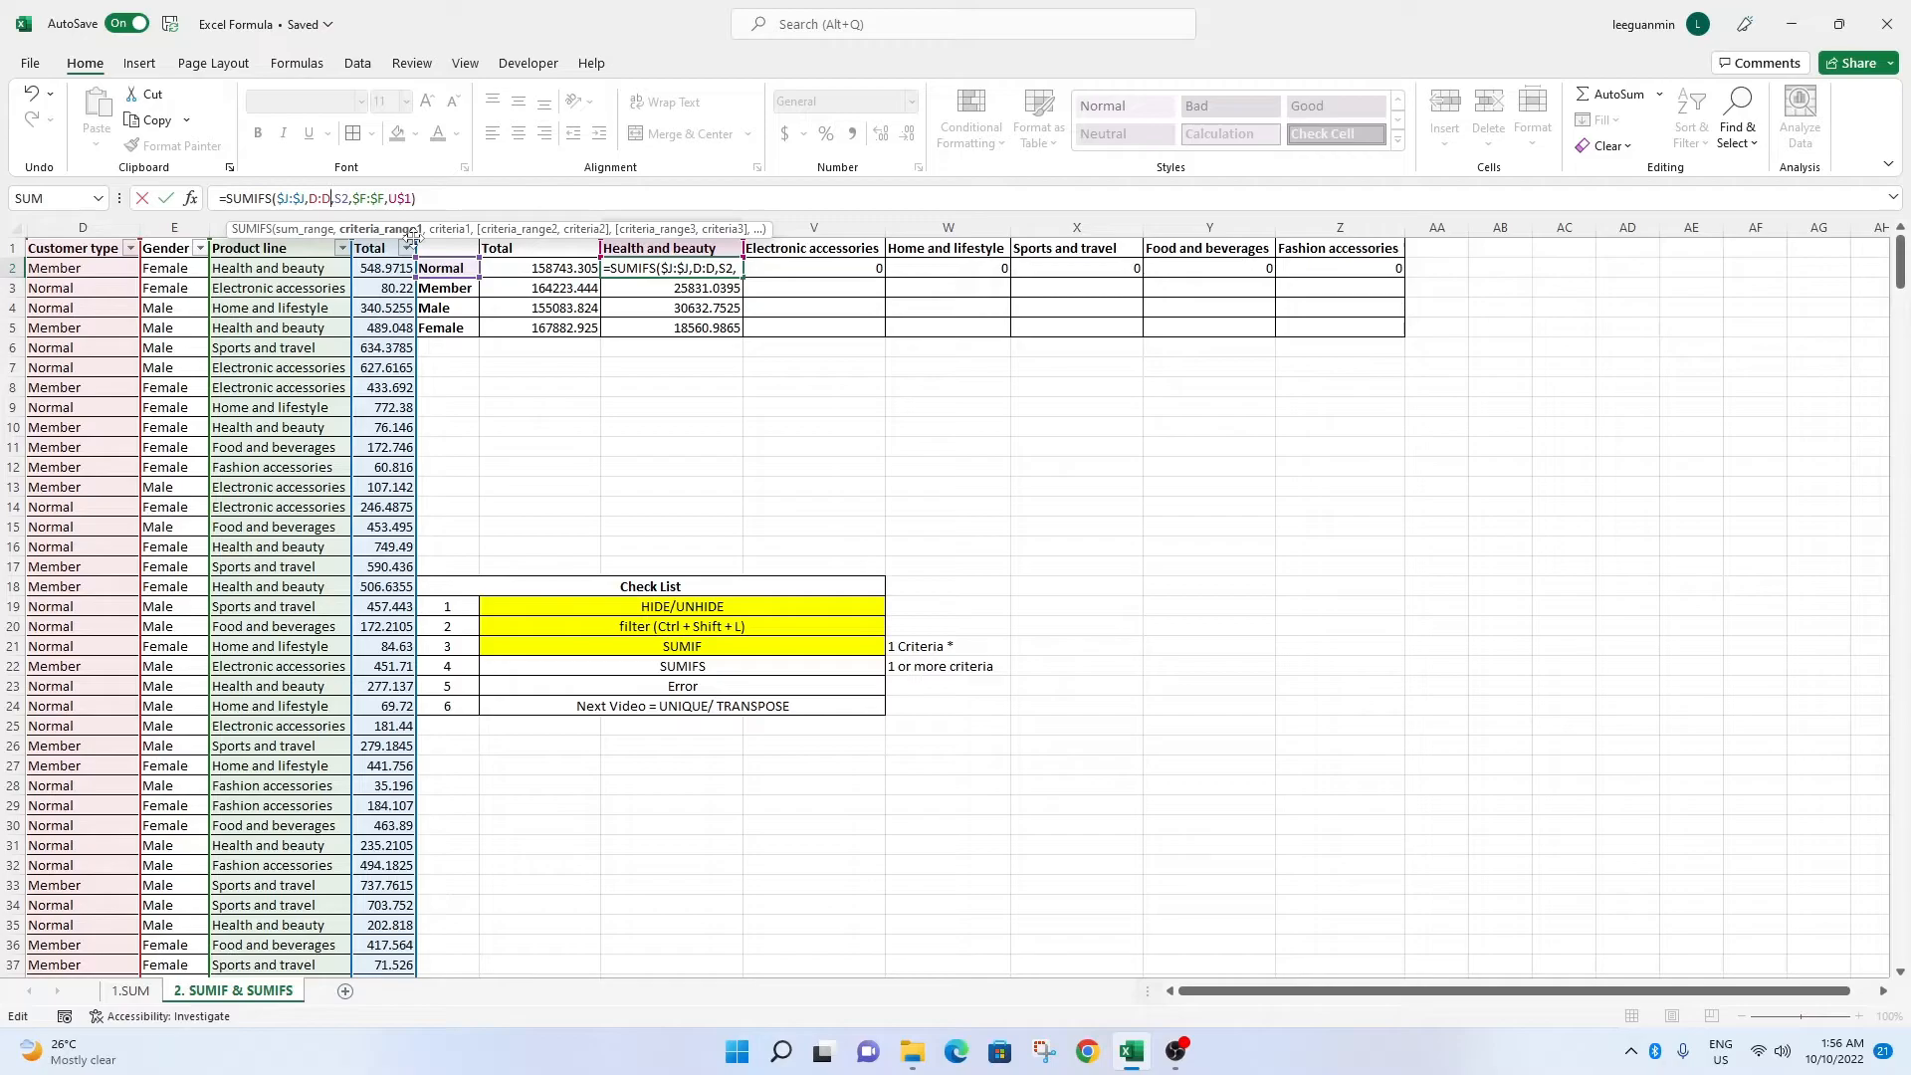
key("F4")
left_click(441, 266)
key("F4")
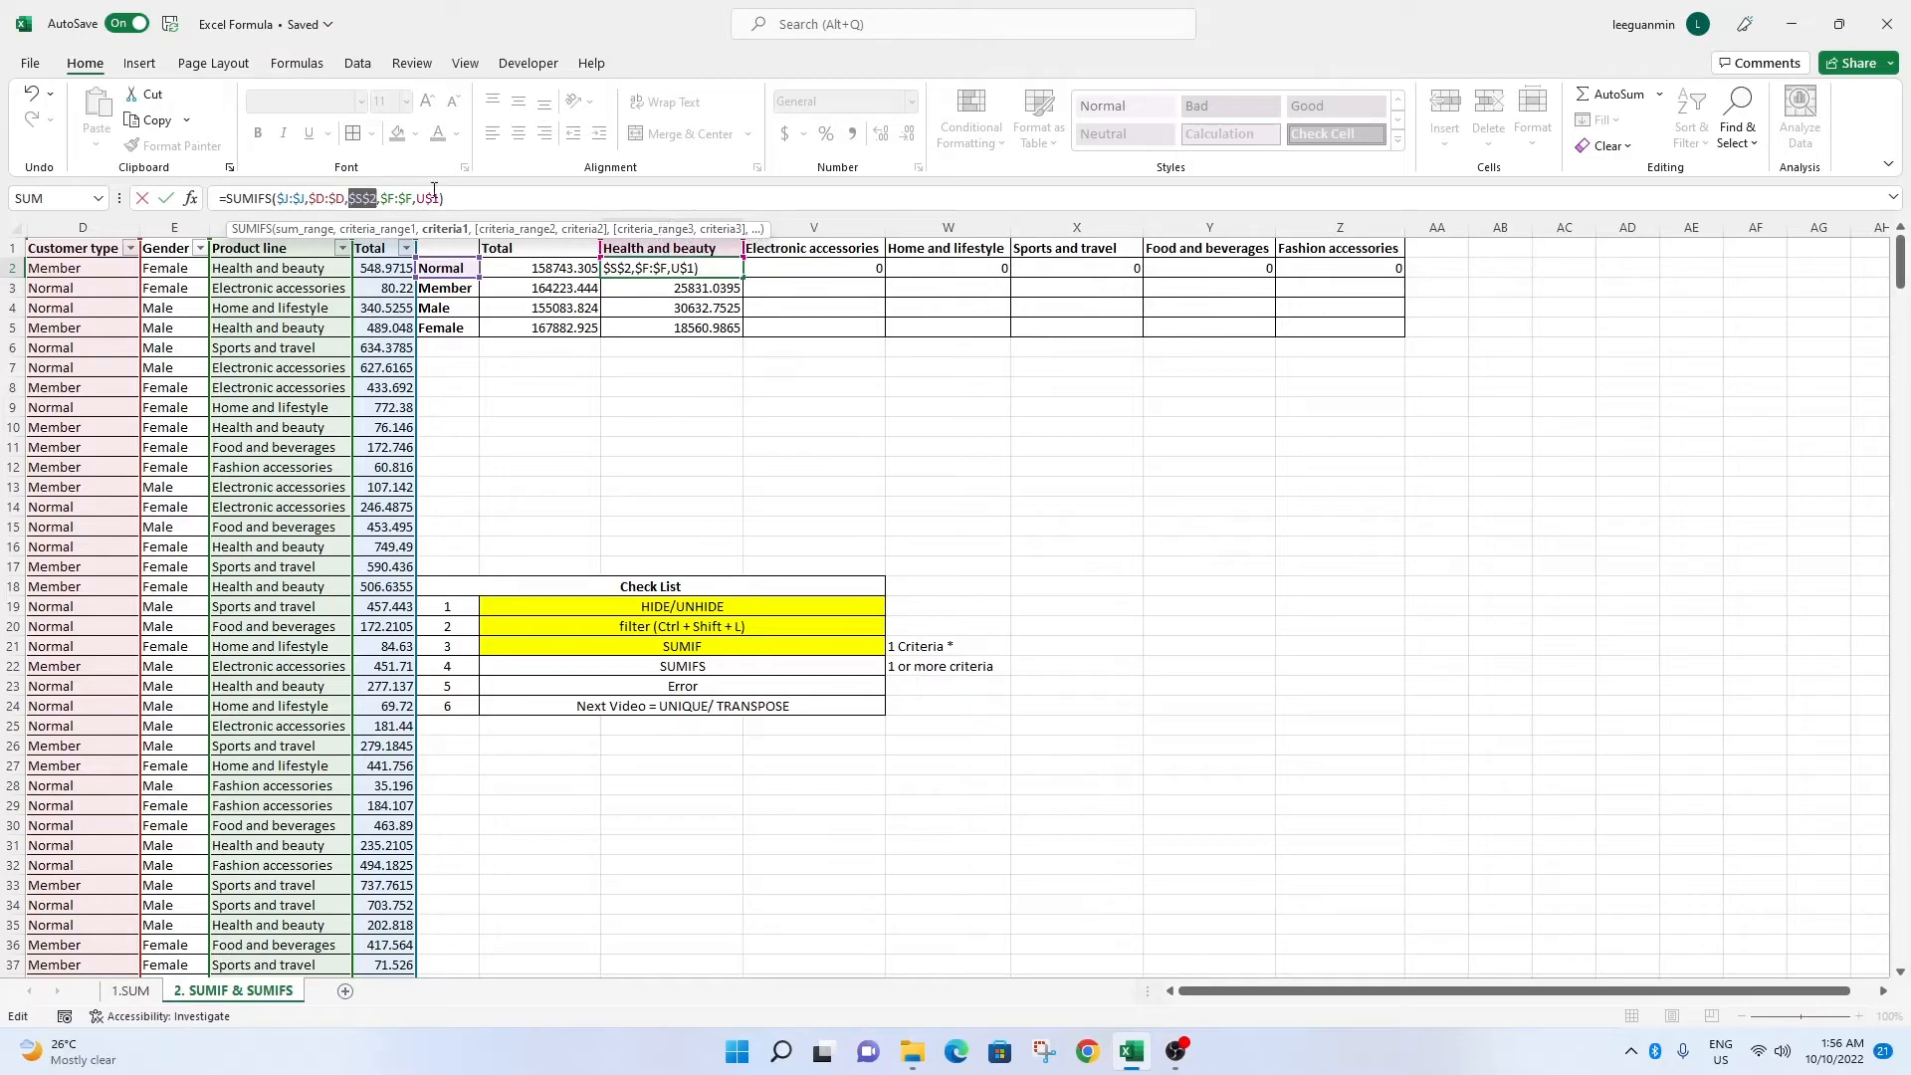
key("ctrl+Return")
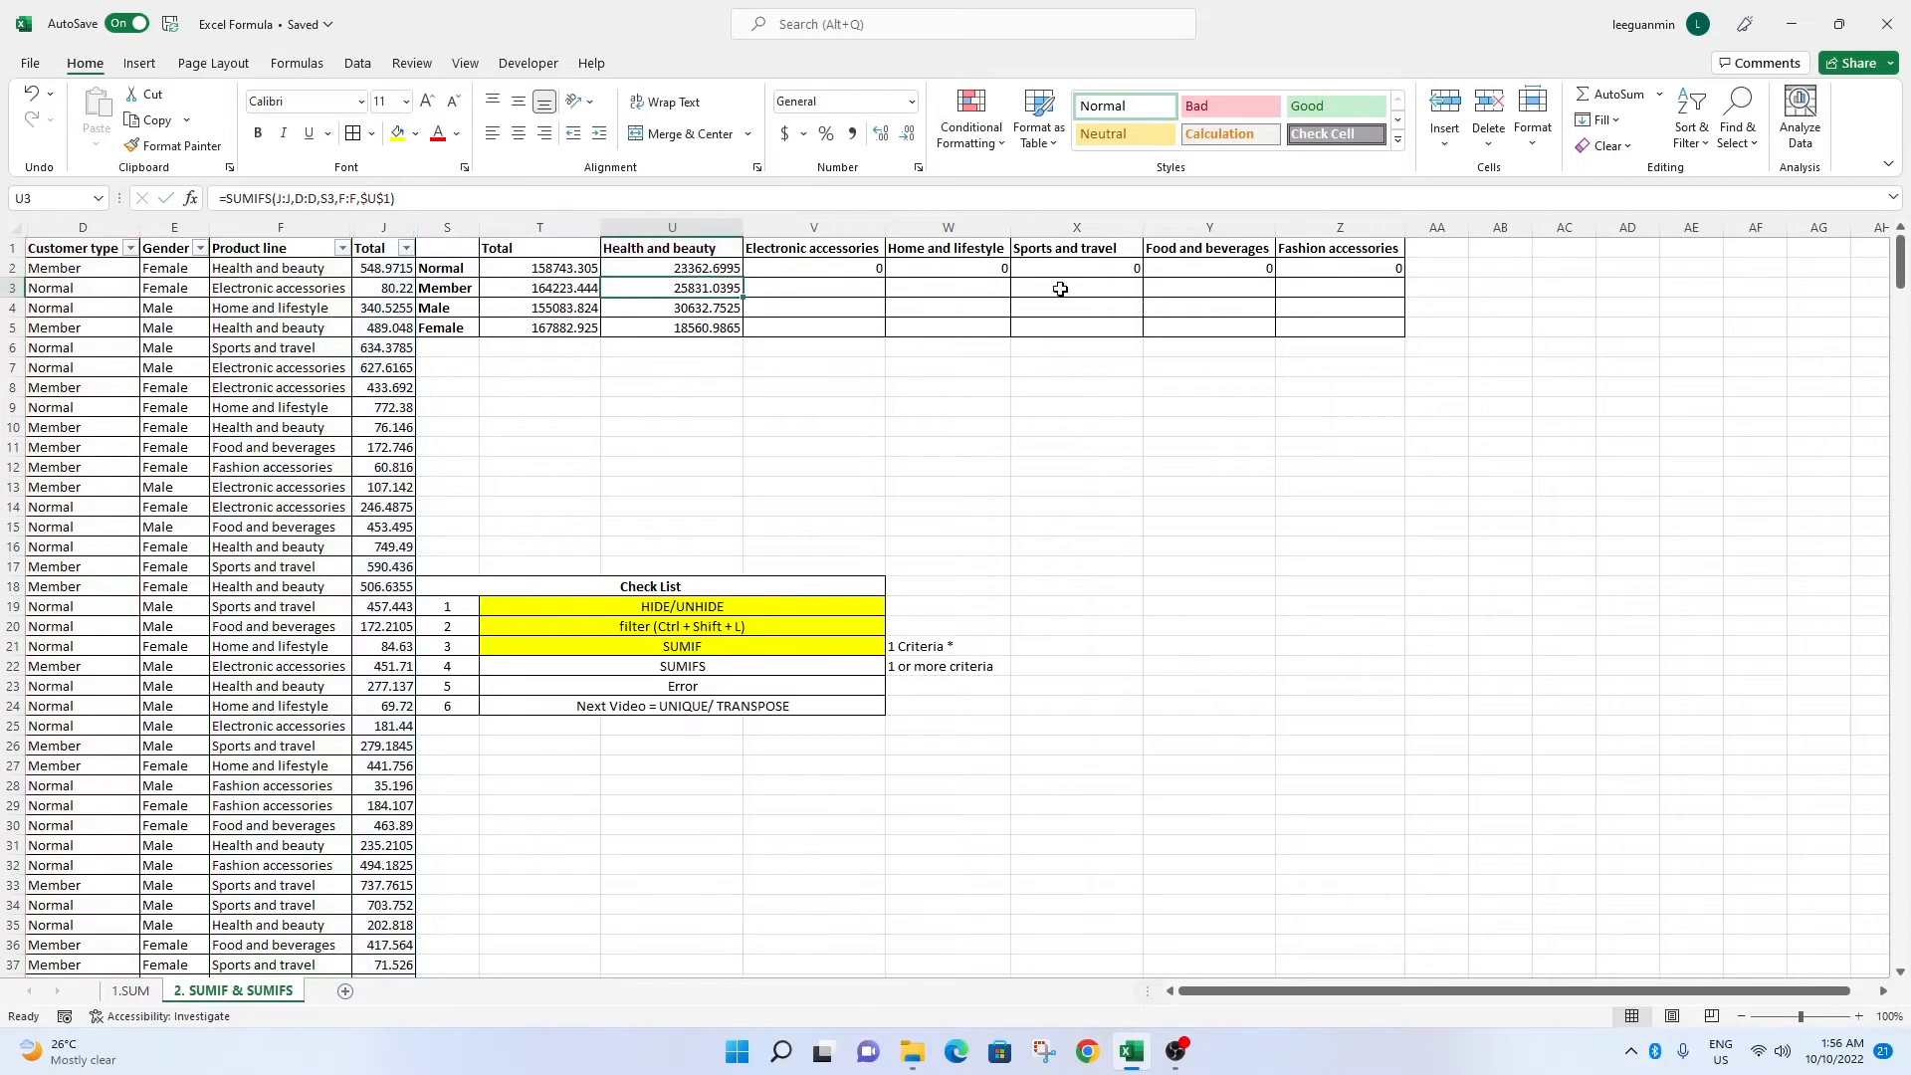
left_click_drag(745, 278, 1343, 281)
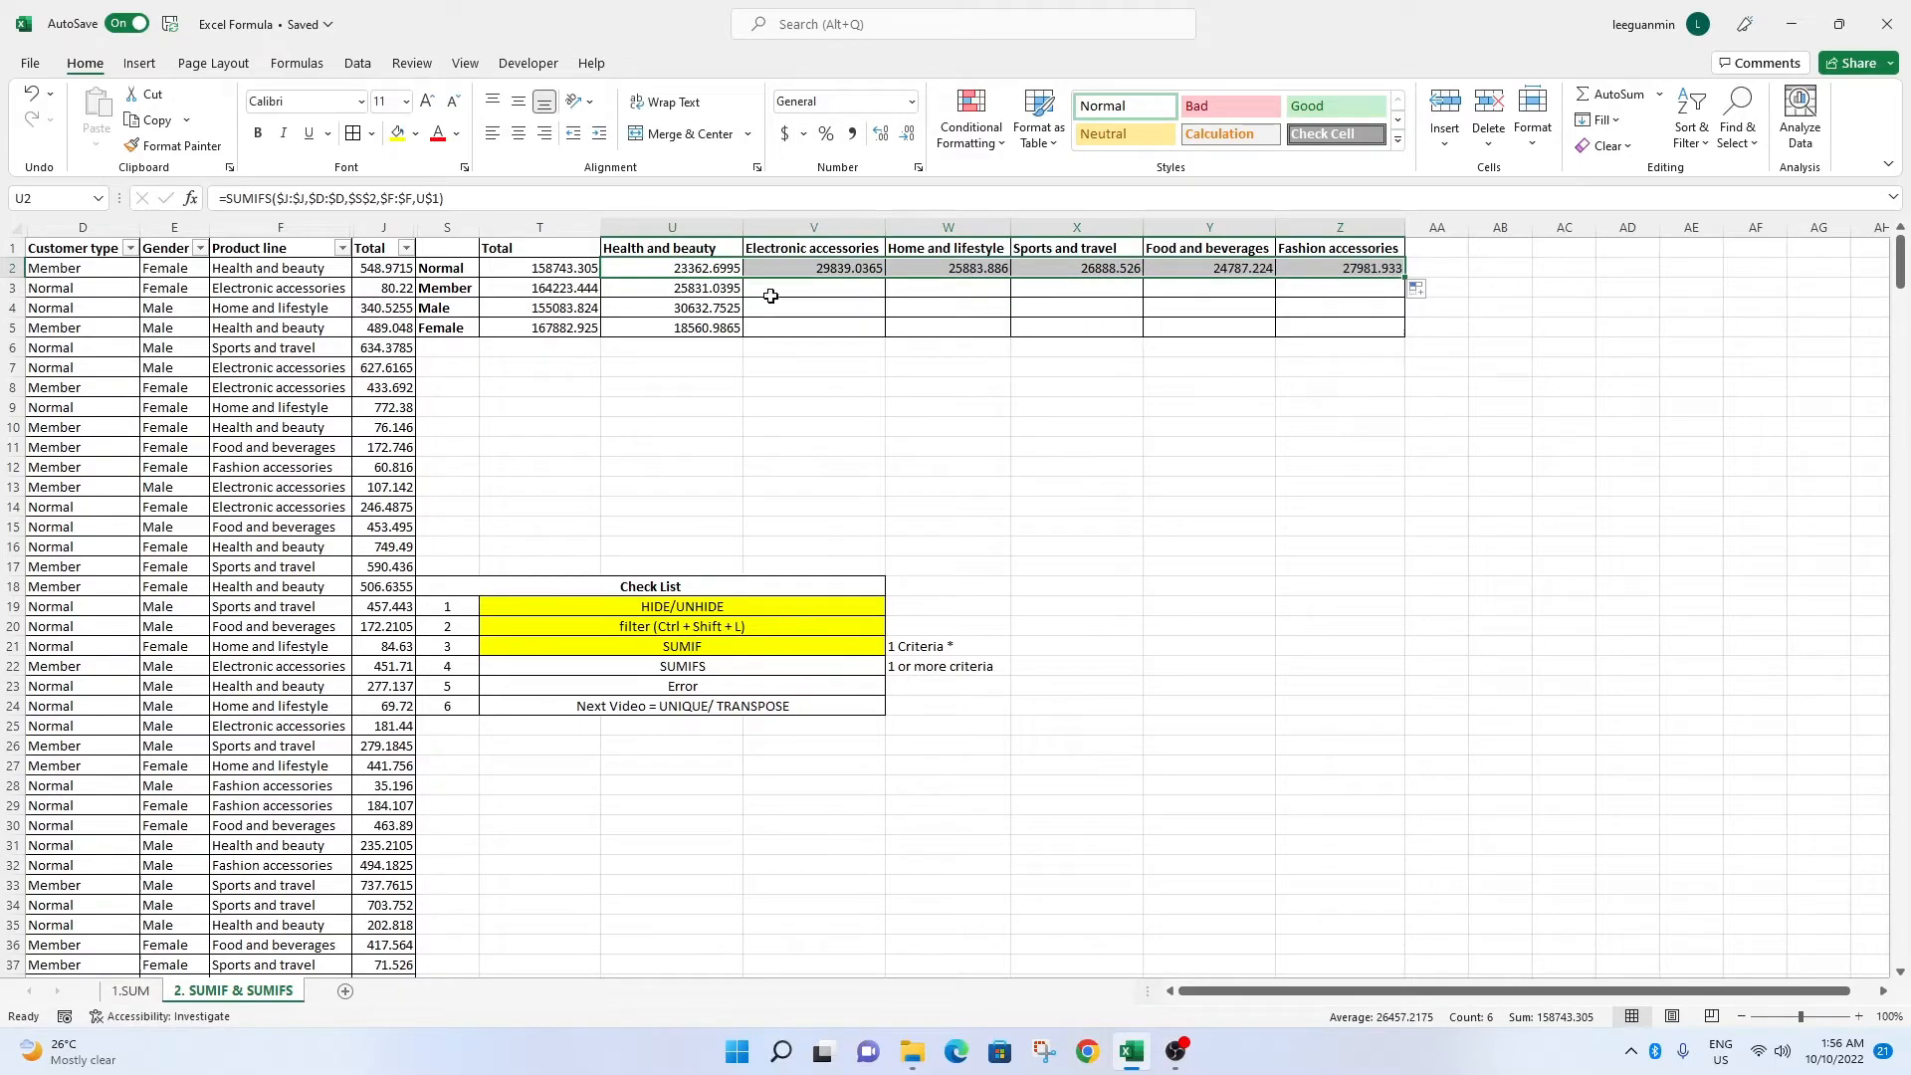
left_click(801, 273)
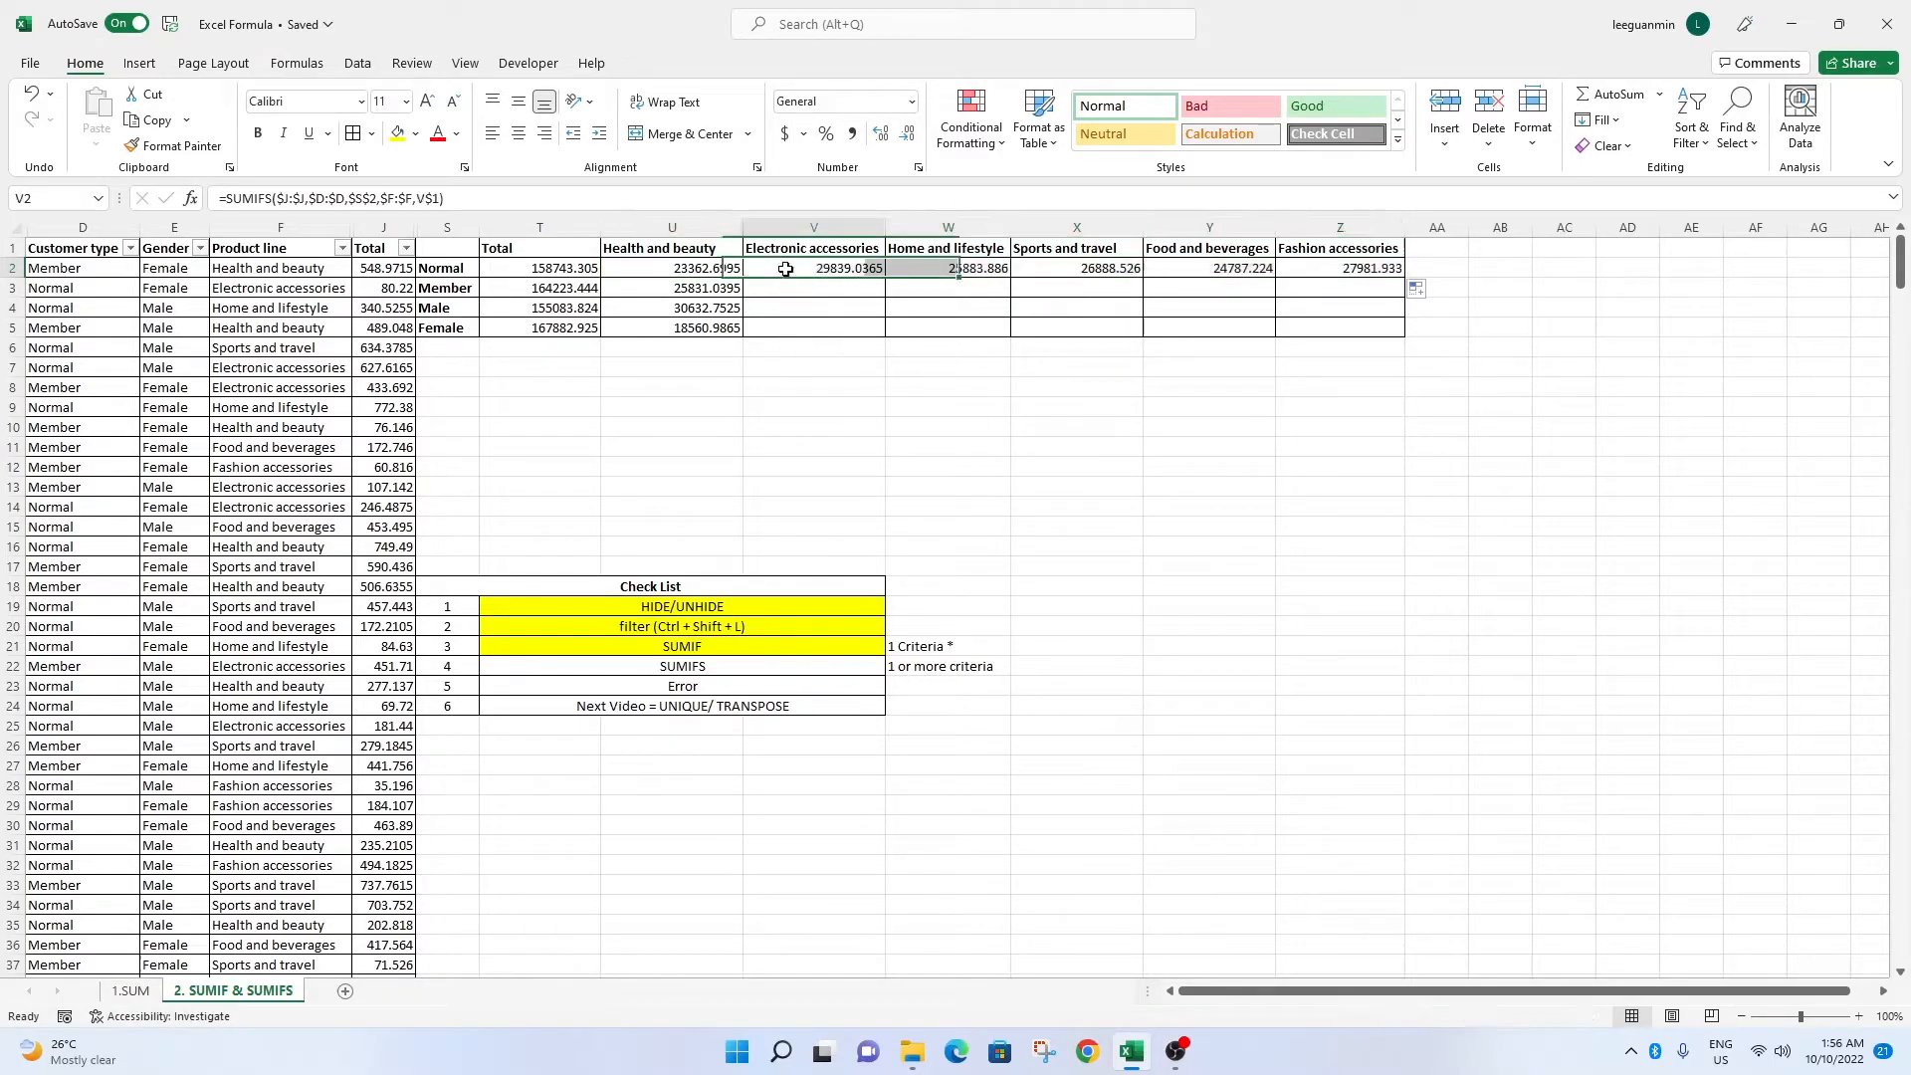
Filter the Product line column to show only Electronic accessories.
left_click(403, 268)
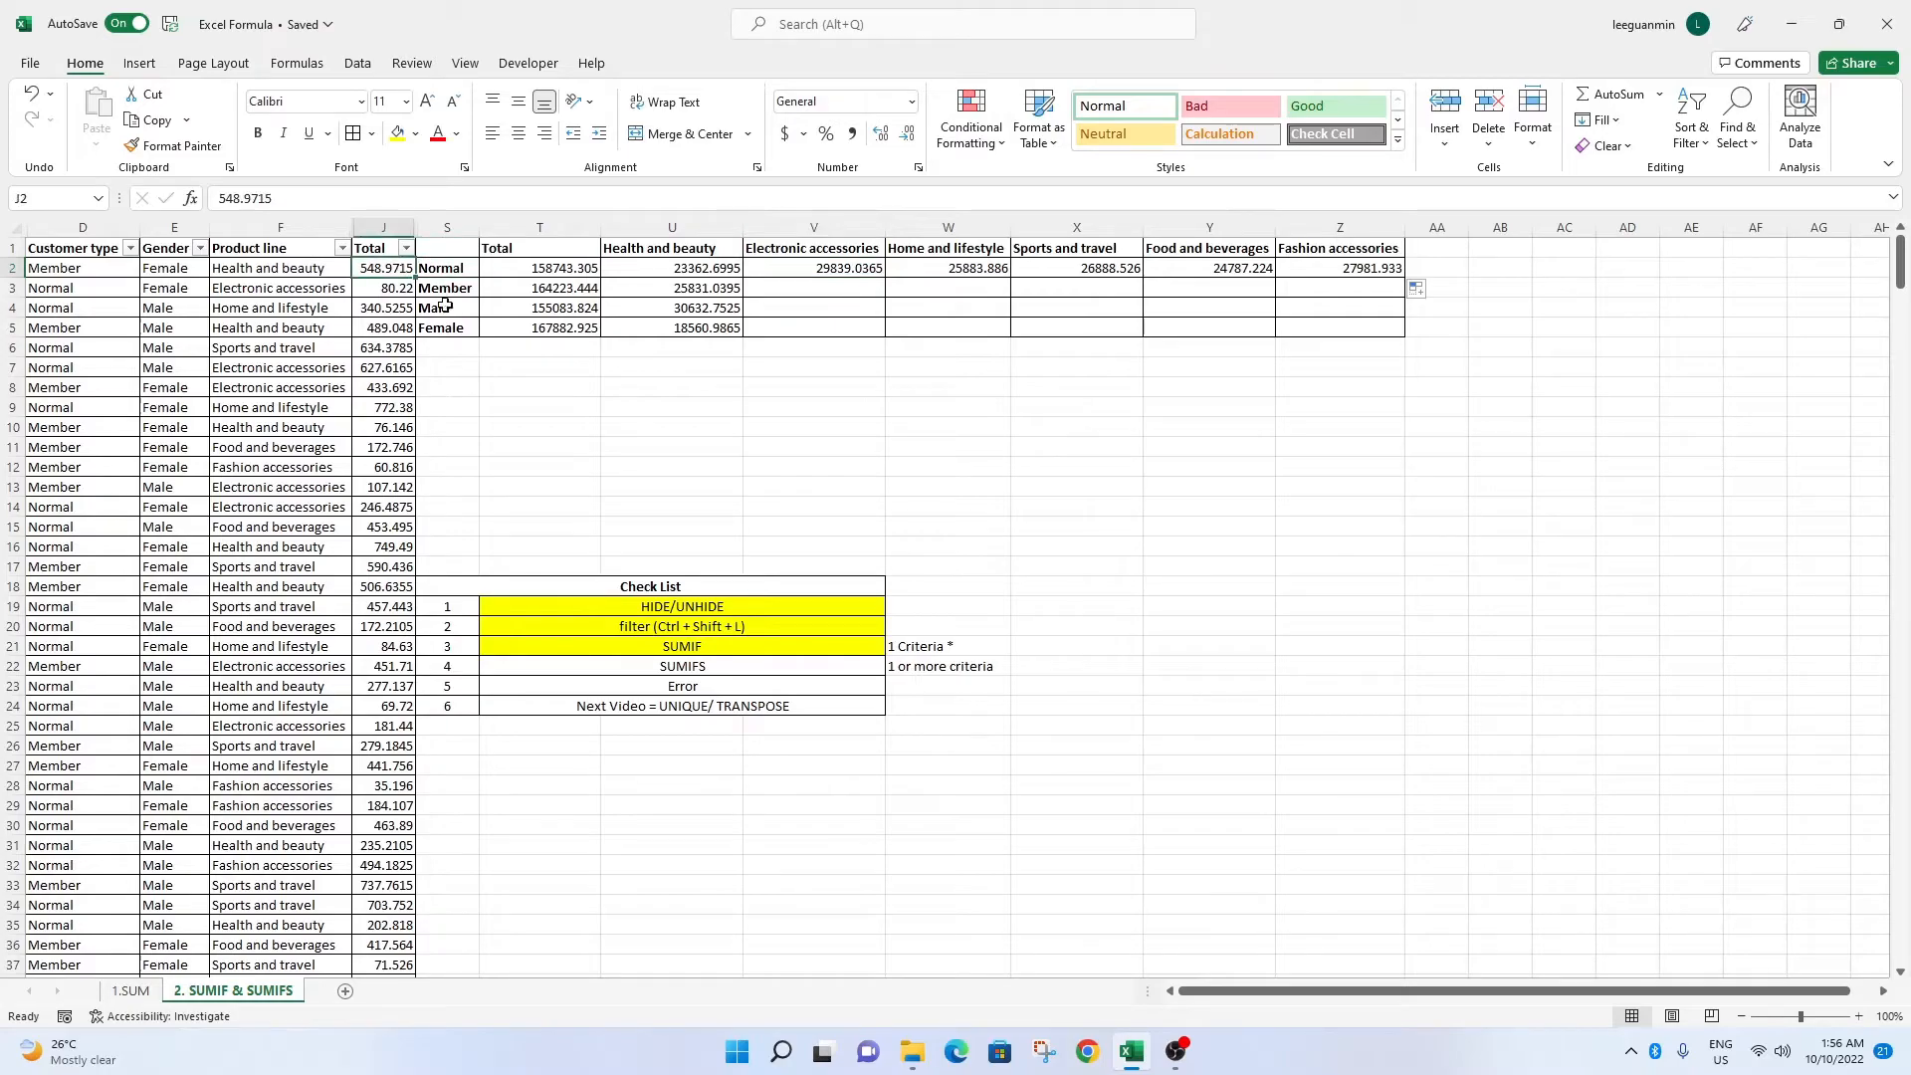
left_click(406, 248)
left_click(286, 666)
left_click(341, 248)
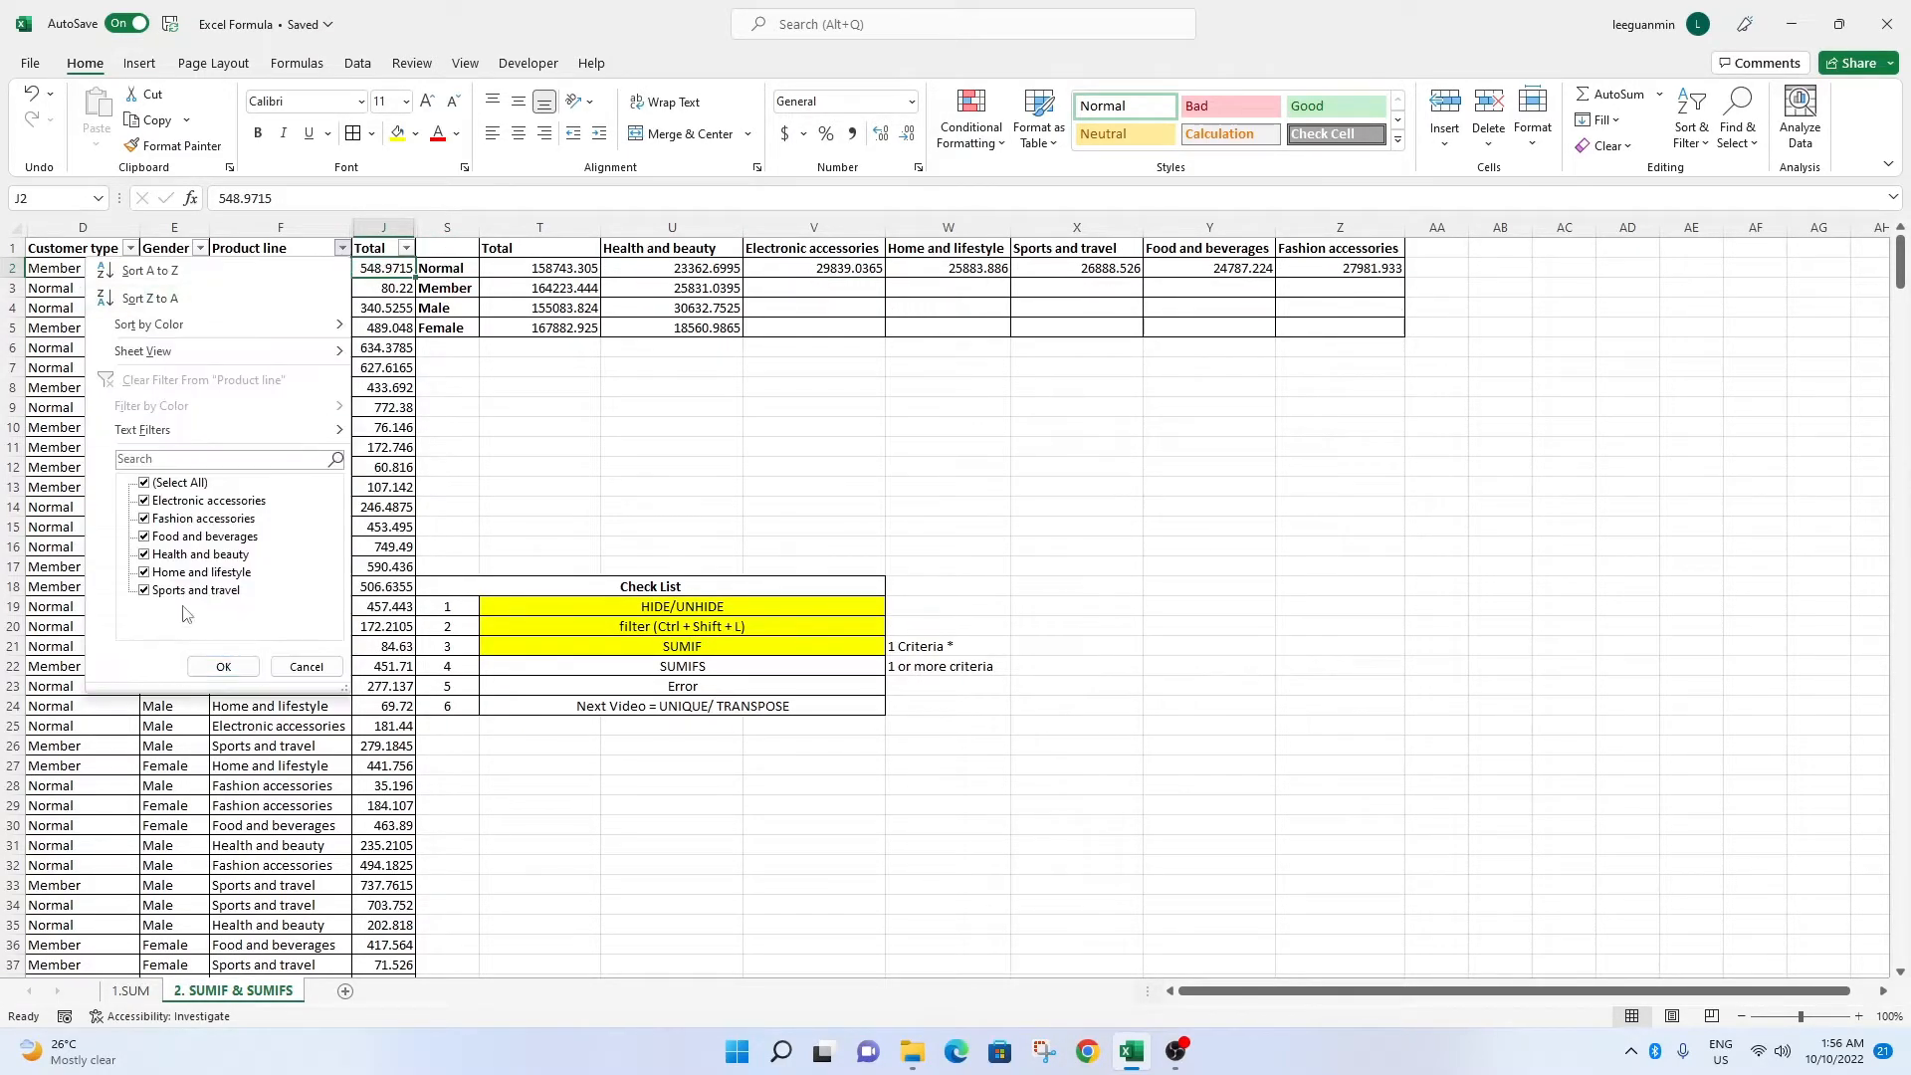
left_click(177, 482)
left_click(199, 500)
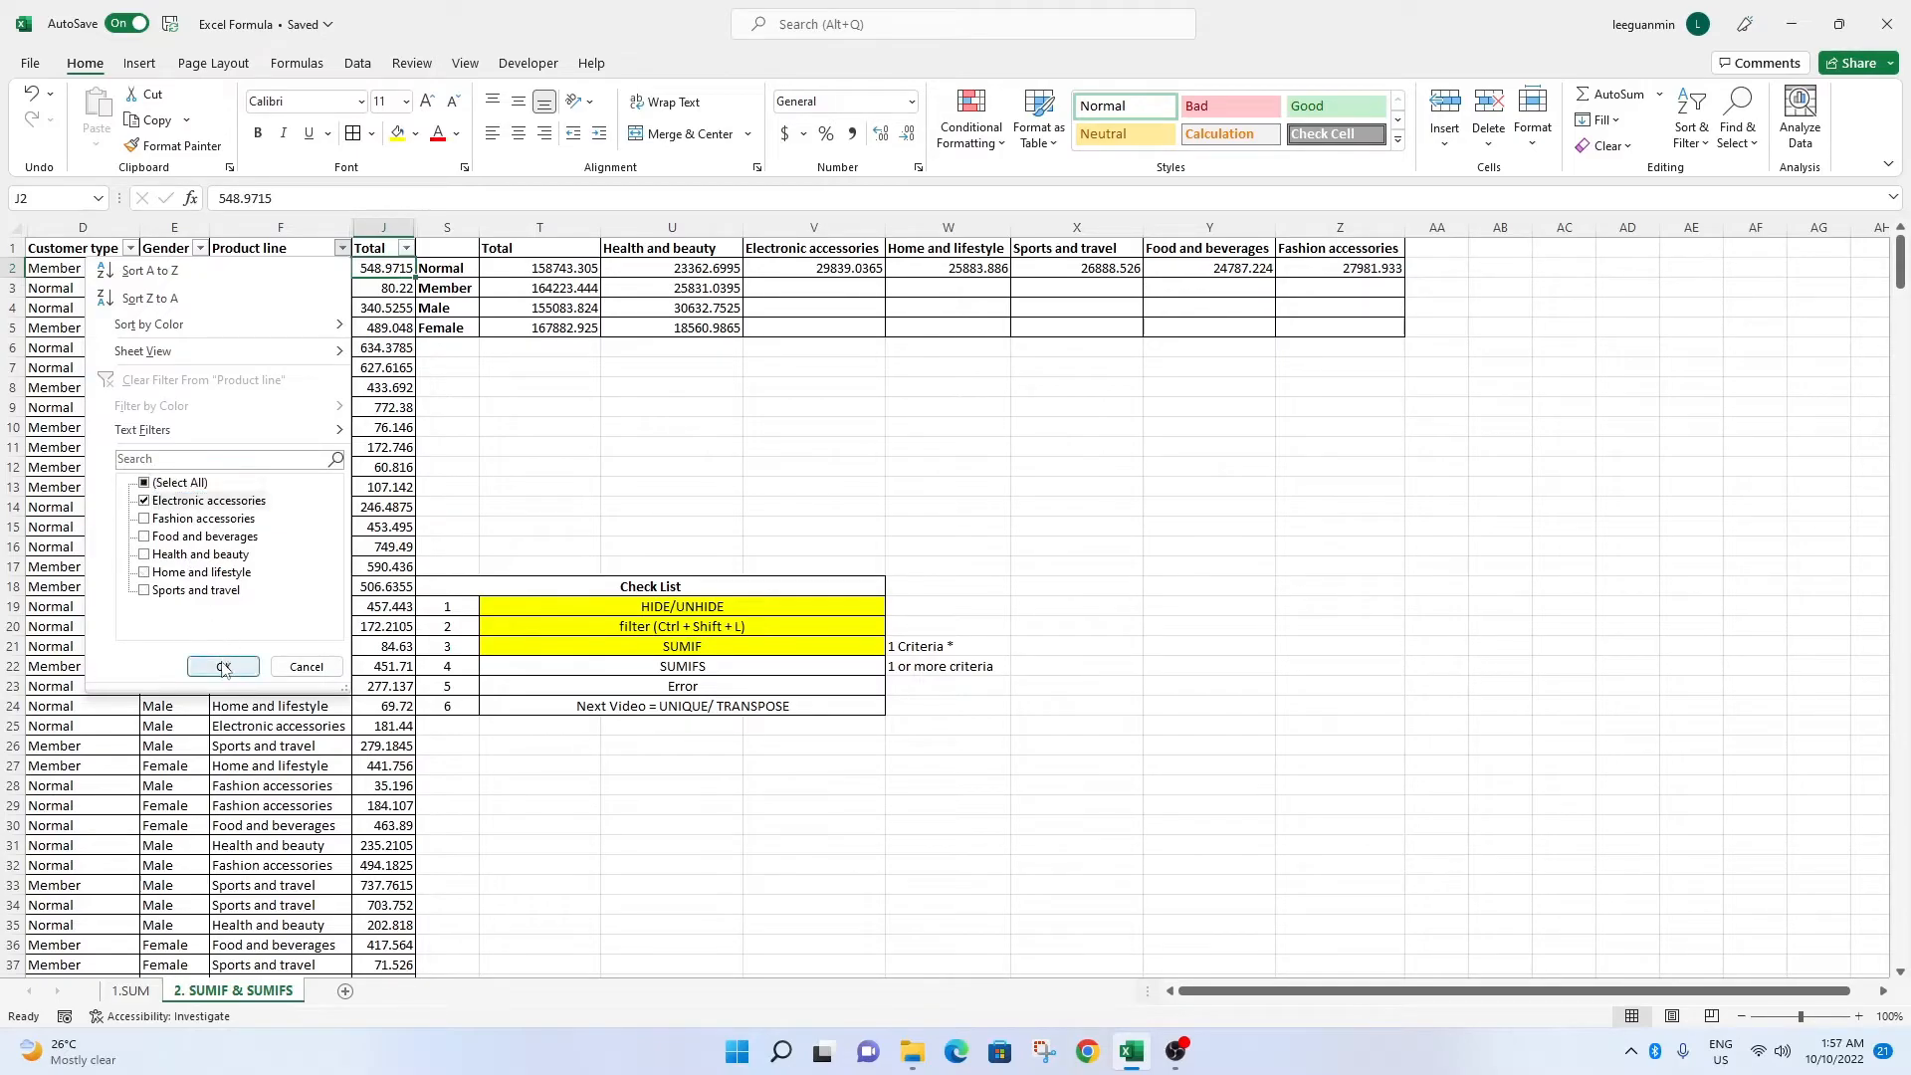
left_click(223, 666)
Filter the Customer type column to Normal and select the Total column to check its sum against V2.
left_click(200, 248)
left_click(75, 487)
left_click(75, 486)
left_click(123, 660)
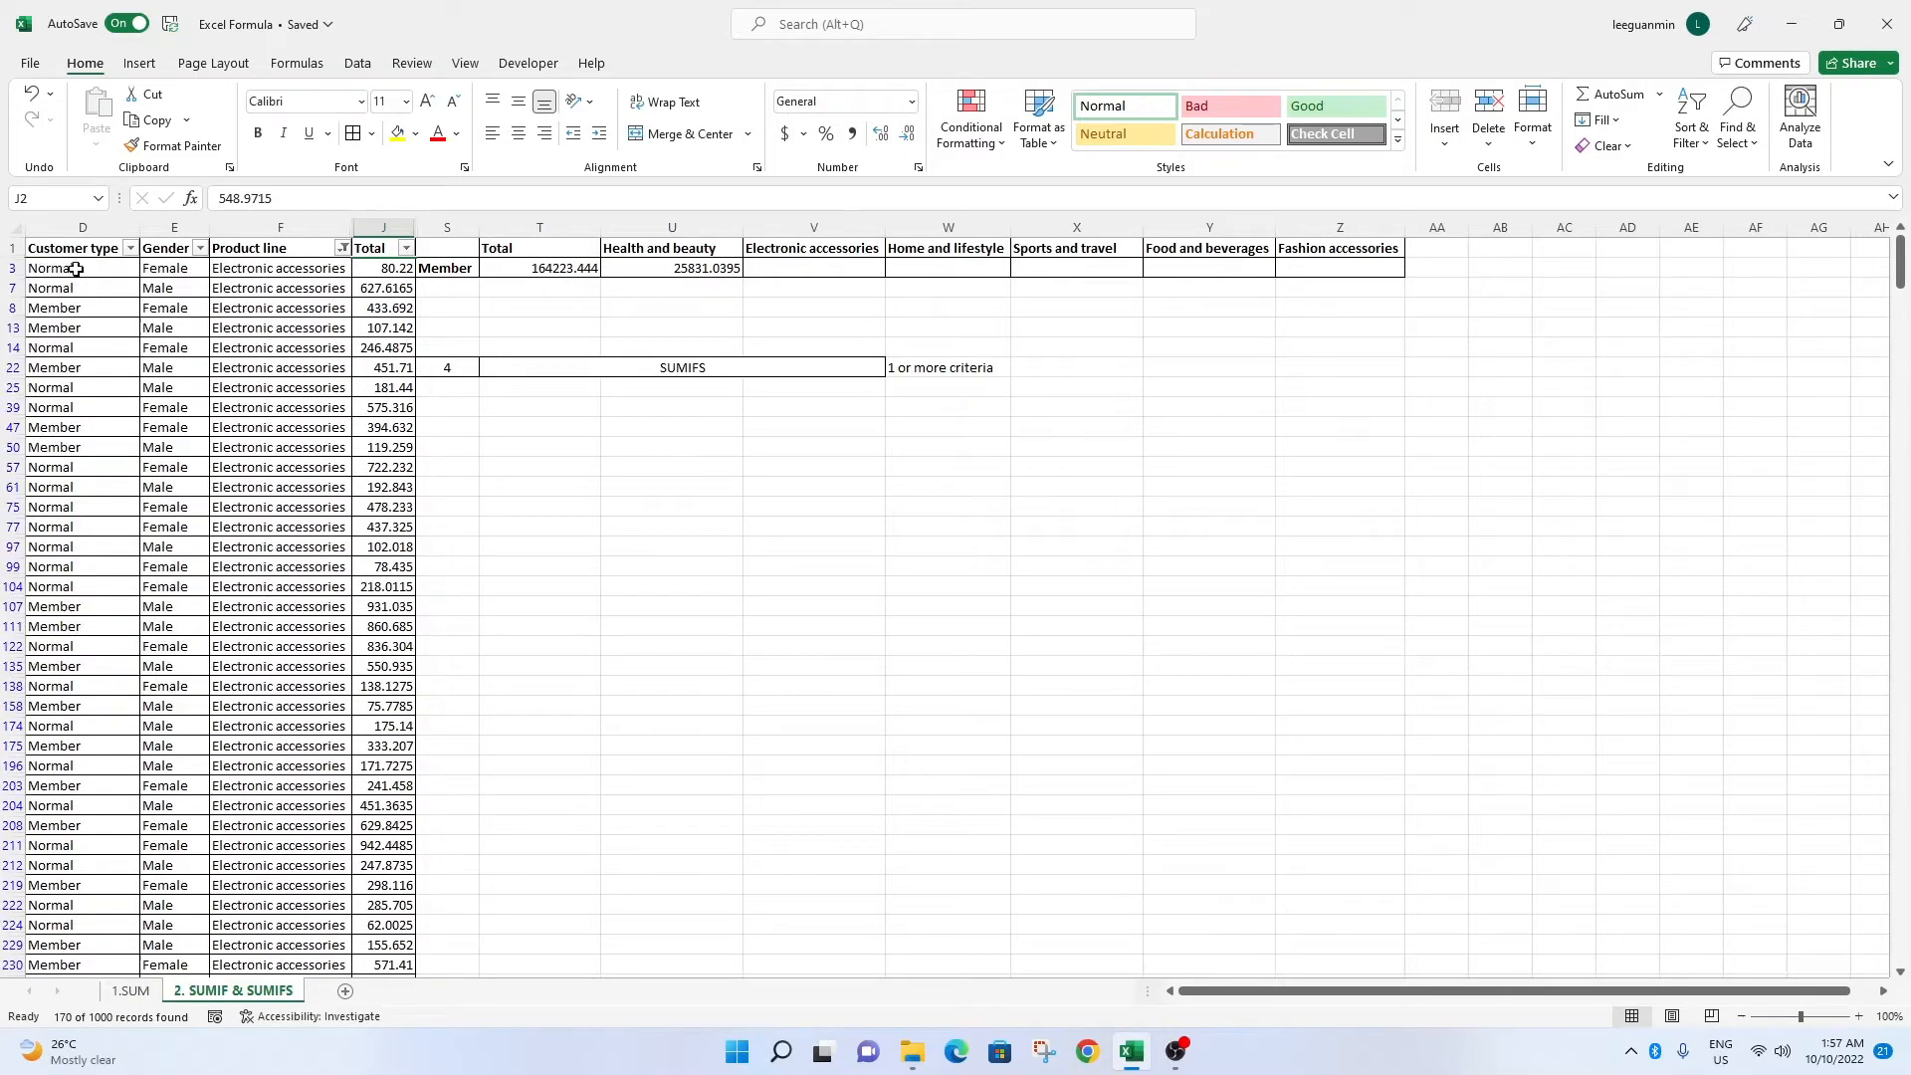
left_click(130, 247)
left_click(90, 483)
left_click(88, 518)
left_click(139, 666)
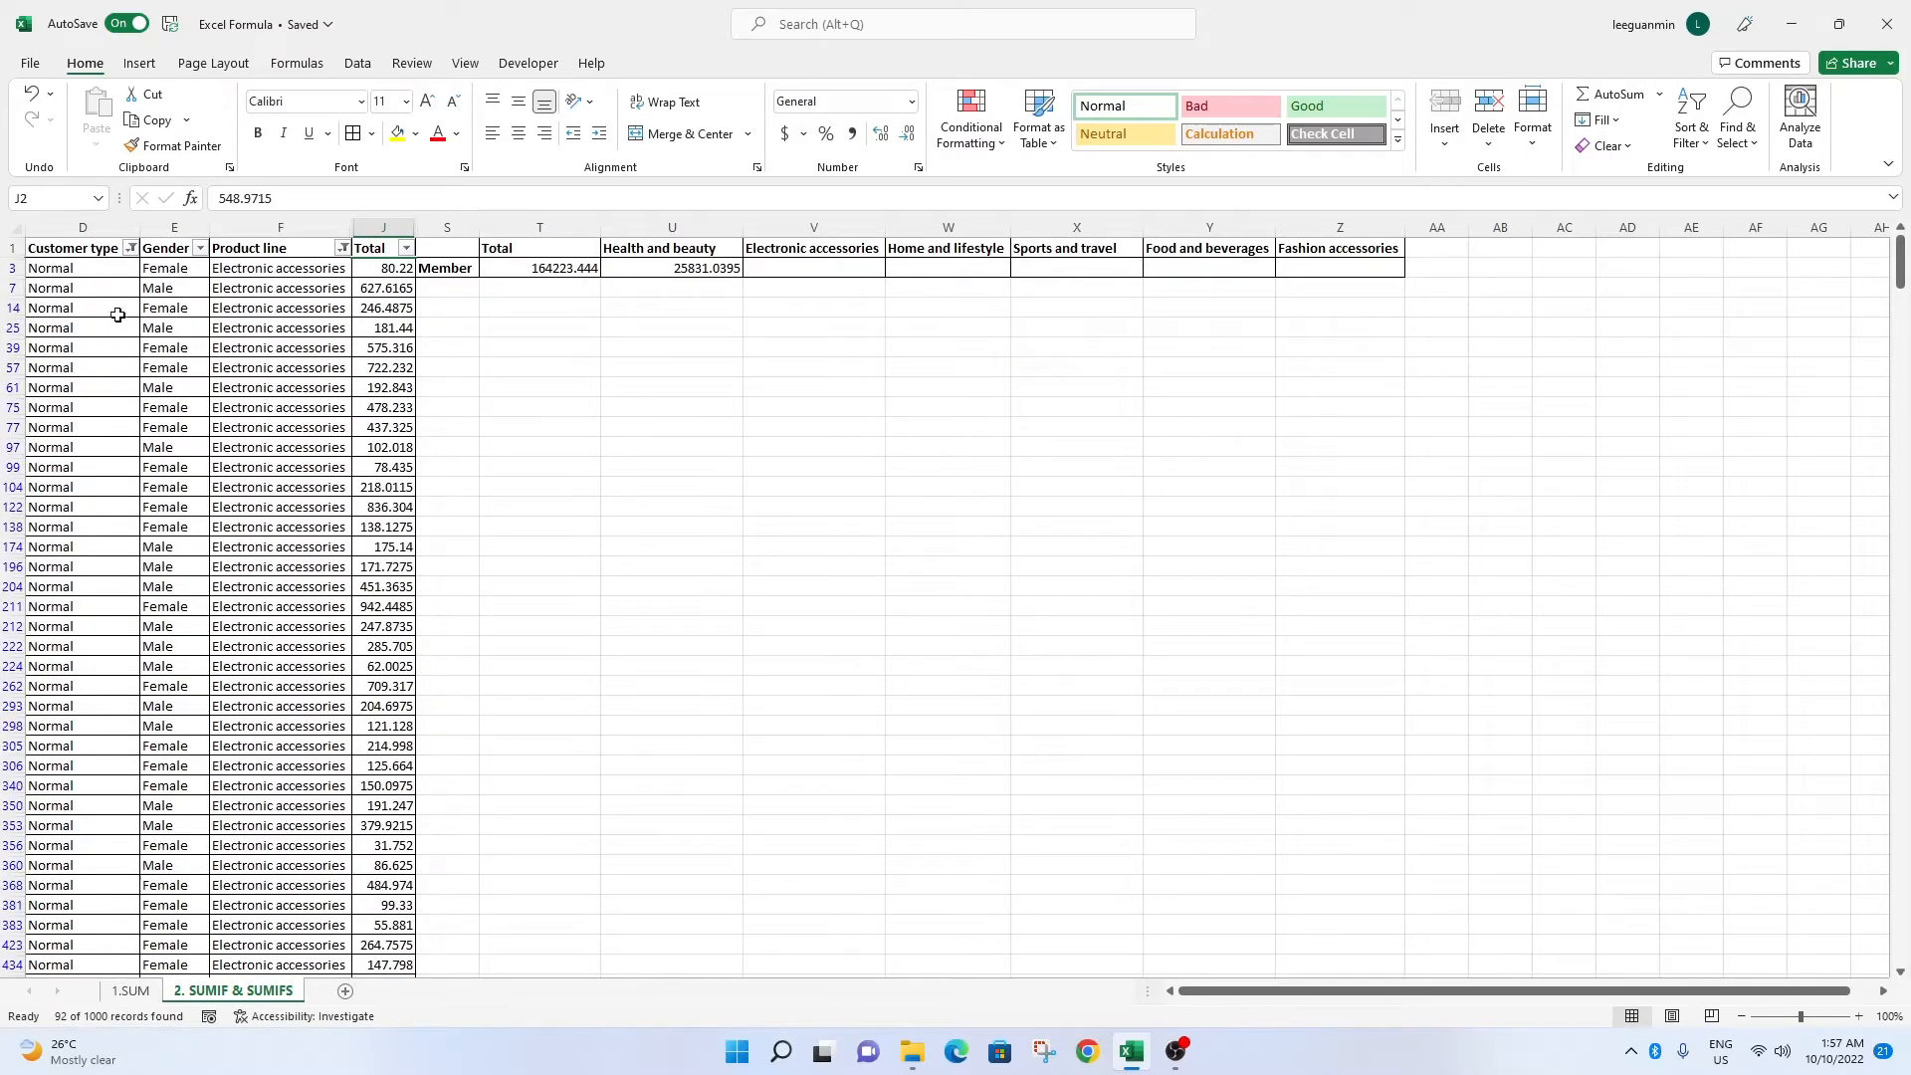
left_click(383, 227)
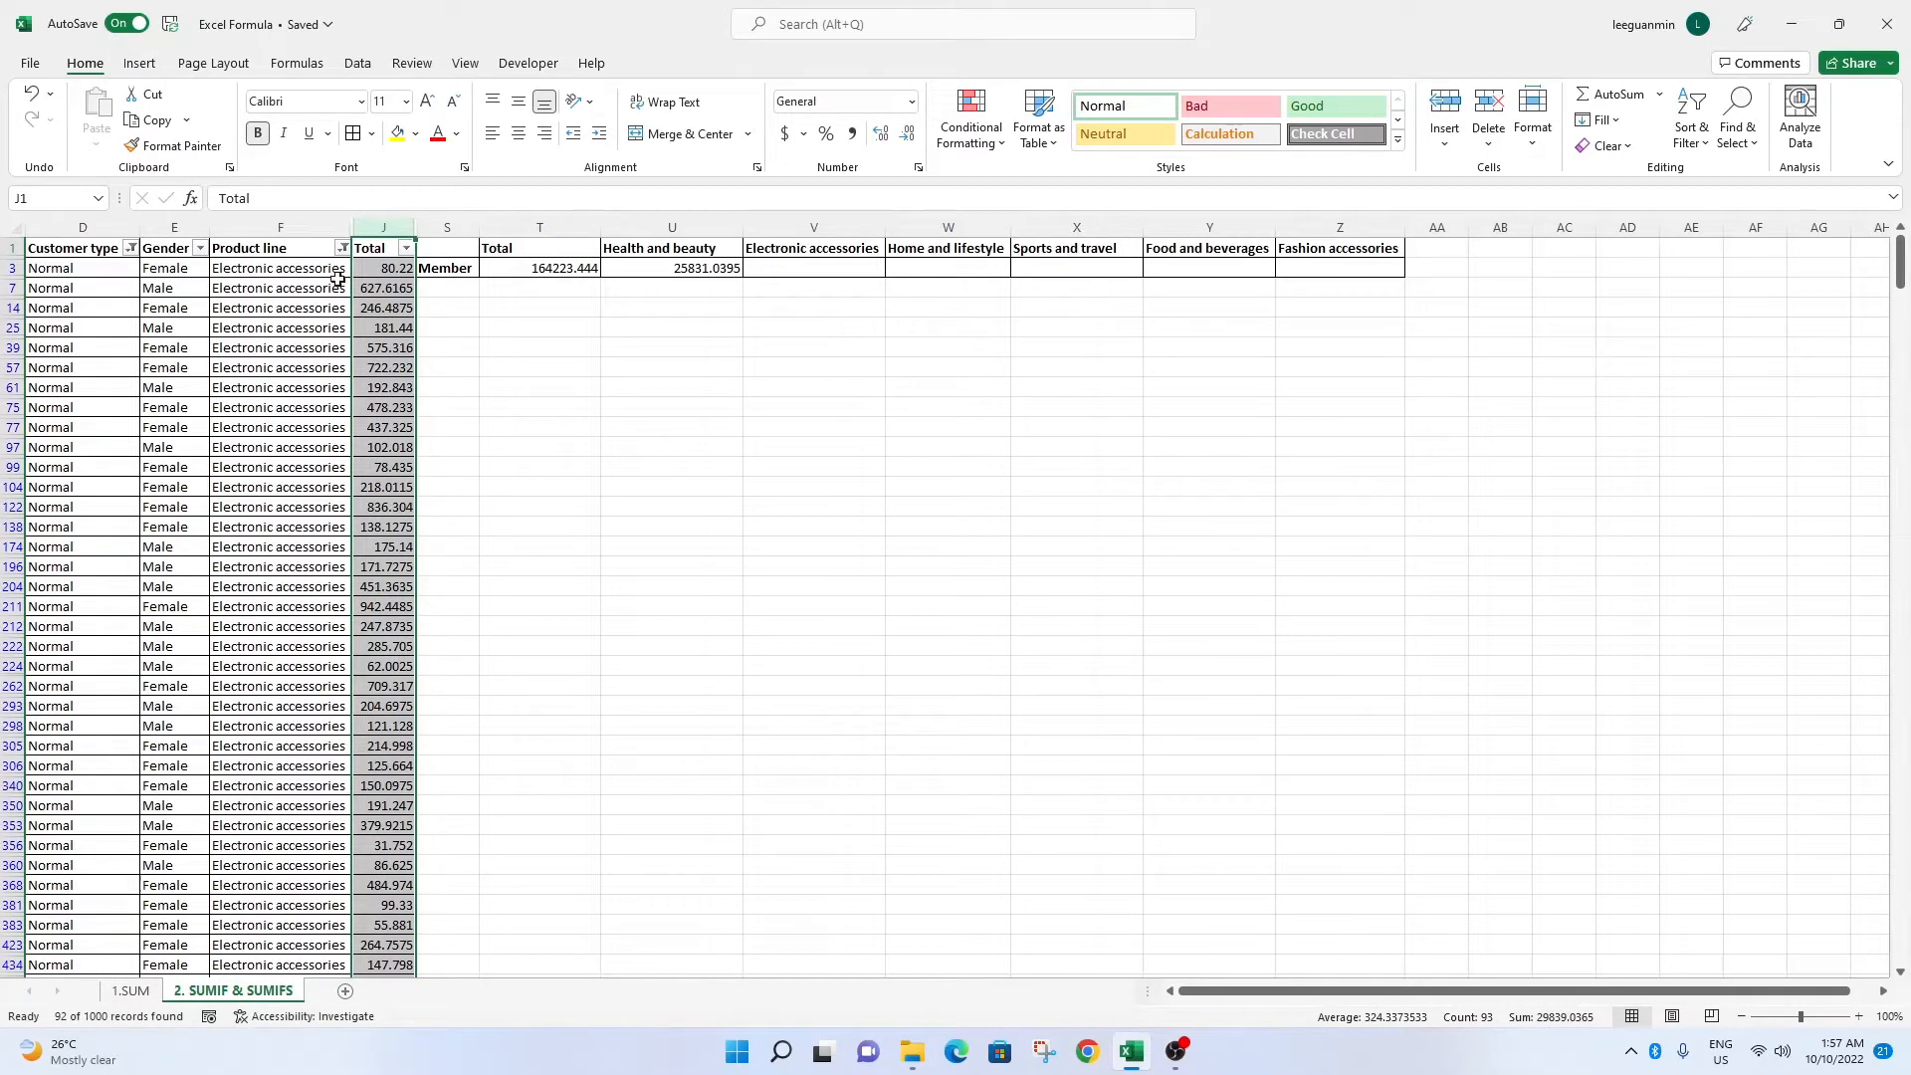
Show all values again in the Product line and Customer type filters.
left_click(343, 248)
left_click(175, 482)
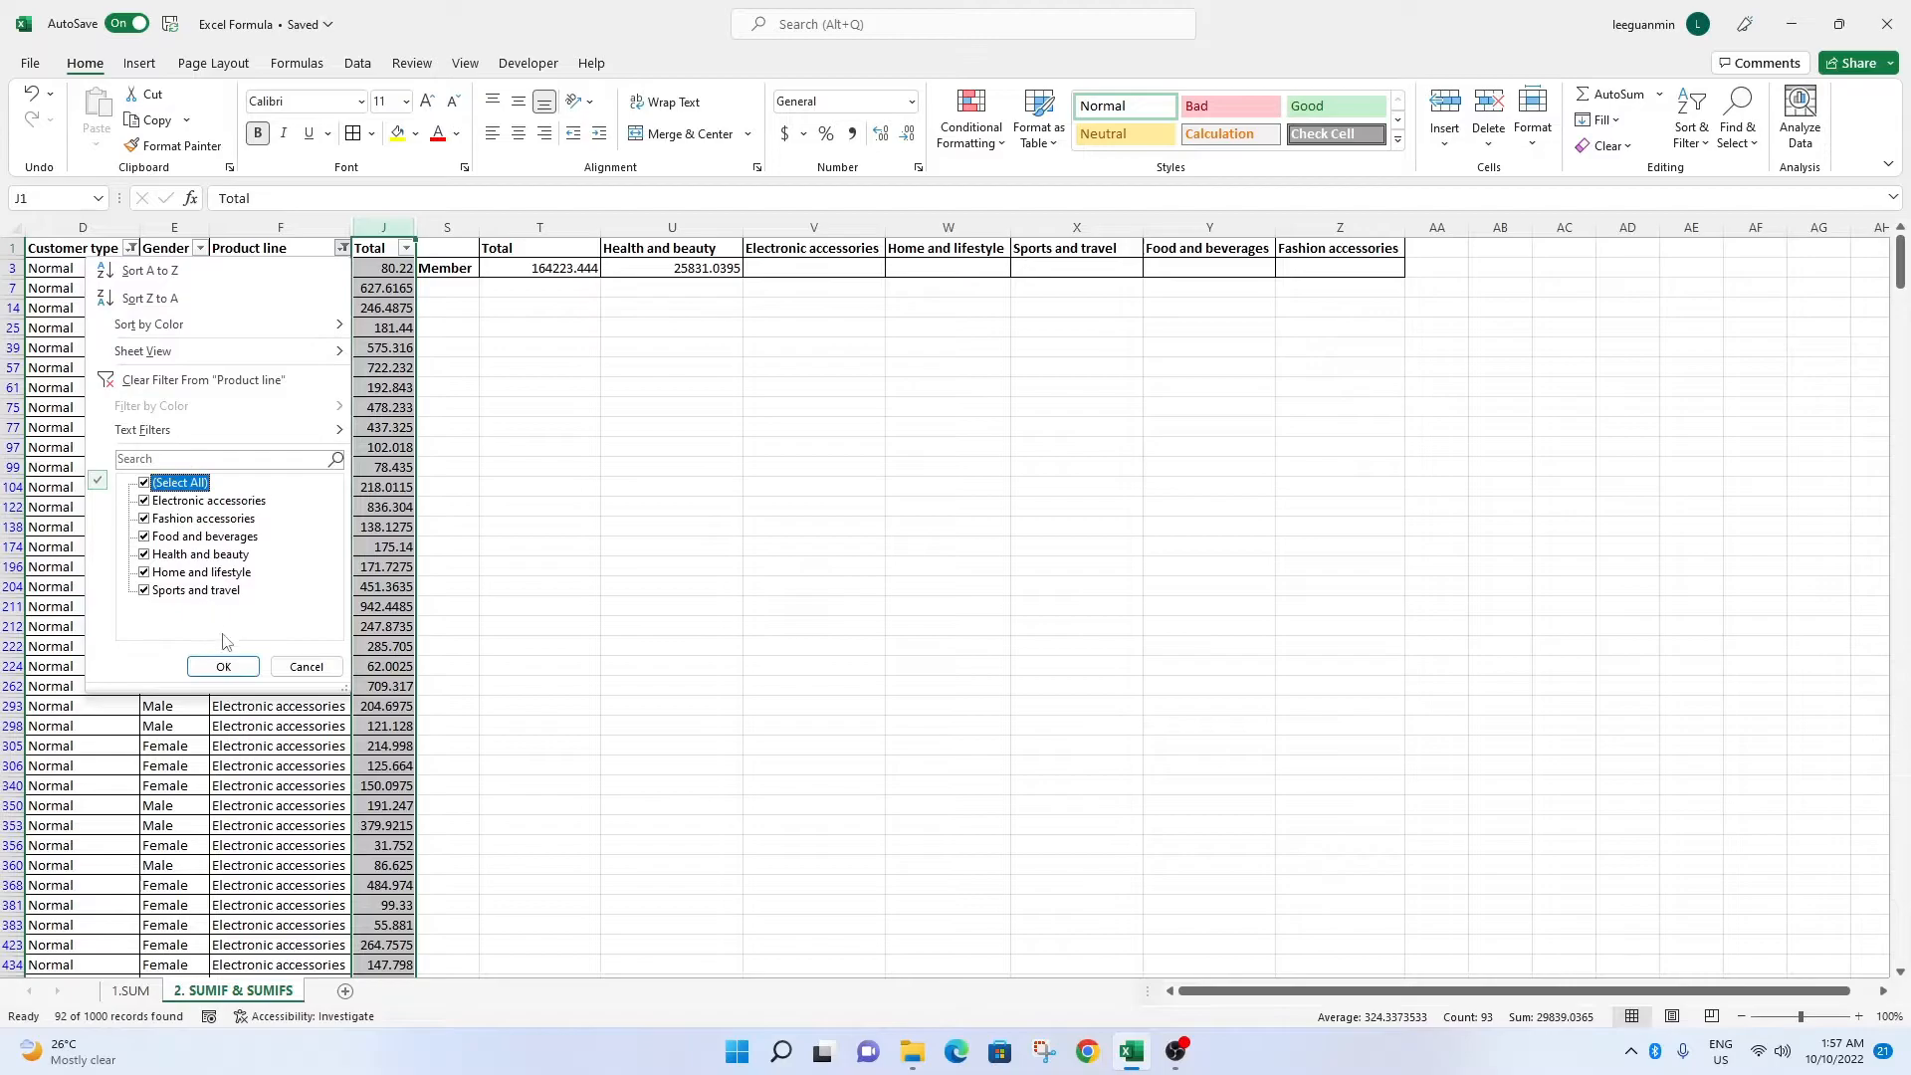
left_click(223, 665)
left_click(110, 254)
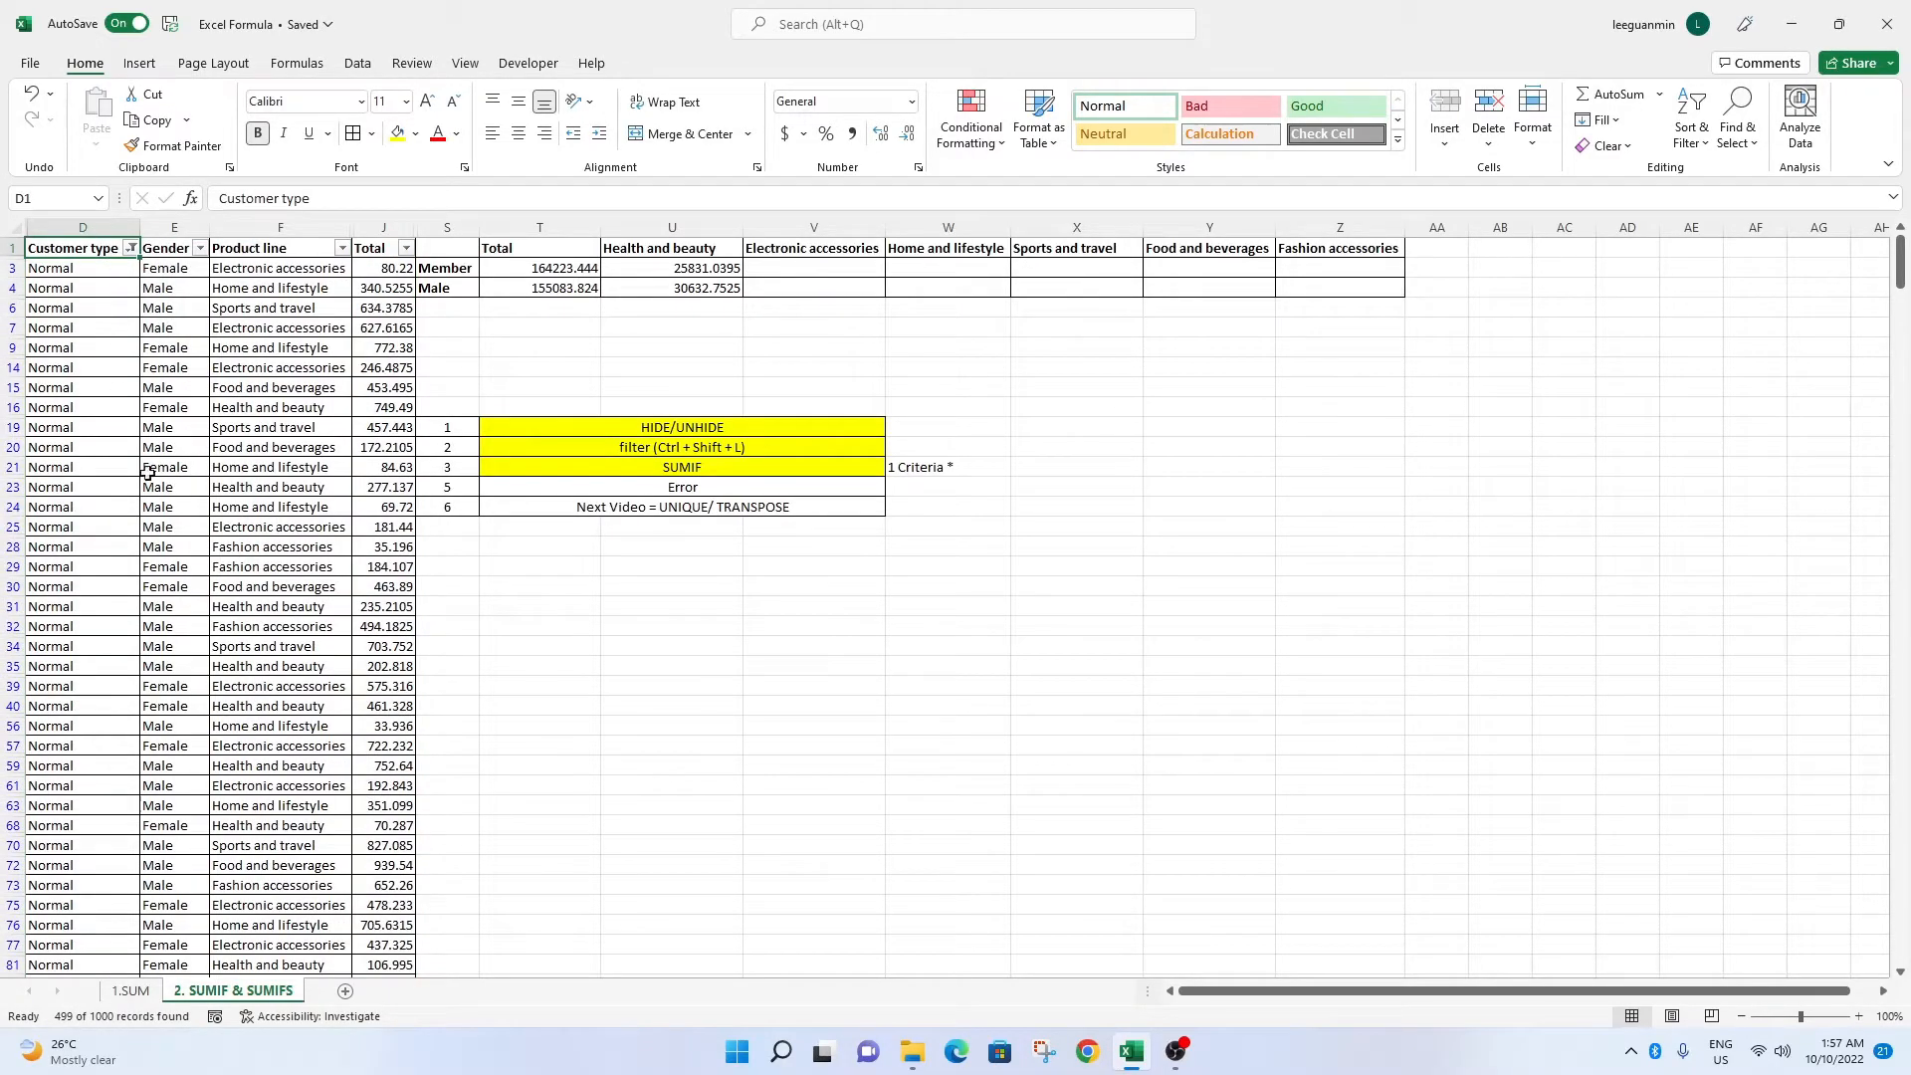
left_click(130, 248)
left_click(80, 483)
left_click(139, 664)
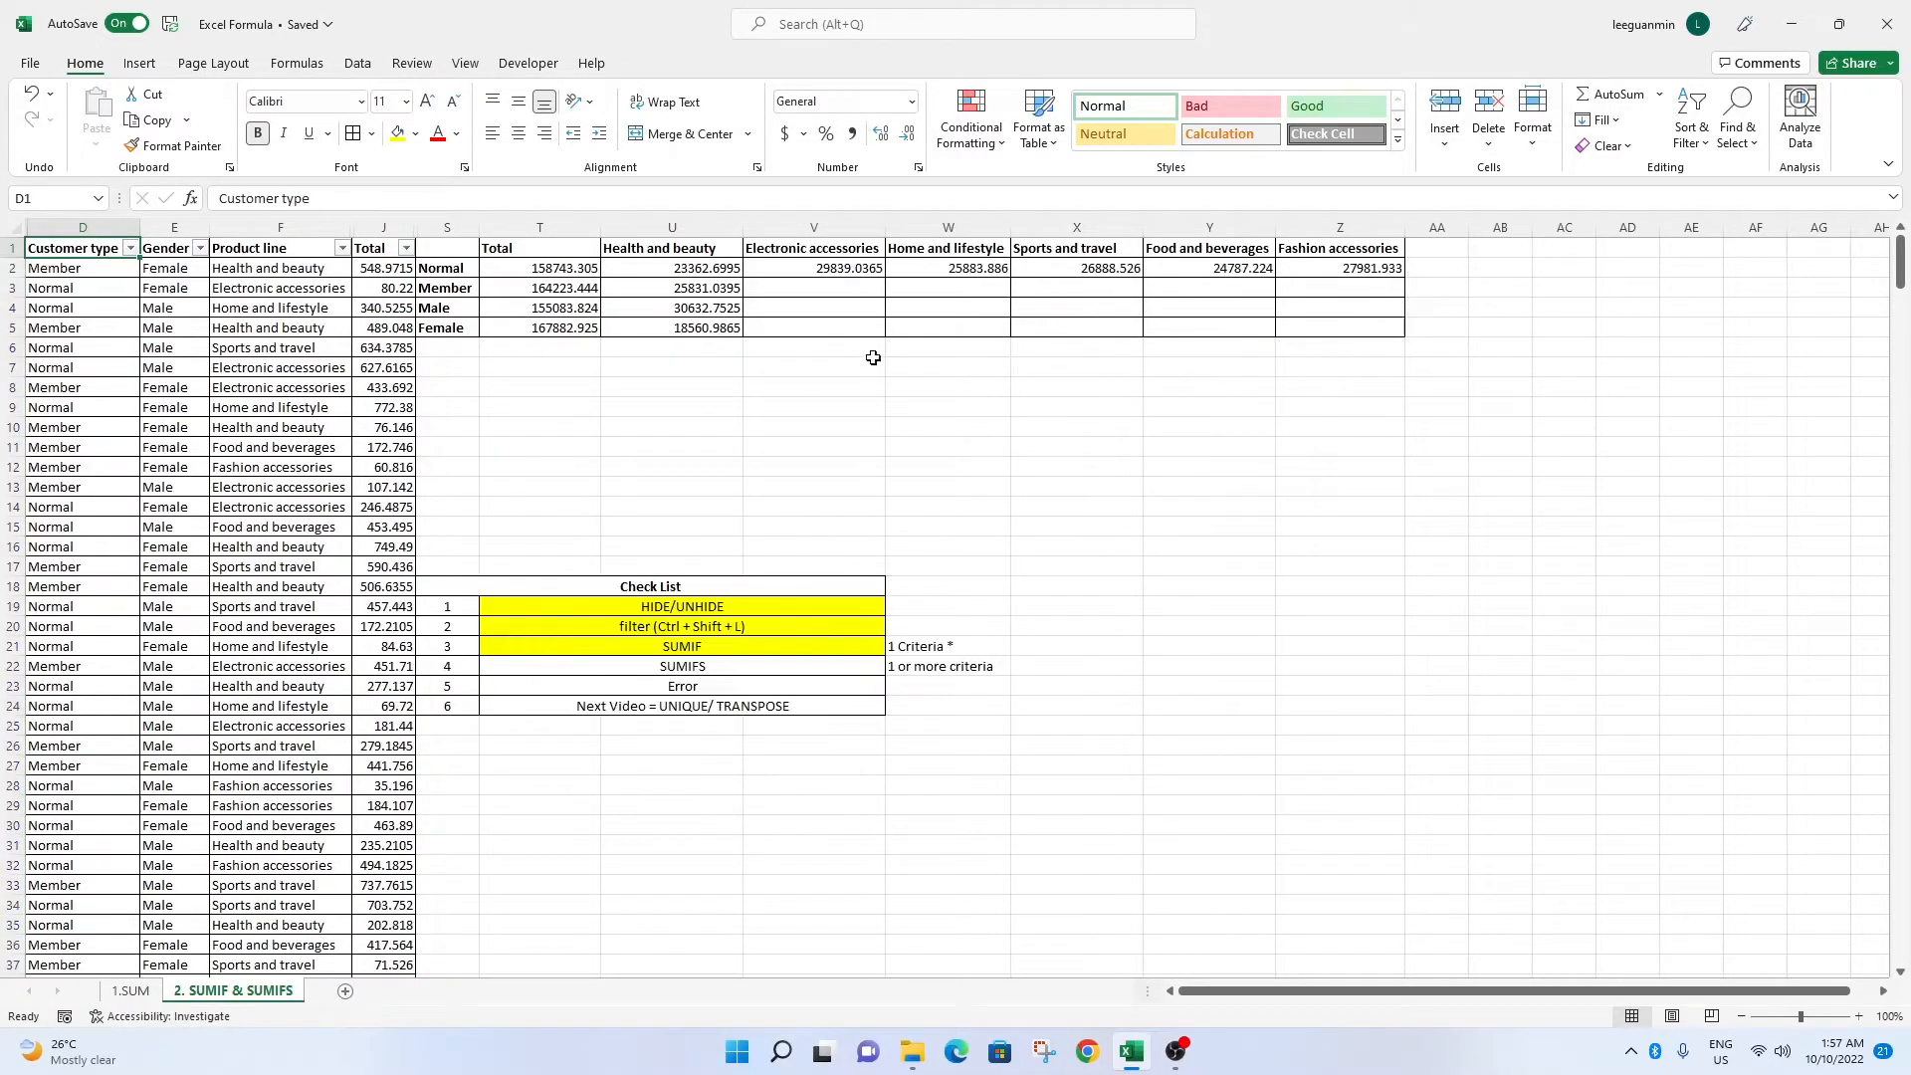
Review the Normal row's SUMIFS results across V2:Z2.
left_click(866, 275)
left_click(939, 286)
left_click(966, 264)
left_click_drag(1361, 280, 797, 273)
left_click(832, 326)
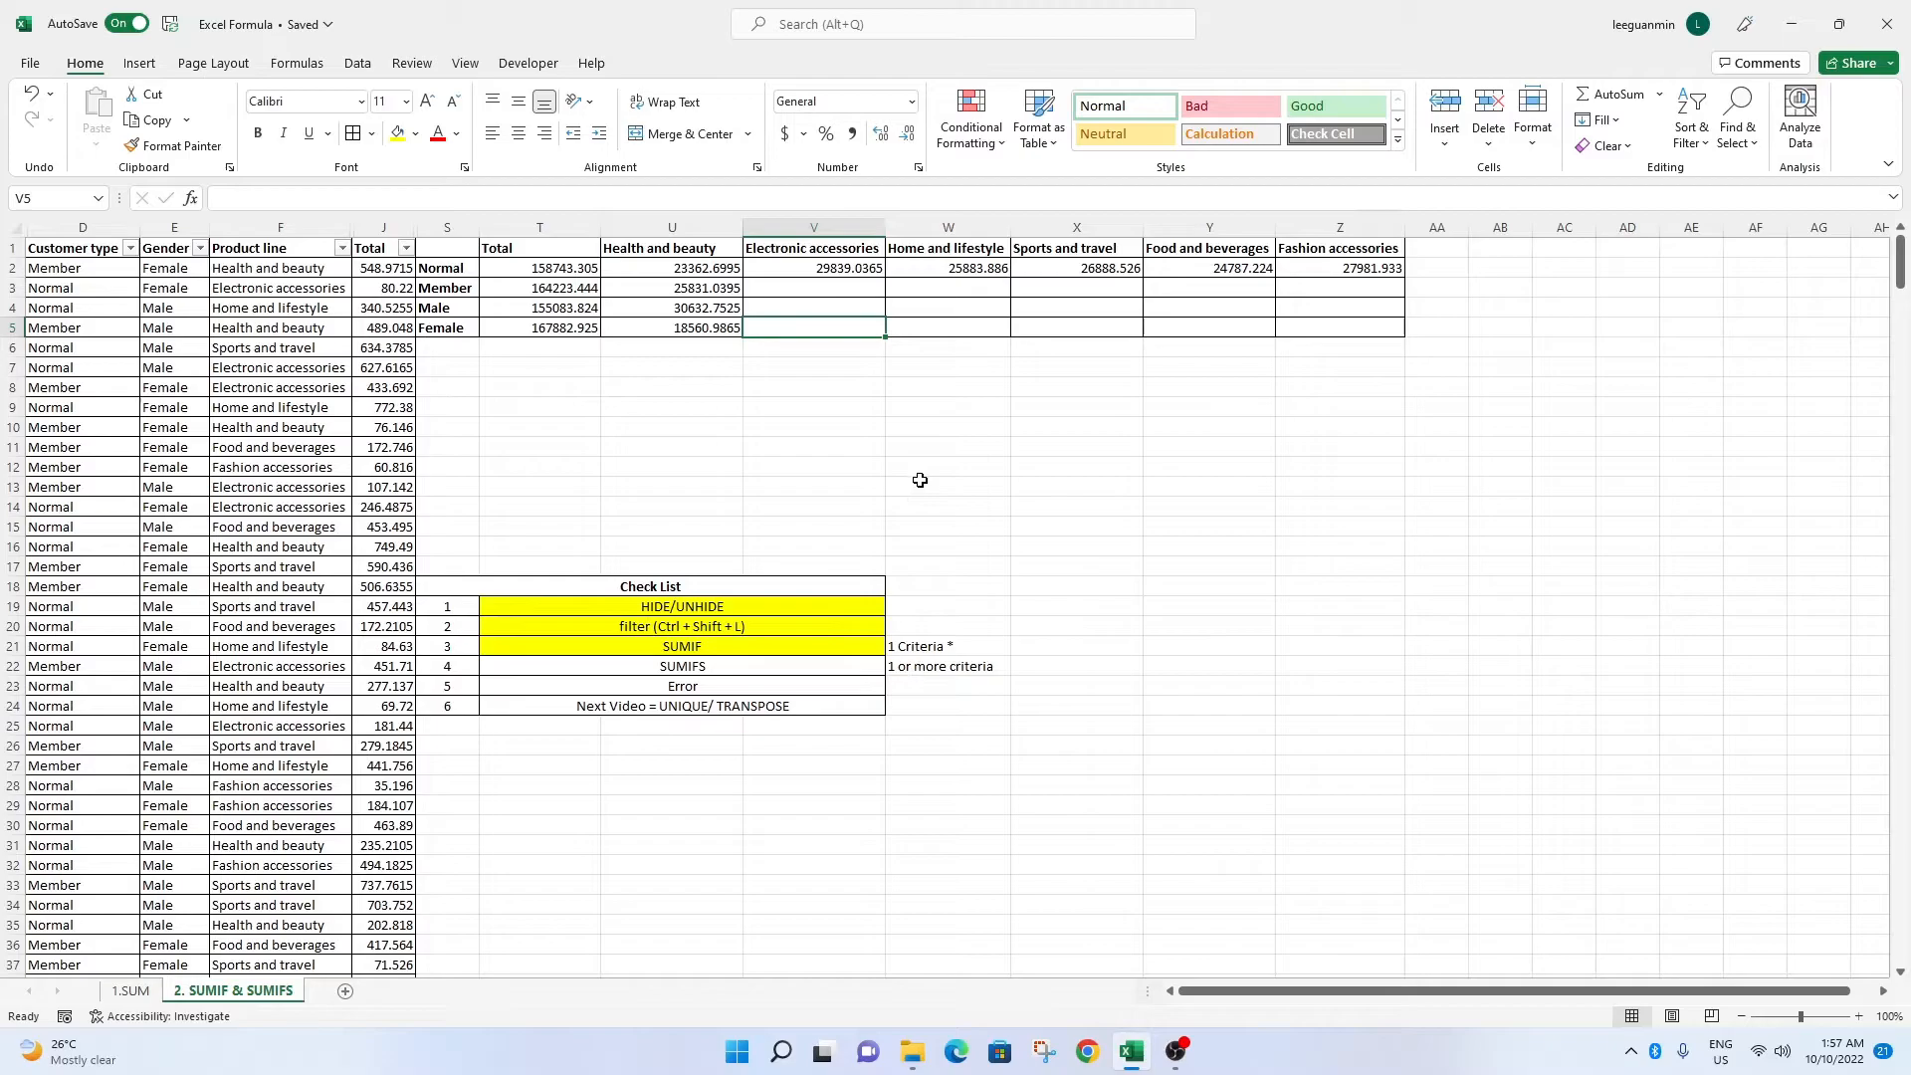
Try filling the Electronic accessories SUMIFS formula from V2 down to V3.
left_click(836, 276)
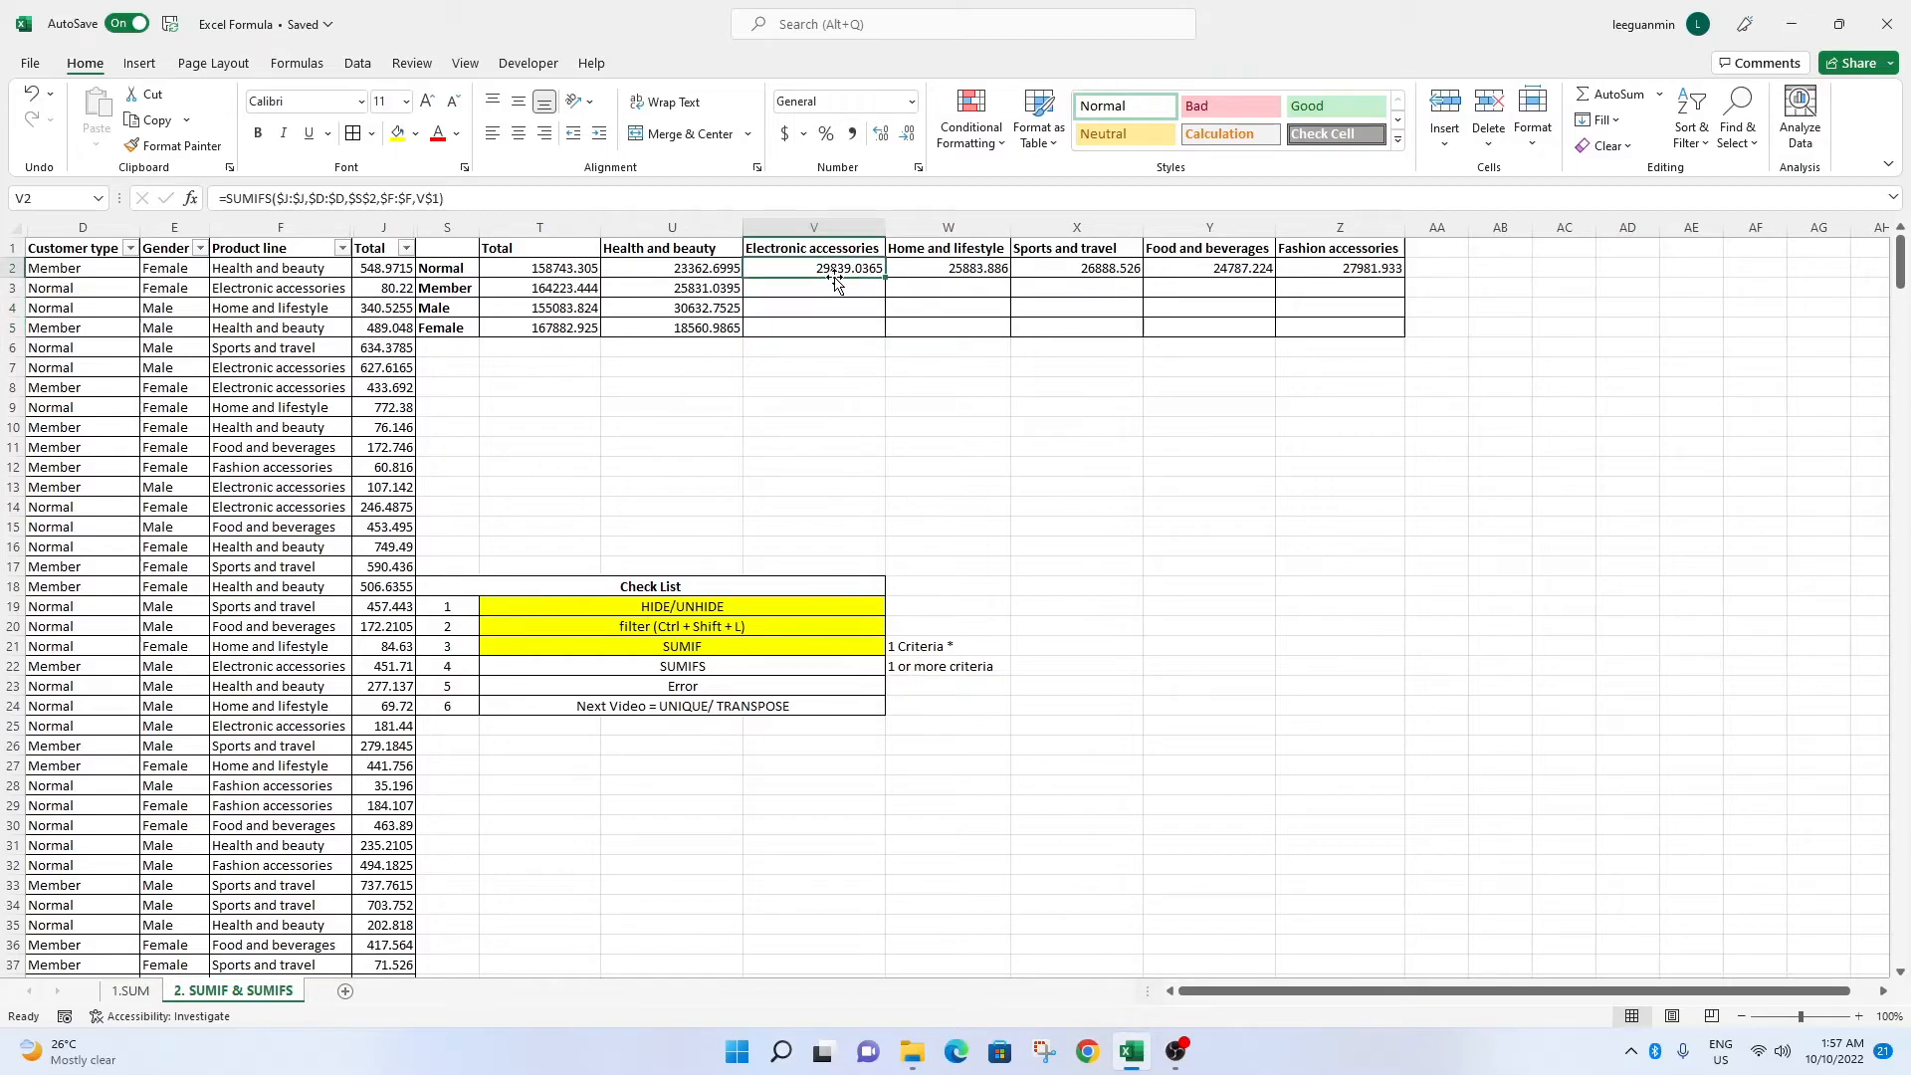
key("Down")
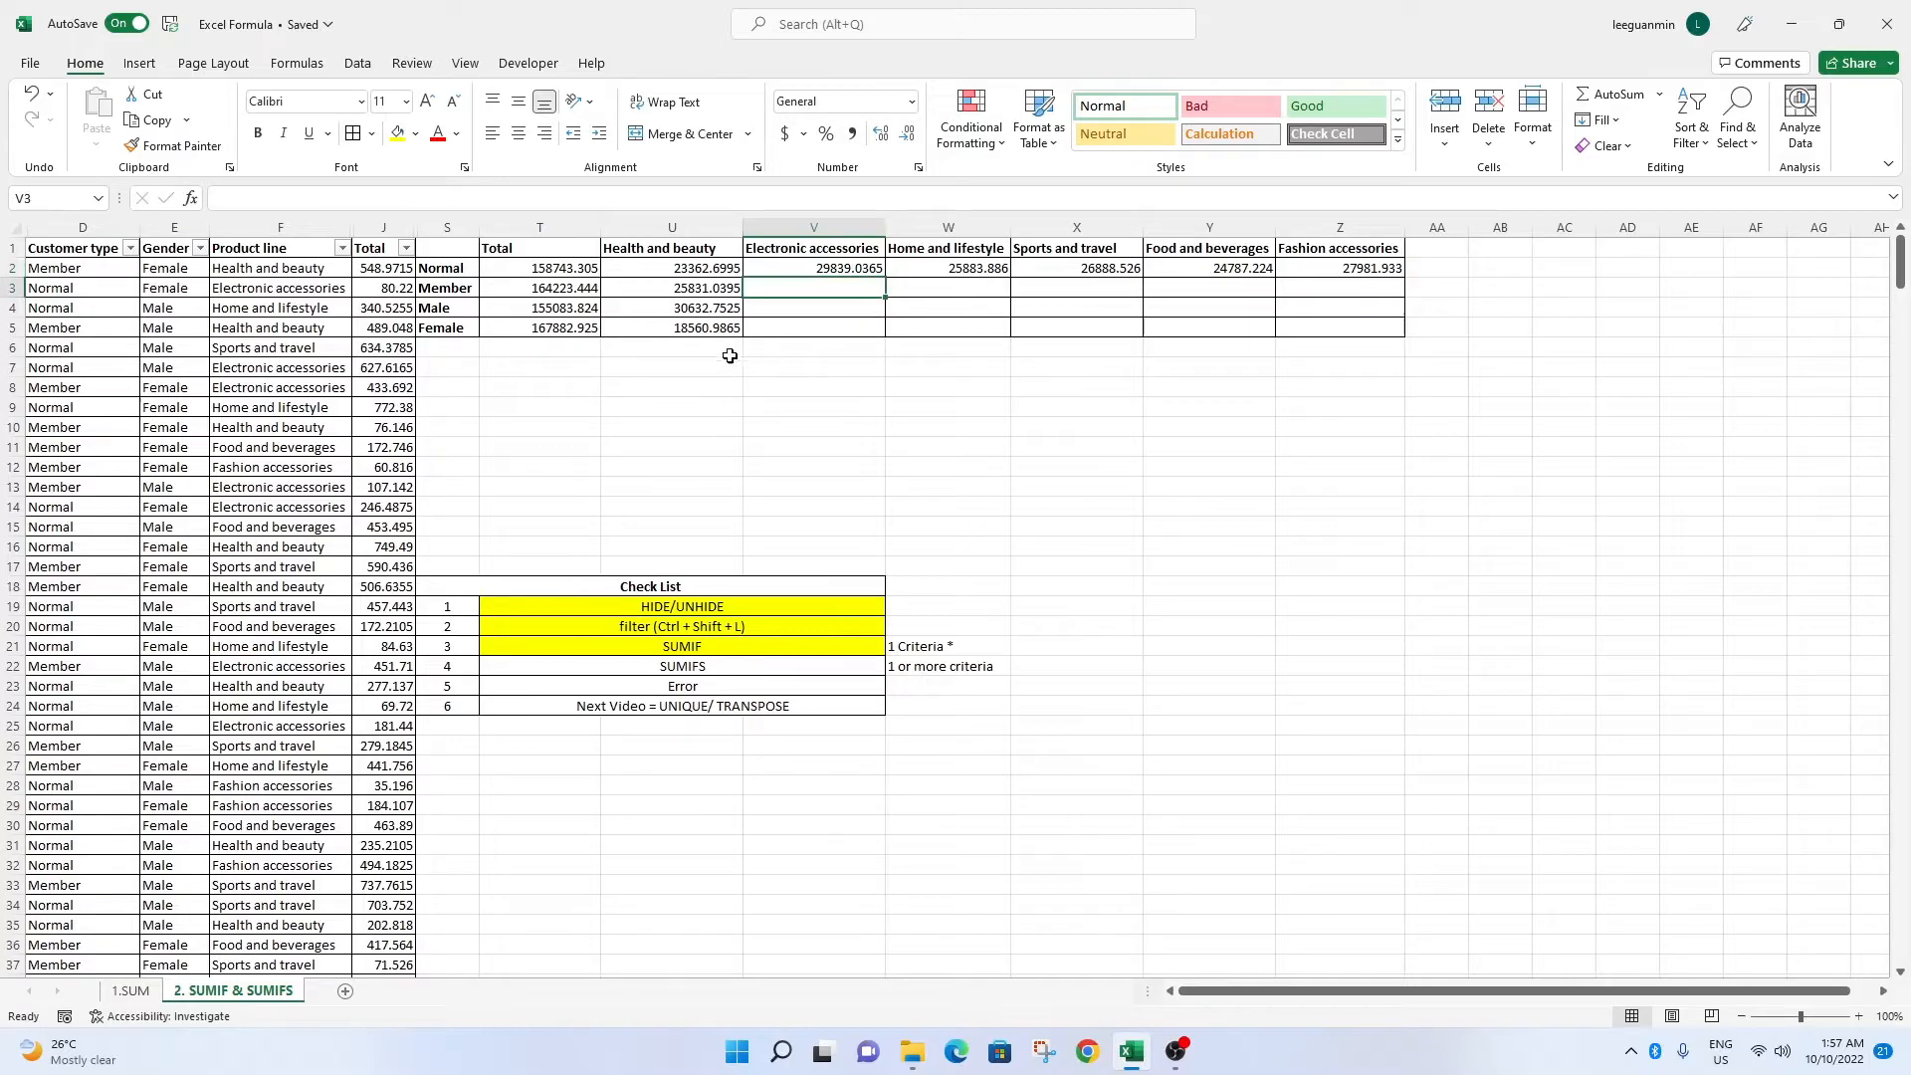
double_click(862, 266)
left_click(917, 309)
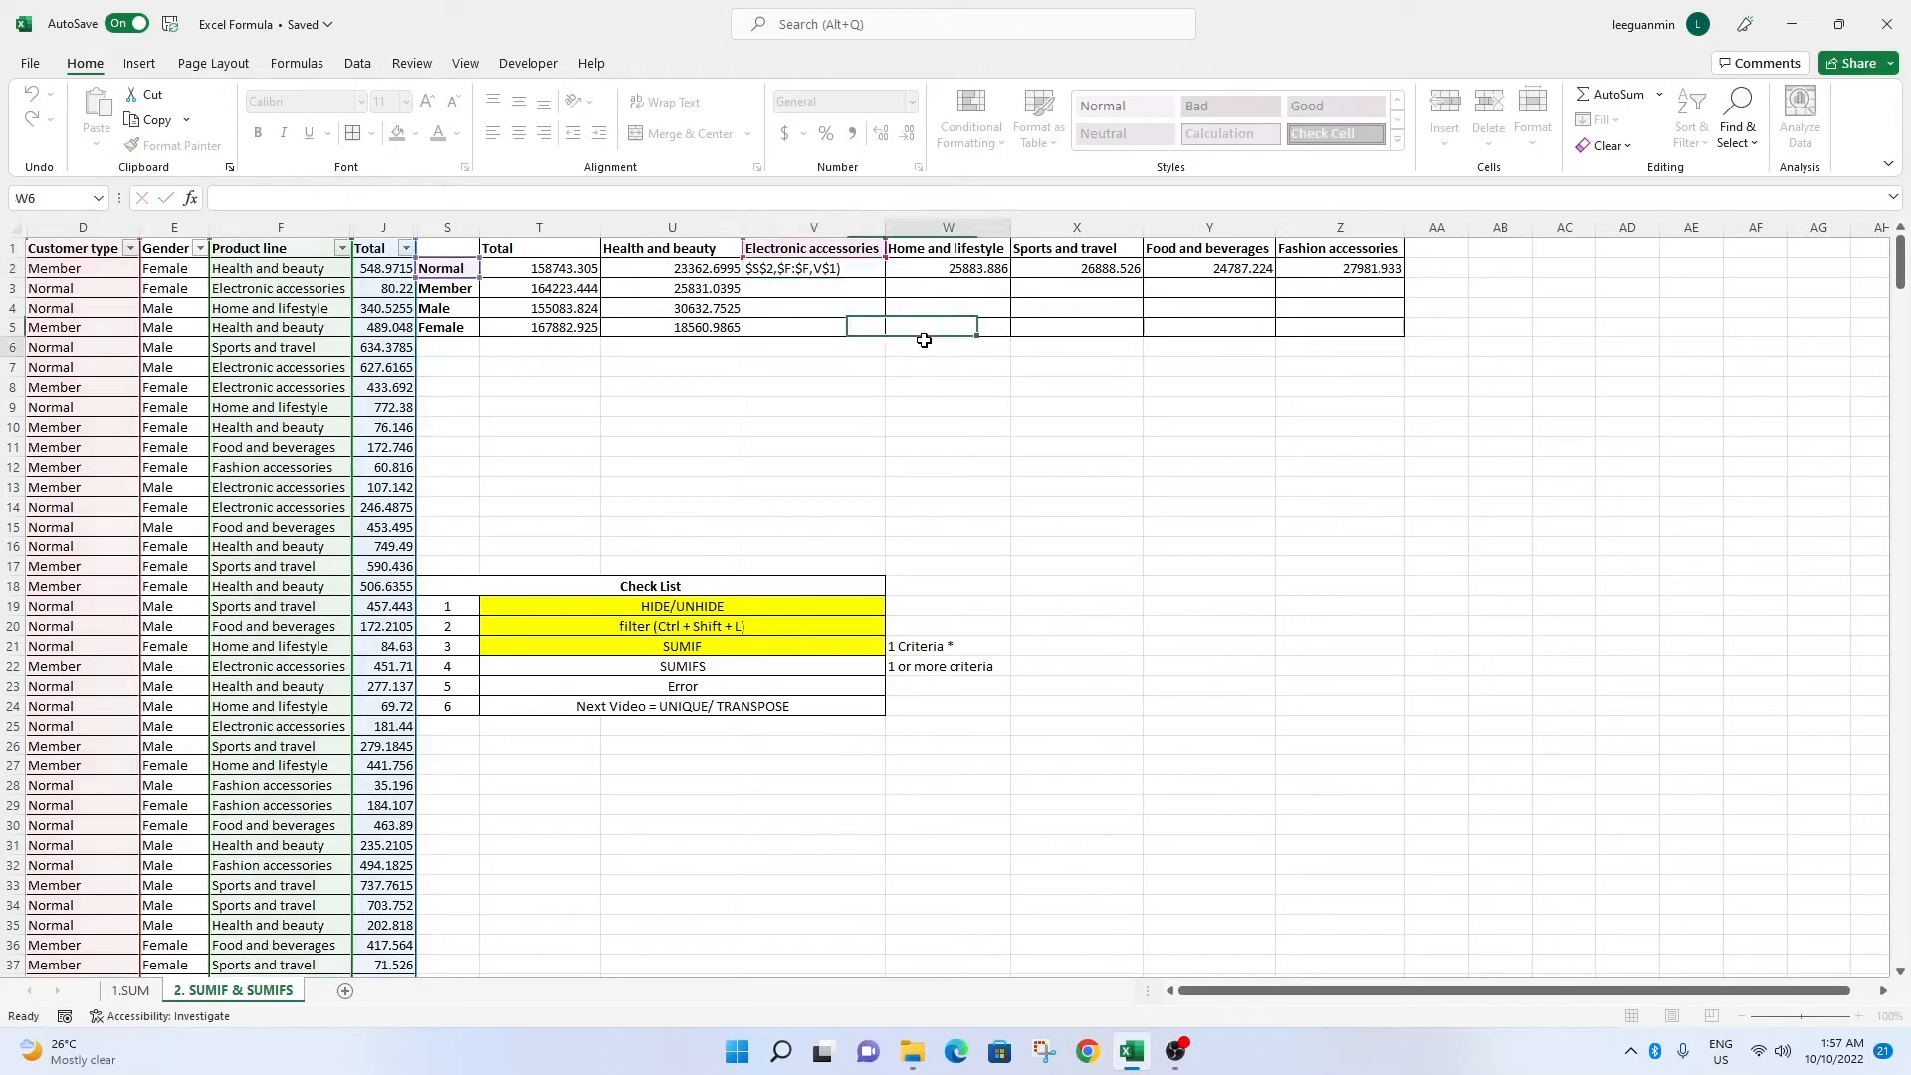
left_click(873, 269)
left_click_drag(885, 277, 885, 296)
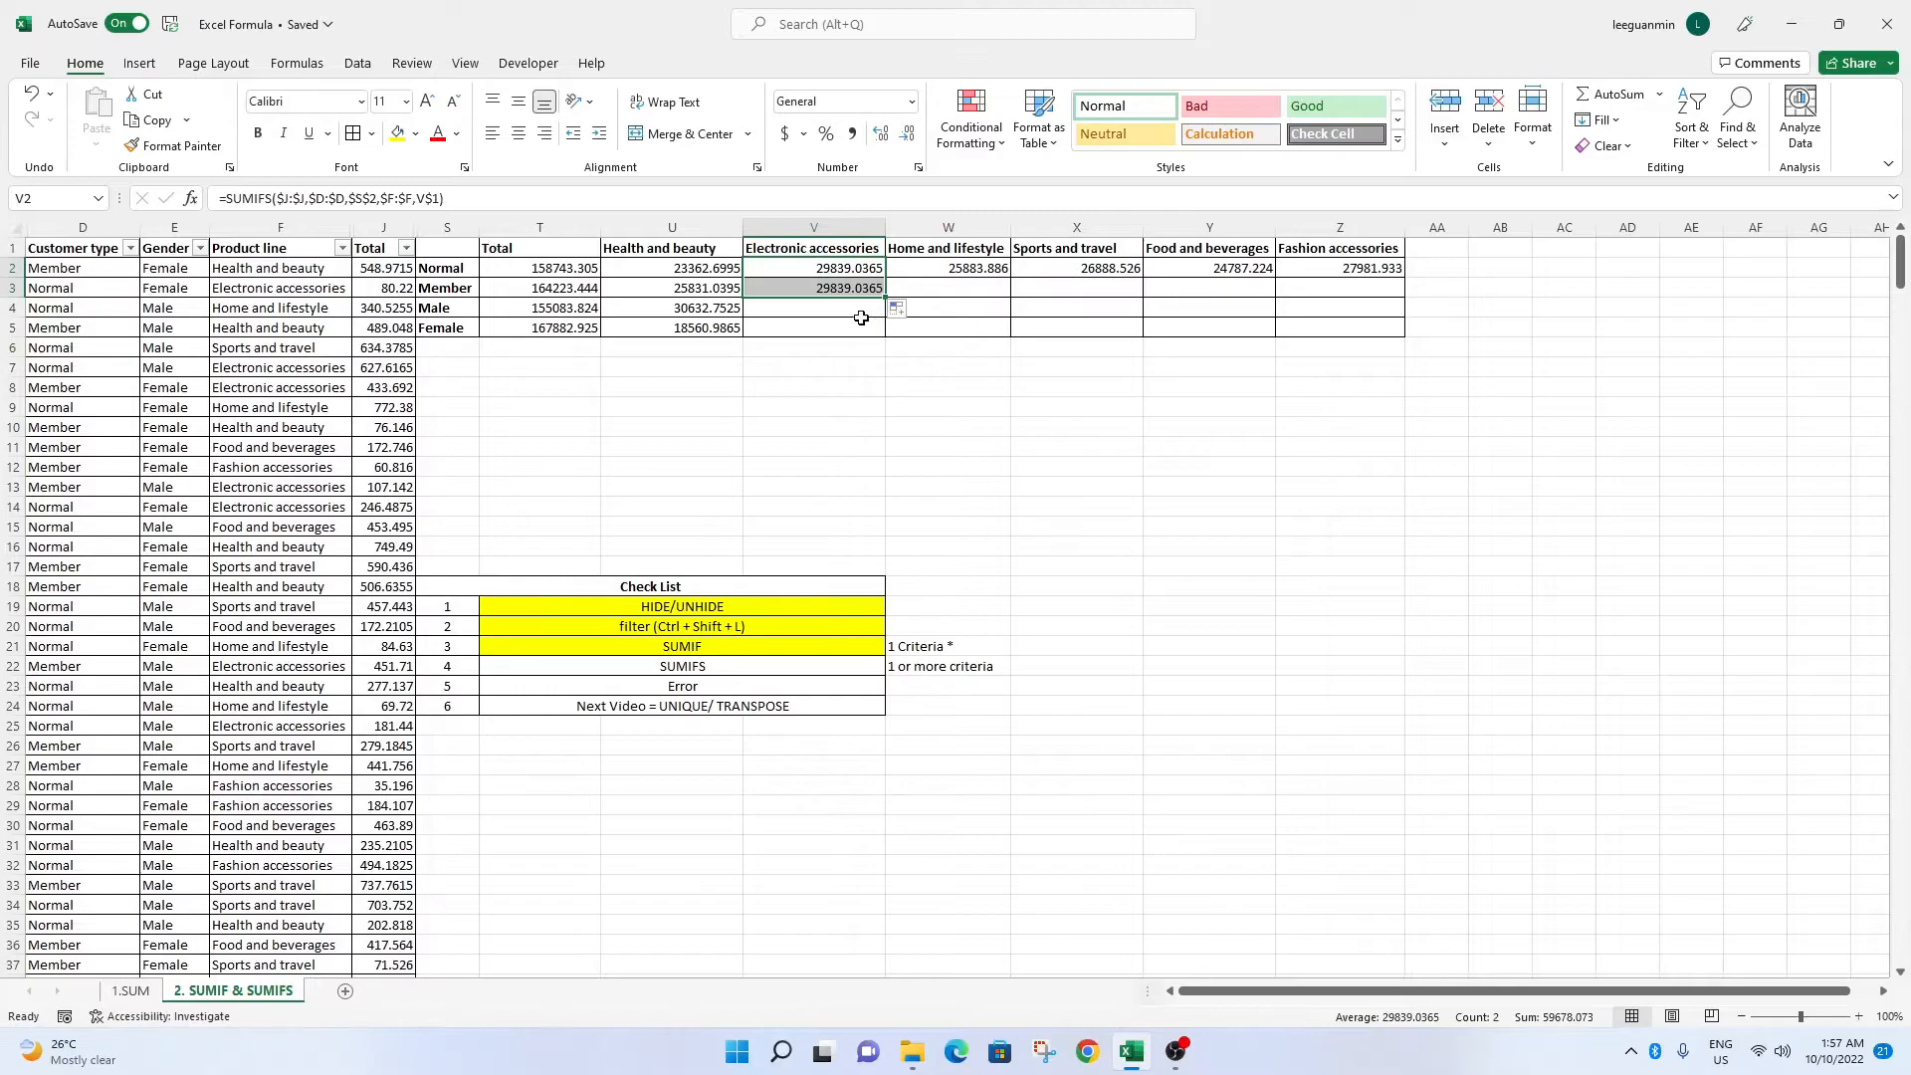
Compare the references used by the SUMIFS formulas in V3 and V2.
left_click(836, 288)
left_click(553, 196)
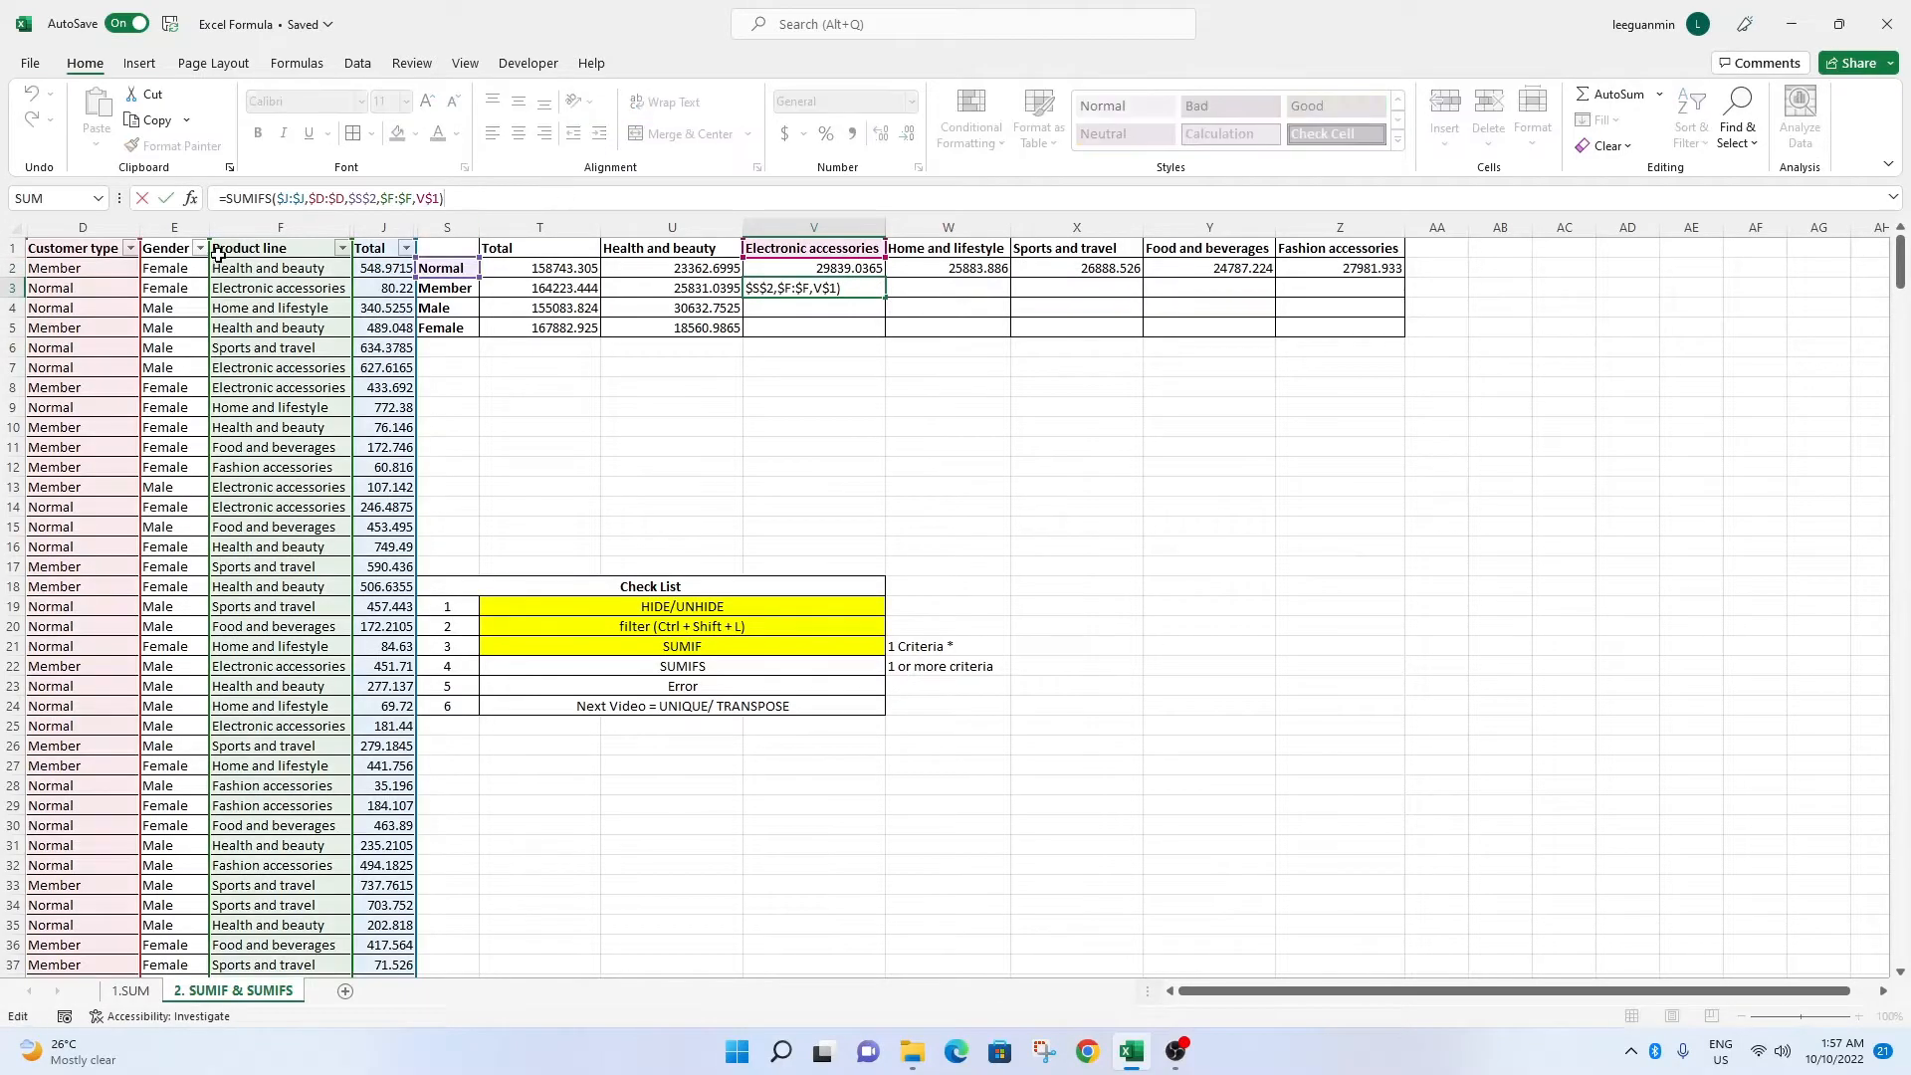
left_click(797, 365)
left_click(829, 275)
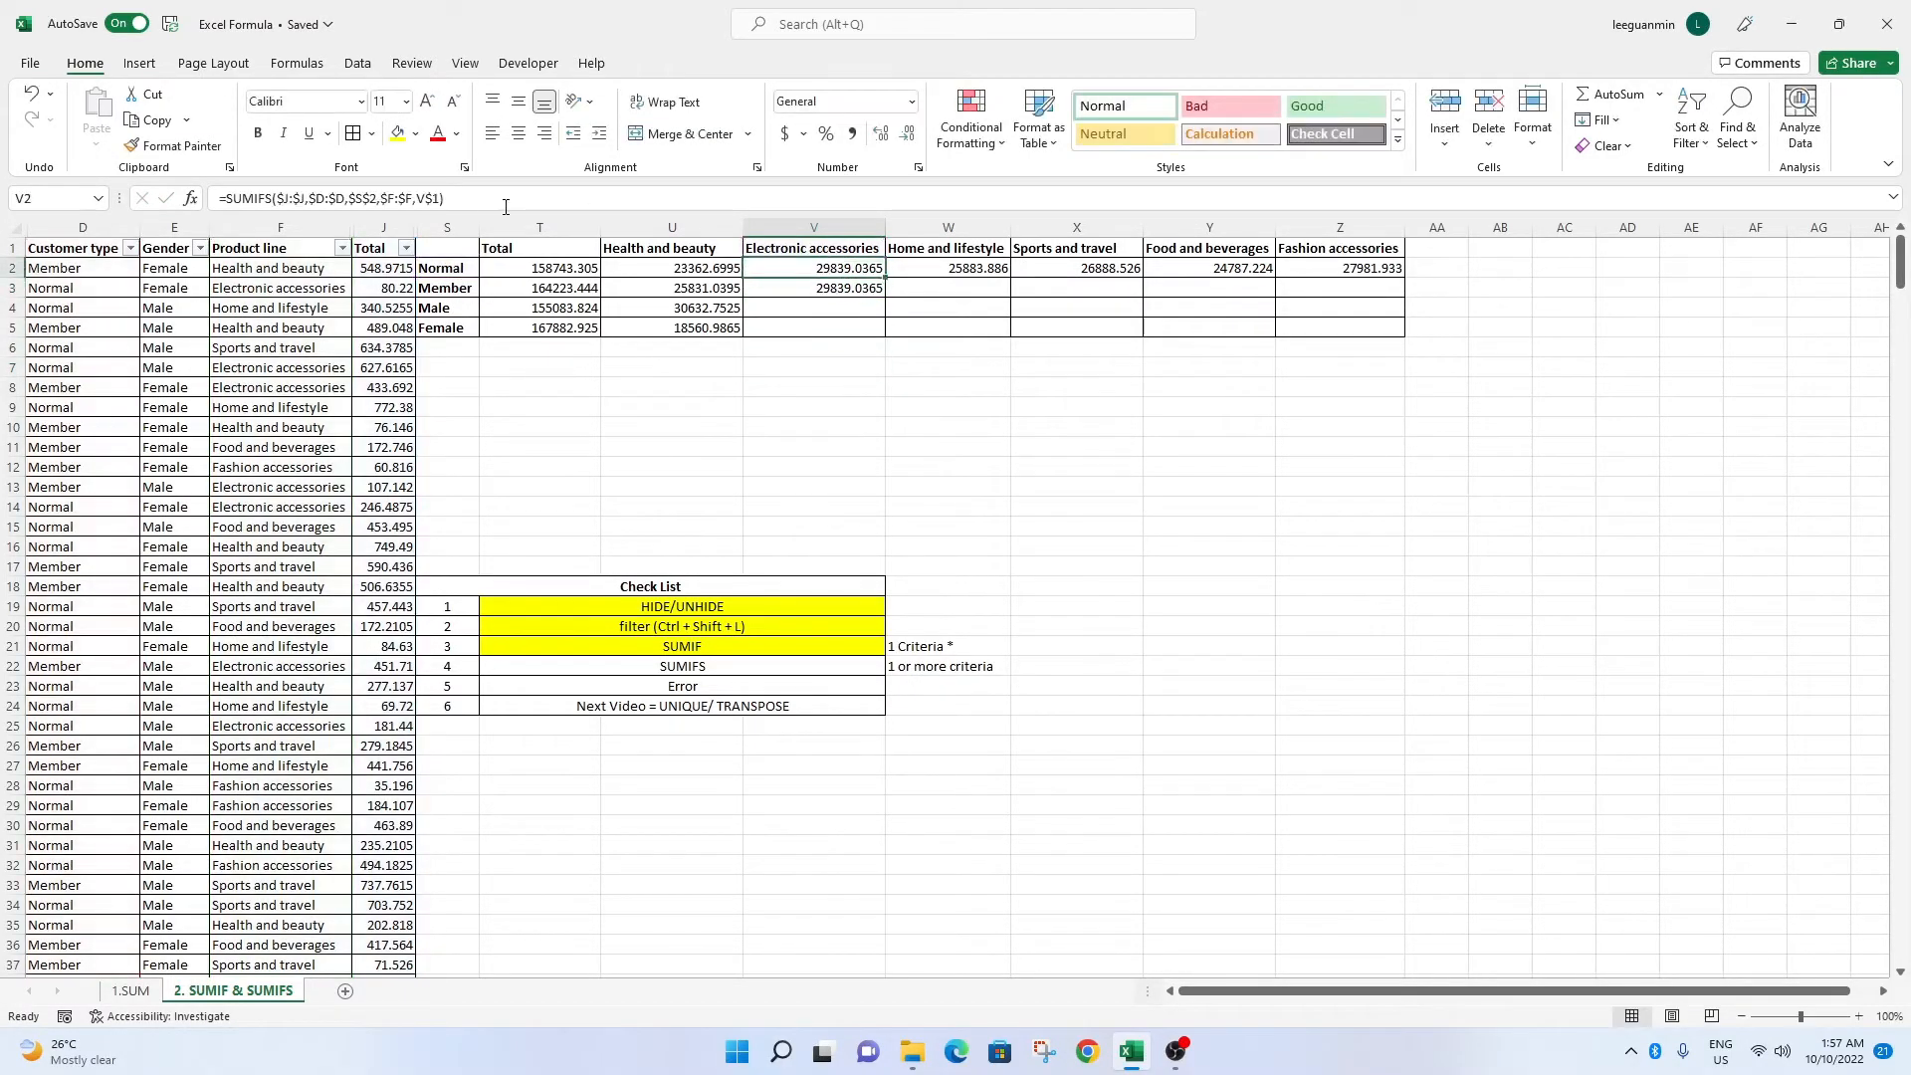
left_click(507, 199)
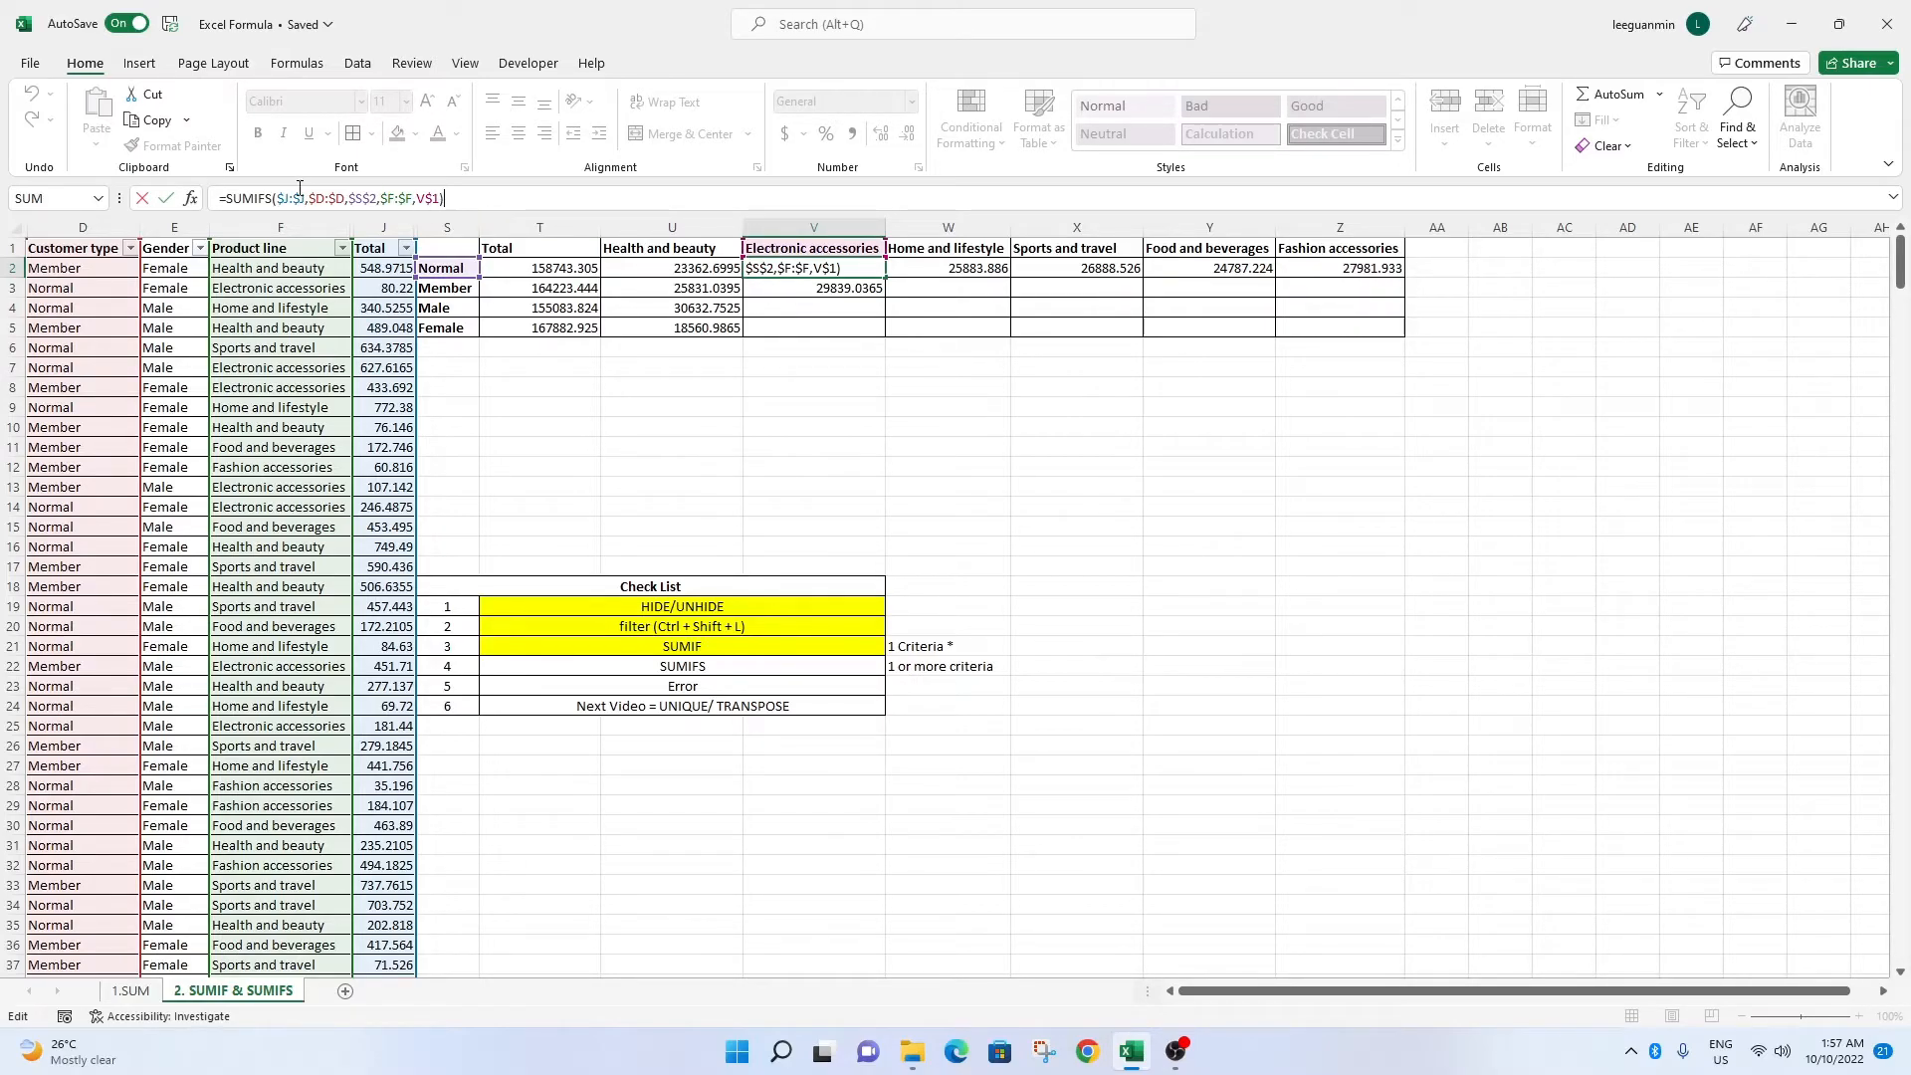
key("Return")
Change the customer type criterion in U2's SUMIFS formula to $S2 and fill the formula across to Z2.
double_click(614, 267)
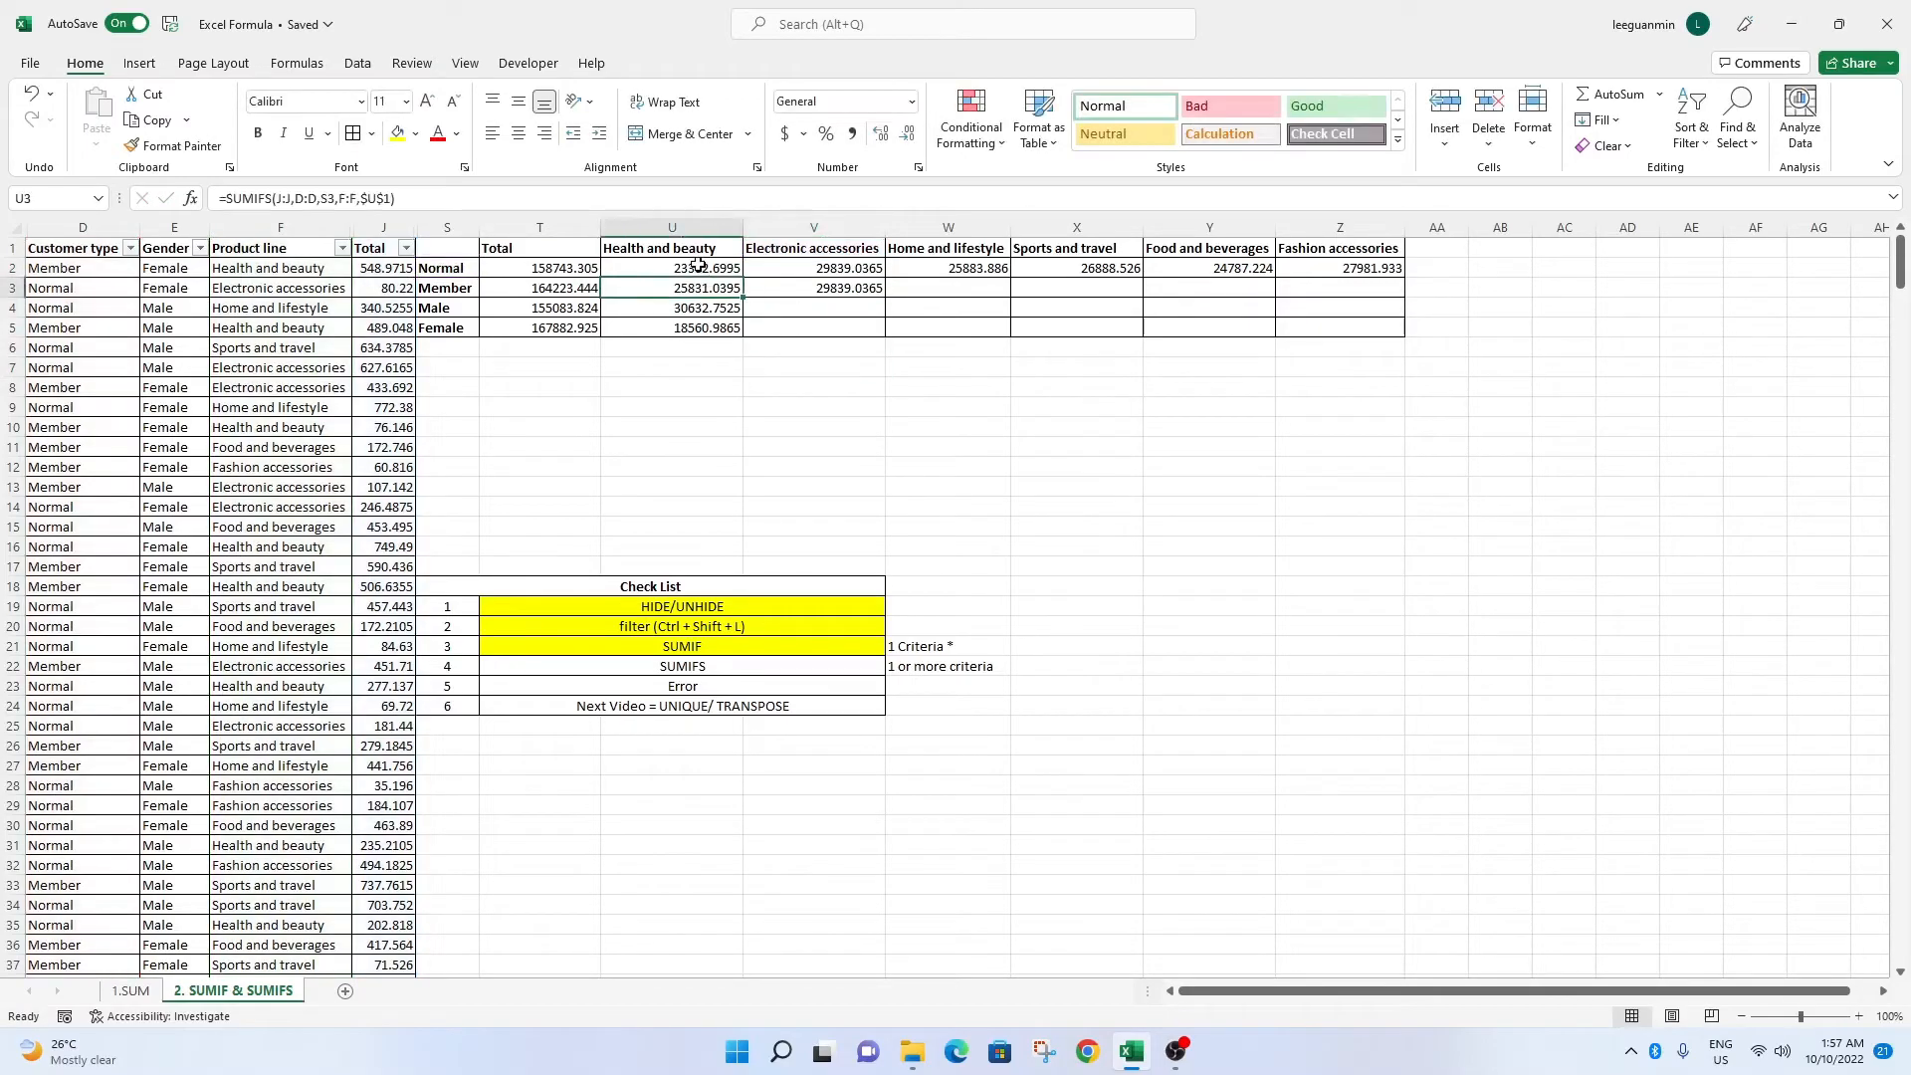
left_click(298, 196)
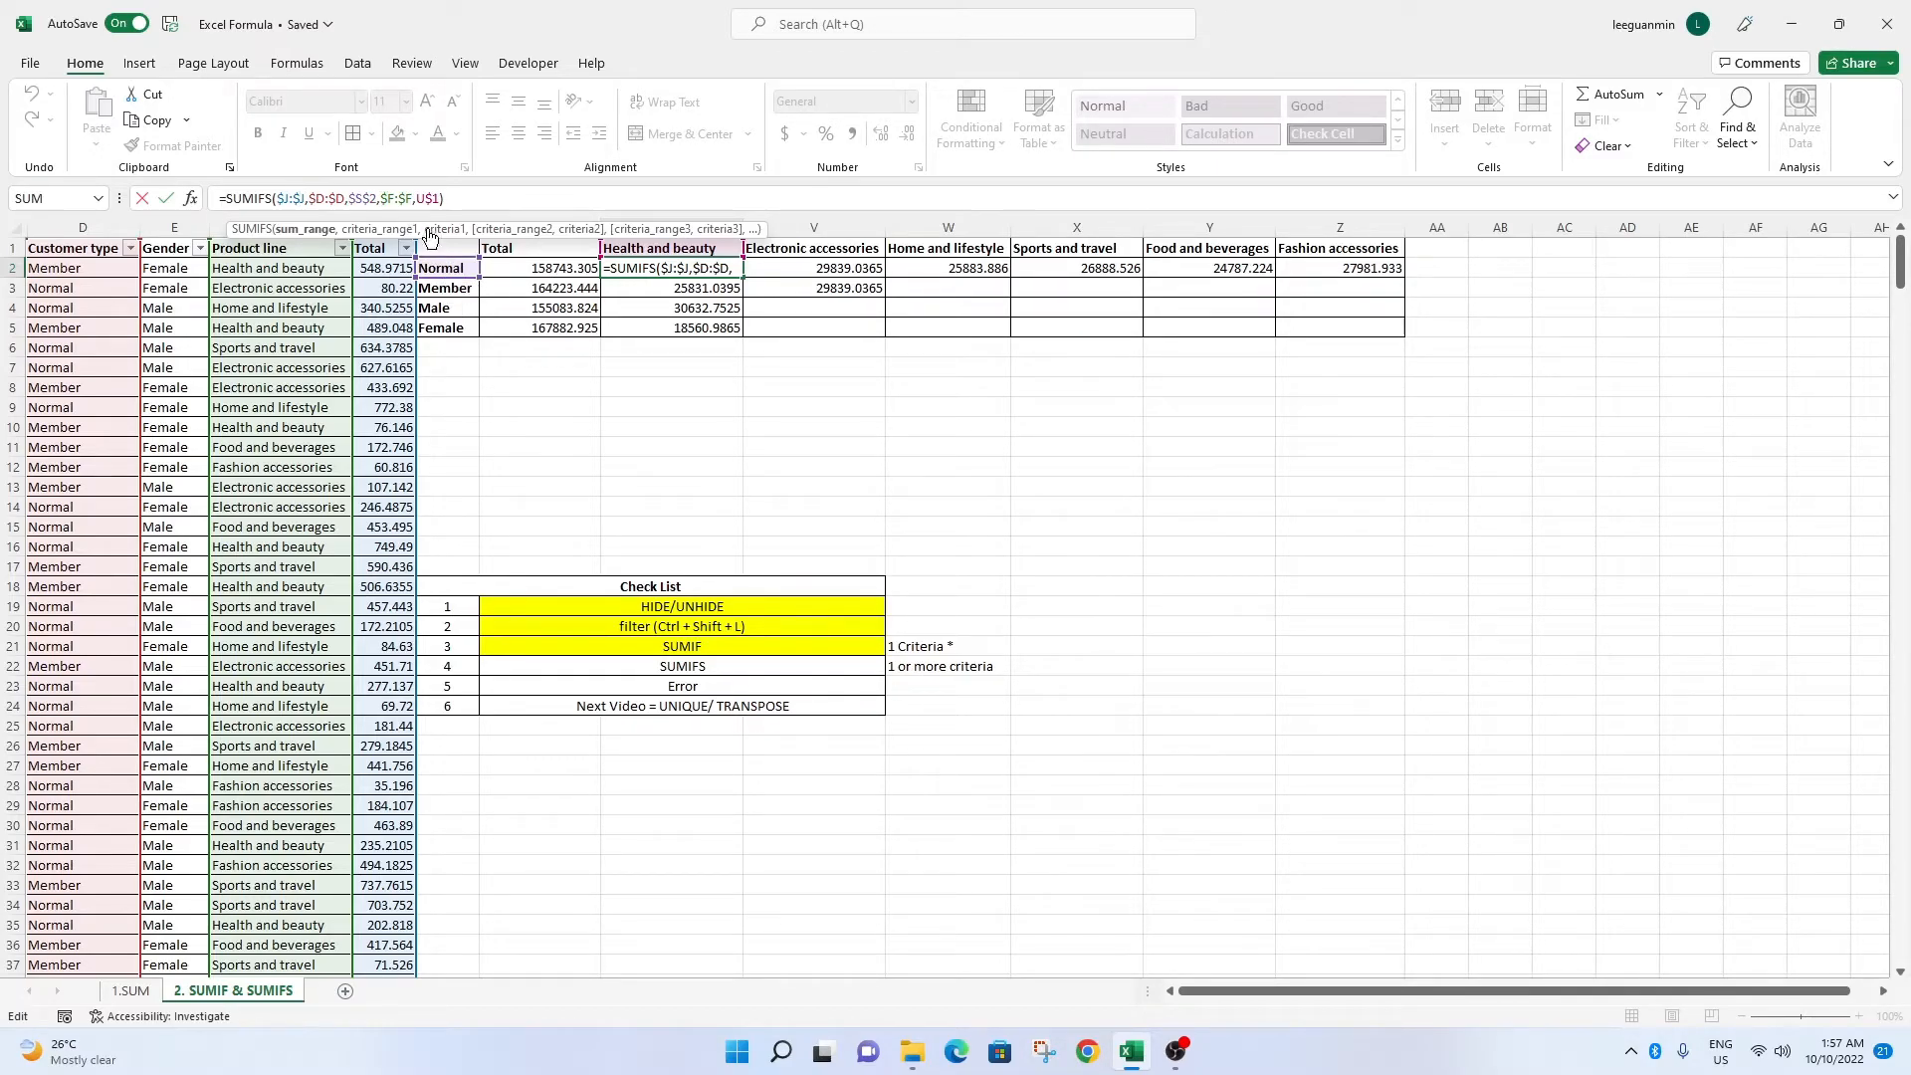
double_click(360, 199)
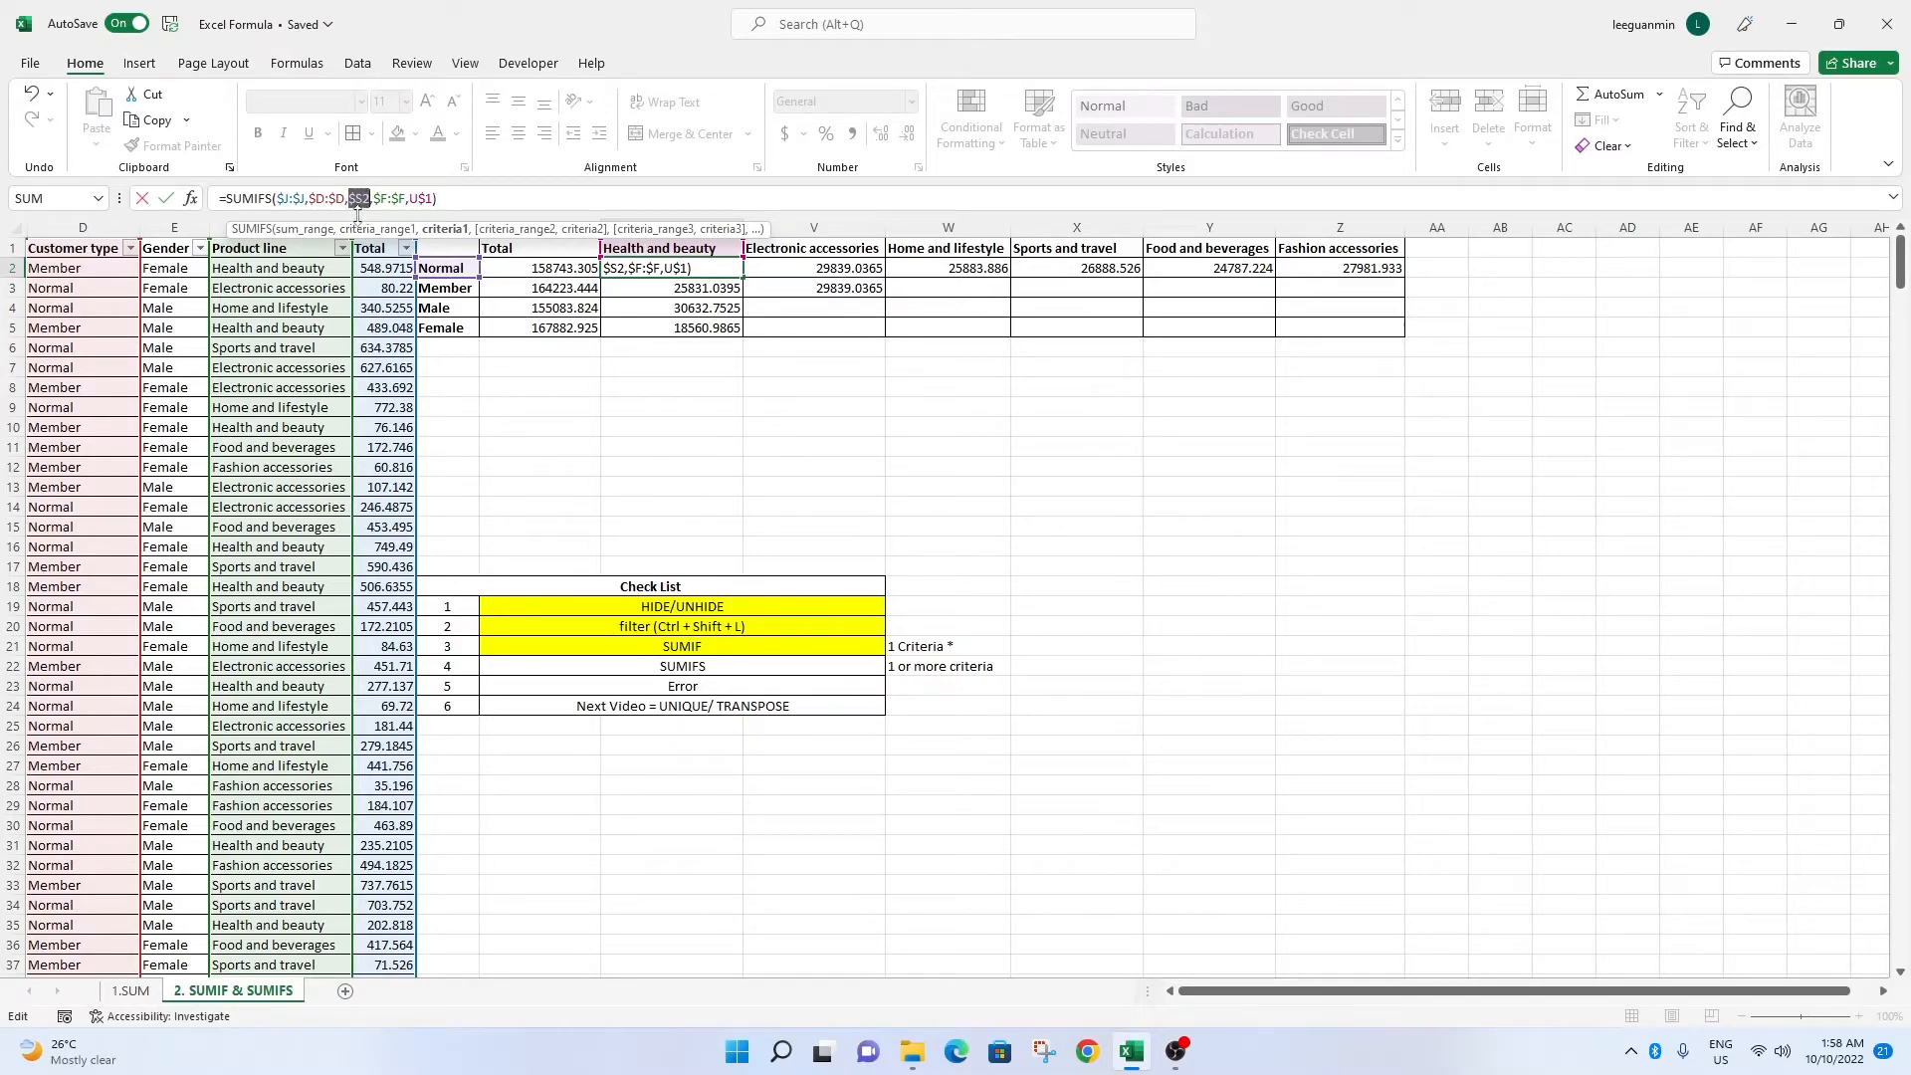
key("ctrl+Return")
left_click_drag(745, 277, 1309, 299)
Fill the Electronic accessories SUMIFS formula from V2 down to V5 and check the copied cells.
left_click(876, 279)
left_click_drag(885, 277, 889, 331)
left_click_drag(1013, 549, 1005, 532)
left_click(868, 291)
left_click(856, 311)
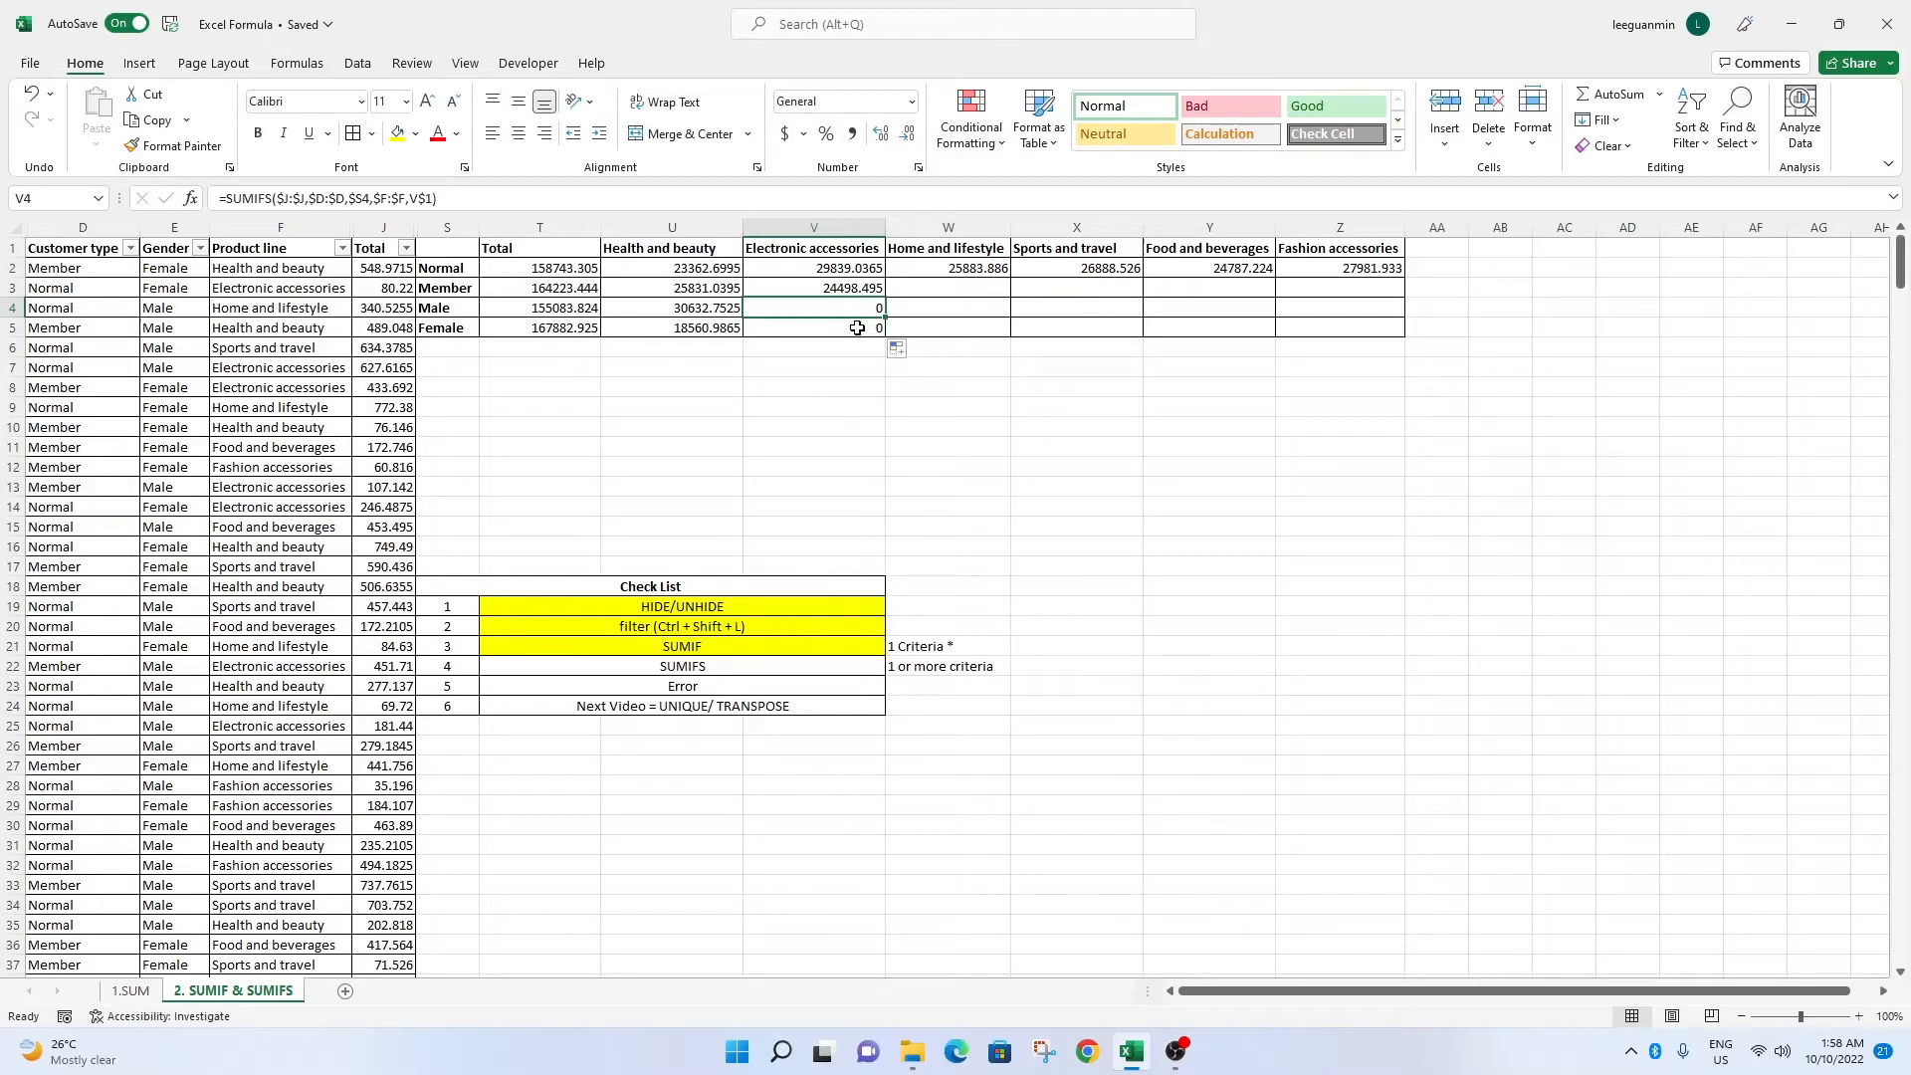
Fill the Member row's SUMIFS formula from V3 across to Z3.
left_click(876, 291)
left_click_drag(888, 296, 1339, 294)
left_click(1209, 446)
Inspect the Member row's copied formulas from Z3 back to W3, checking the ranges and criteria used in W3.
left_click(1334, 291)
left_click(1209, 290)
left_click(1077, 291)
left_click(985, 291)
left_click(627, 198)
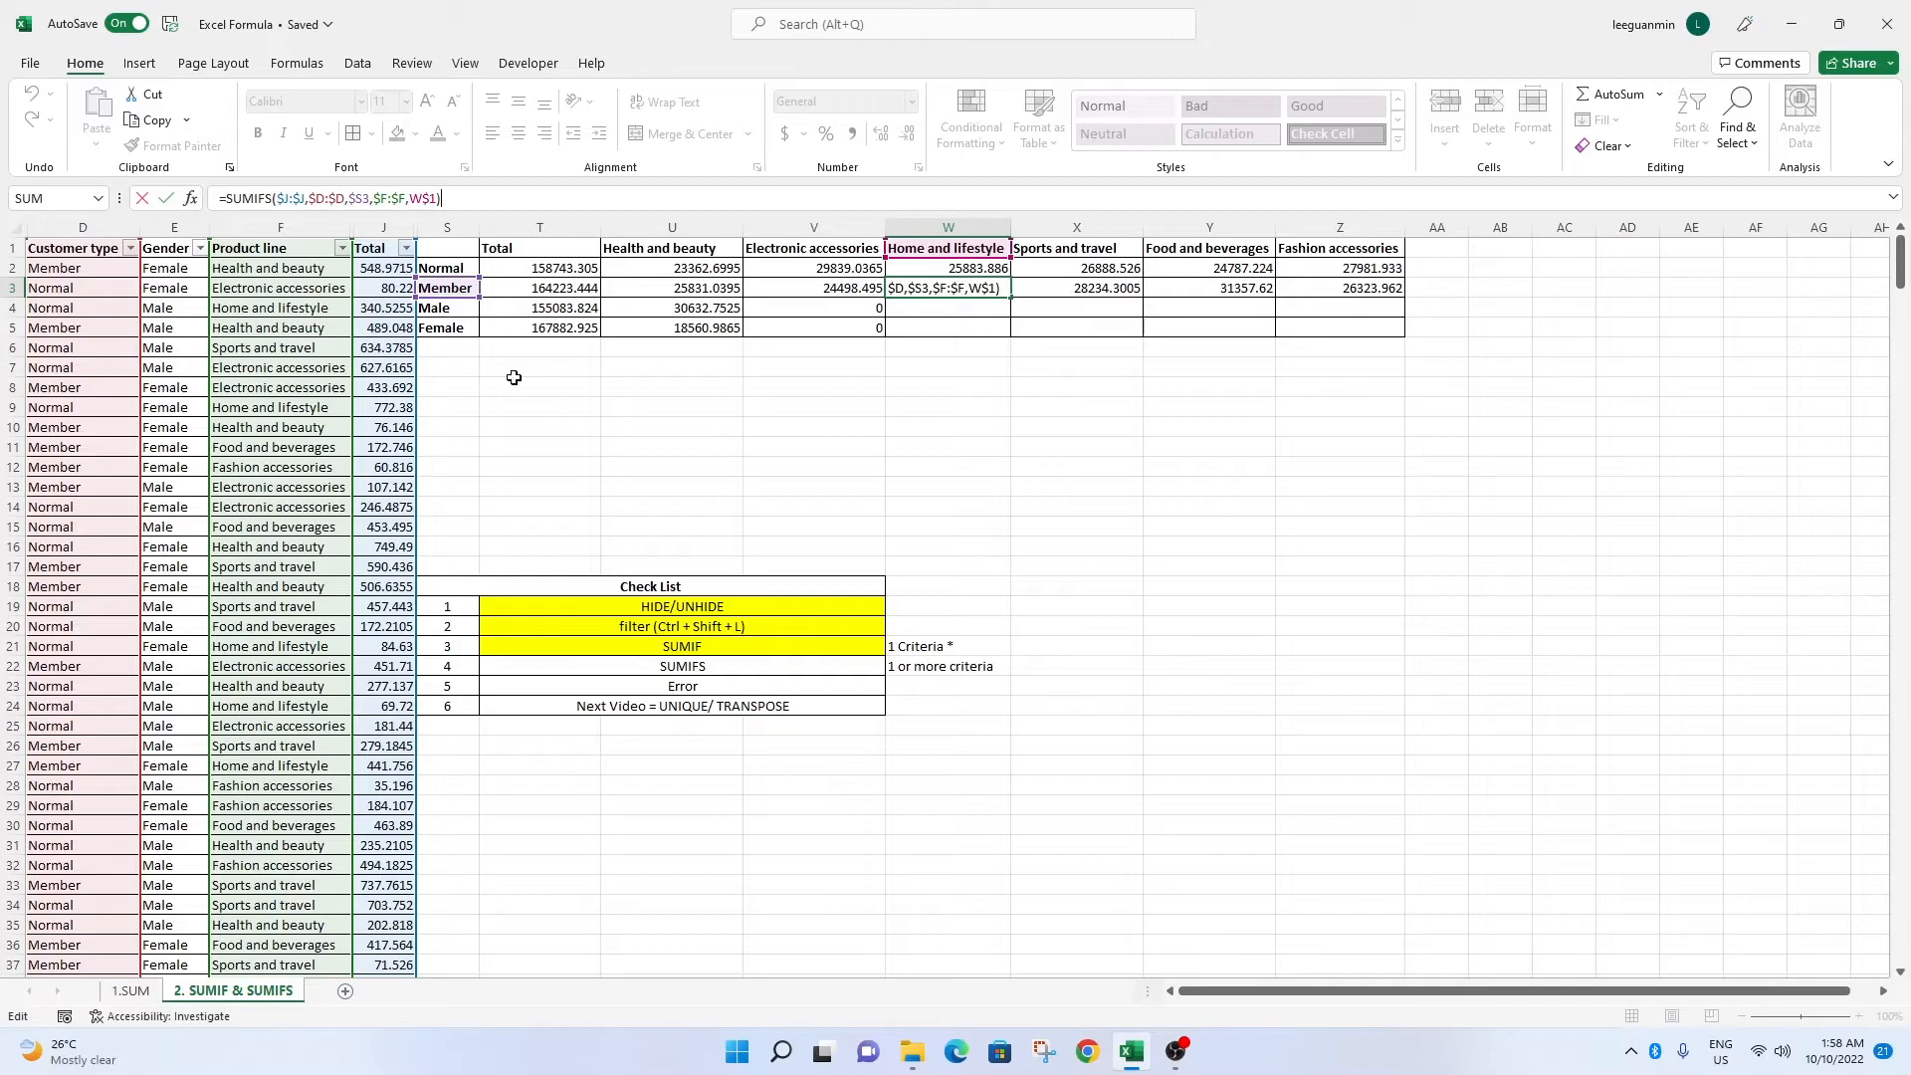
key("Escape")
Lock the J:J, E:E and F:F ranges in U4's SUMIFS formula as absolute and change the product line criterion to U$1.
left_click(956, 362)
left_click(834, 310)
left_click(693, 324)
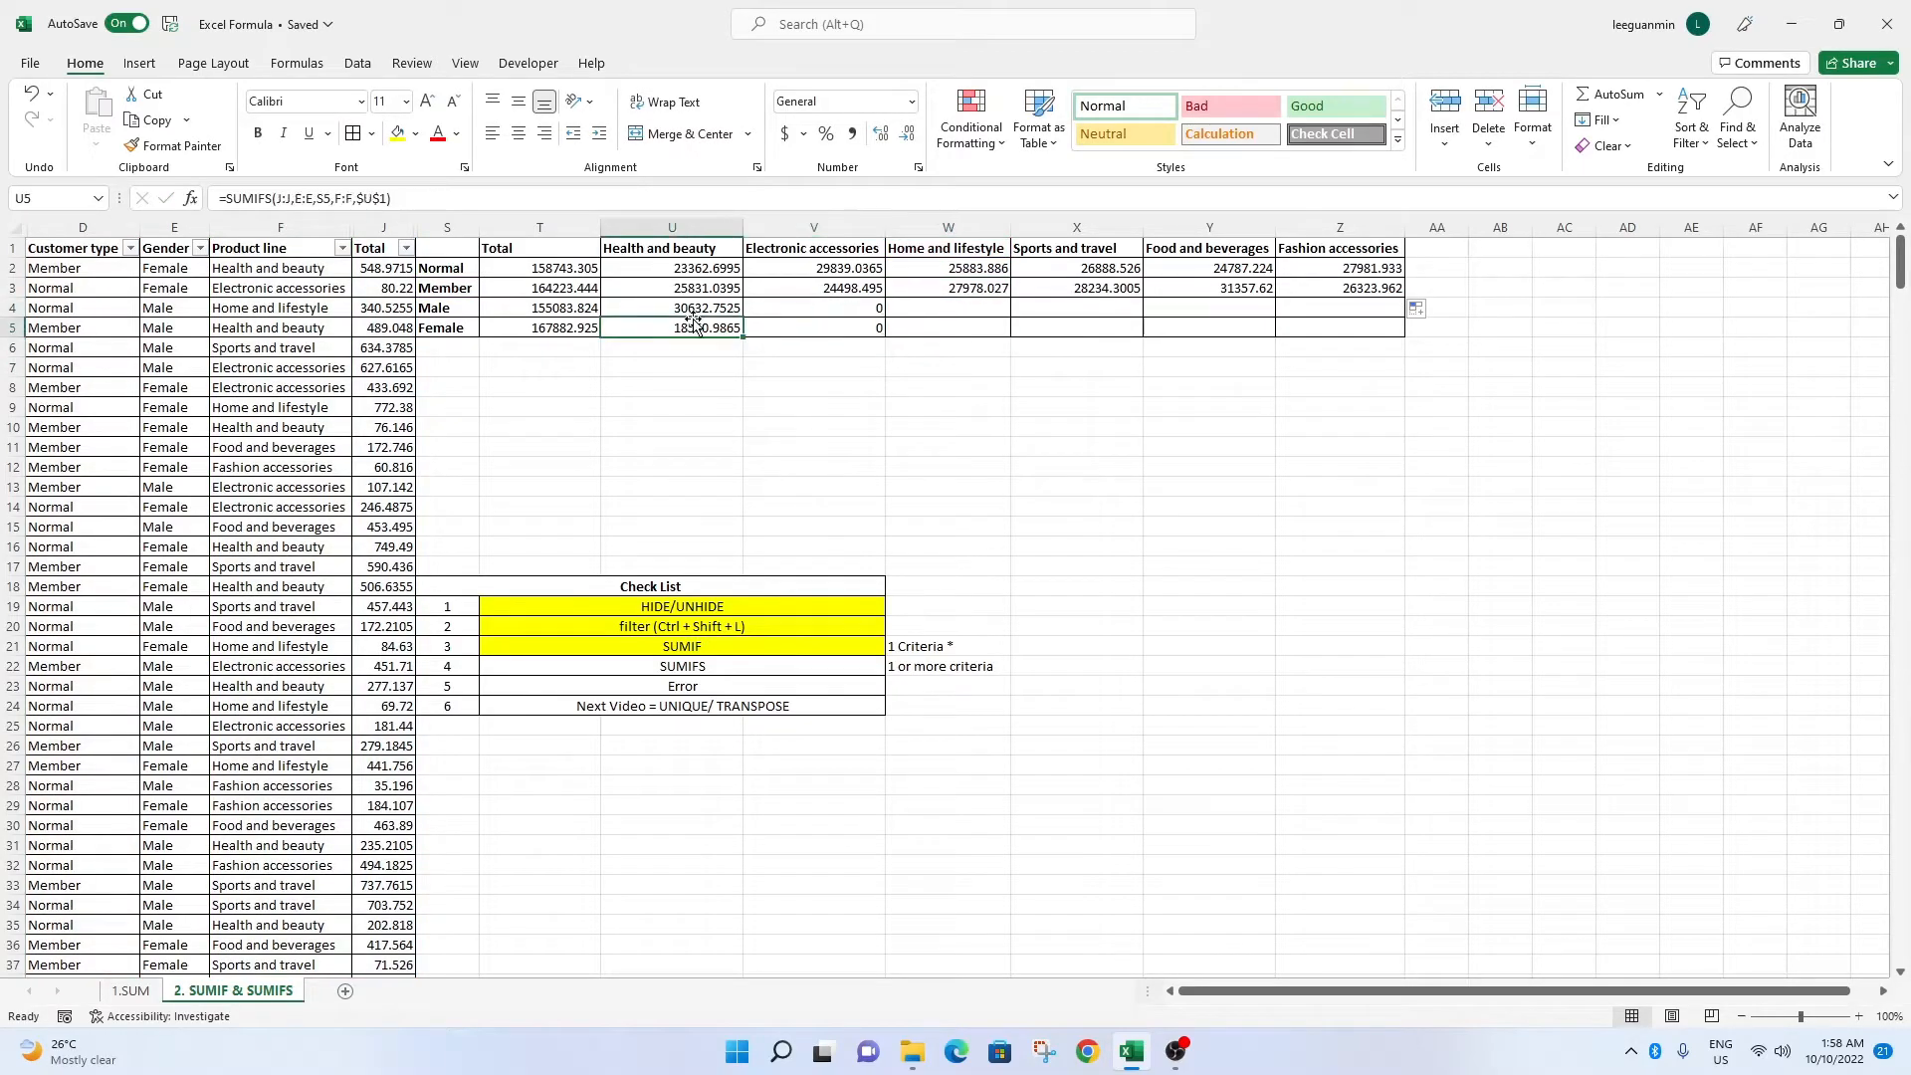
left_click(683, 311)
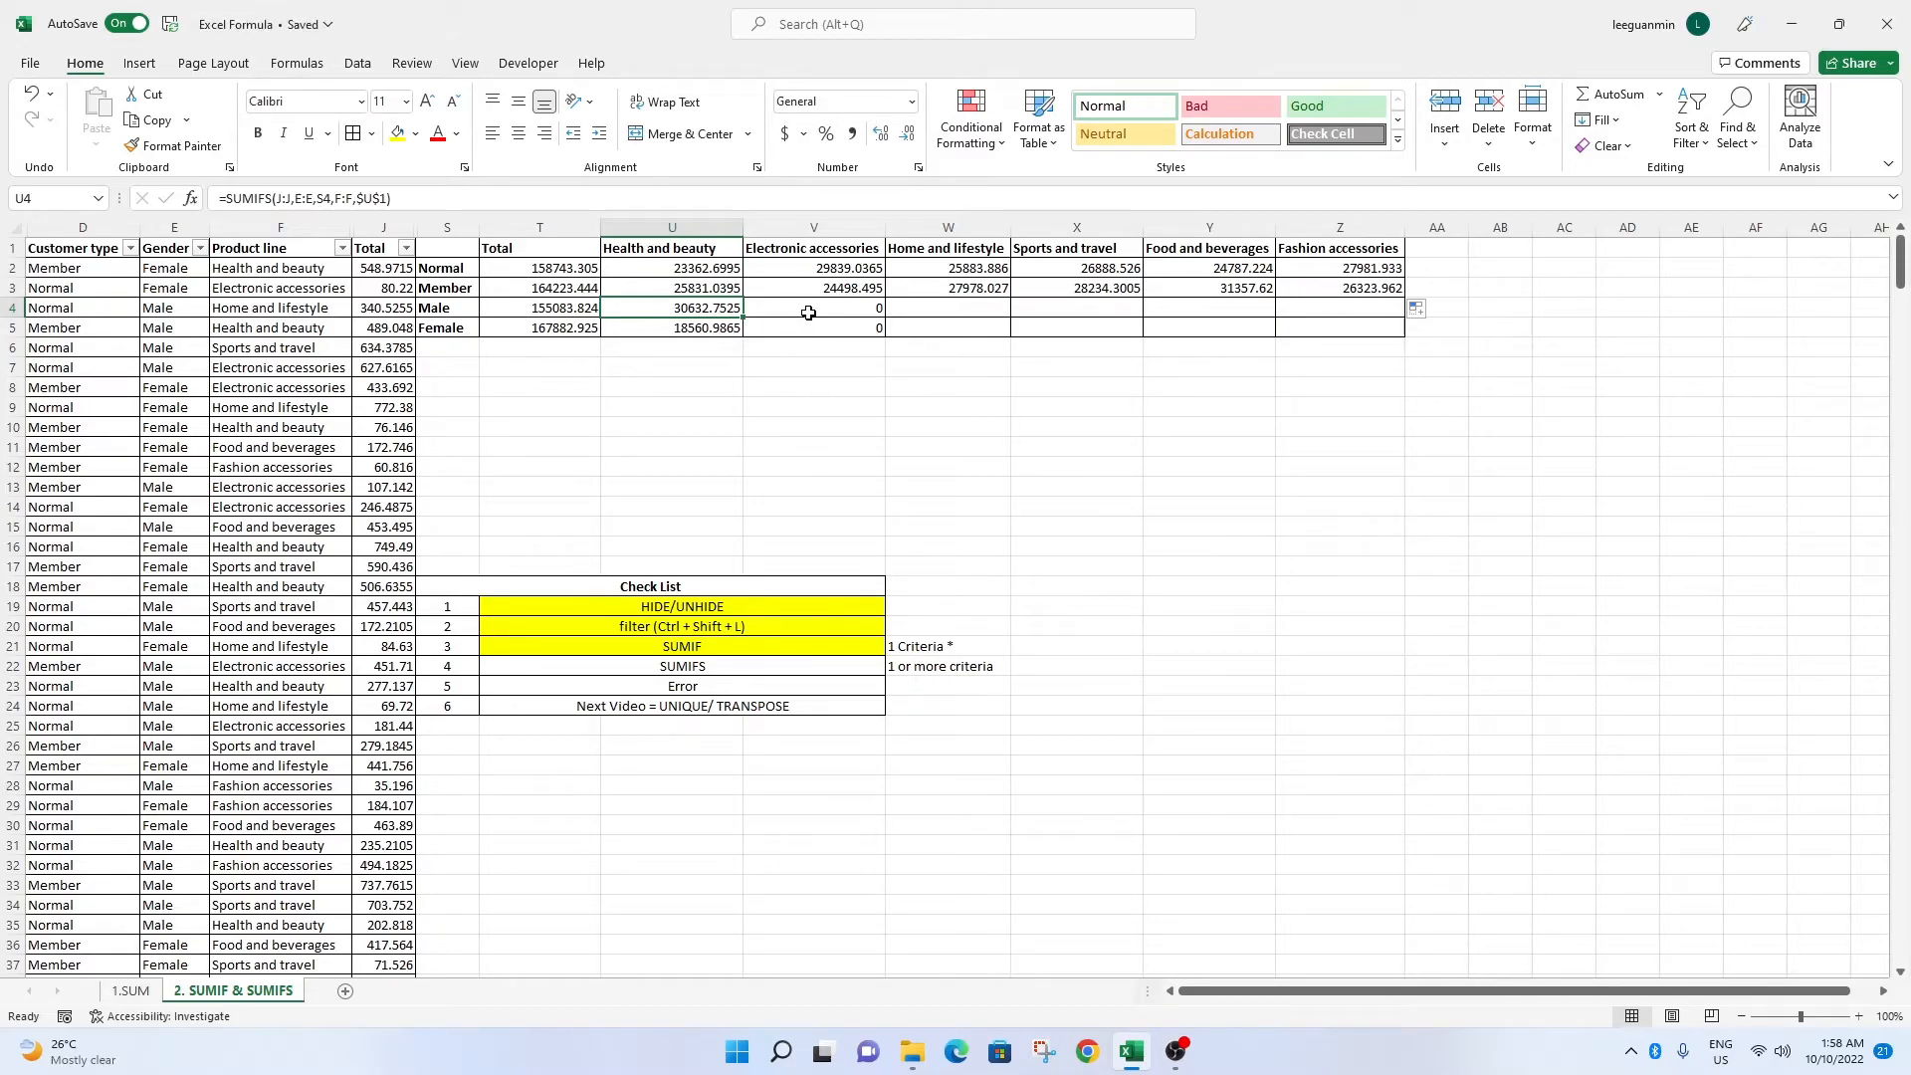
left_click(397, 198)
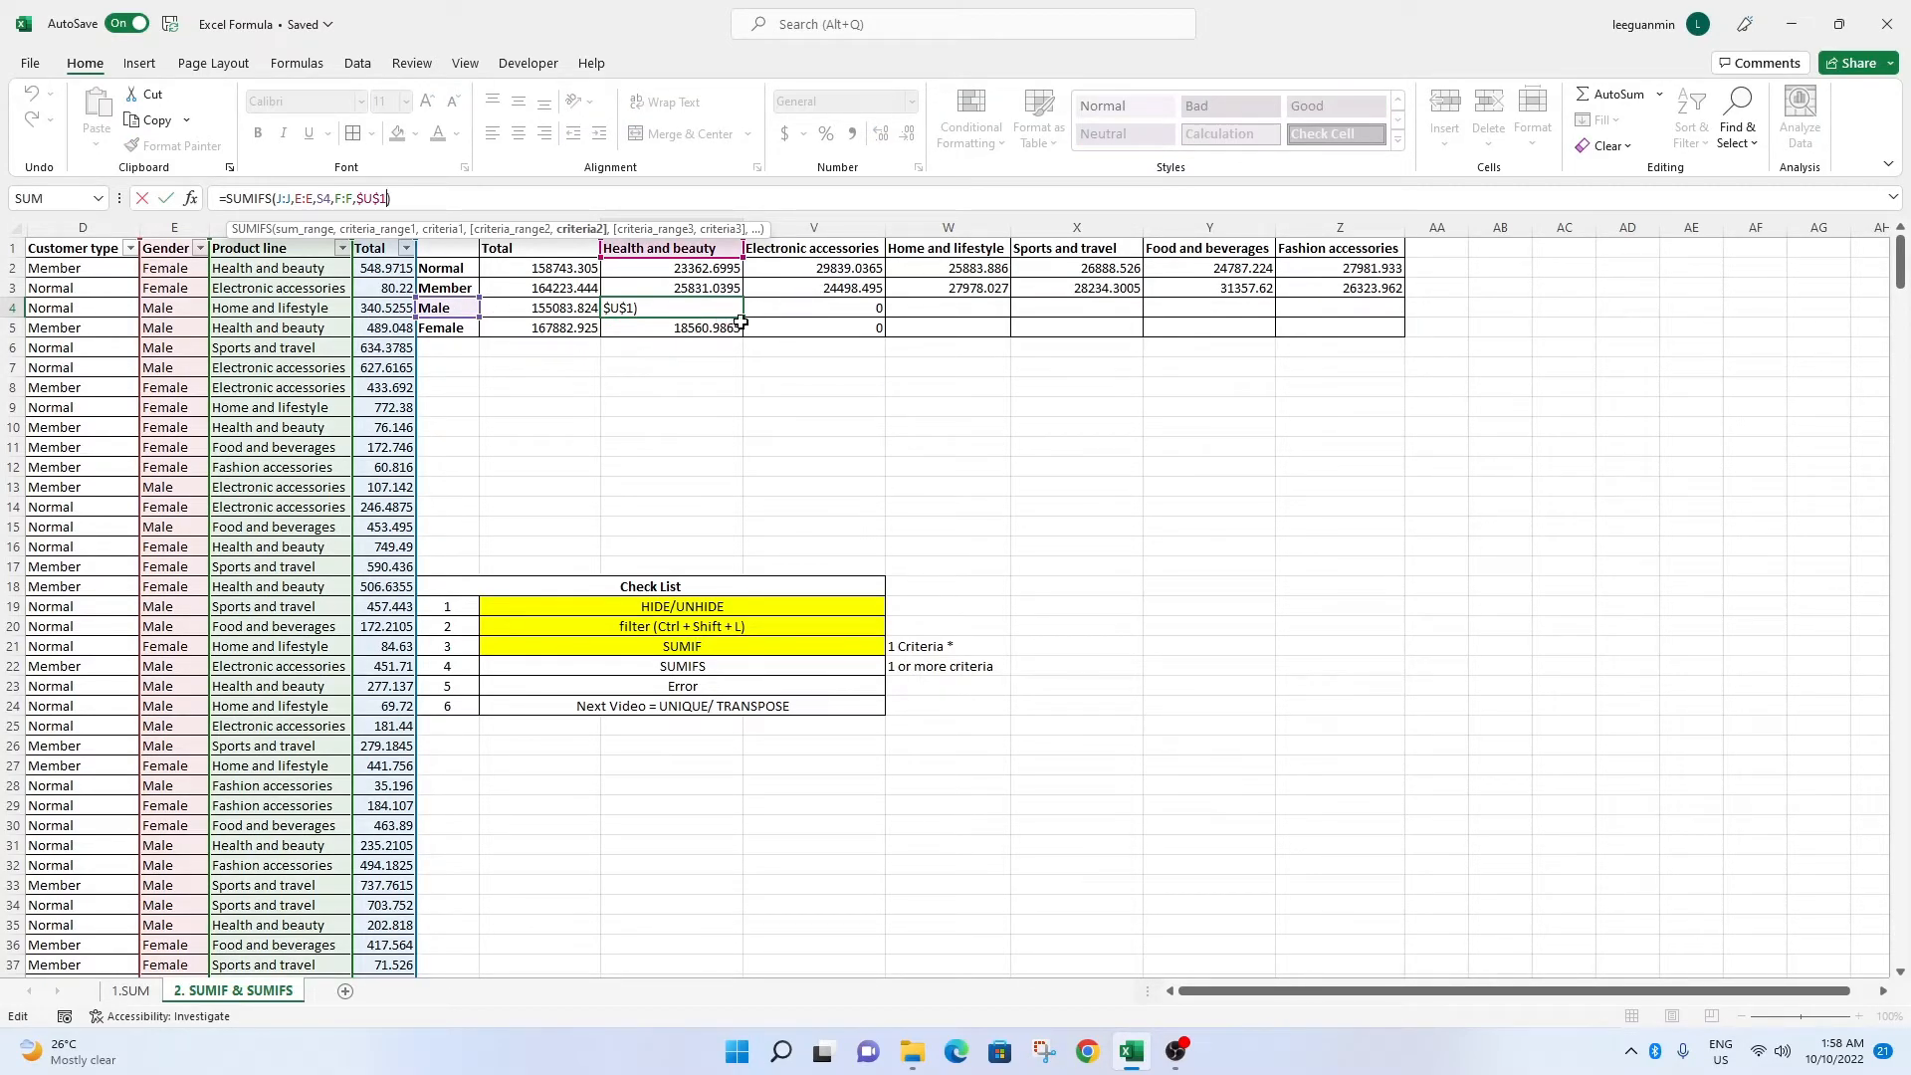
left_click(282, 198)
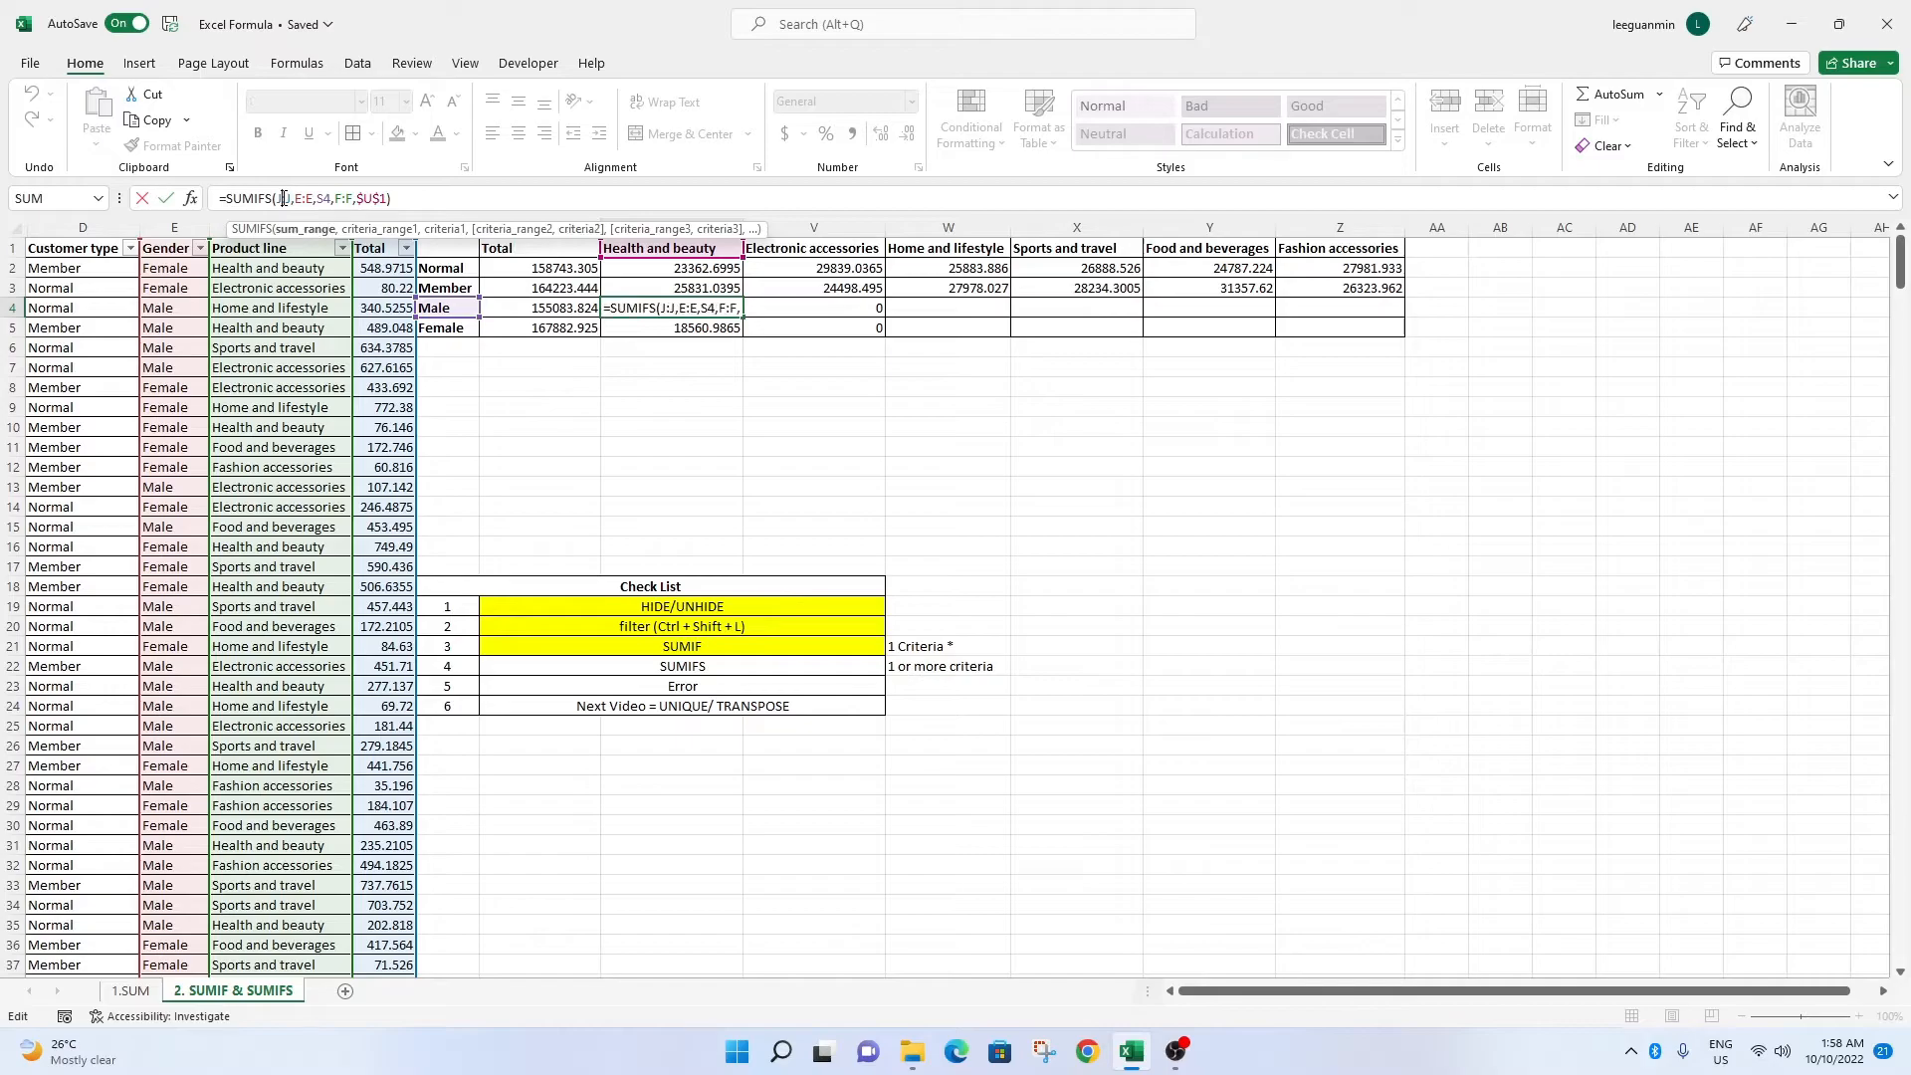
key("F4")
left_click(329, 198)
key("F4")
left_click(378, 198)
key("F4")
left_click(410, 198)
key("F4")
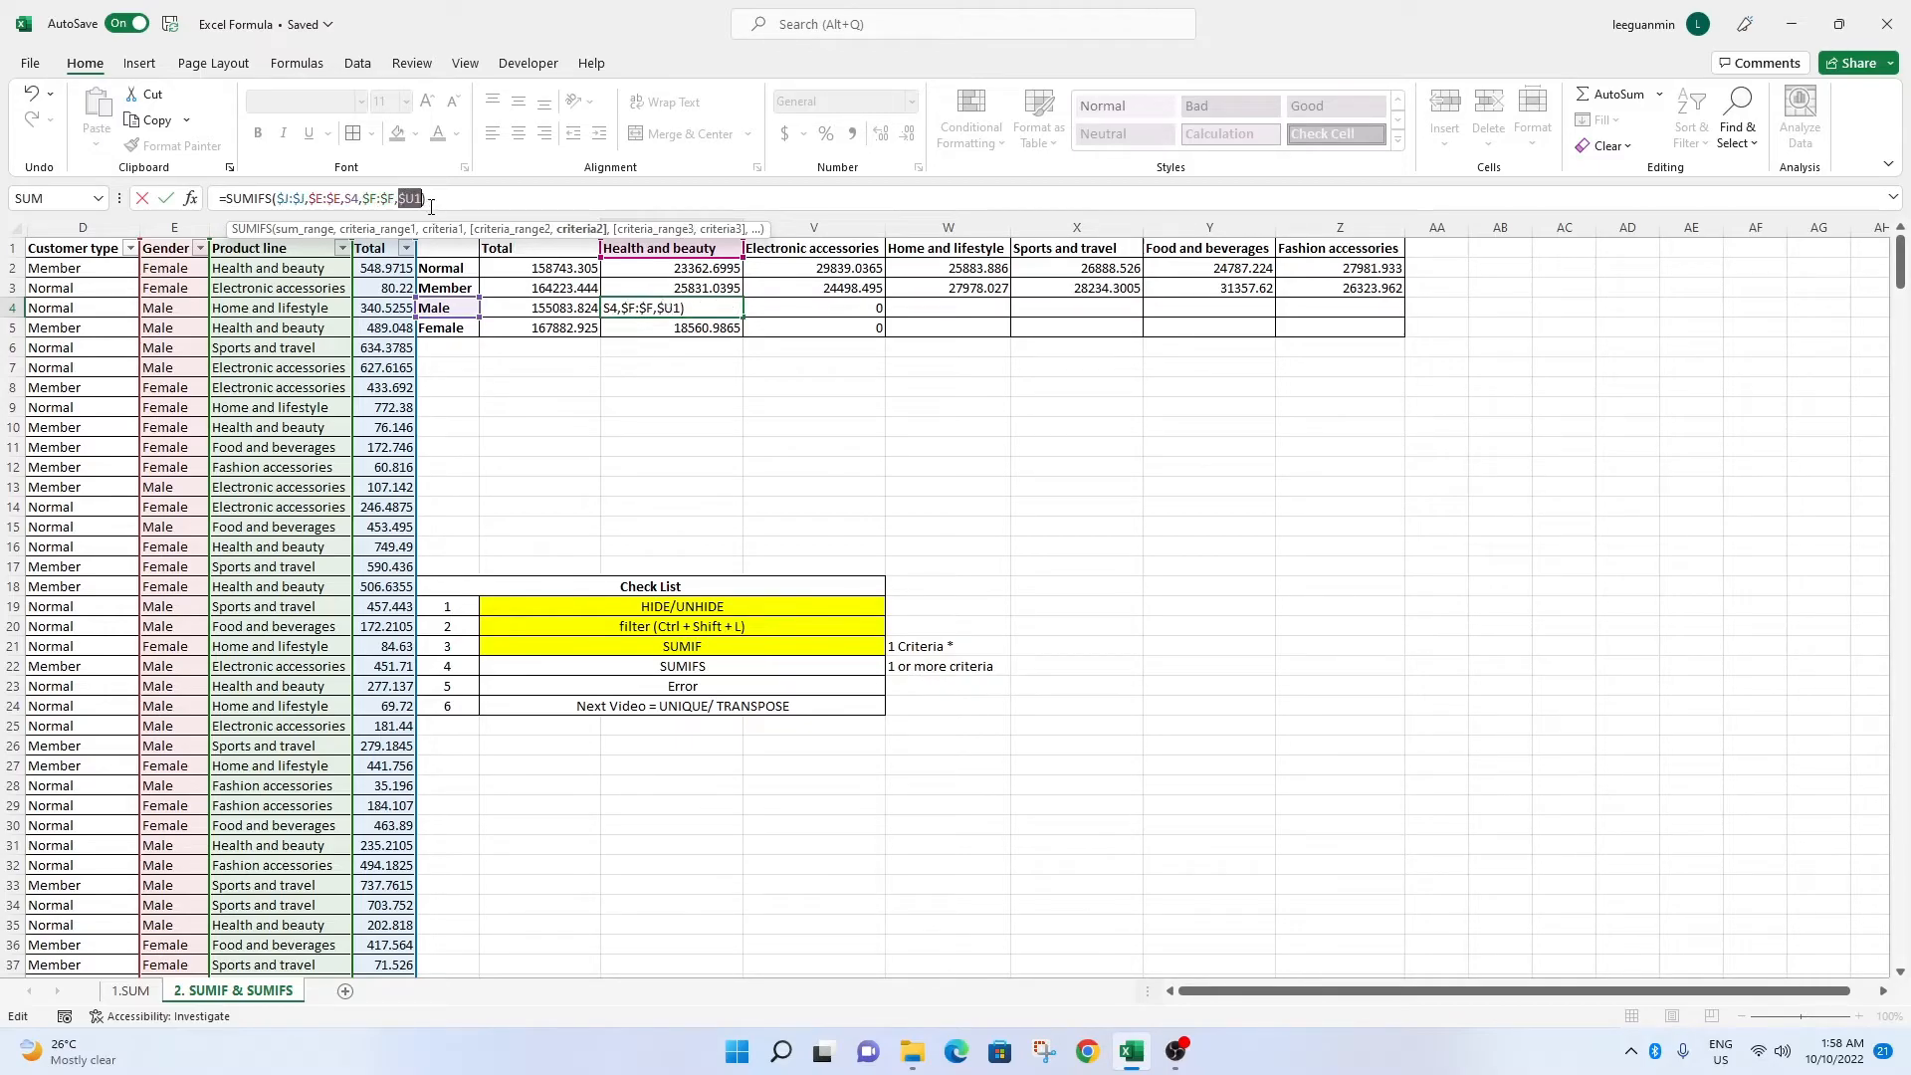
key("F4")
key("F4")
Change the gender criterion in U4's SUMIFS formula to $S4 and fill the formula across to Z4.
left_click(352, 199)
key("F4")
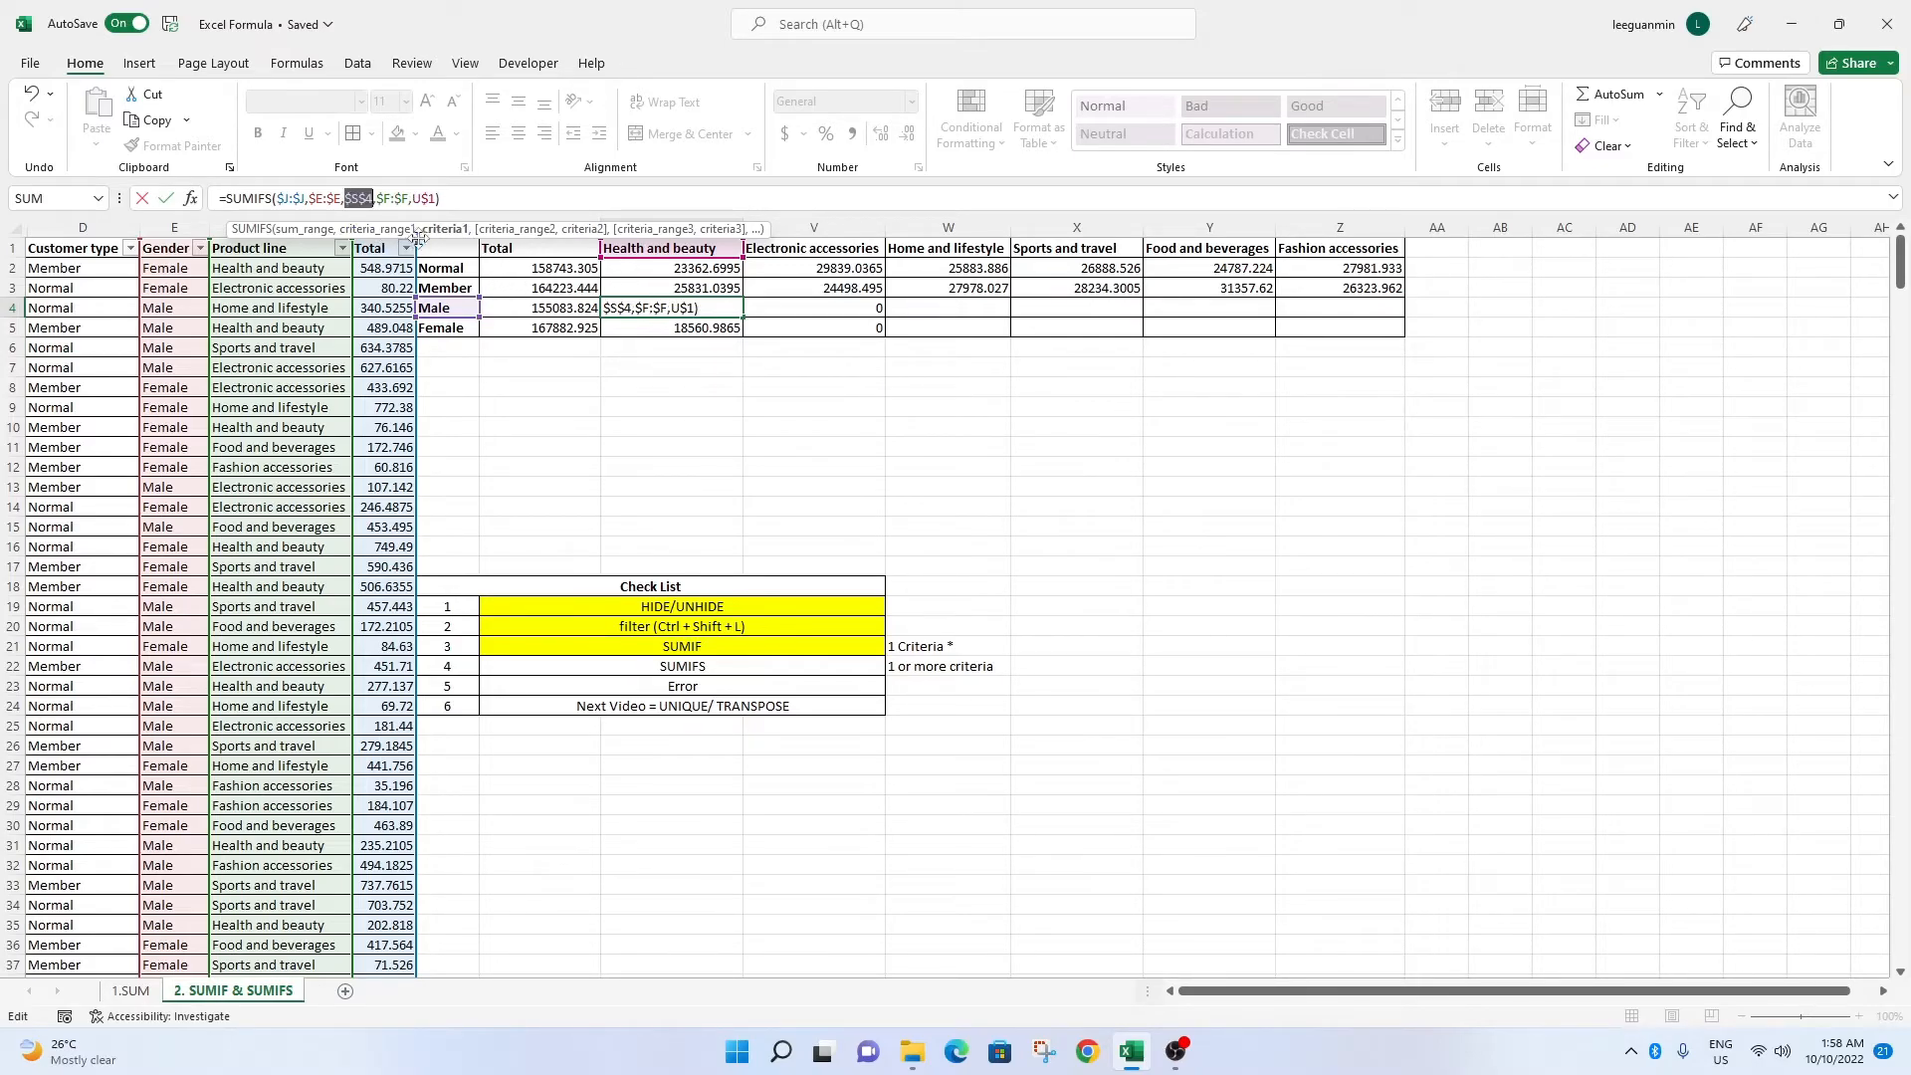
key("F4")
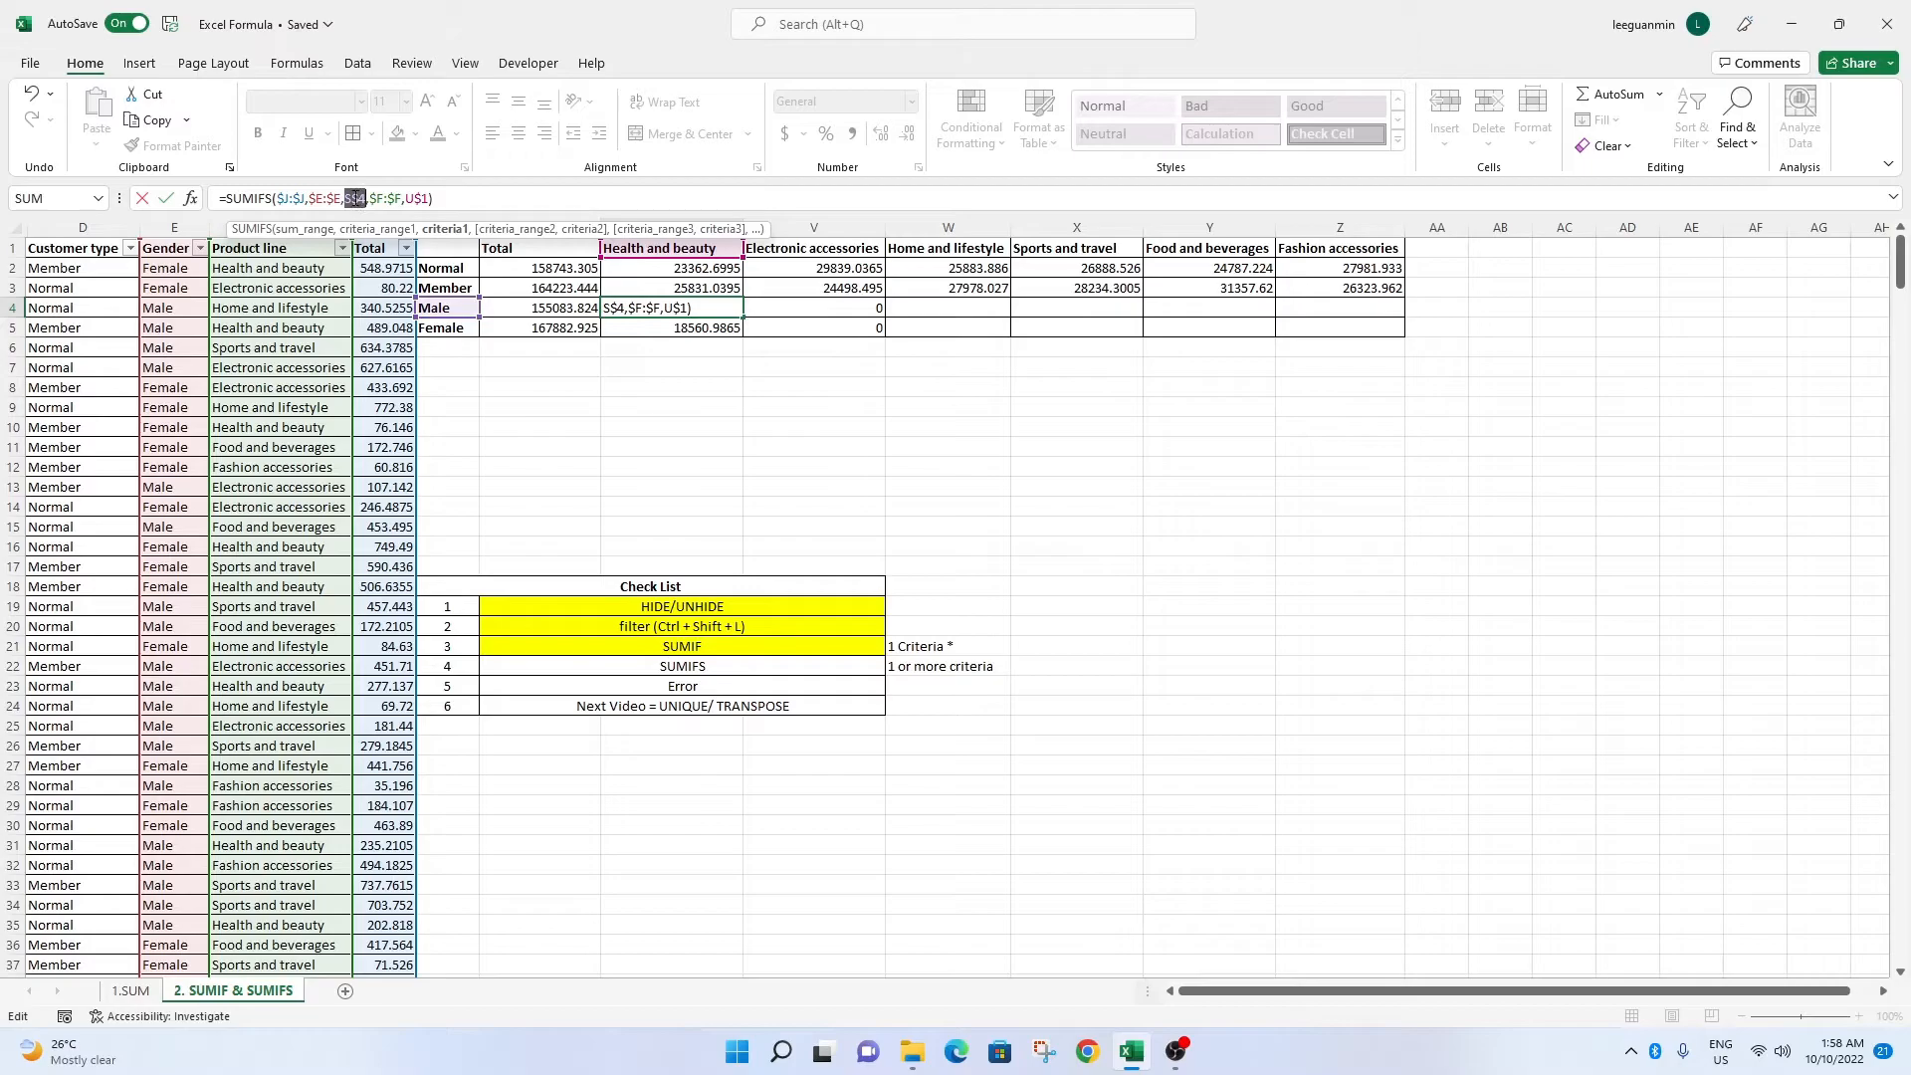
key("F4")
key("F4")
key("F4")
key("F4")
key("ctrl+Return")
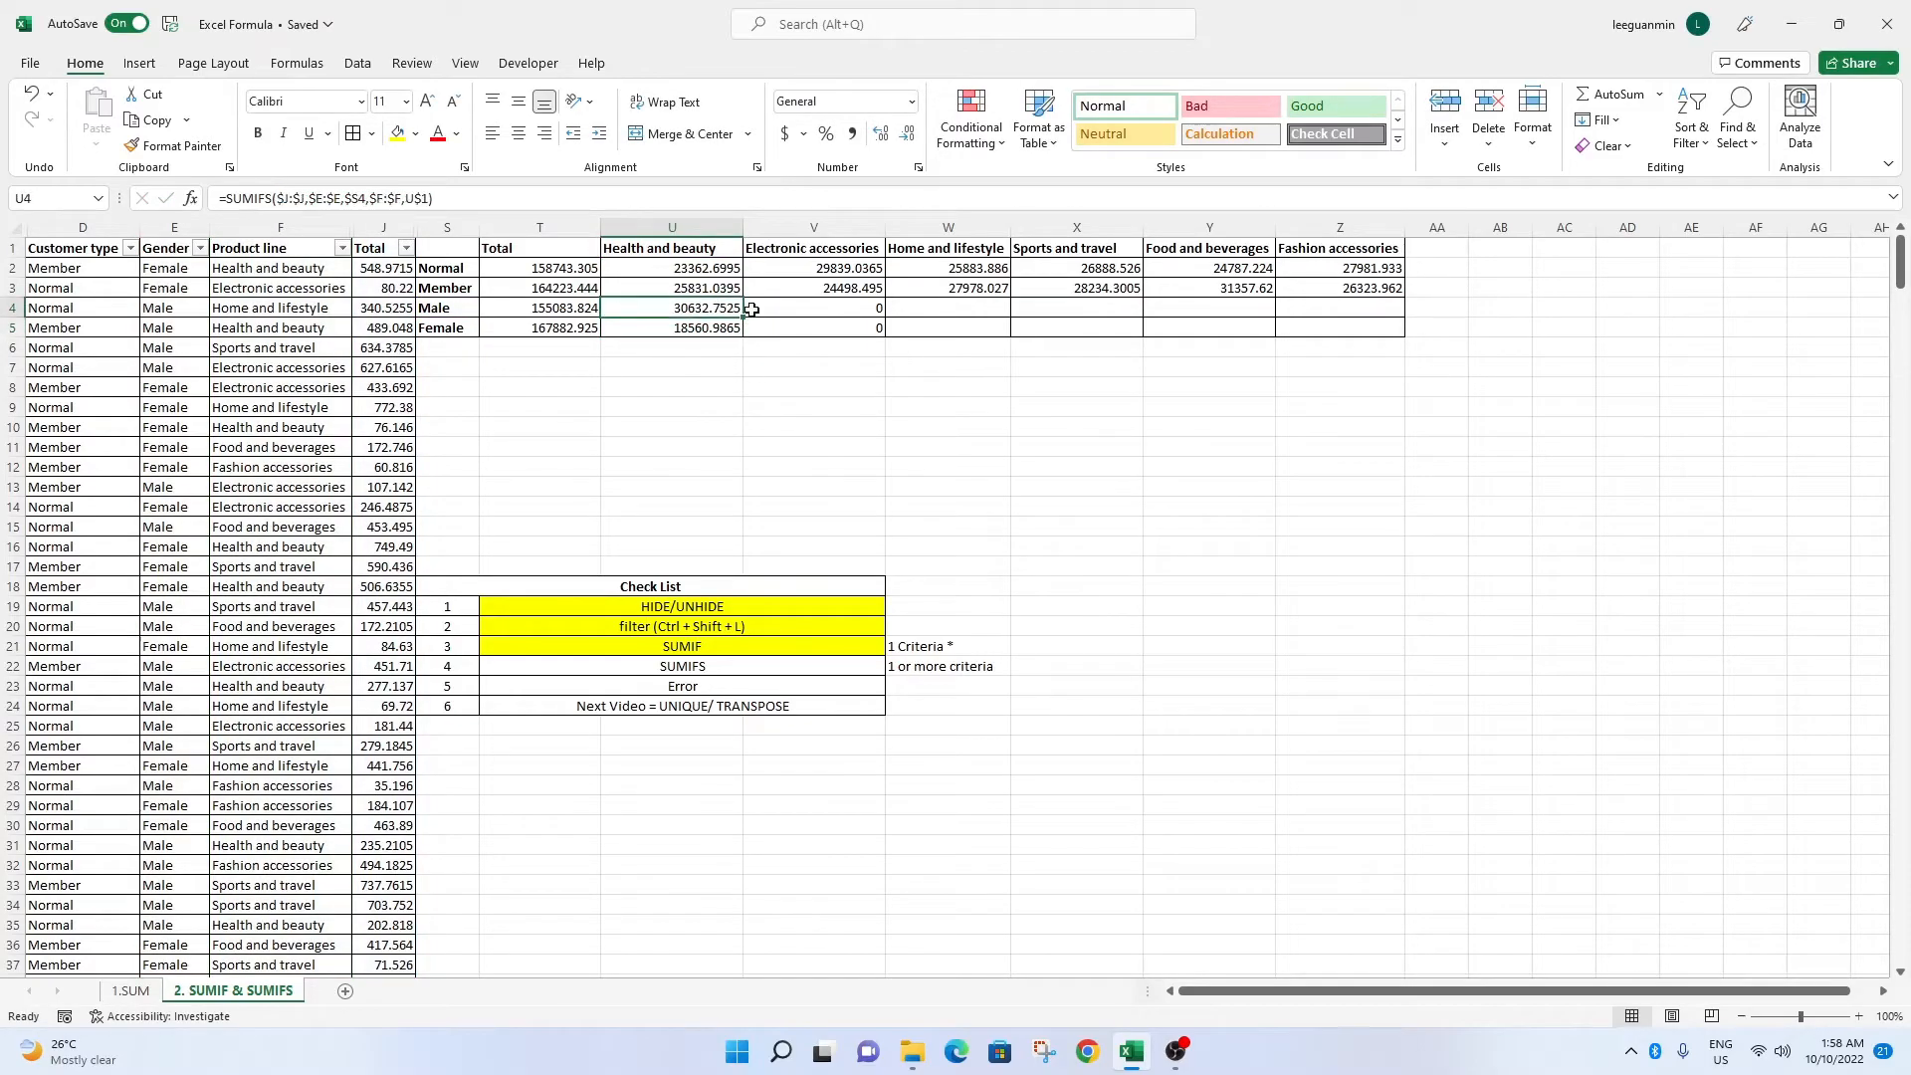
left_click_drag(744, 315, 1393, 317)
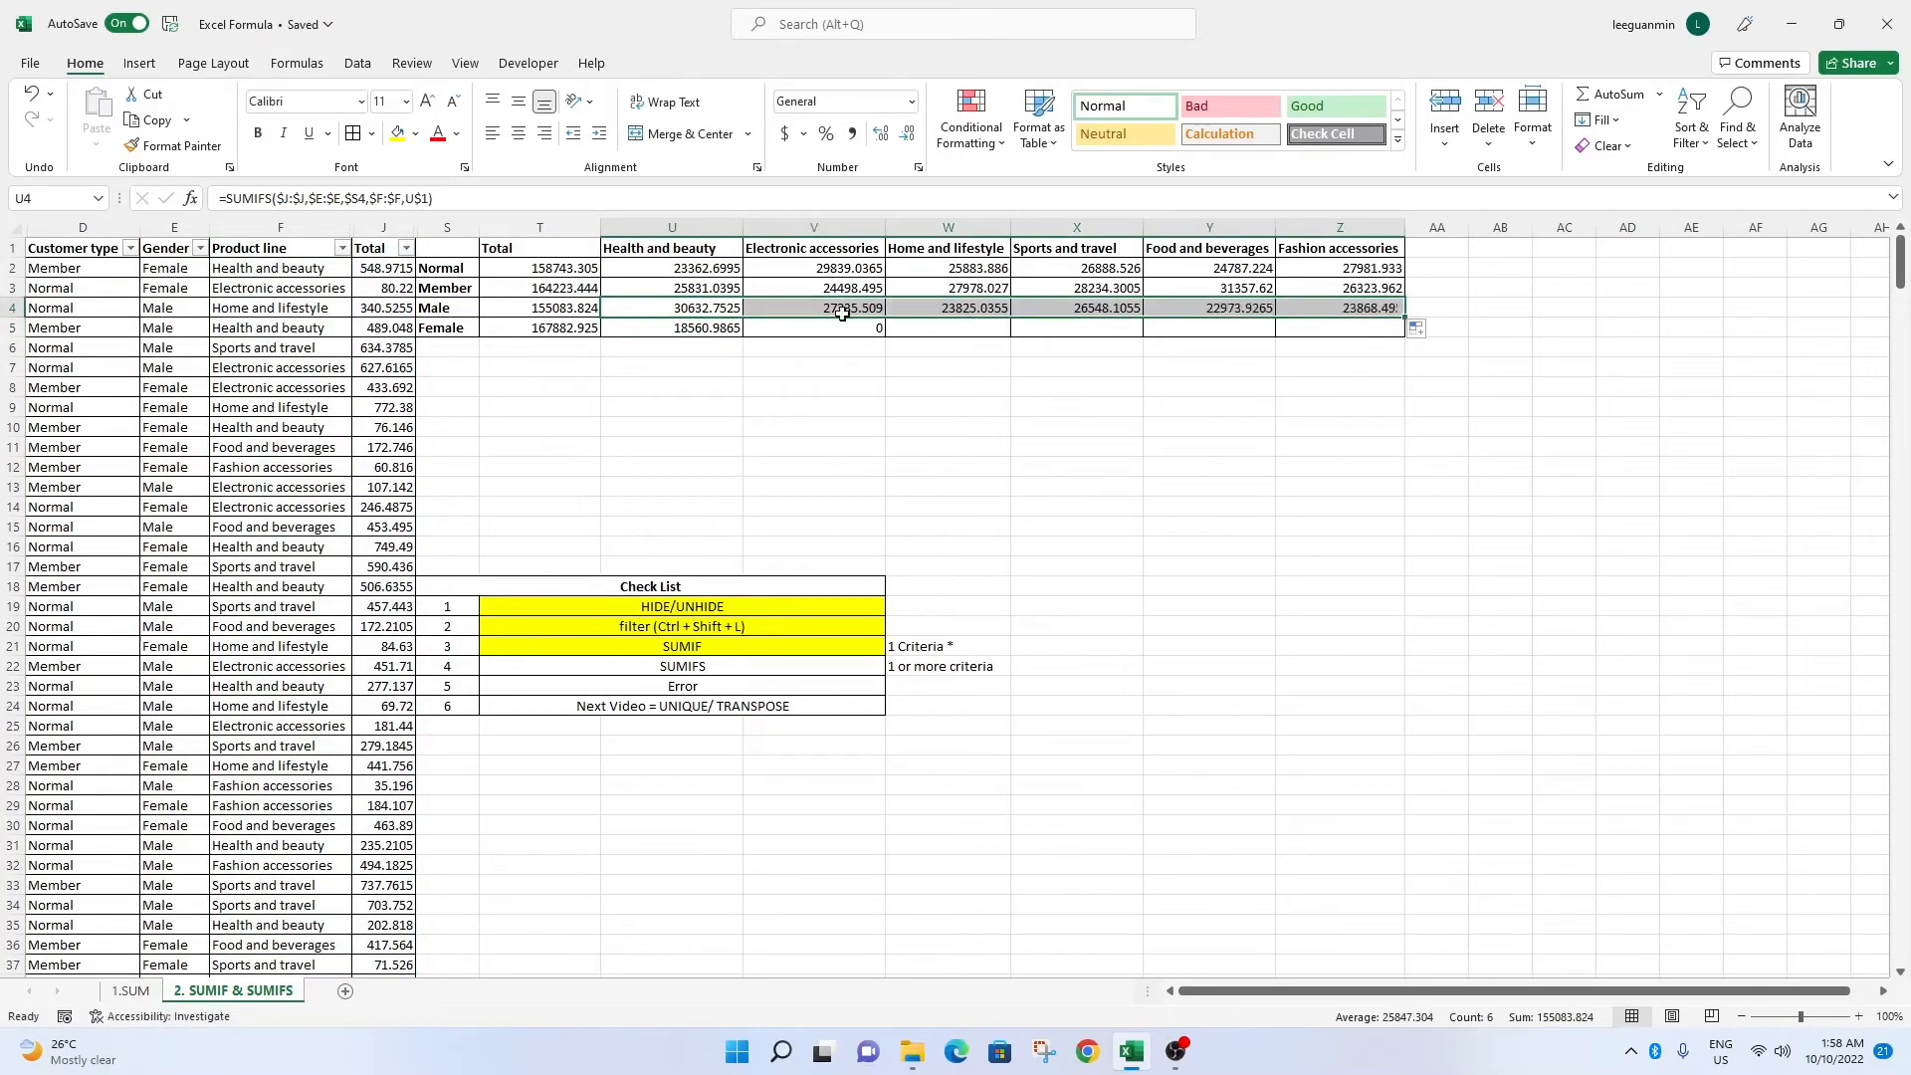
Fill the Electronic accessories SUMIFS formula from V4 down to V5.
left_click(877, 312)
left_click_drag(884, 317, 1386, 345)
left_click(862, 382)
left_click(872, 332)
left_click(1077, 424)
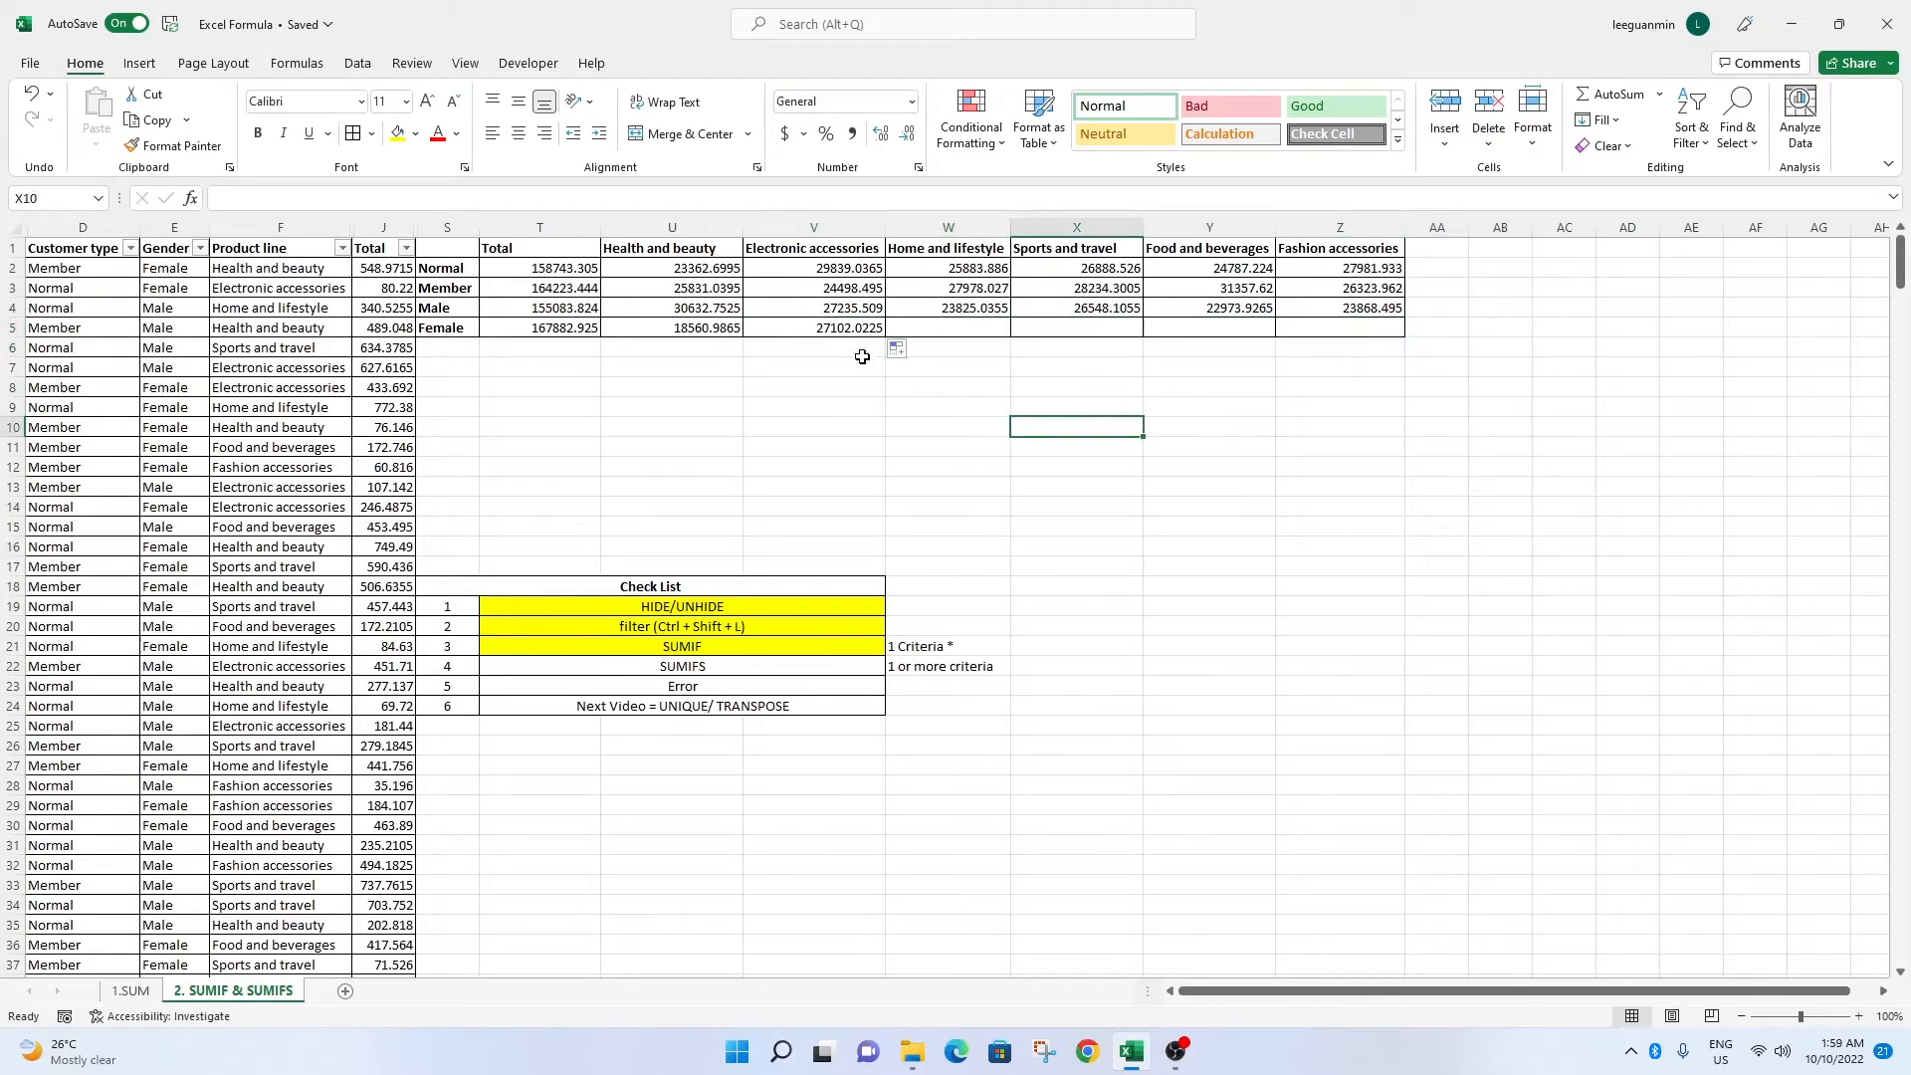
Fill the Female row's SUMIFS formula from V5 across to Z5.
left_click(846, 328)
left_click_drag(886, 337, 1339, 373)
left_click(1229, 452)
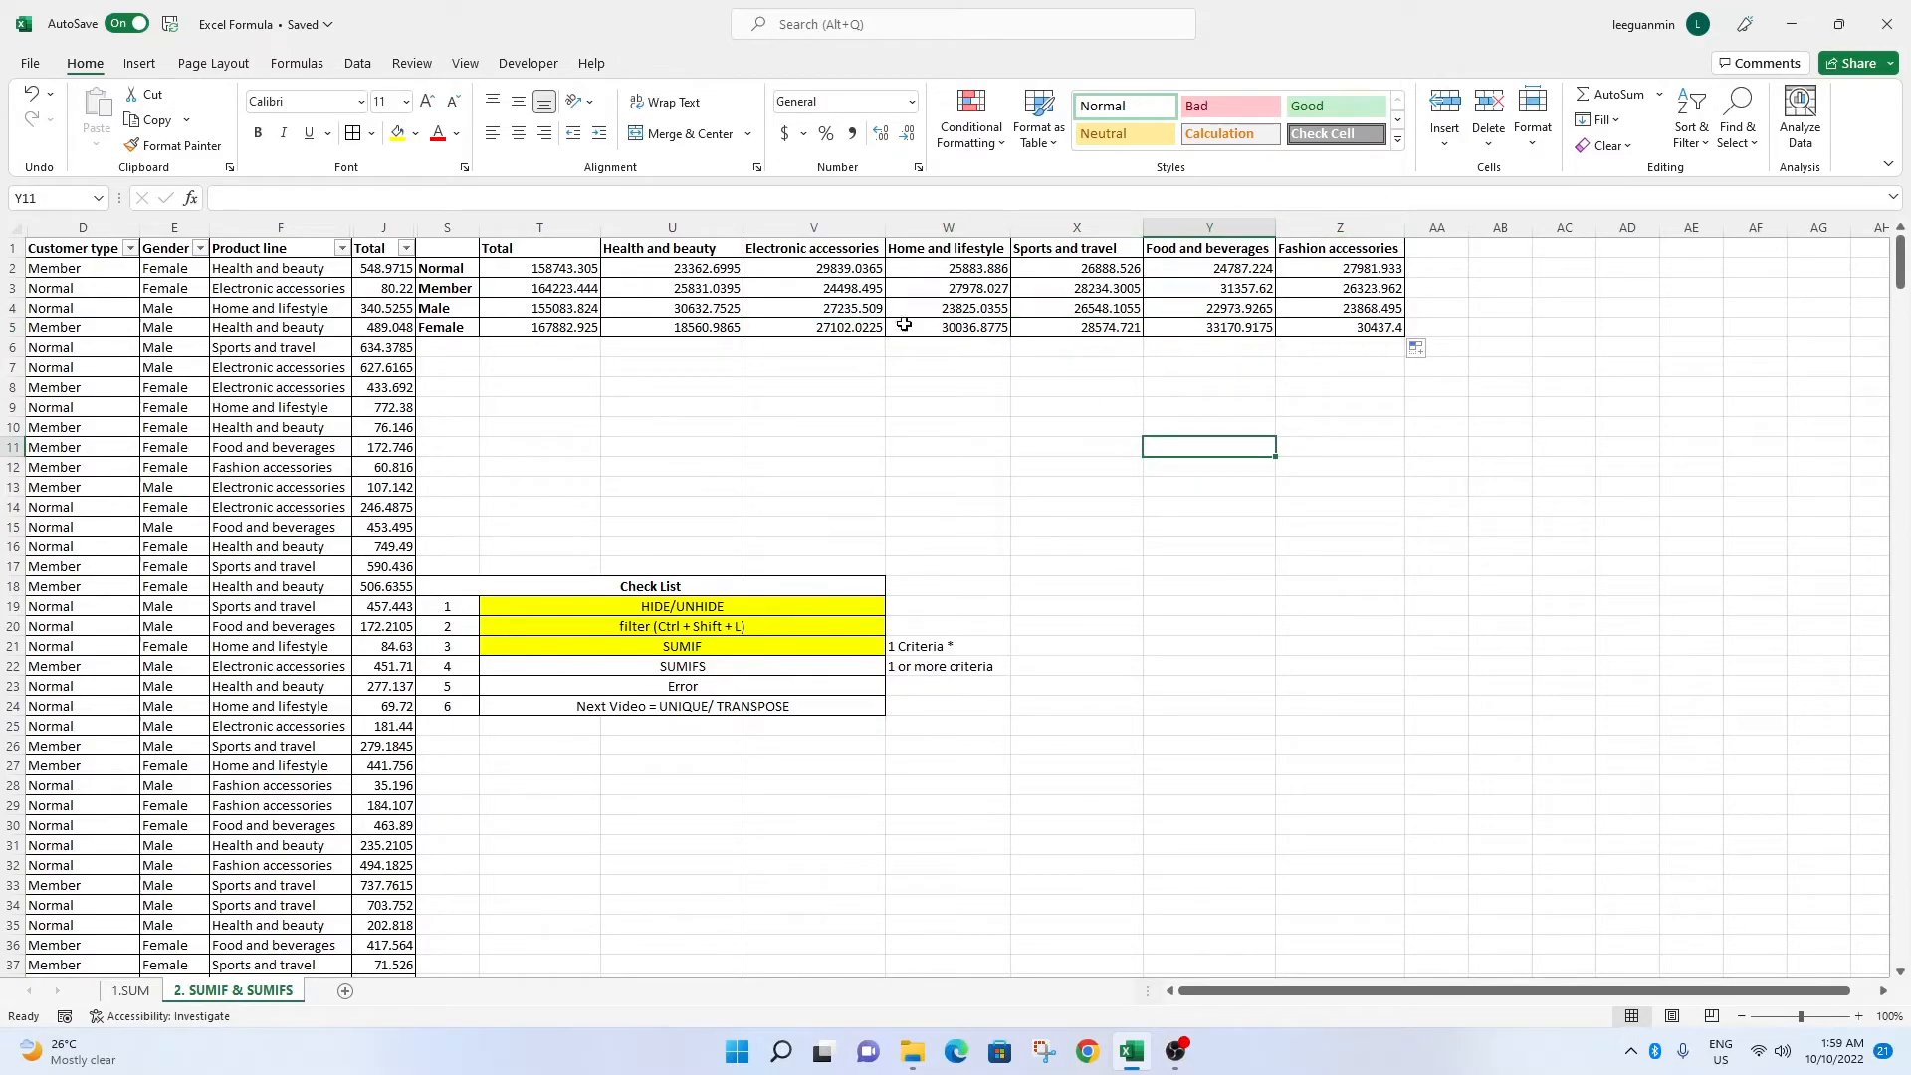
Inspect the Female row's Total formula in T5 and Health and beauty formula in U5, checking their ranges and criteria.
left_click(551, 331)
left_click(405, 194)
left_click(605, 413)
left_click(681, 335)
left_click(426, 200)
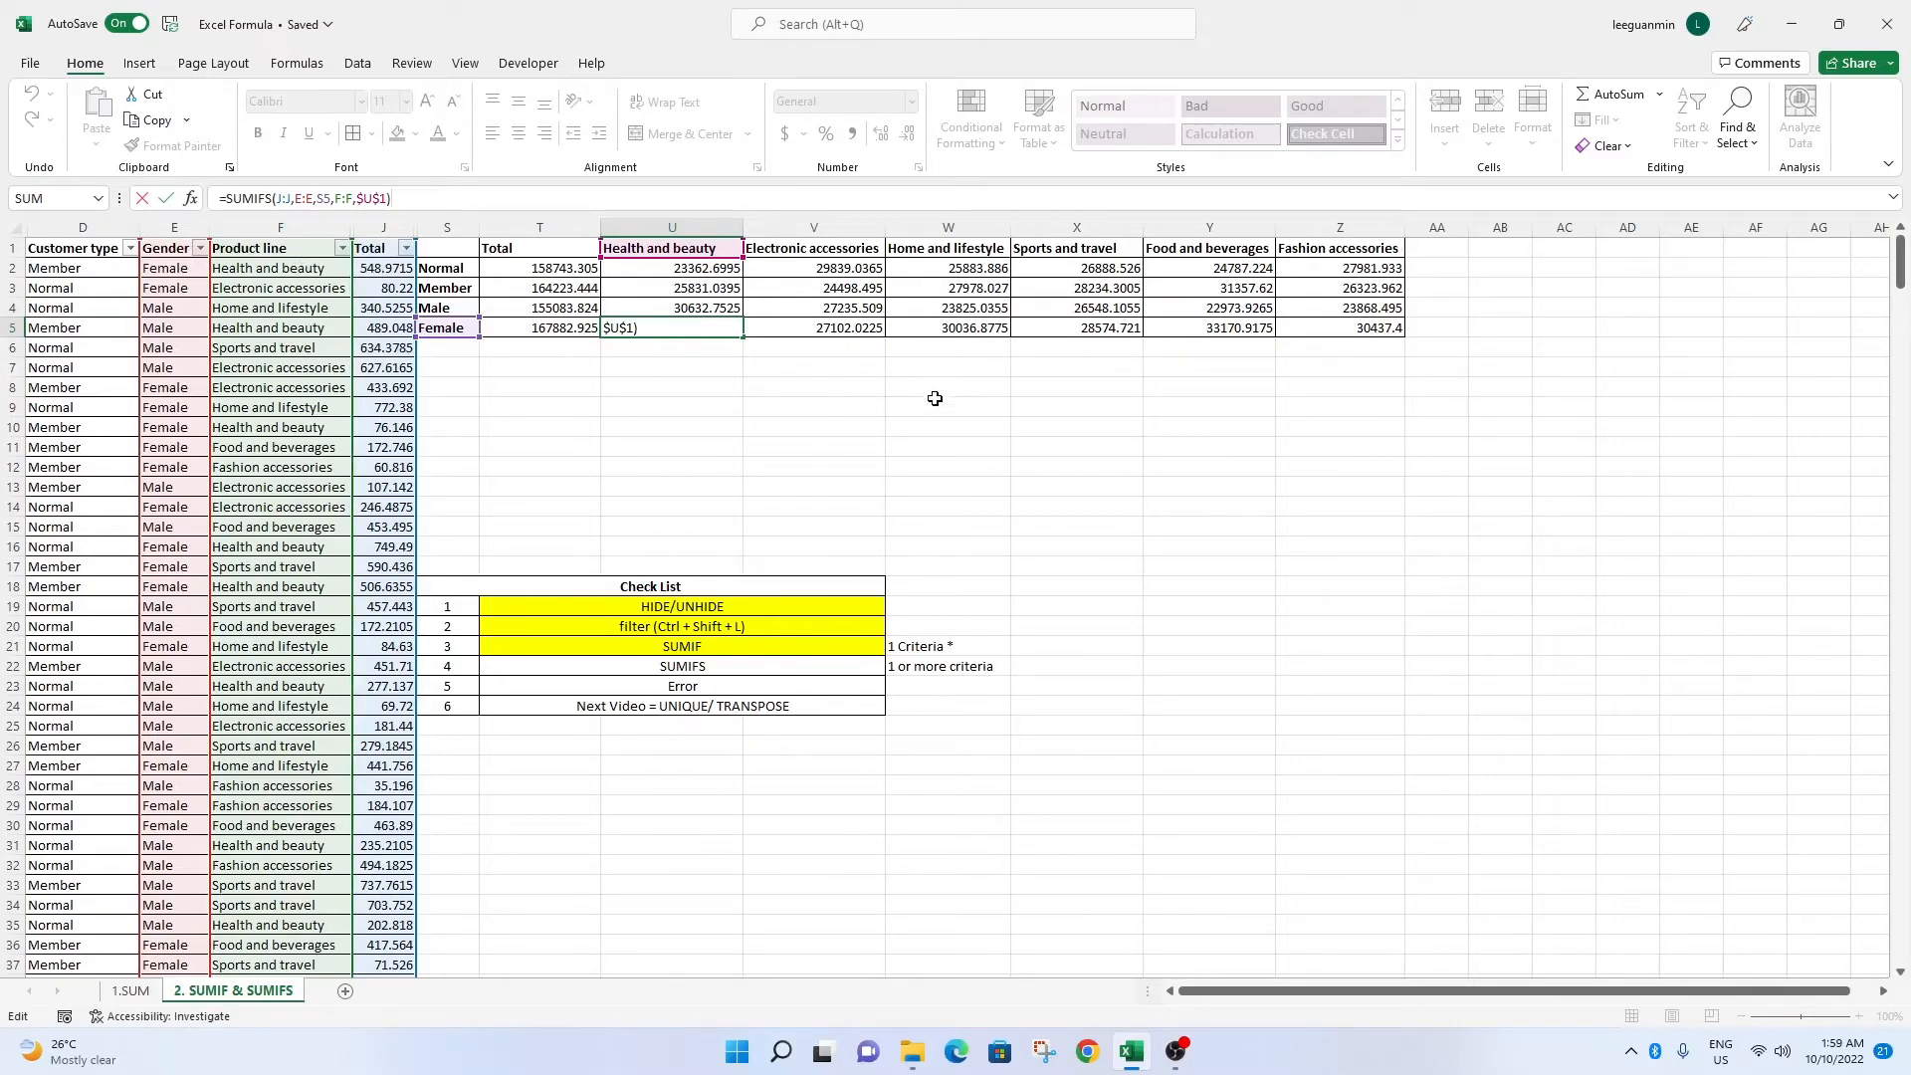
left_click(946, 446)
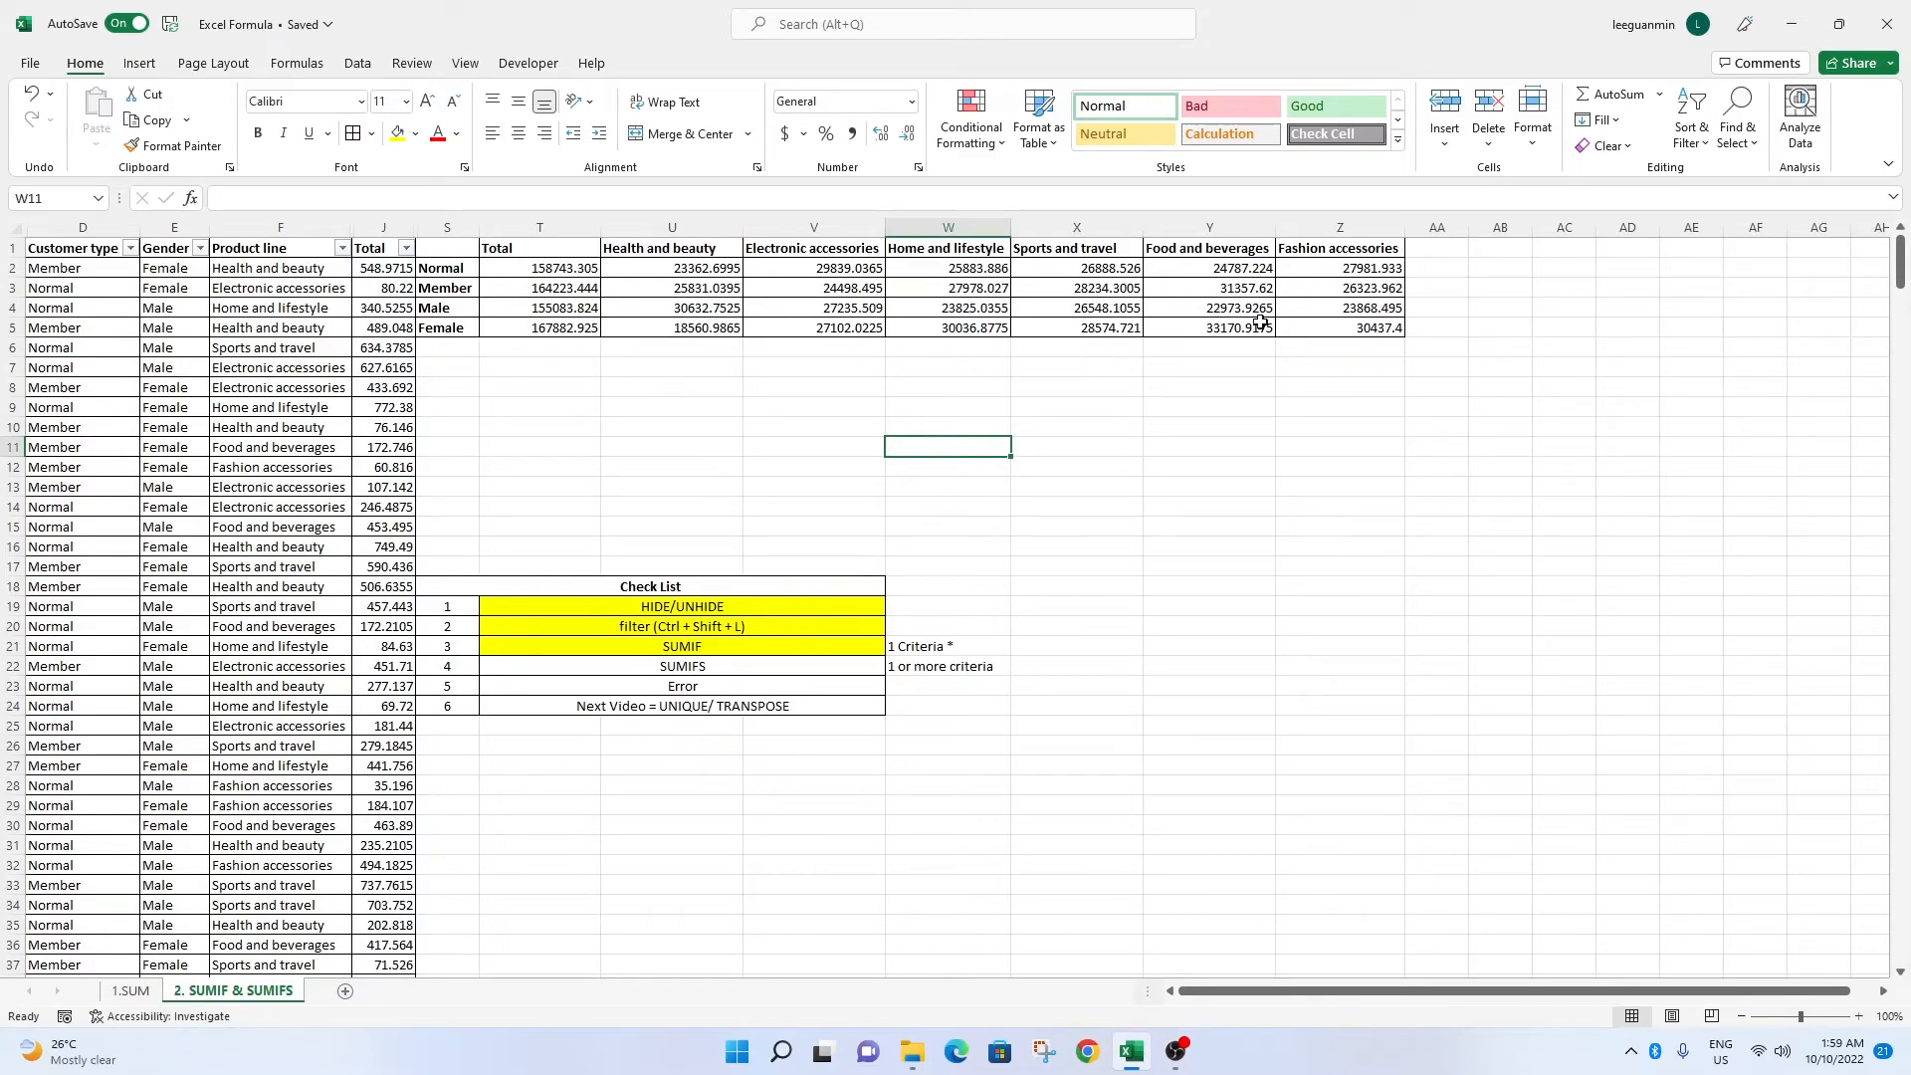
Highlight the SUMIFS and Error items in the Check List with yellow fill.
left_click(672, 663)
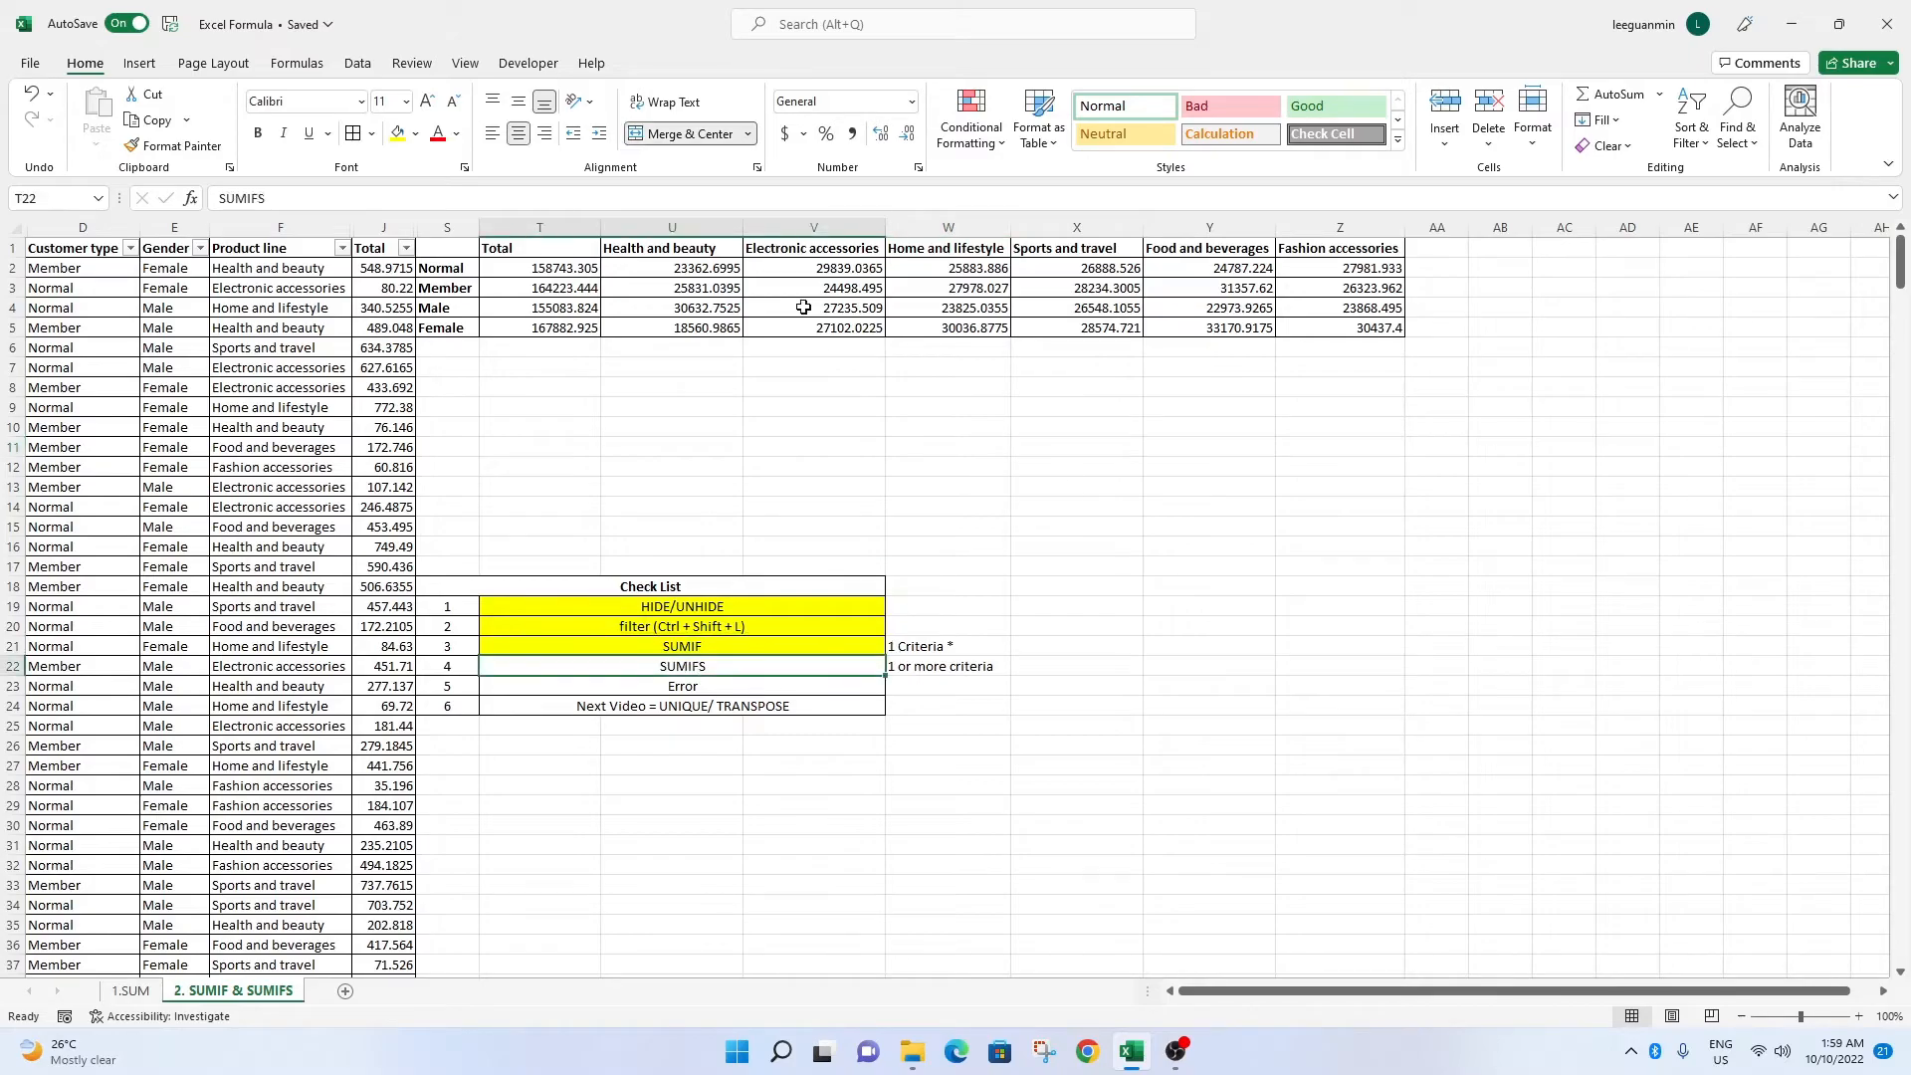
left_click(395, 133)
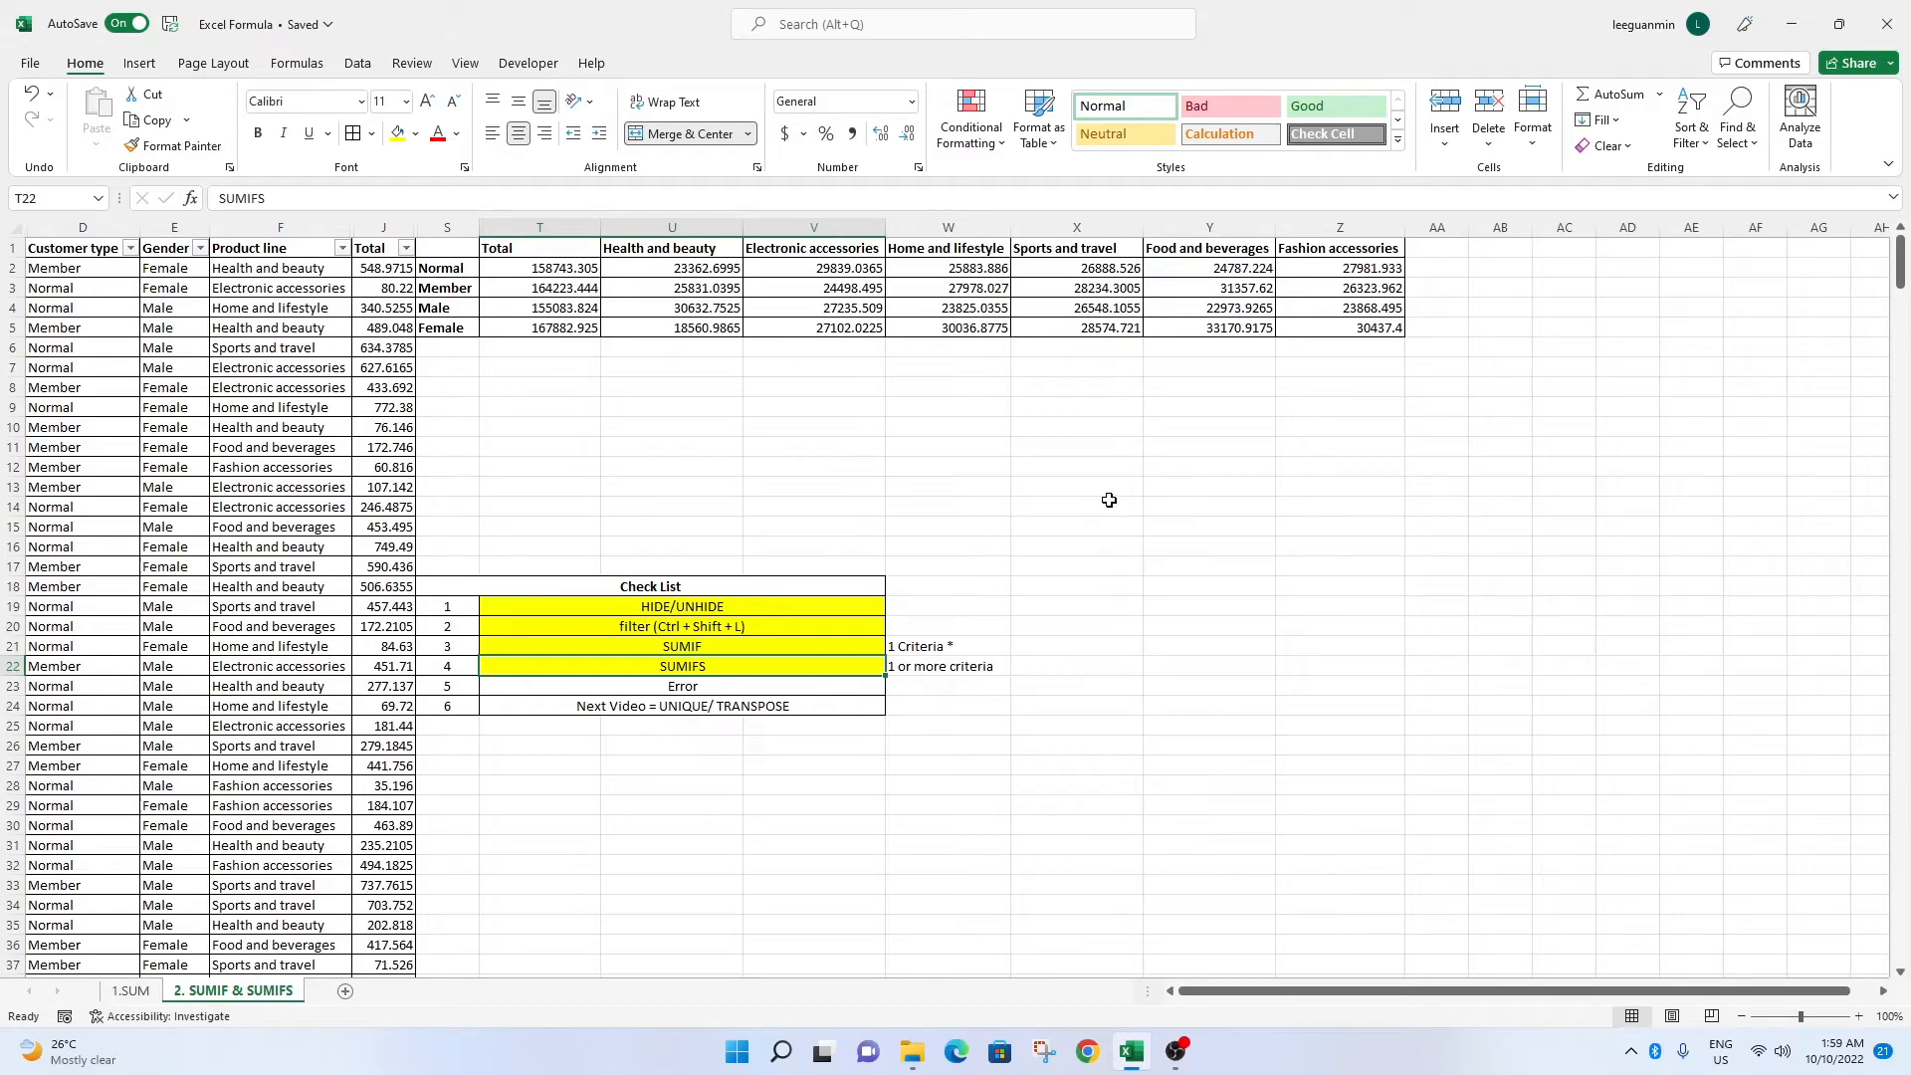
left_click(779, 686)
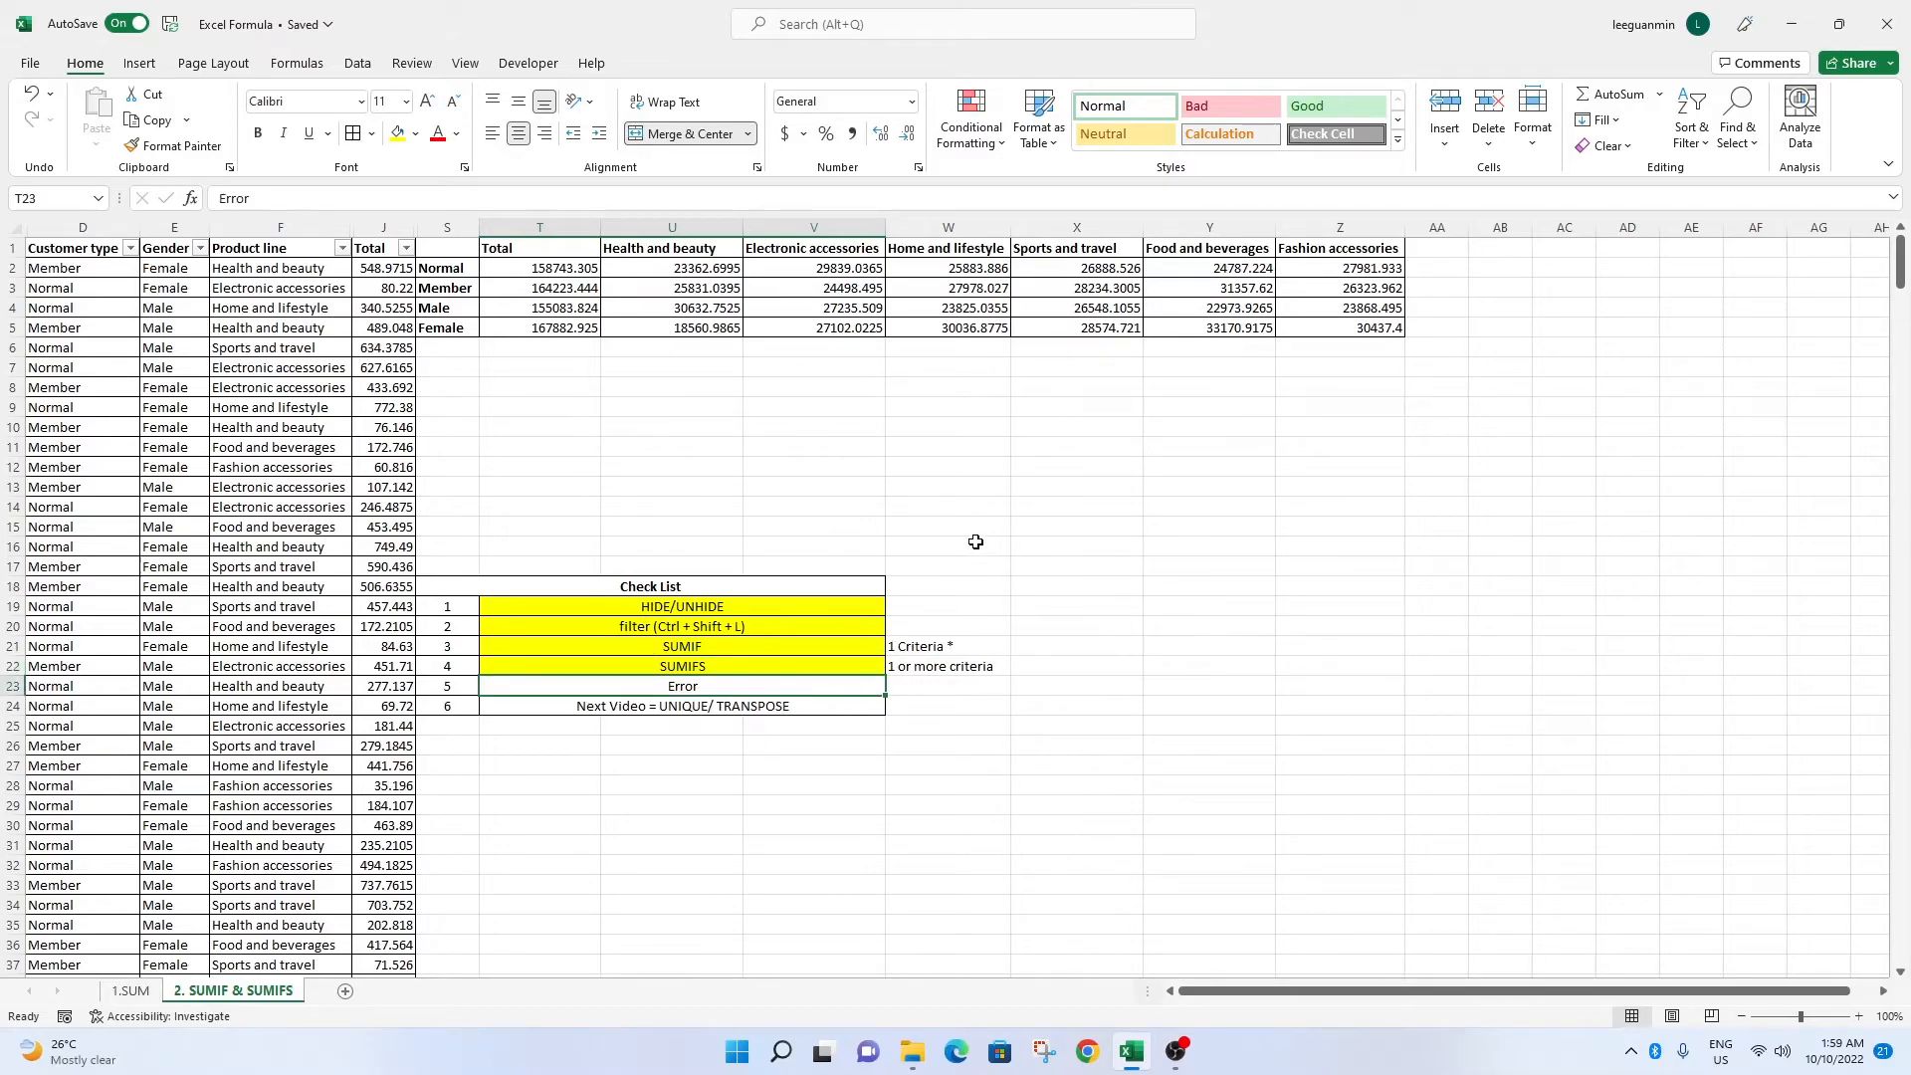
left_click(976, 543)
left_click(703, 700)
key("Up")
left_click(398, 134)
Check the SUMIFS formula in W5 and clear all product line results from U2:Z5.
left_click(1035, 325)
left_click(985, 320)
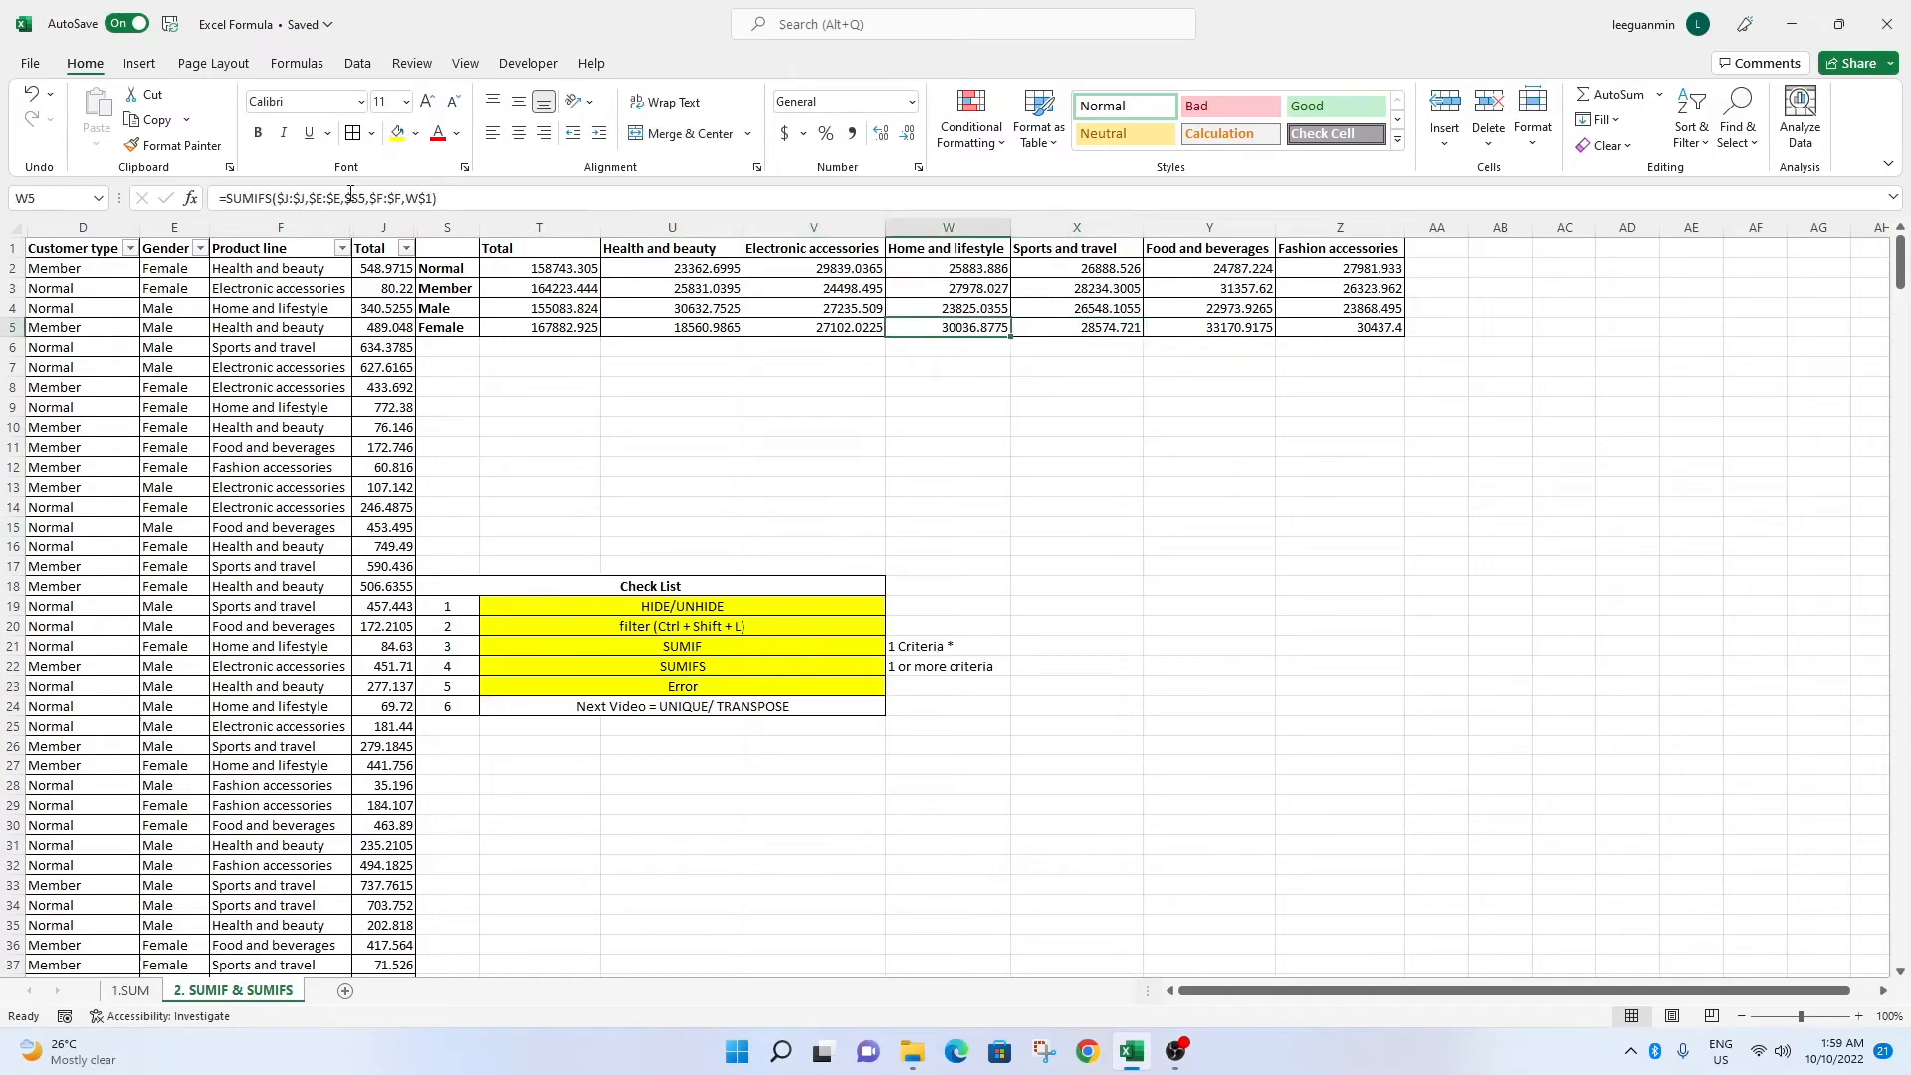
left_click(717, 390)
left_click_drag(696, 269, 1397, 321)
key("Delete")
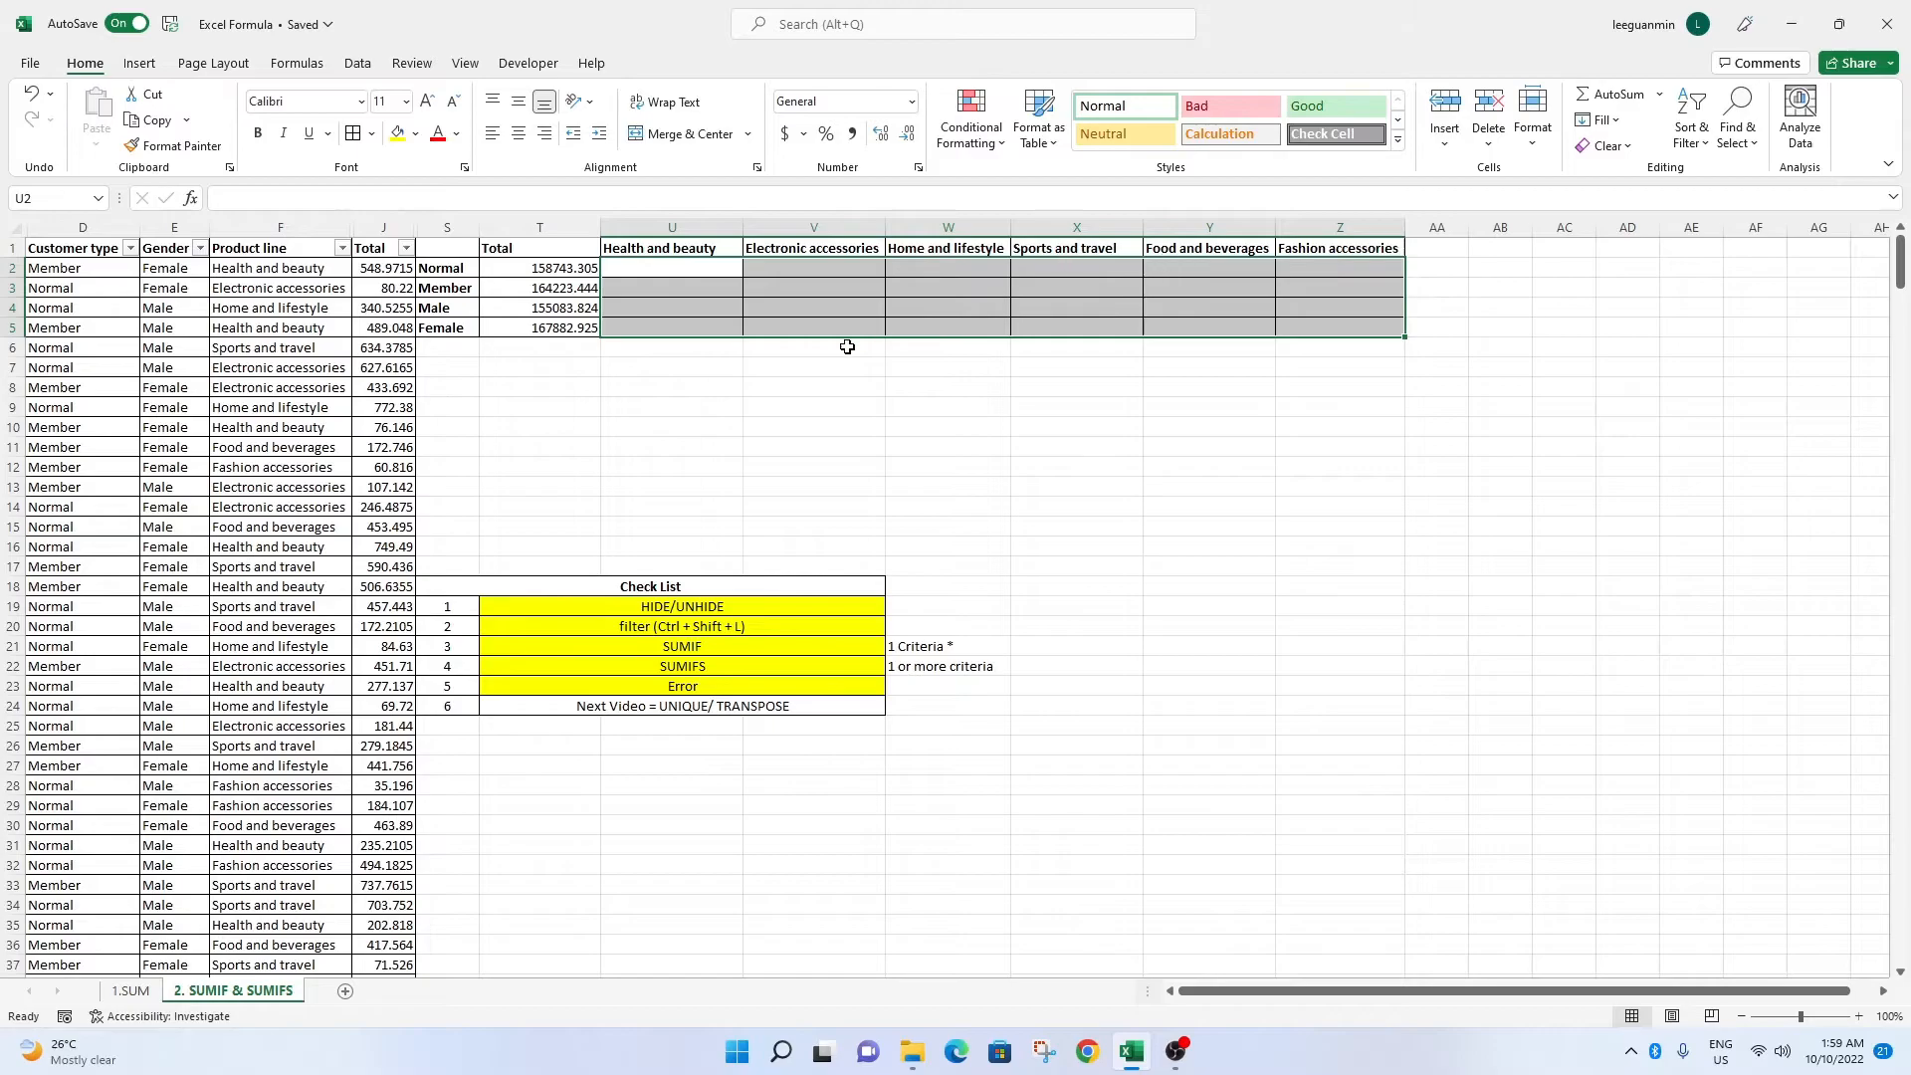
Enter a SUMIF formula in U2 with range D:D, criterion S2 and sum range J:J.
left_click(714, 260)
double_click(714, 260)
type("=sumif")
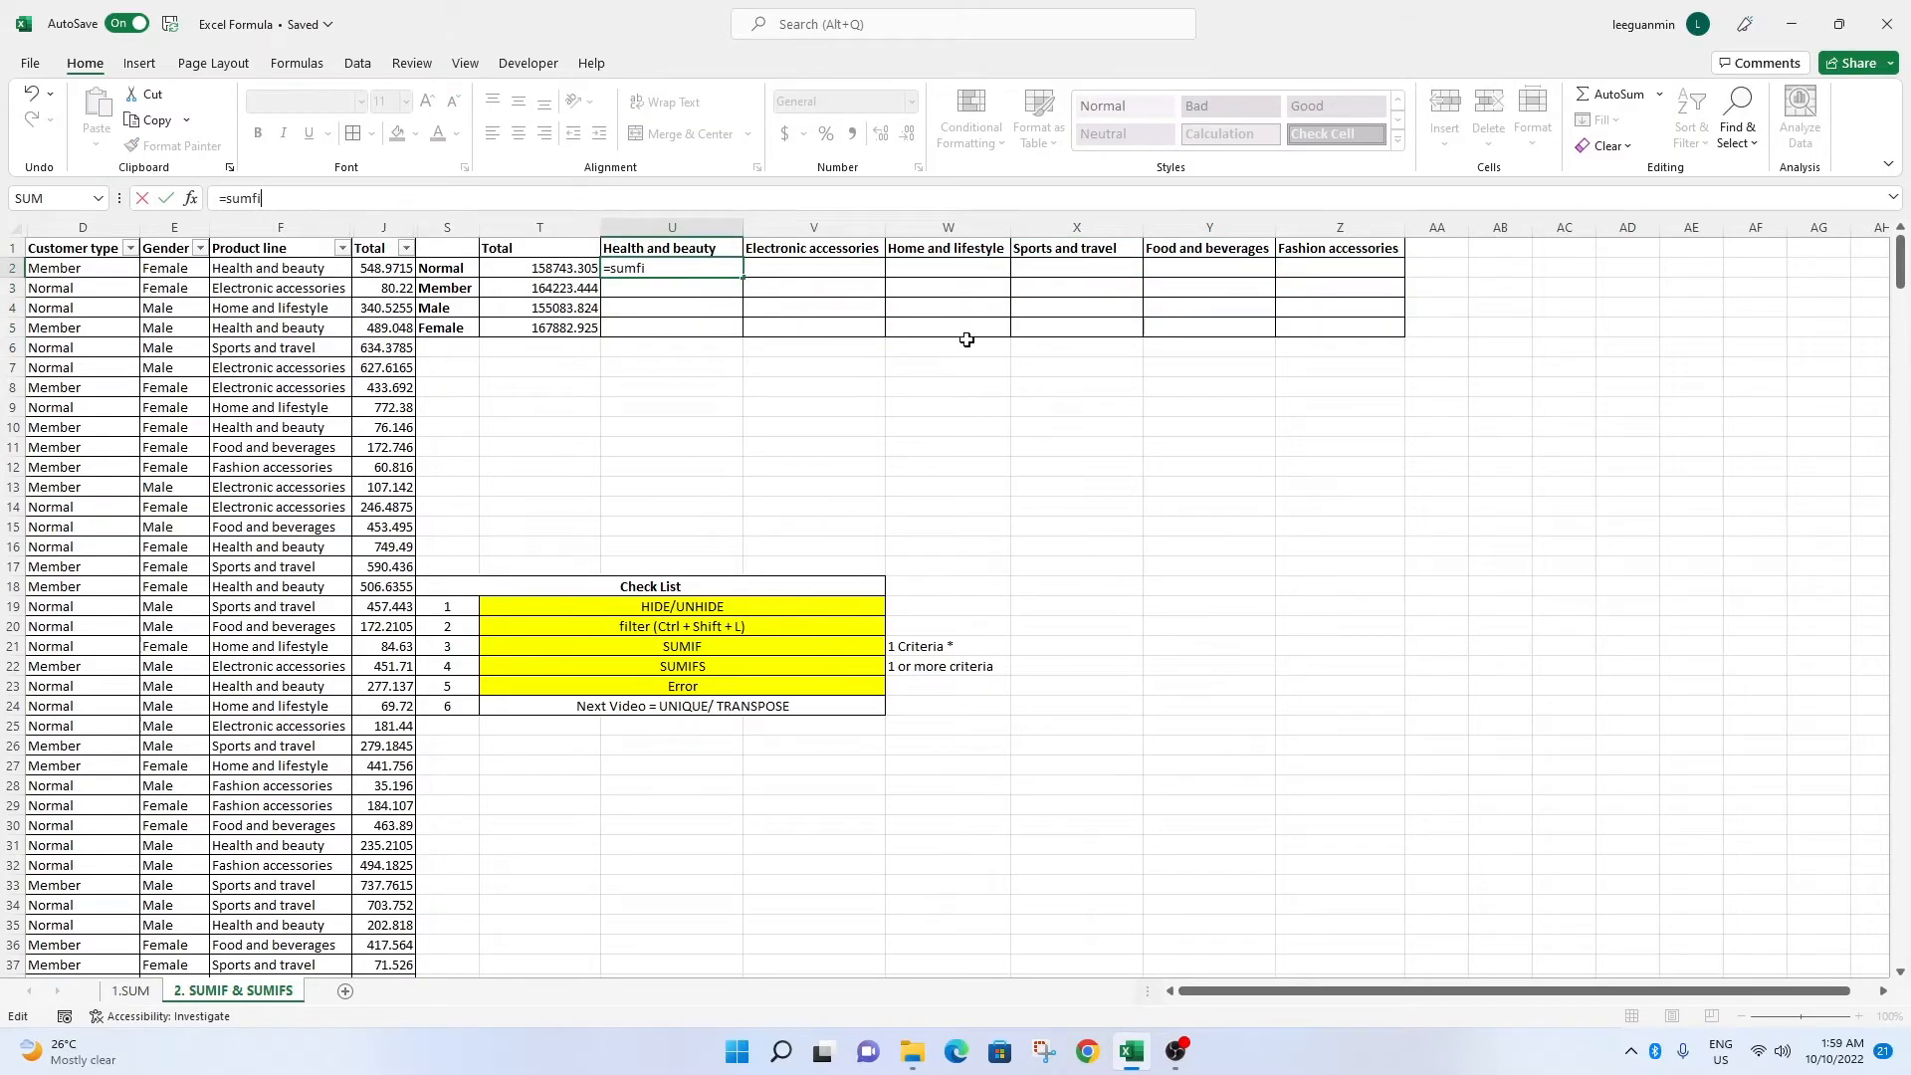
type("(*")
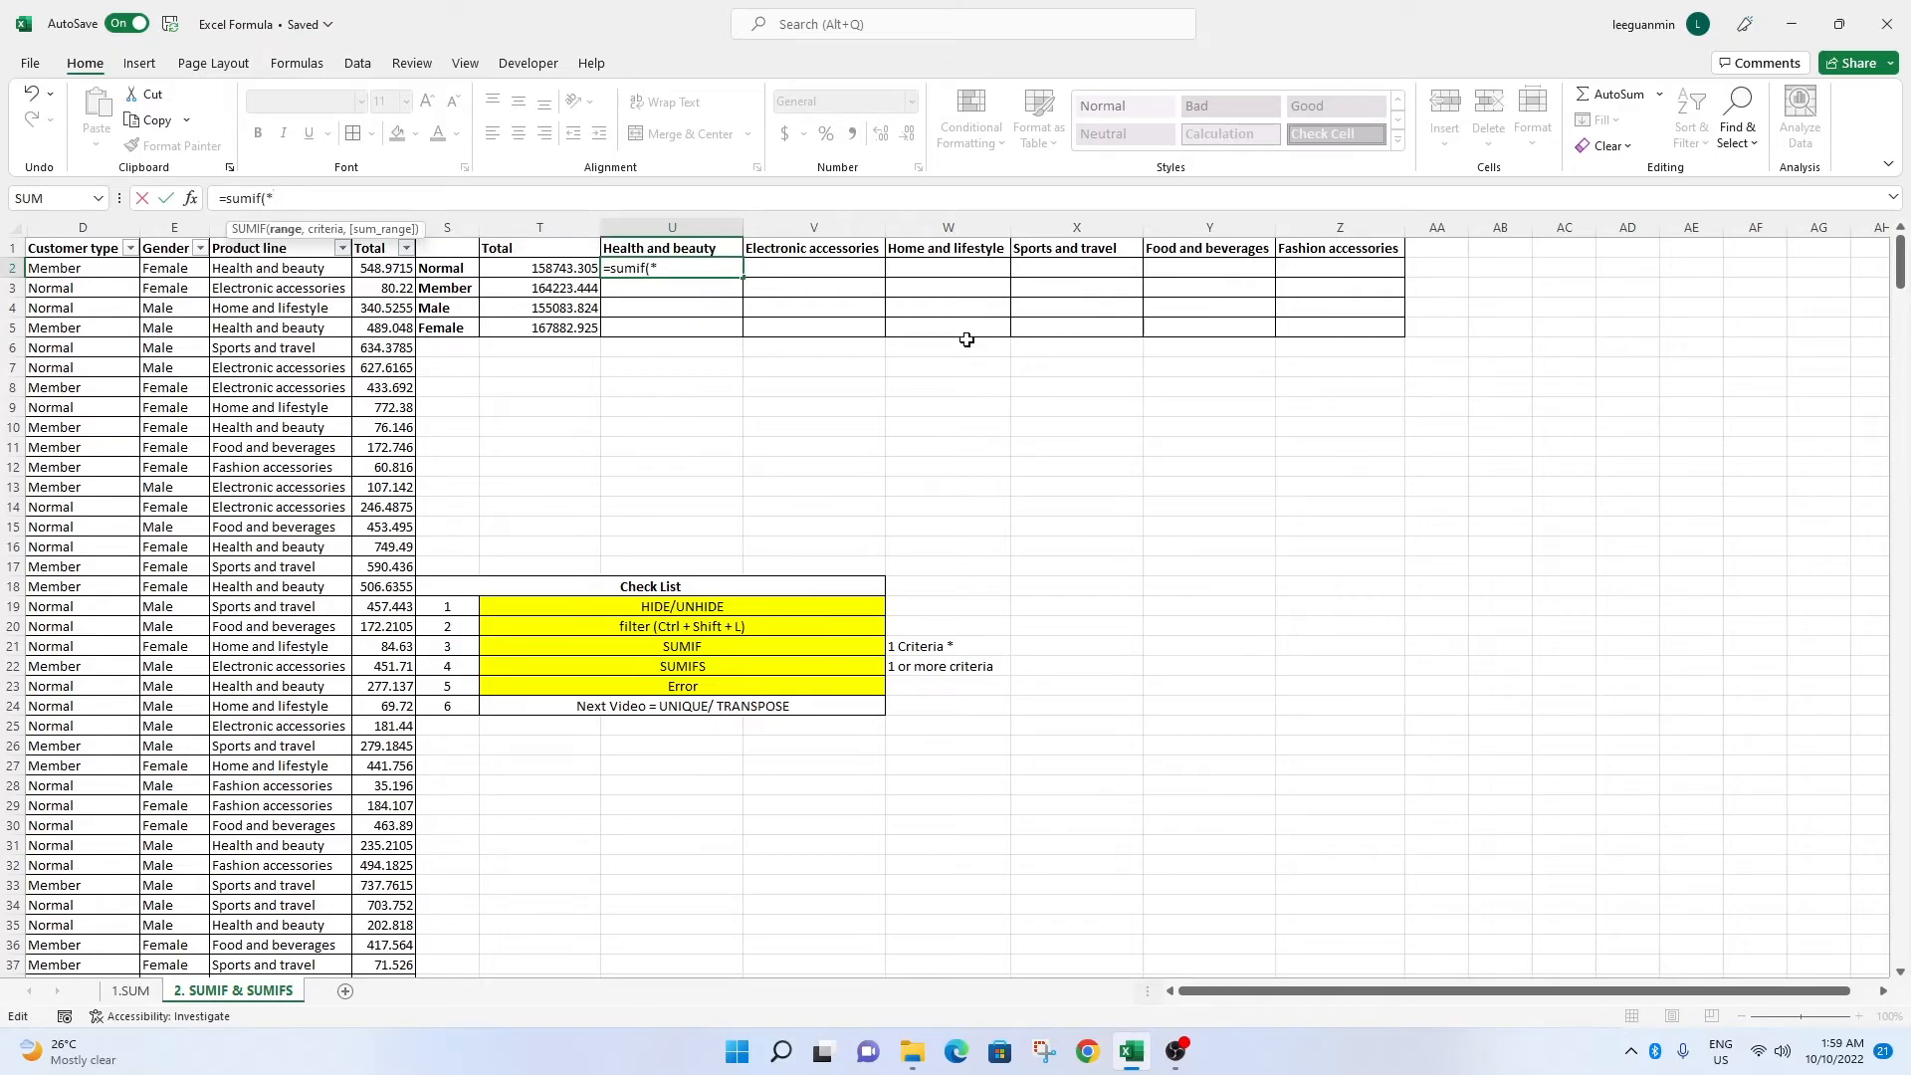
left_click(103, 228)
type(",")
left_click(445, 268)
type(",")
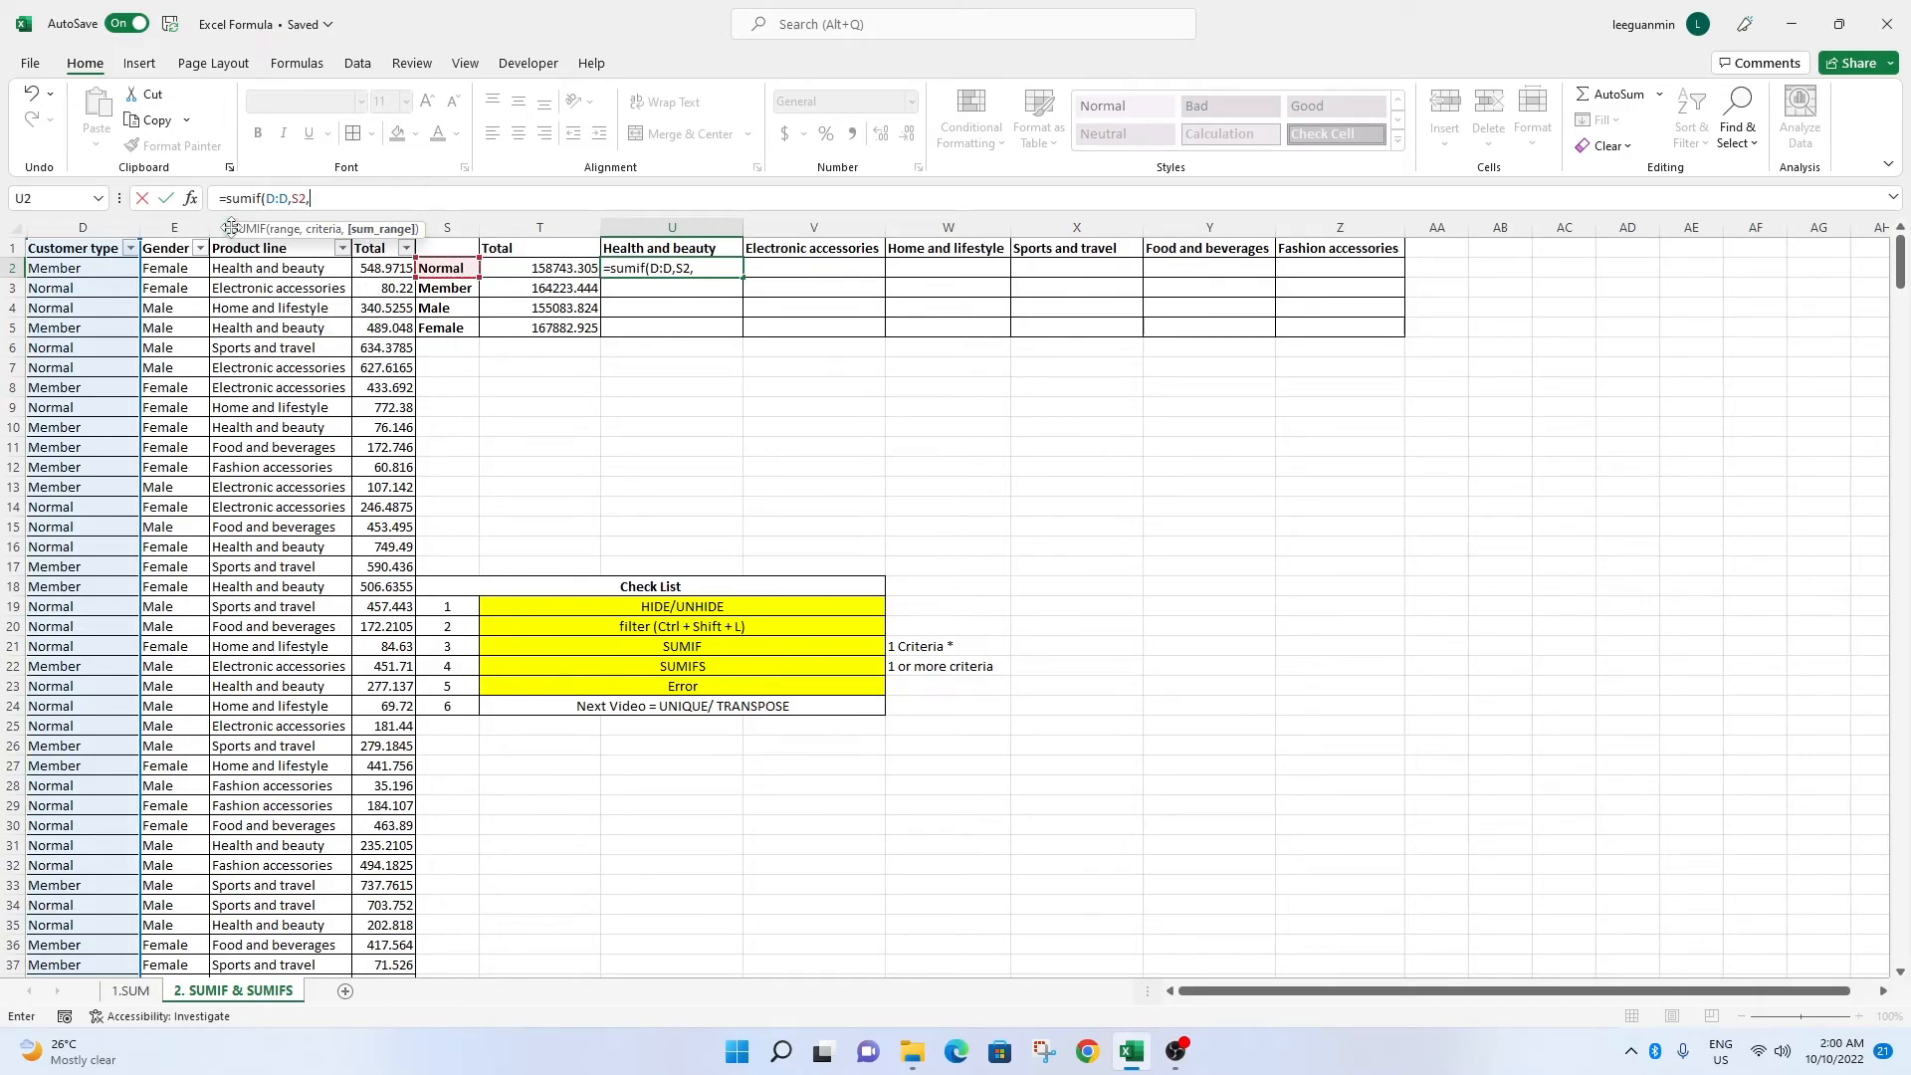
left_click(406, 227)
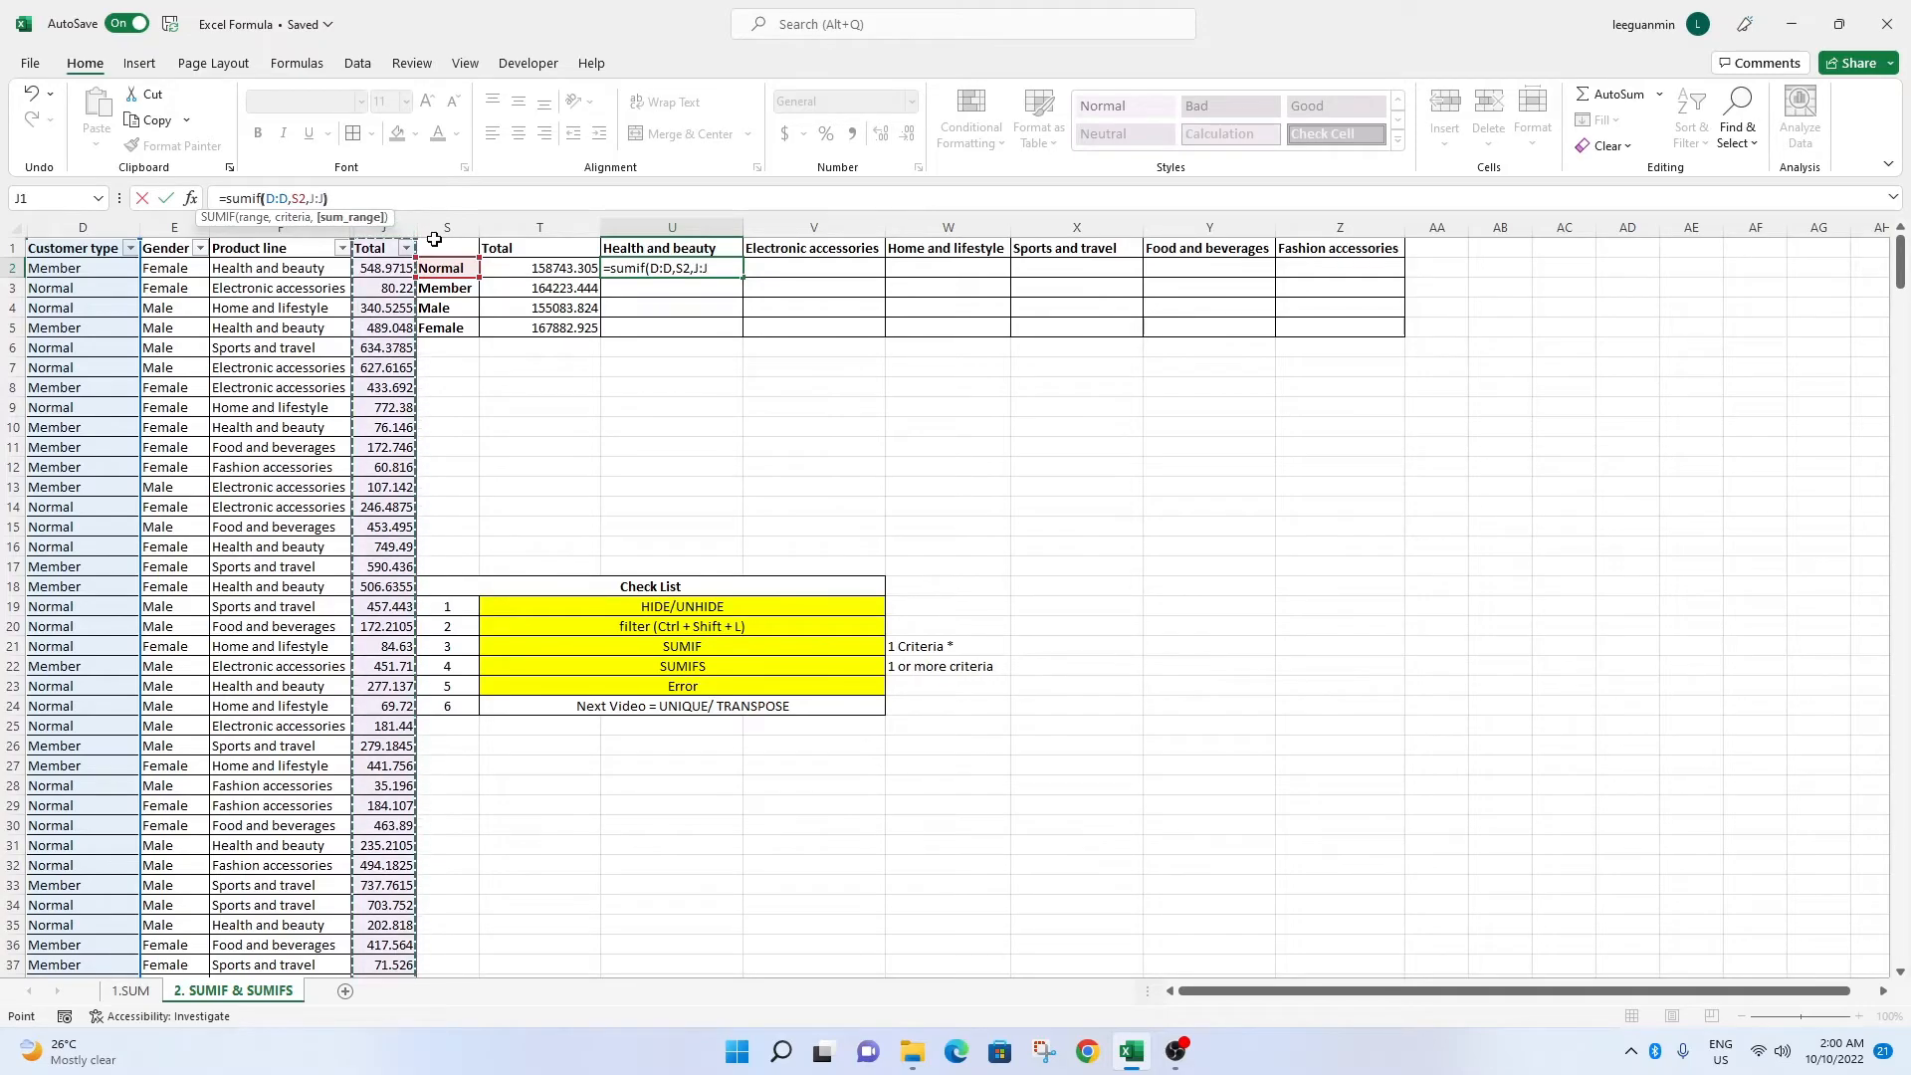
key("Return")
Change the criterion in U2's SUMIF formula to the Male label in S4.
double_click(686, 268)
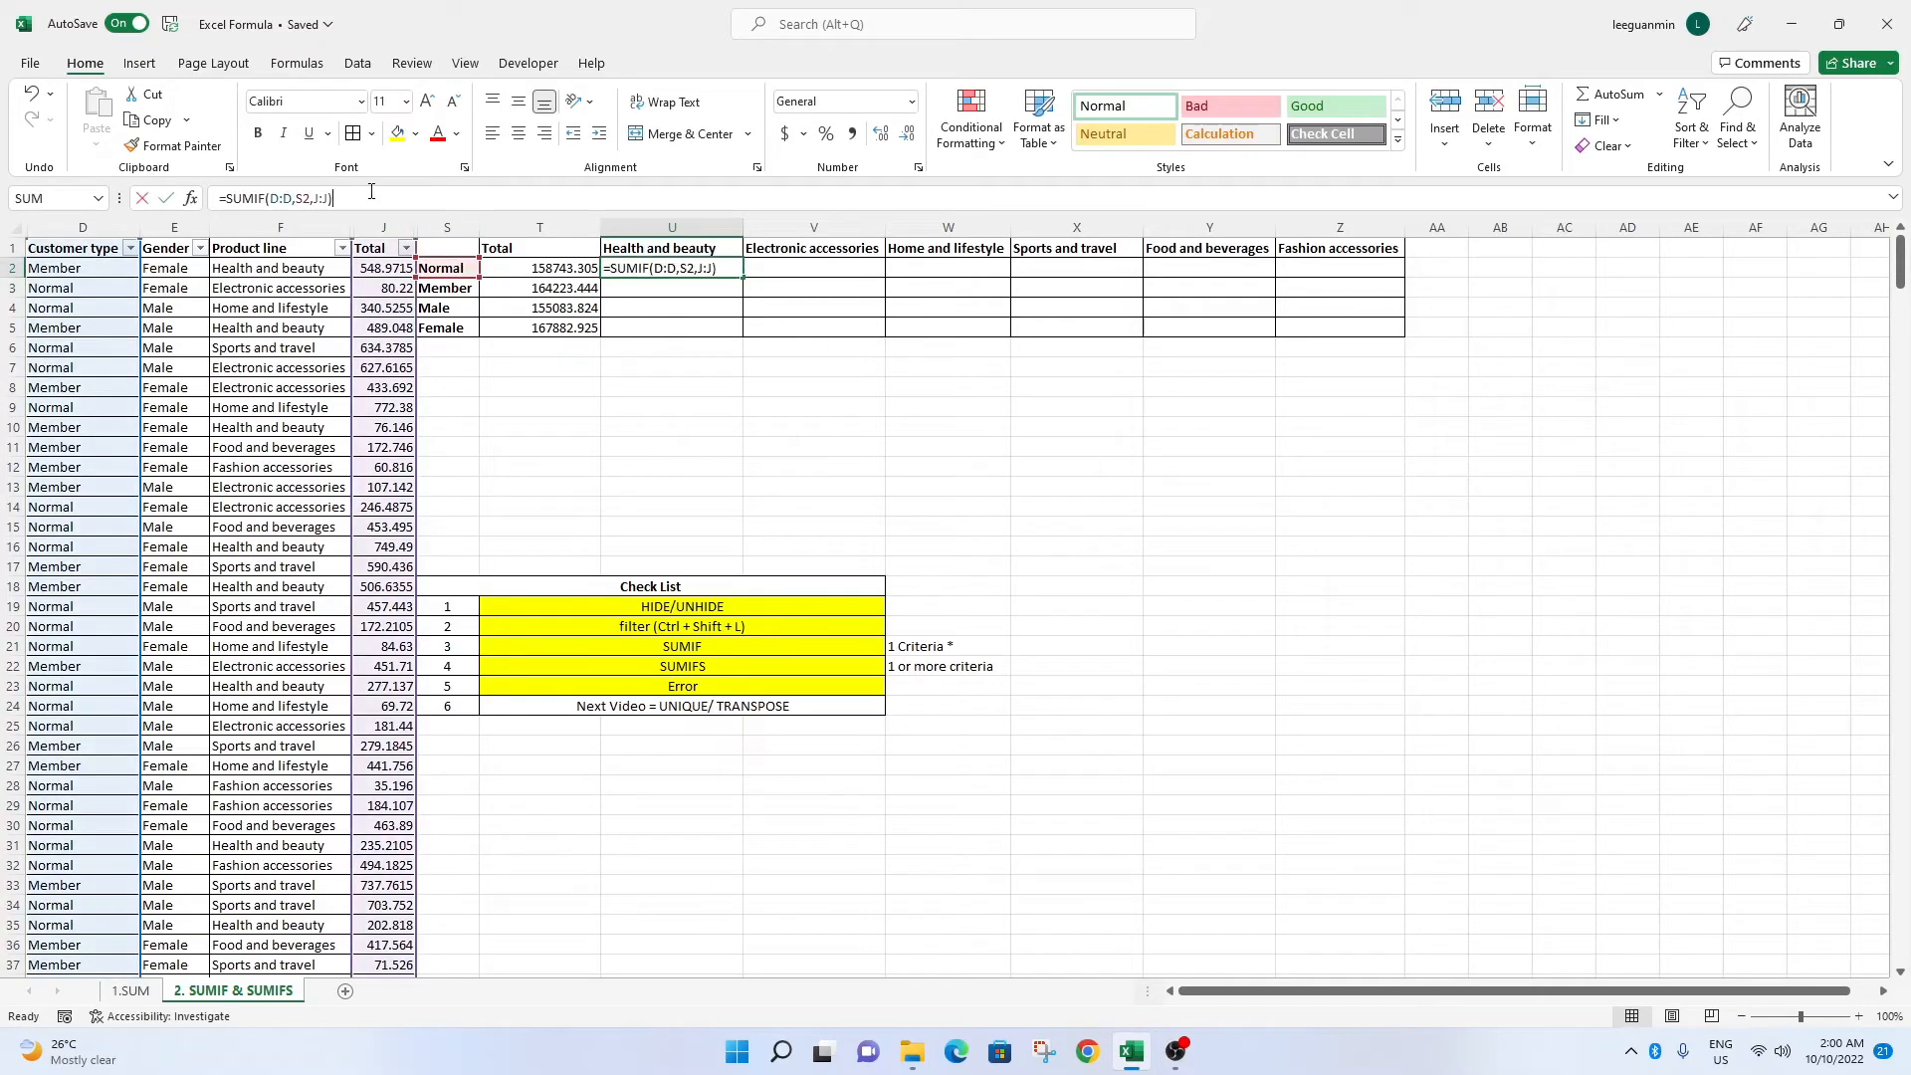
left_click_drag(481, 266, 459, 326)
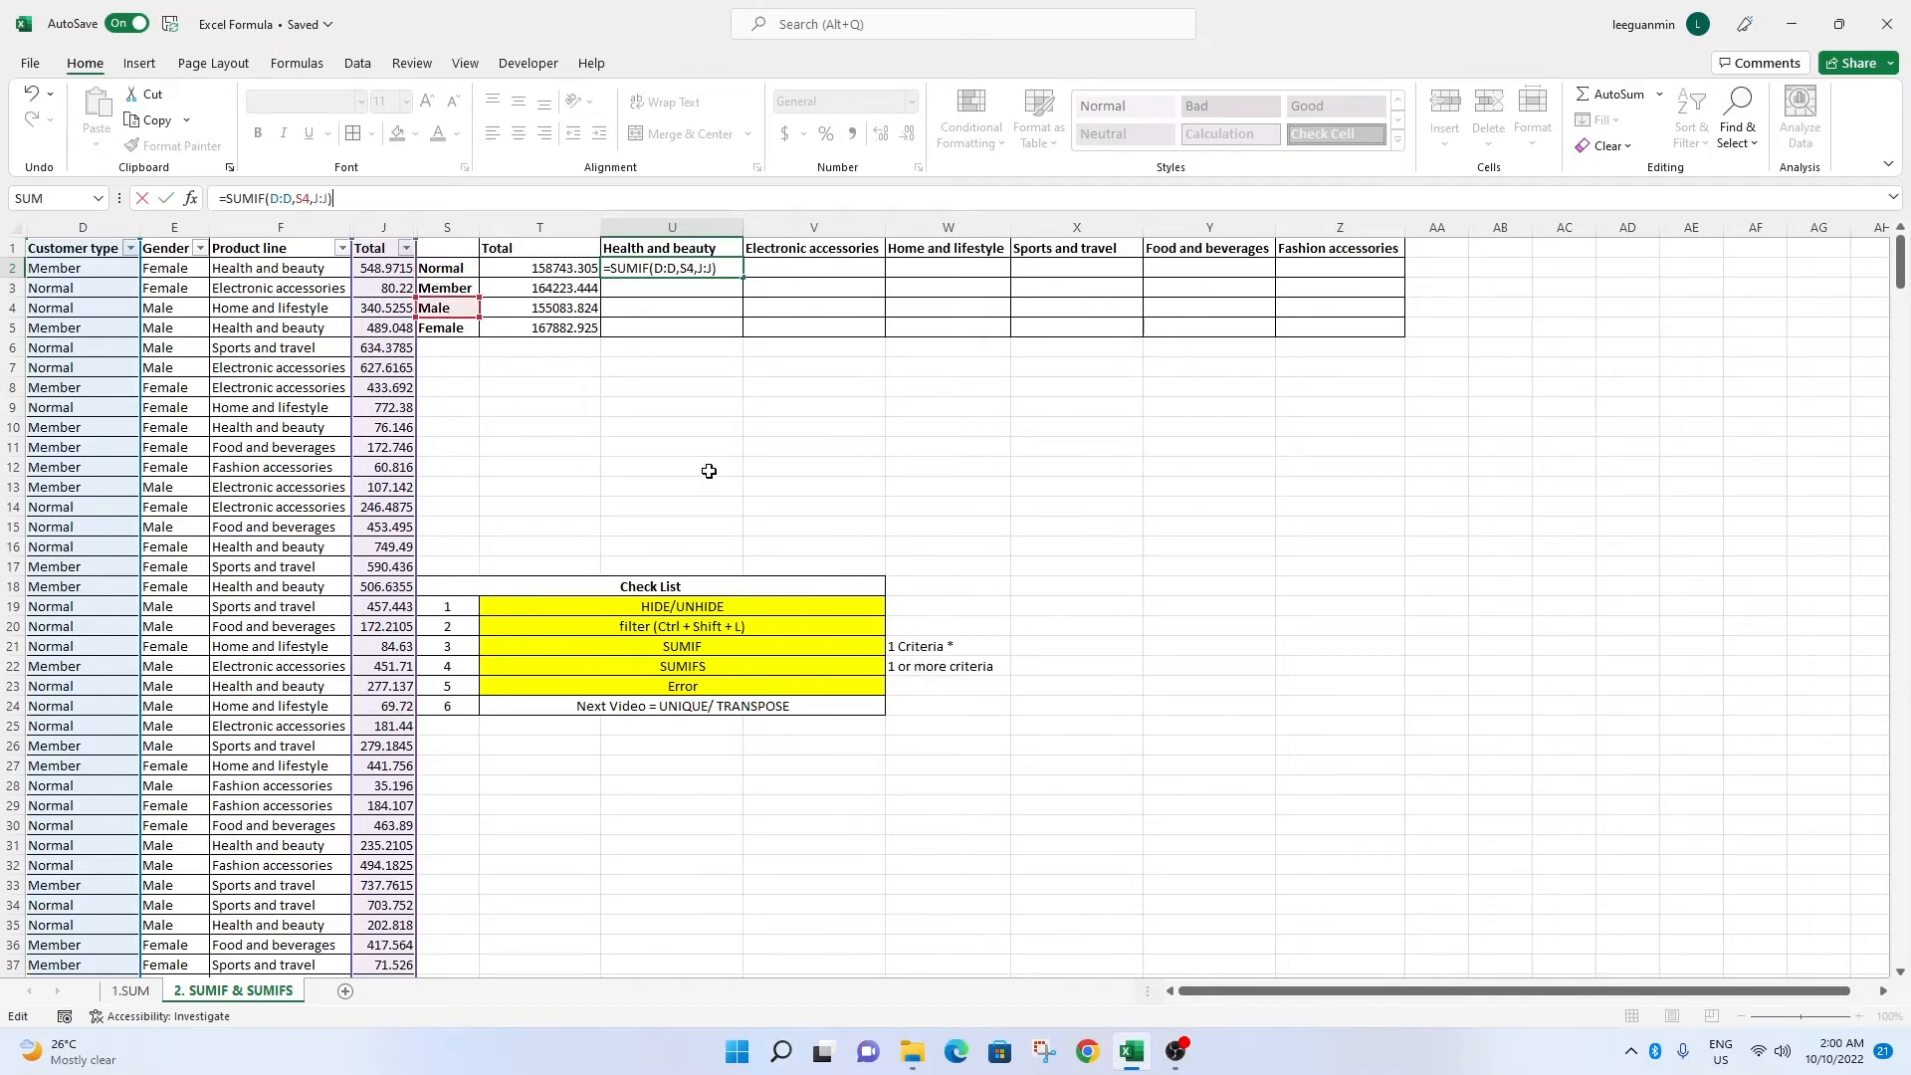
key("Return")
Compare U2's SUMIF range and criterion with the contents of S4 to find the cause of the error.
left_click(683, 271)
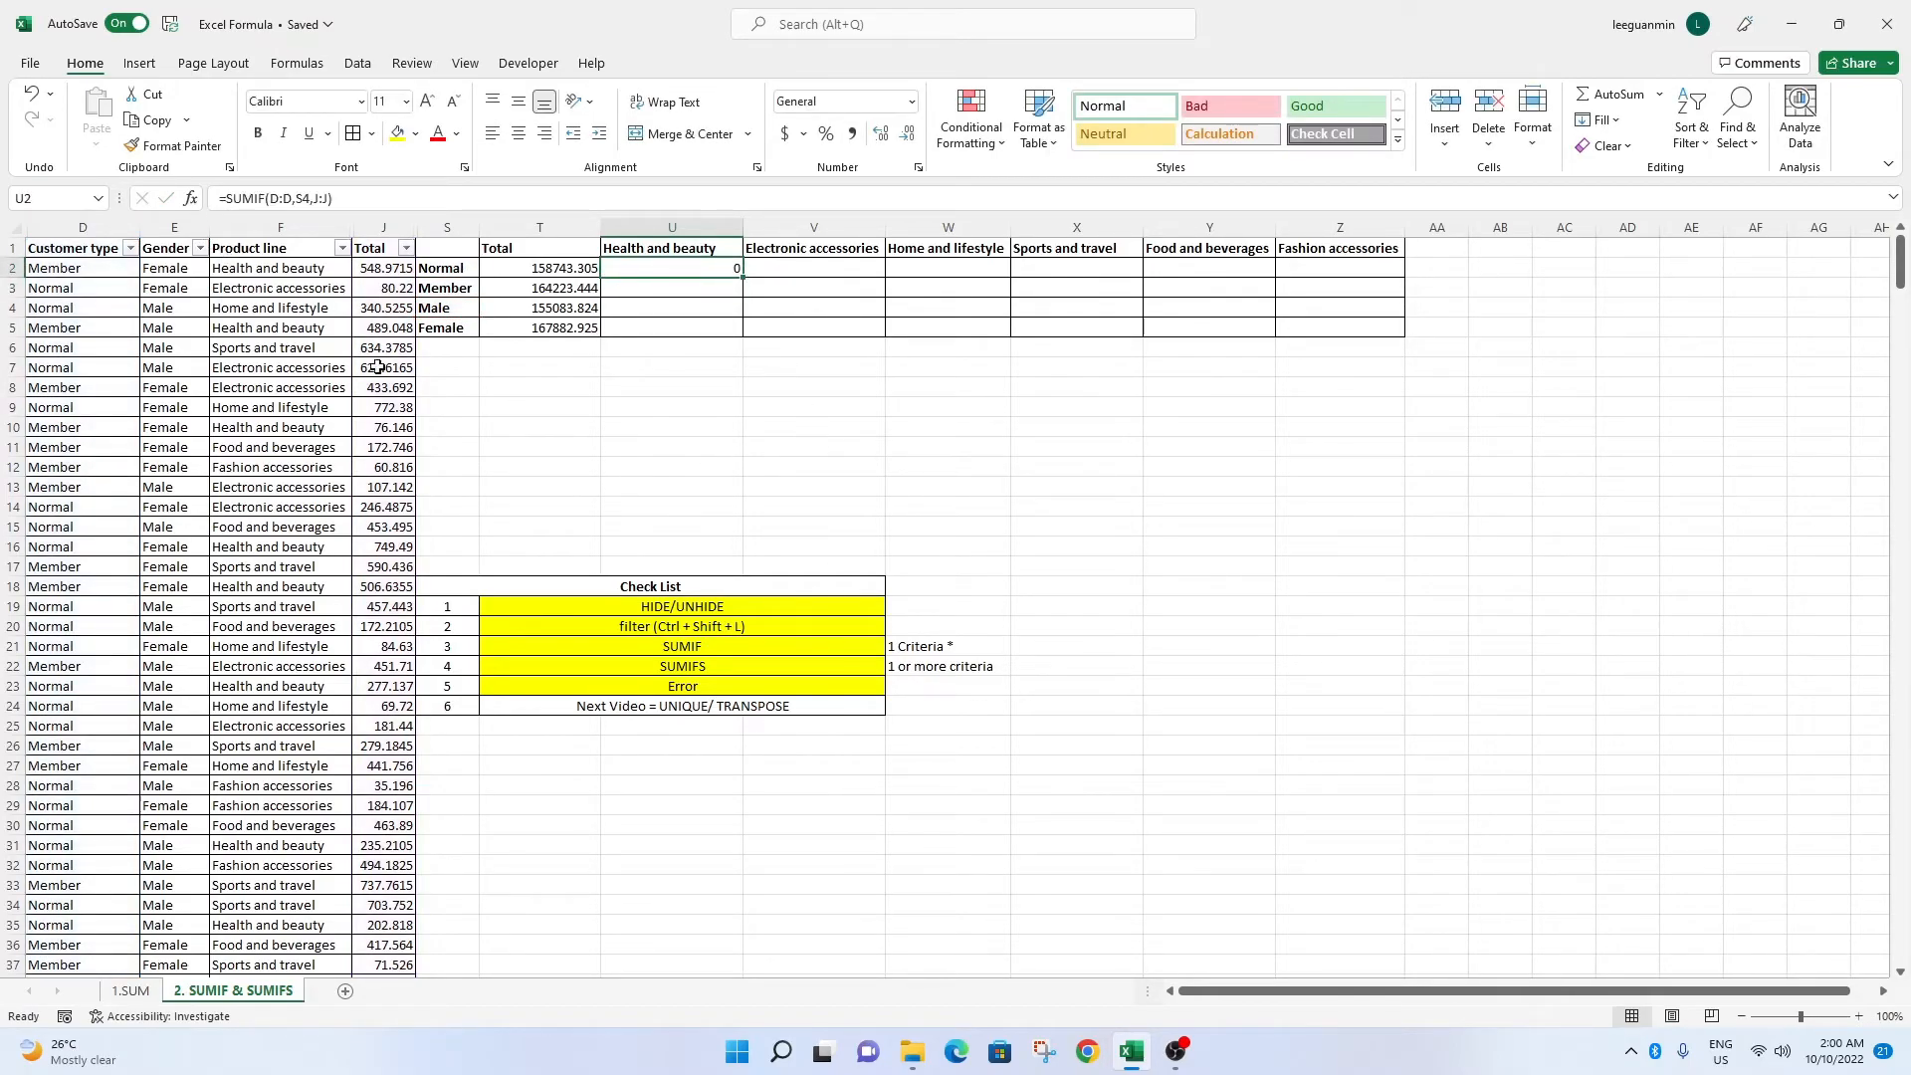
left_click(440, 311)
left_click(348, 200)
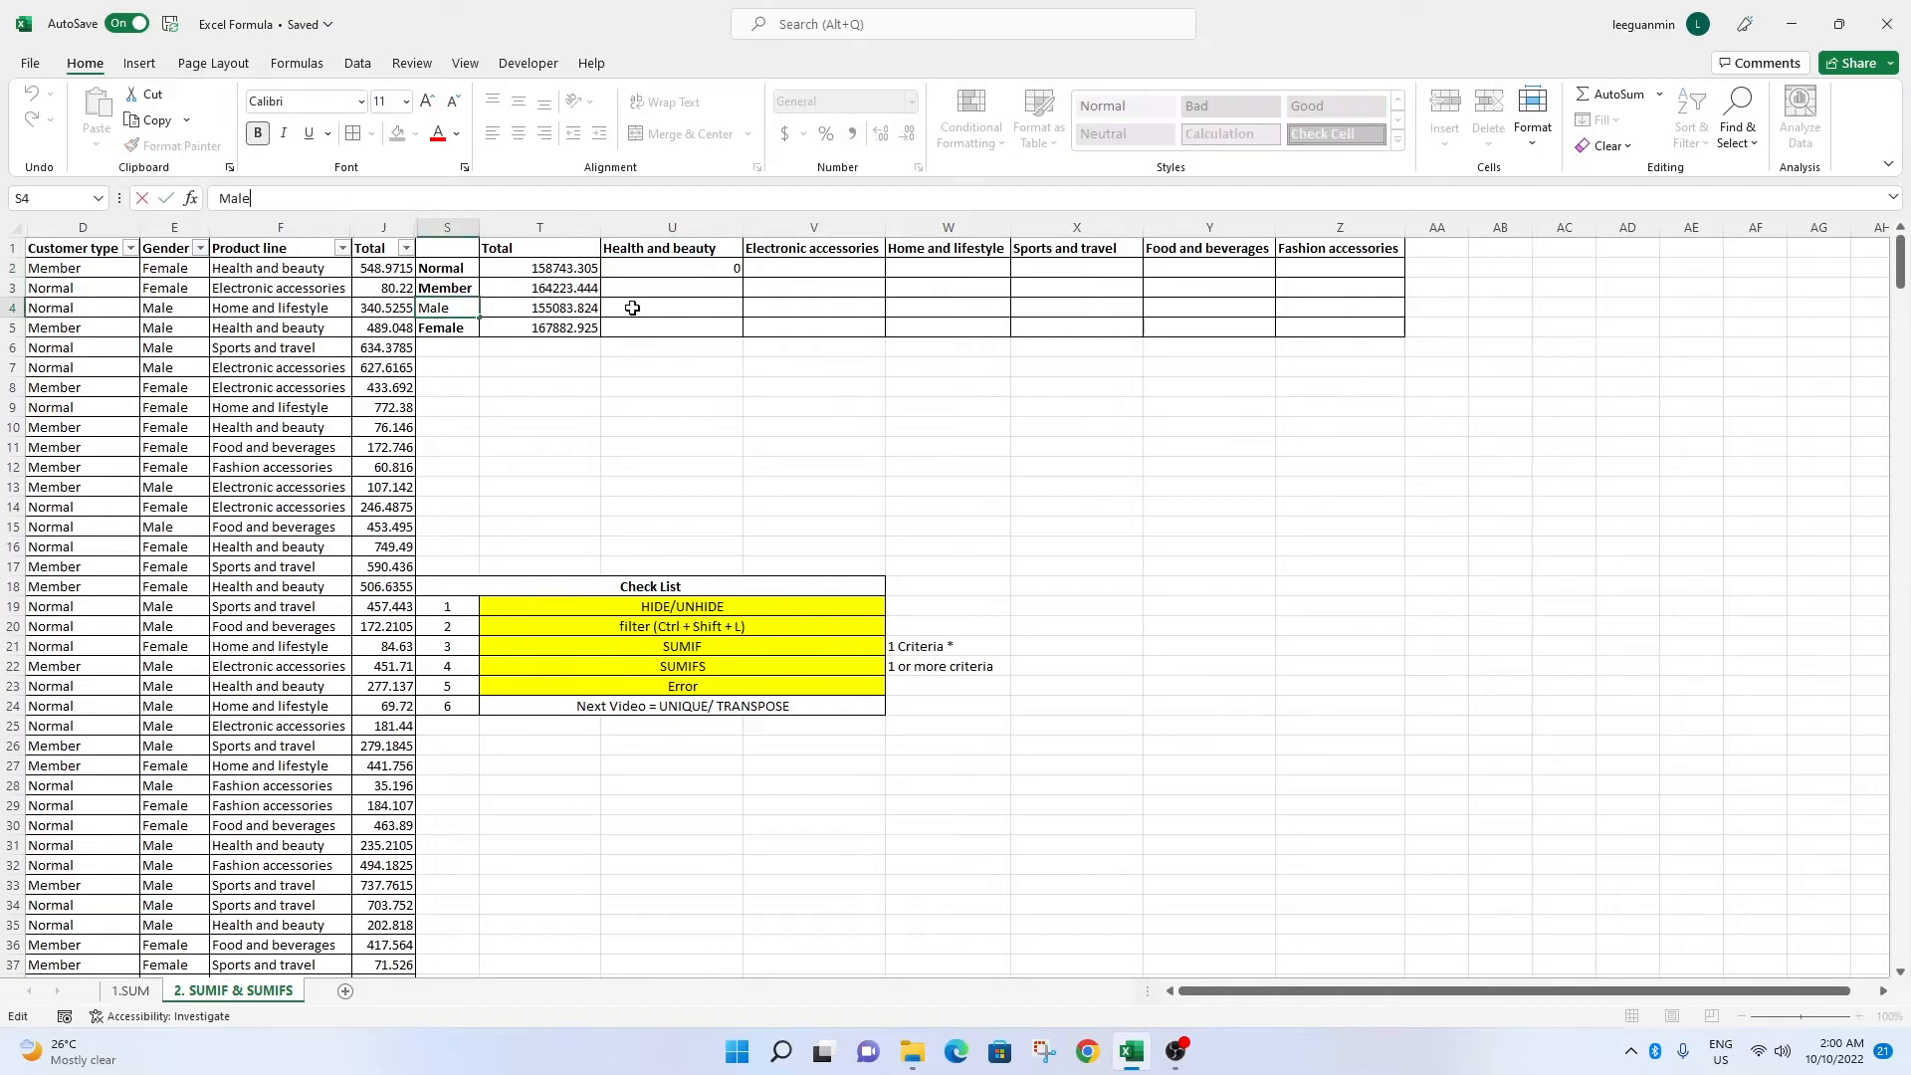
left_click(695, 391)
left_click(677, 267)
double_click(676, 266)
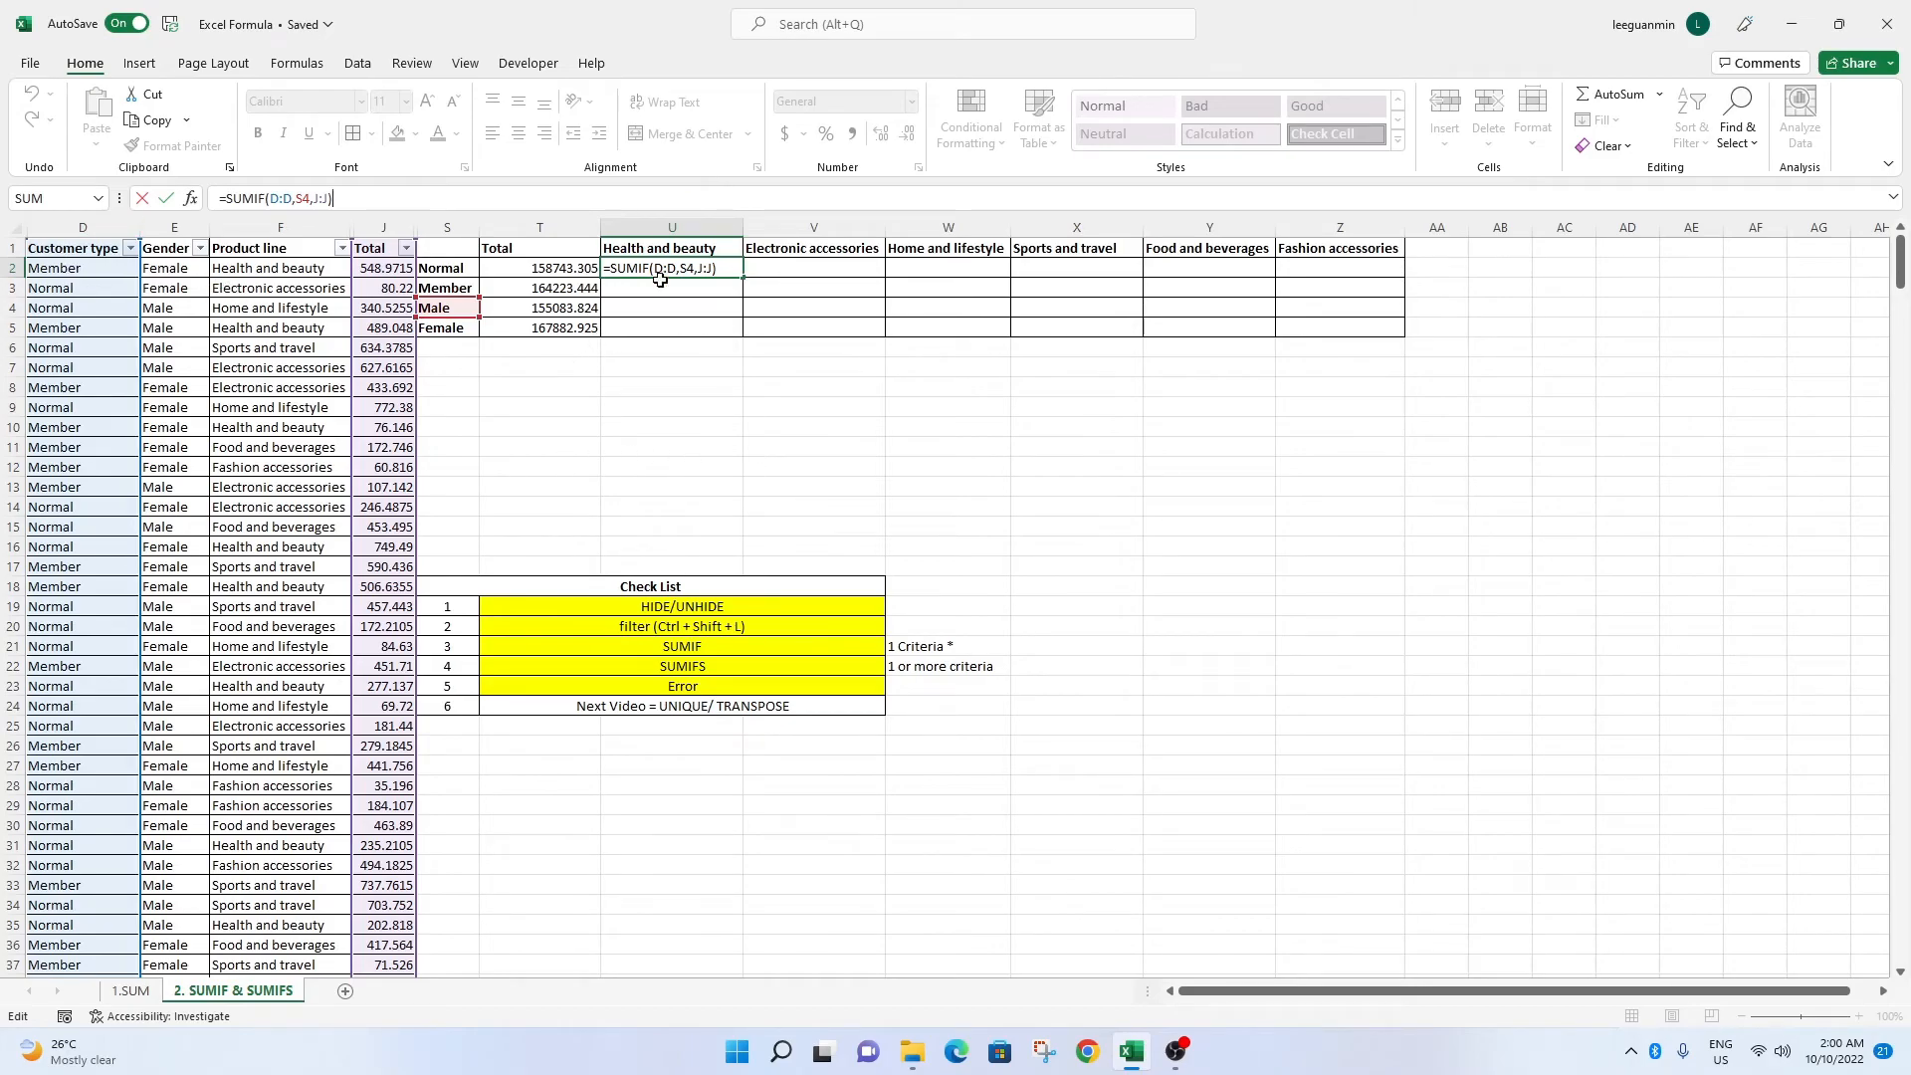
key("ctrl+Return")
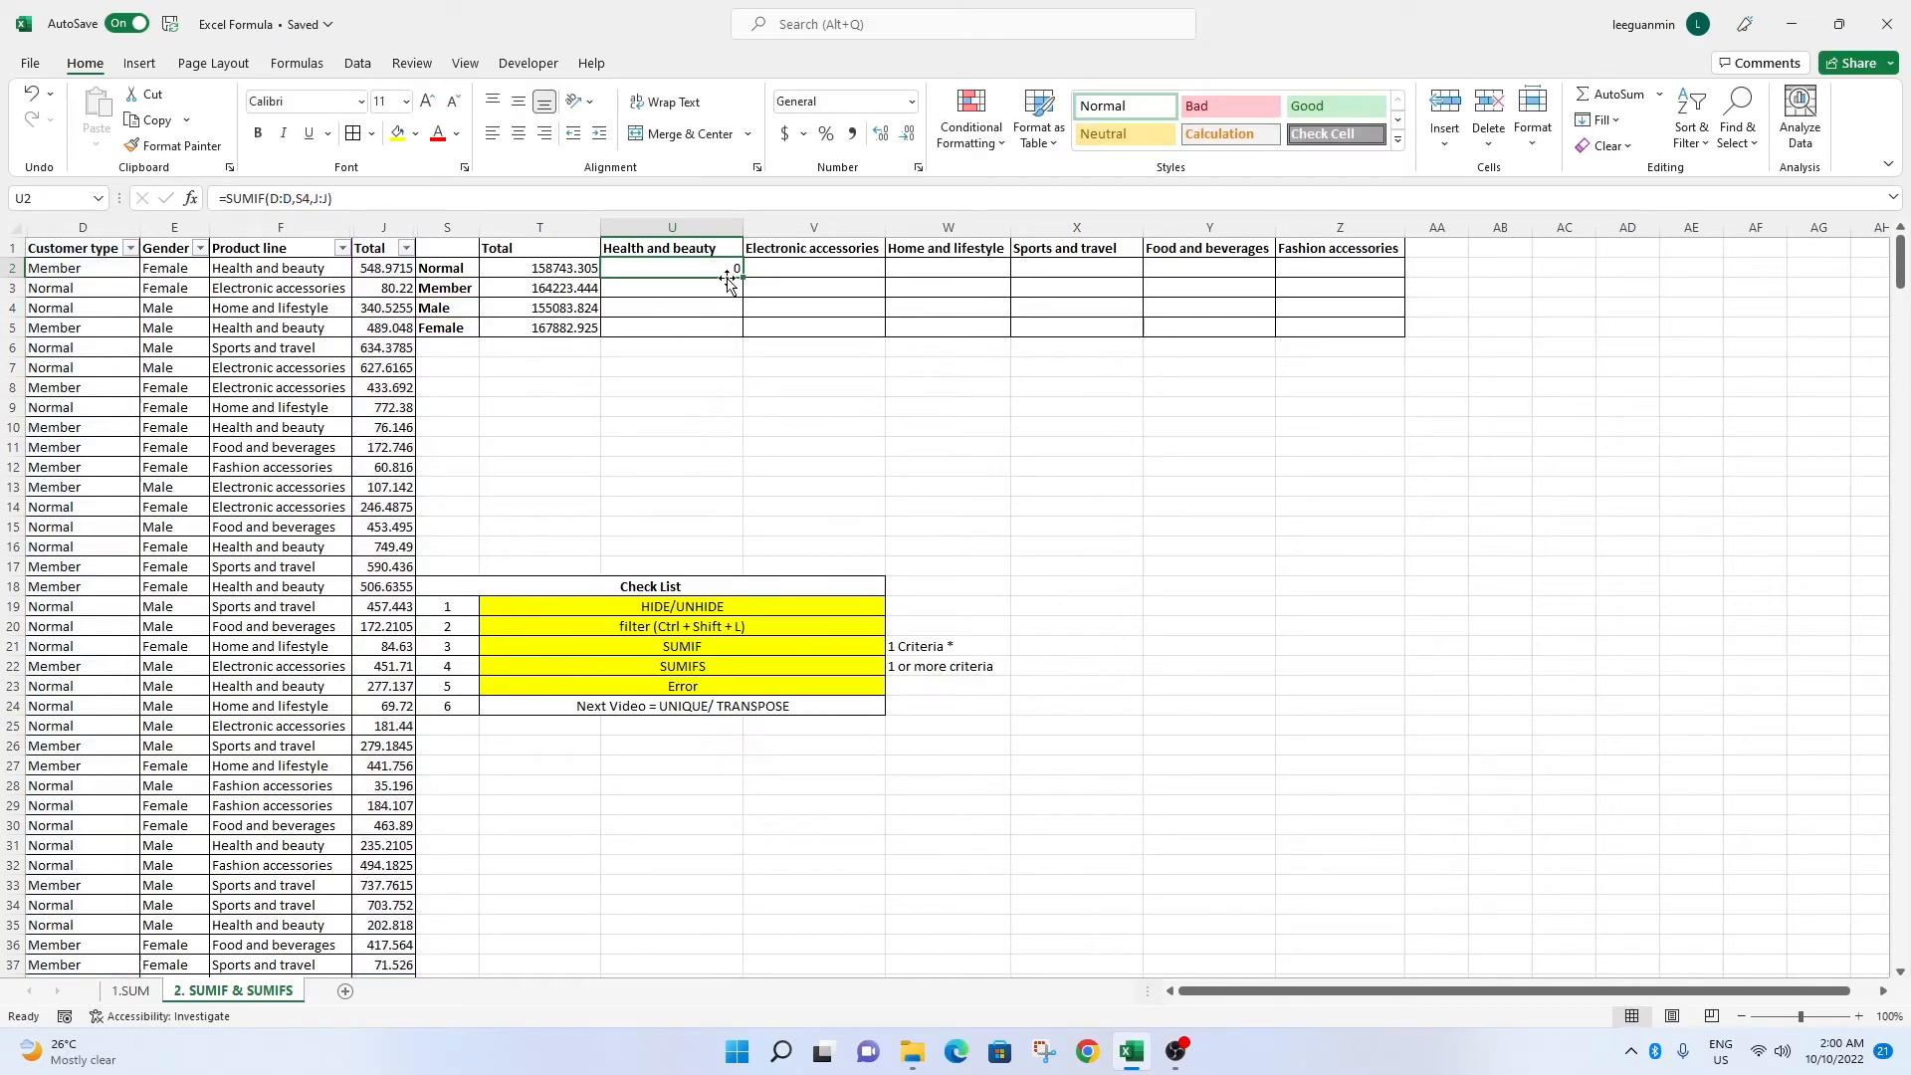
Move the SUMIF formula from U2 to U4 and change its sum range to F:F.
left_click_drag(730, 281, 687, 314)
left_click(369, 193)
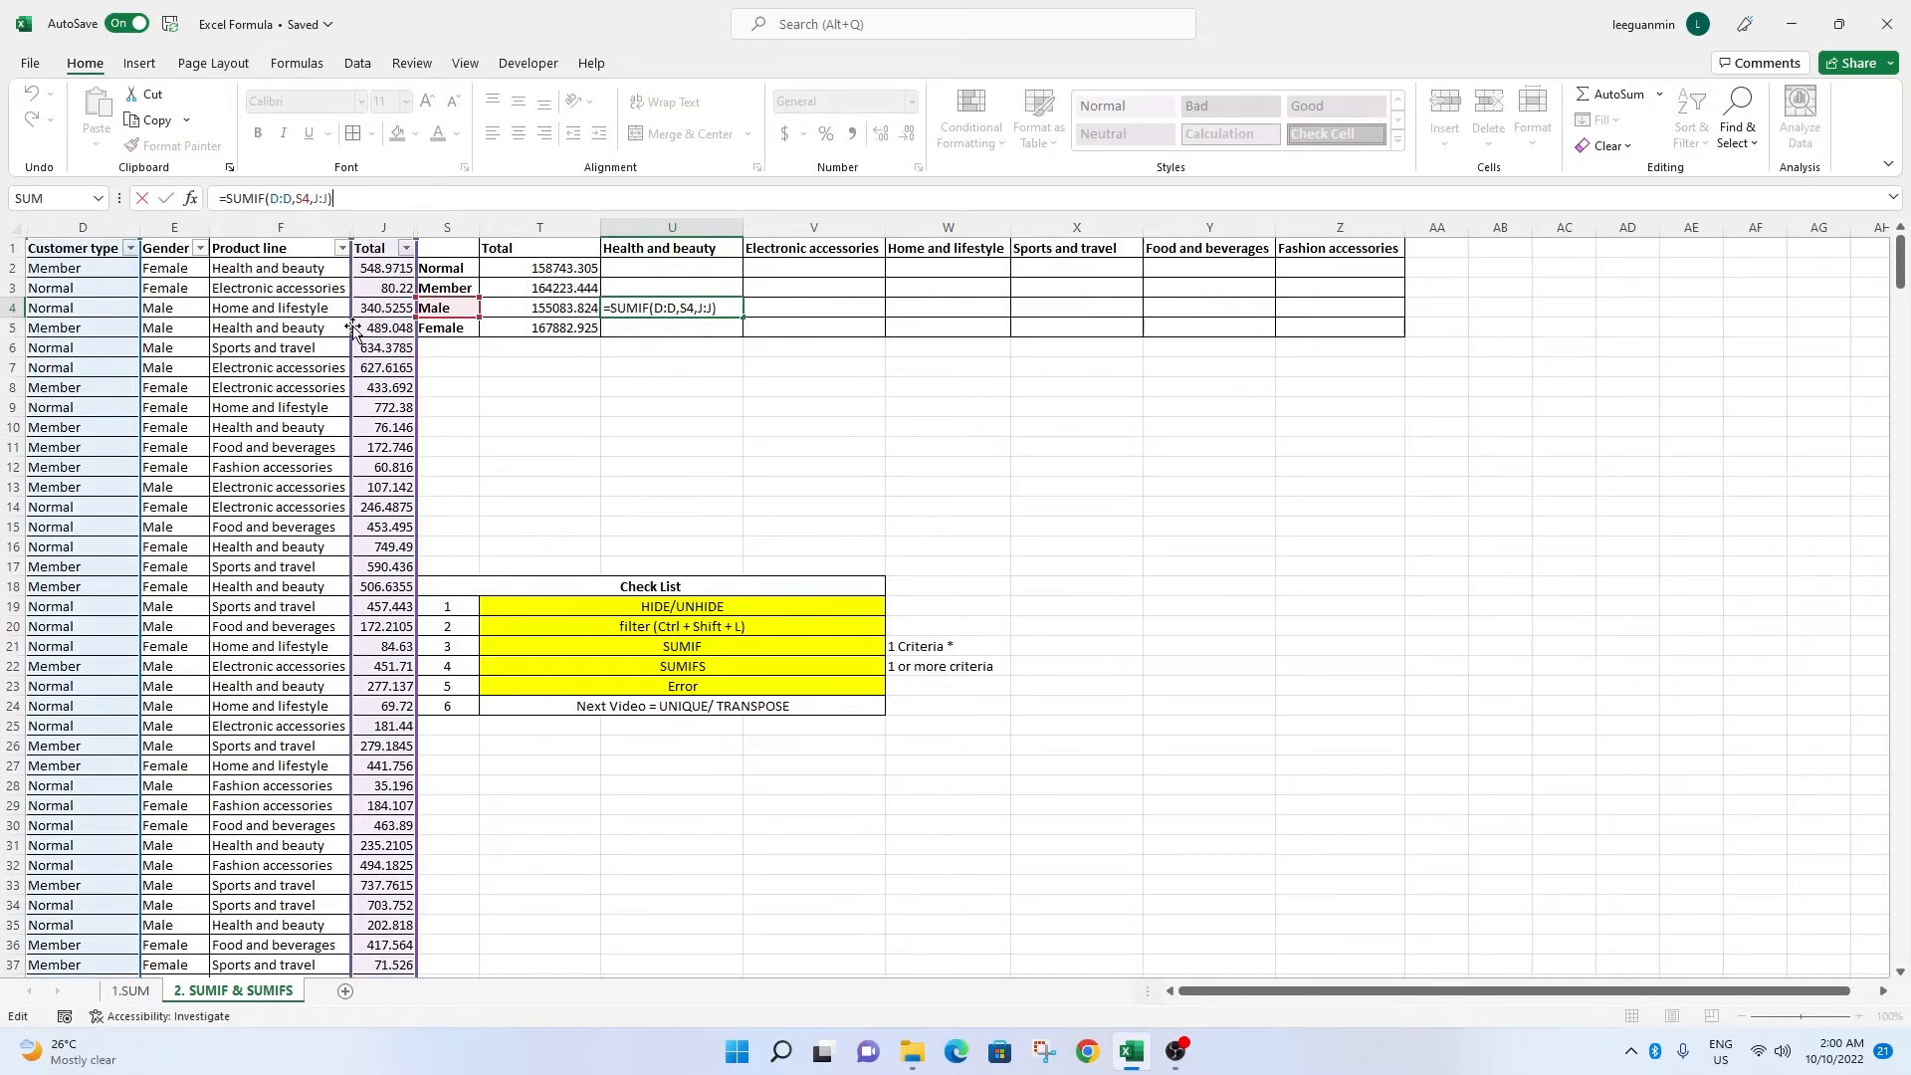
left_click_drag(349, 327, 257, 348)
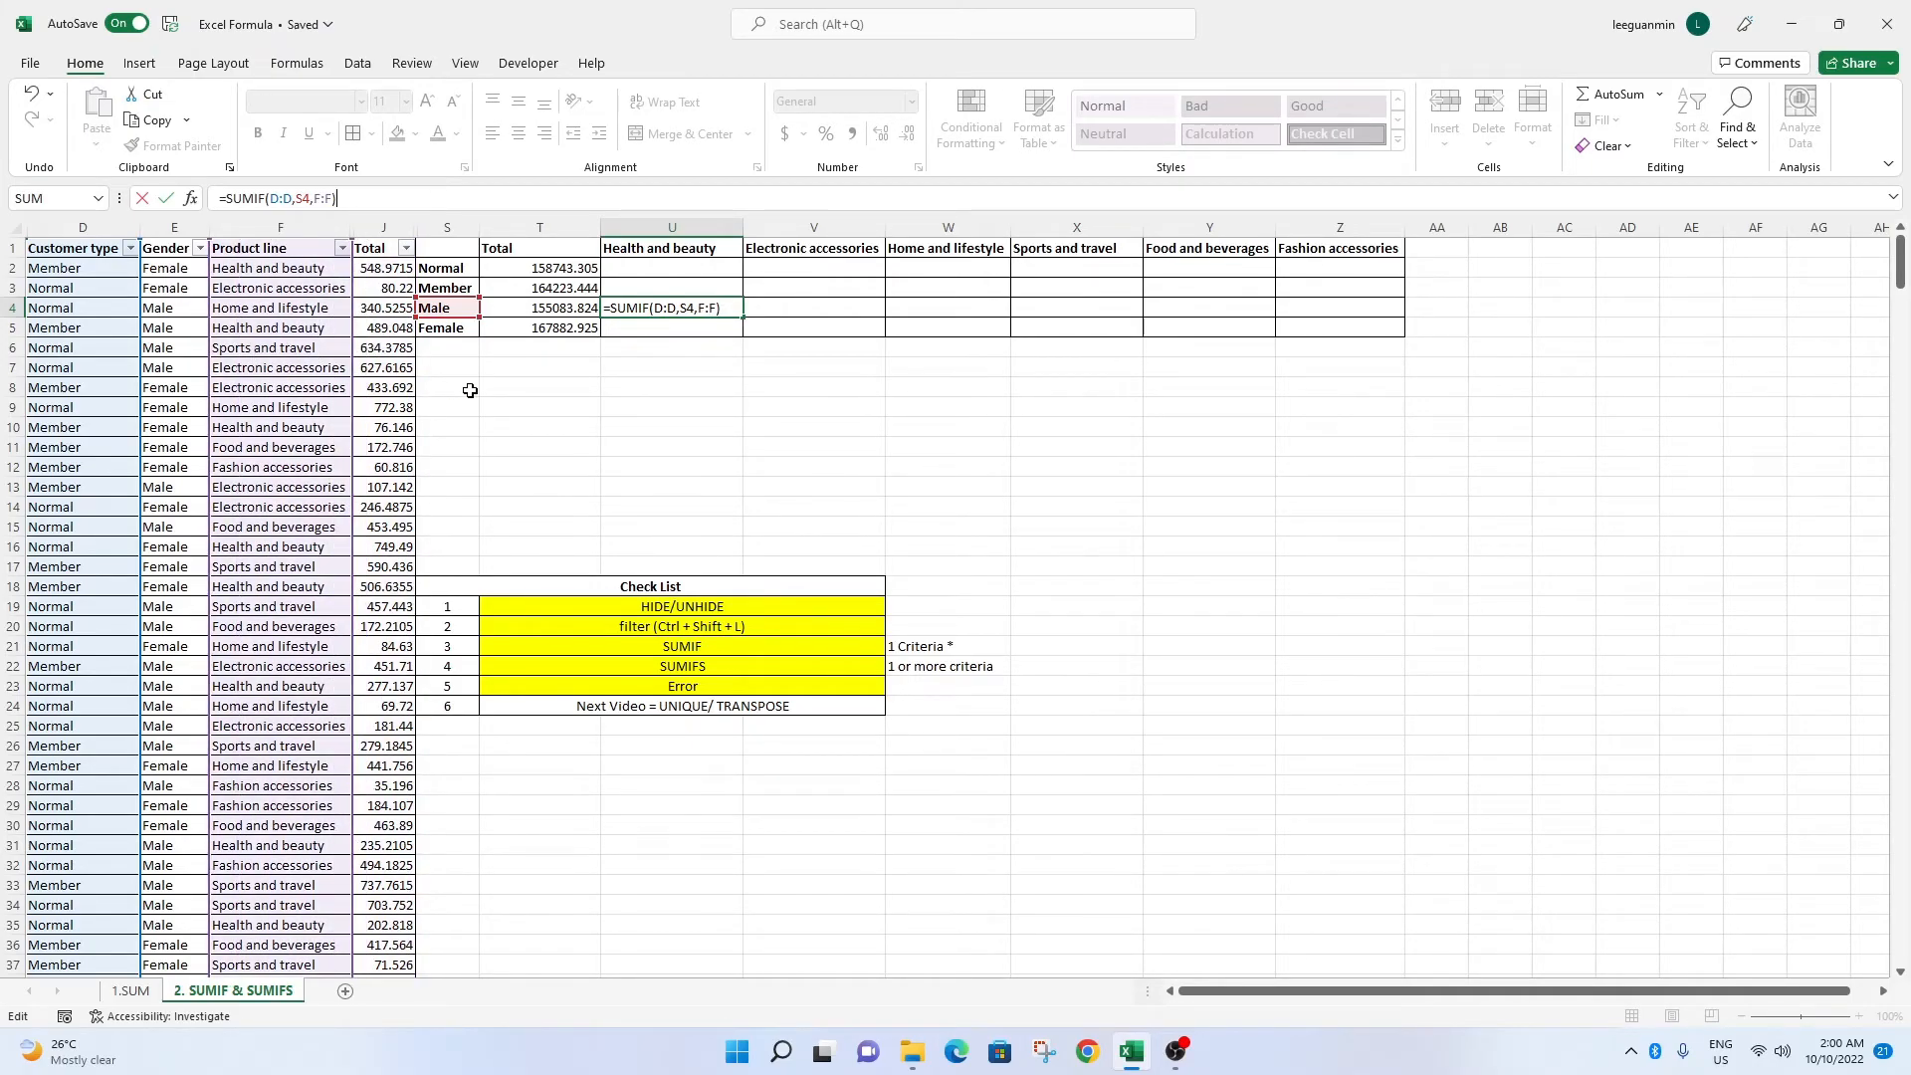
key("Return")
left_click(691, 309)
left_click(486, 203)
left_click(702, 448)
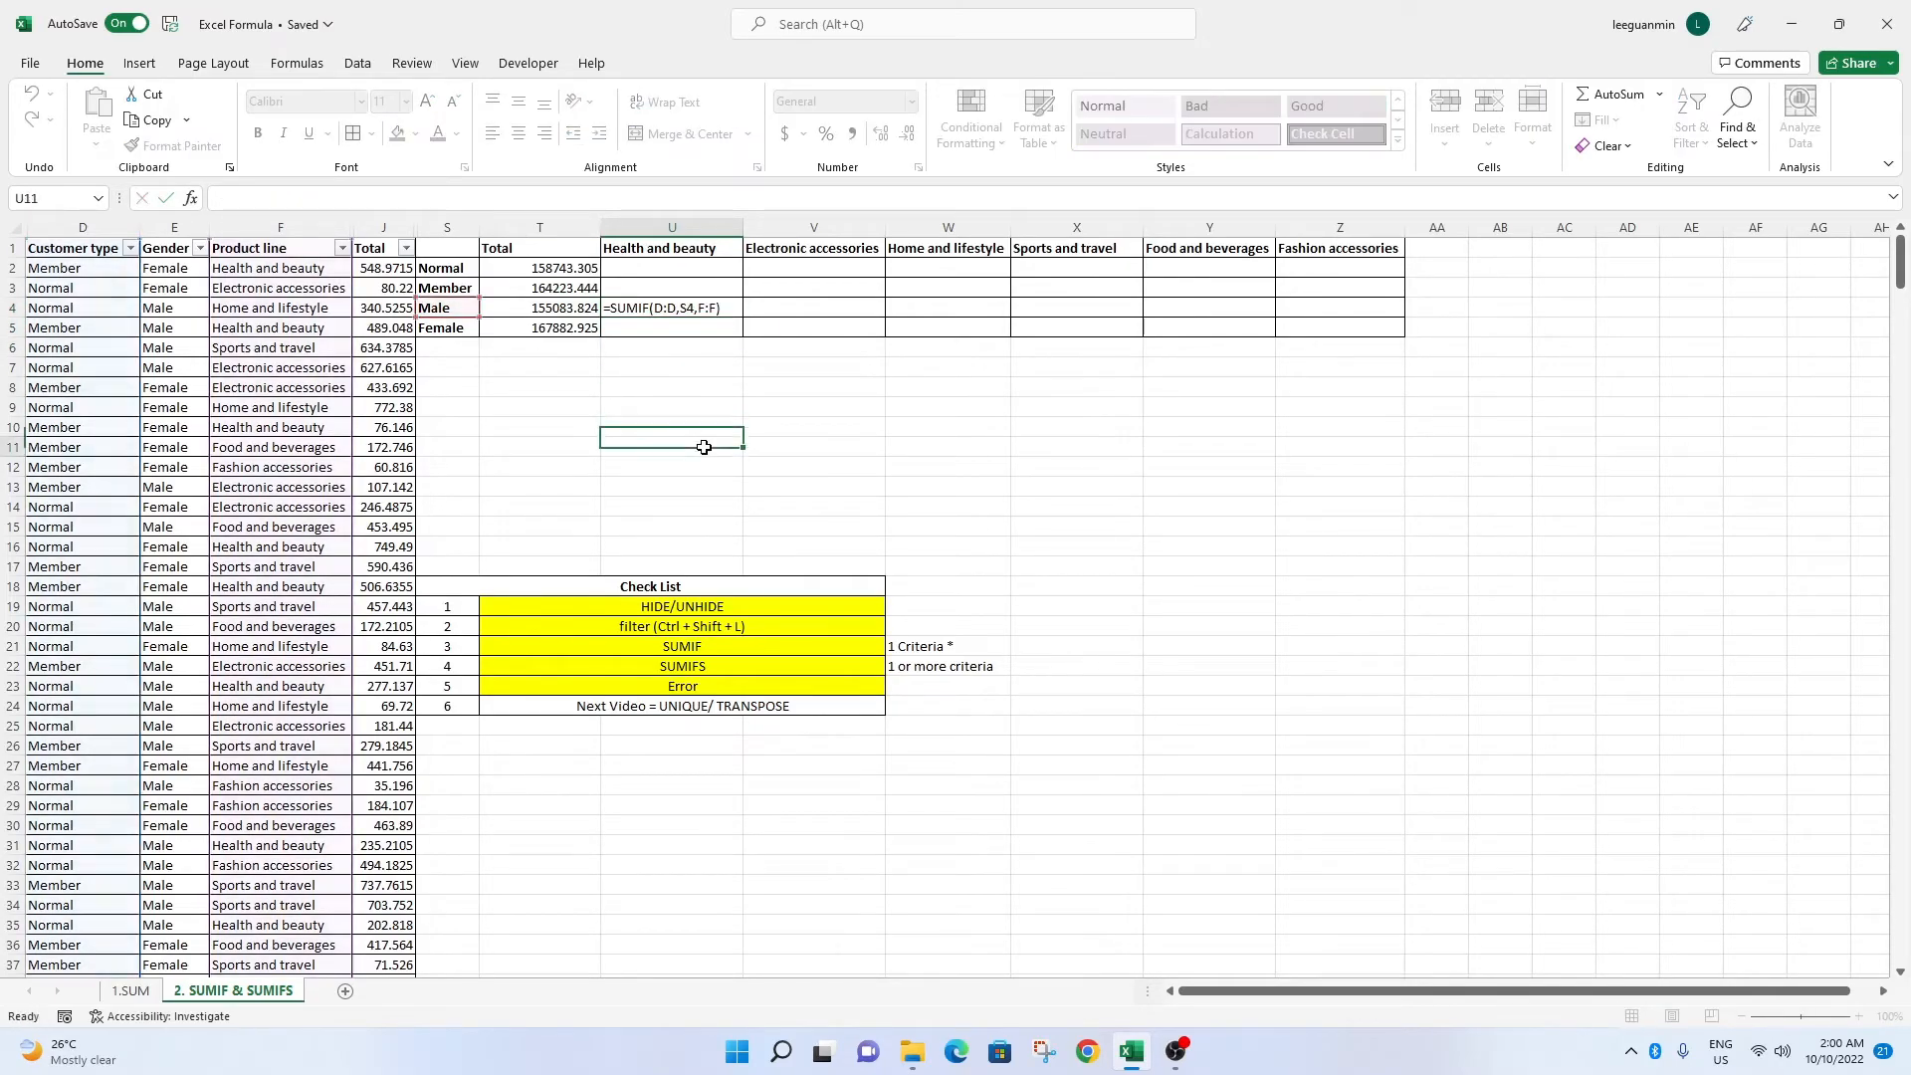
Fill the SUMIF formula from U4 down to U5 and review the ranges used in U4.
left_click(725, 308)
left_click_drag(744, 315, 744, 335)
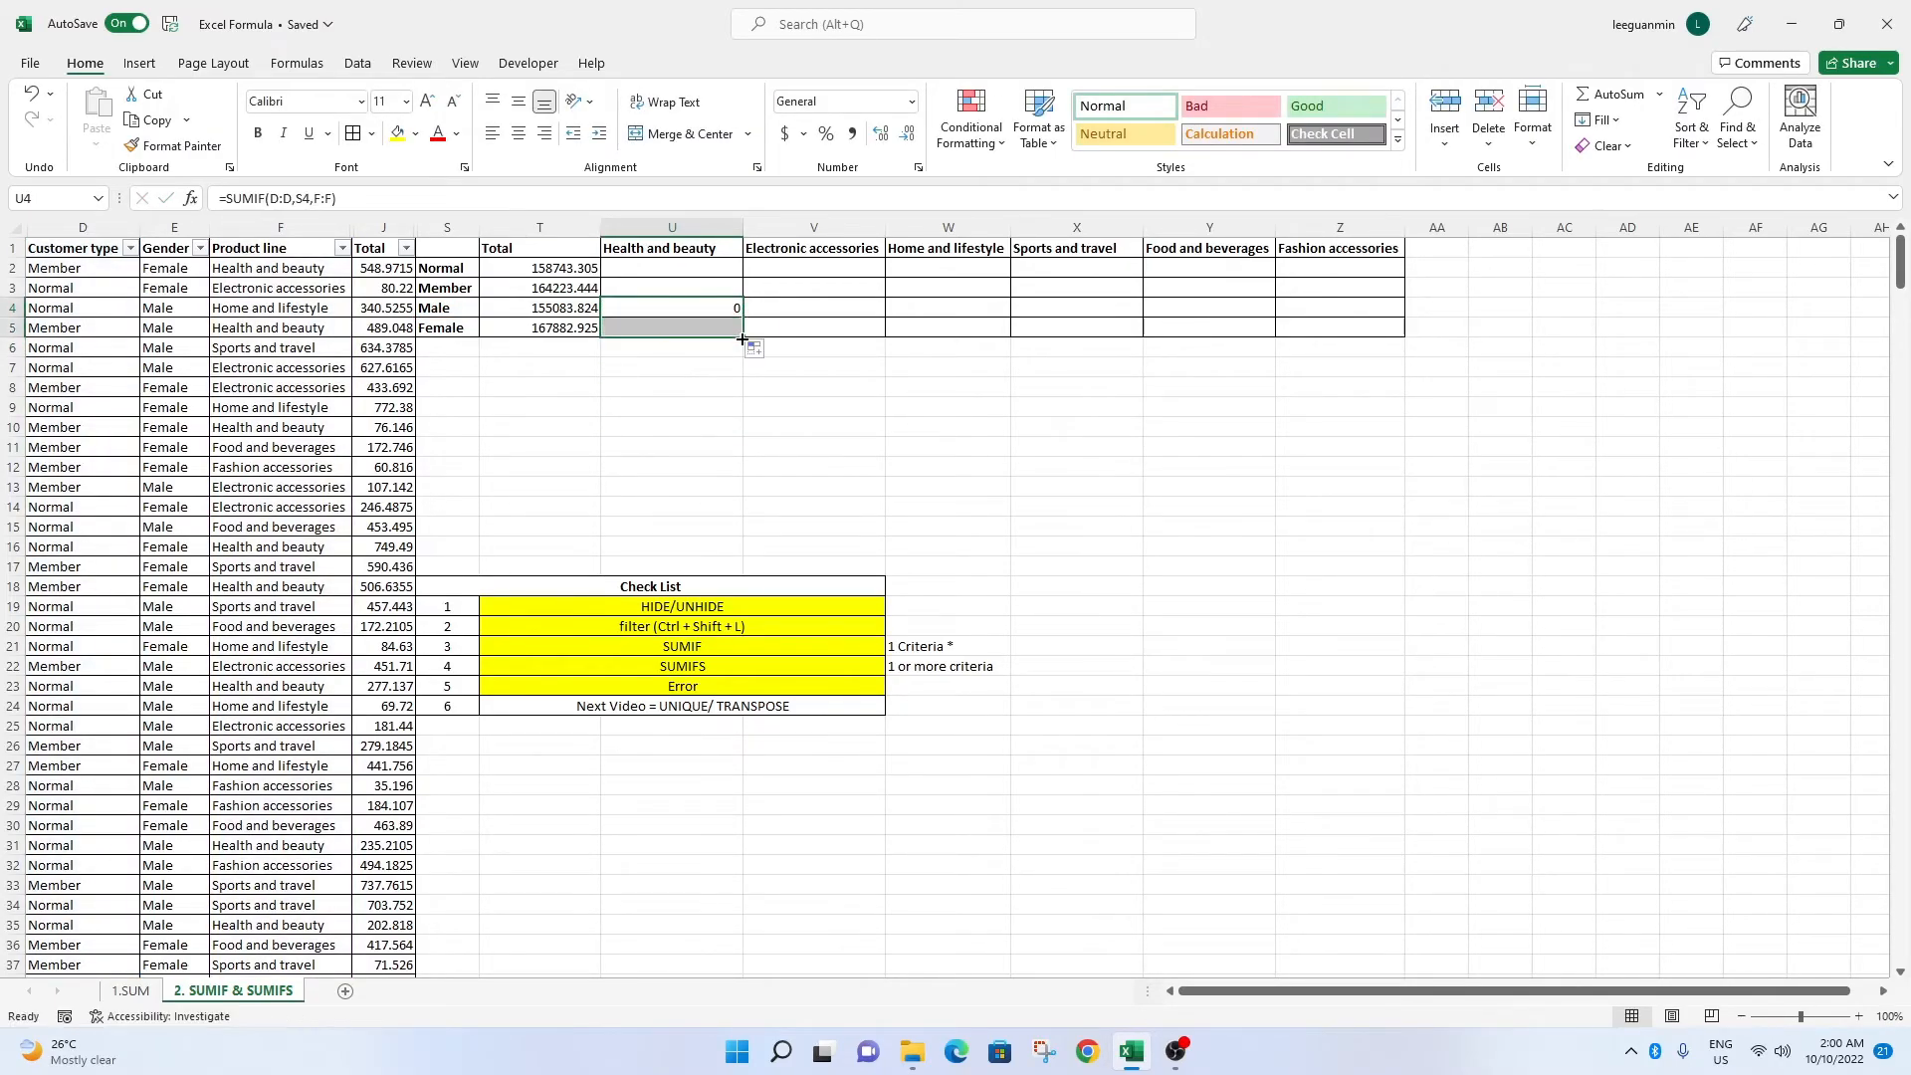
left_click(694, 309)
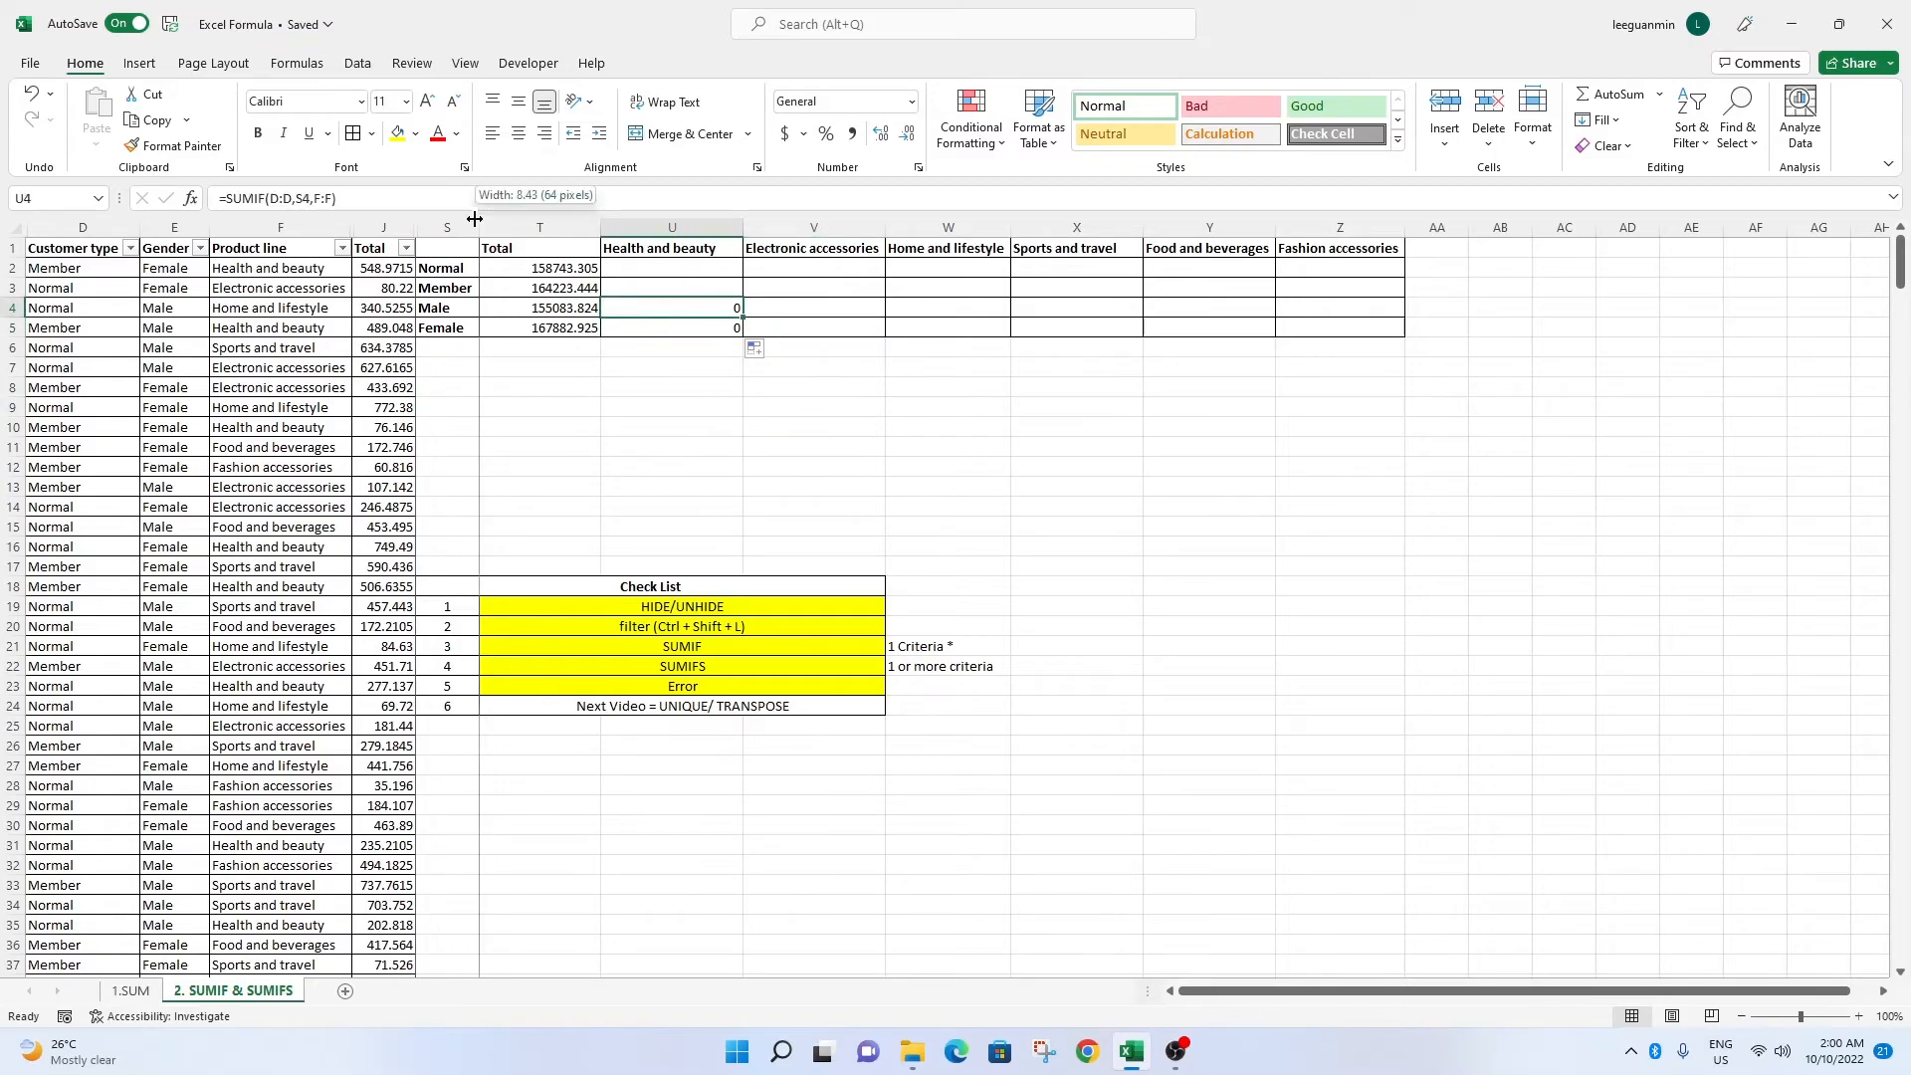
left_click(423, 198)
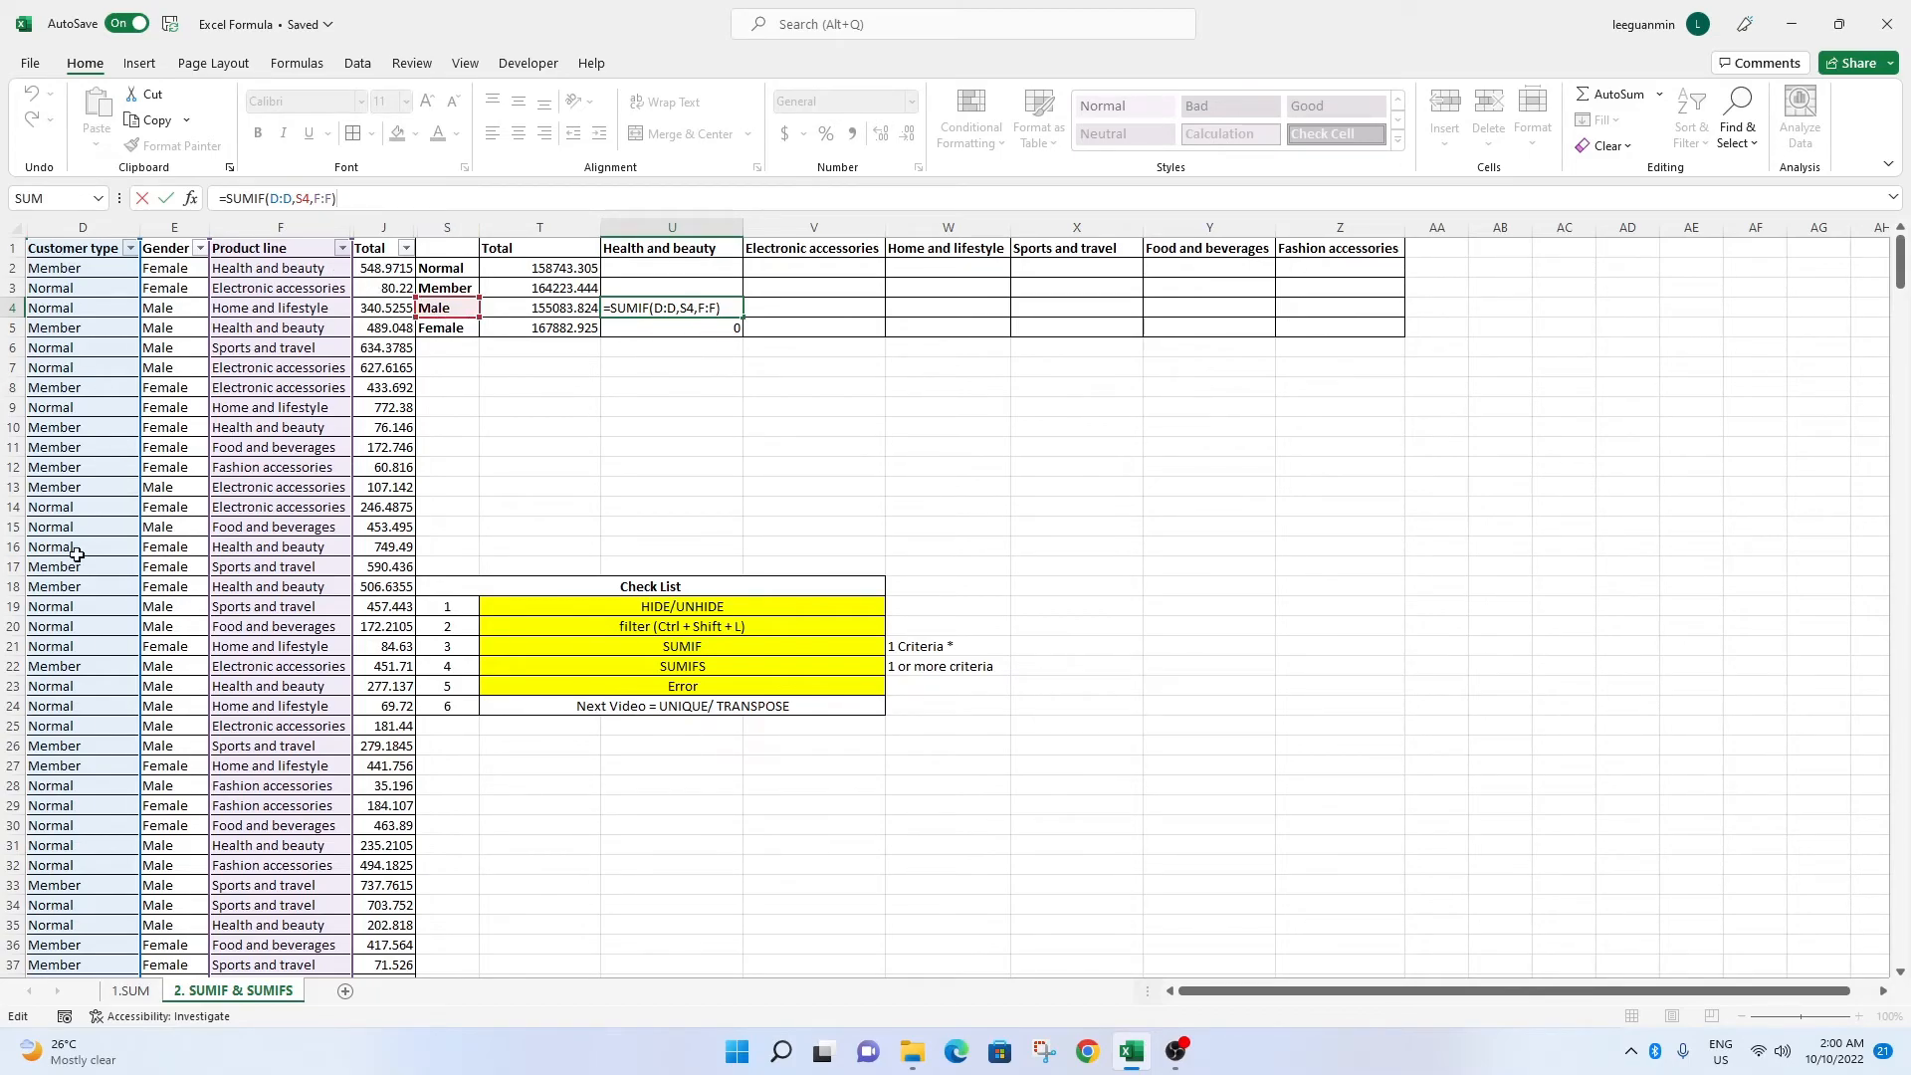
key("ctrl+Return")
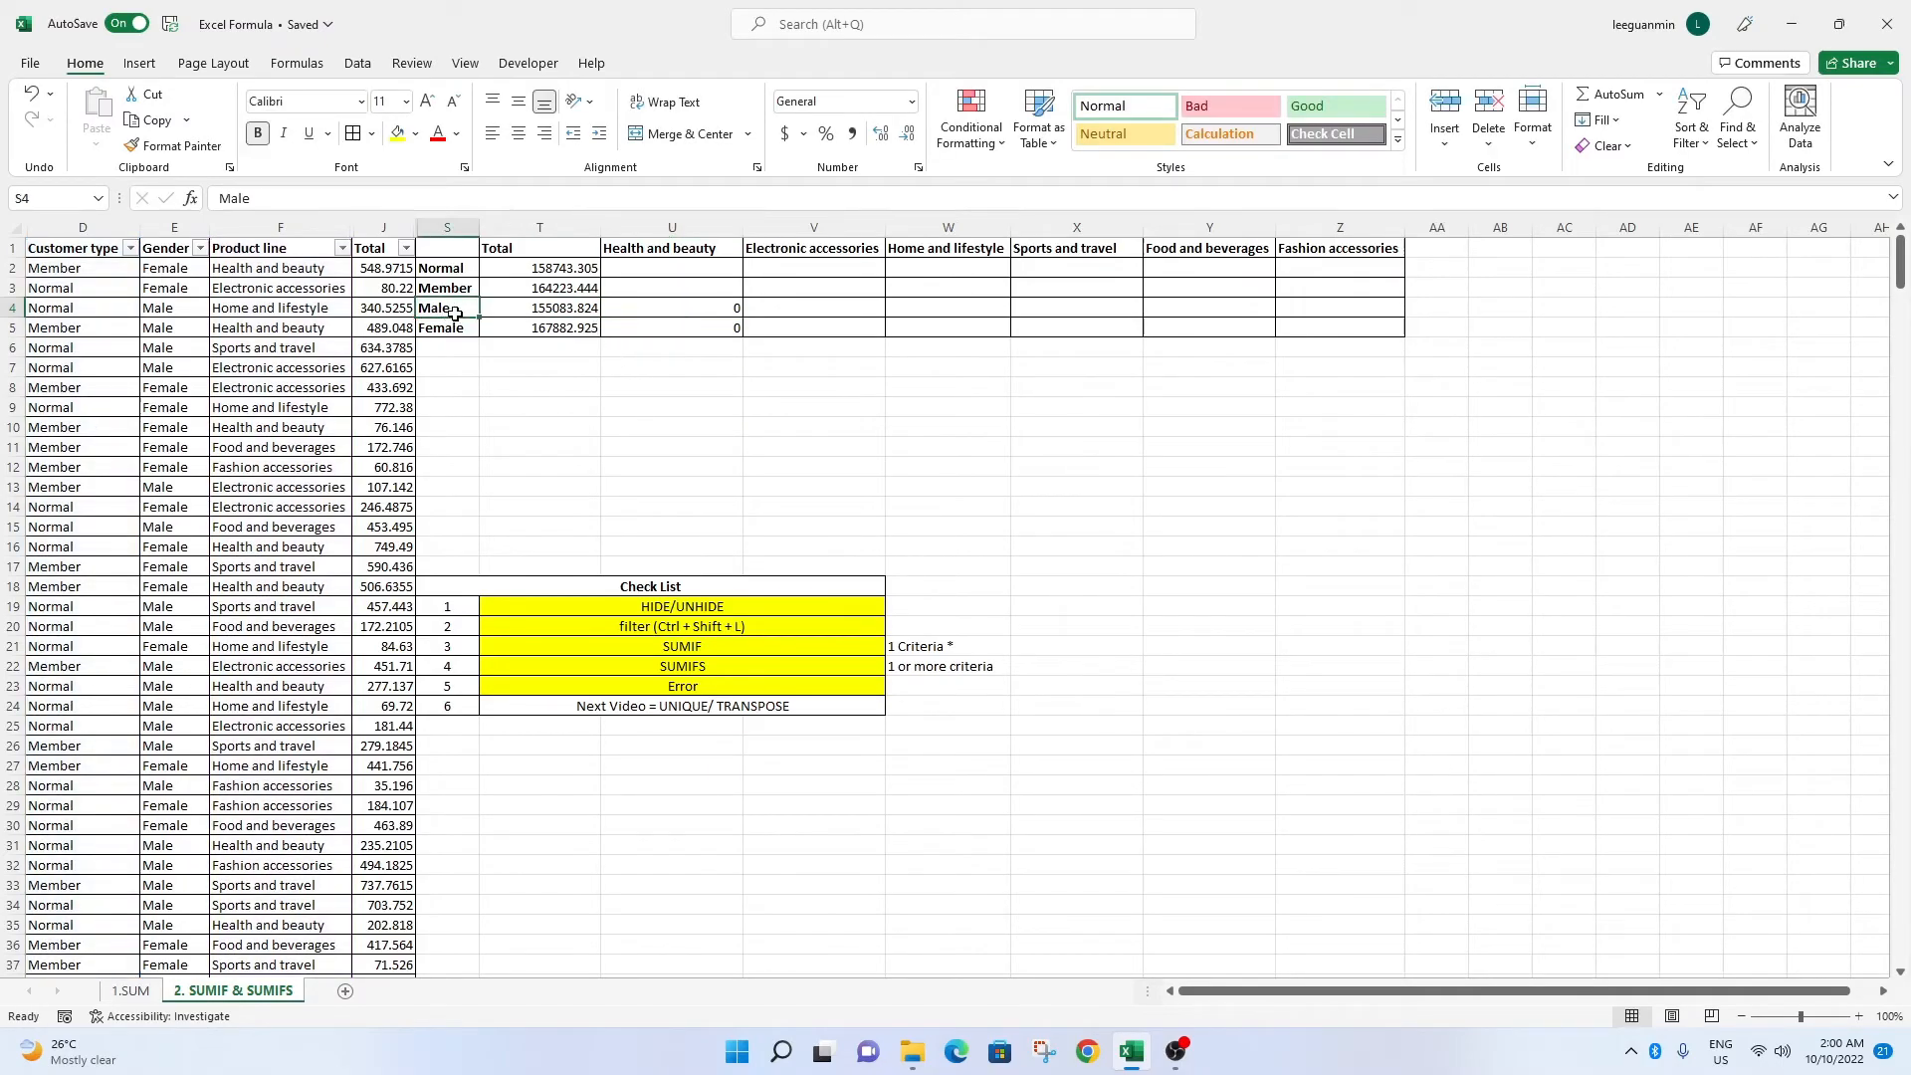
Change the criterion in U4's SUMIF formula to the Member label in S3 and review the formula's ranges.
key("F2")
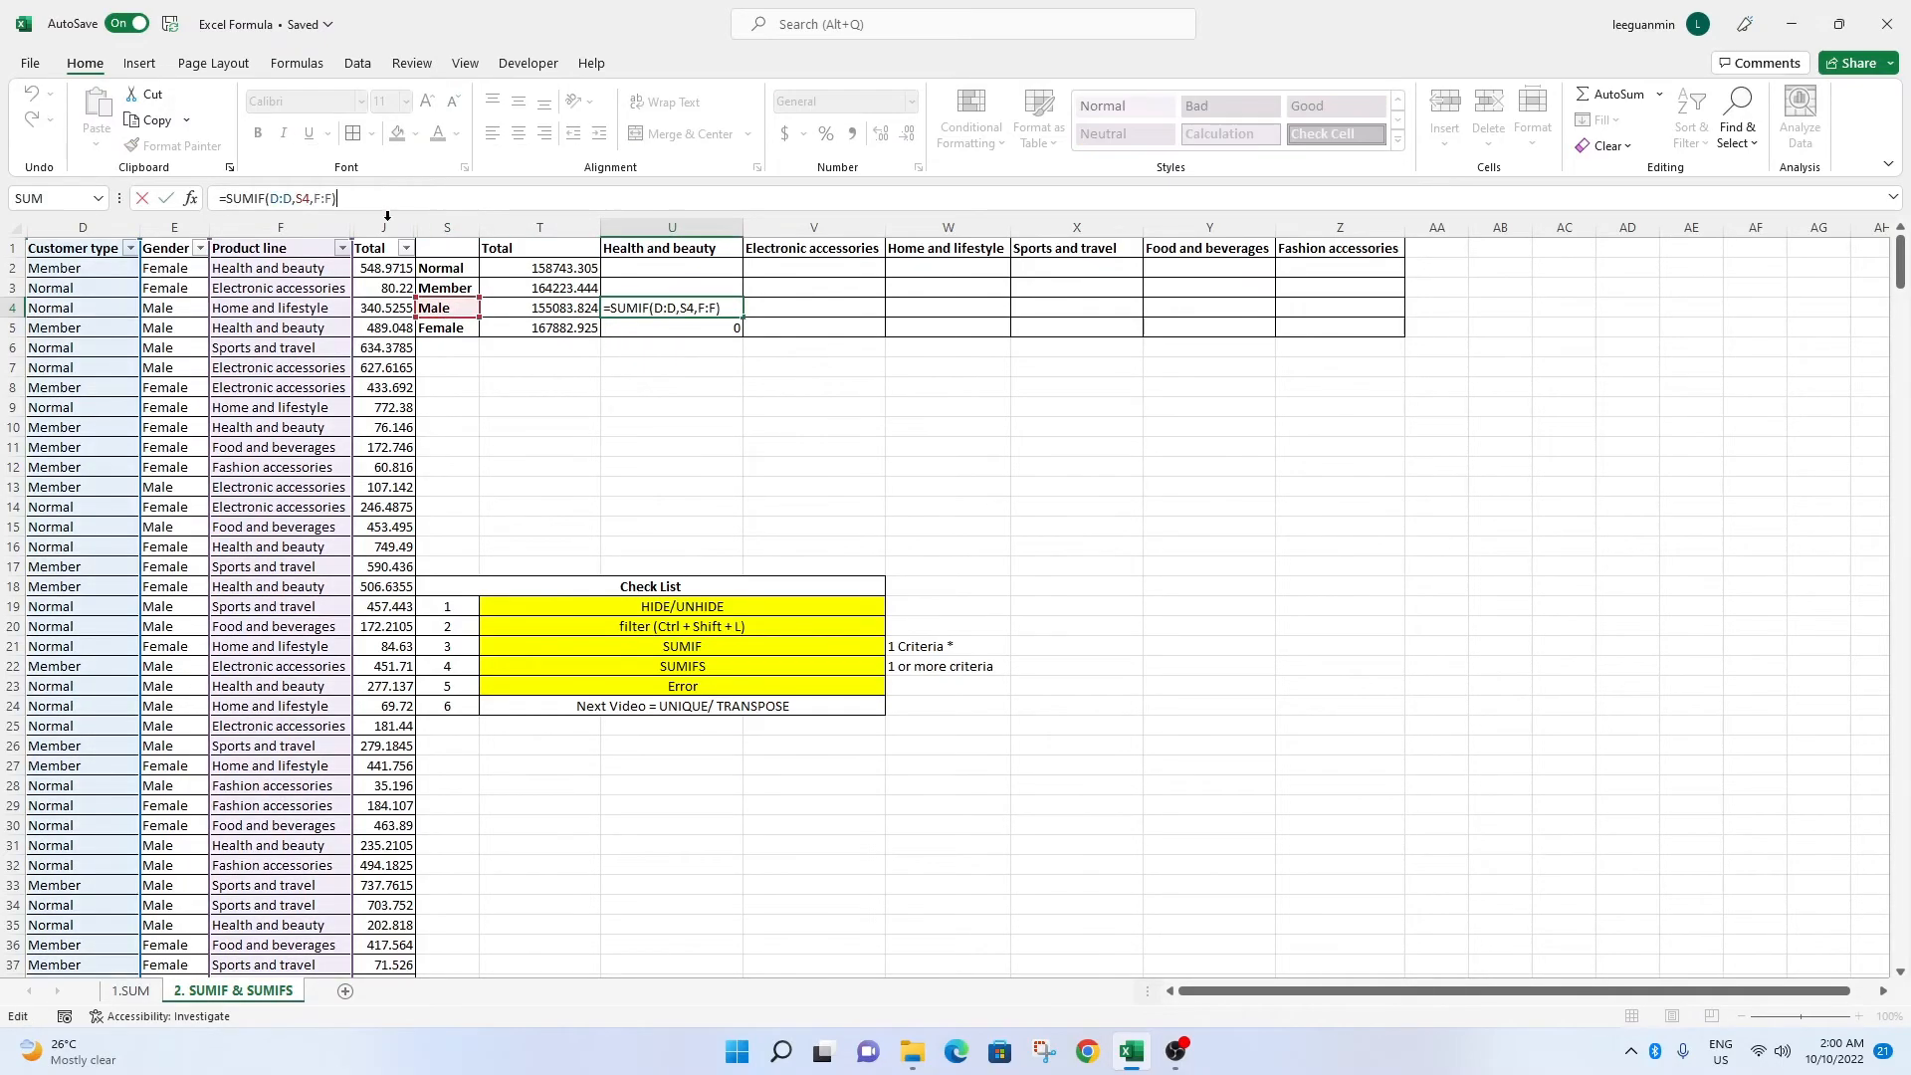
left_click_drag(438, 302, 441, 287)
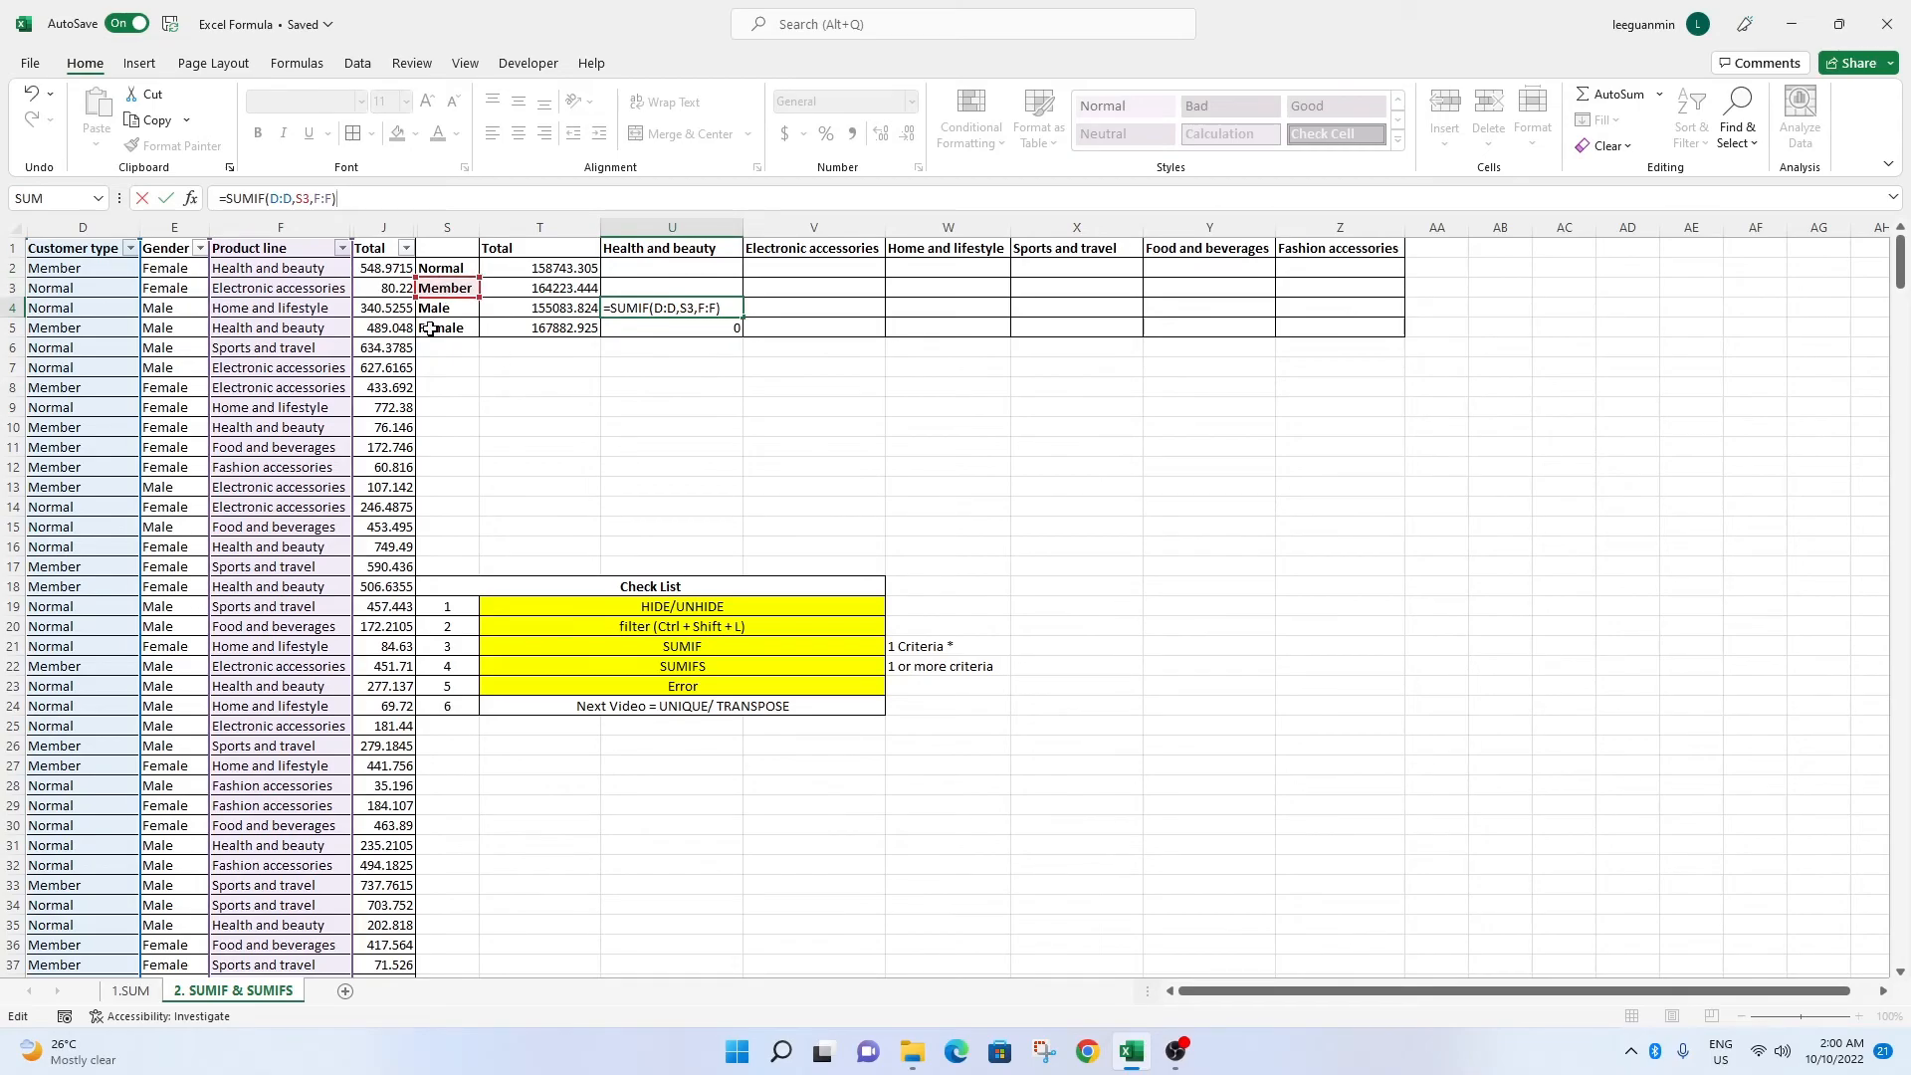
key("Return")
left_click(715, 313)
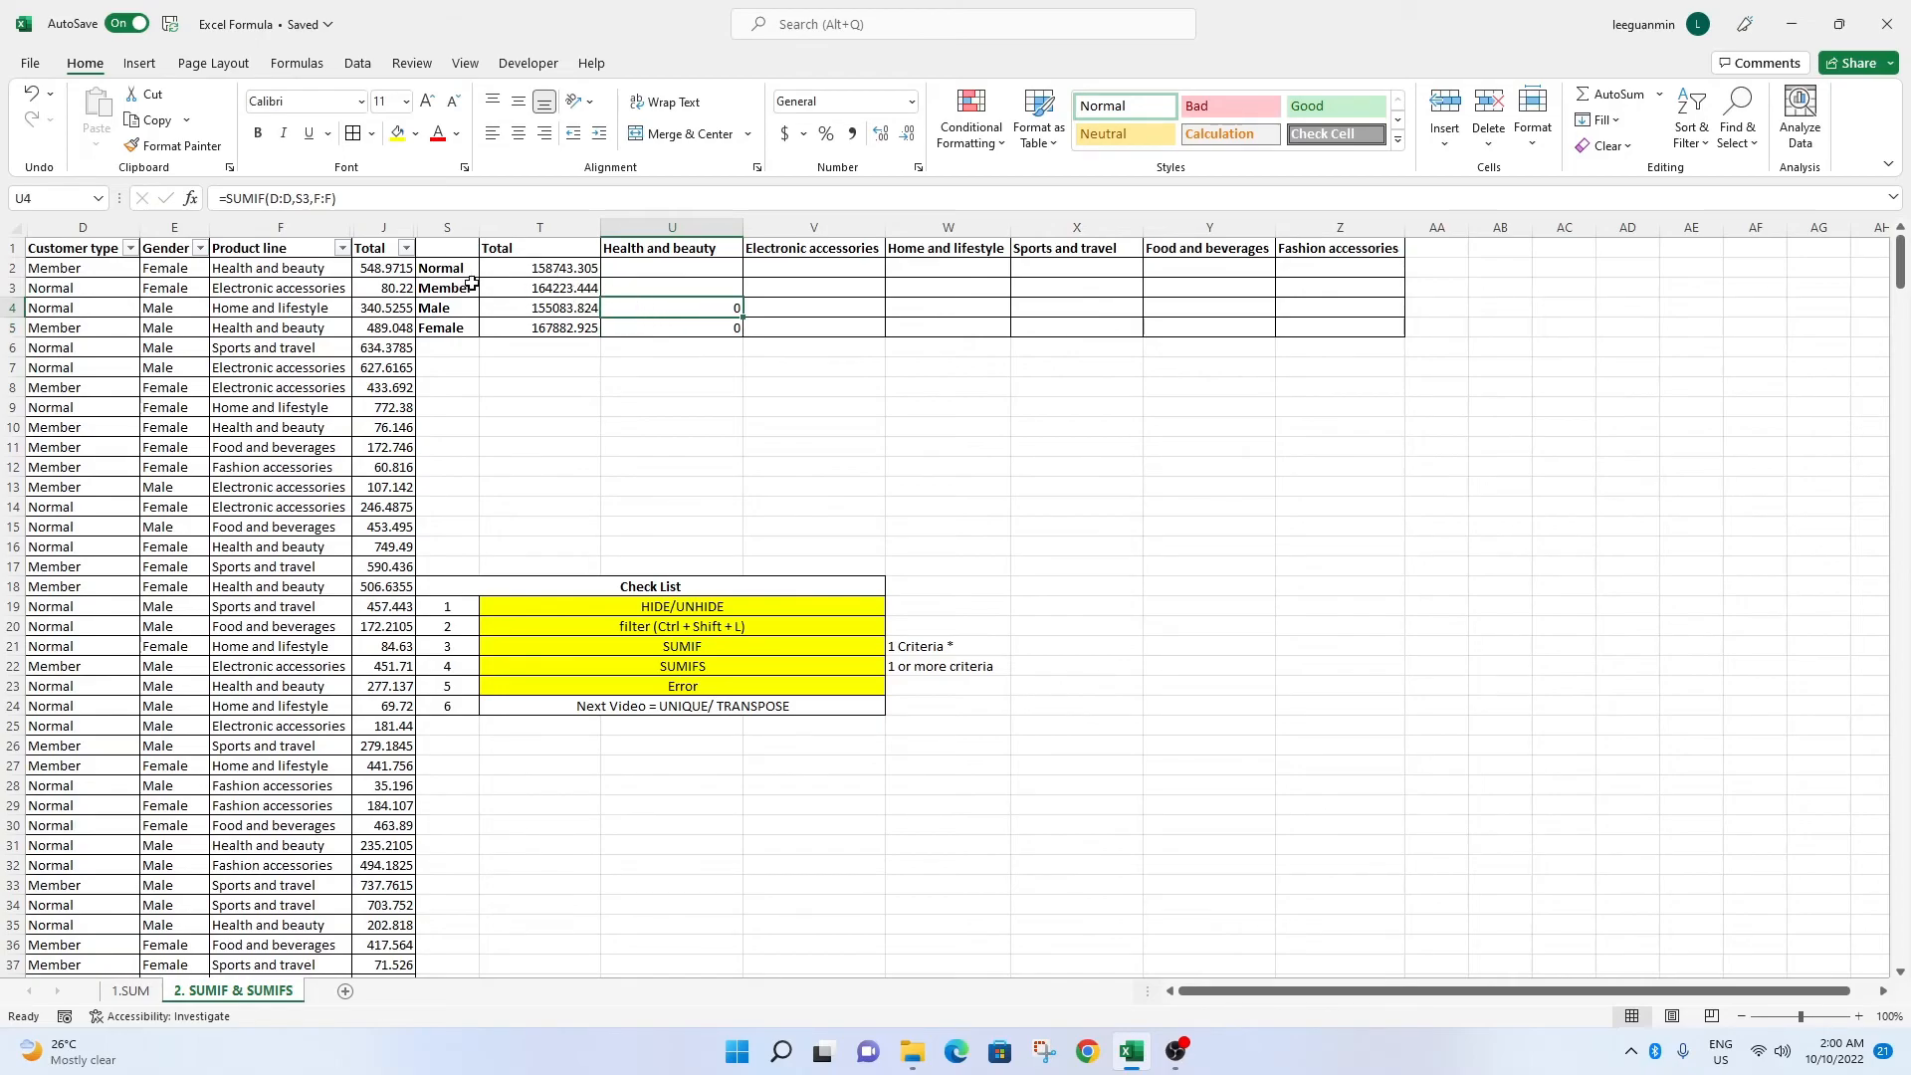
key("F2")
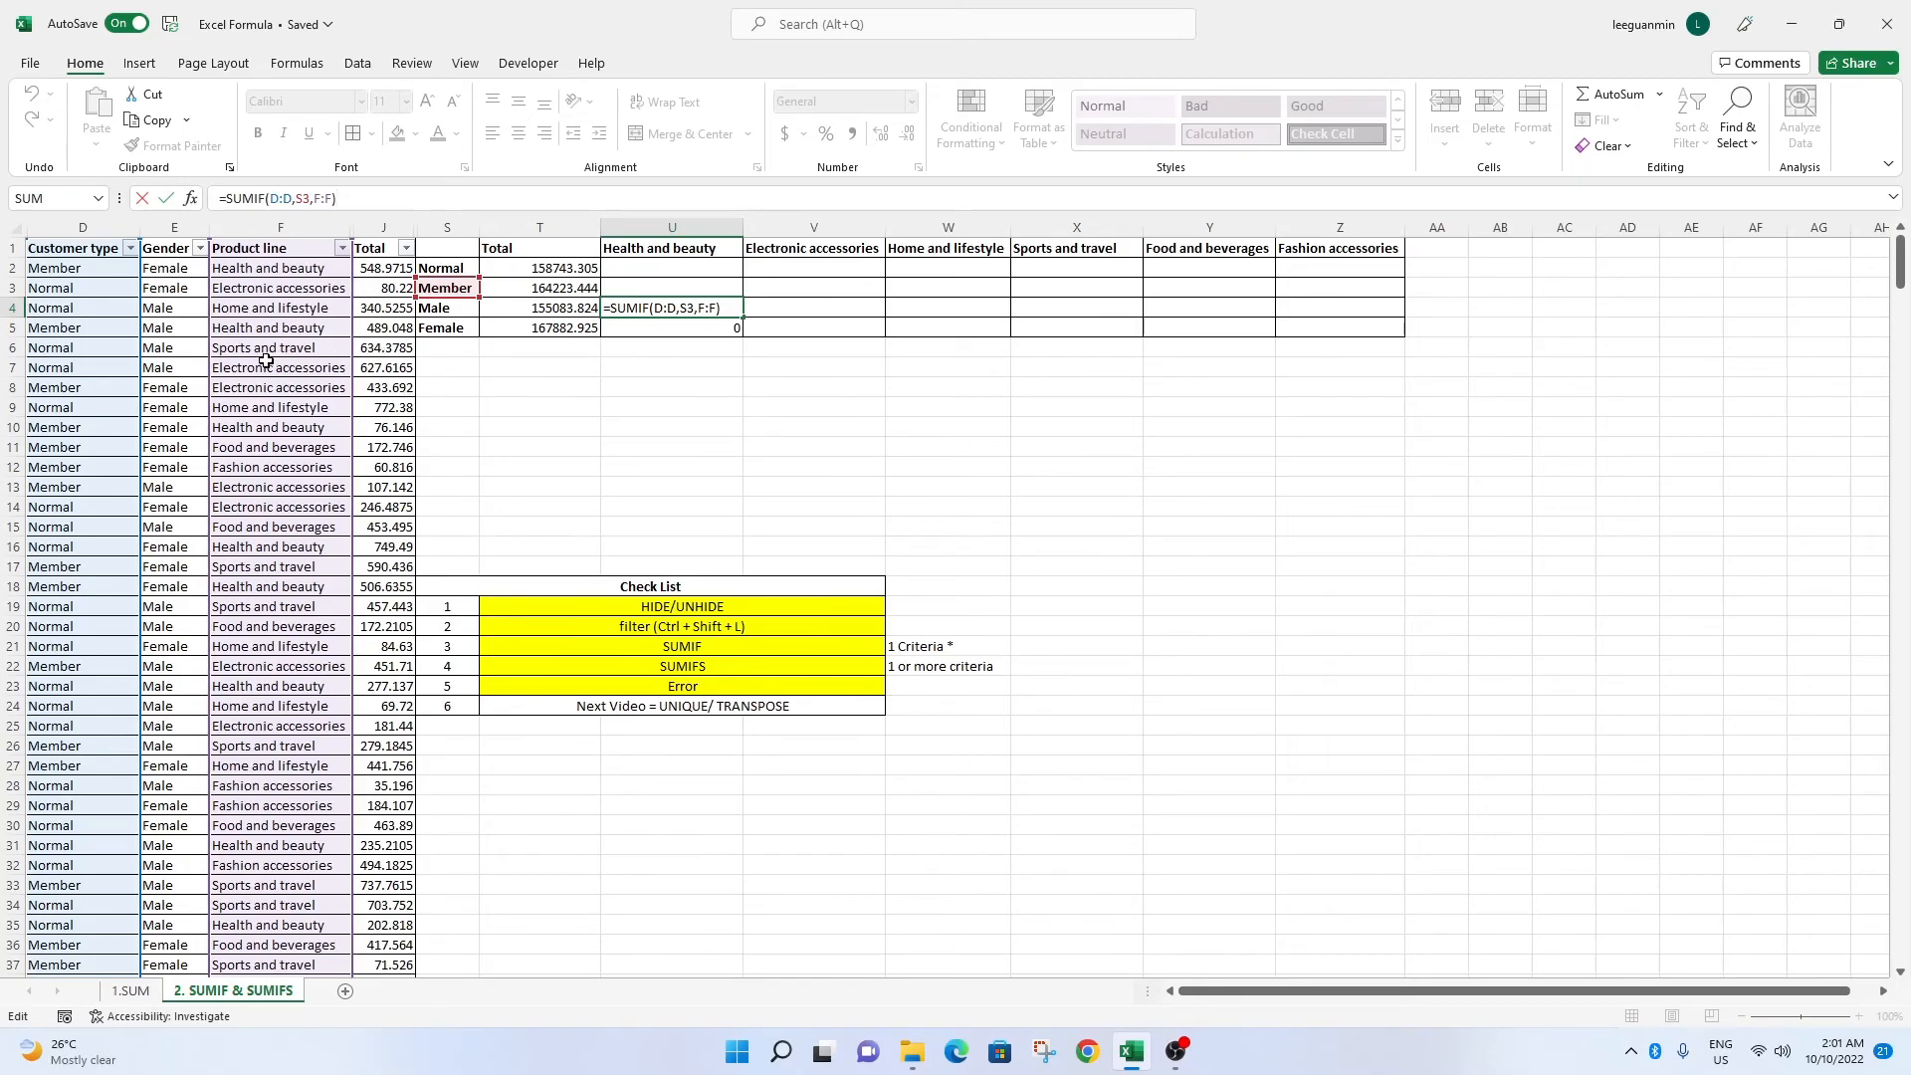
left_click(683, 396)
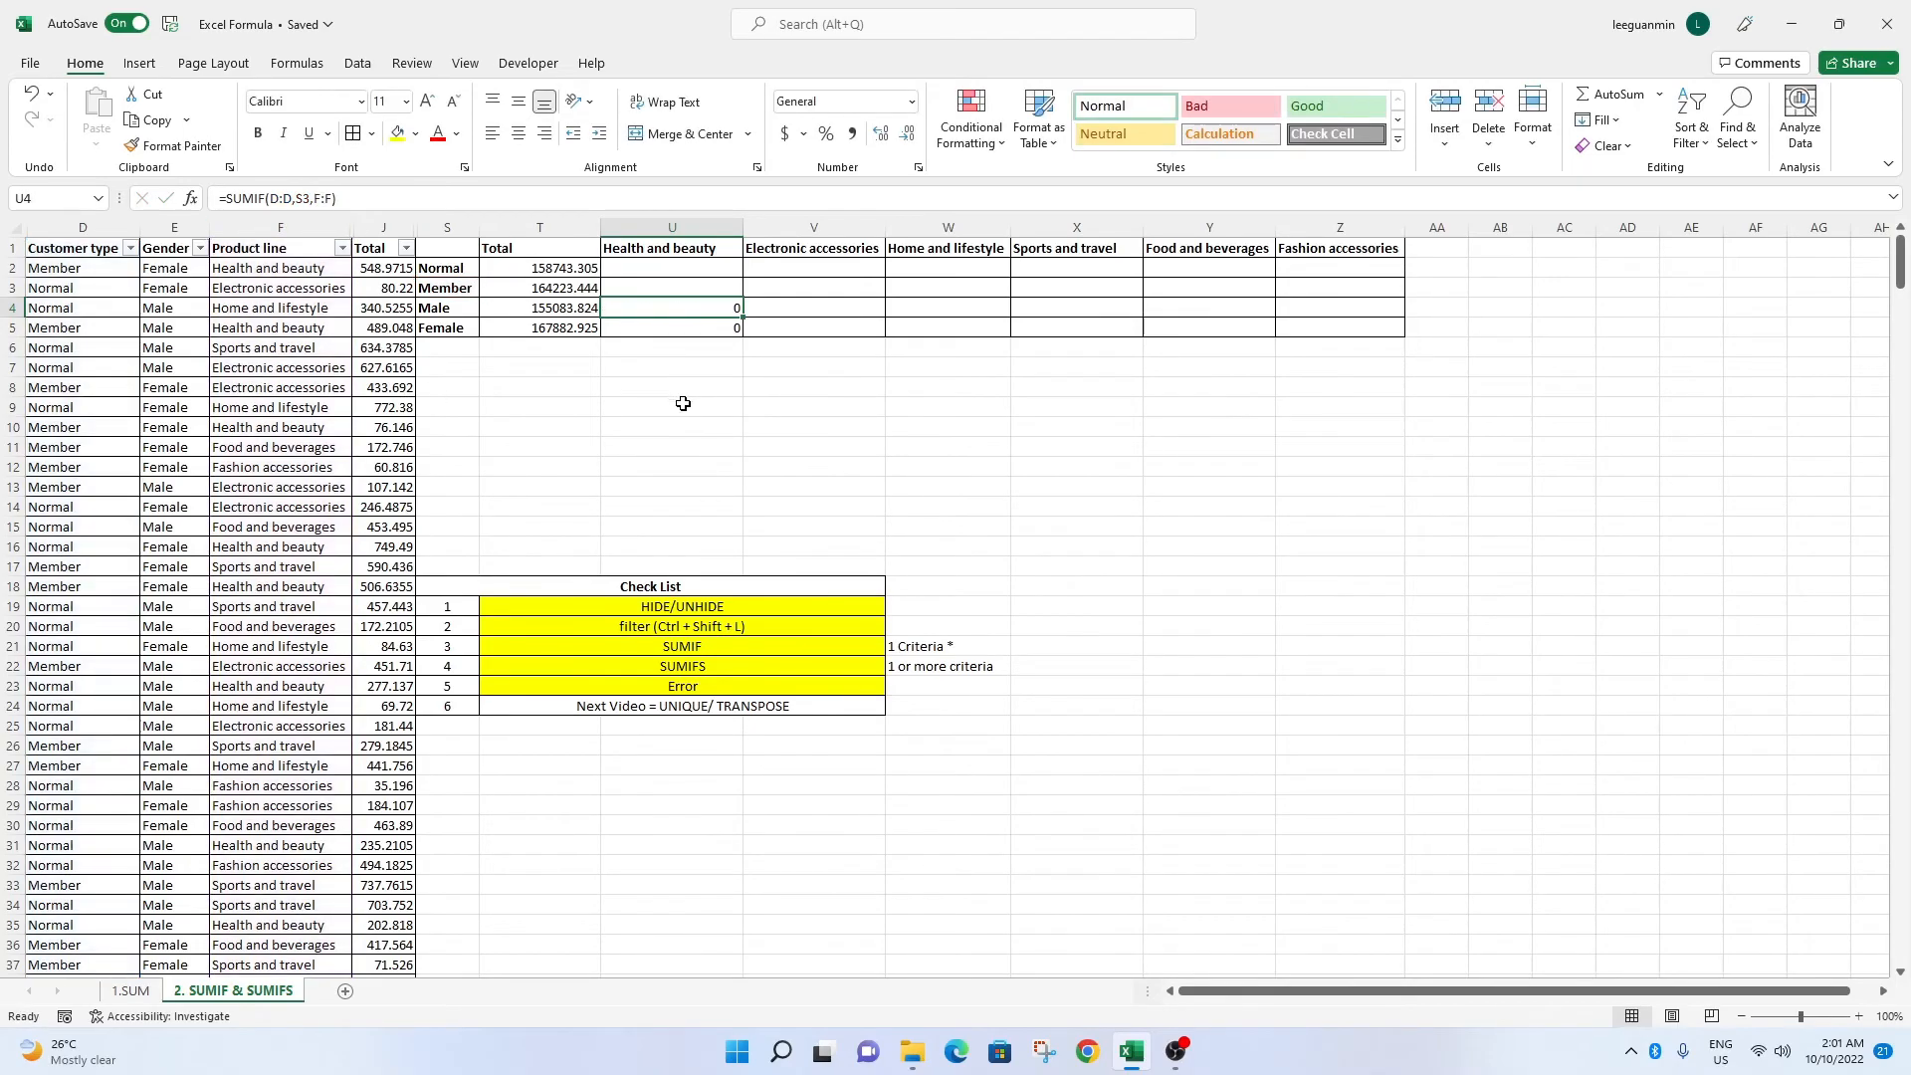
Clear the demonstration SUMIF formulas from cells U4 to U6 in the Health and beauty column.
left_click_drag(741, 308, 732, 352)
type("\\")
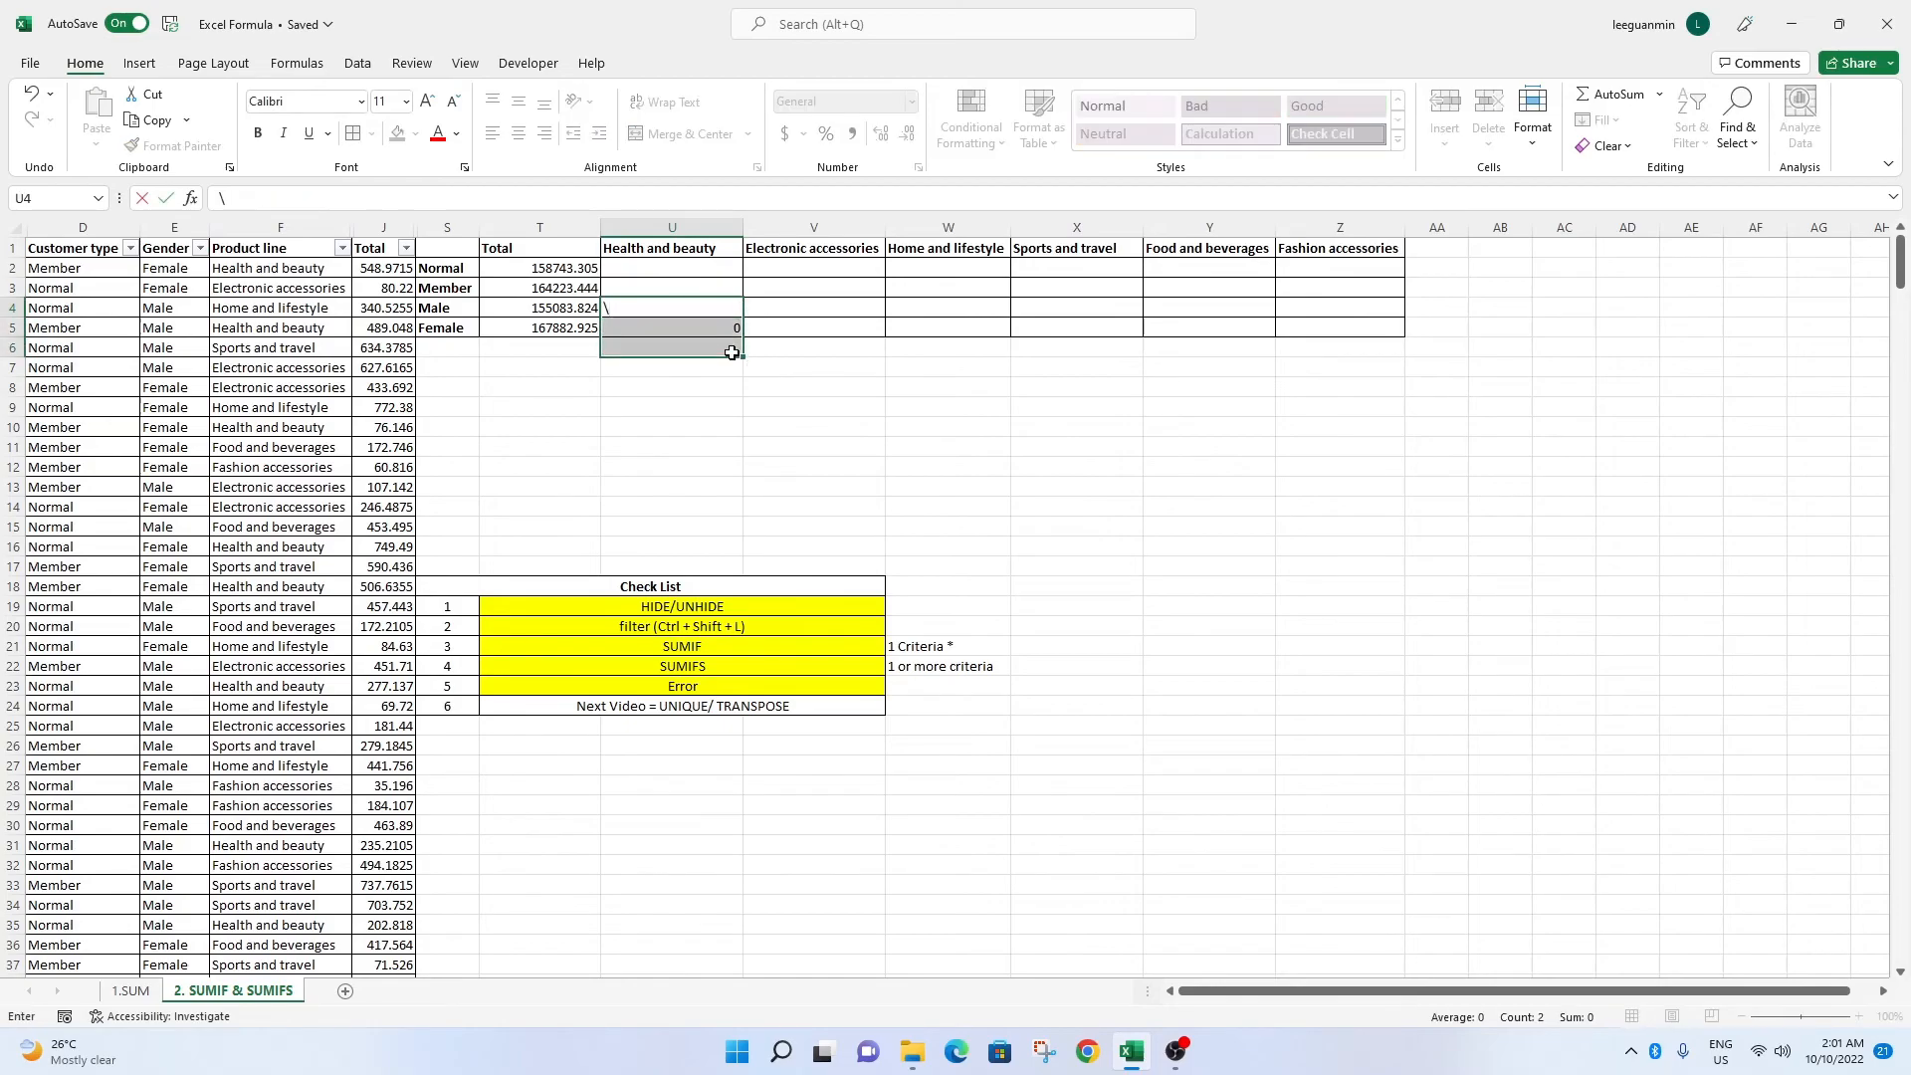
key("Escape")
key("Delete")
left_click(876, 426)
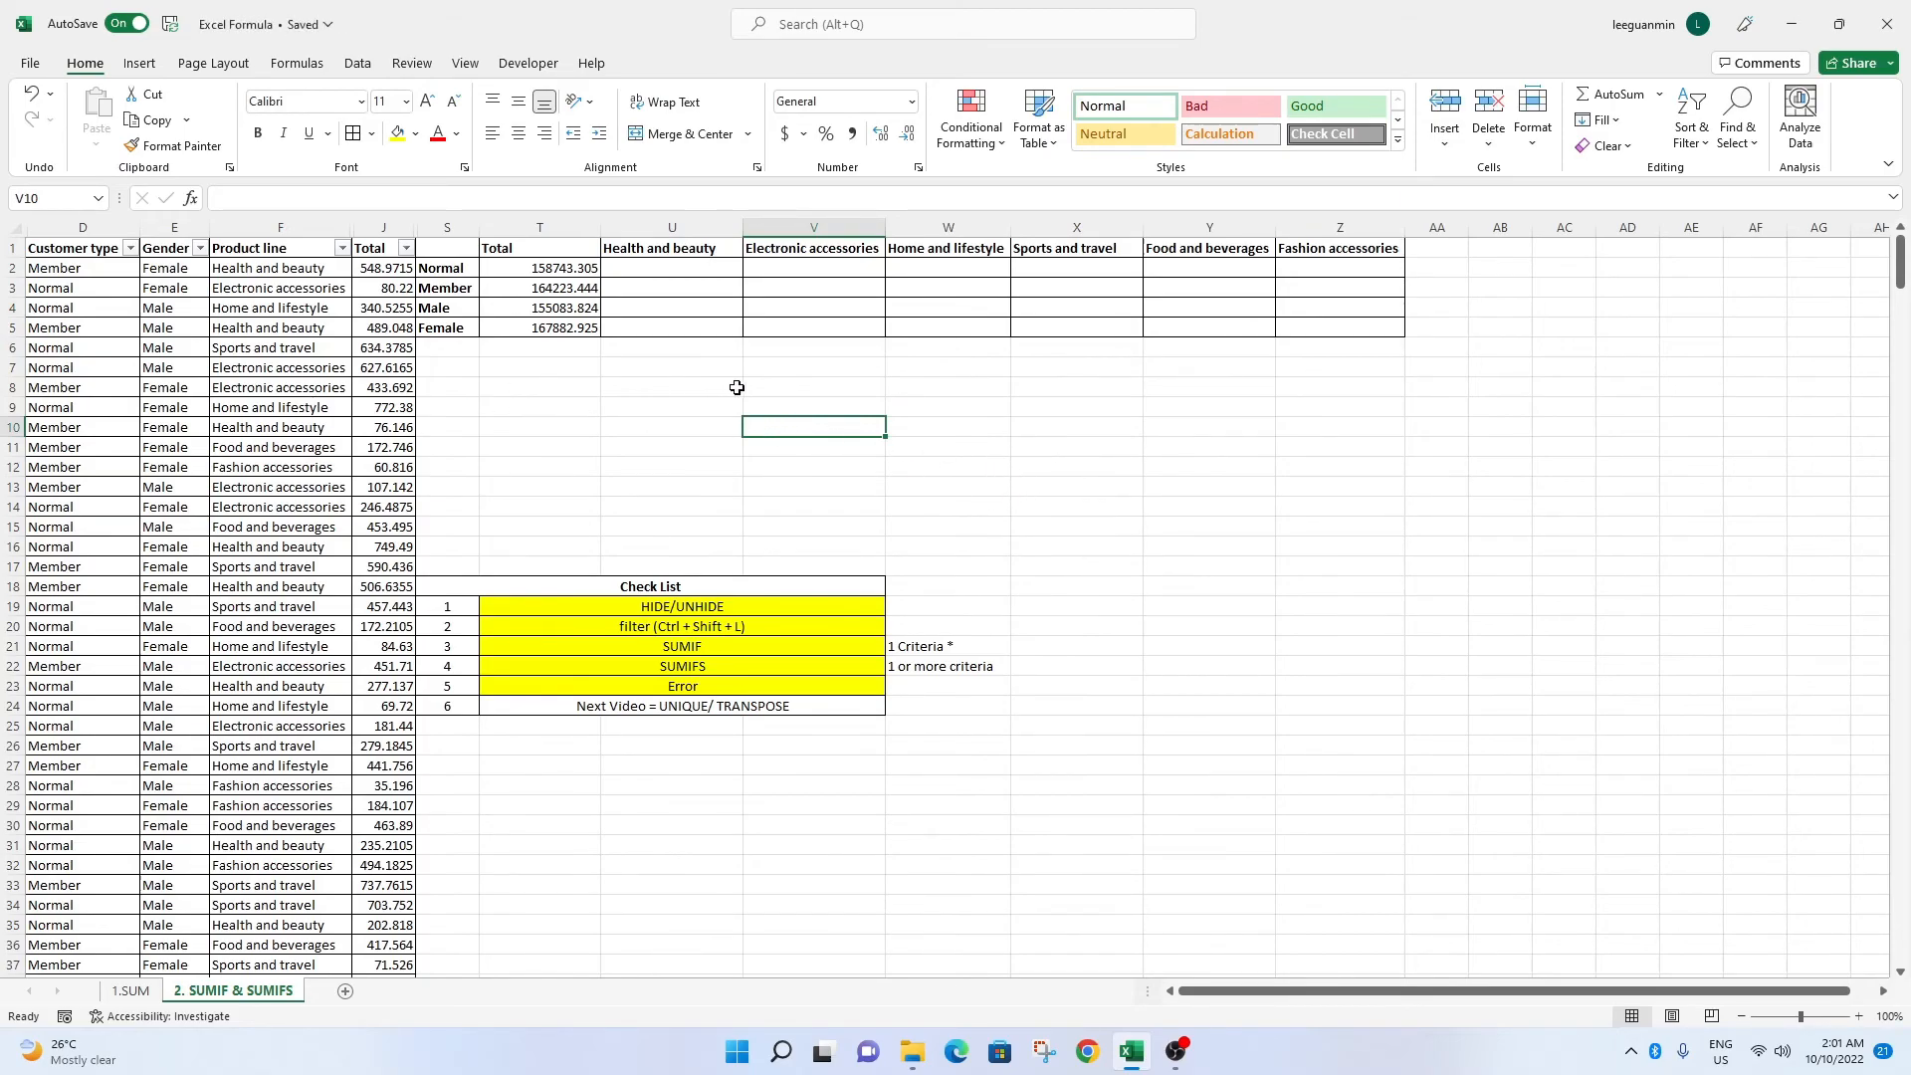
left_click(608, 703)
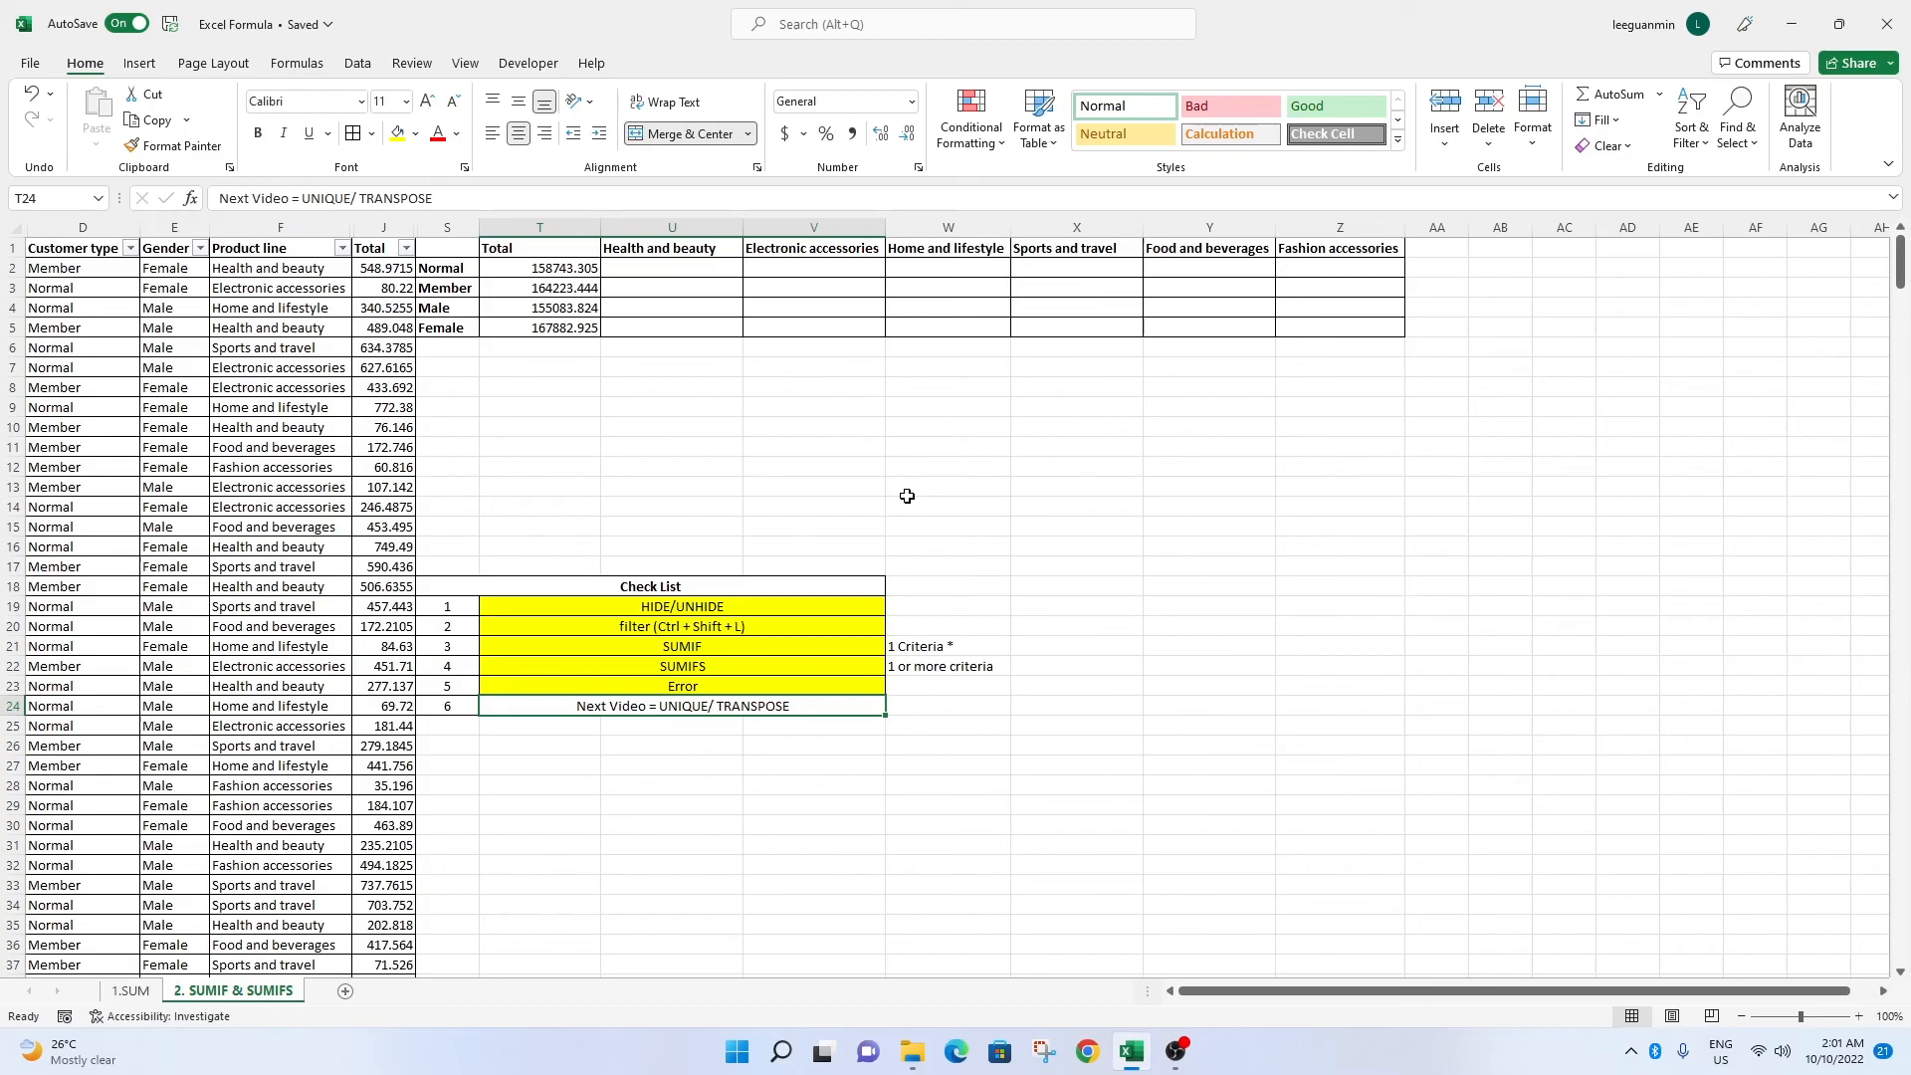
left_click(631, 633)
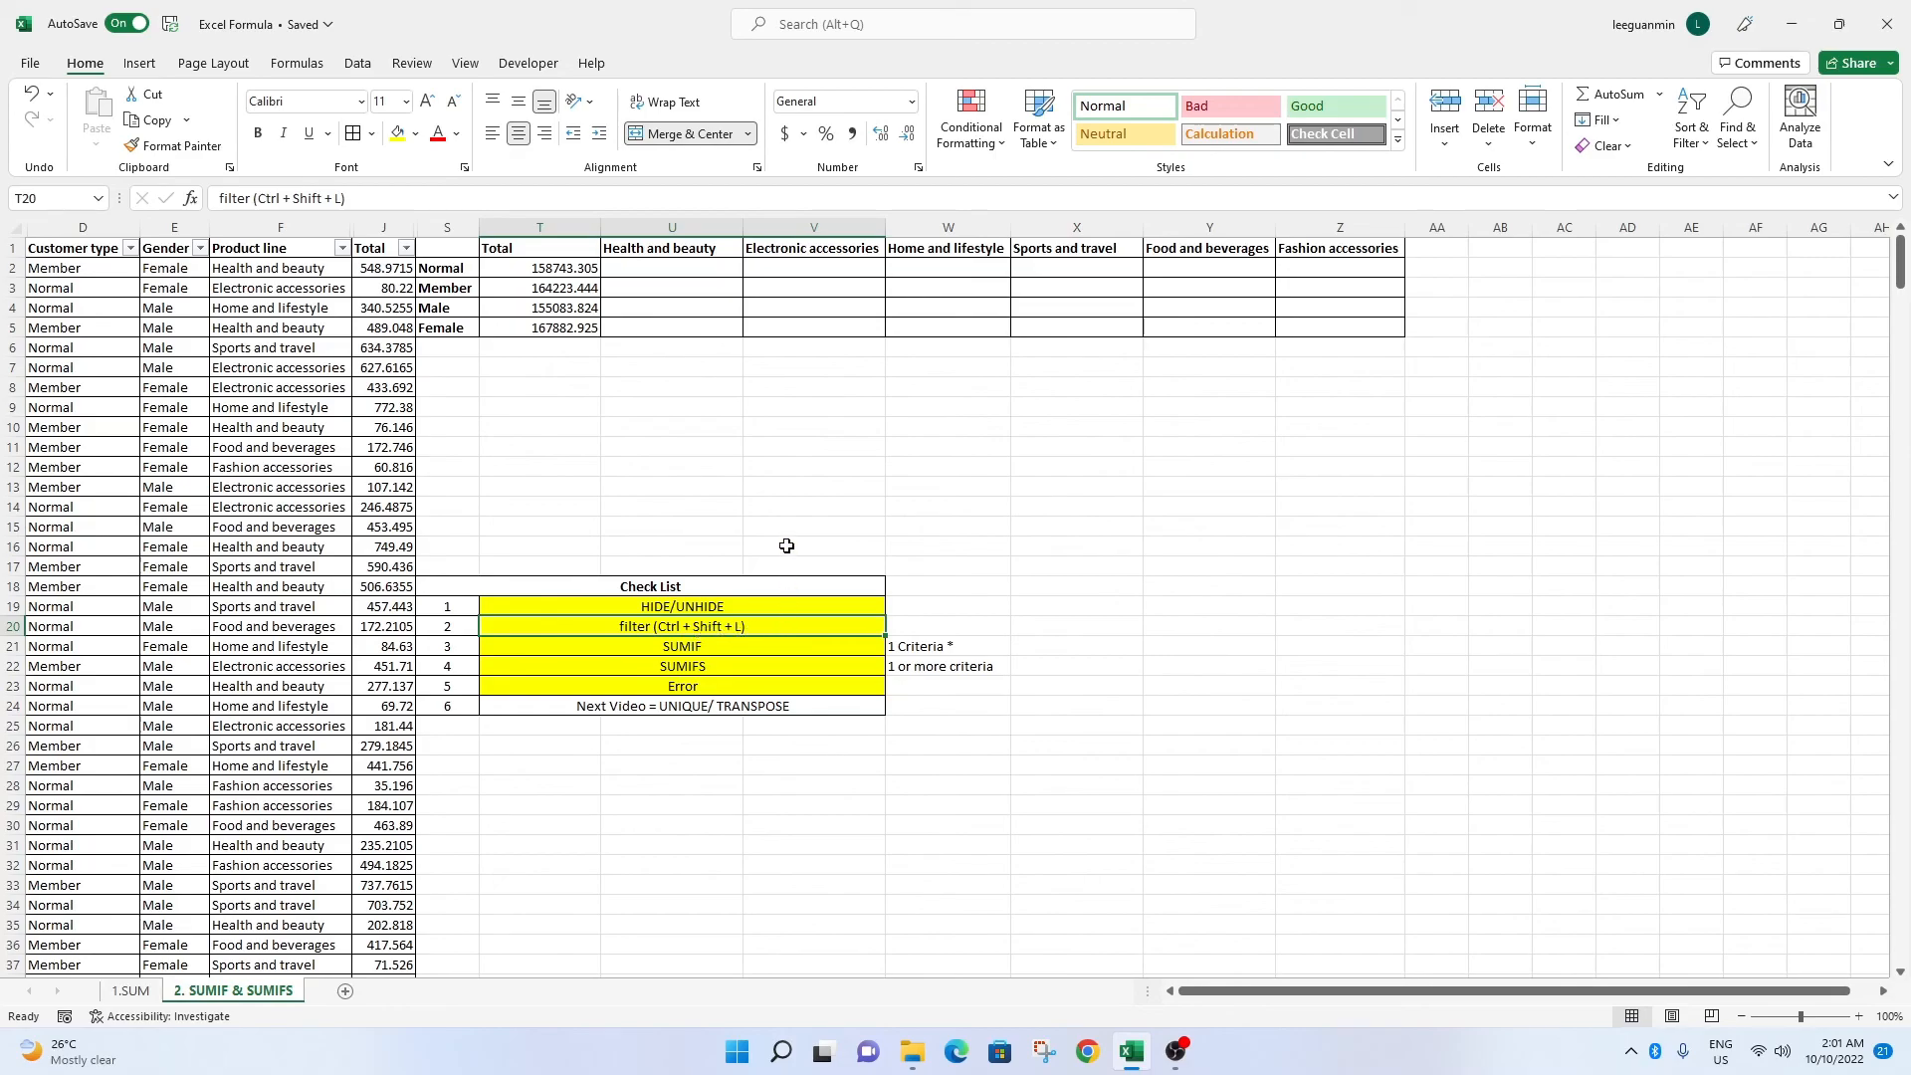
left_click(824, 561)
left_click(779, 619)
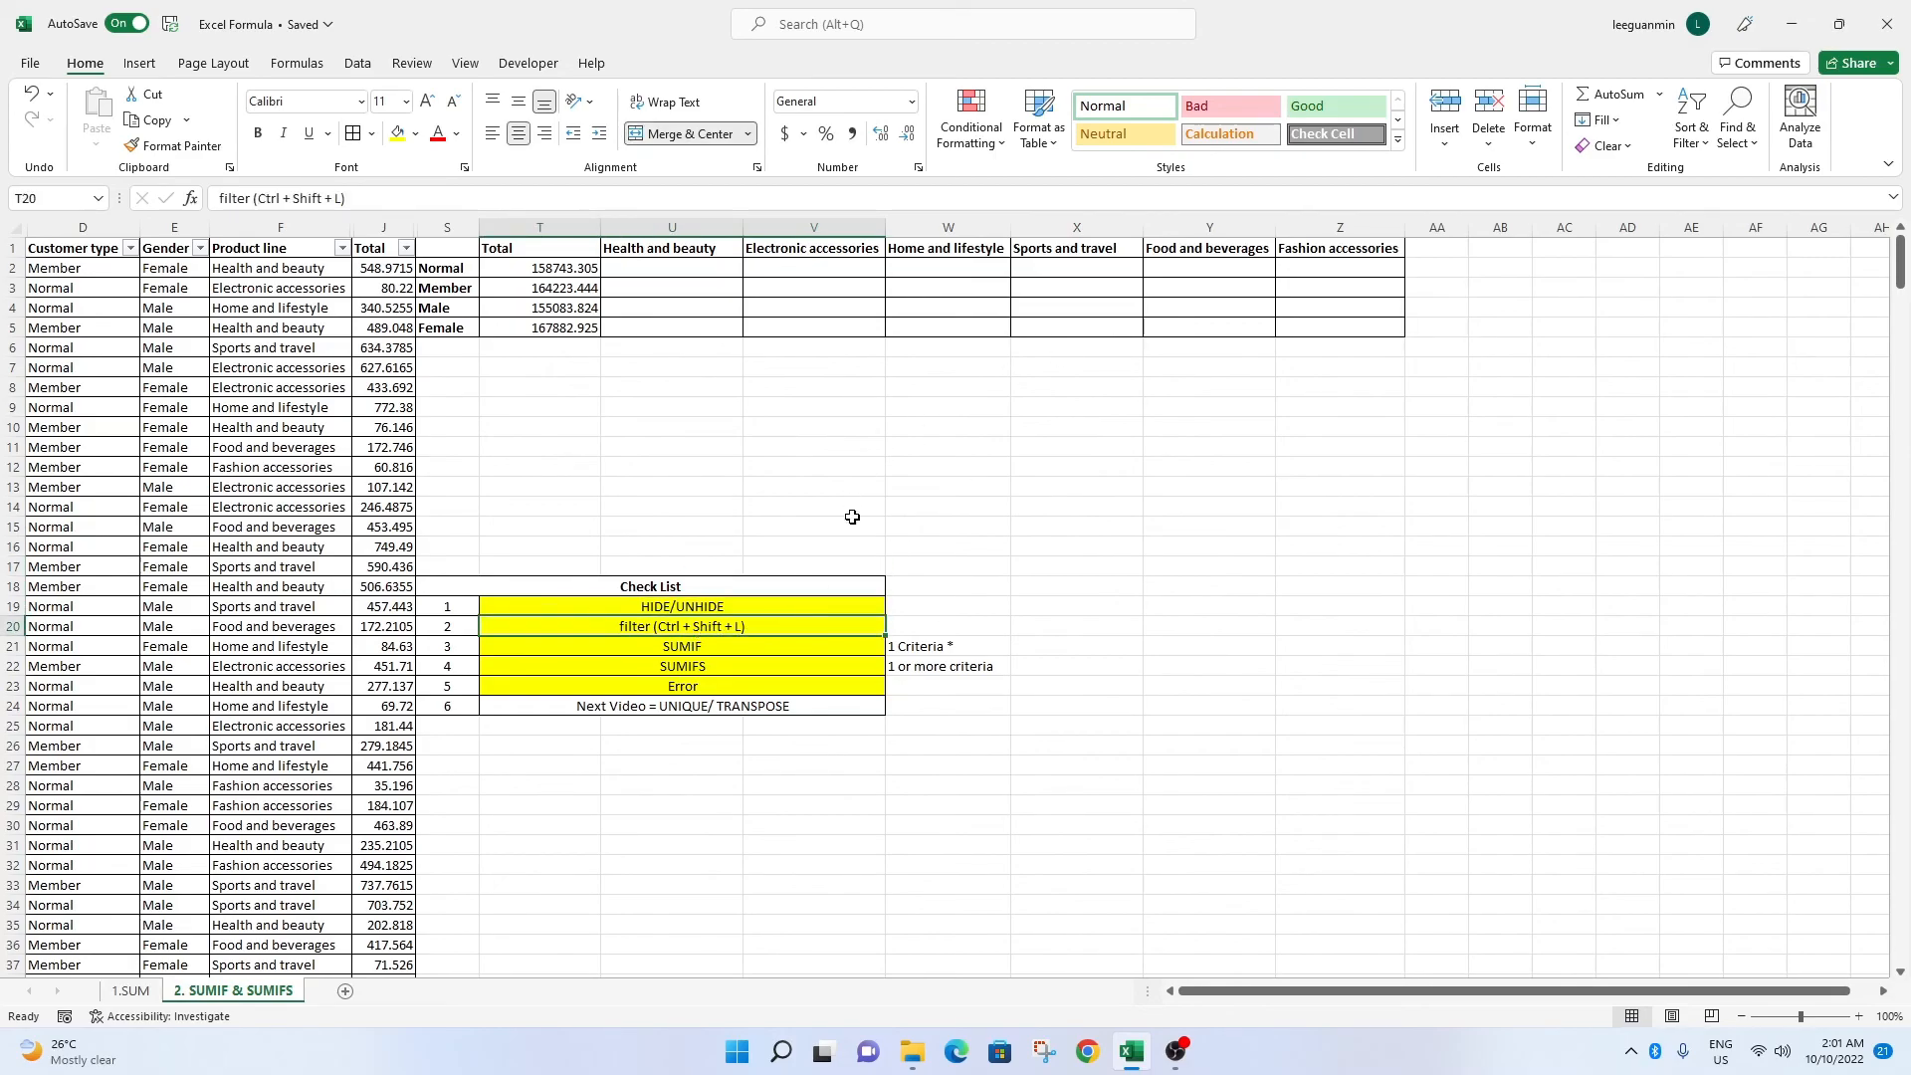